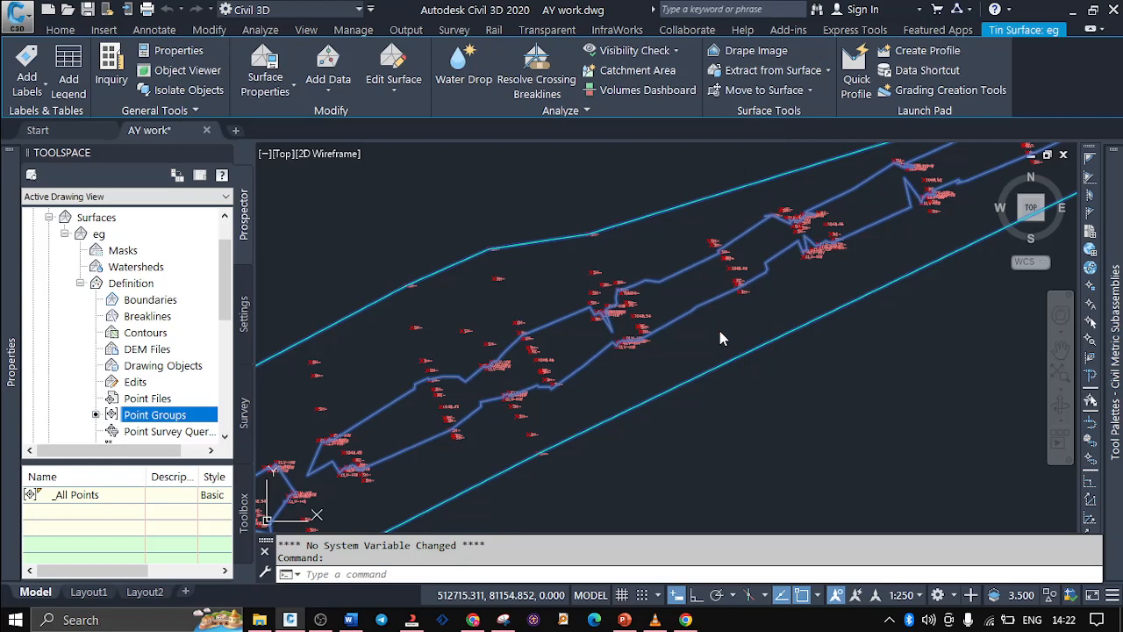
# Set the eg surface's style to Contours 1m and 5m (Design)
pyautogui.doubleClick(719, 331)
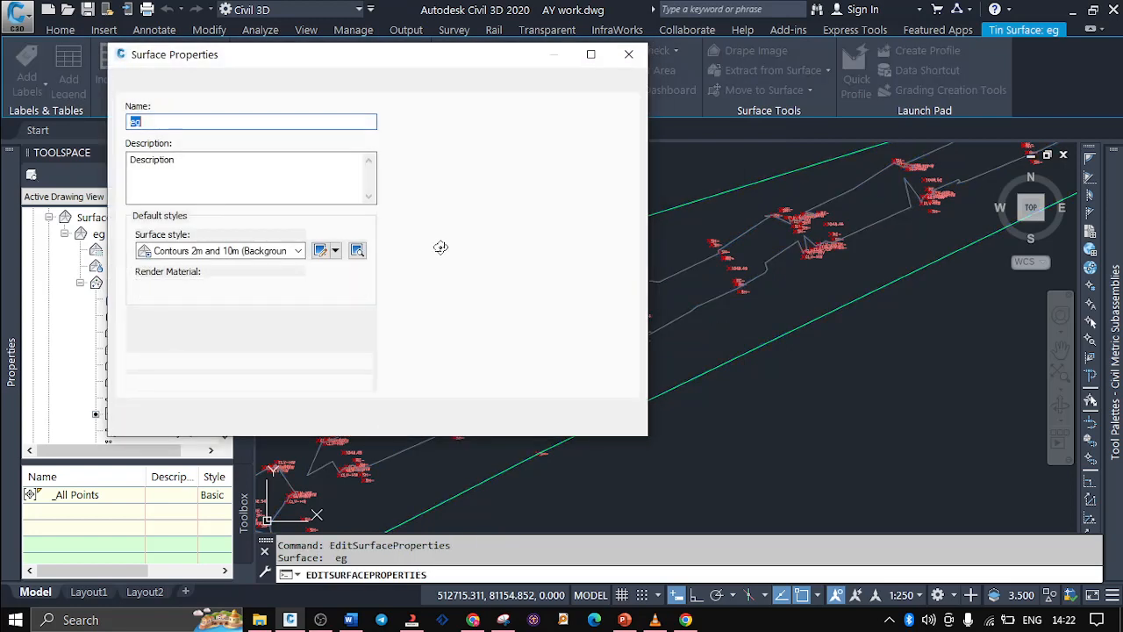
pyautogui.click(301, 251)
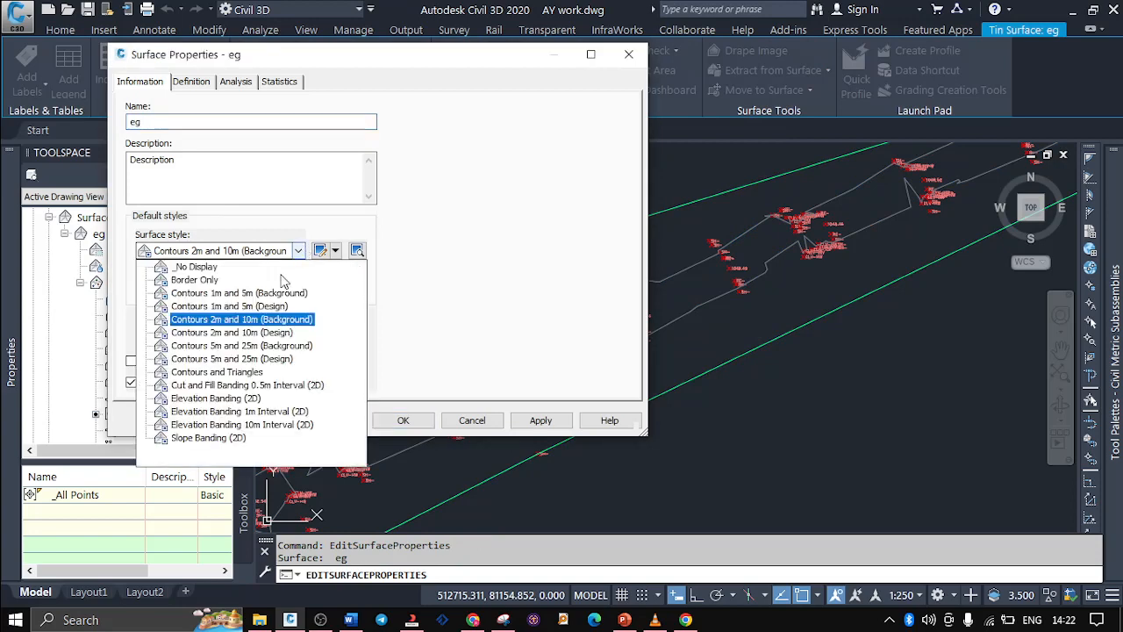
pyautogui.click(233, 304)
pyautogui.click(402, 420)
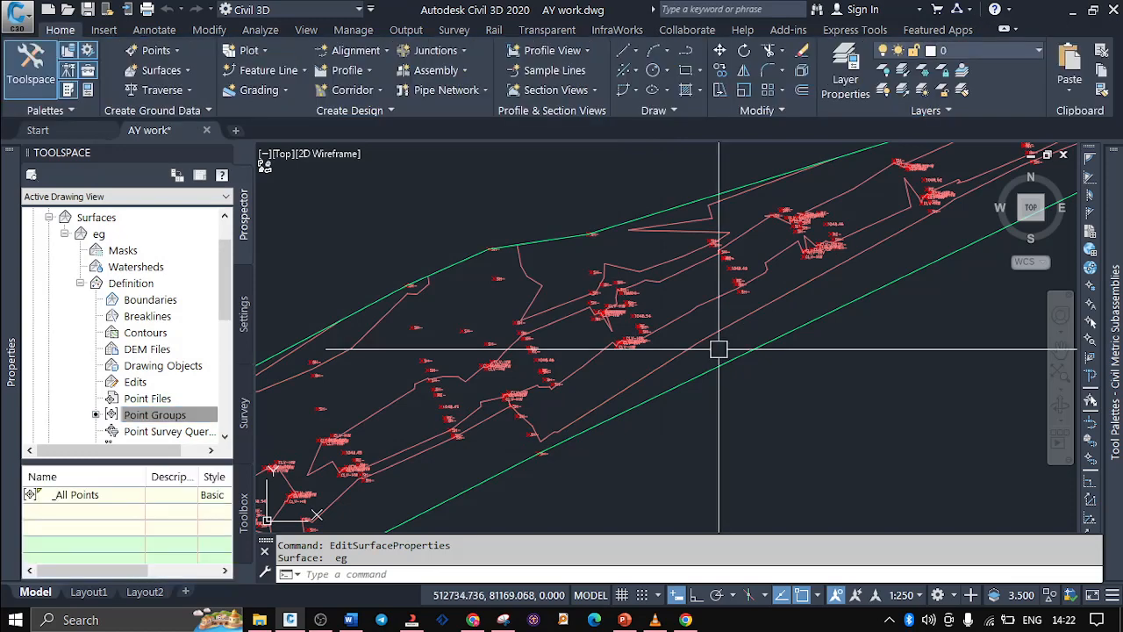
# Add Contour - Single labels to the 1047 and 1048 contour lines of the eg surface, using the existing major and minor label styles
pyautogui.scroll(2, 754, 318)
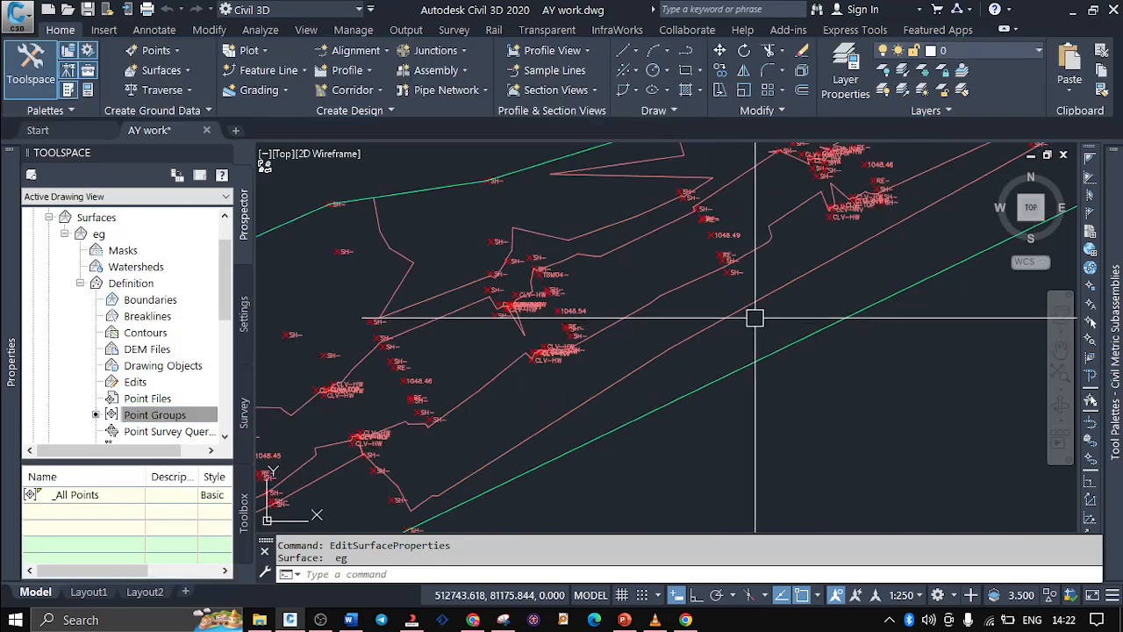
pyautogui.click(682, 349)
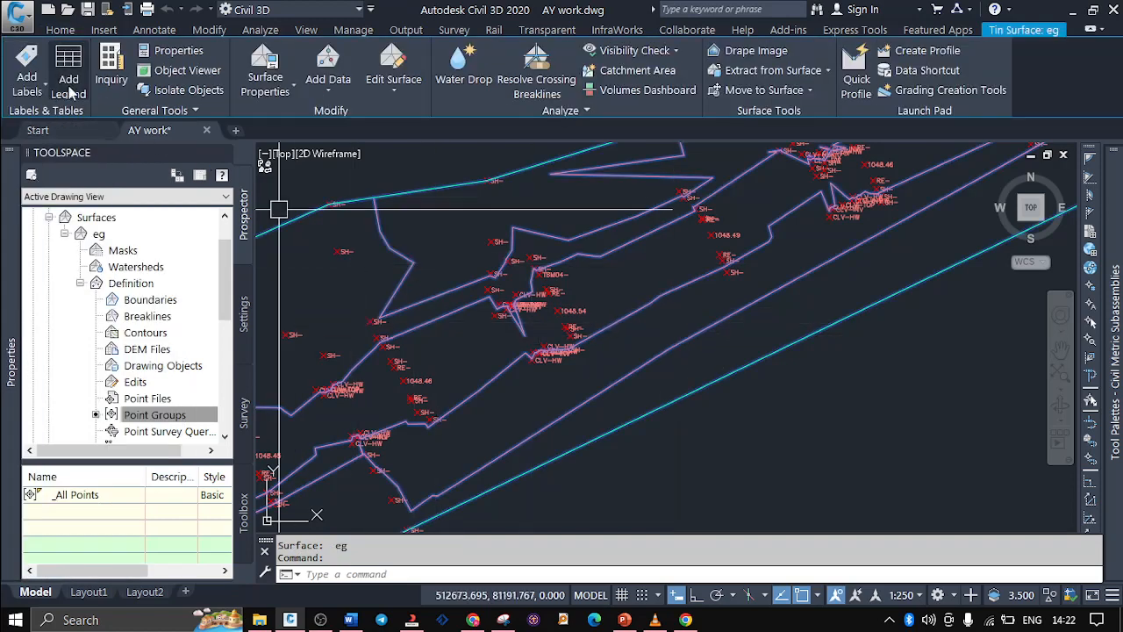
pyautogui.click(39, 80)
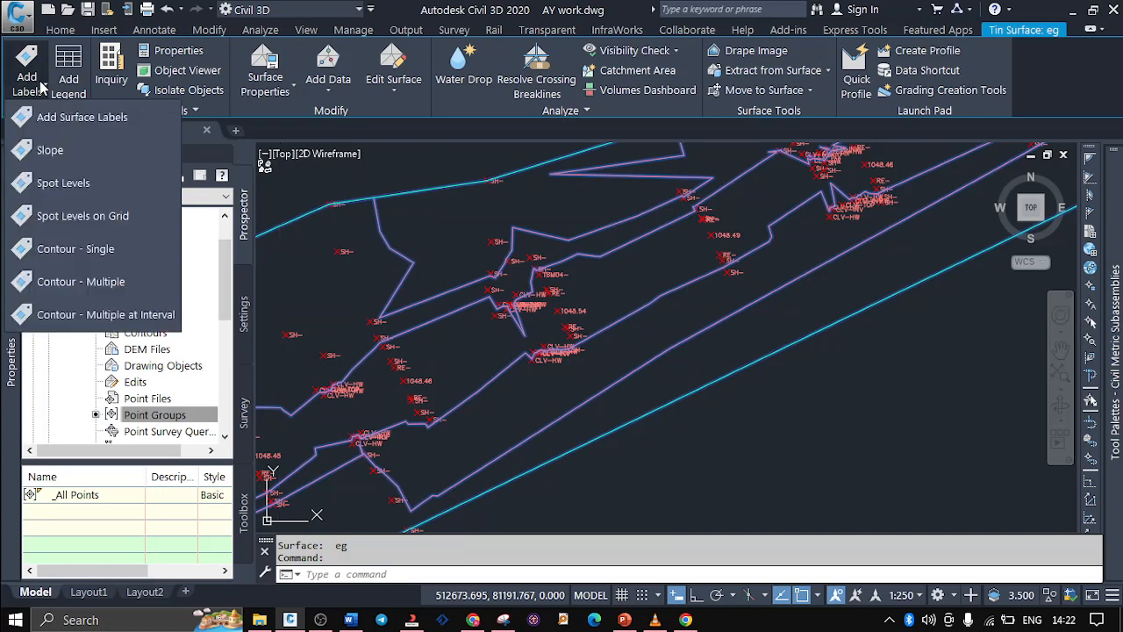
pyautogui.click(50, 121)
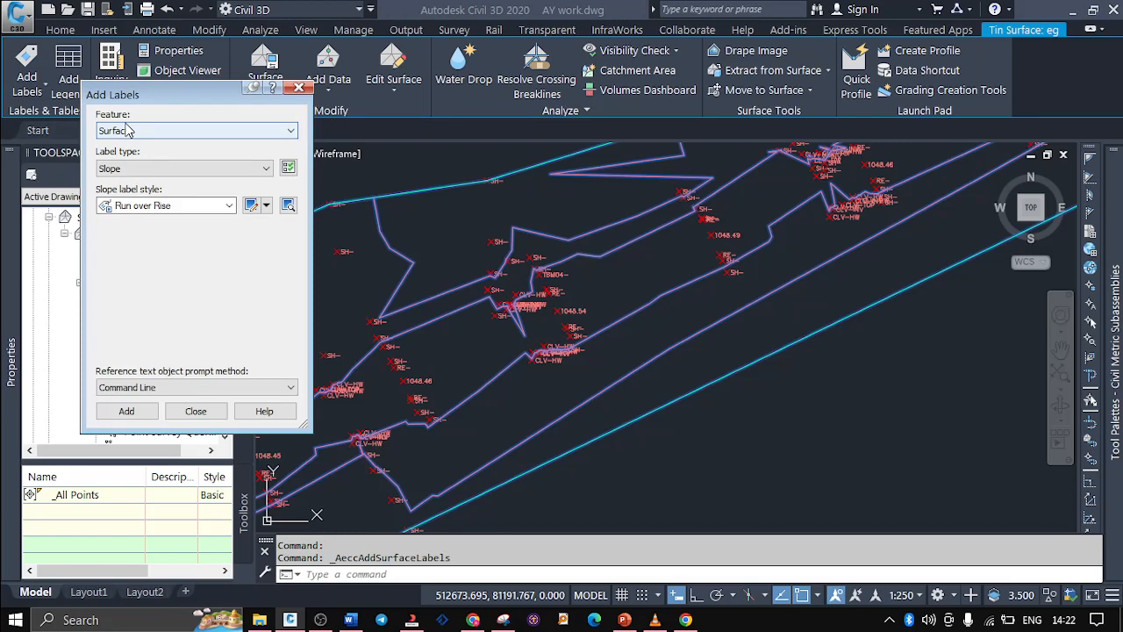
pyautogui.click(143, 170)
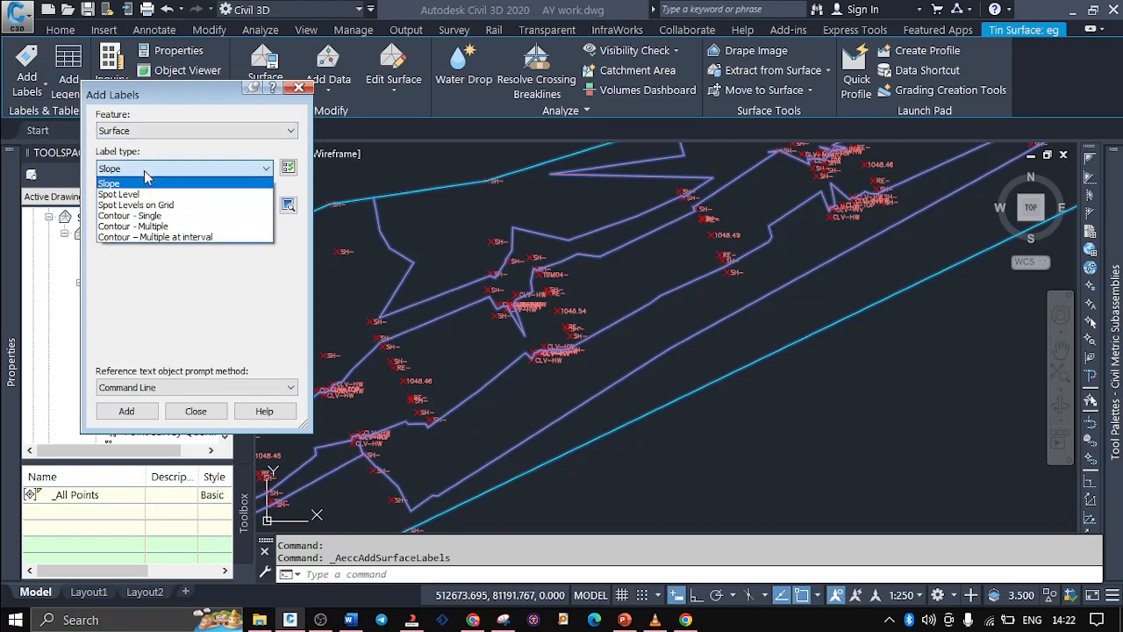
pyautogui.click(158, 216)
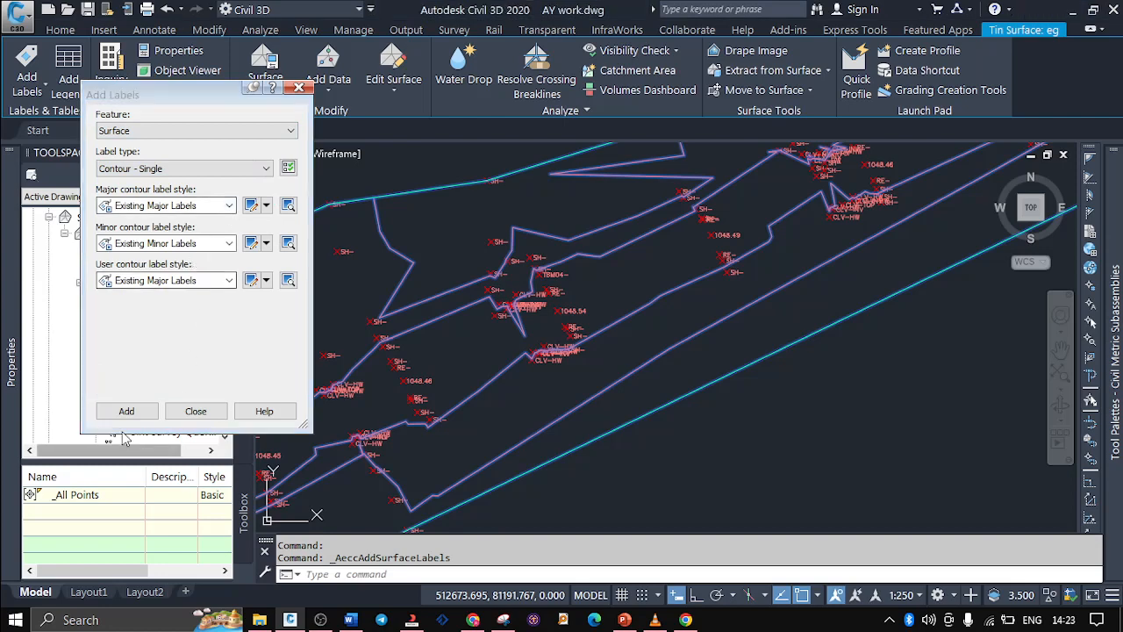
pyautogui.press('Return')
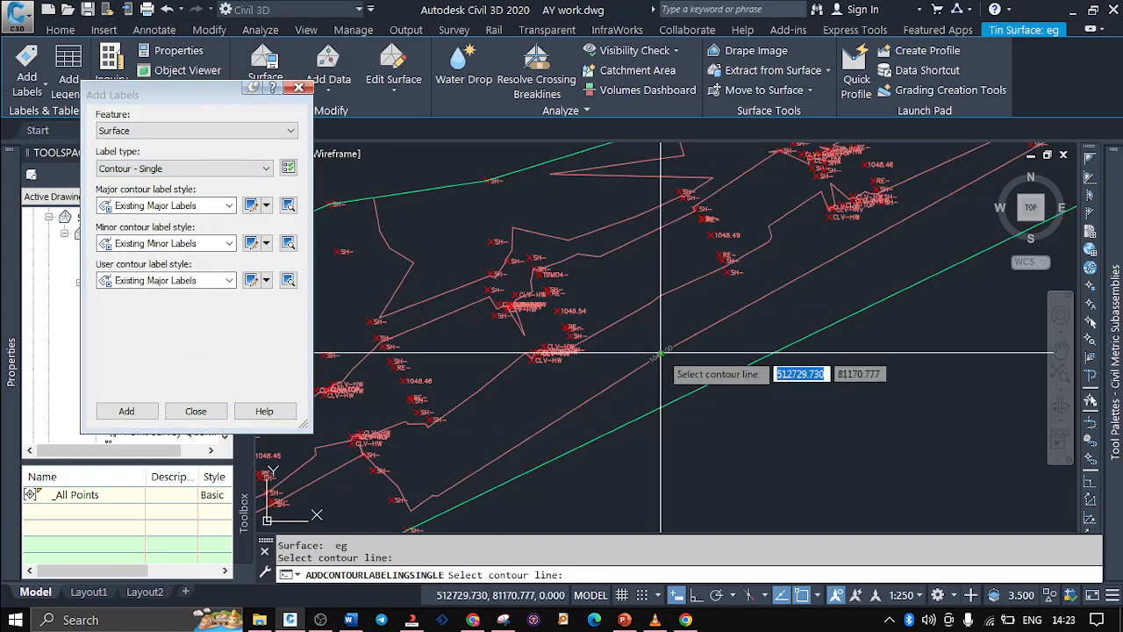
pyautogui.scroll(4, 660, 353)
pyautogui.scroll(2, 661, 359)
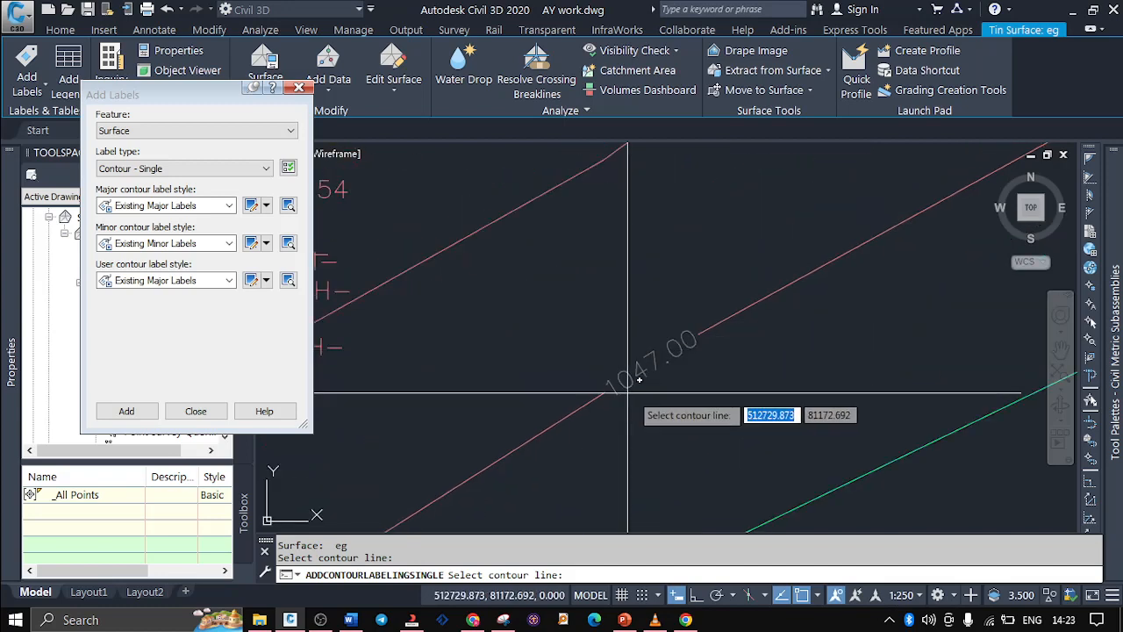
pyautogui.click(497, 210)
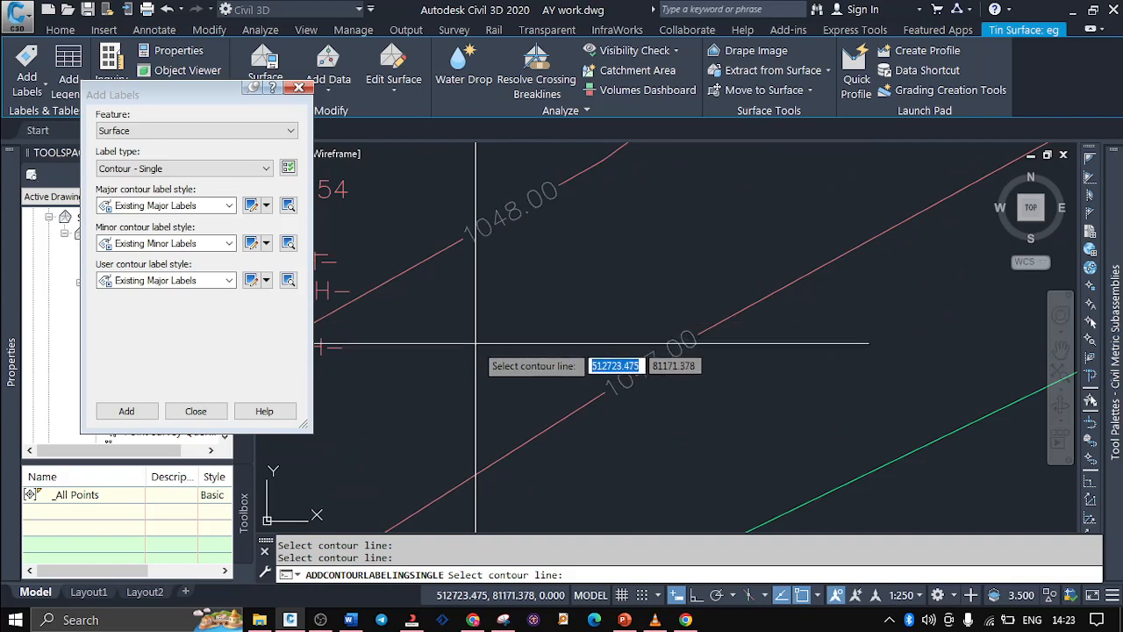
pyautogui.scroll(-3, 493, 351)
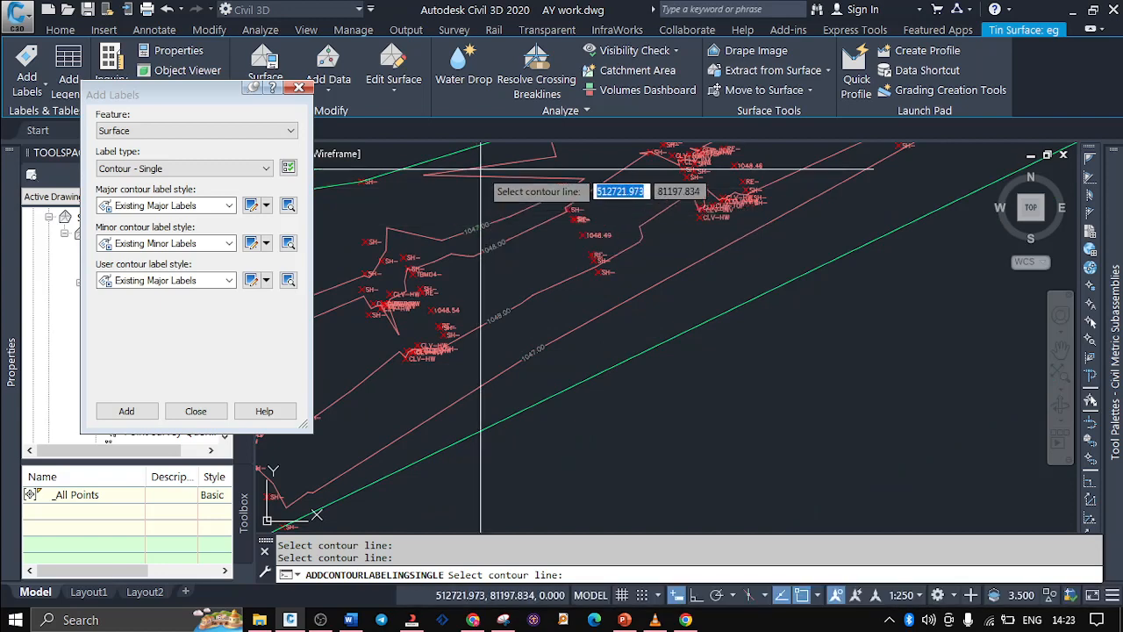
# Add a two-point slope label in Percent style running down across the southern 1048 and 1047 contours
pyautogui.click(197, 170)
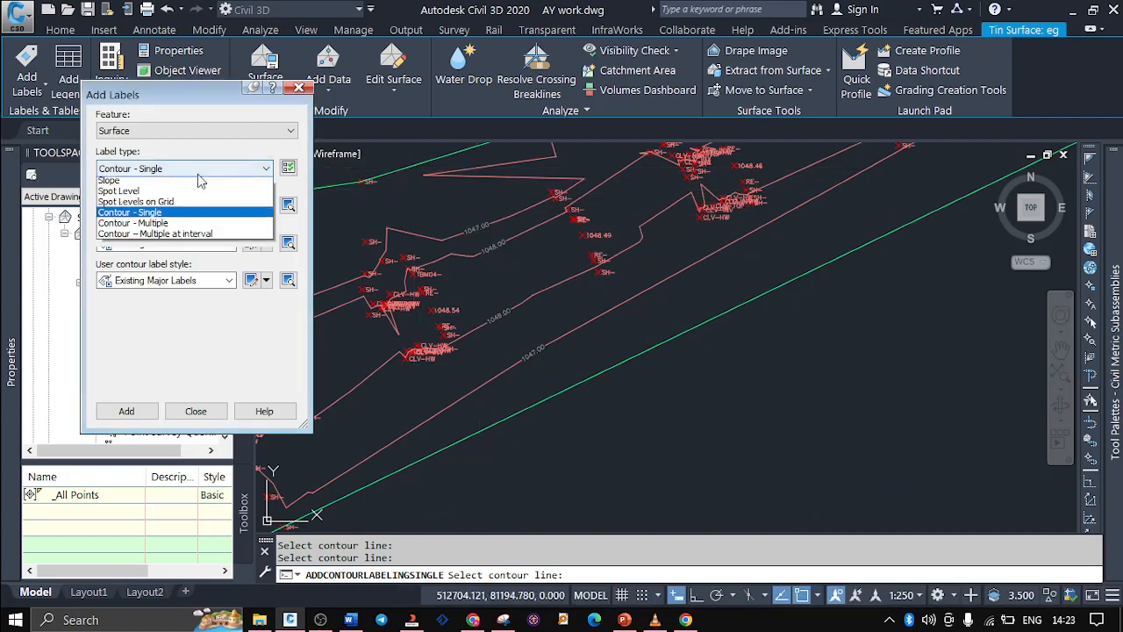
pyautogui.click(189, 184)
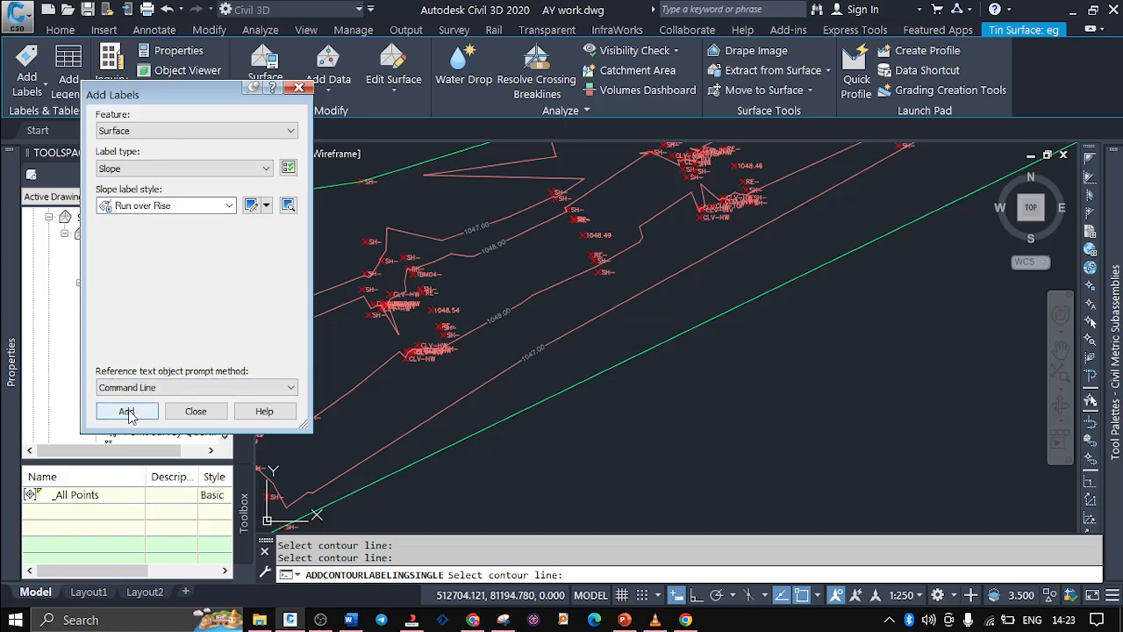
pyautogui.click(226, 206)
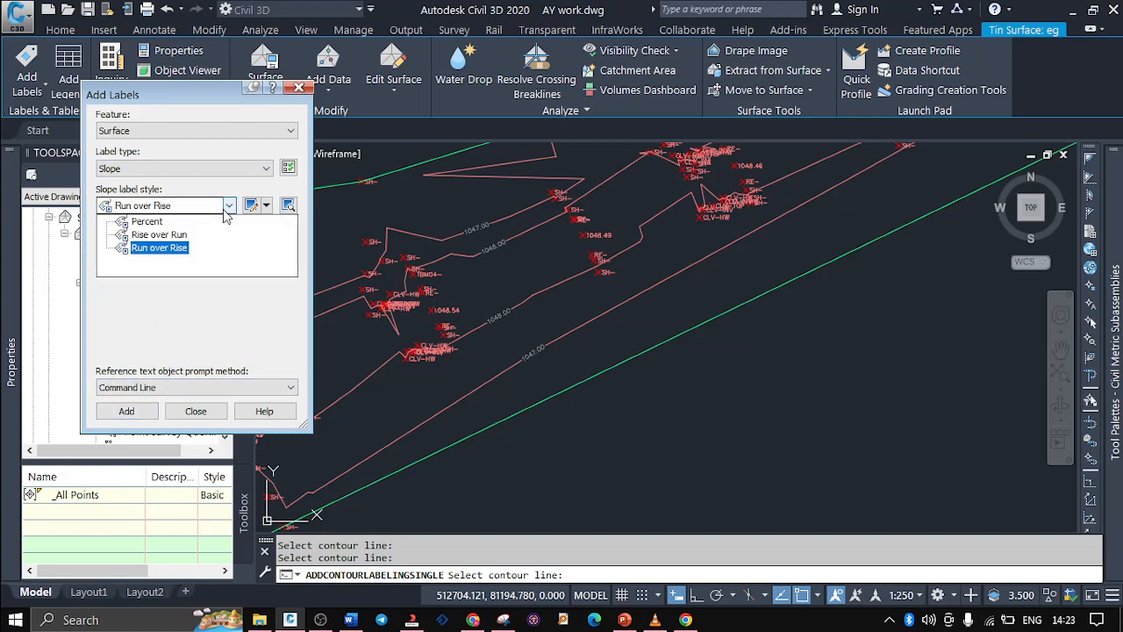
pyautogui.click(156, 223)
pyautogui.click(123, 413)
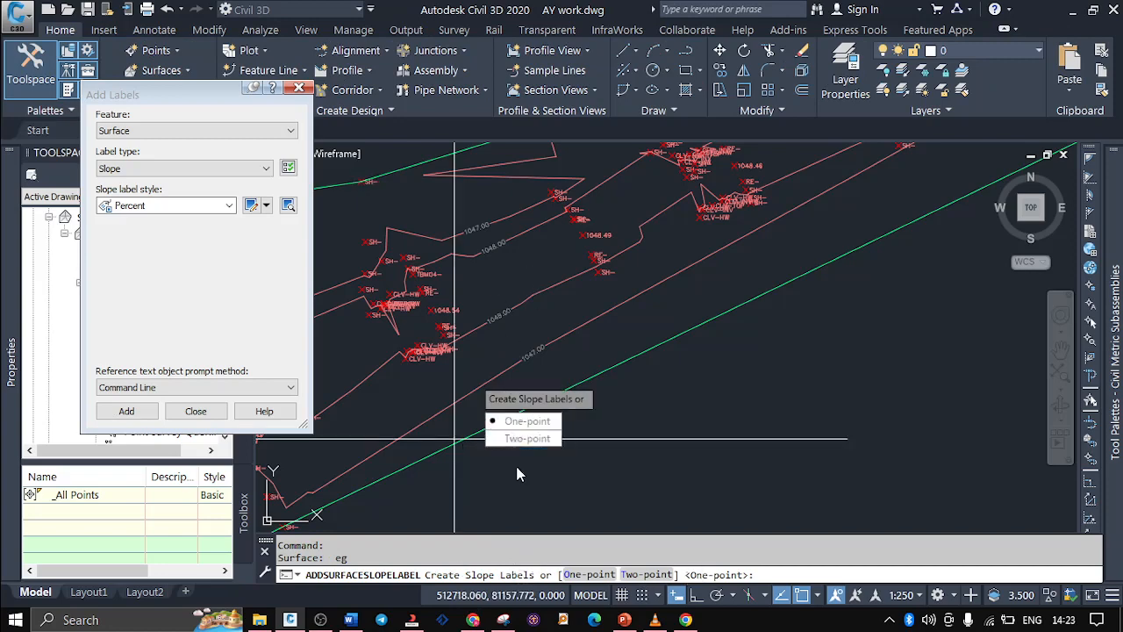
pyautogui.click(528, 439)
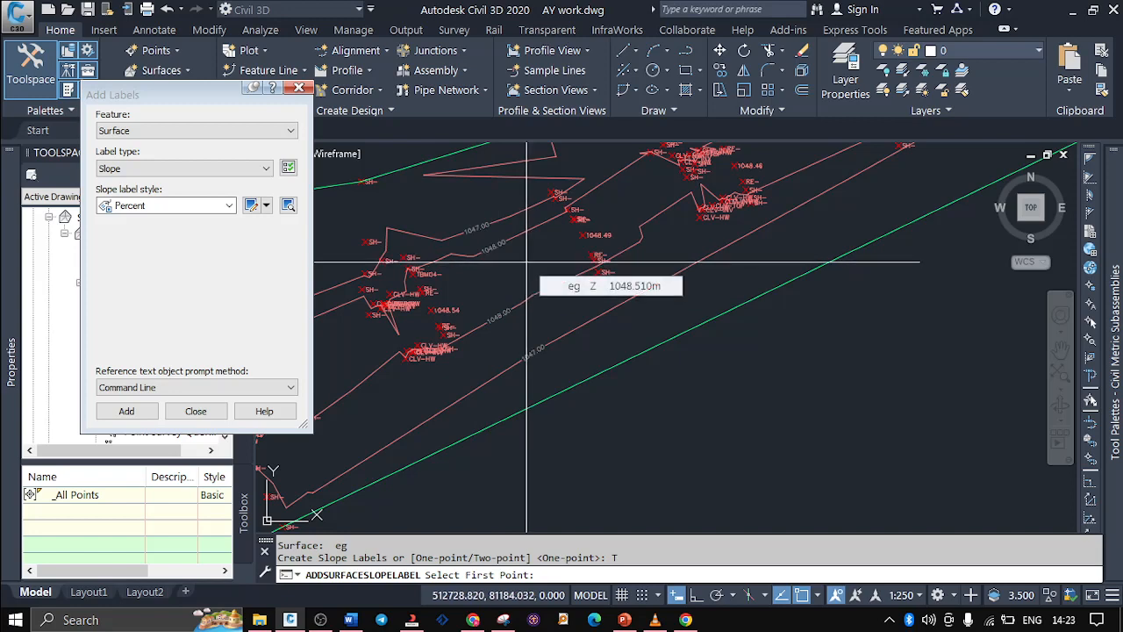
pyautogui.click(526, 262)
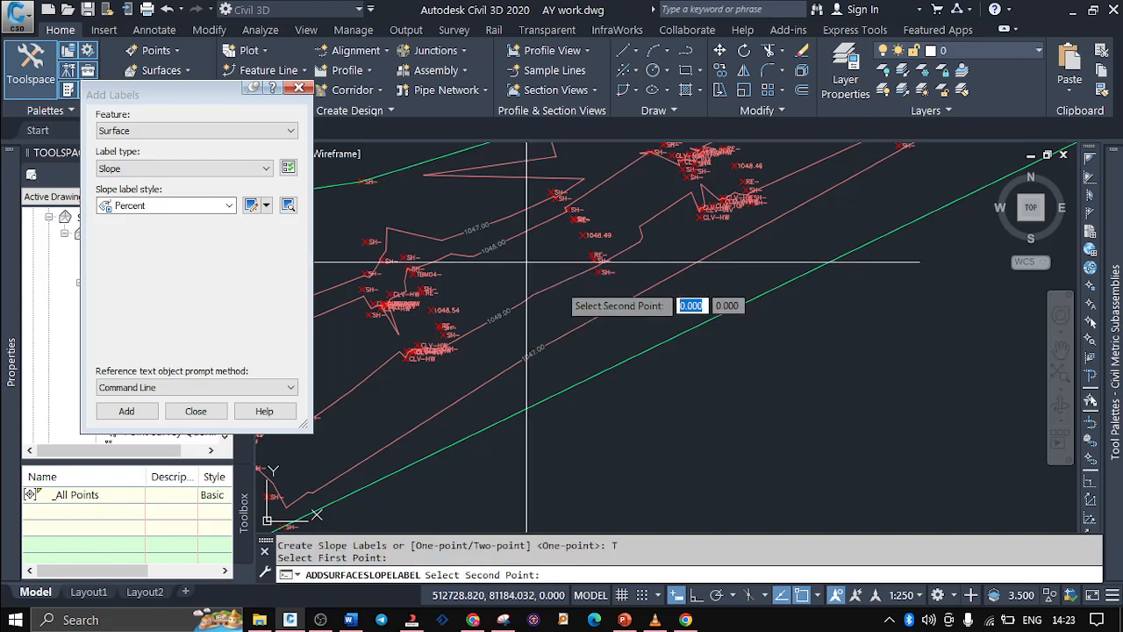
pyautogui.click(596, 348)
pyautogui.scroll(4, 551, 313)
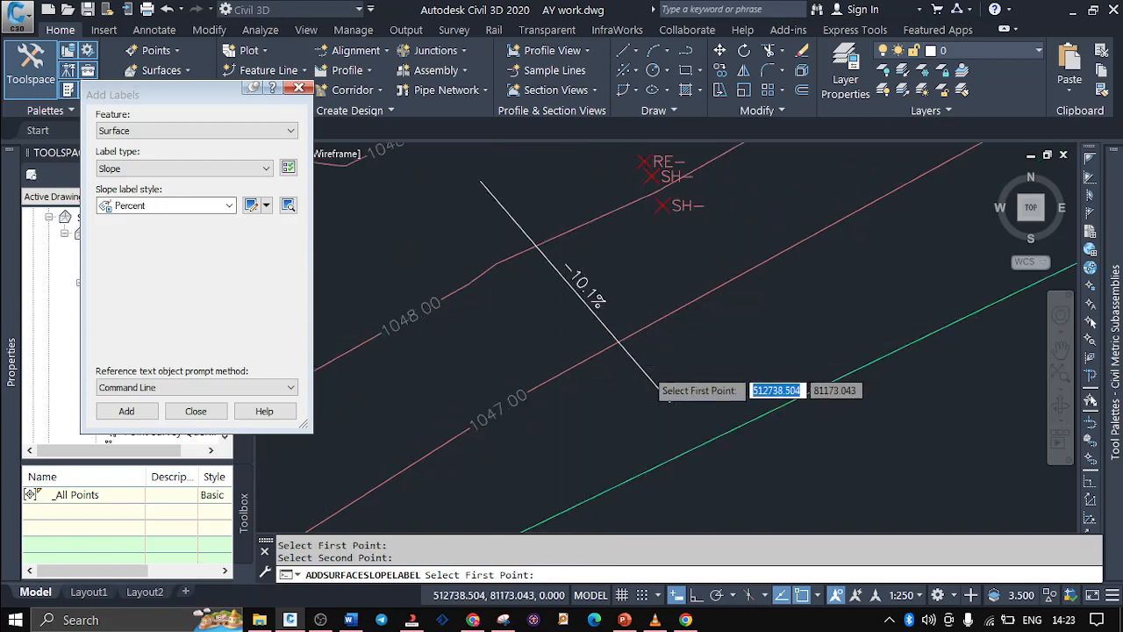
# Add two more two-point slope labels, one across the northern 1048 and 1047 contours and one past the 1048.49 point
pyautogui.scroll(-4, 645, 368)
pyautogui.scroll(4, 524, 235)
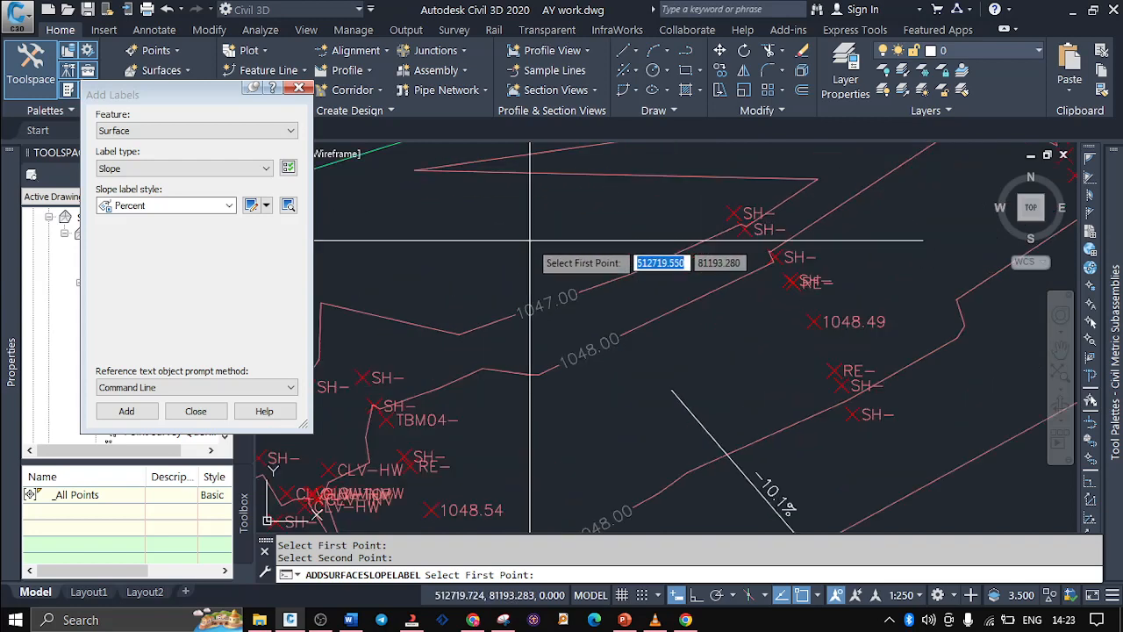
pyautogui.click(670, 339)
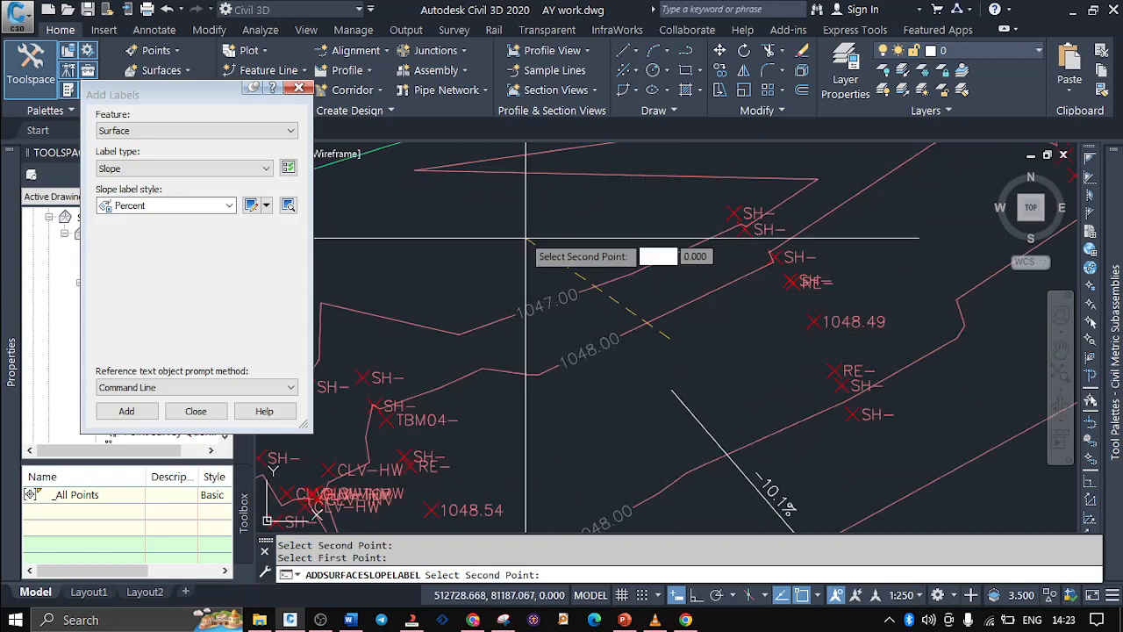
pyautogui.click(512, 230)
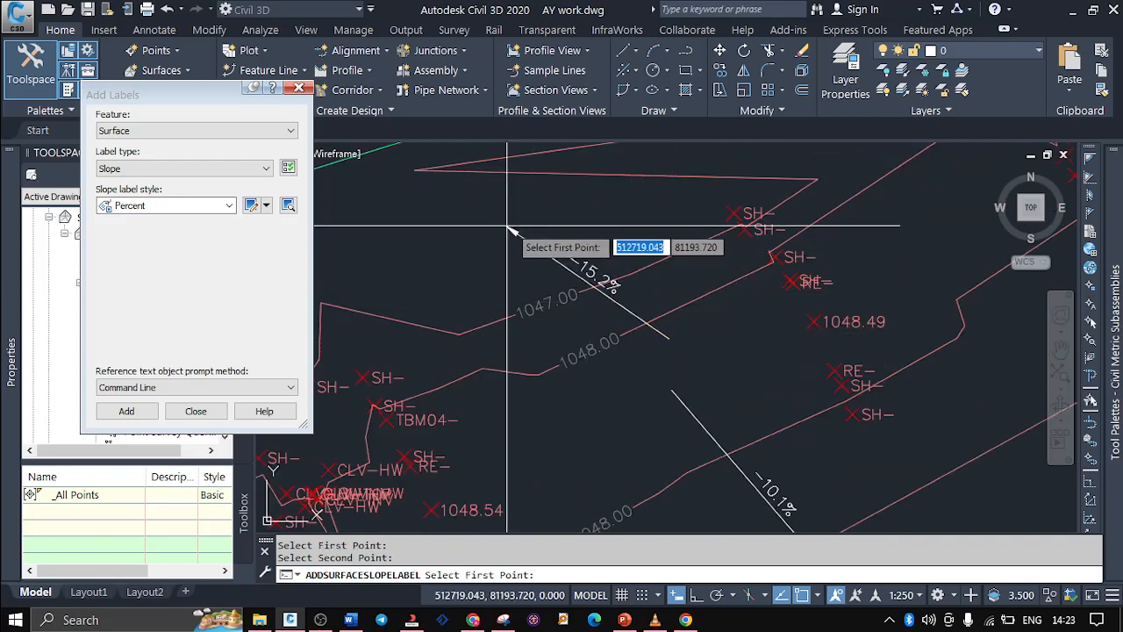
pyautogui.click(918, 250)
pyautogui.click(755, 322)
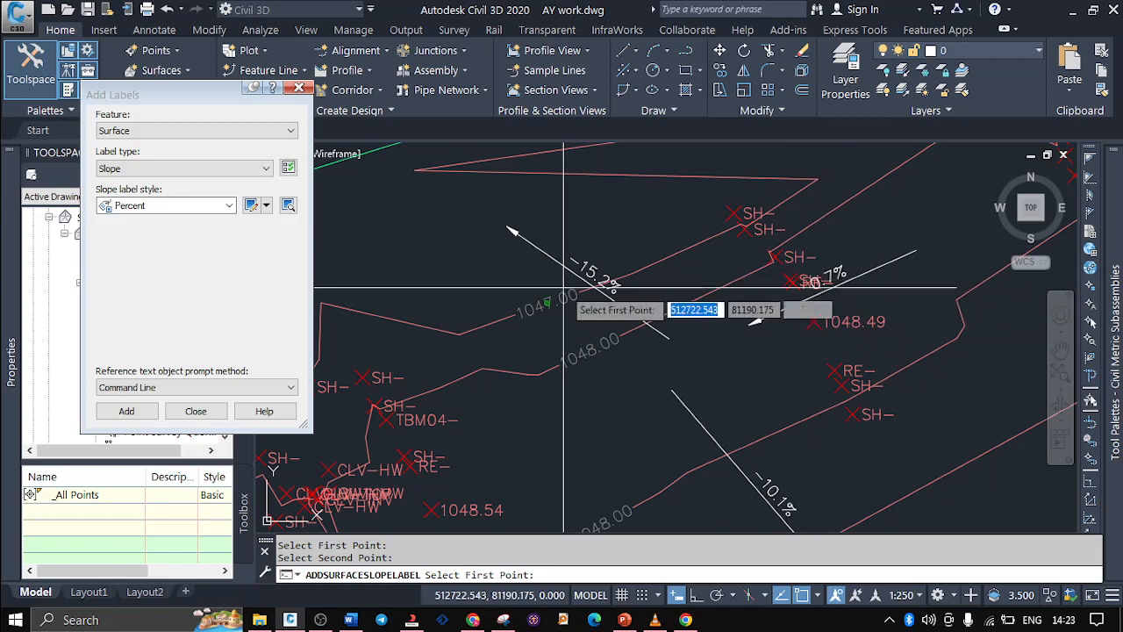
# Add three spot level labels in EL:100.00 style with Basic Circle with Cross markers on the surface's southern slope
pyautogui.scroll(-3, 589, 250)
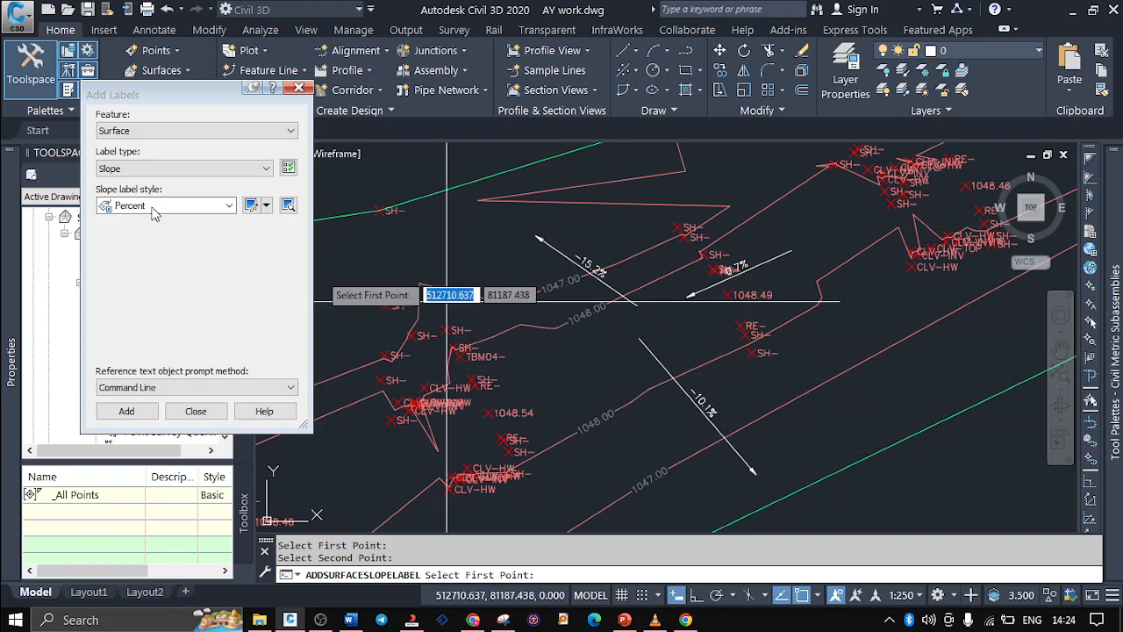
pyautogui.click(180, 168)
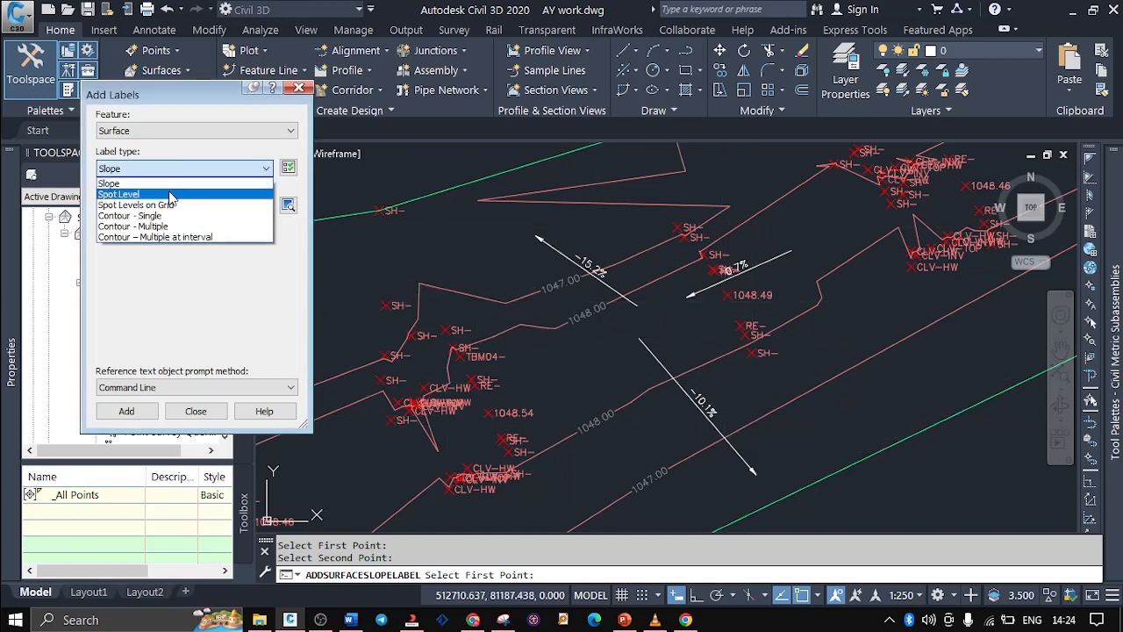
pyautogui.click(167, 194)
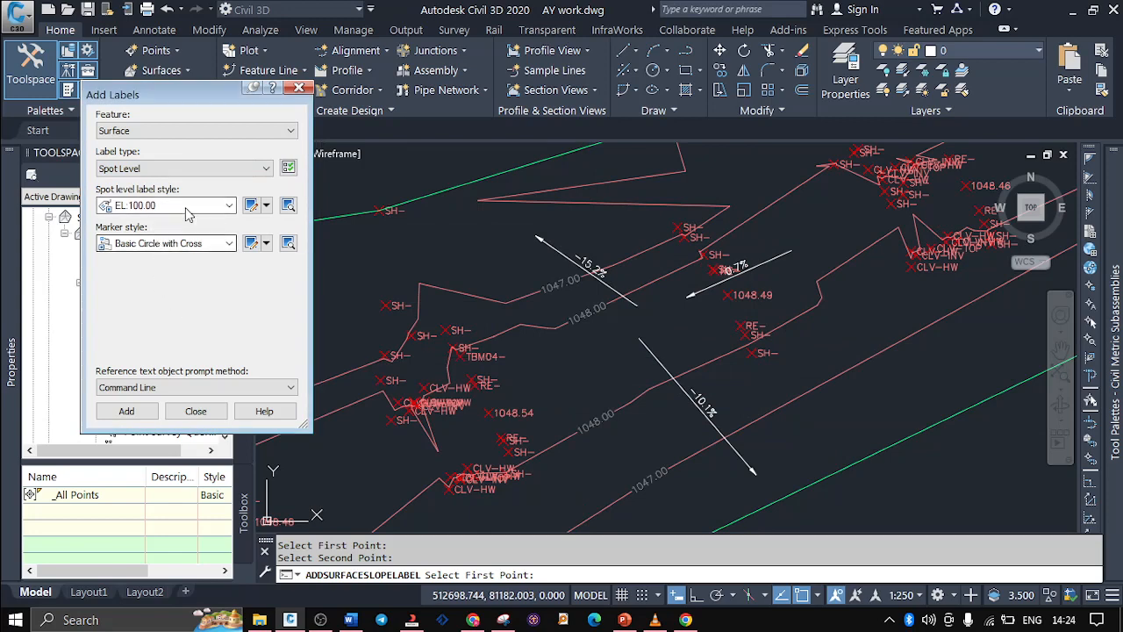
pyautogui.click(227, 207)
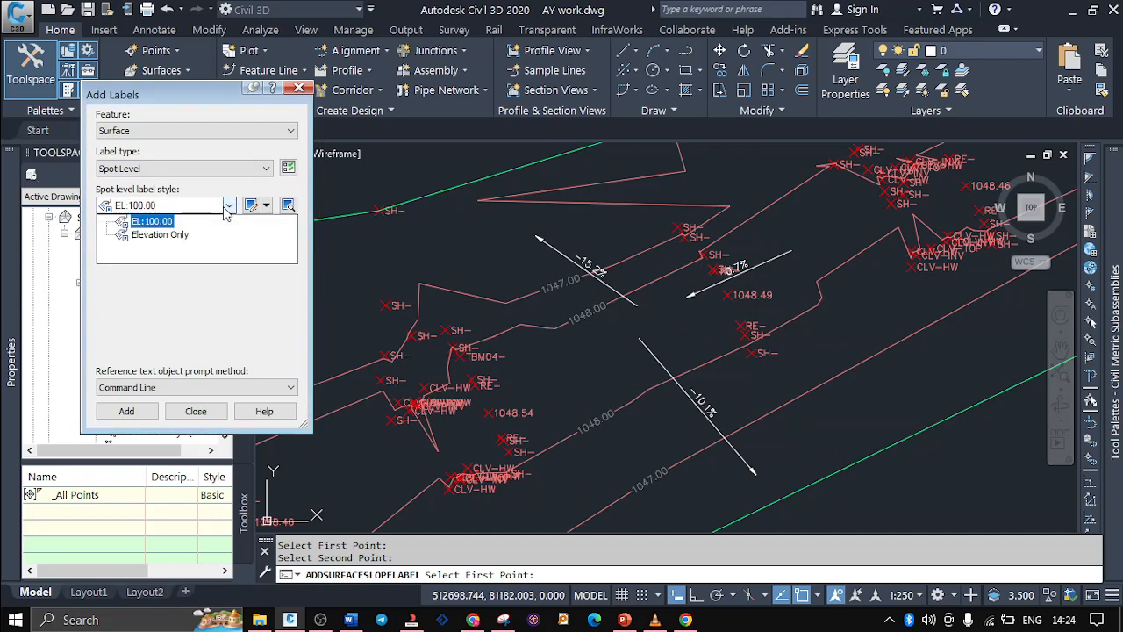
pyautogui.click(226, 207)
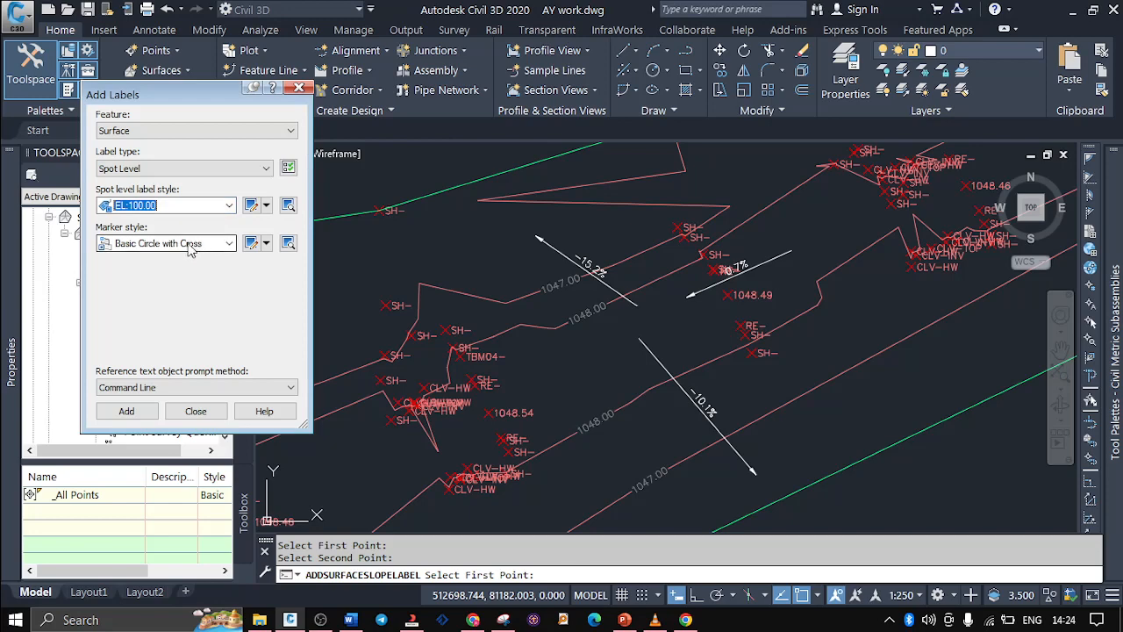
pyautogui.click(127, 410)
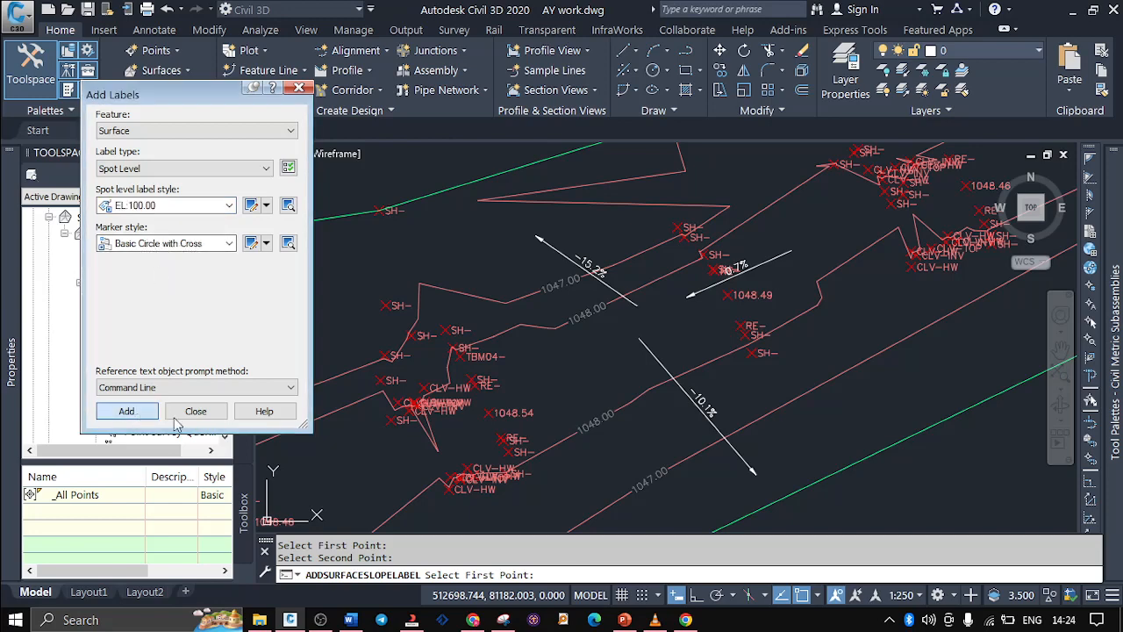
pyautogui.click(825, 324)
pyautogui.scroll(2, 828, 323)
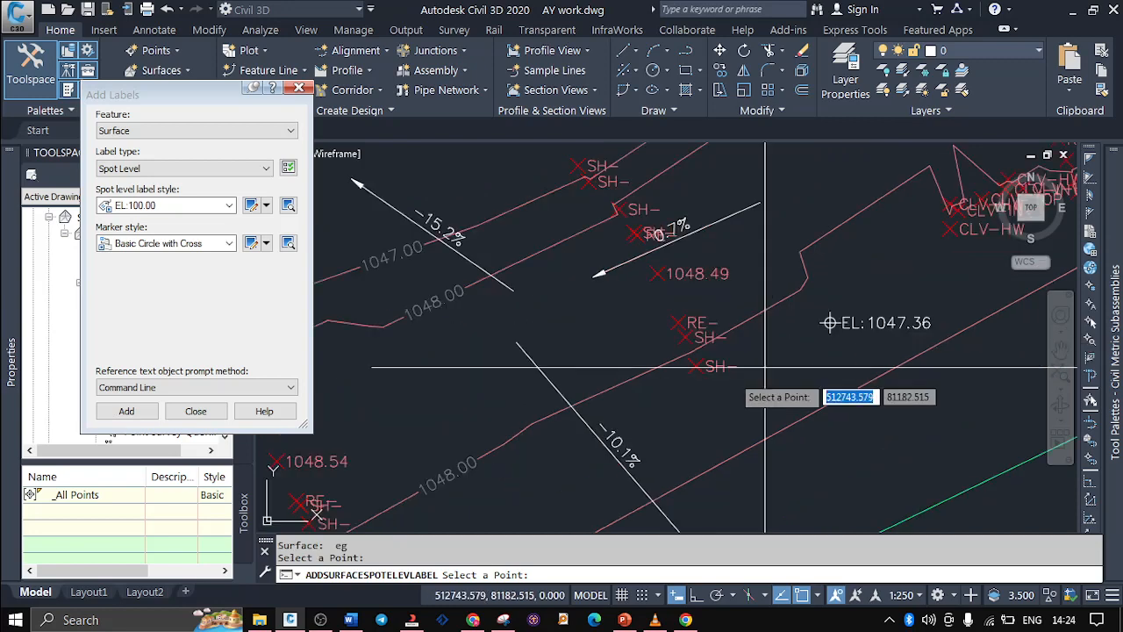
pyautogui.click(730, 376)
pyautogui.click(849, 443)
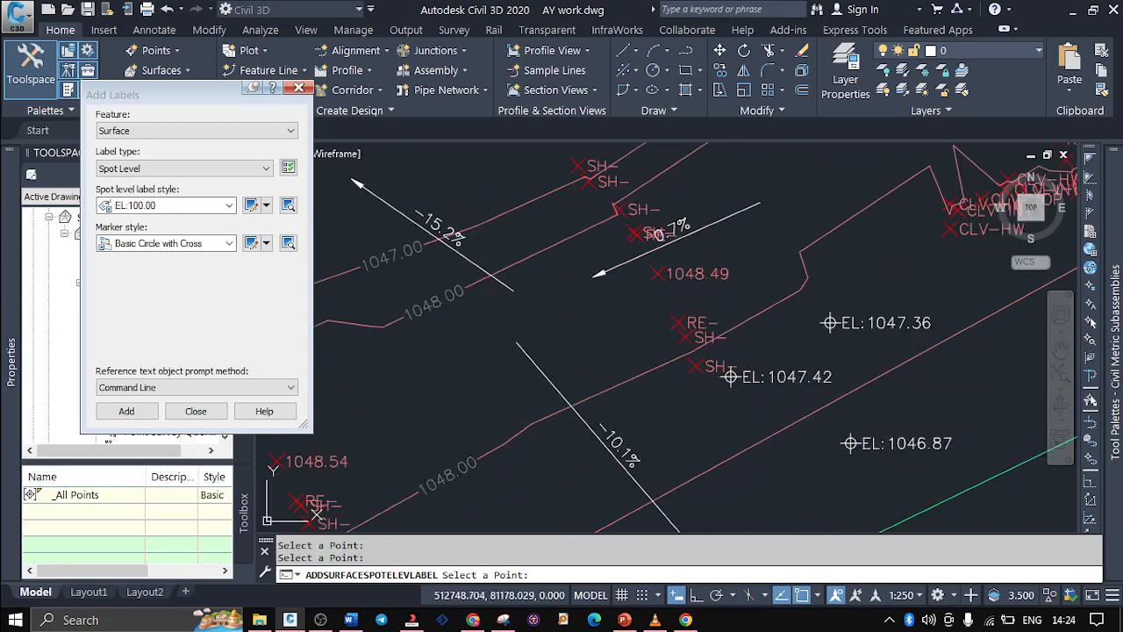
# Look through the available surface label types, close the Add Labels dialog and end the spot level labelling
pyautogui.scroll(-2, 746, 456)
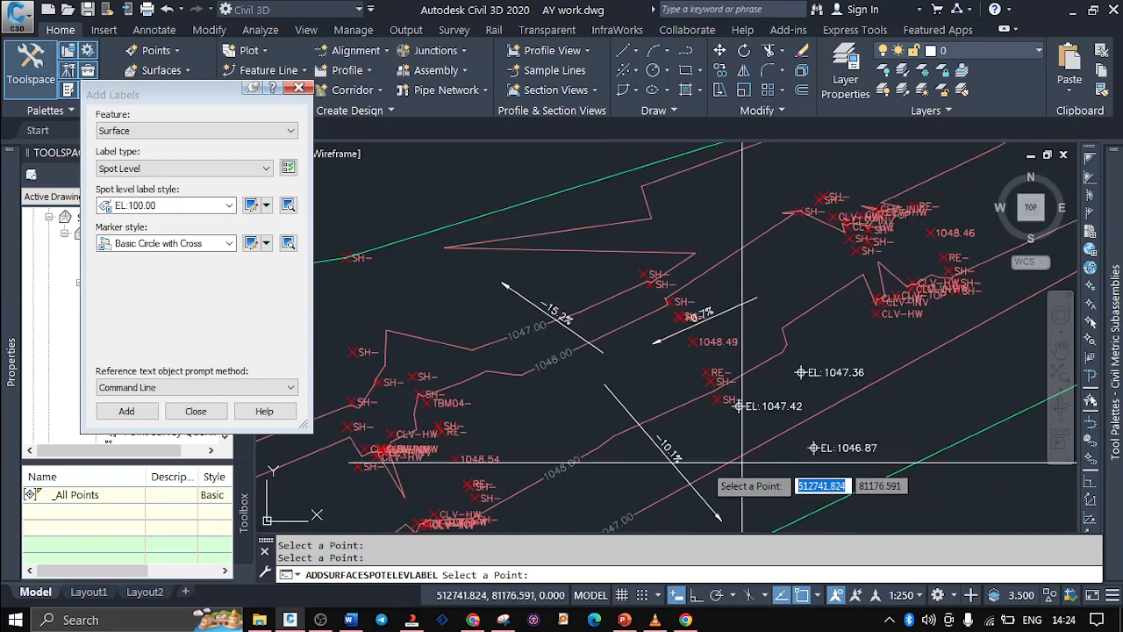
pyautogui.scroll(-2, 743, 463)
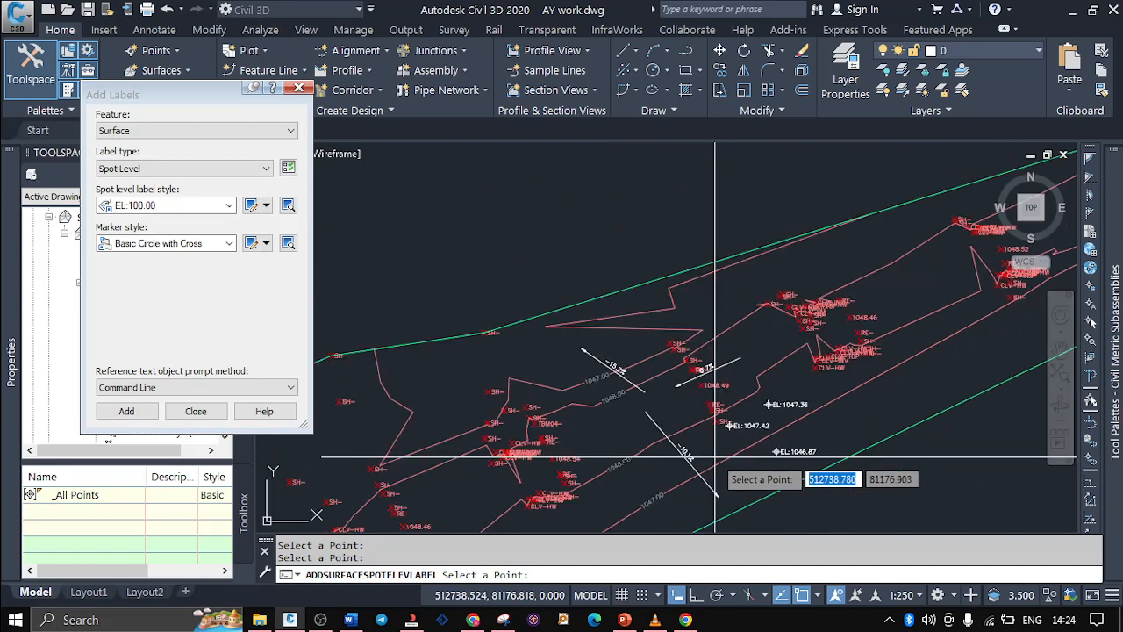
pyautogui.click(204, 169)
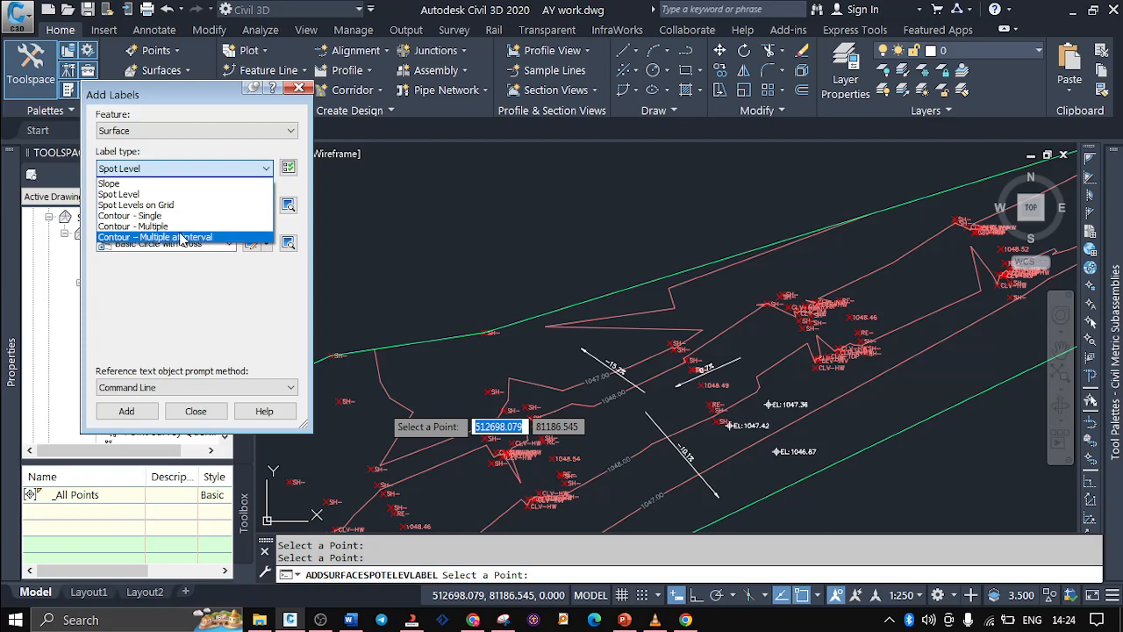
pyautogui.click(207, 412)
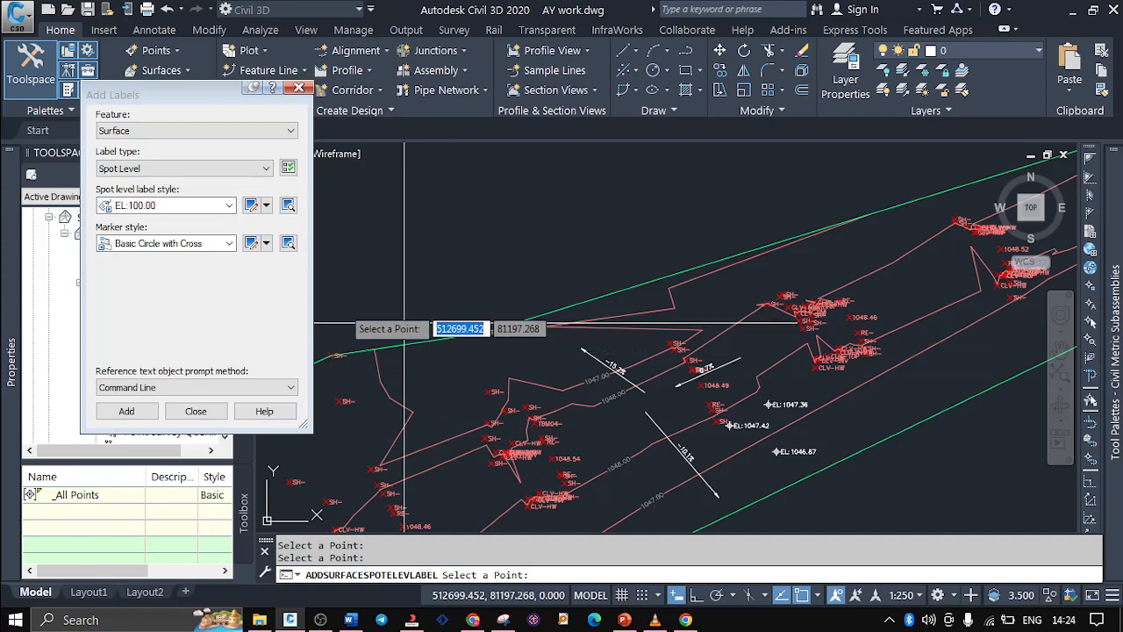
pyautogui.click(153, 169)
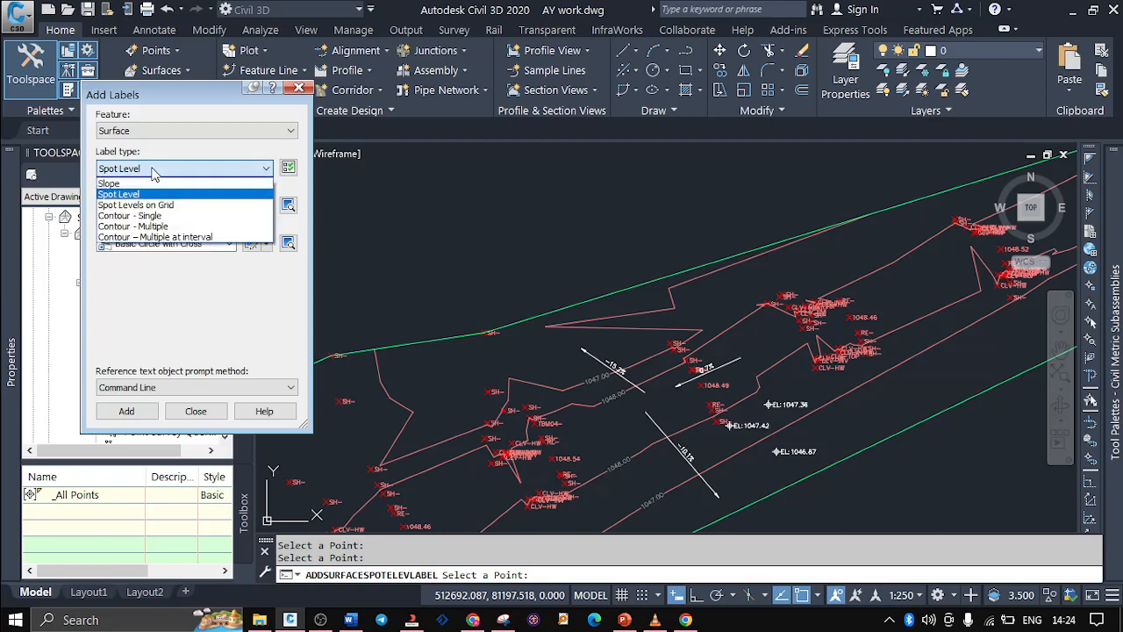
pyautogui.click(153, 169)
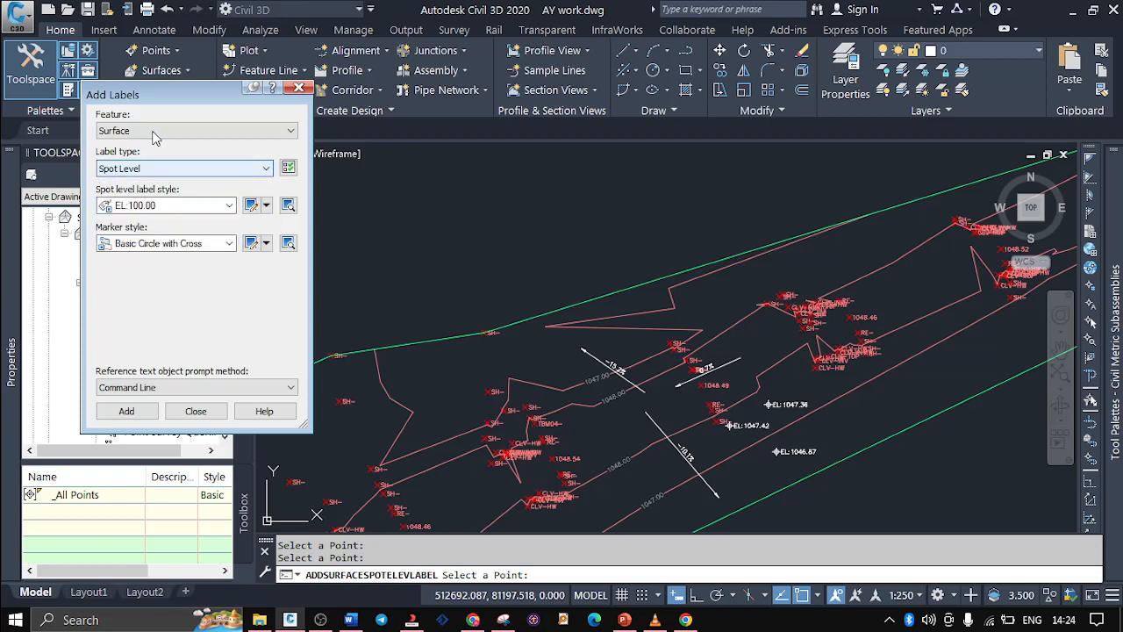
pyautogui.click(298, 88)
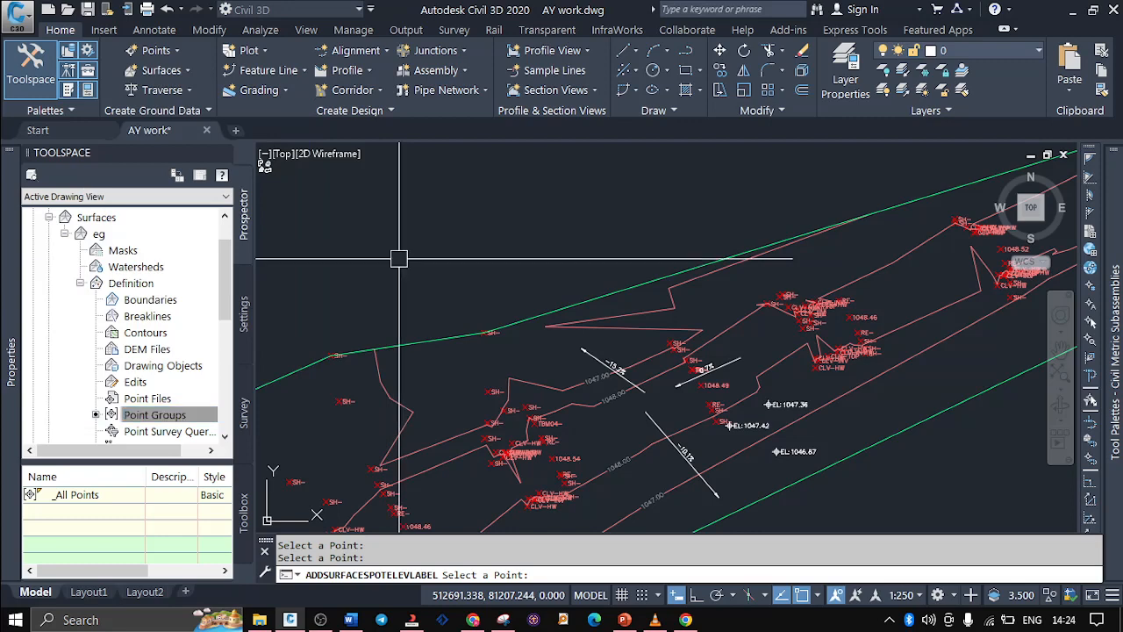
pyautogui.press('Escape')
pyautogui.press('Escape')
# Select all spot level labels and all slope labels on the eg surface as similar objects and erase them
pyautogui.scroll(2, 753, 438)
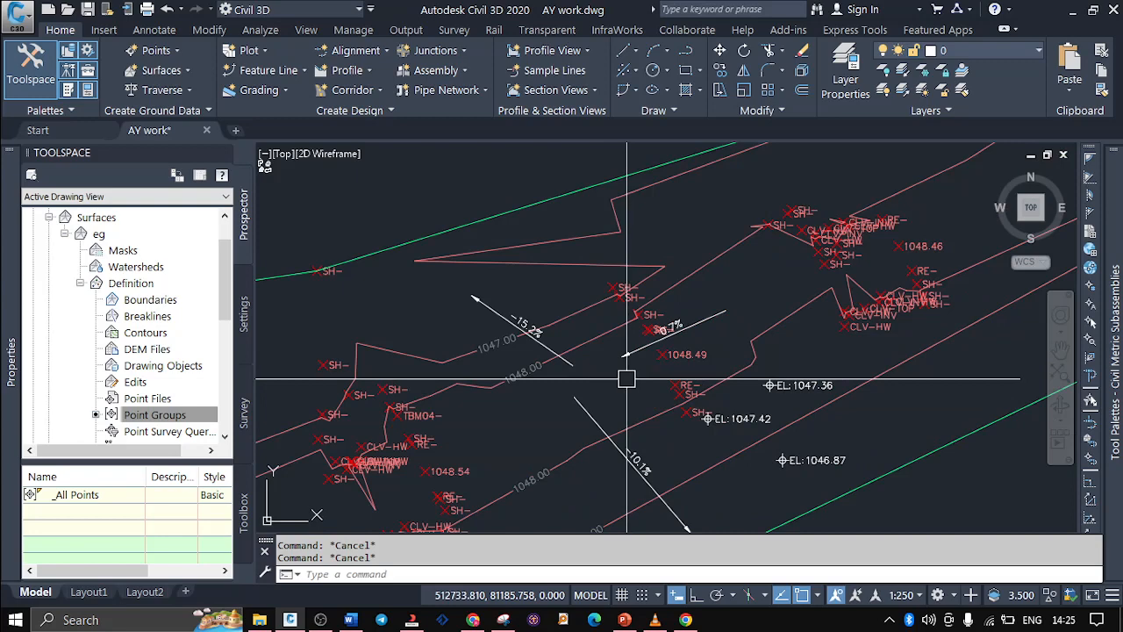
pyautogui.moveTo(626, 379)
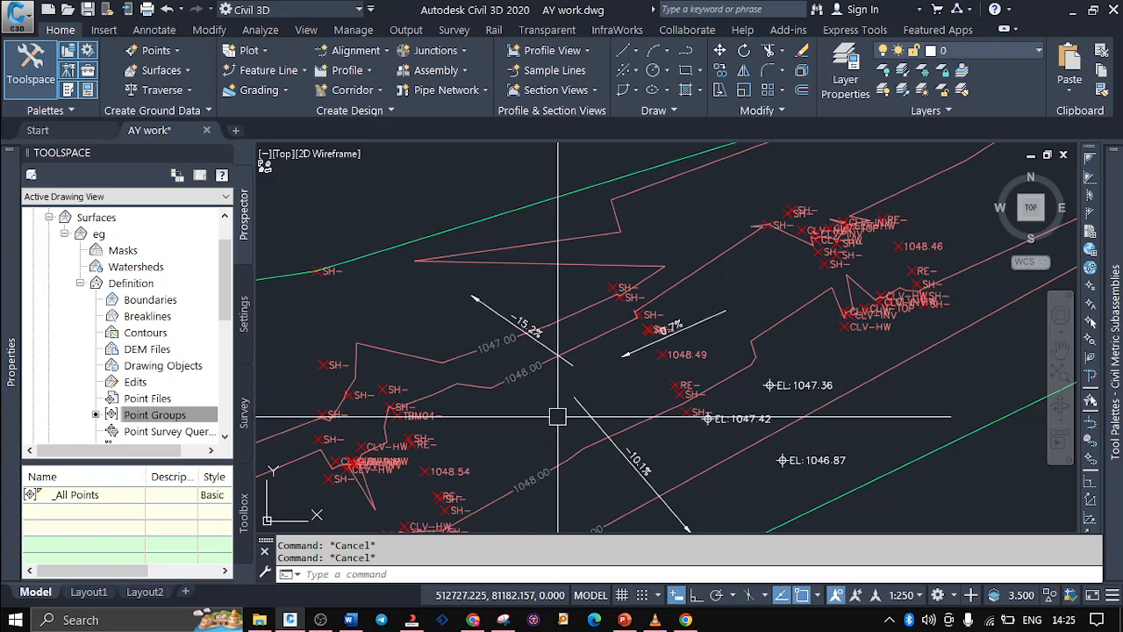
pyautogui.scroll(-4, 558, 418)
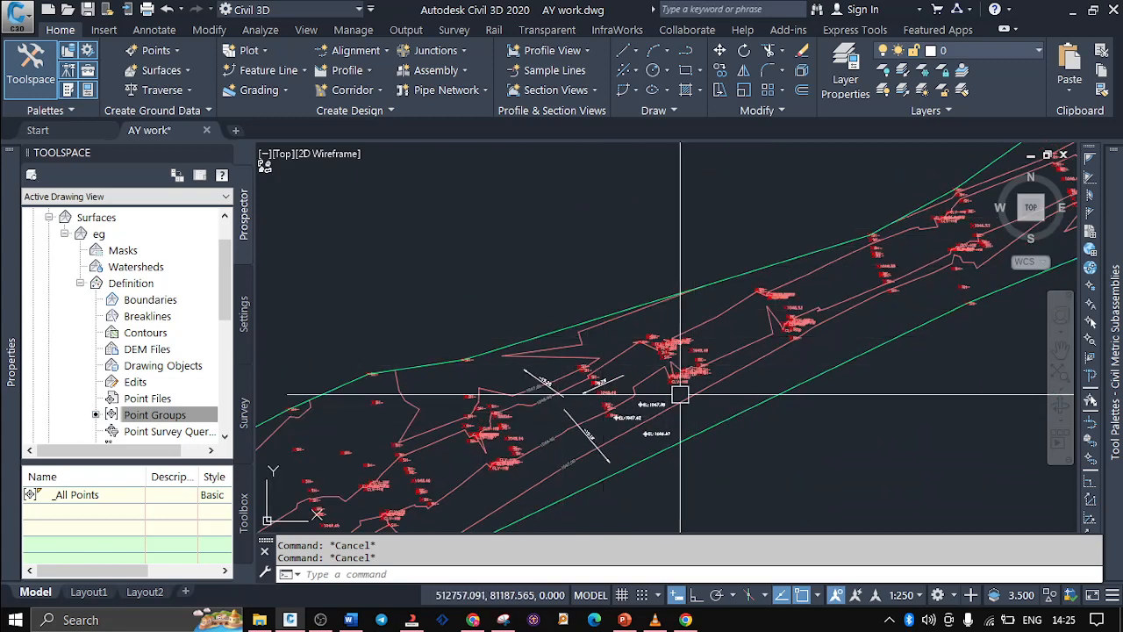
pyautogui.scroll(2, 649, 442)
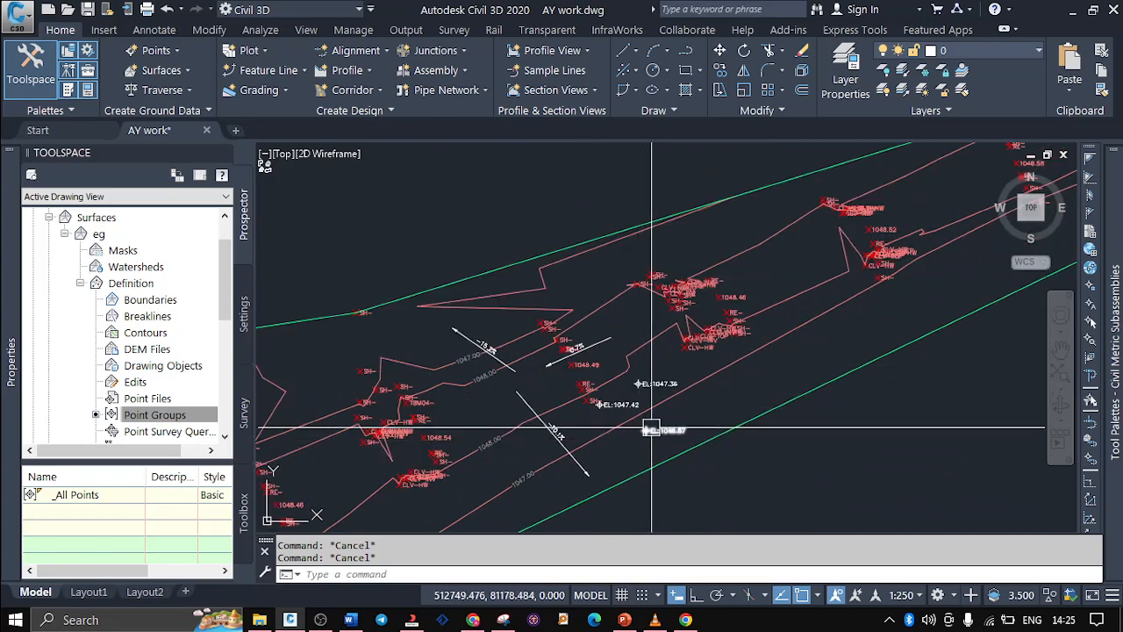
pyautogui.click(650, 430)
pyautogui.rightClick(654, 430)
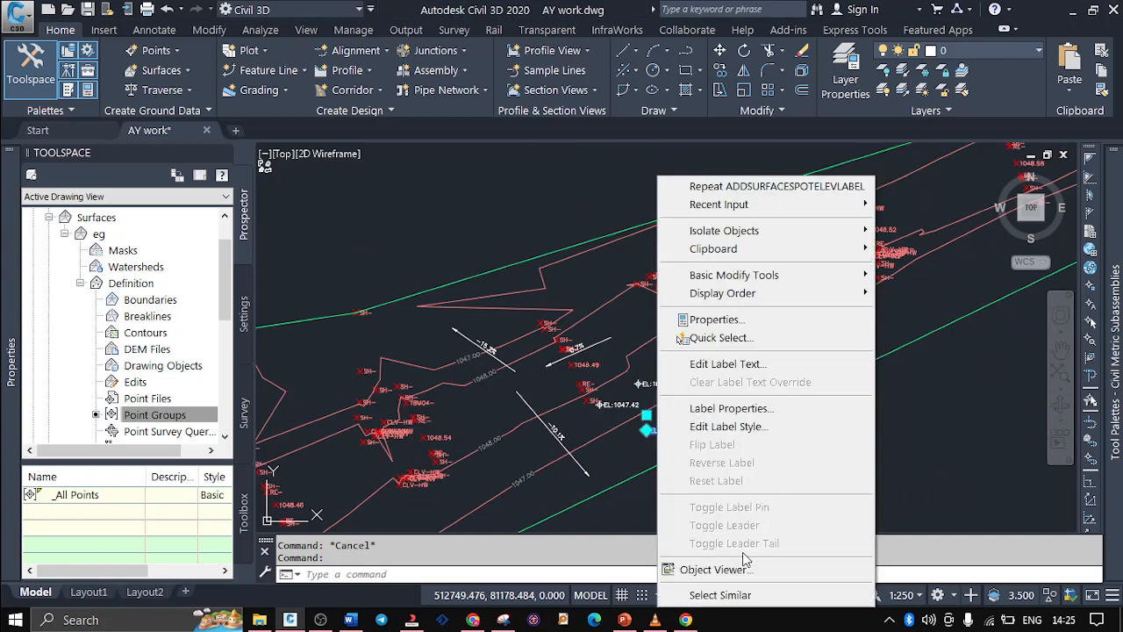
pyautogui.click(746, 595)
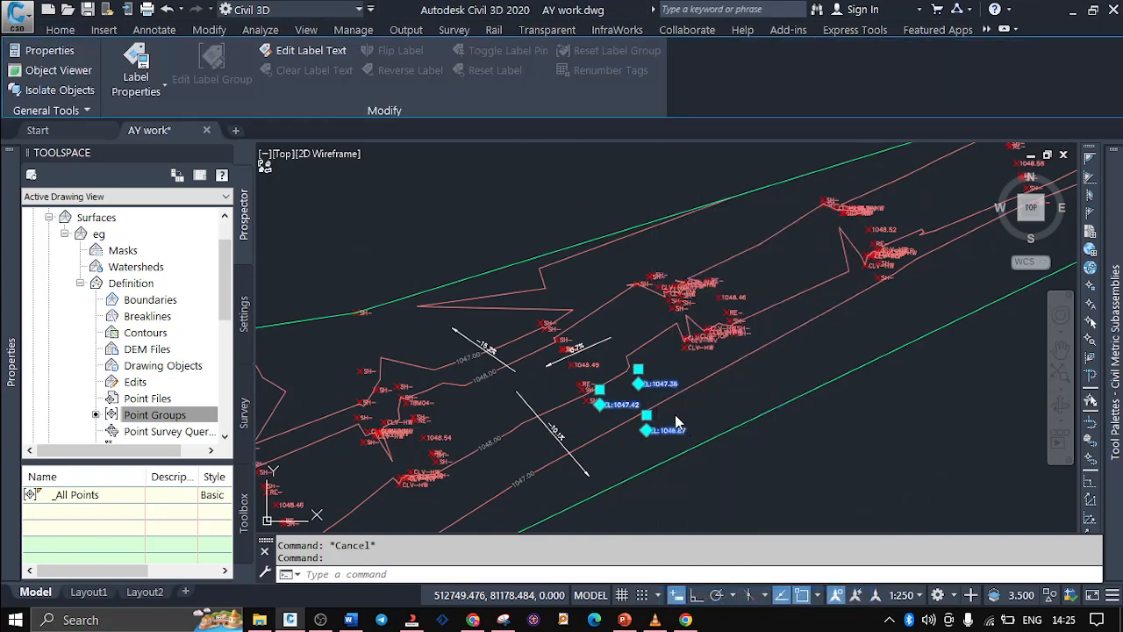
pyautogui.click(555, 430)
pyautogui.rightClick(553, 432)
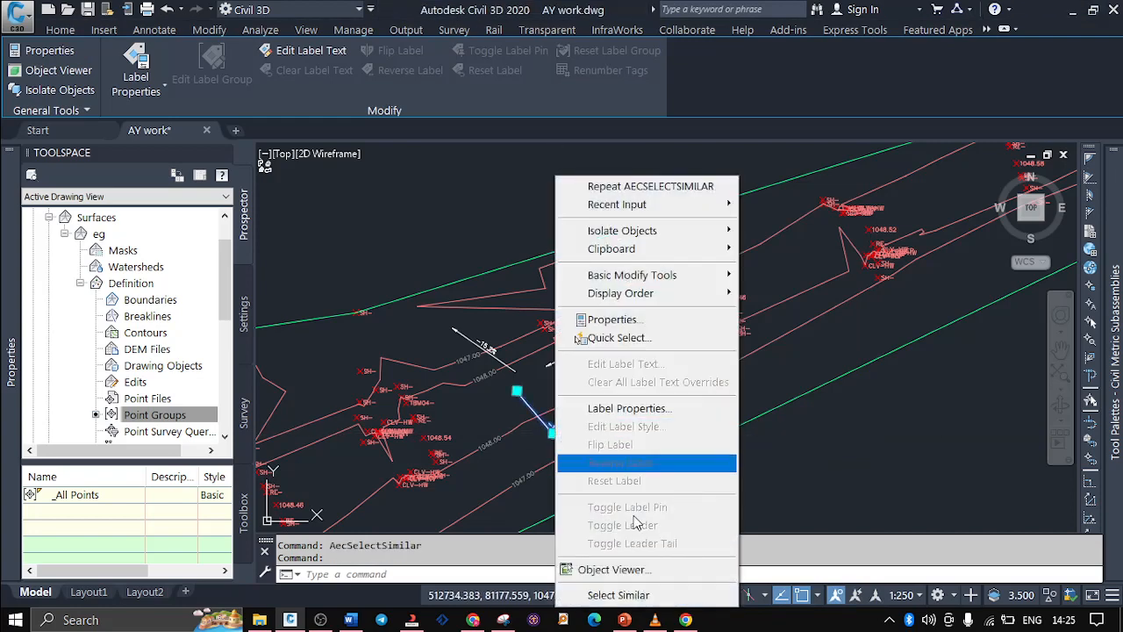
pyautogui.click(649, 599)
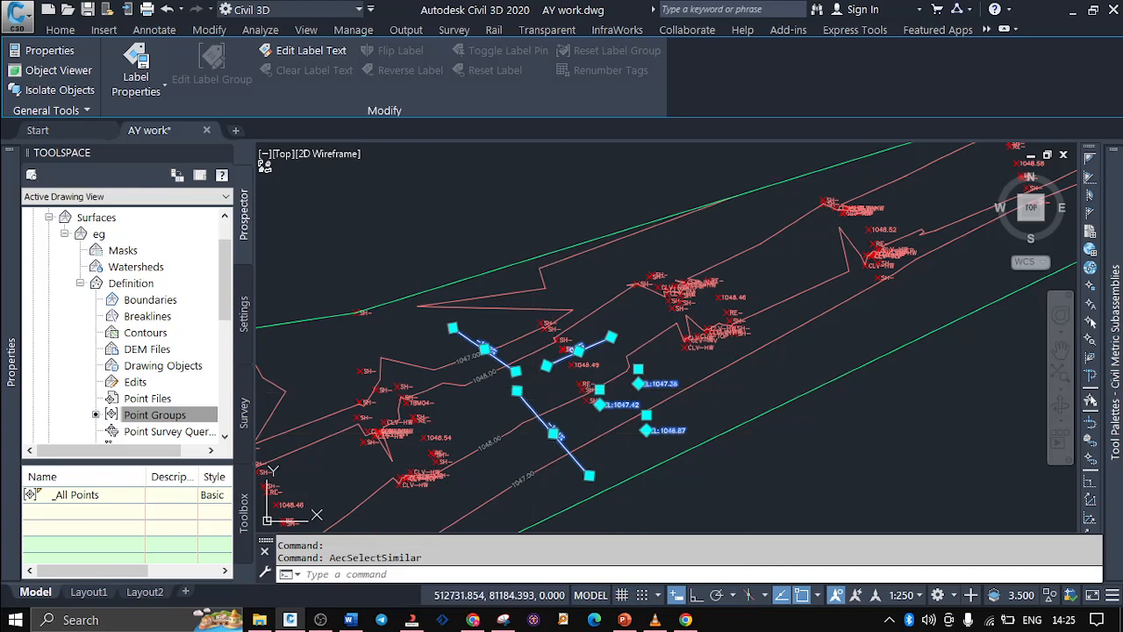
pyautogui.press('Delete')
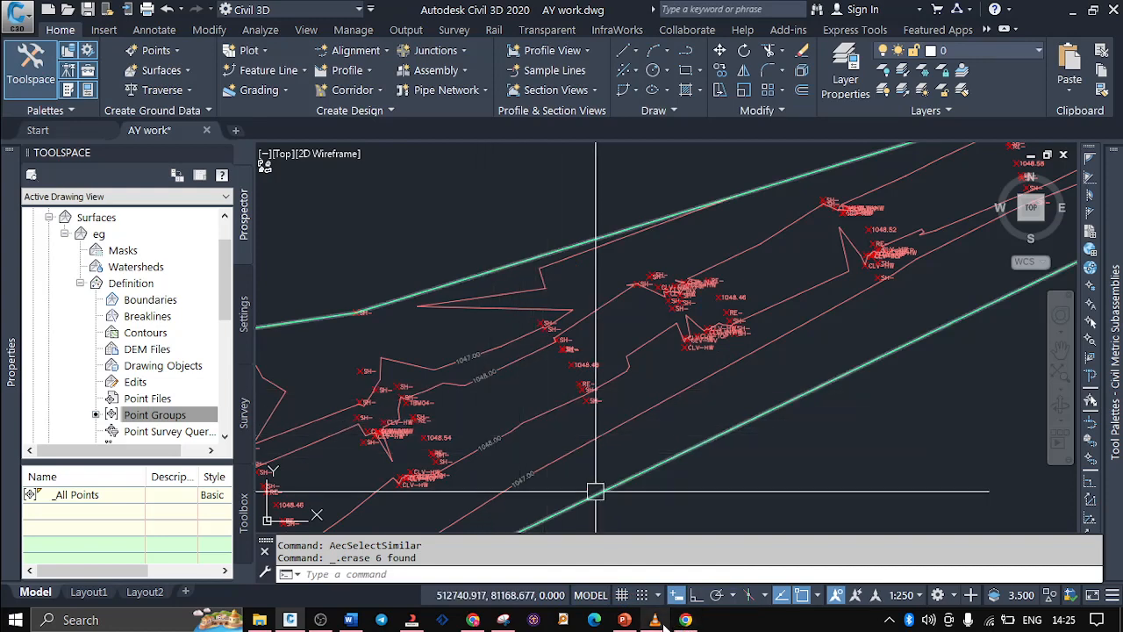
# Review the Create Surface With Contours and Alignment Creation Tools slides in PowerPoint and return to Civil 3D
pyautogui.moveTo(664, 625)
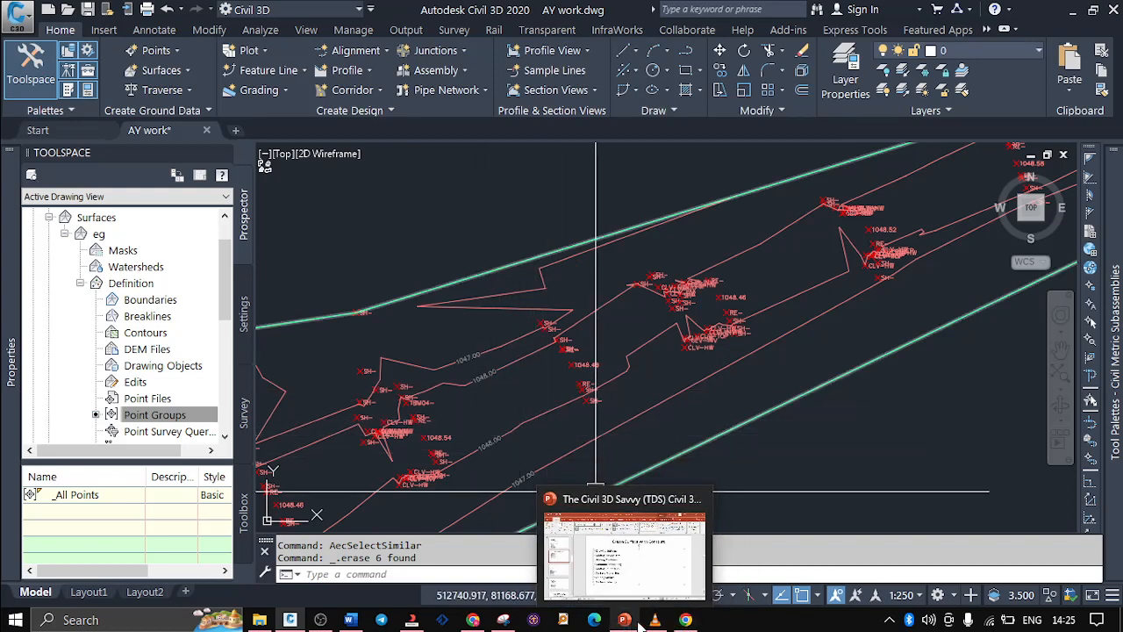
pyautogui.click(623, 620)
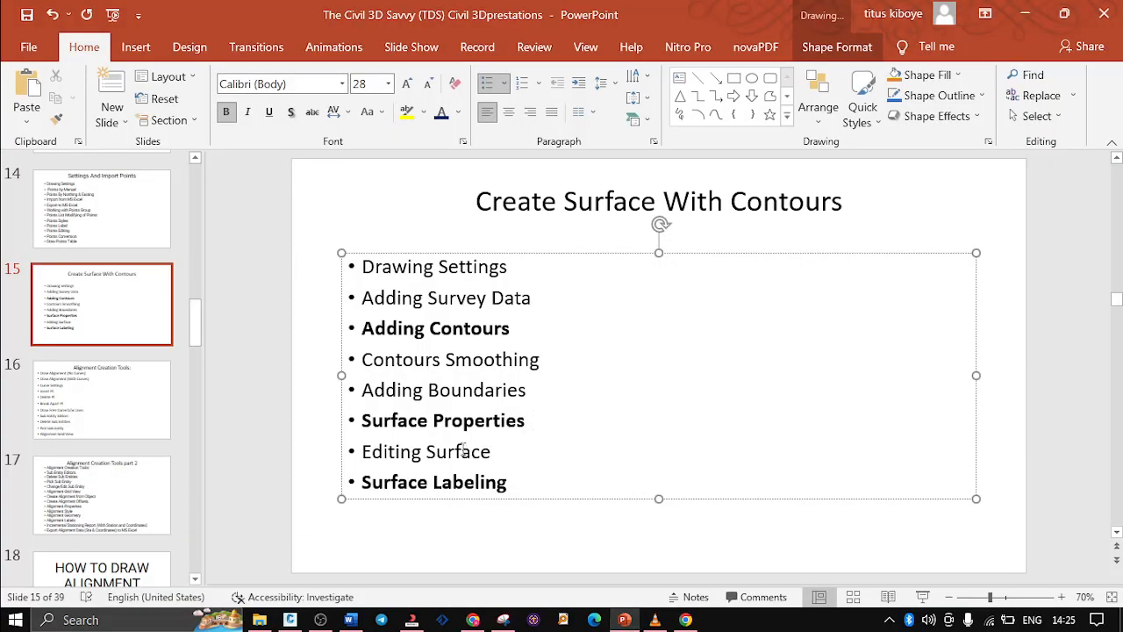
pyautogui.moveTo(495, 454); pyautogui.dragTo(396, 447)
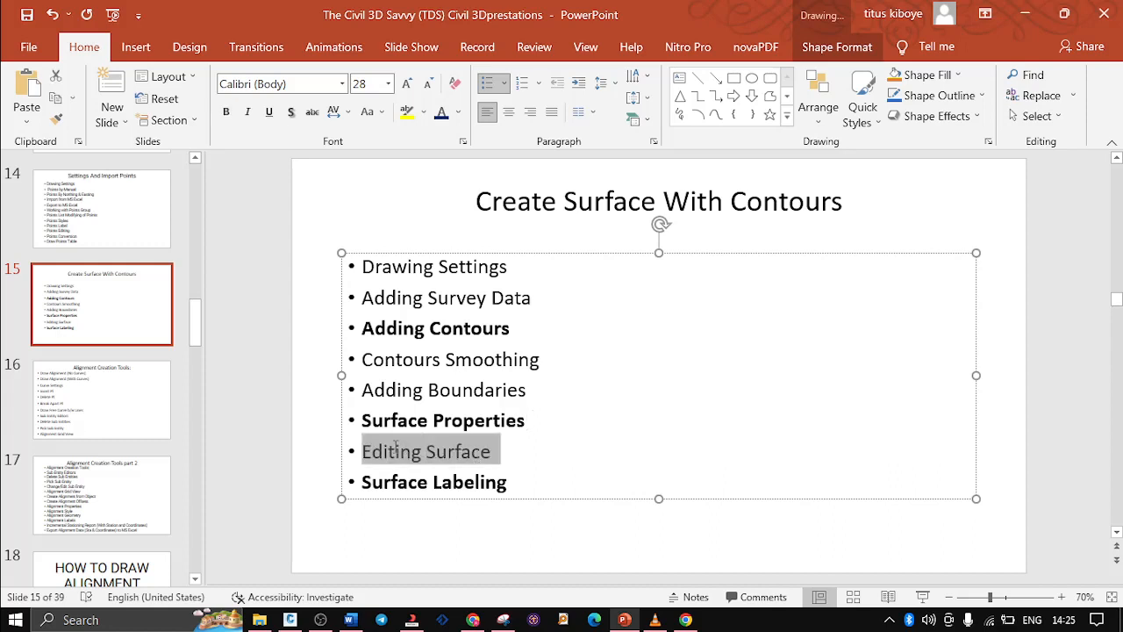
pyautogui.click(555, 461)
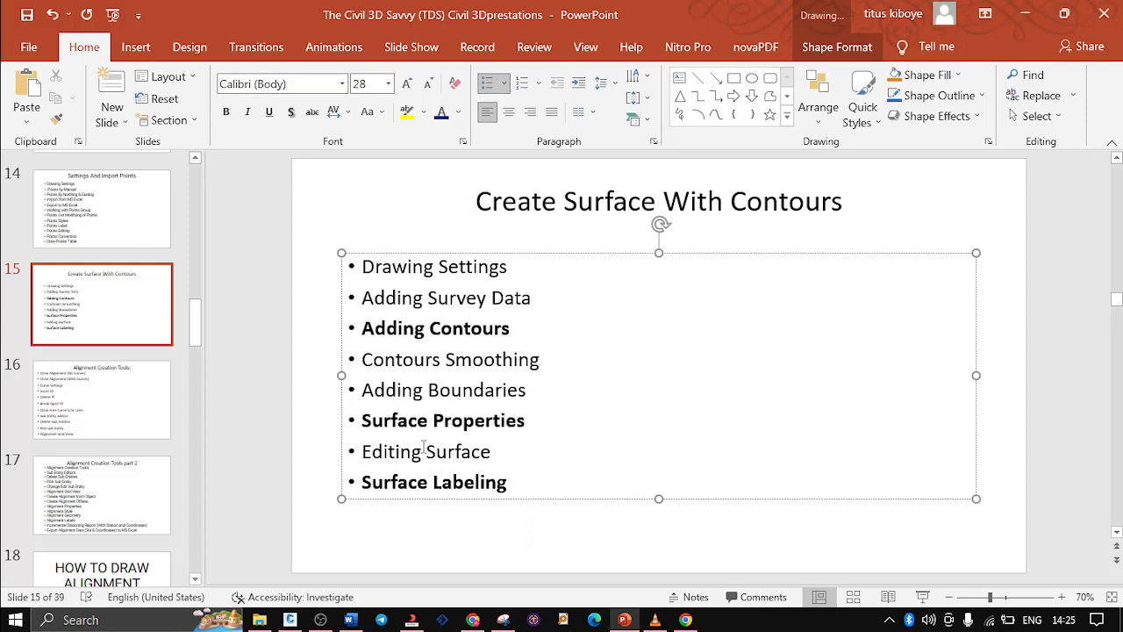
pyautogui.click(96, 406)
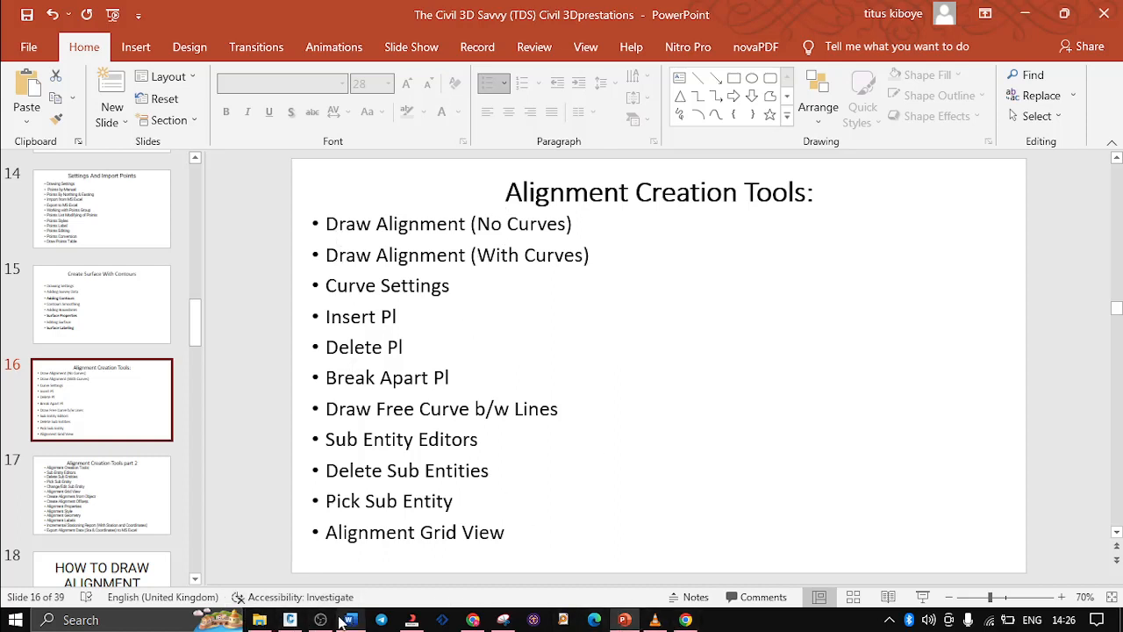
pyautogui.click(290, 619)
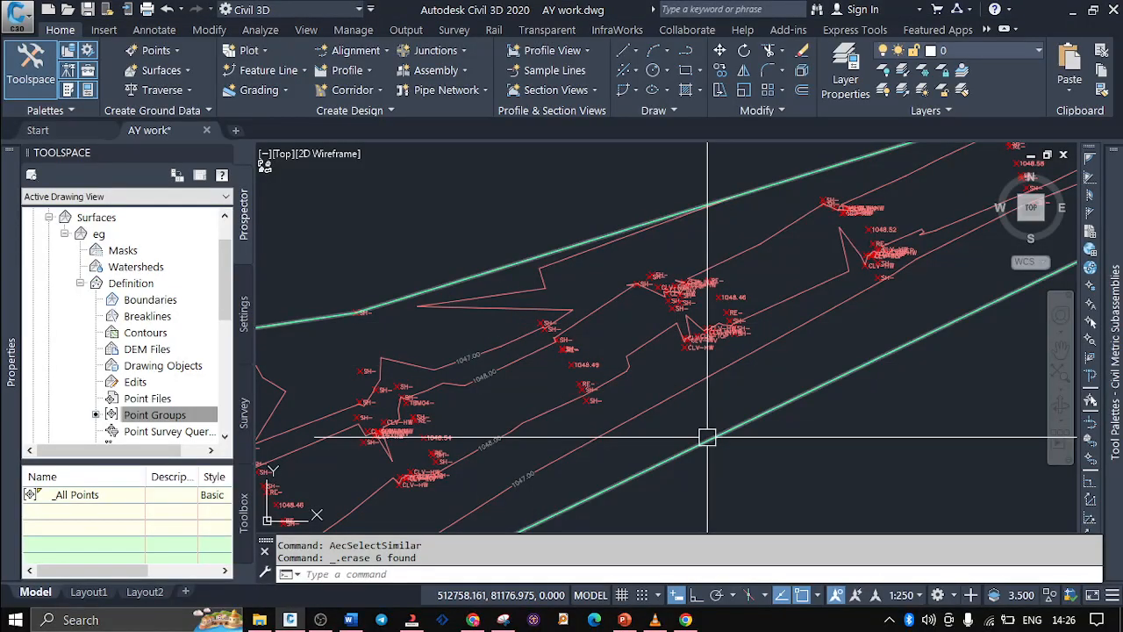
pyautogui.scroll(-4, 635, 394)
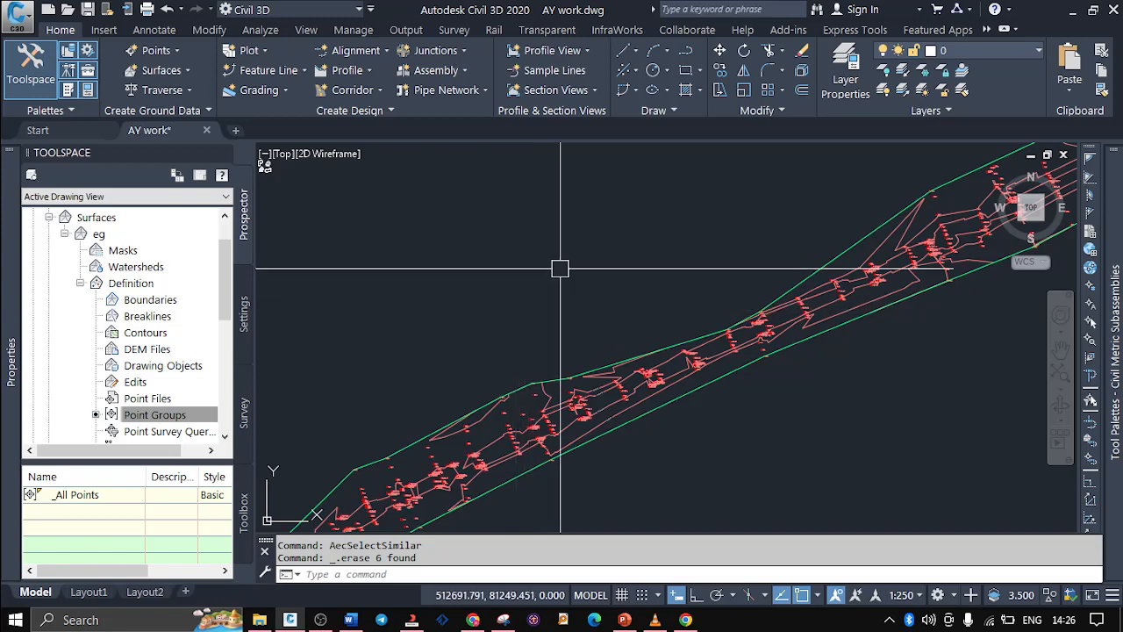
pyautogui.scroll(-5, 612, 250)
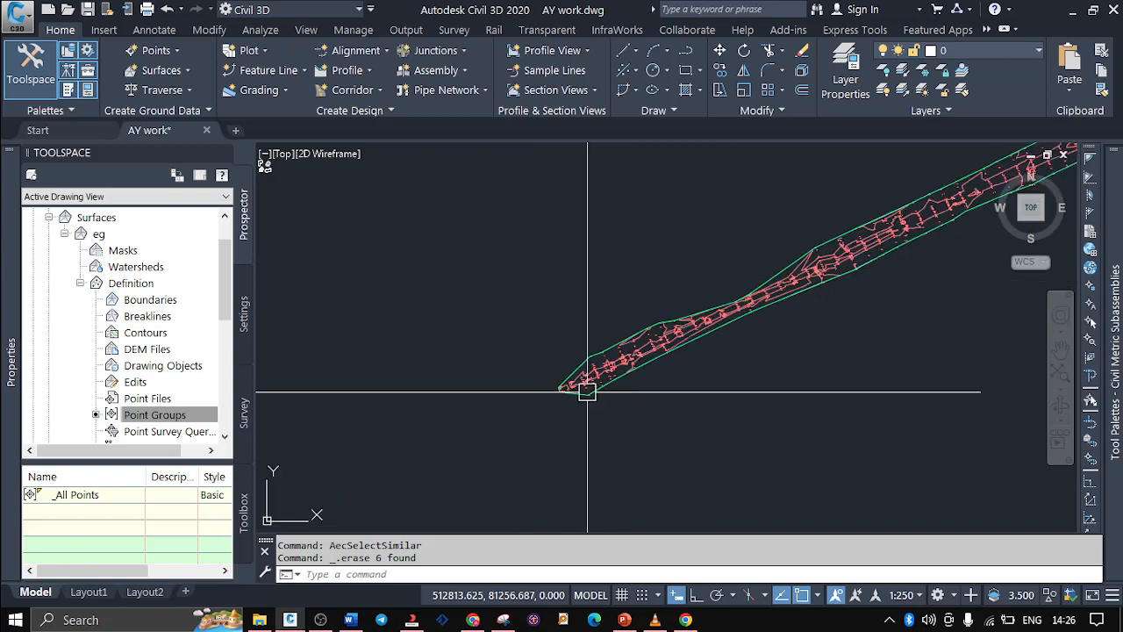
pyautogui.scroll(5, 587, 392)
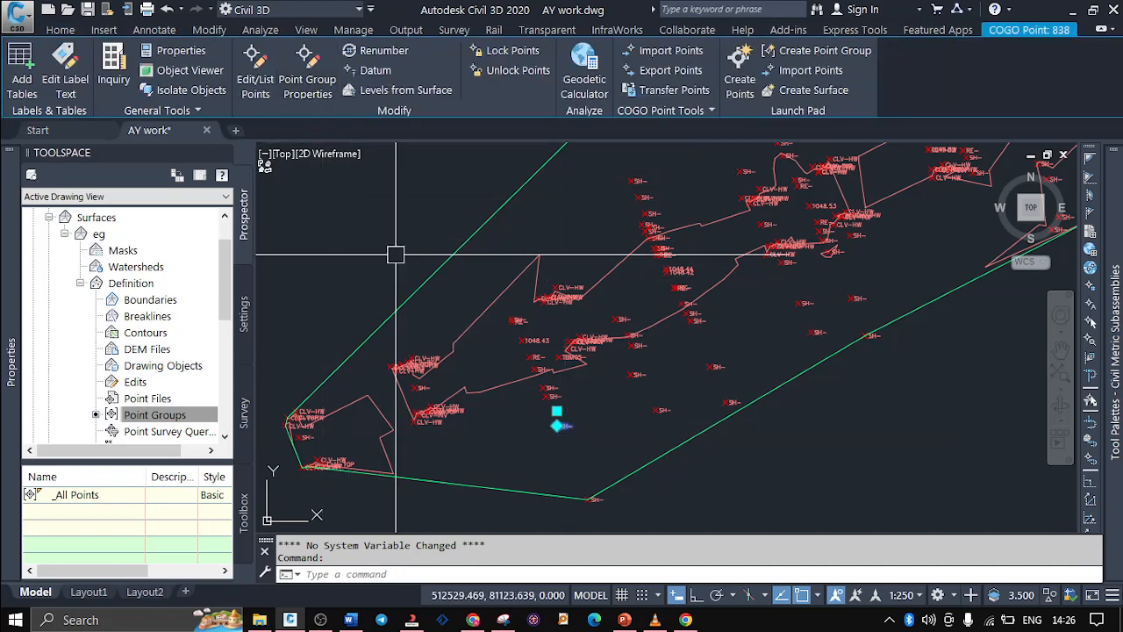
pyautogui.rightClick(471, 254)
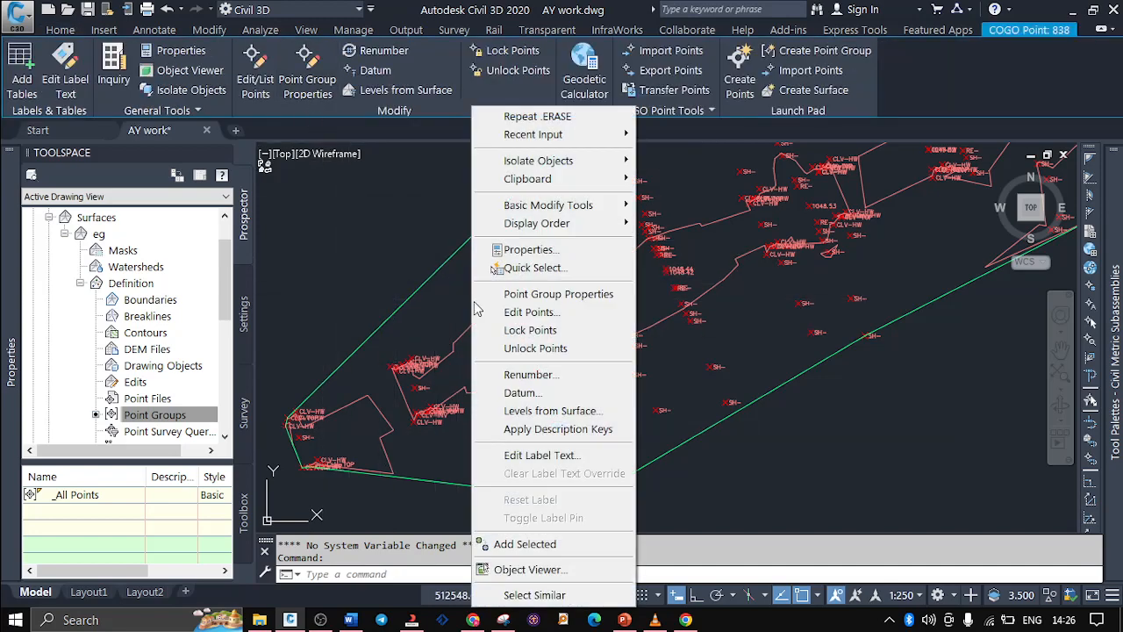
pyautogui.click(569, 312)
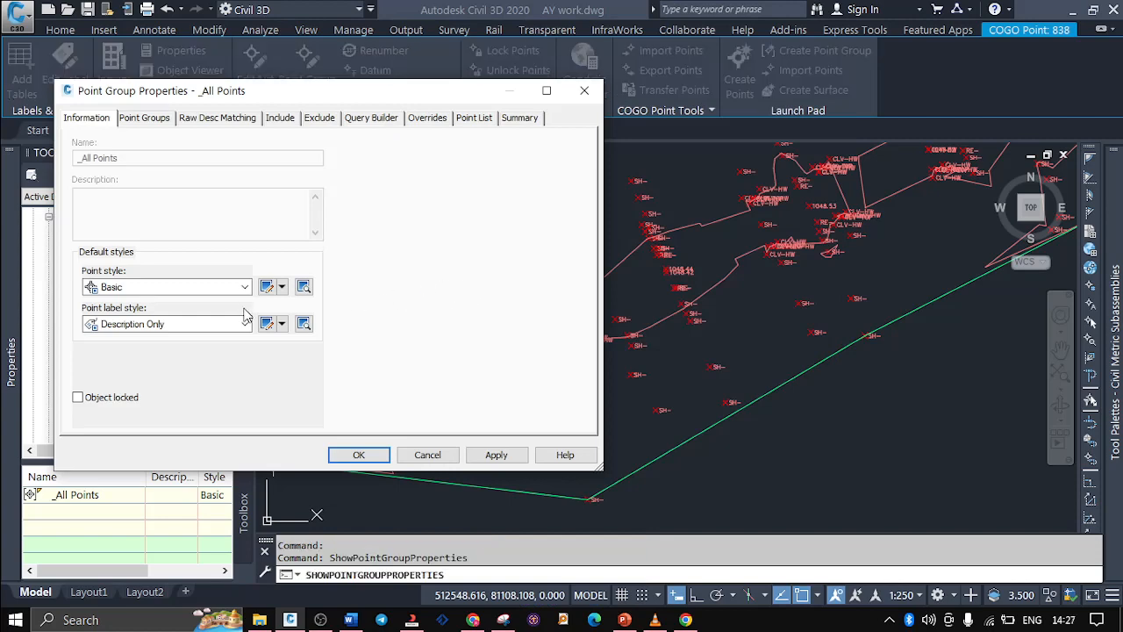
pyautogui.click(244, 324)
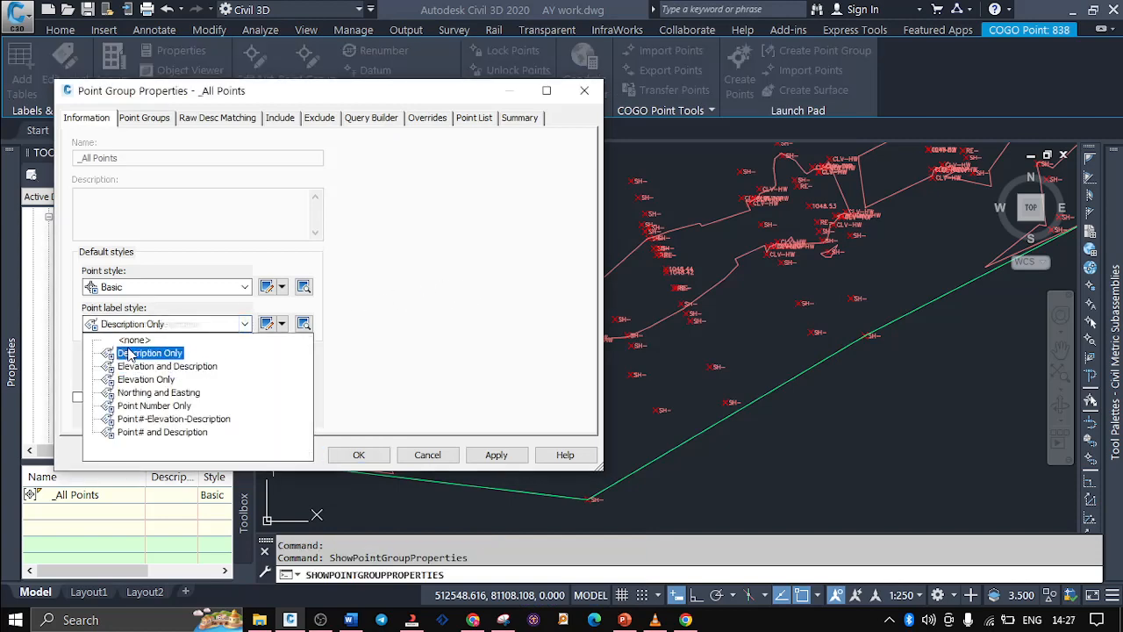
pyautogui.click(131, 340)
pyautogui.click(245, 287)
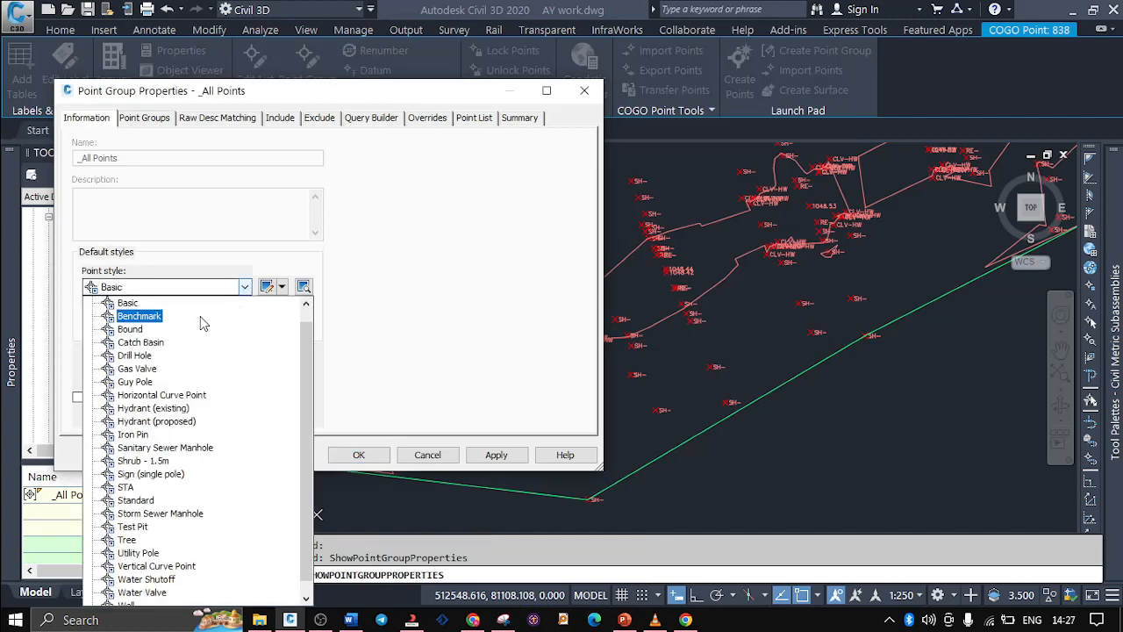
pyautogui.scroll(1, 145, 320)
pyautogui.click(132, 303)
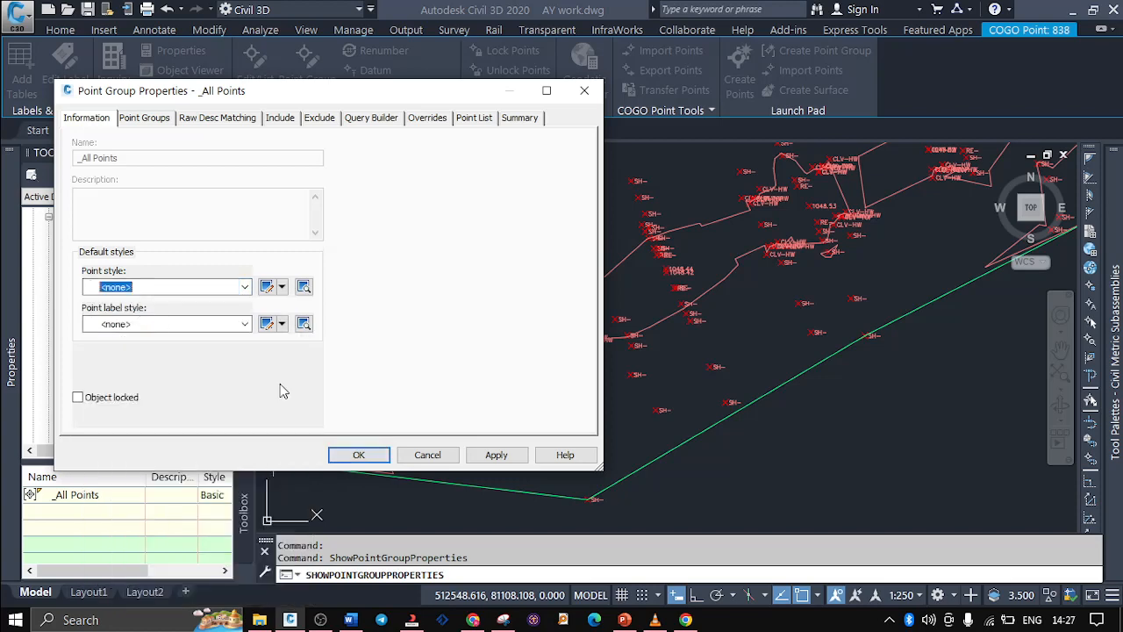
pyautogui.click(427, 454)
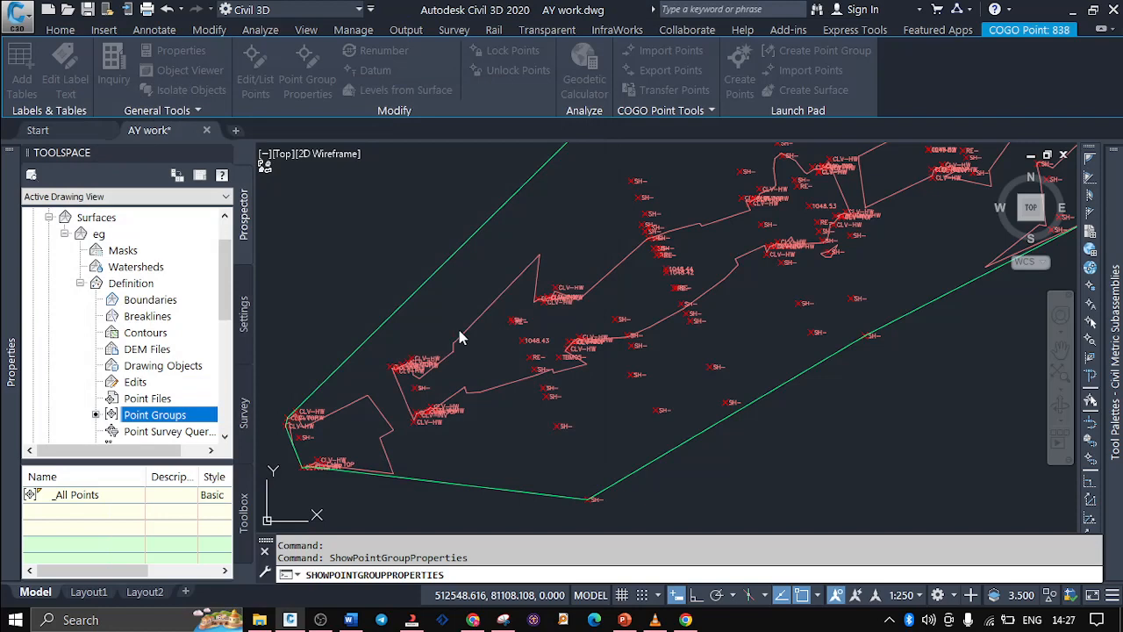
pyautogui.click(472, 254)
pyautogui.press('Escape')
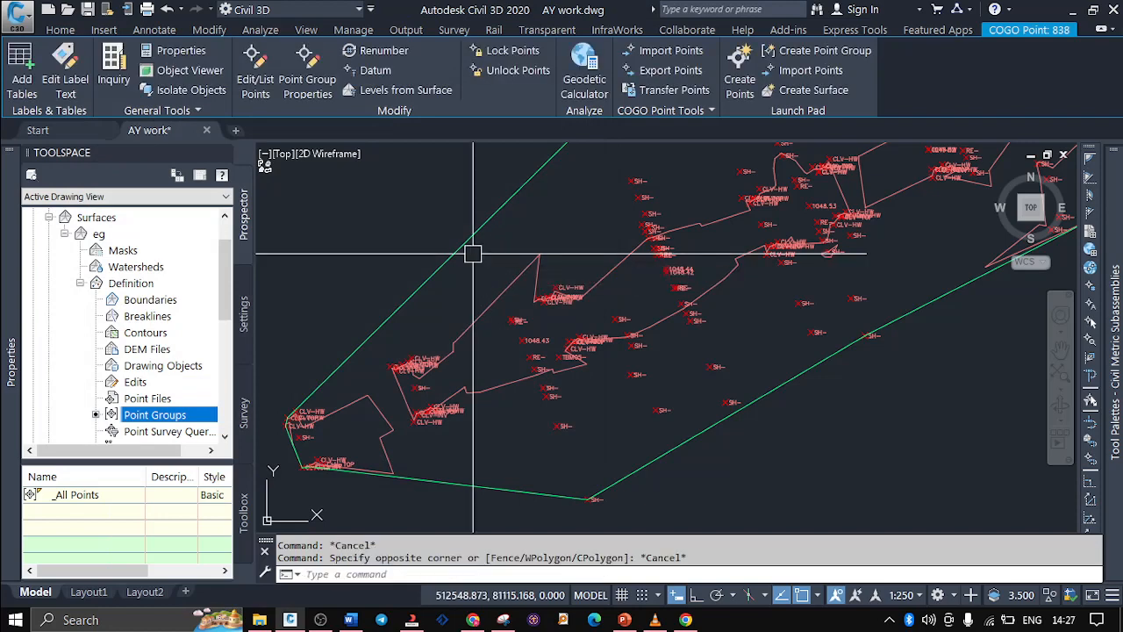
pyautogui.press('Escape')
pyautogui.moveTo(11, 360)
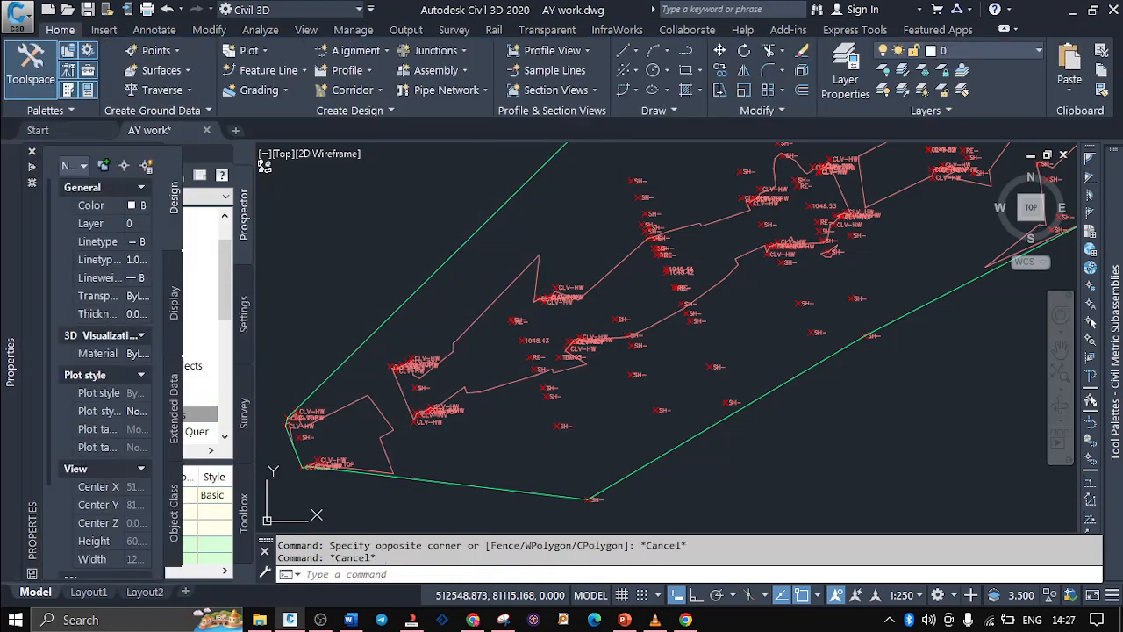
pyautogui.click(305, 237)
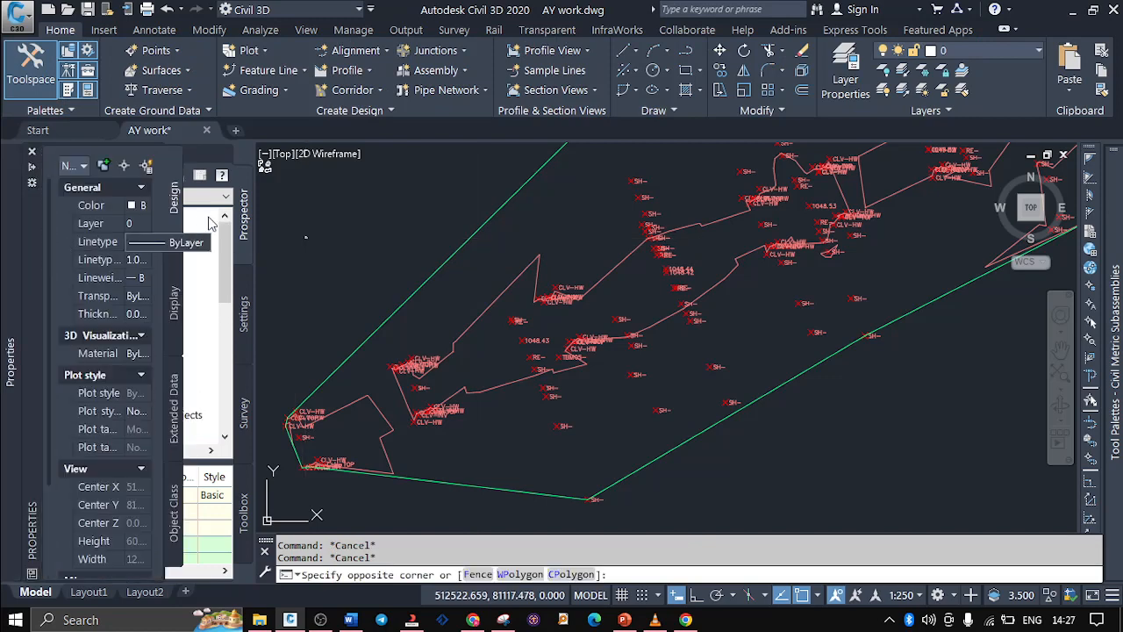
pyautogui.press('Escape')
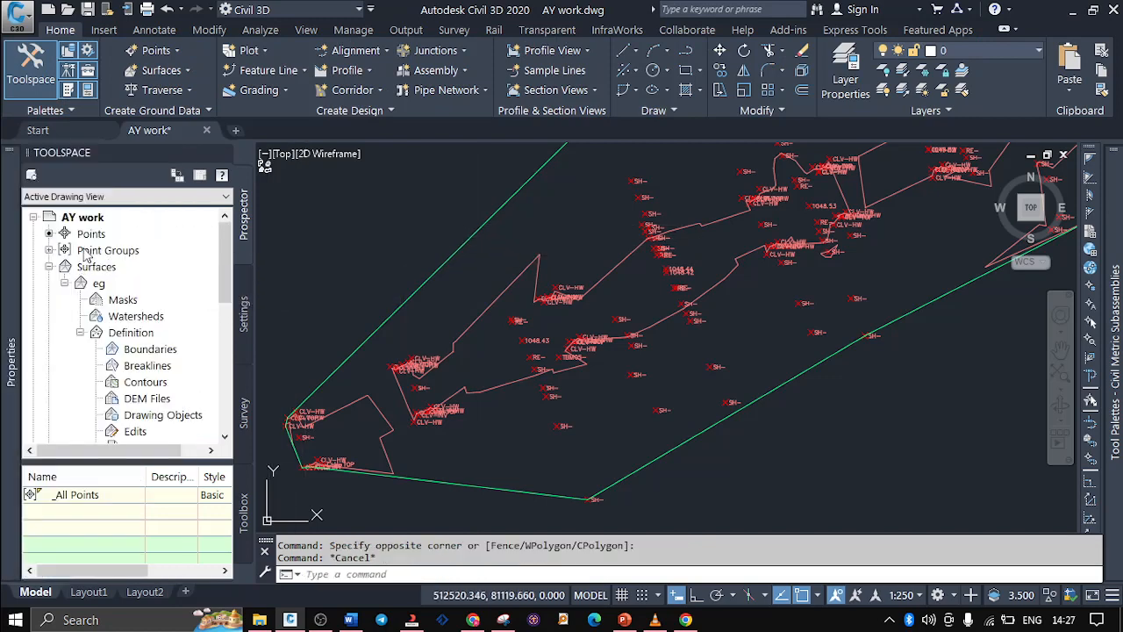
# Select all points of the CL point group and isolate them in the drawing
pyautogui.click(49, 250)
pyautogui.click(91, 266)
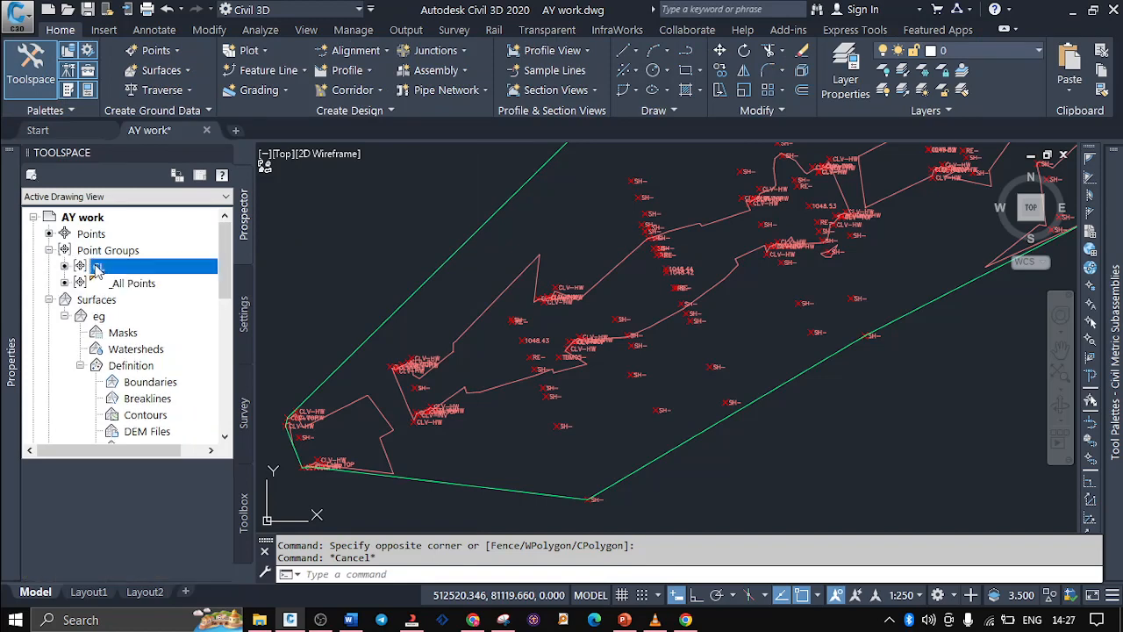
pyautogui.rightClick(94, 268)
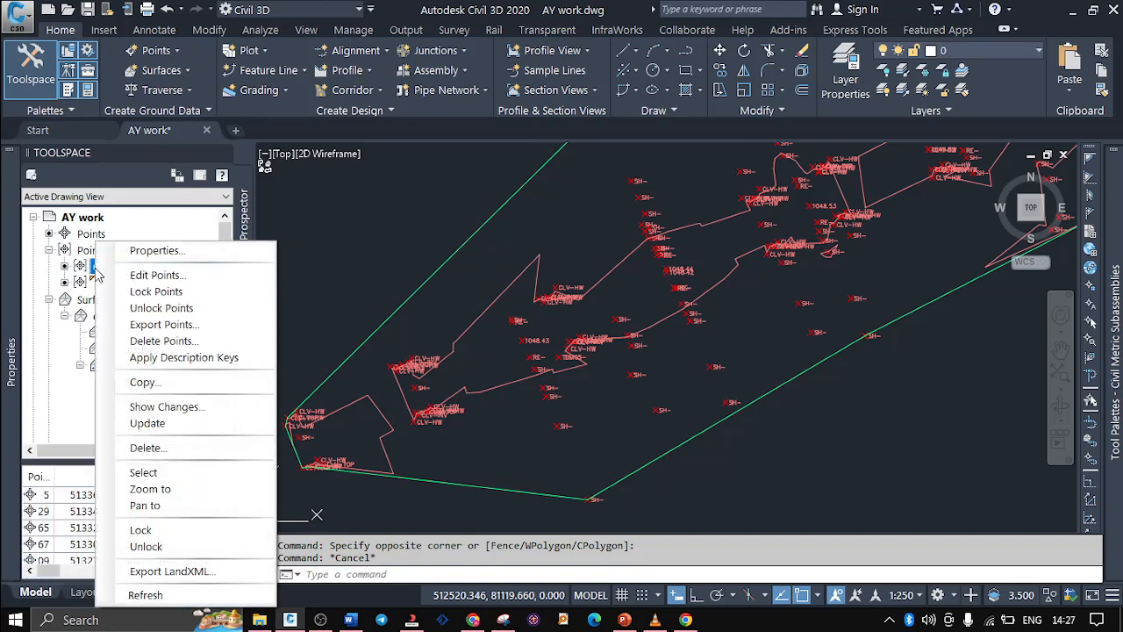
pyautogui.click(188, 473)
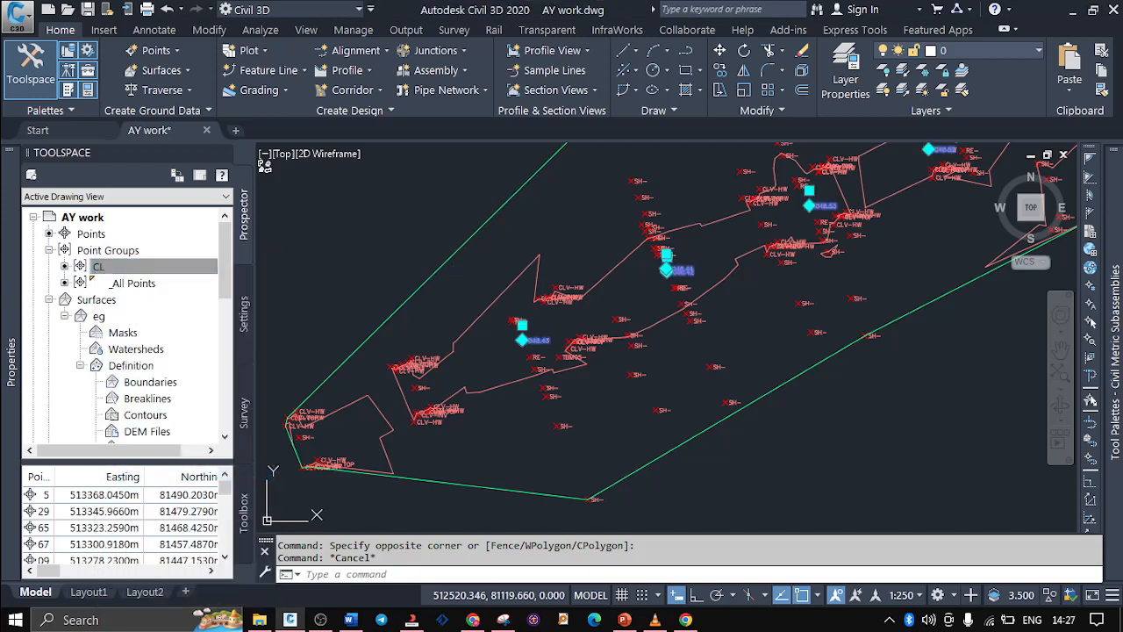
pyautogui.rightClick(448, 228)
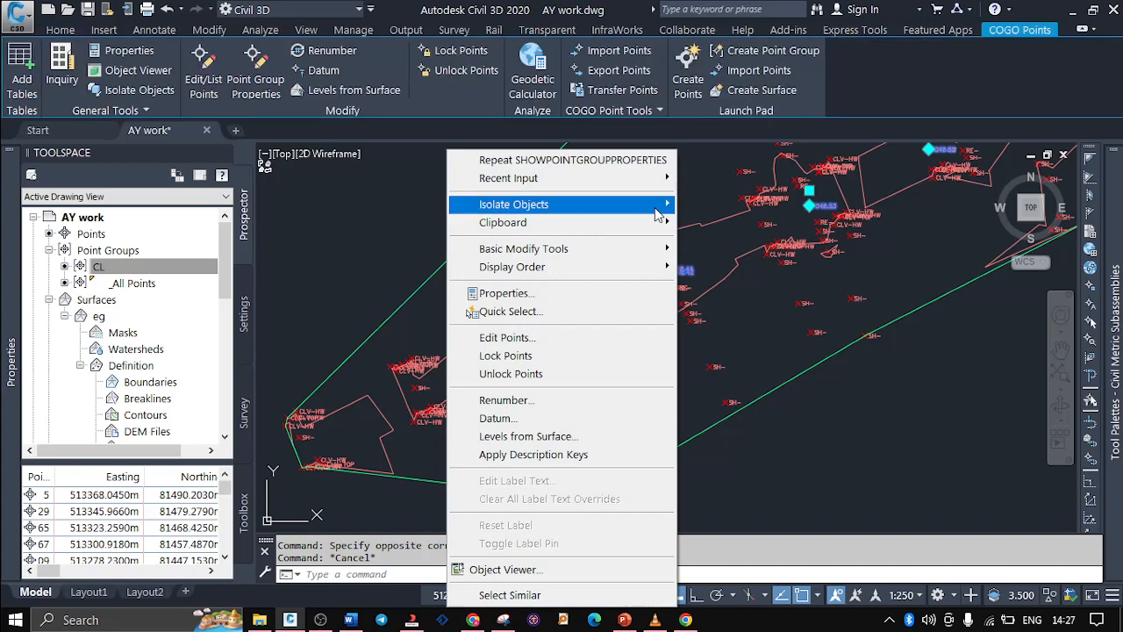
pyautogui.moveTo(658, 207)
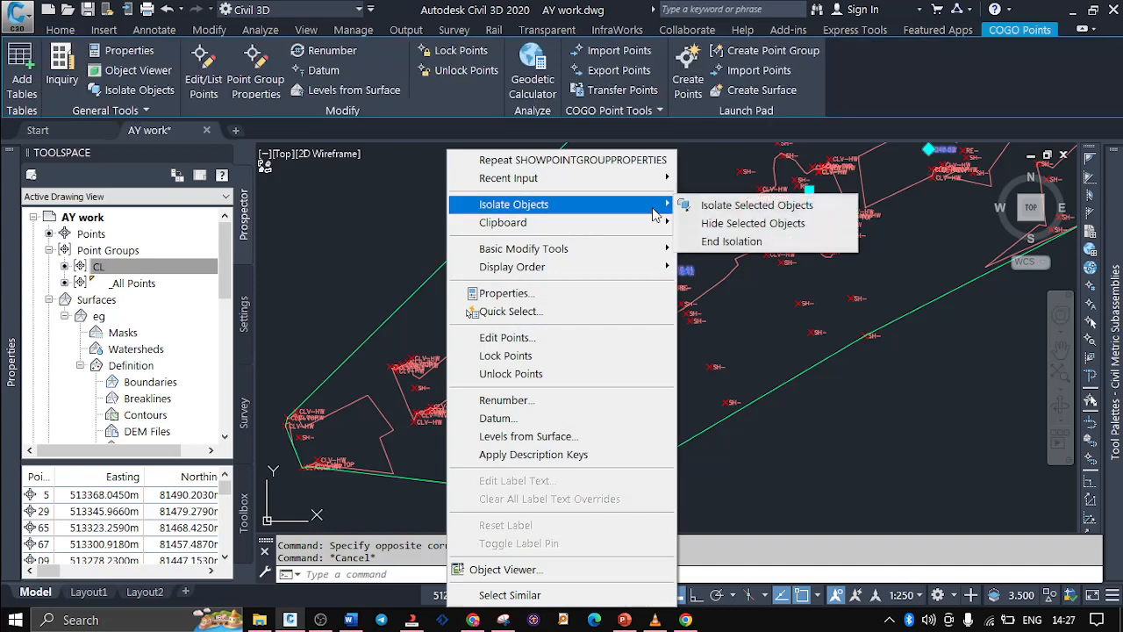
pyautogui.click(740, 206)
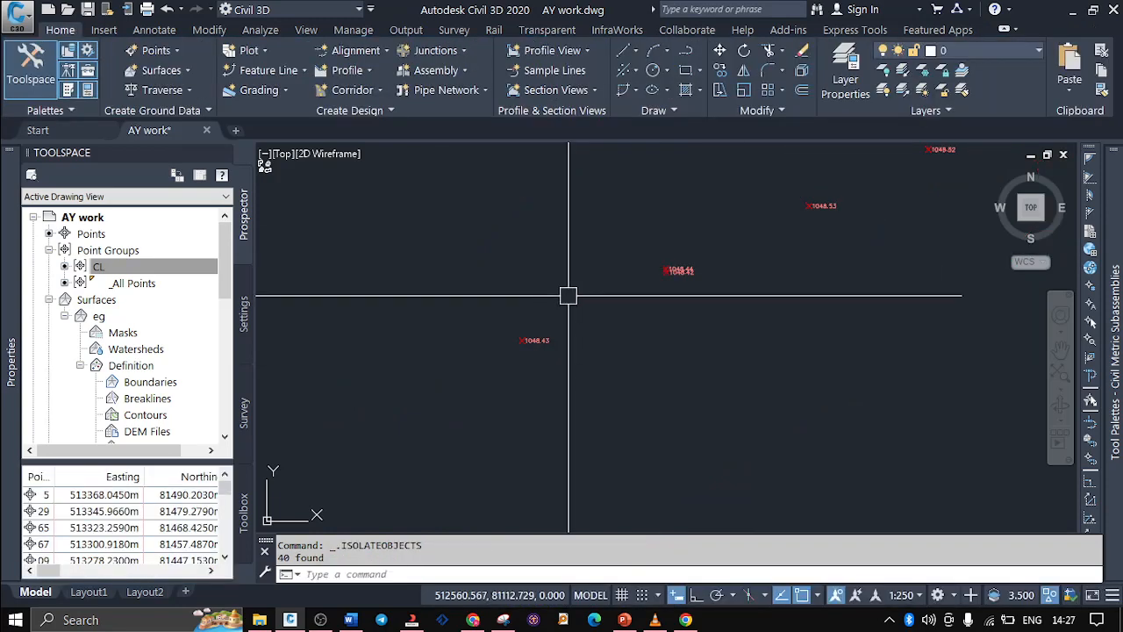
# Examine the isolated CL points along the whole centreline, from the northeast end to the southwest end
pyautogui.scroll(-5, 541, 395)
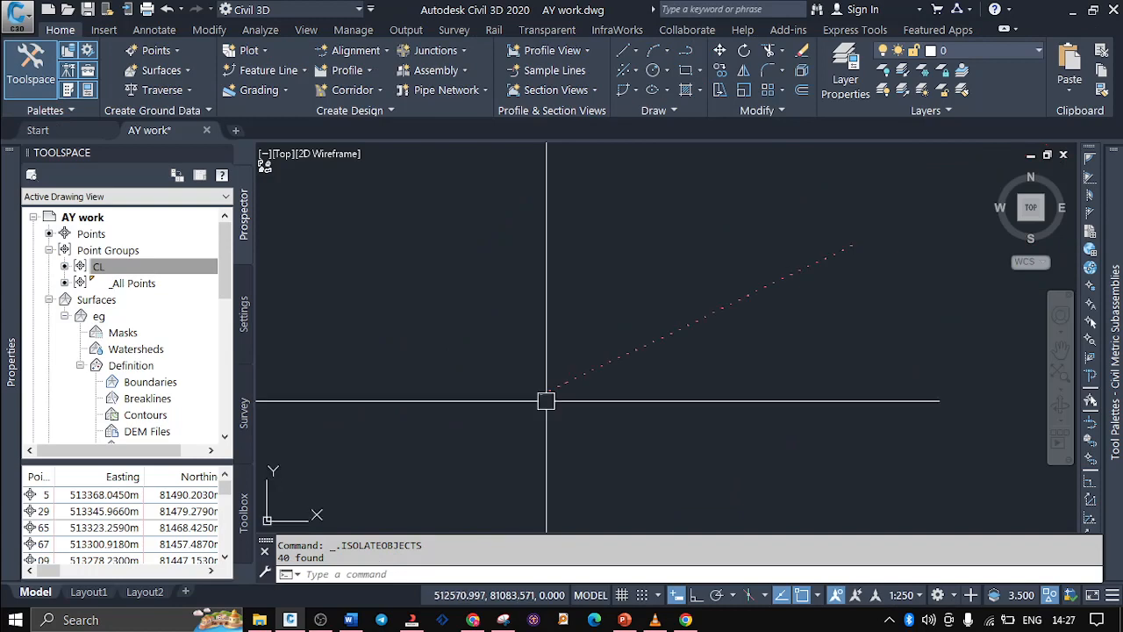
pyautogui.scroll(3, 857, 254)
pyautogui.scroll(5, 856, 248)
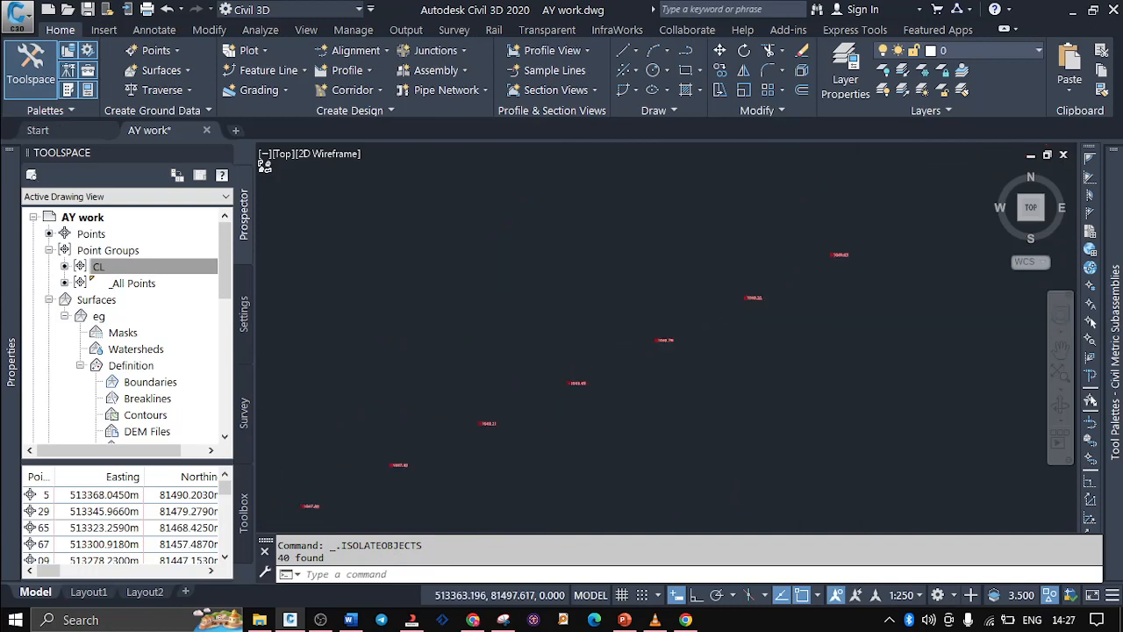
pyautogui.scroll(2, 748, 283)
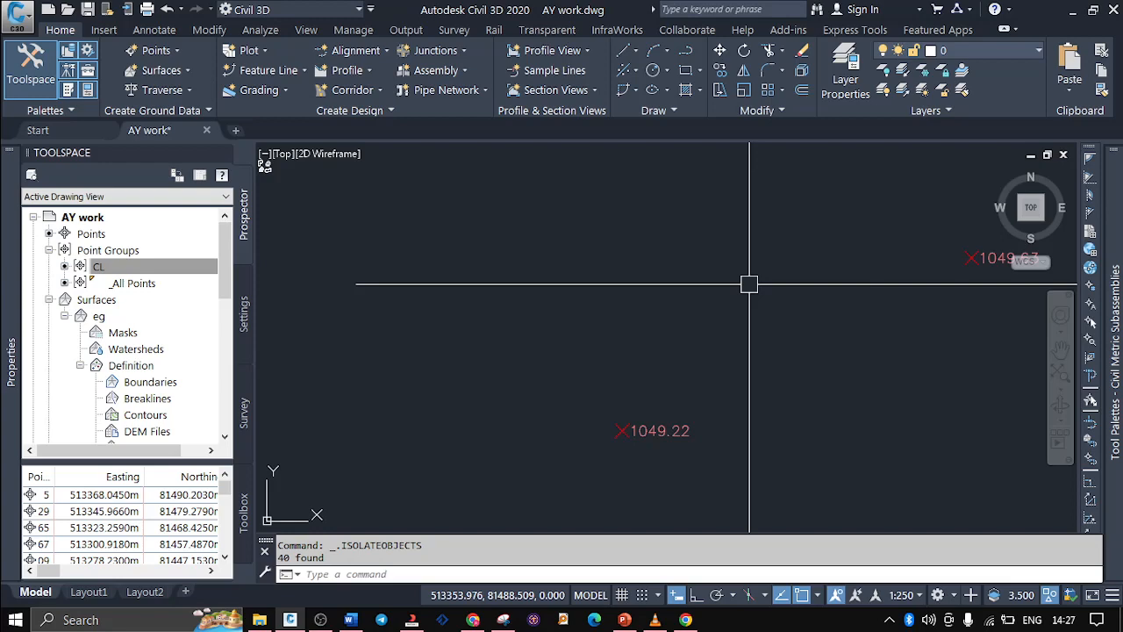
pyautogui.scroll(-5, 748, 284)
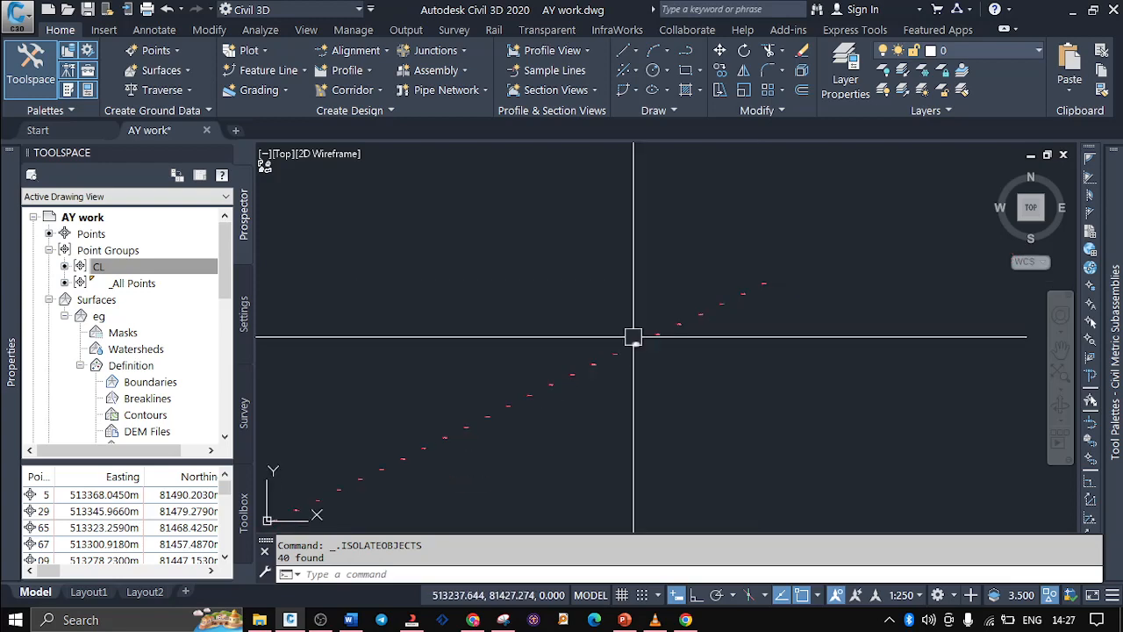
pyautogui.scroll(-2, 682, 263)
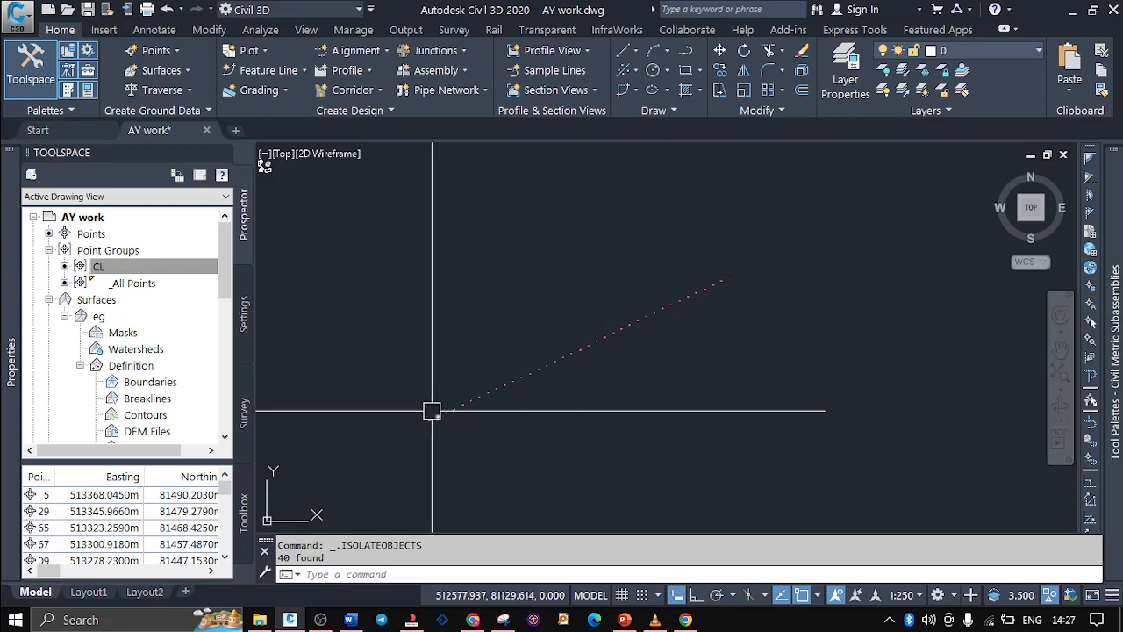
pyautogui.scroll(4, 431, 411)
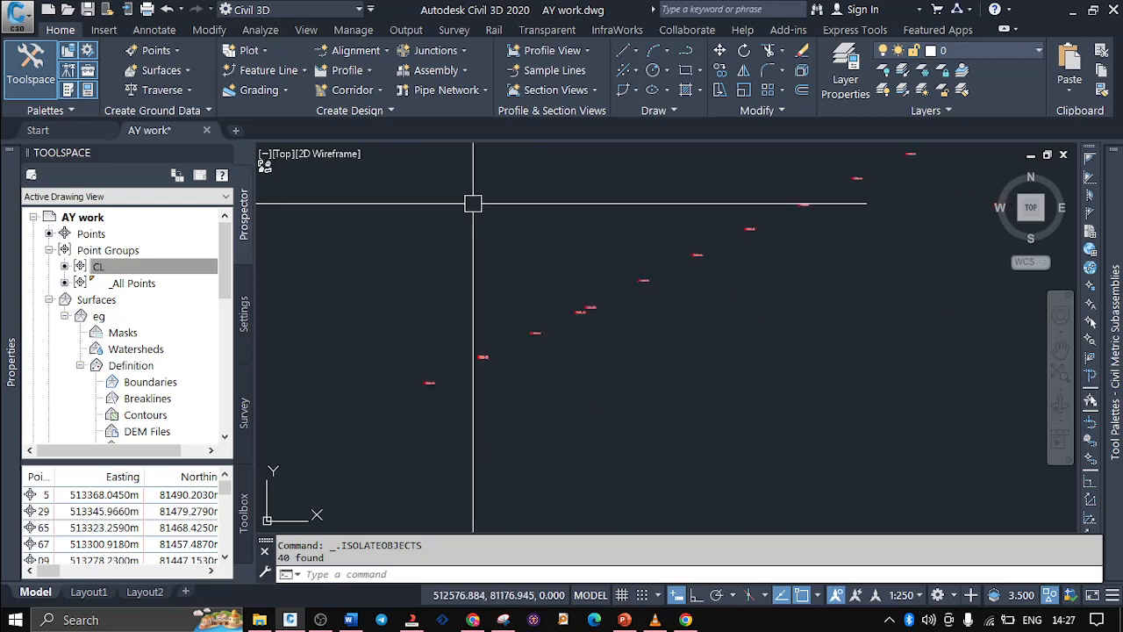
pyautogui.scroll(3, 391, 376)
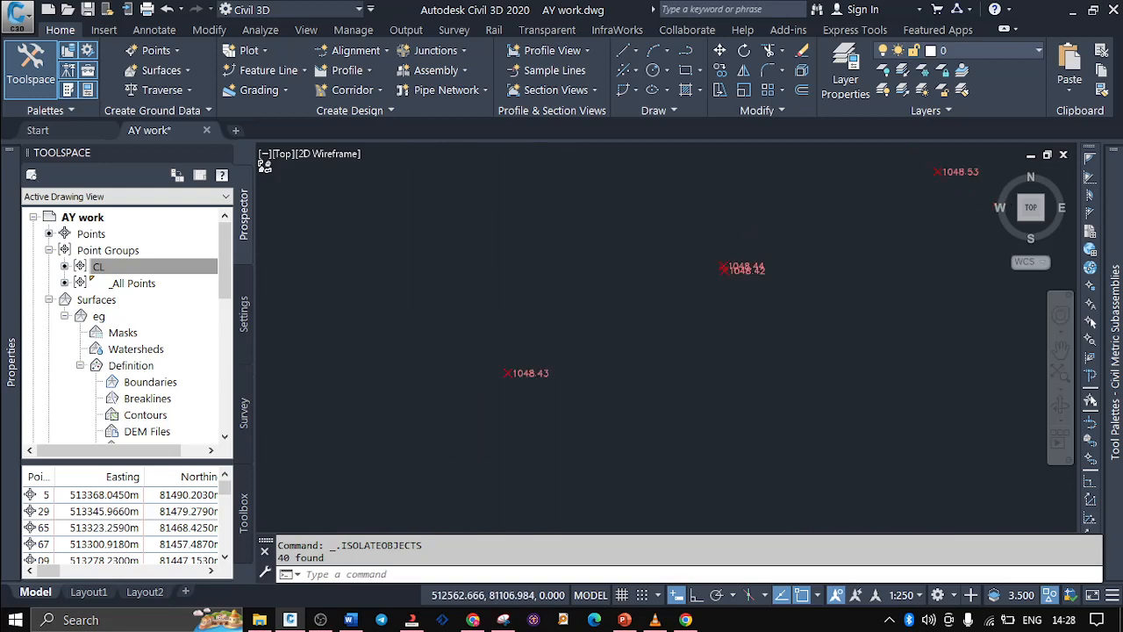
pyautogui.scroll(4, 561, 317)
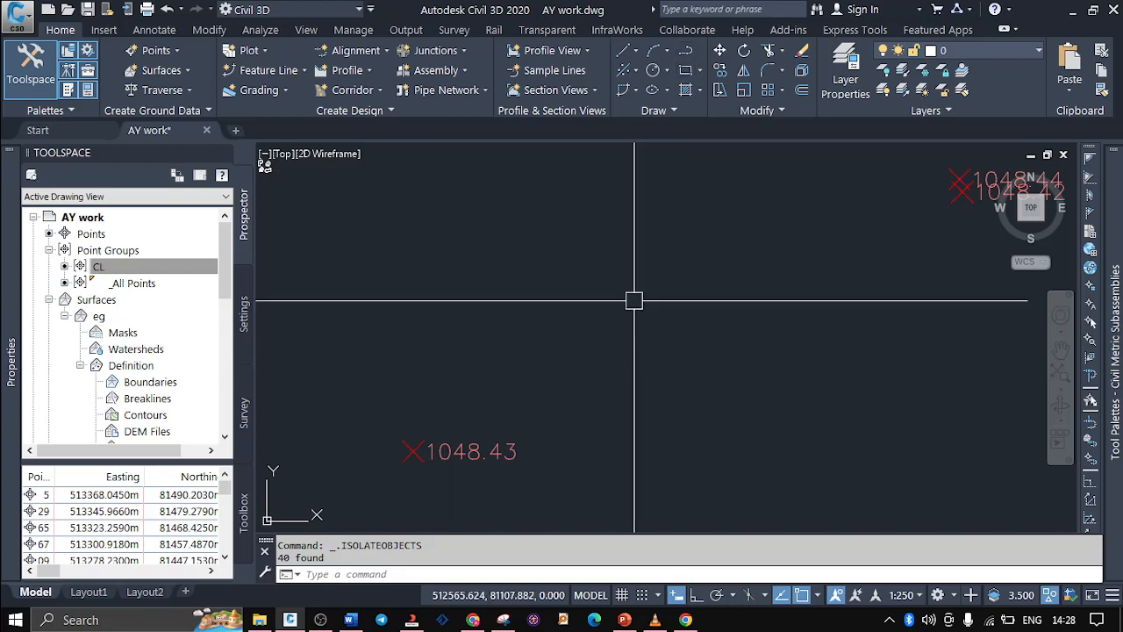
pyautogui.write('pl')
pyautogui.press('Return')
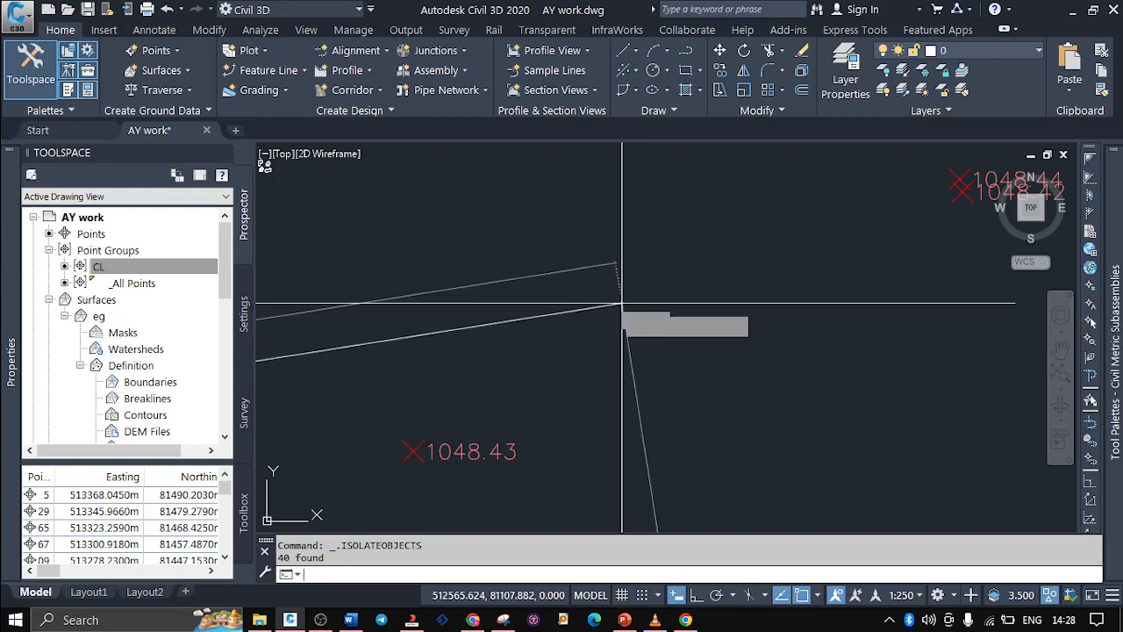
pyautogui.click(622, 306)
pyautogui.scroll(-4, 649, 270)
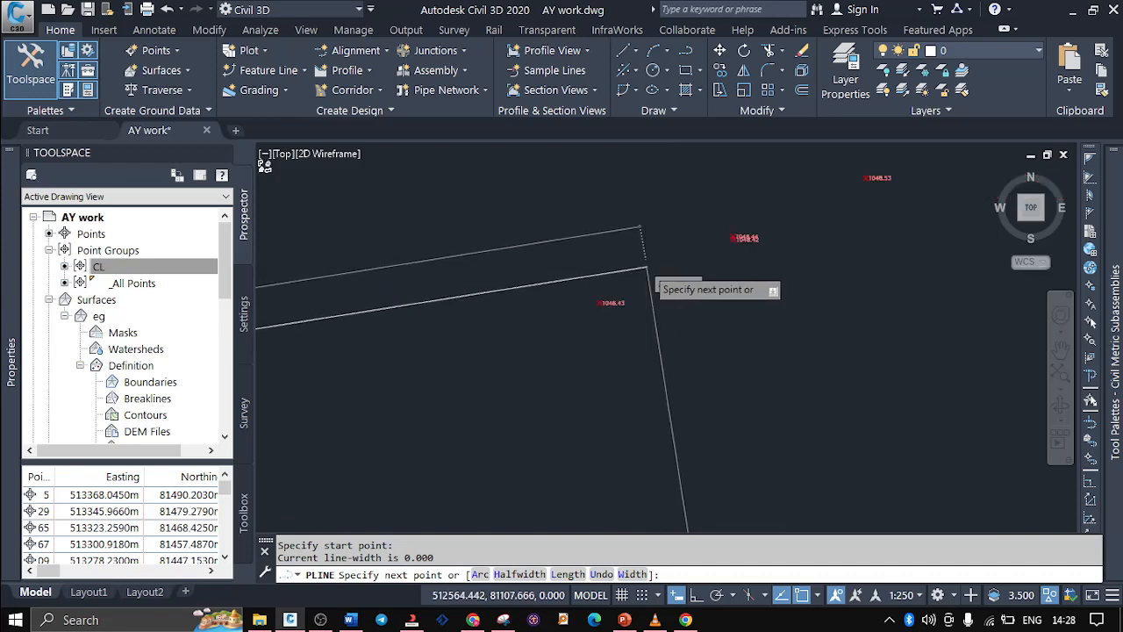
pyautogui.scroll(-2, 647, 266)
pyautogui.press('Escape')
pyautogui.press('Escape')
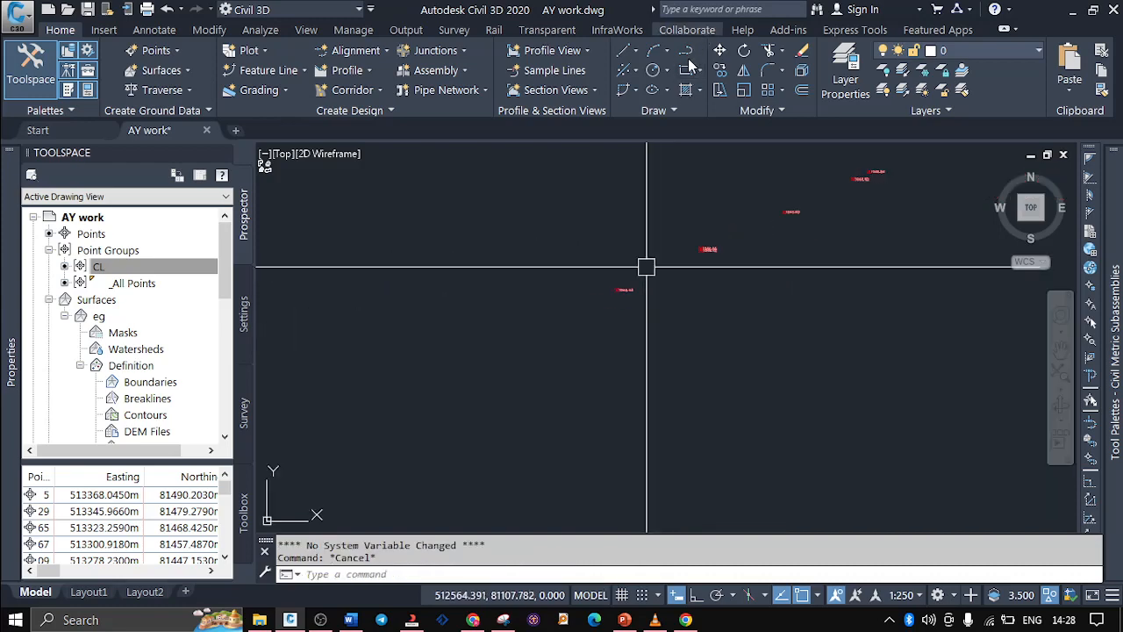
# Draw a straight polyline from the southwesternmost CL point (1048.43) to the northeasternmost CL point (1049.63)
pyautogui.write('pl')
pyautogui.press('Return')
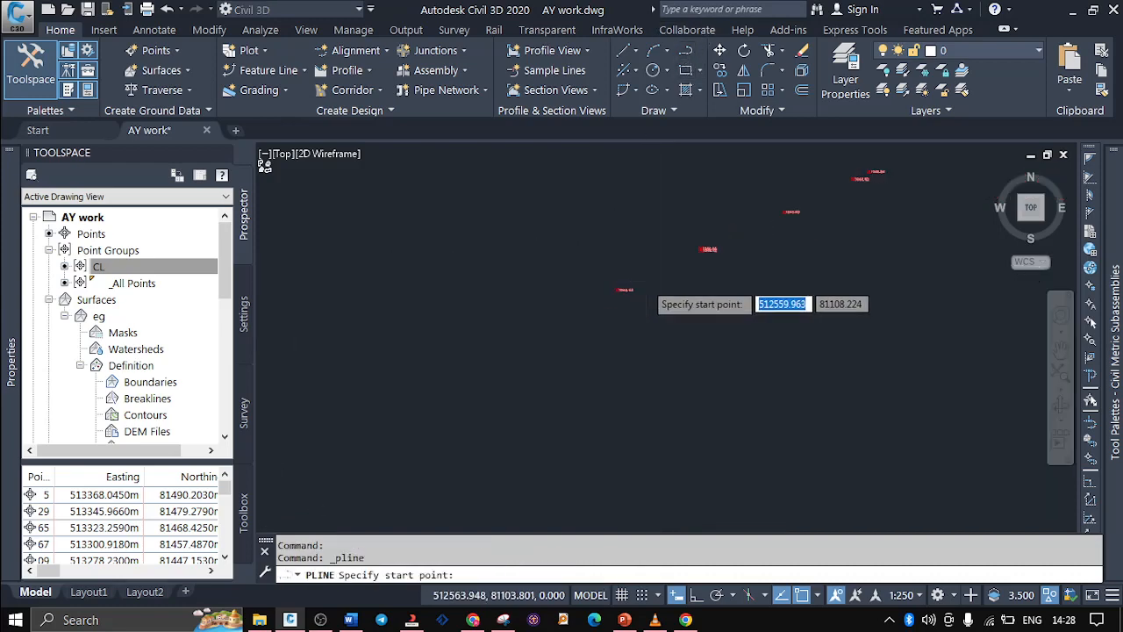
pyautogui.scroll(5, 632, 302)
pyautogui.scroll(2, 526, 314)
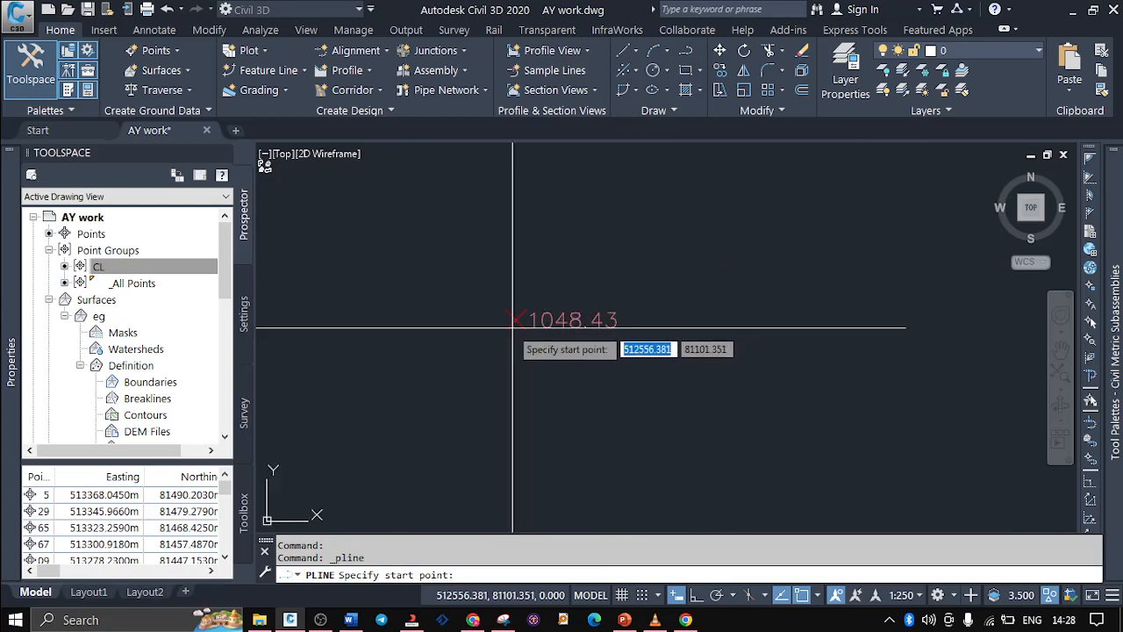
pyautogui.click(514, 321)
pyautogui.scroll(-5, 430, 397)
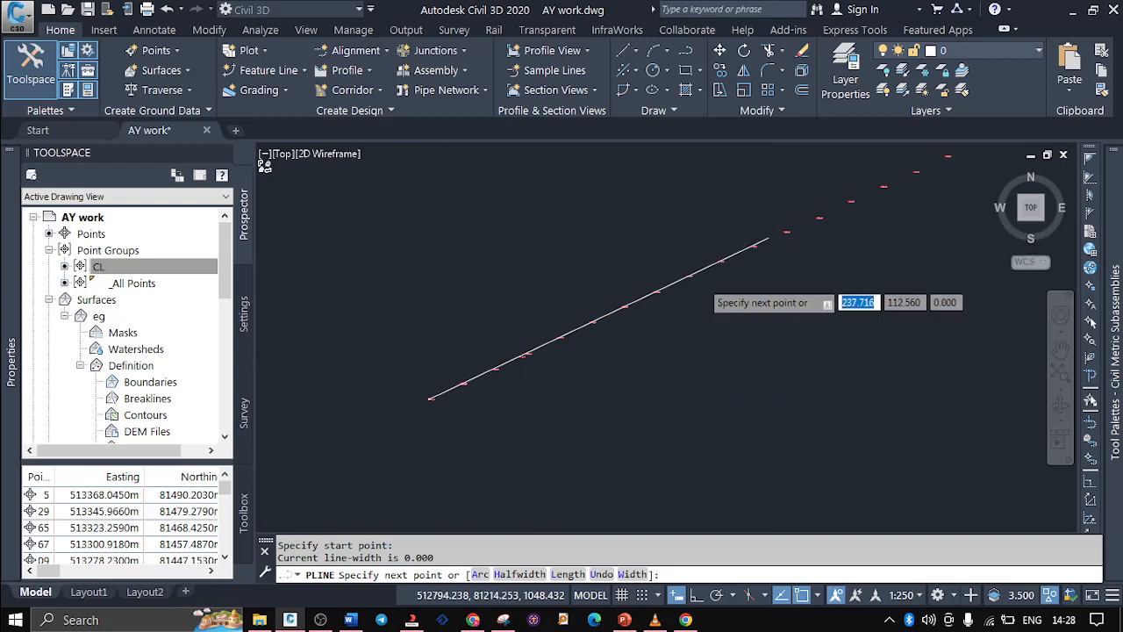
pyautogui.scroll(-4, 623, 317)
pyautogui.scroll(-2, 409, 355)
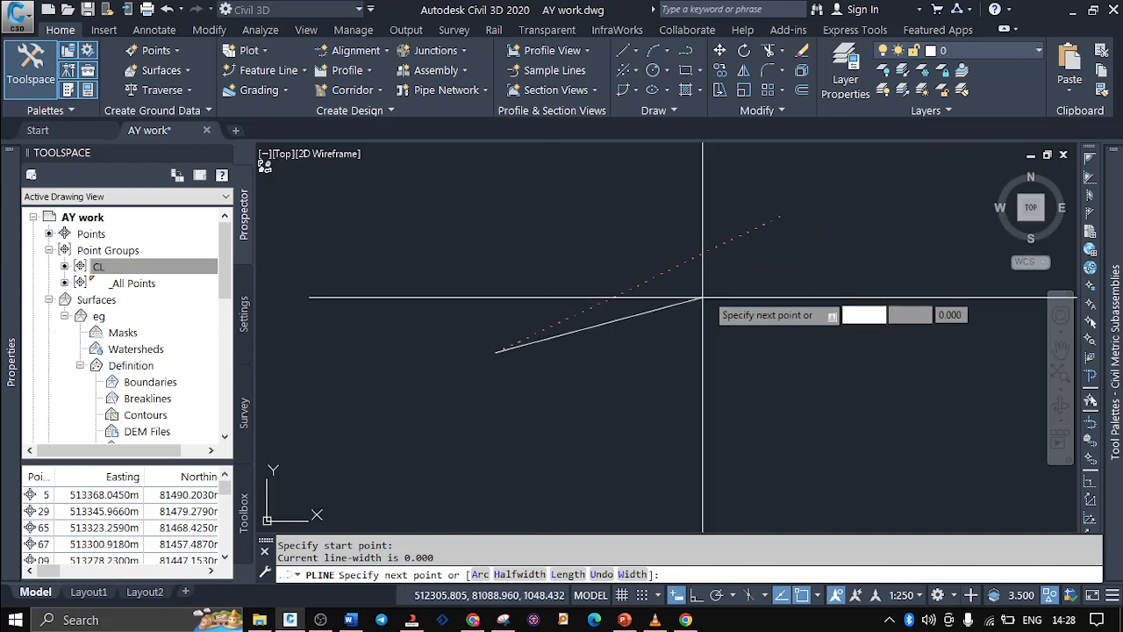
pyautogui.scroll(2, 787, 196)
pyautogui.scroll(6, 789, 298)
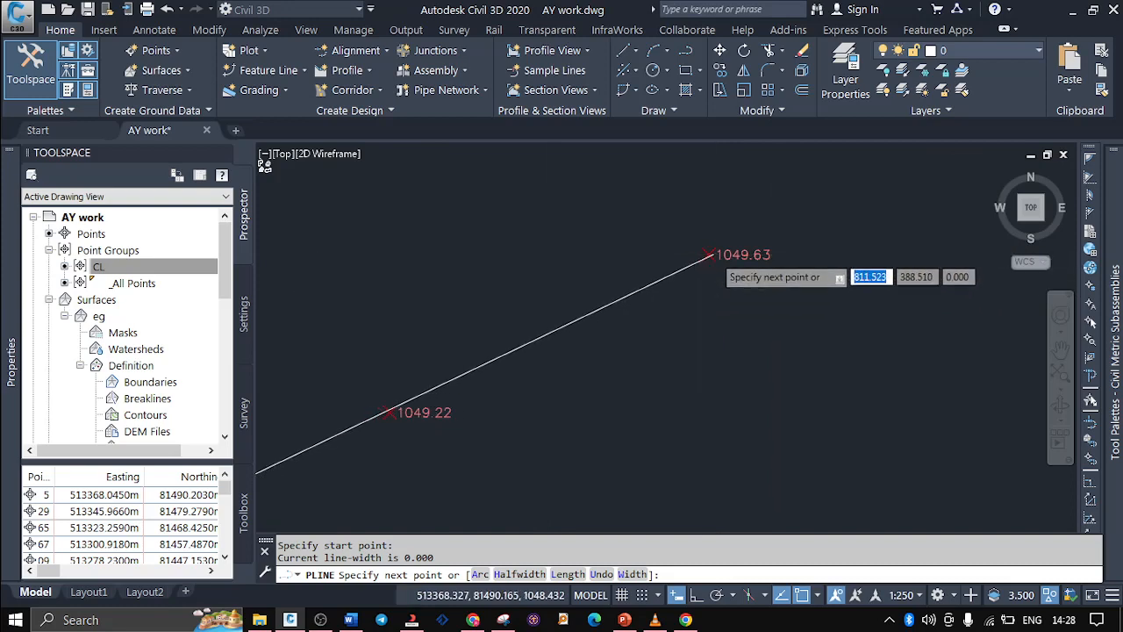
pyautogui.scroll(3, 702, 250)
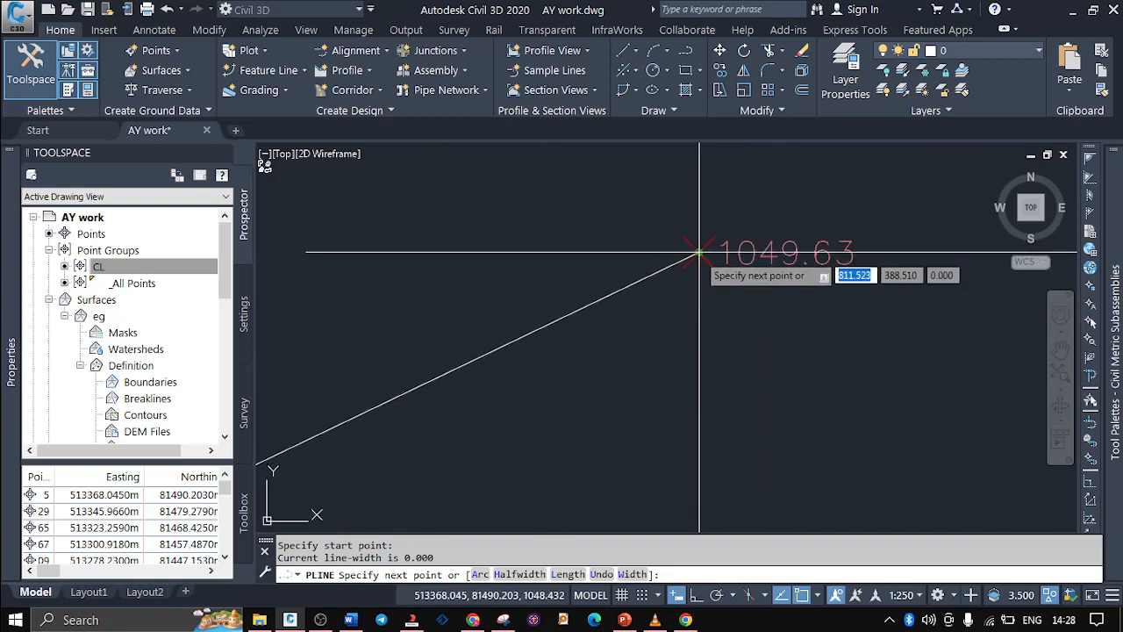
pyautogui.click(696, 254)
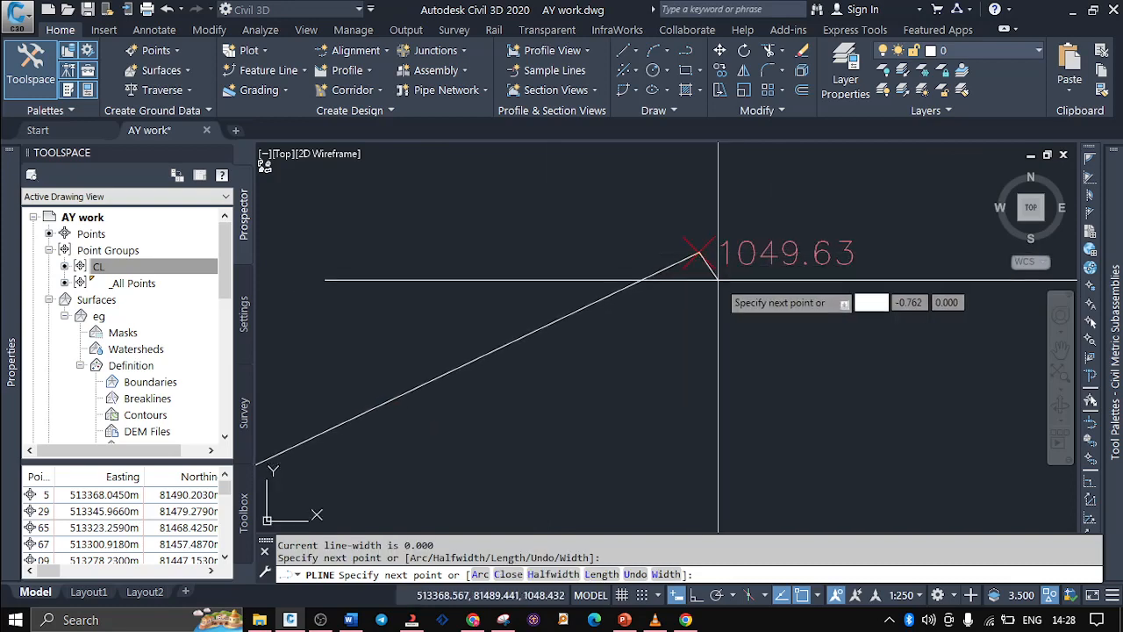
pyautogui.press('Return')
# Examine how closely the drawn polyline follows the CL points, from the northeast end (1049.63) towards the southwest
pyautogui.scroll(-2, 832, 205)
pyautogui.scroll(-3, 812, 211)
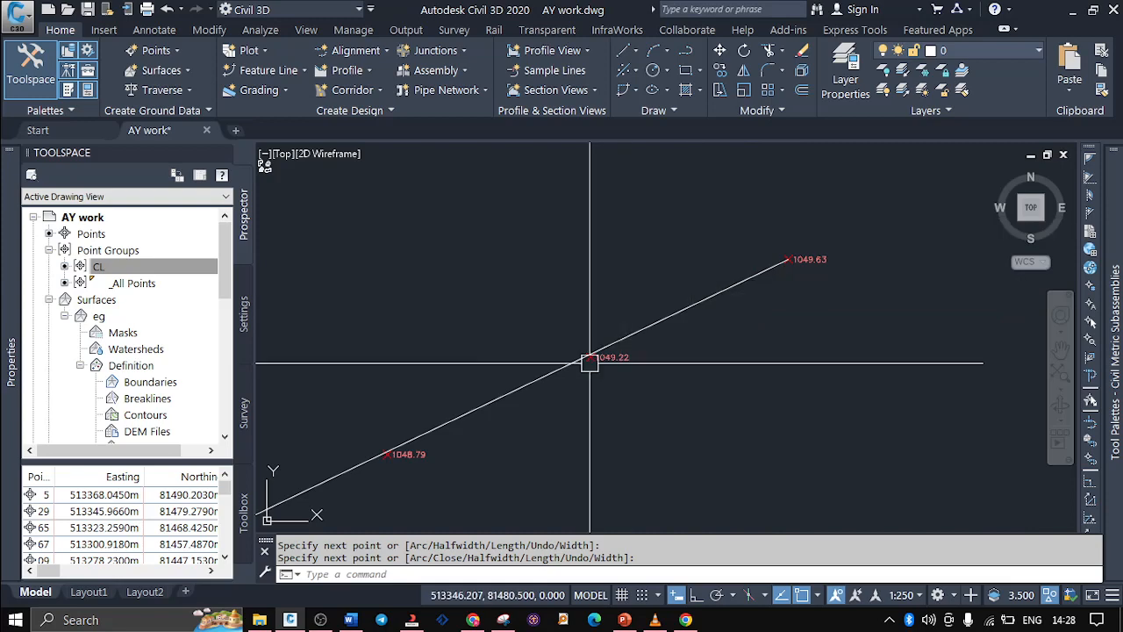
pyautogui.scroll(4, 589, 362)
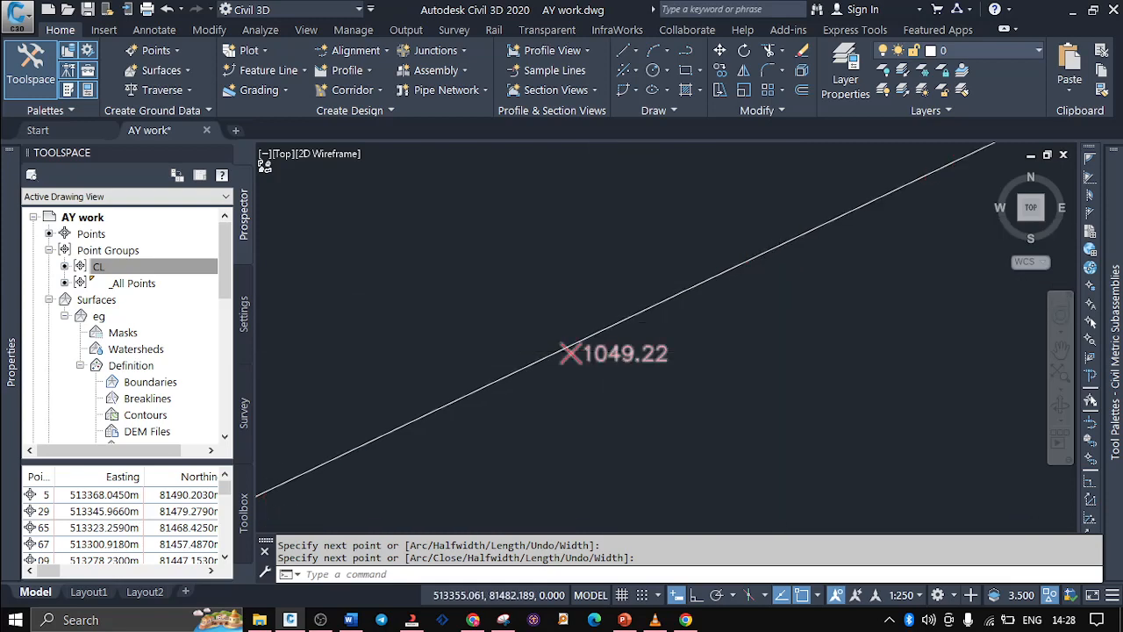
pyautogui.scroll(-2, 778, 286)
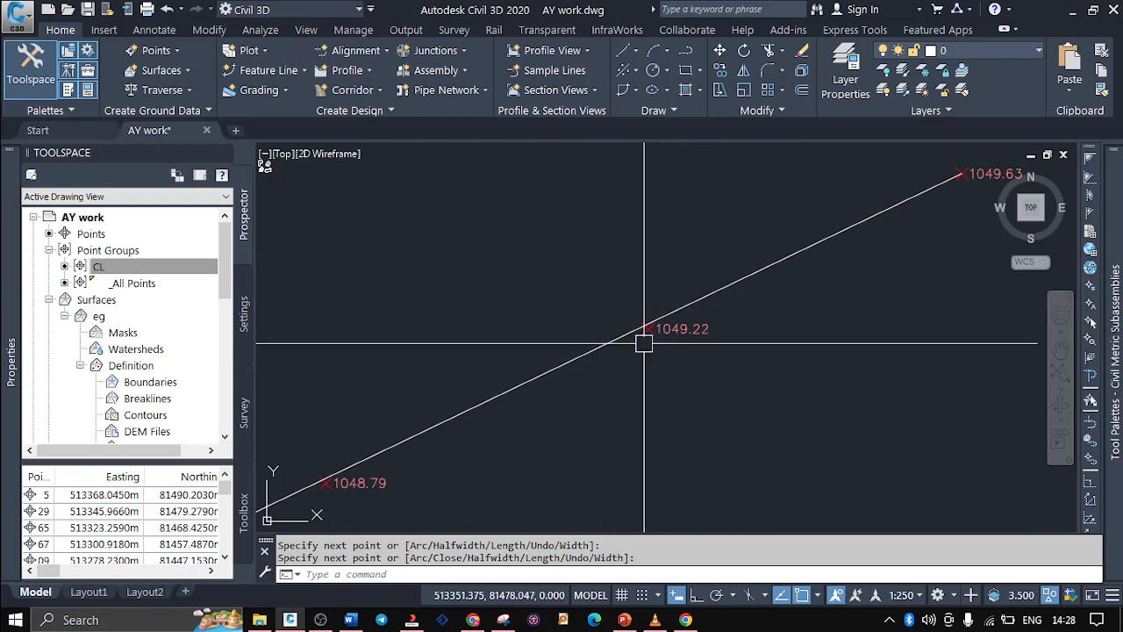
pyautogui.scroll(-2, 816, 263)
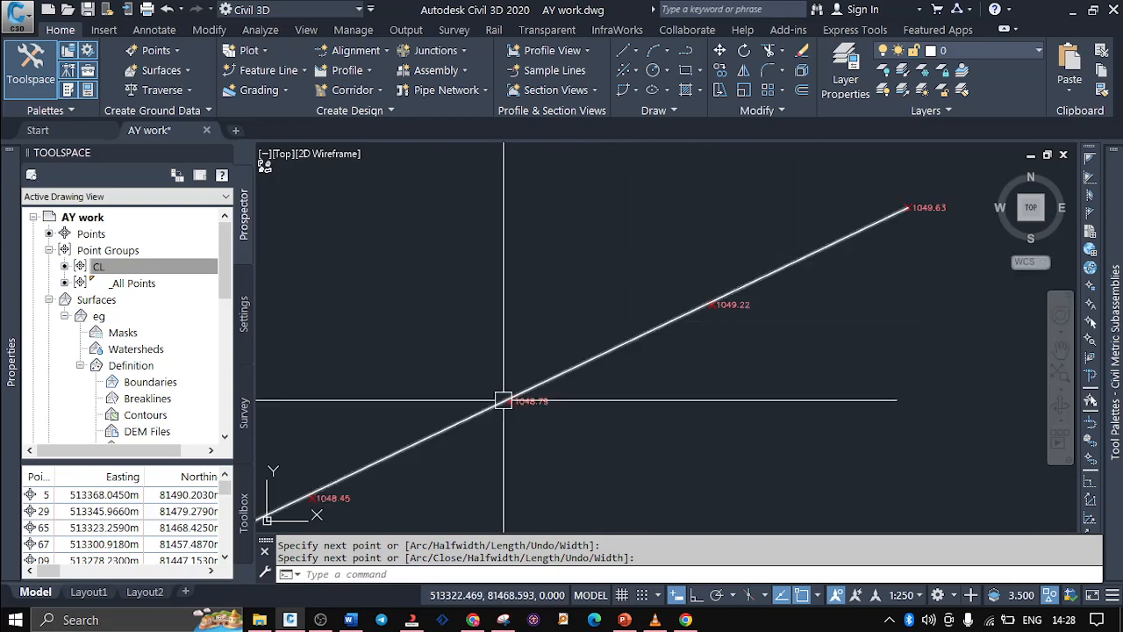
pyautogui.scroll(3, 518, 400)
pyautogui.scroll(-5, 965, 240)
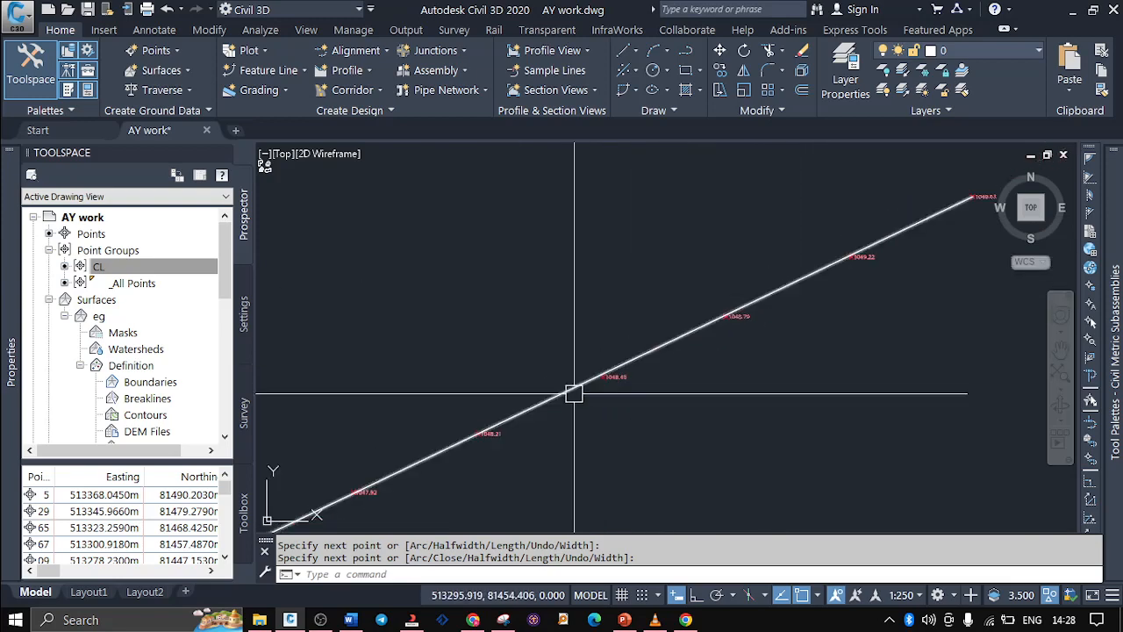
pyautogui.scroll(2, 574, 393)
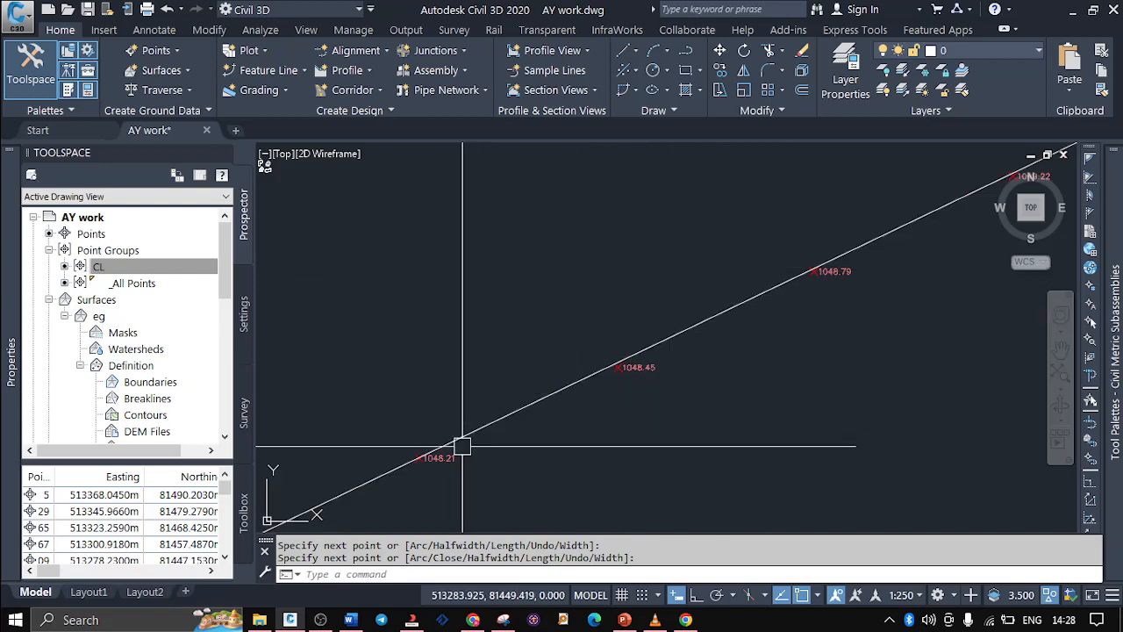
pyautogui.scroll(4, 462, 445)
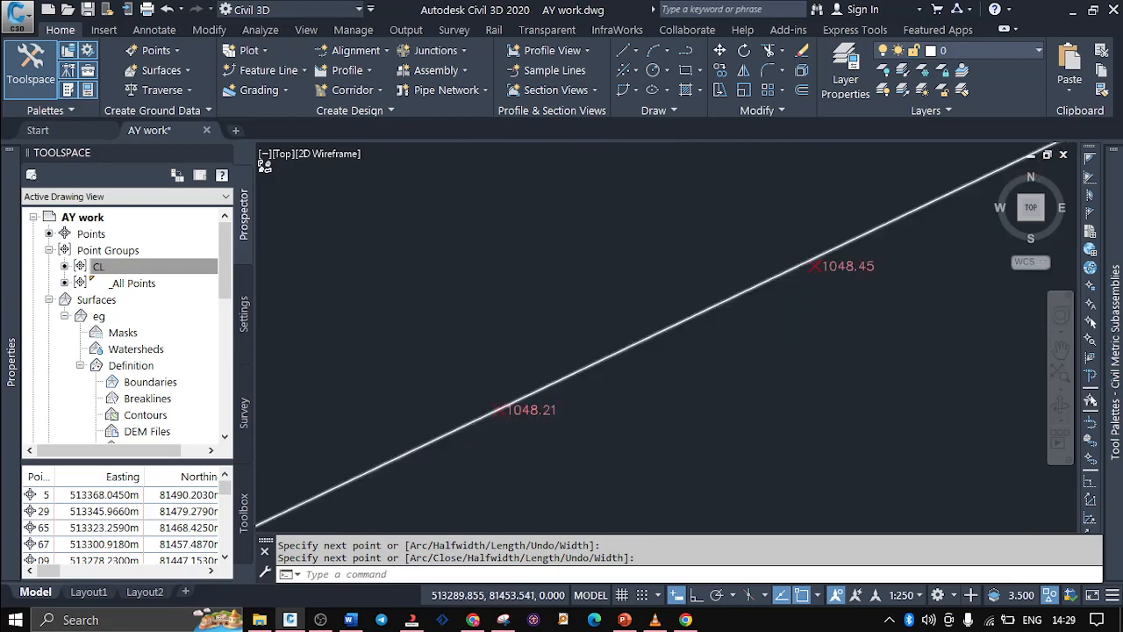
pyautogui.scroll(-4, 682, 301)
pyautogui.scroll(2, 503, 393)
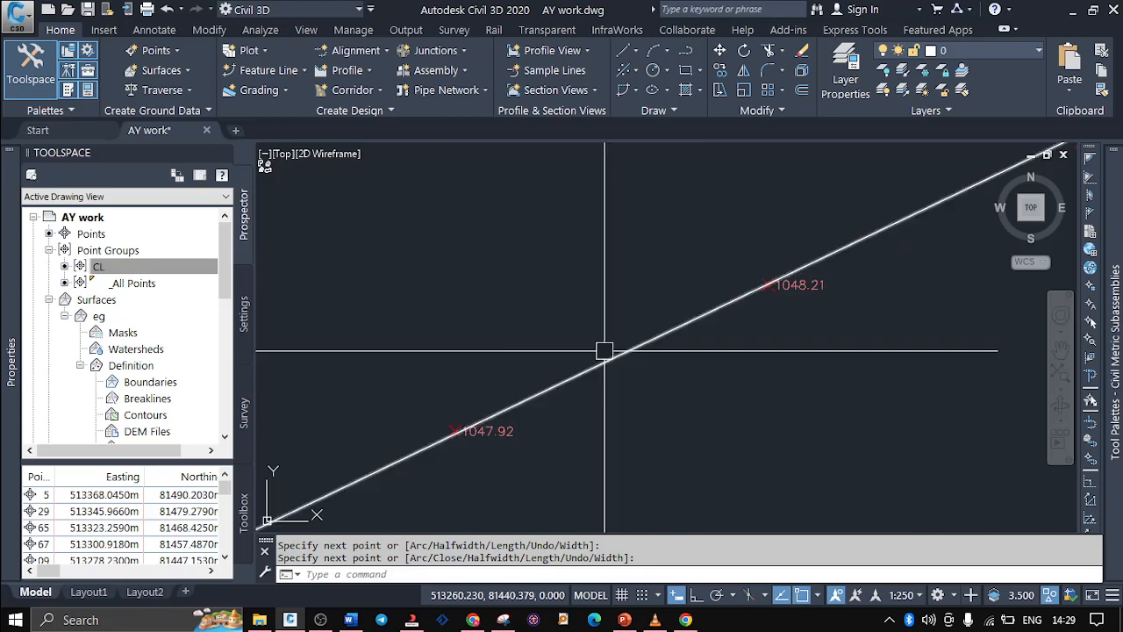
pyautogui.scroll(-4, 659, 335)
pyautogui.scroll(2, 453, 427)
pyautogui.scroll(1, 474, 416)
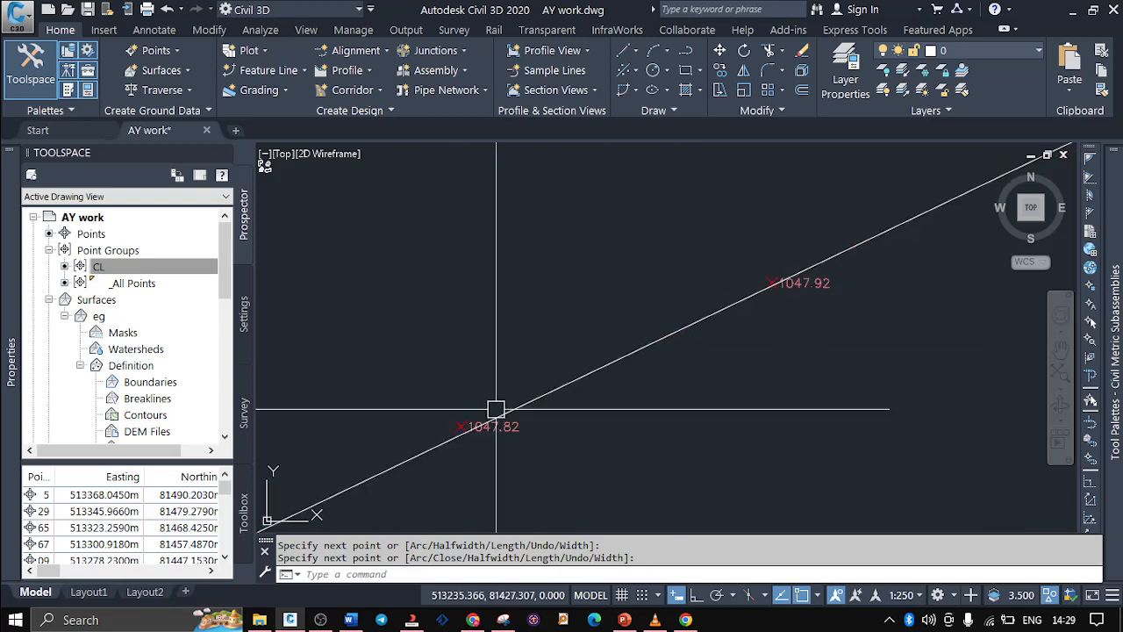
pyautogui.scroll(-4, 562, 360)
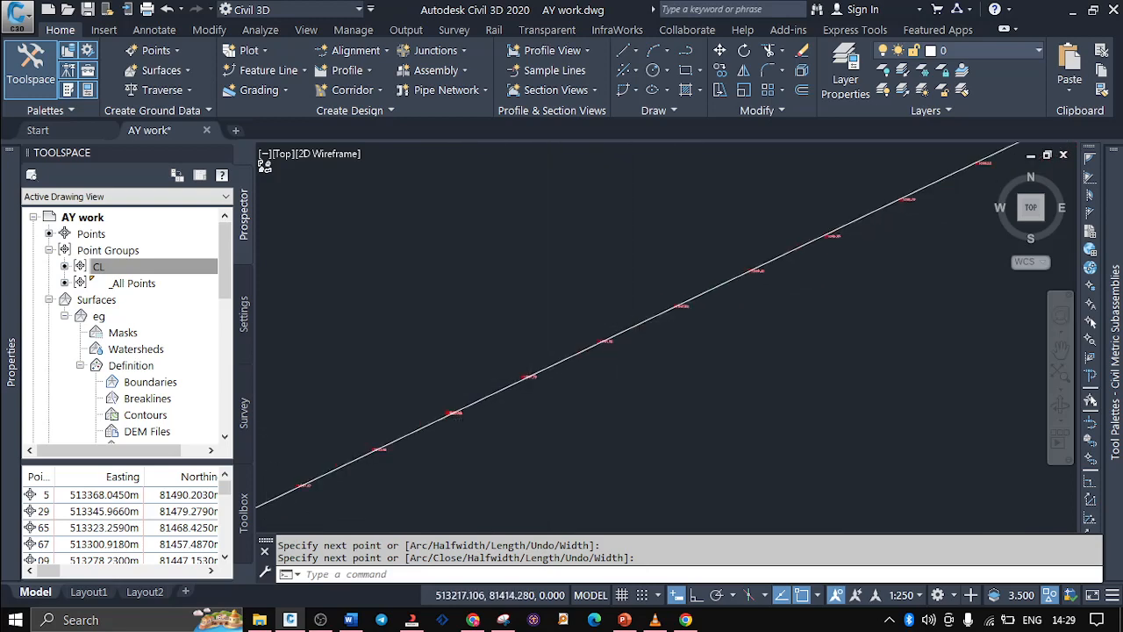
pyautogui.scroll(2, 546, 380)
pyautogui.scroll(-2, 663, 342)
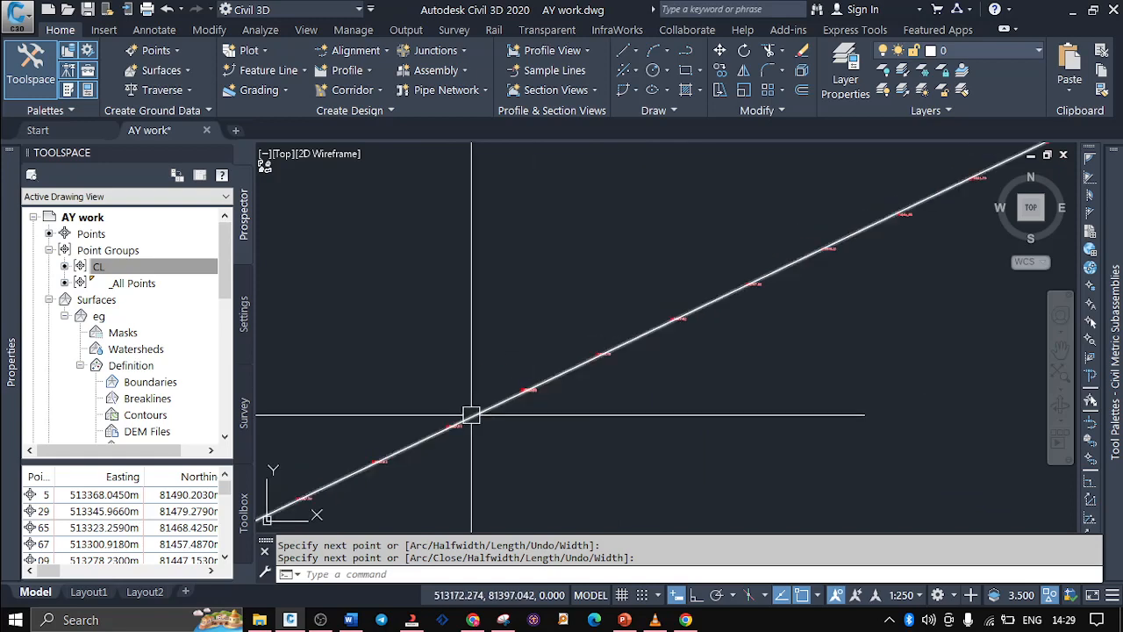
pyautogui.scroll(3, 471, 411)
pyautogui.scroll(-4, 752, 334)
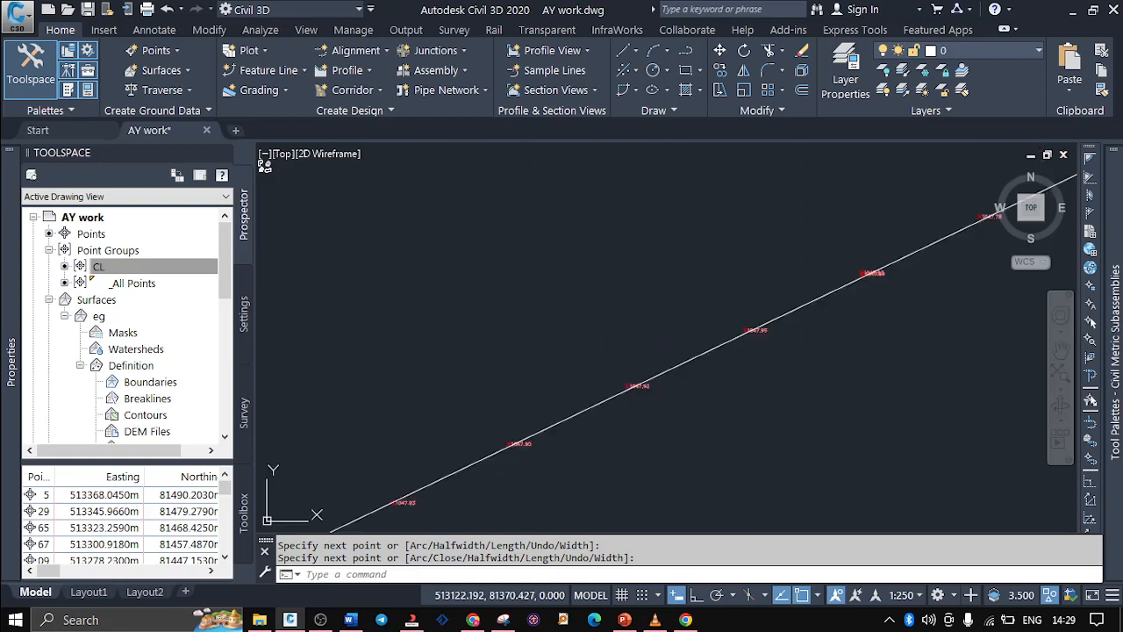
pyautogui.scroll(3, 521, 446)
pyautogui.scroll(-3, 725, 346)
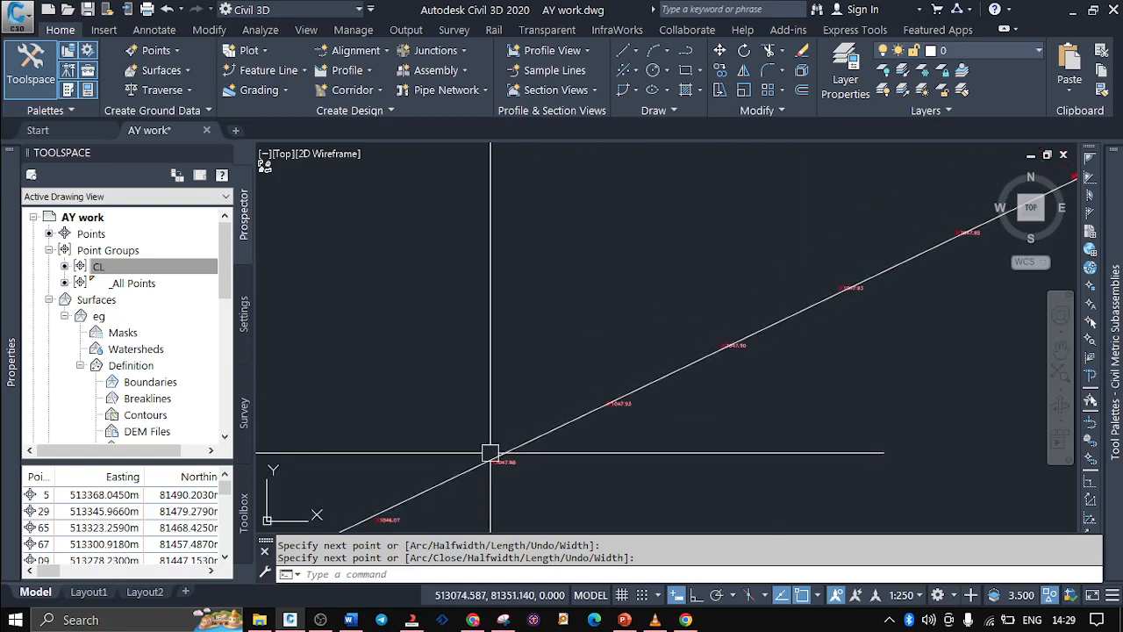
pyautogui.scroll(3, 493, 452)
pyautogui.scroll(-3, 627, 368)
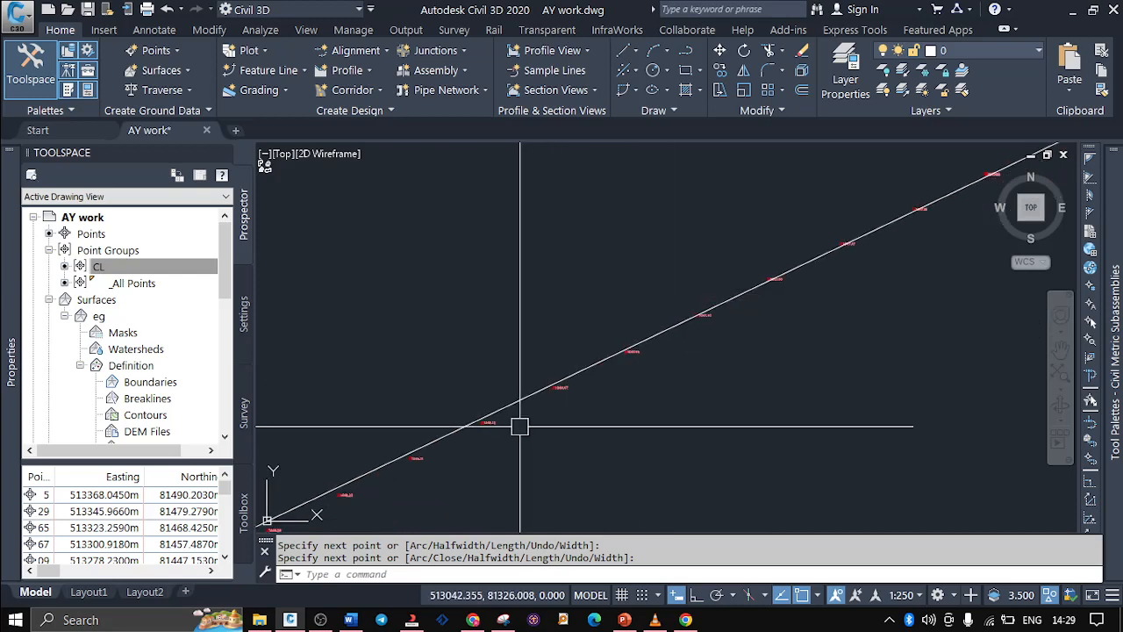
pyautogui.scroll(2, 517, 424)
pyautogui.scroll(-3, 476, 431)
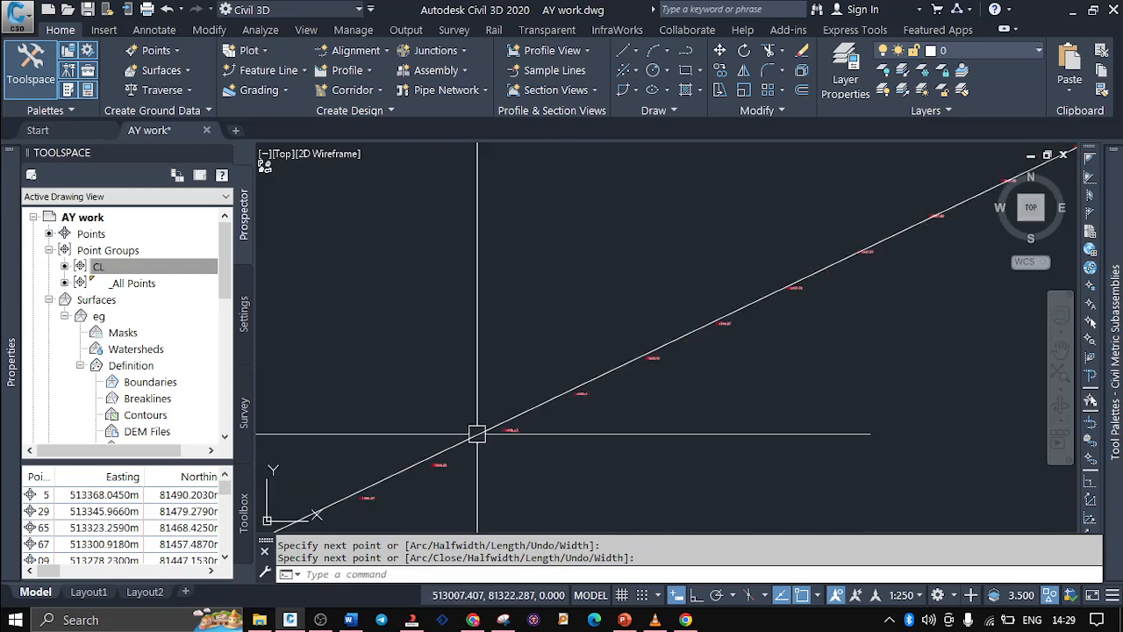
pyautogui.scroll(3, 492, 430)
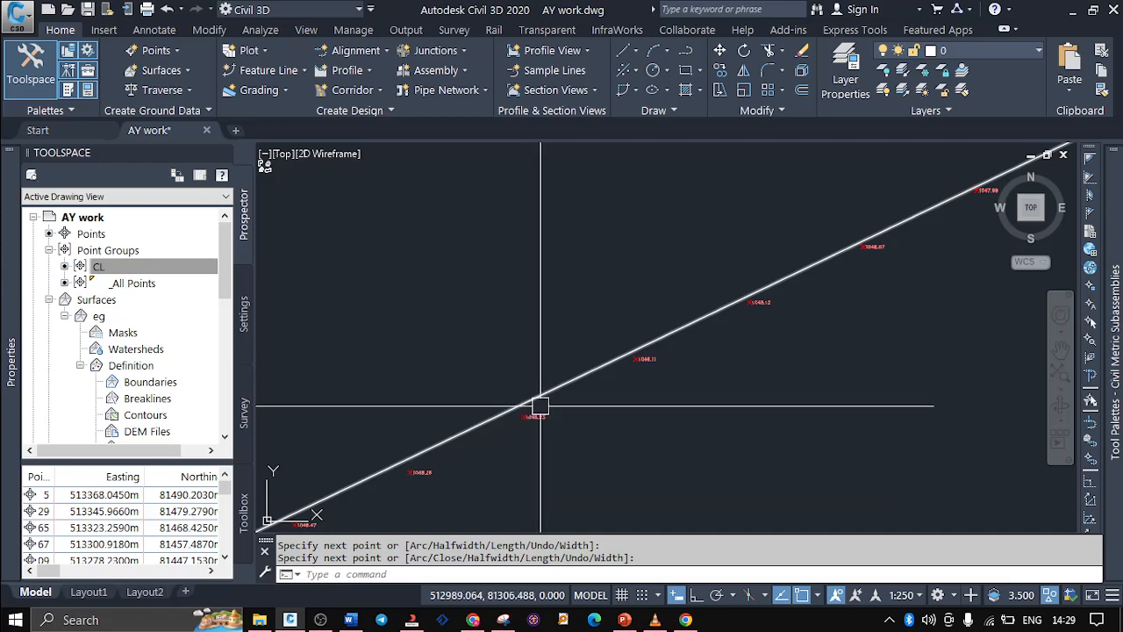
pyautogui.scroll(-4, 662, 304)
pyautogui.scroll(4, 396, 444)
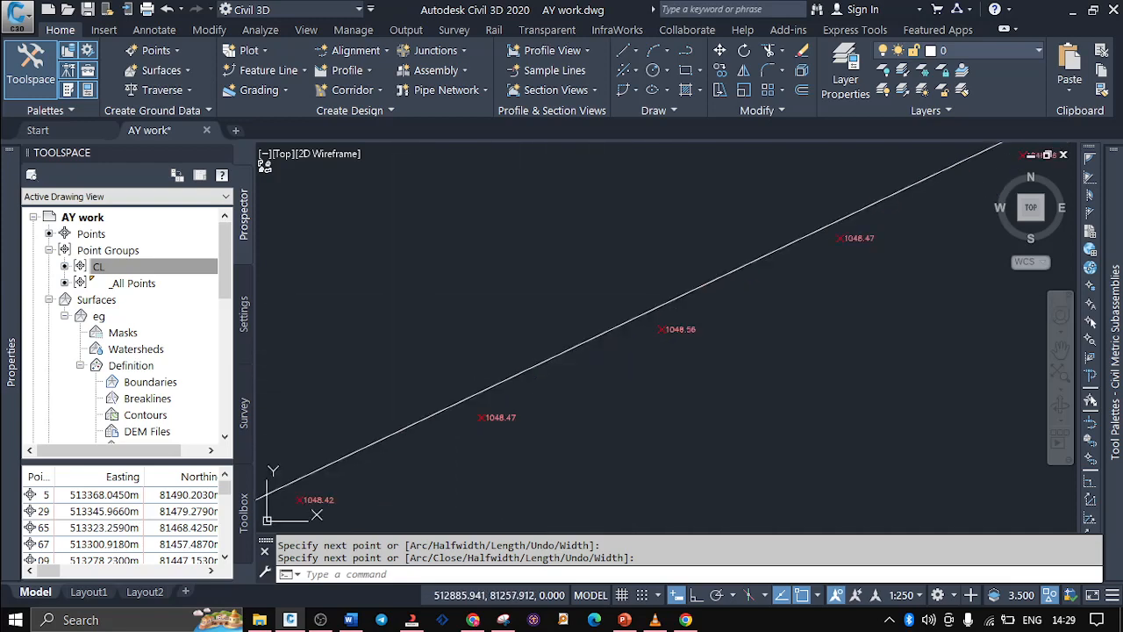
pyautogui.scroll(-4, 529, 394)
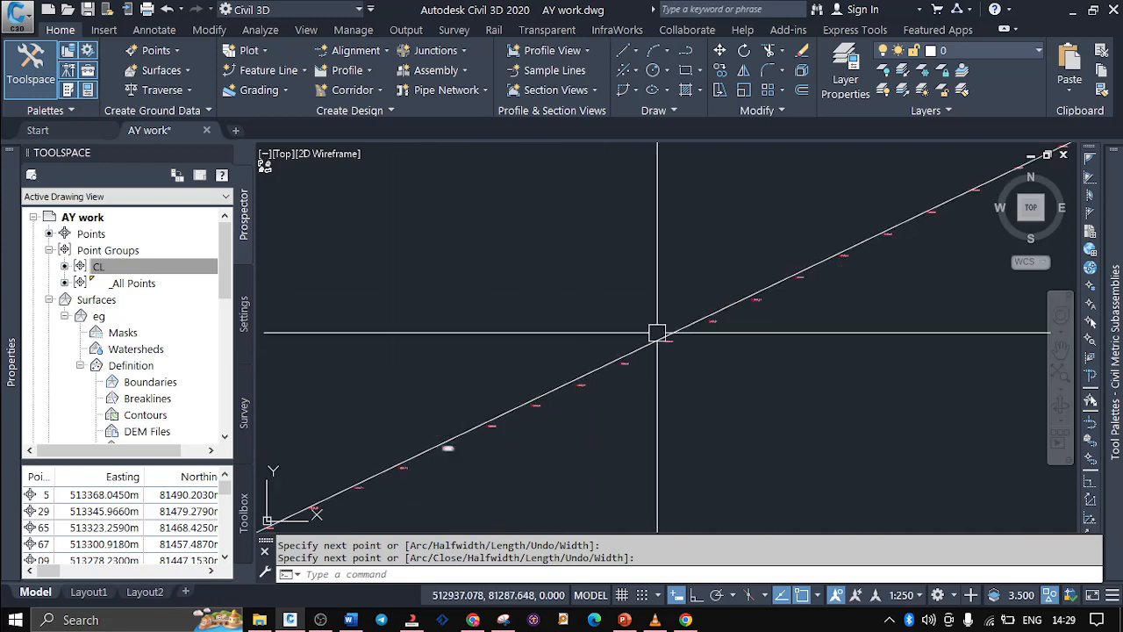
pyautogui.scroll(4, 614, 351)
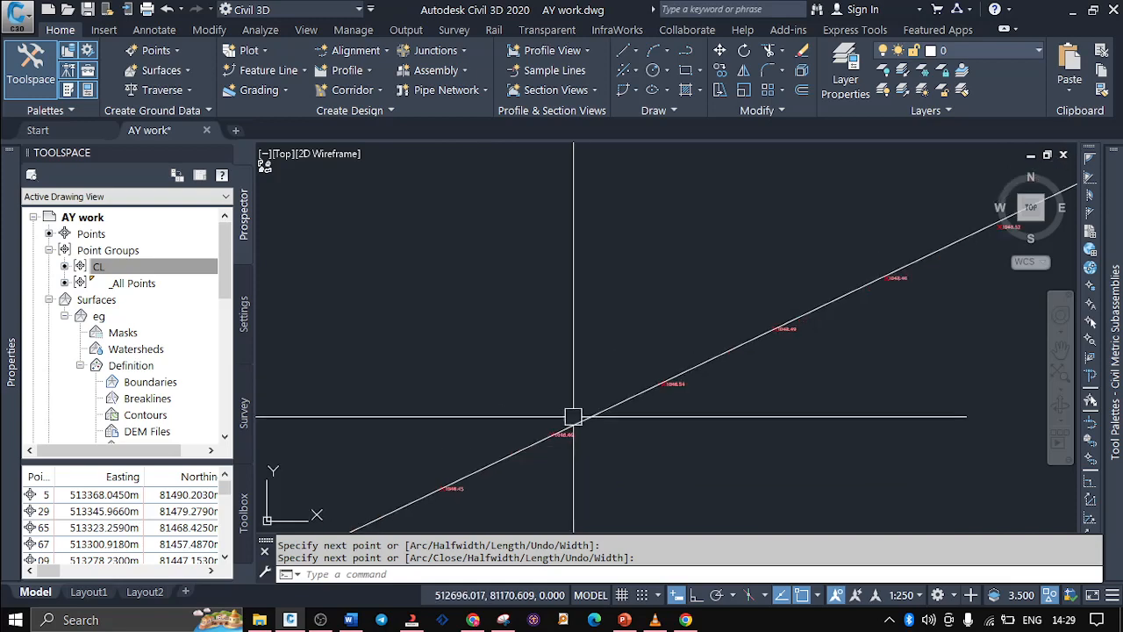
pyautogui.scroll(4, 572, 418)
pyautogui.scroll(-3, 562, 430)
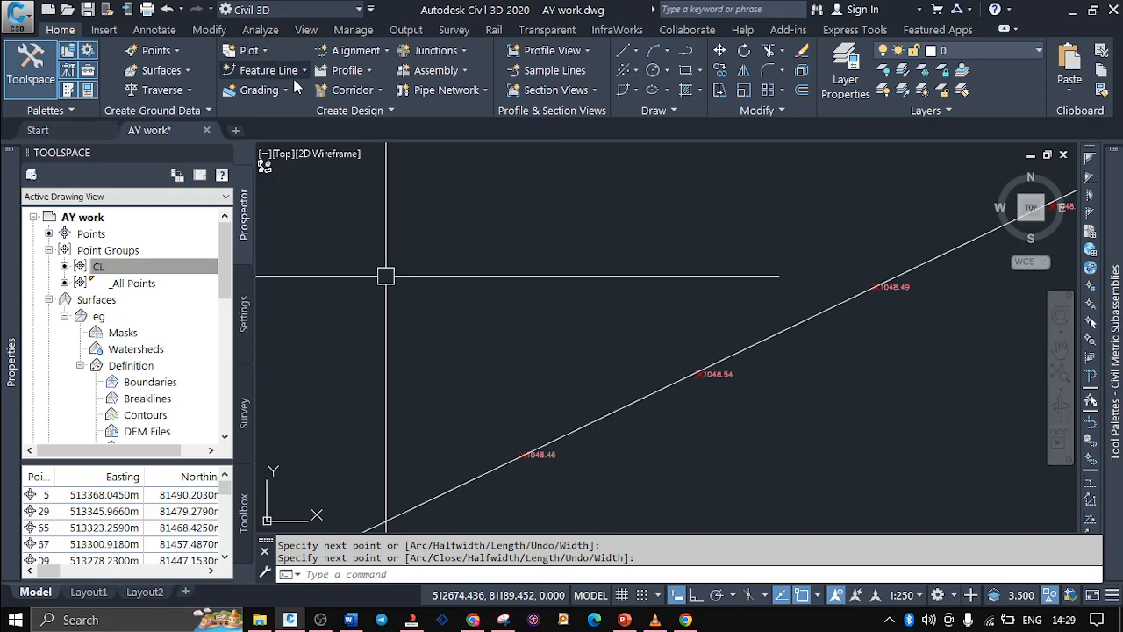
# Start Create Alignment - From Objects and select the centreline polyline as the only source object
pyautogui.press('Escape')
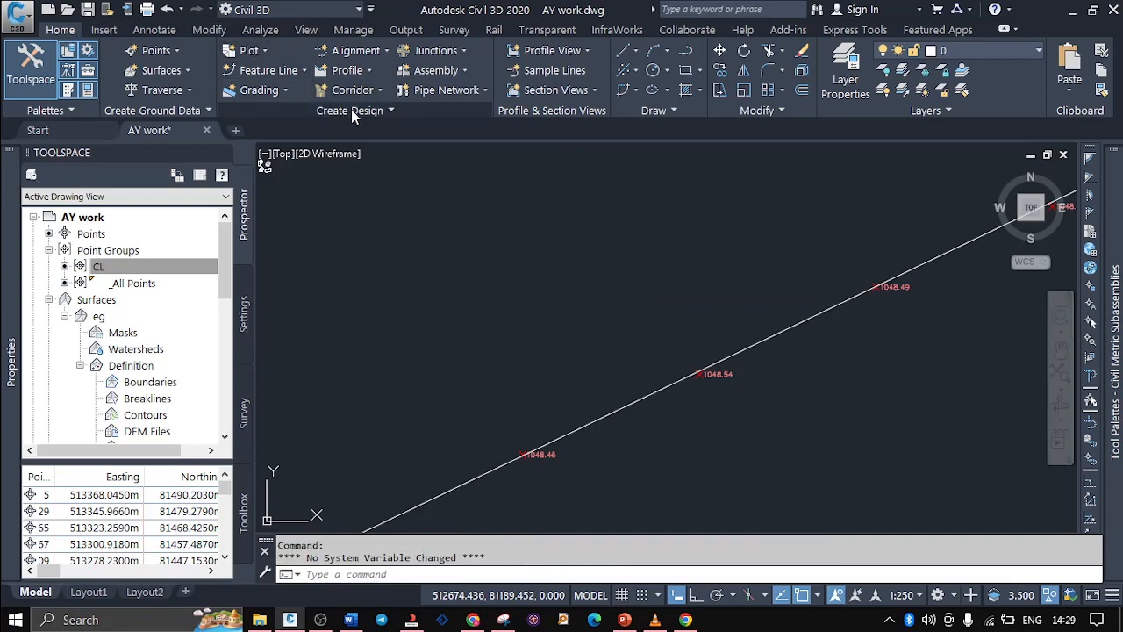
pyautogui.click(388, 50)
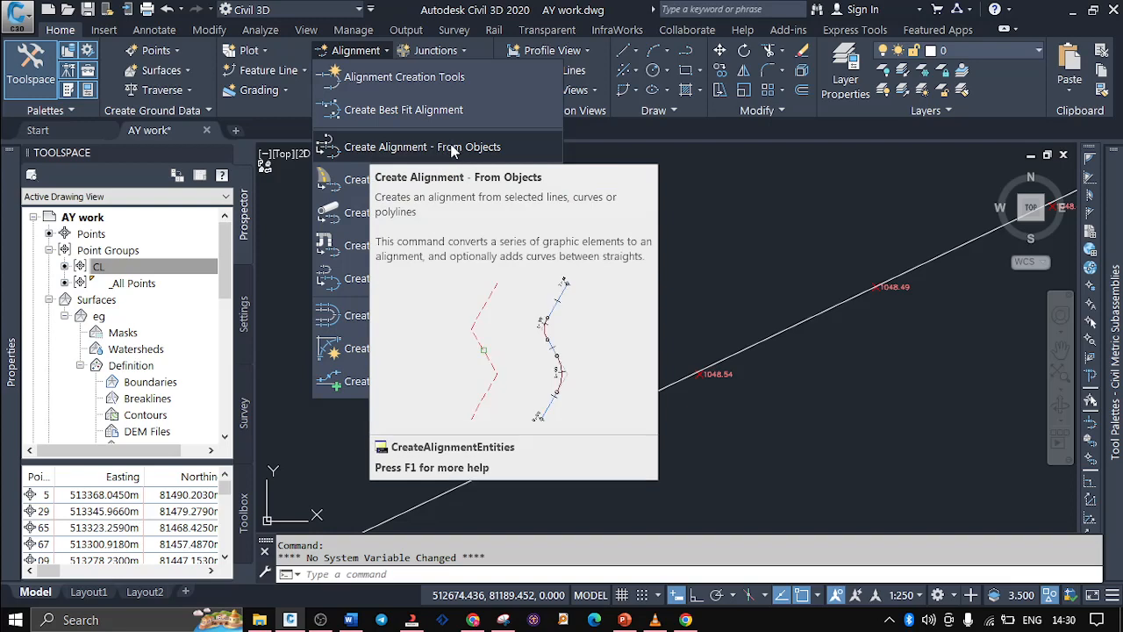
pyautogui.click(453, 149)
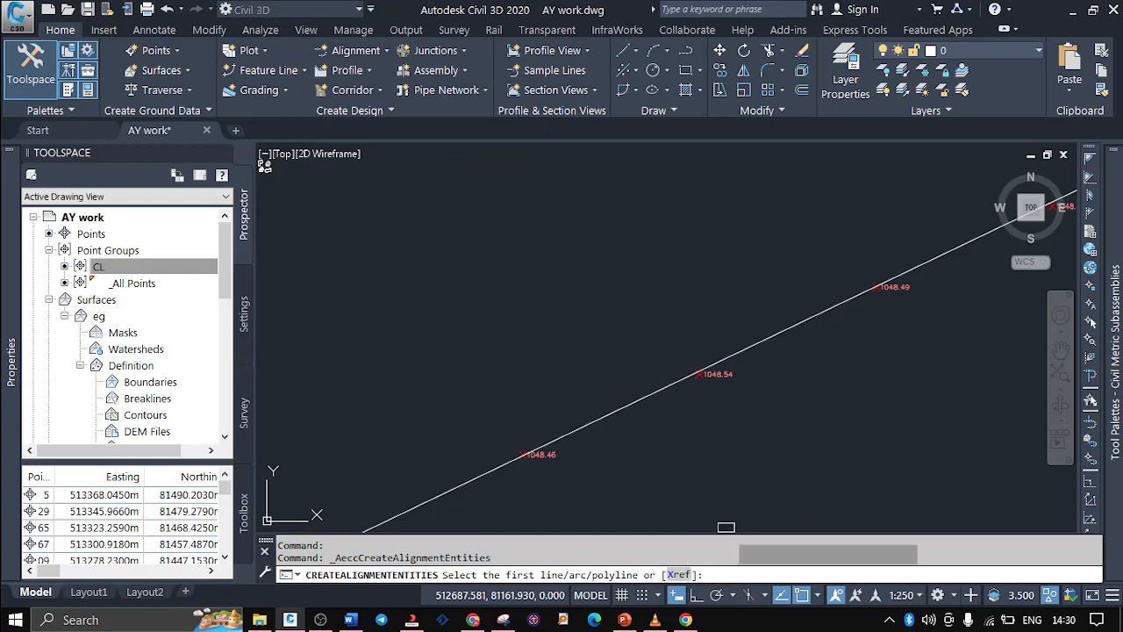
pyautogui.scroll(-3, 316, 326)
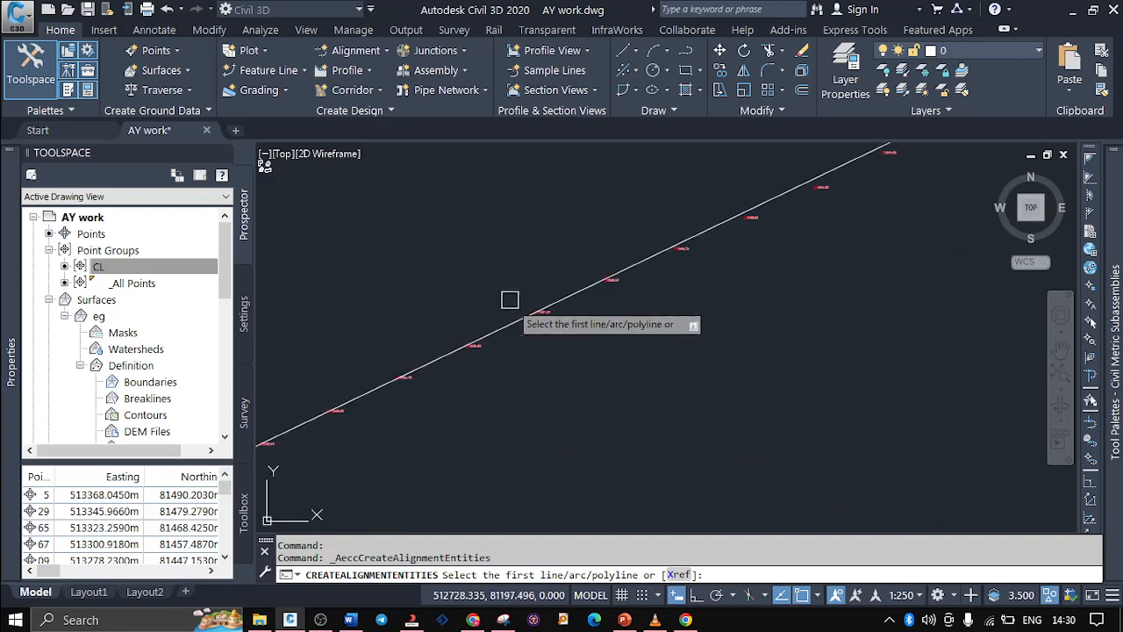
pyautogui.scroll(4, 511, 307)
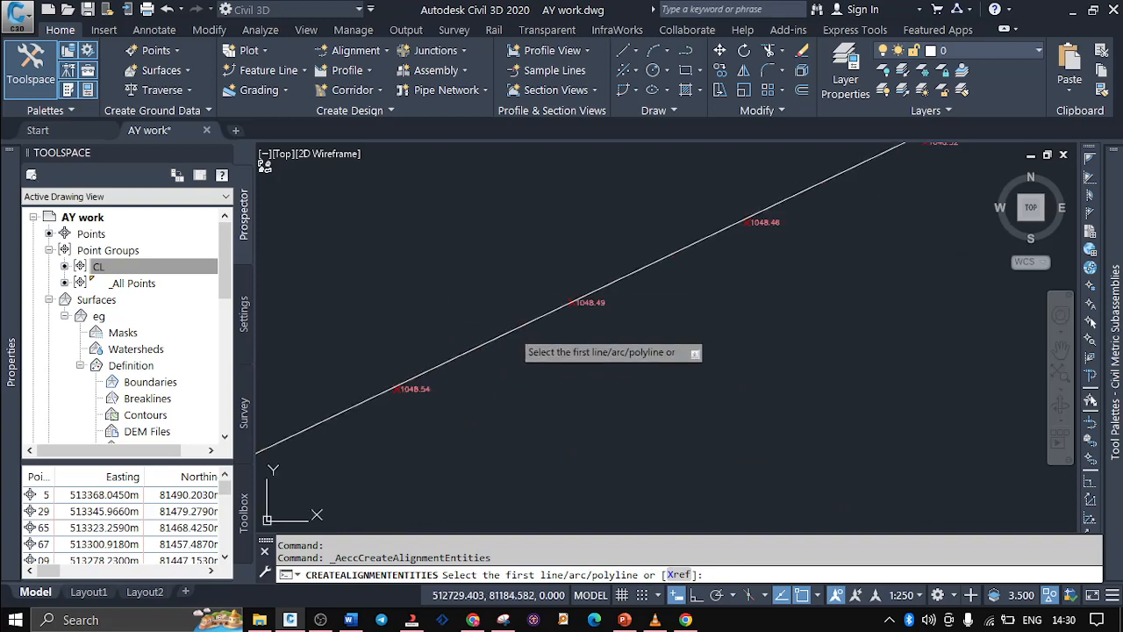
pyautogui.click(511, 329)
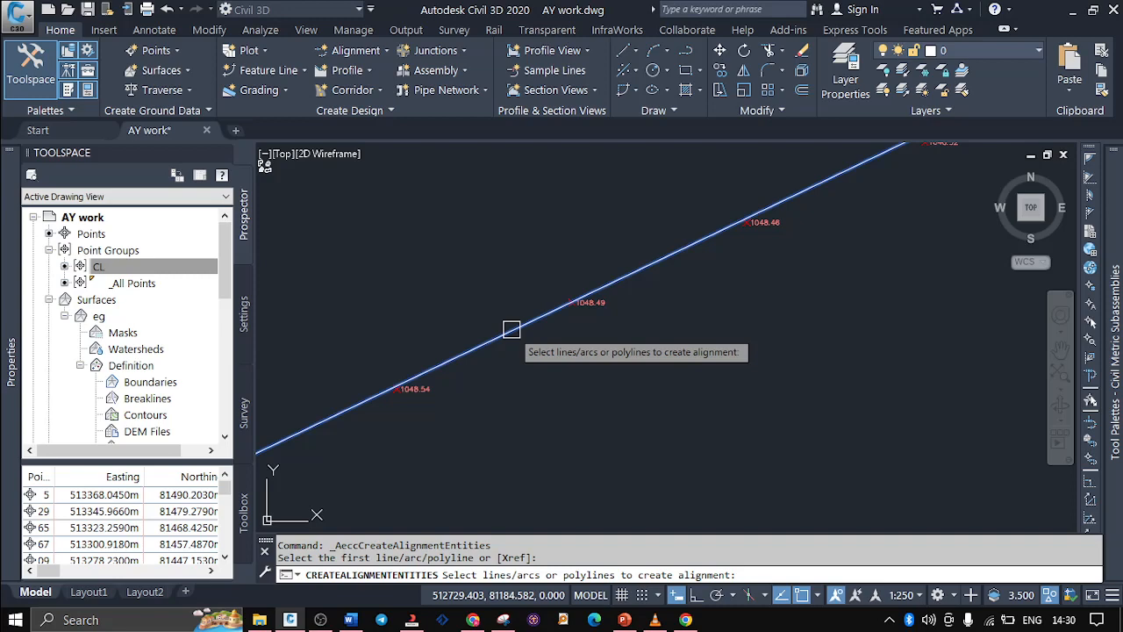
pyautogui.press('Return')
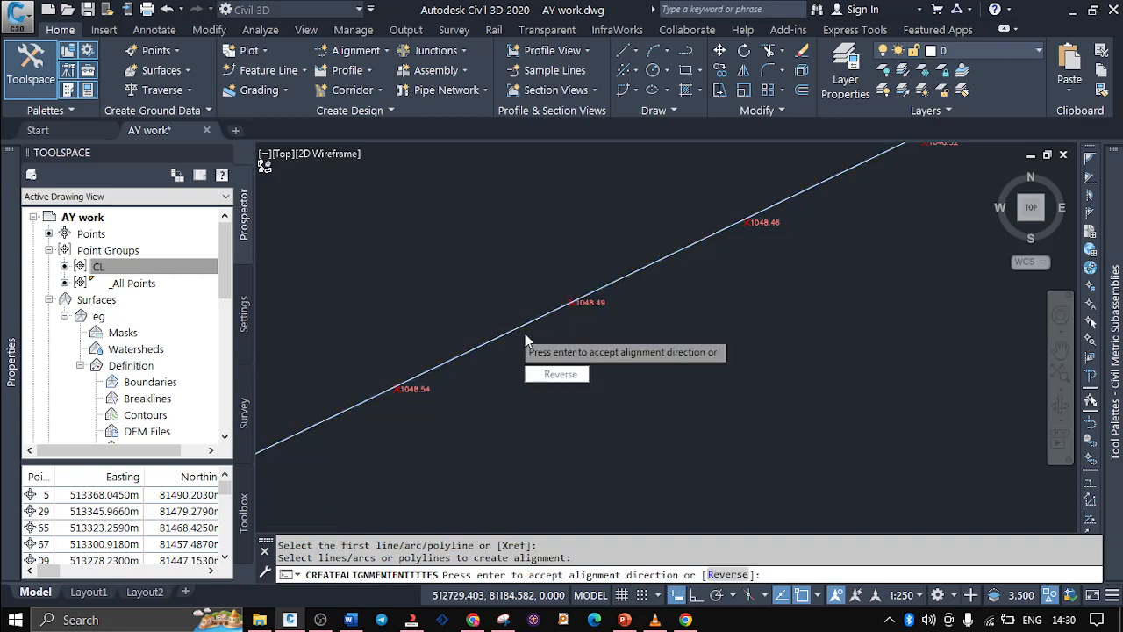
# Check the direction arrow on the polyline and accept the southwest-to-northeast alignment direction
pyautogui.scroll(-4, 525, 337)
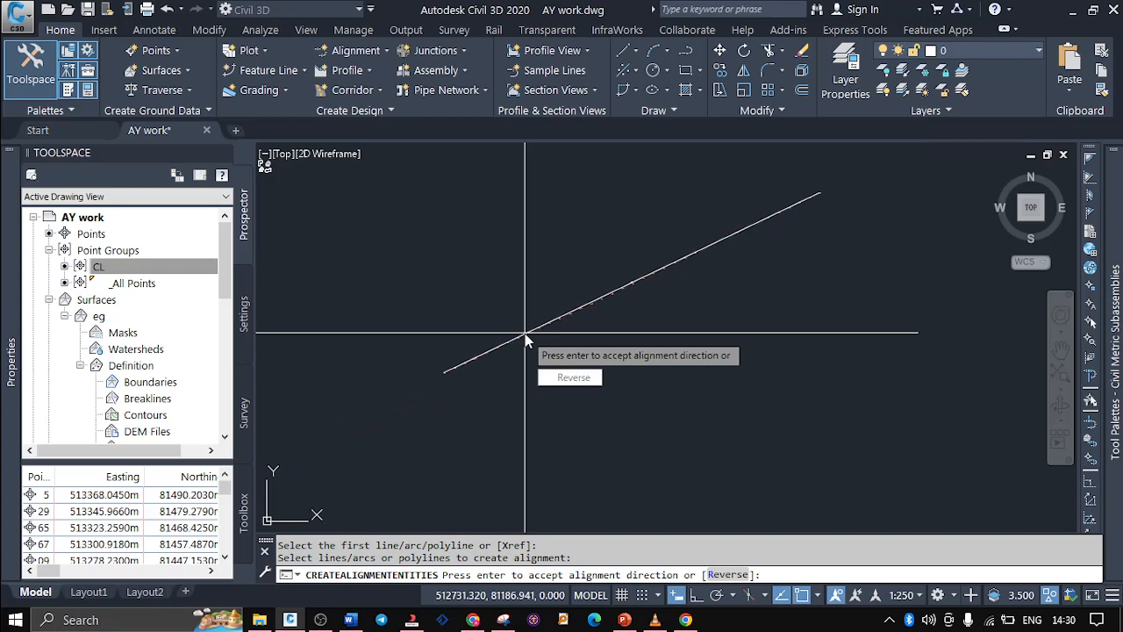
pyautogui.scroll(2, 606, 316)
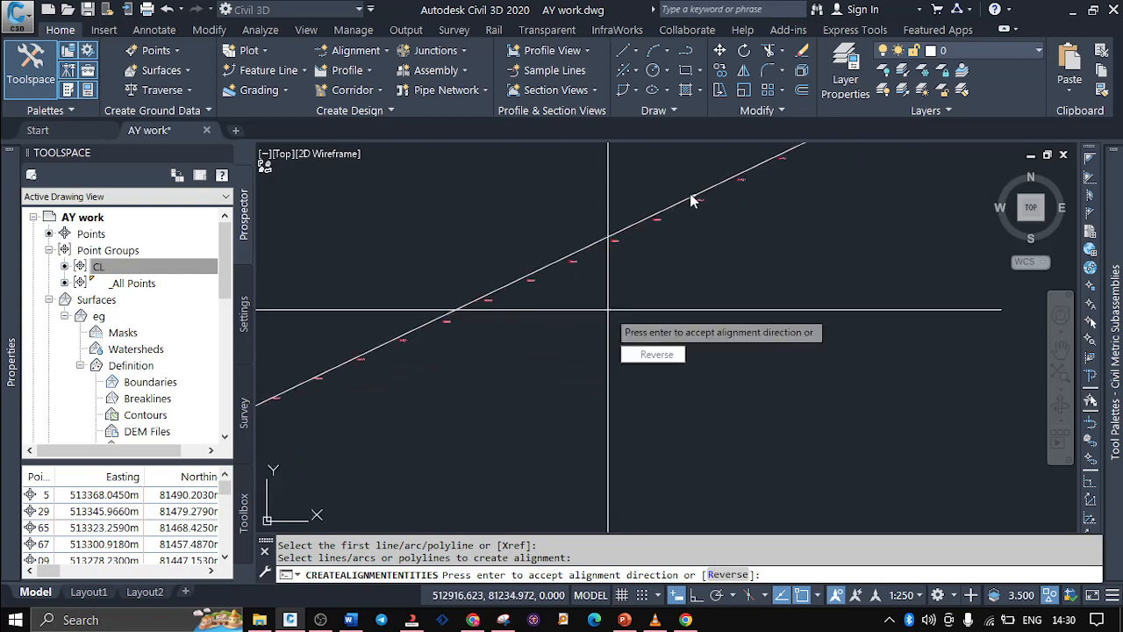
pyautogui.scroll(3, 684, 211)
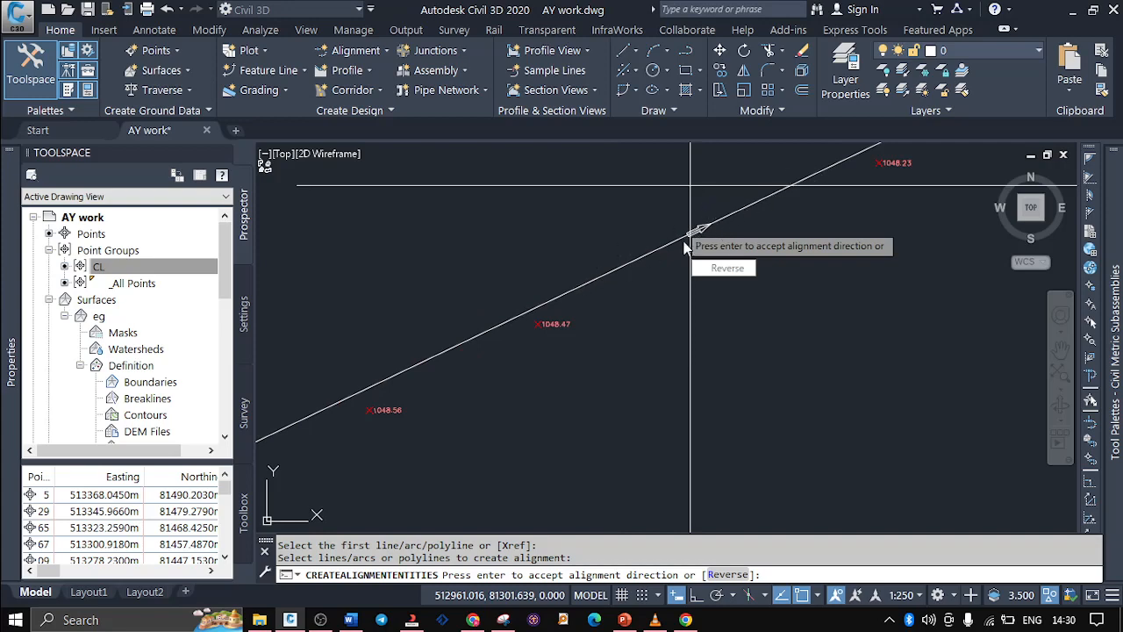
pyautogui.scroll(-3, 607, 299)
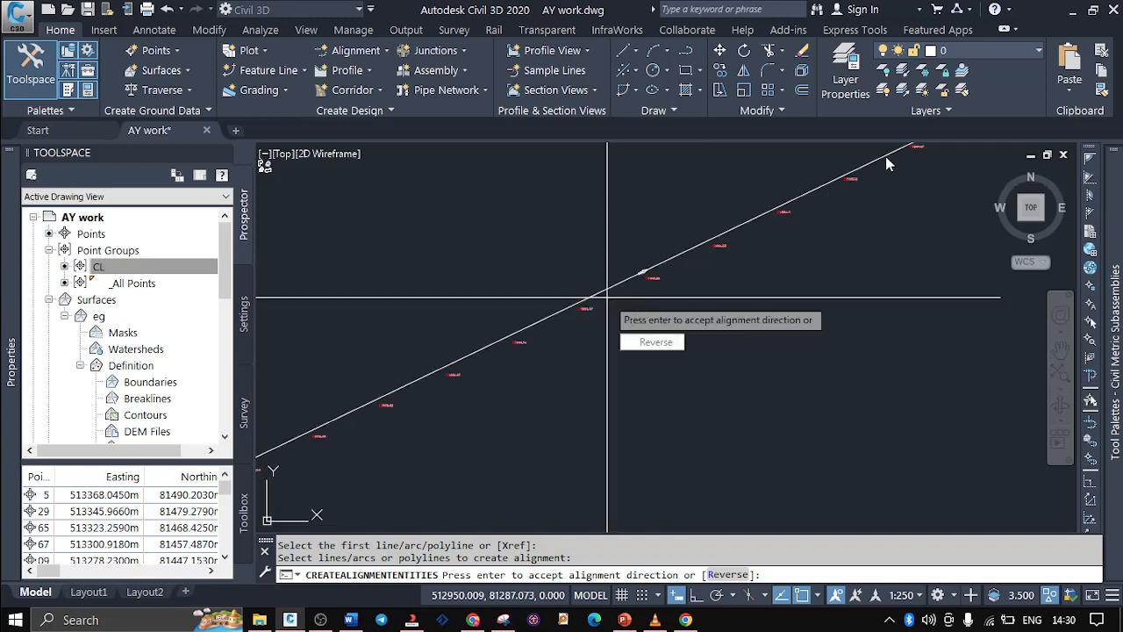
pyautogui.scroll(-3, 903, 164)
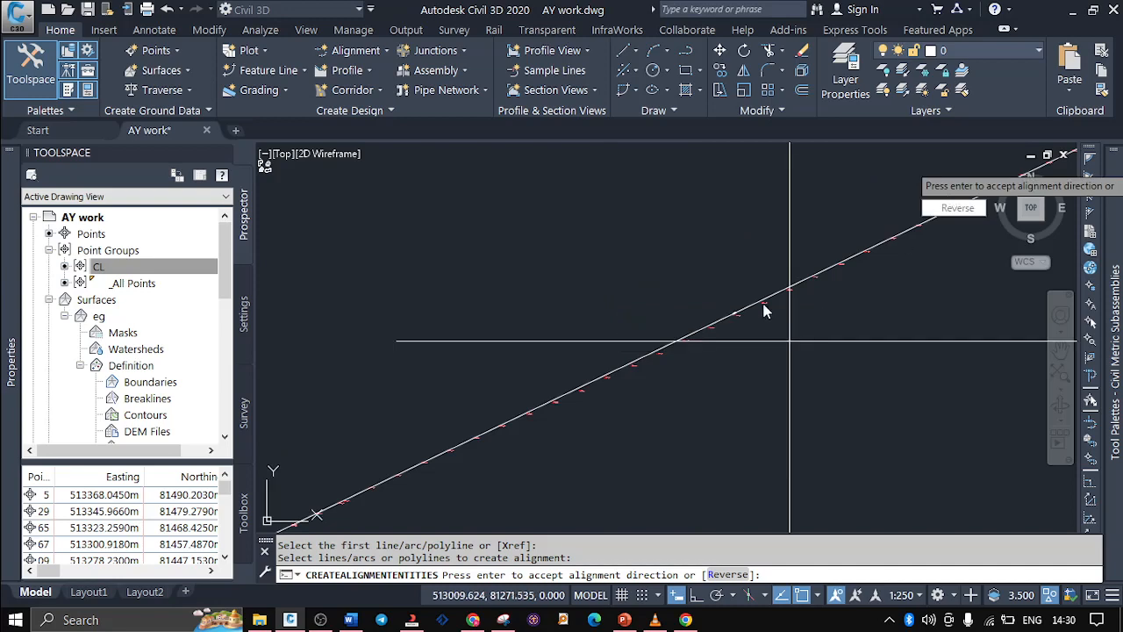
pyautogui.scroll(-2, 440, 346)
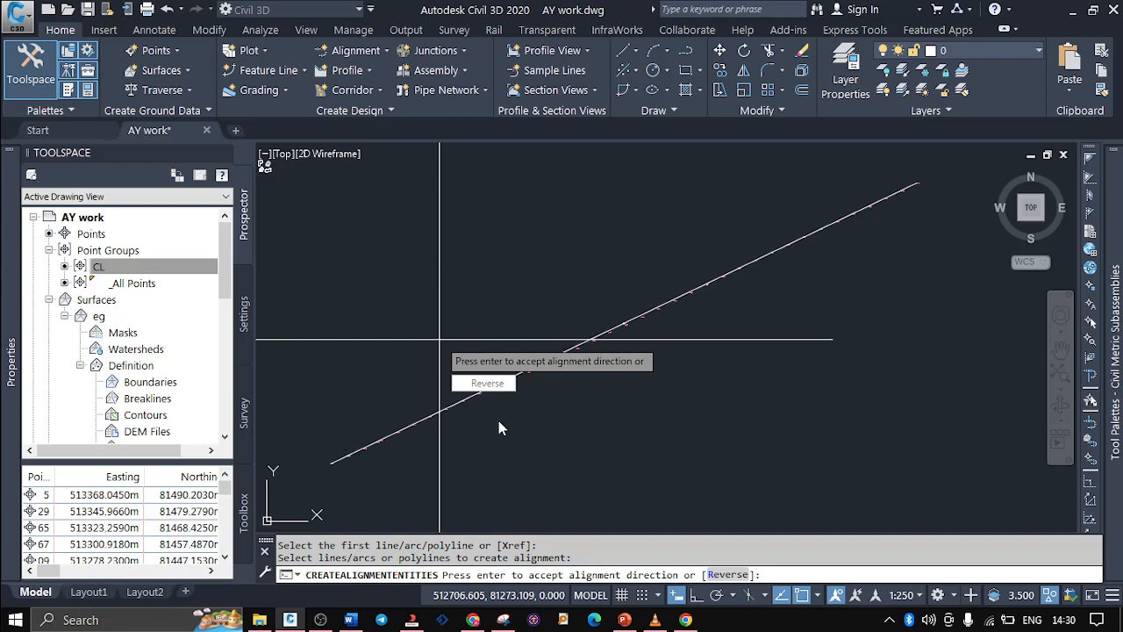
pyautogui.scroll(5, 614, 334)
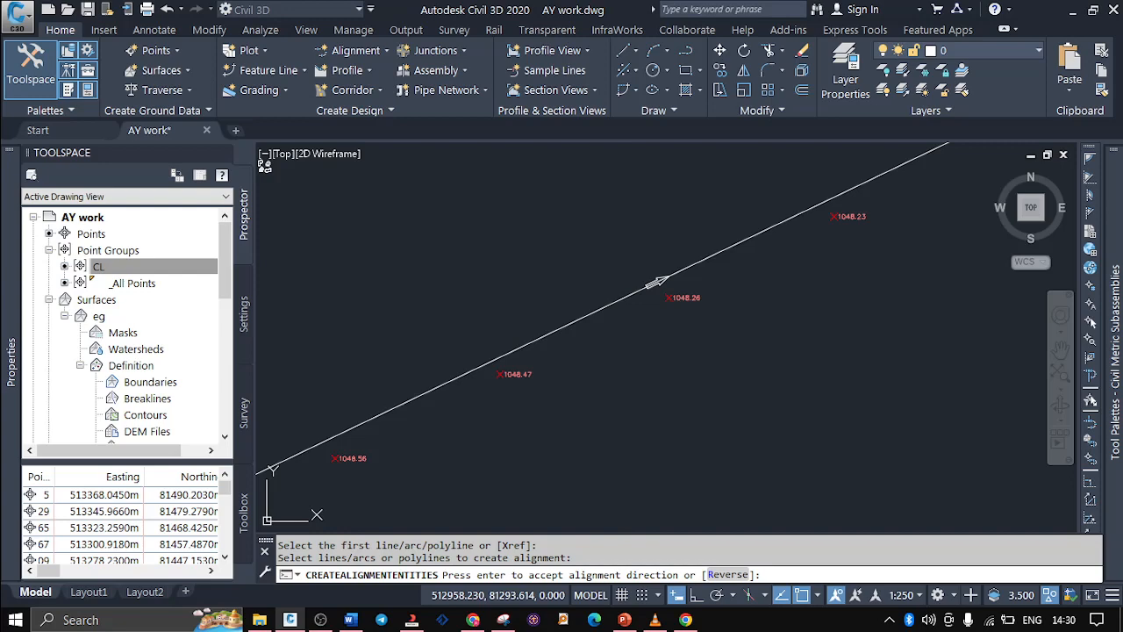
pyautogui.press('Return')
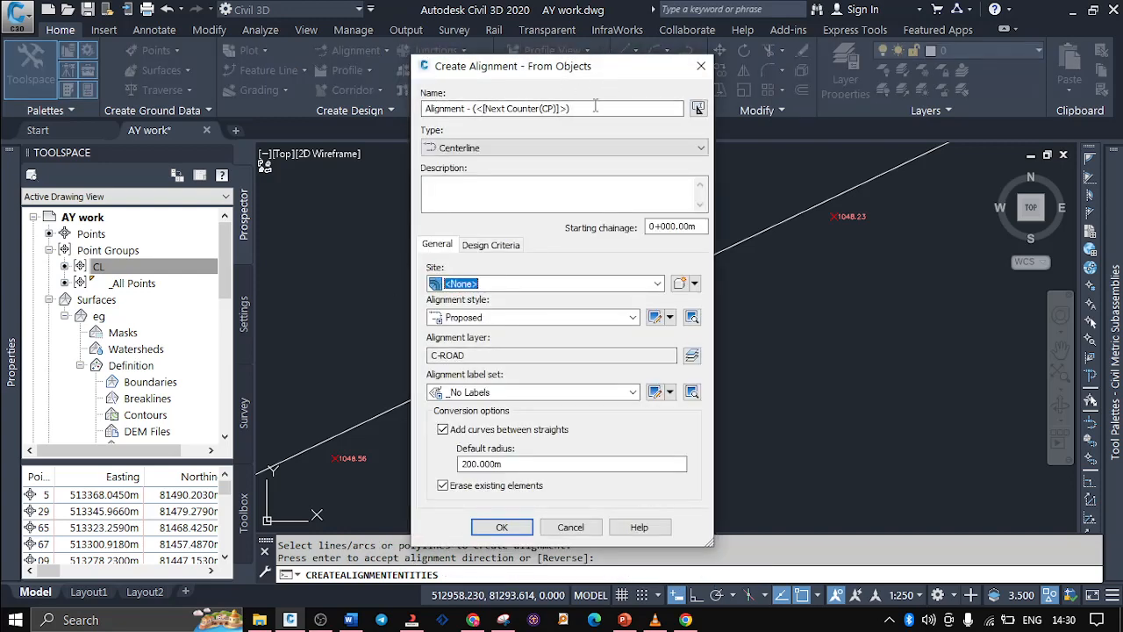
# Name the alignment ABC road, keeping the Centerline type, site <None> and the Proposed alignment style
pyautogui.moveTo(595, 105); pyautogui.dragTo(396, 130)
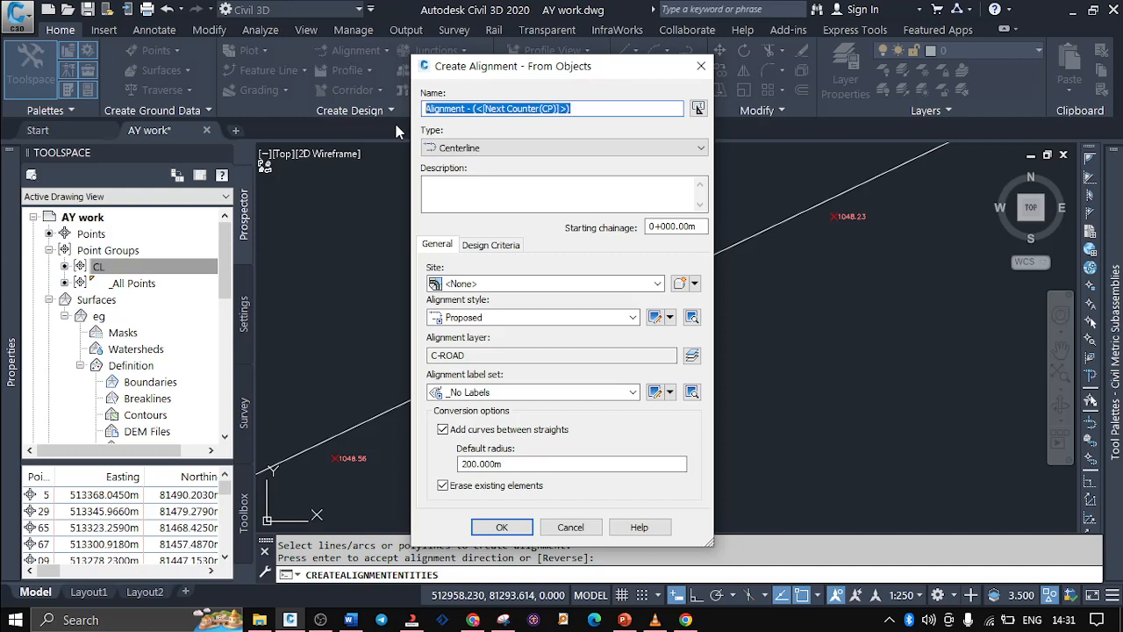
pyautogui.write('M')
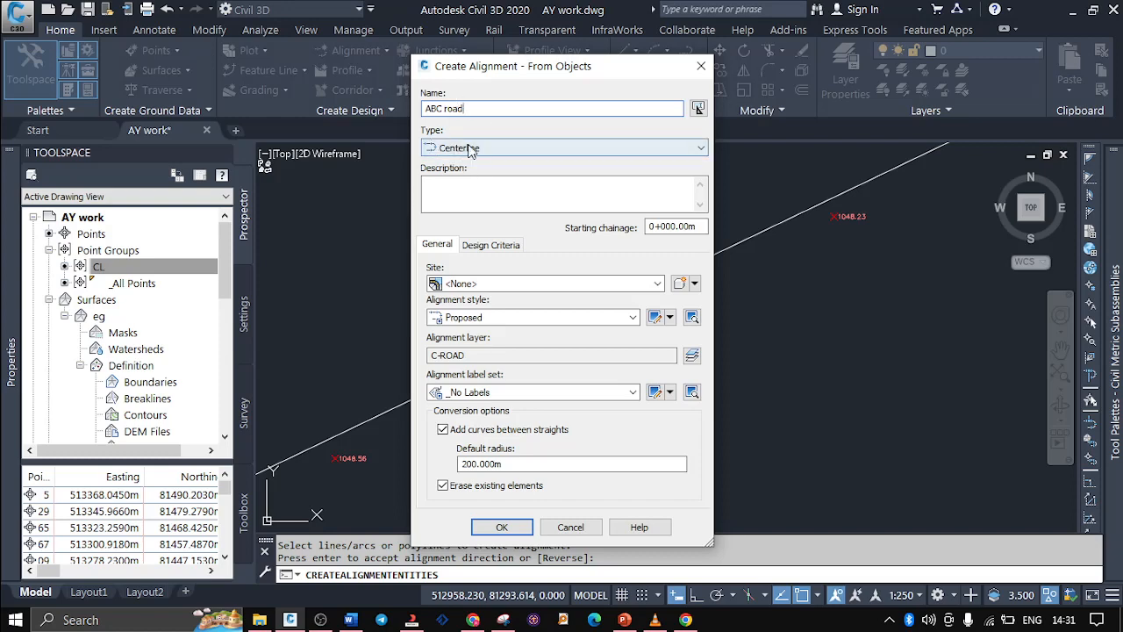
pyautogui.click(453, 186)
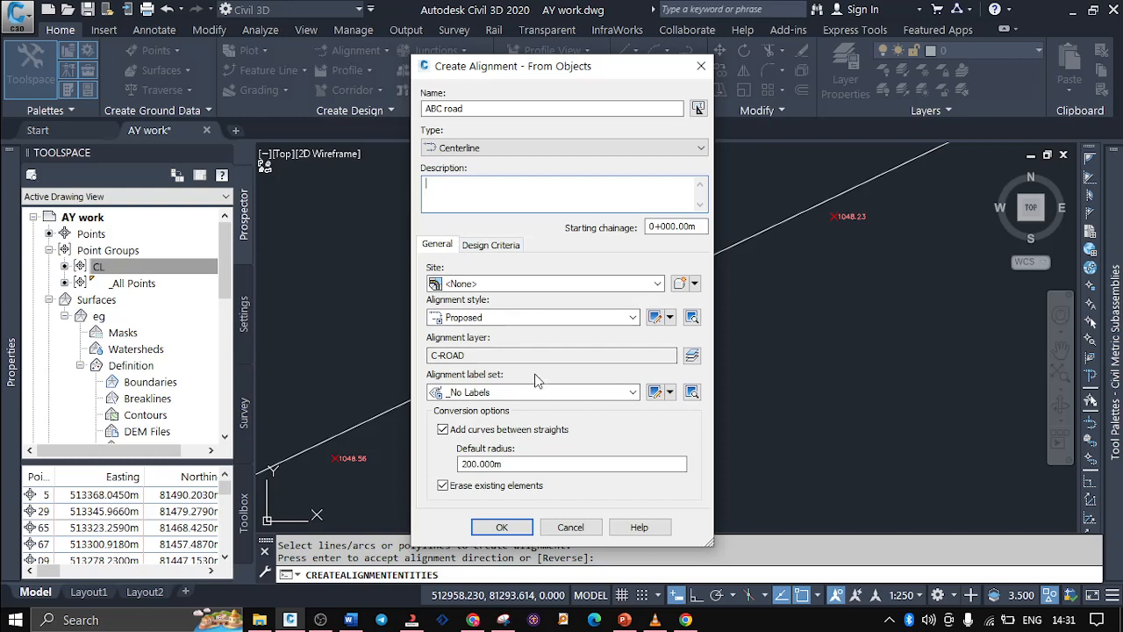
pyautogui.click(499, 285)
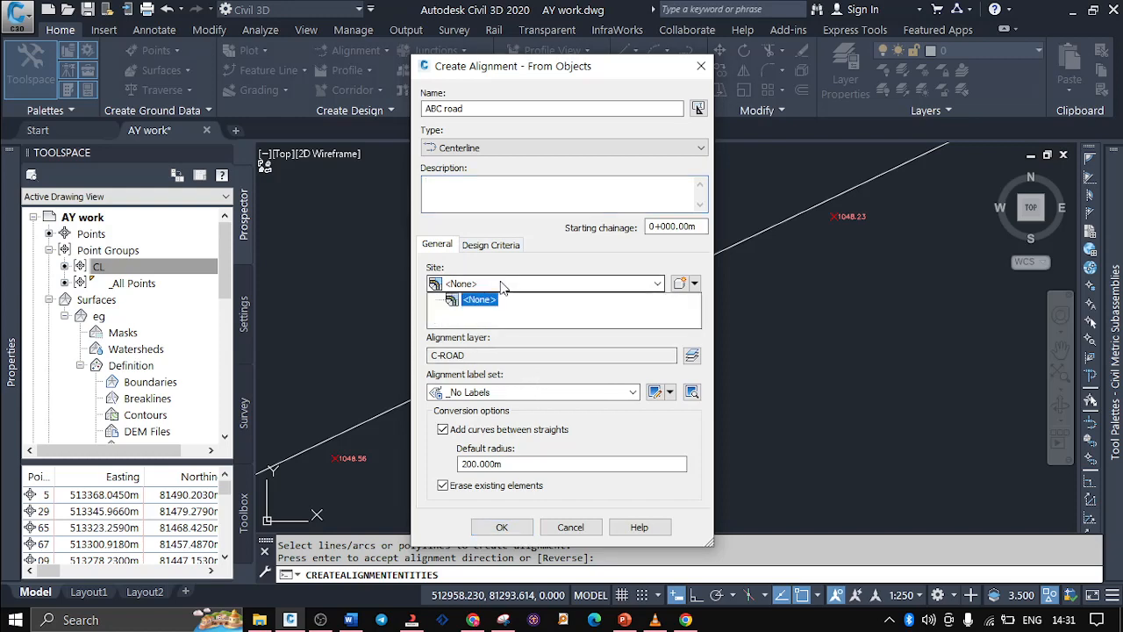
pyautogui.click(502, 285)
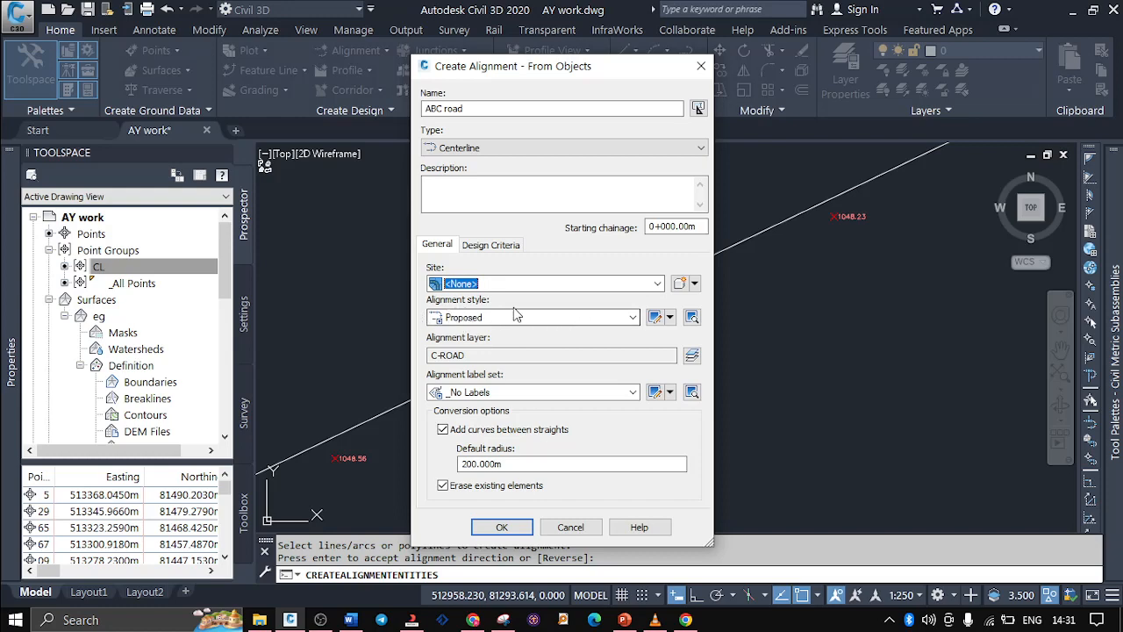
pyautogui.click(633, 317)
pyautogui.click(633, 319)
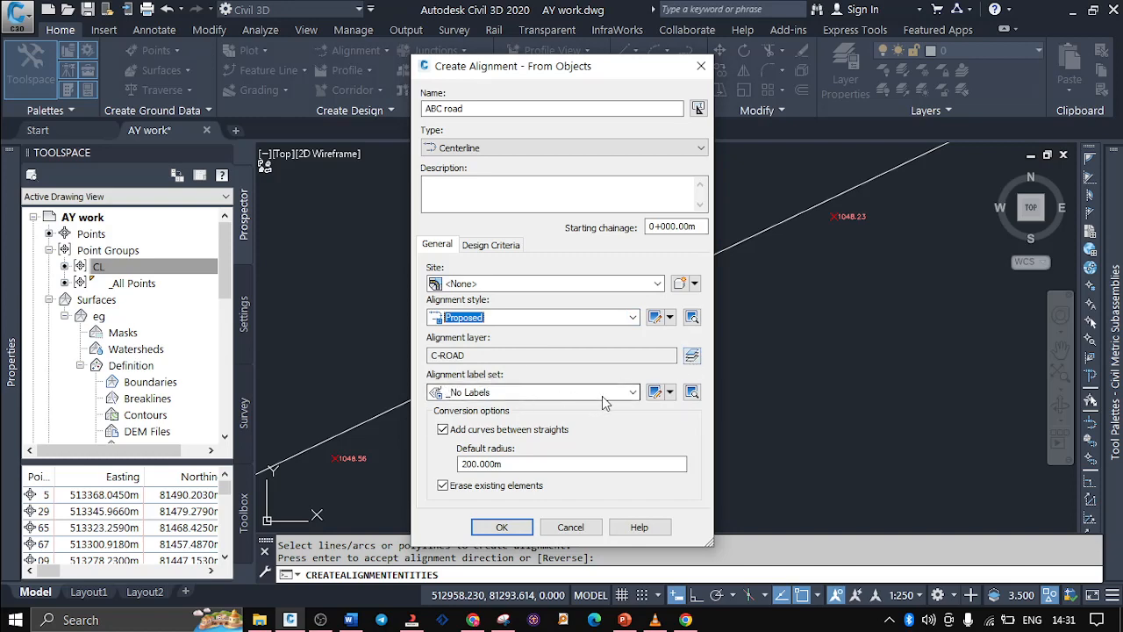
# Set the label set to Major and Minor only and create the alignment, keeping curves between straights at the 200 m default radius
pyautogui.click(630, 394)
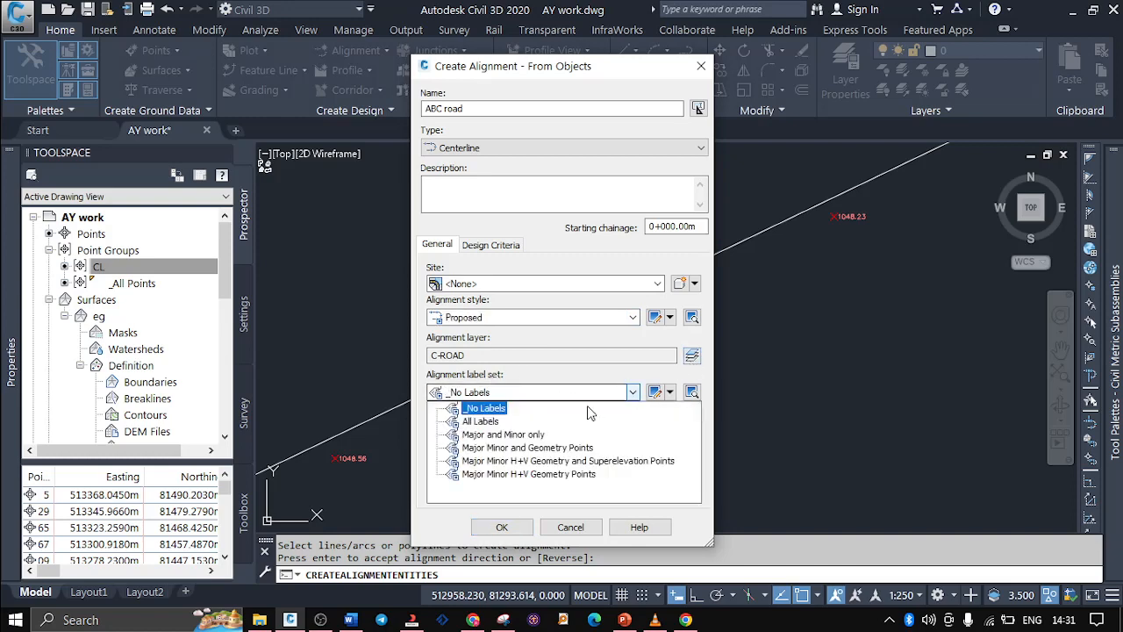
pyautogui.click(518, 435)
pyautogui.click(518, 436)
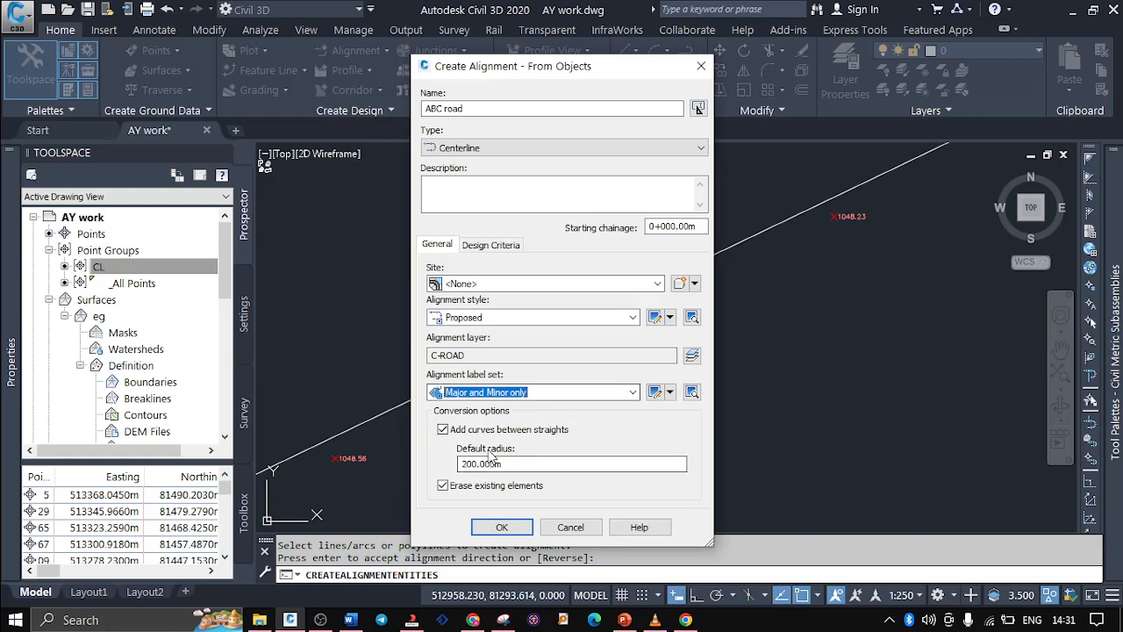
pyautogui.click(443, 429)
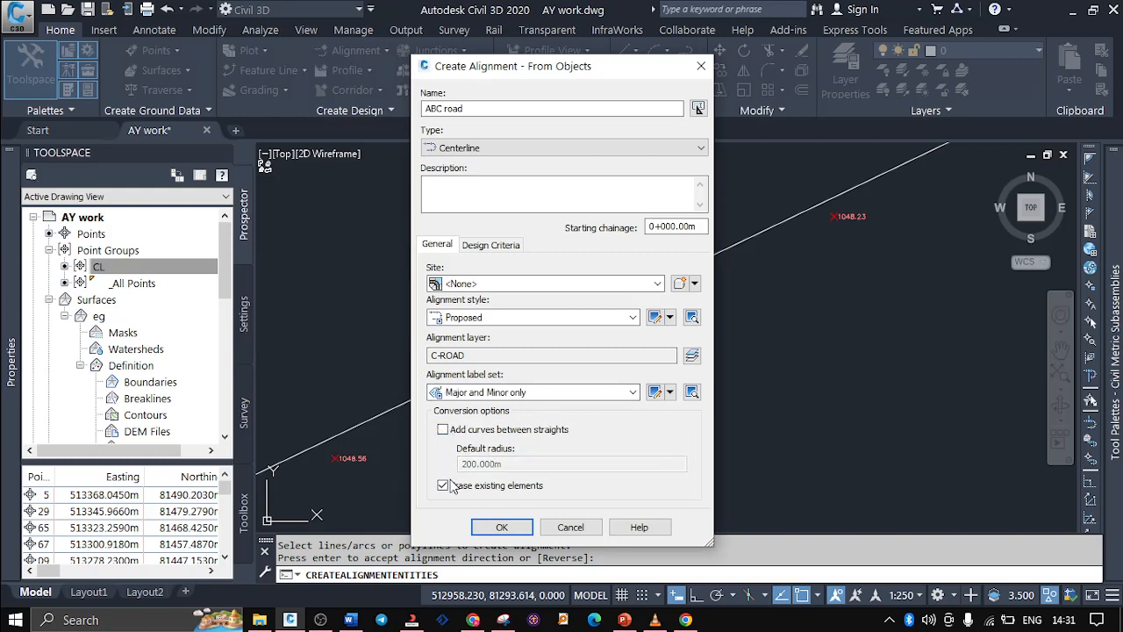
pyautogui.click(443, 429)
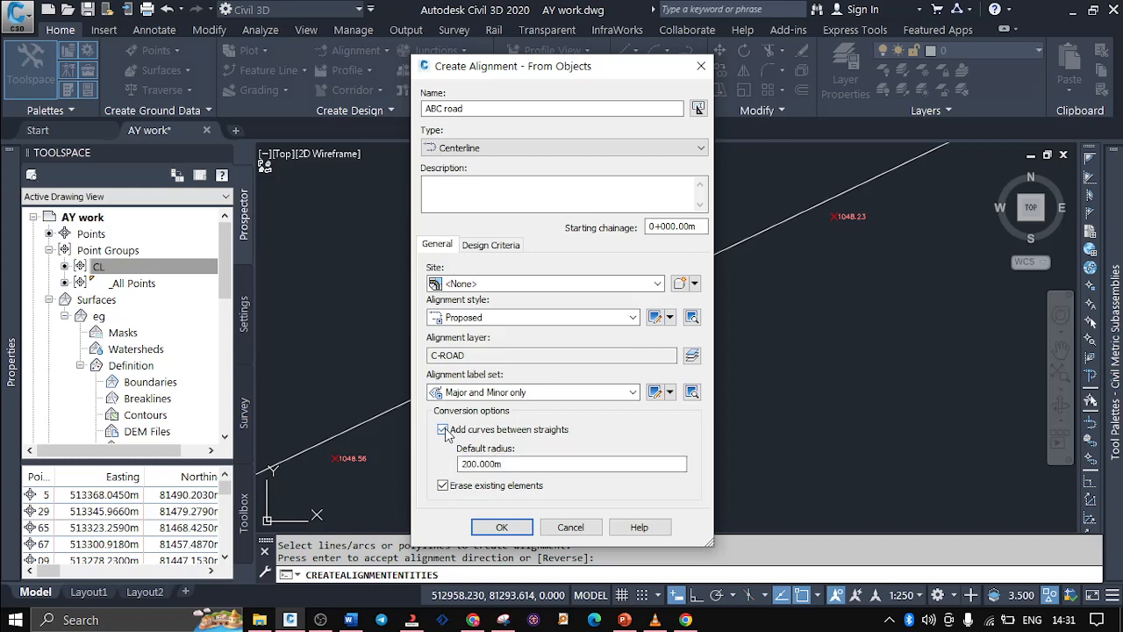
pyautogui.click(501, 526)
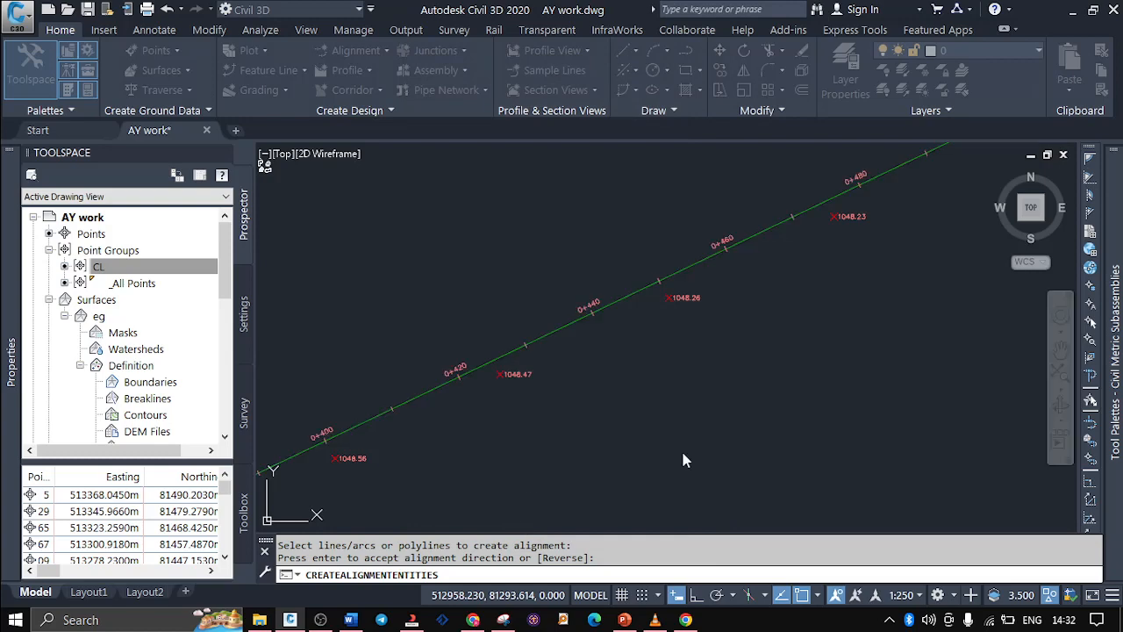
pyautogui.press('Return')
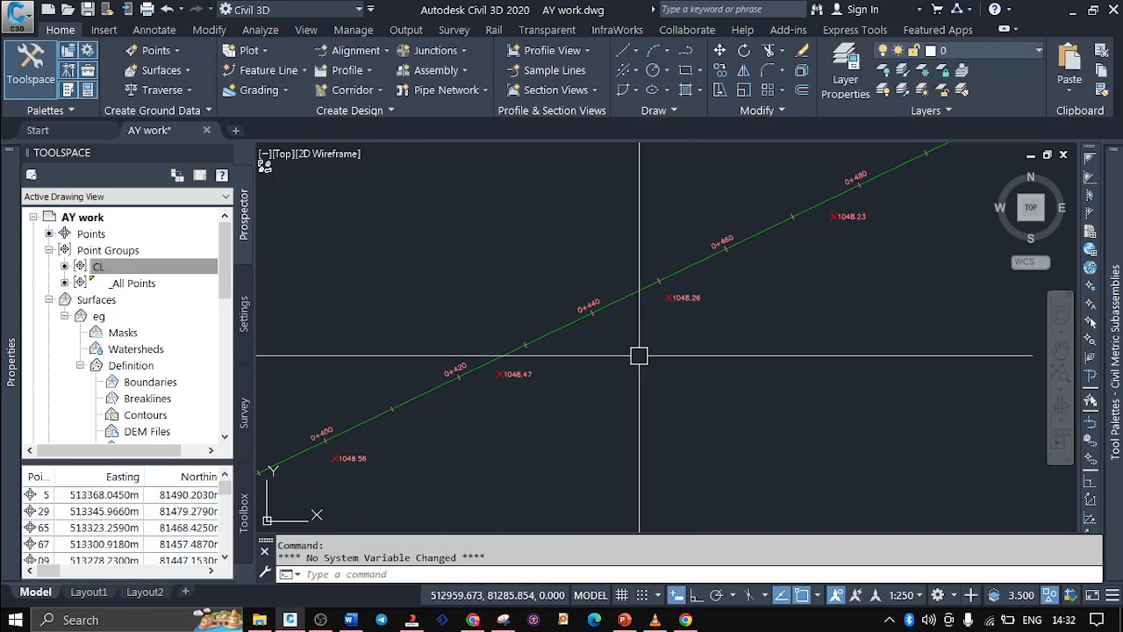
# Examine the ABC road alignment and its chainage labels along the CL points, both close up and over its length
pyautogui.scroll(2, 442, 323)
pyautogui.scroll(-4, 518, 301)
pyautogui.scroll(2, 518, 302)
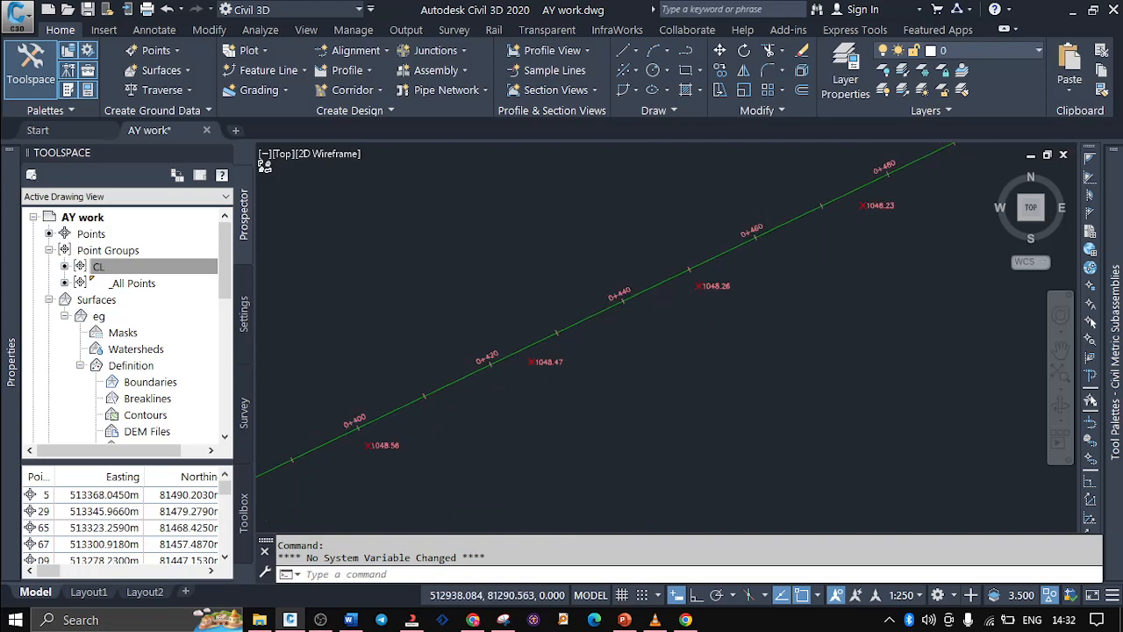
pyautogui.scroll(2, 511, 306)
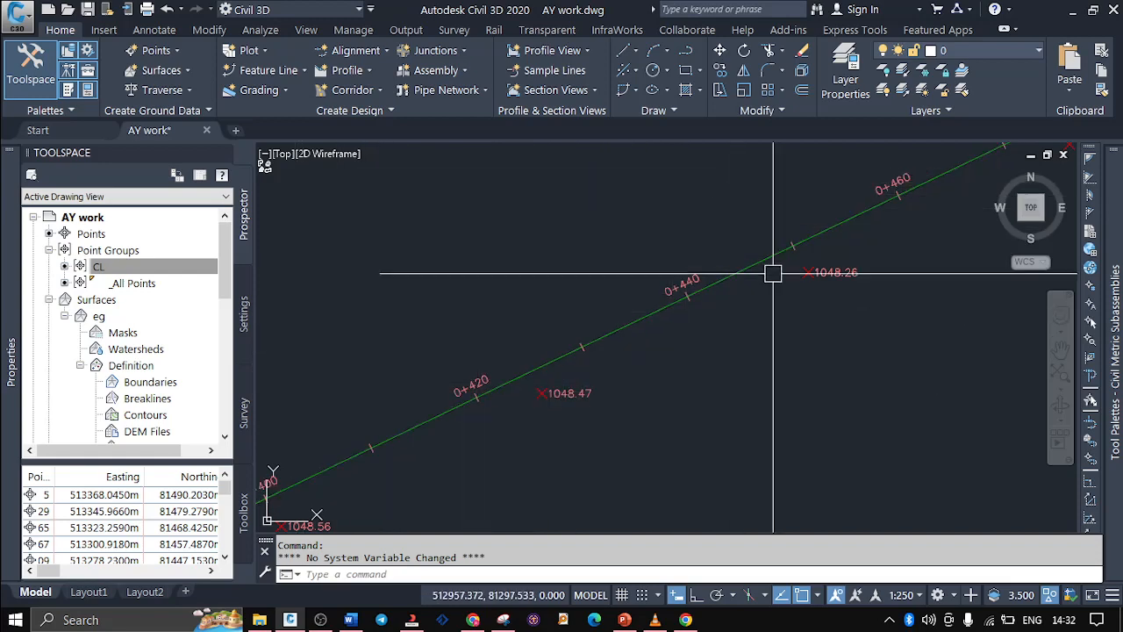
pyautogui.scroll(-5, 819, 344)
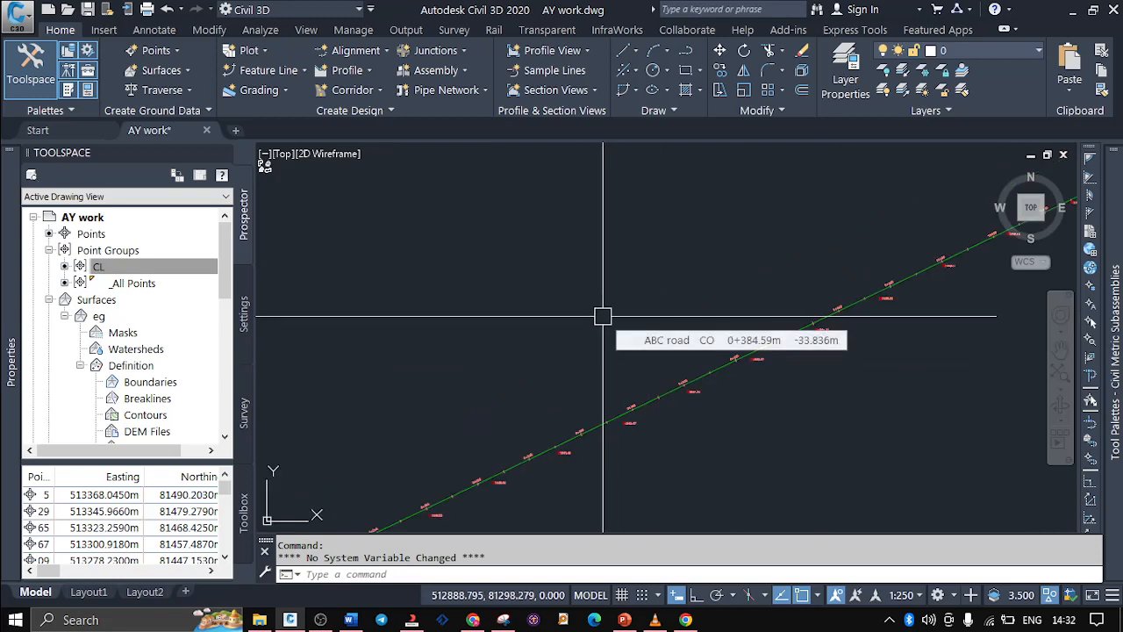
pyautogui.scroll(-3, 605, 309)
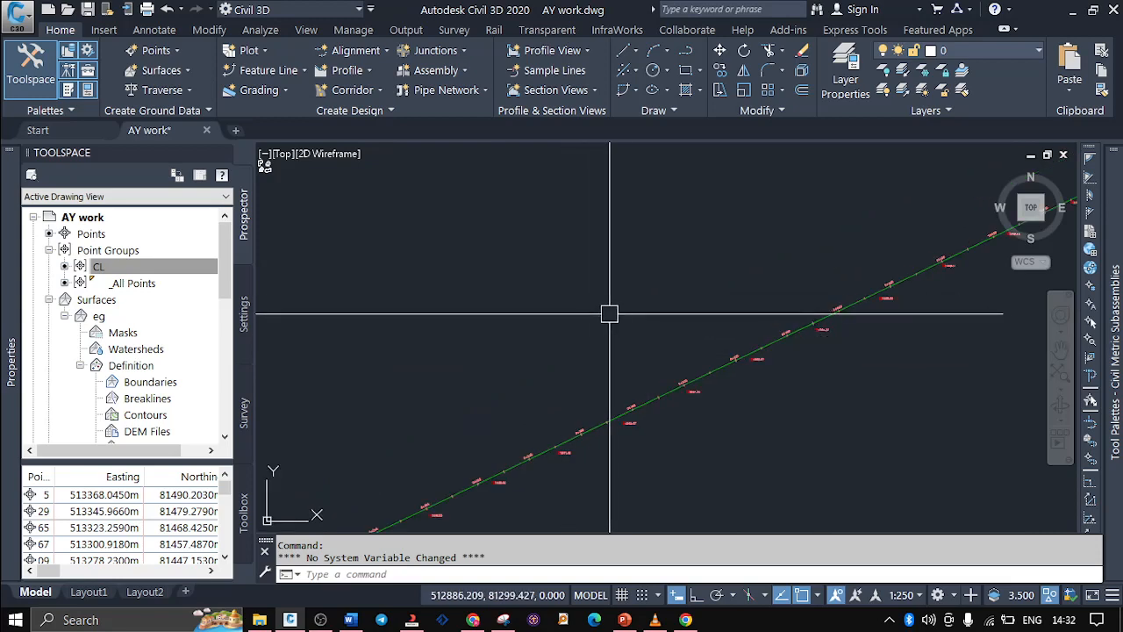
pyautogui.scroll(-3, 518, 303)
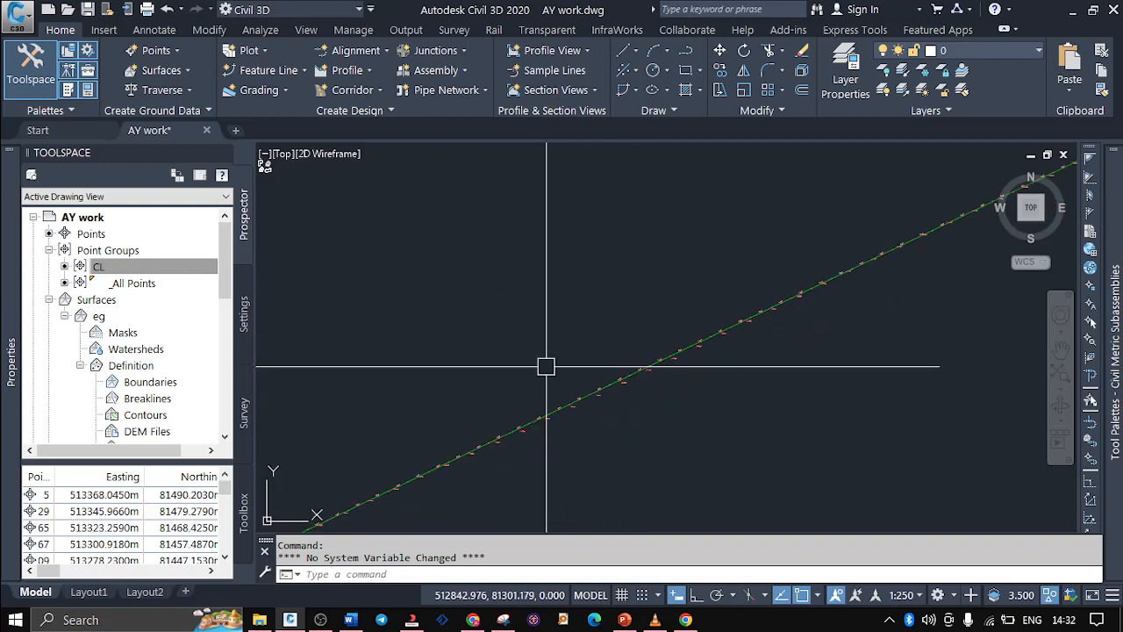
pyautogui.scroll(2, 447, 234)
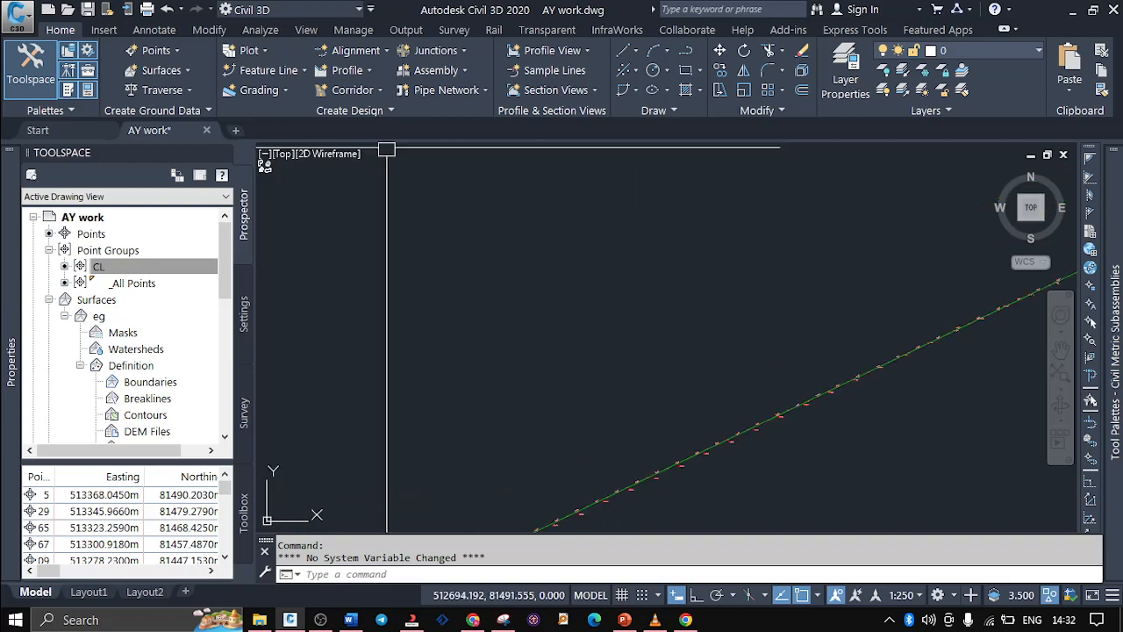
# Start a second alignment with Alignment Creation Tools and name it DDDD
pyautogui.click(384, 51)
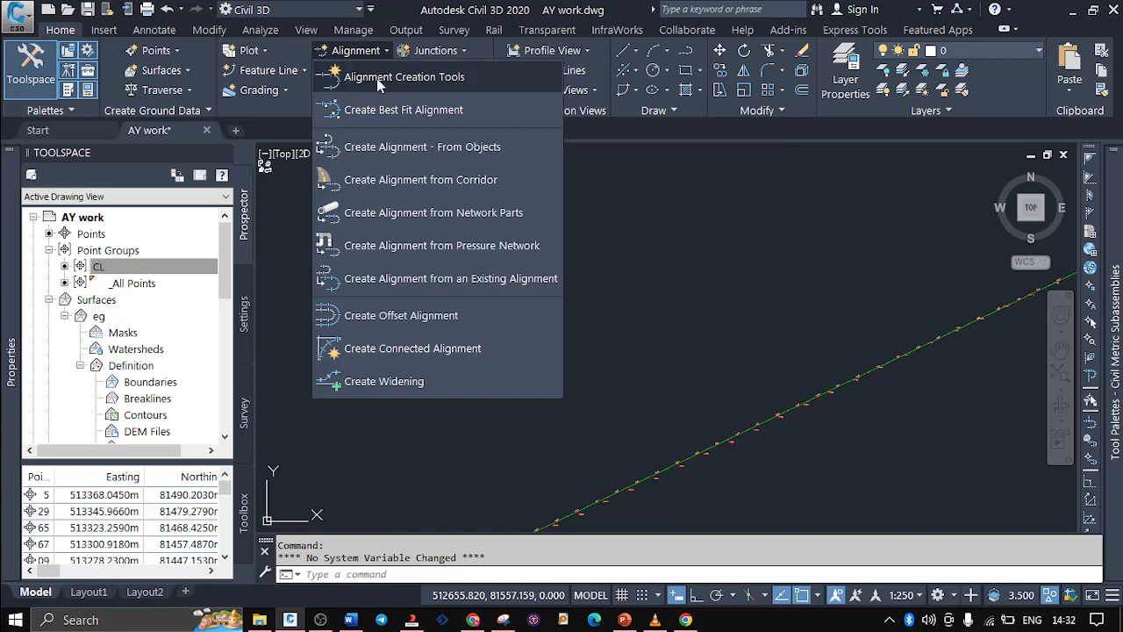
pyautogui.click(380, 83)
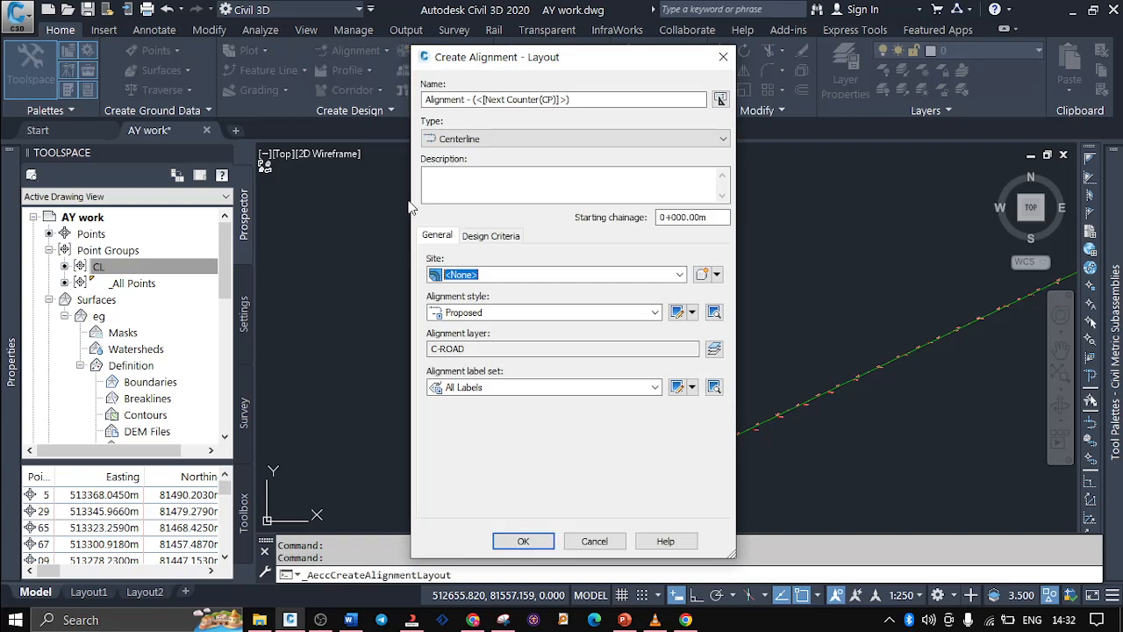
pyautogui.tripleClick(491, 99)
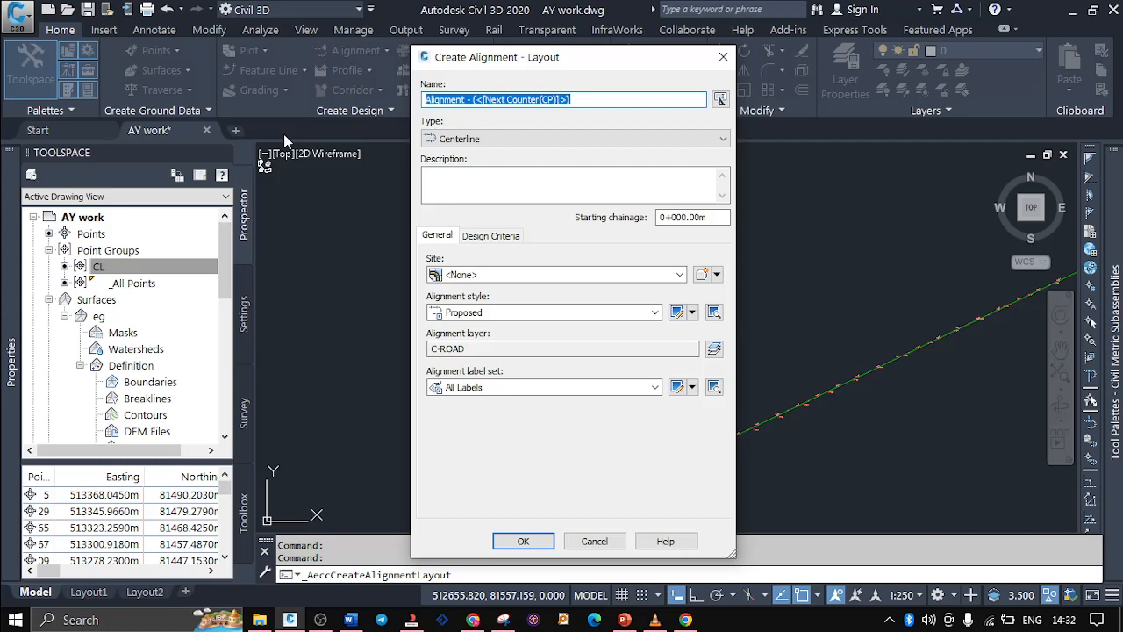
pyautogui.write('DDDD')
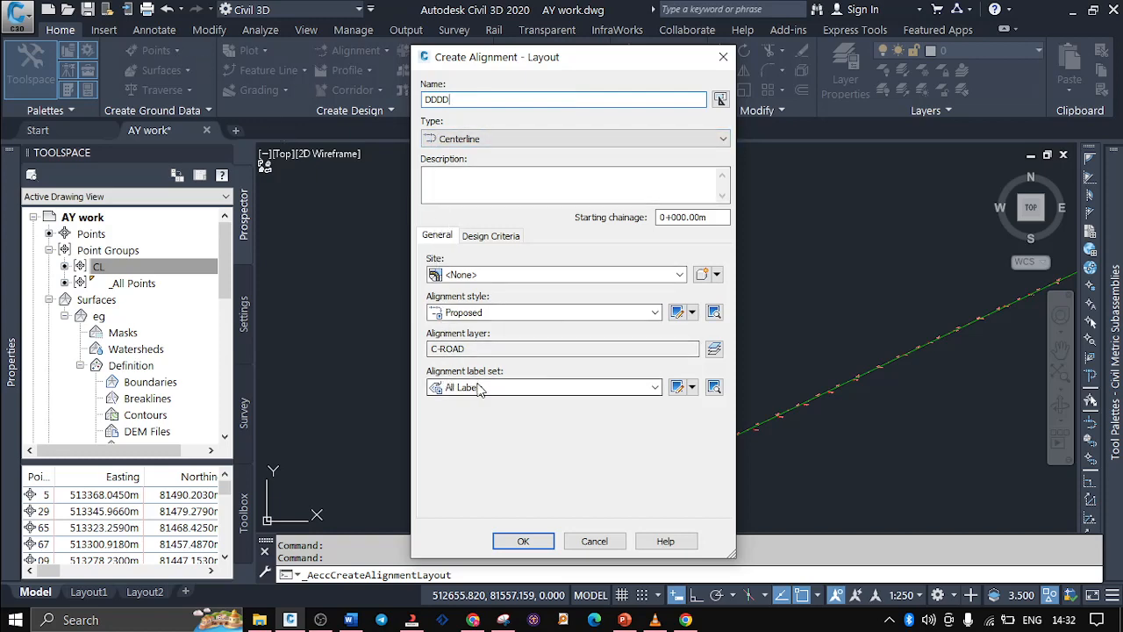
# Check the design criteria and create the layout alignment with site <None>, the Proposed style and the All Labels set
pyautogui.click(681, 276)
pyautogui.click(680, 275)
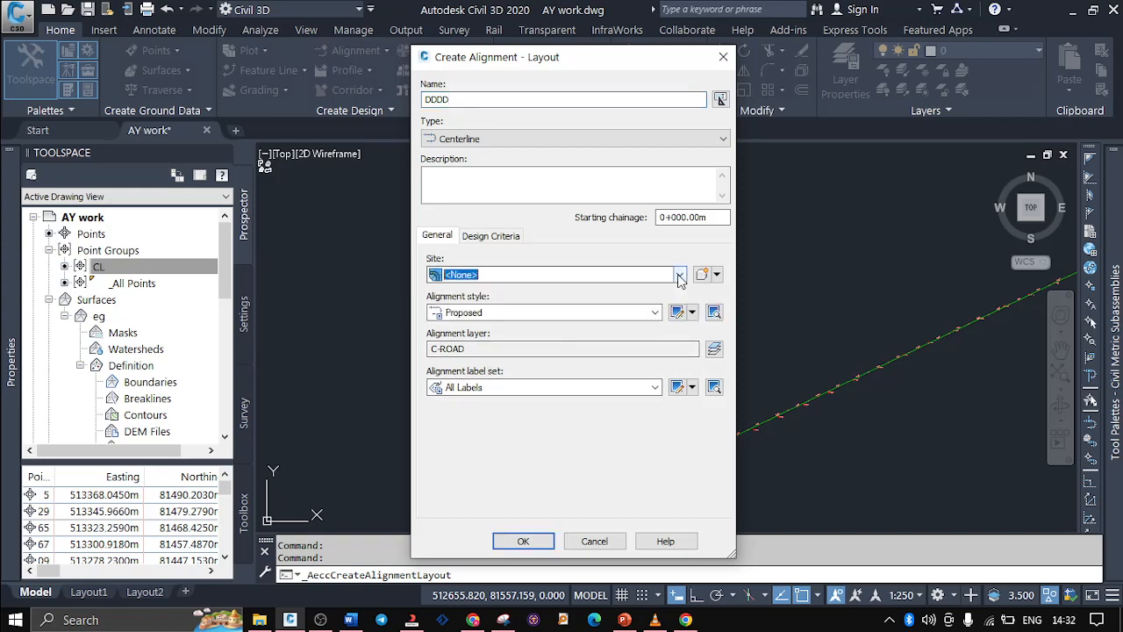
pyautogui.click(657, 313)
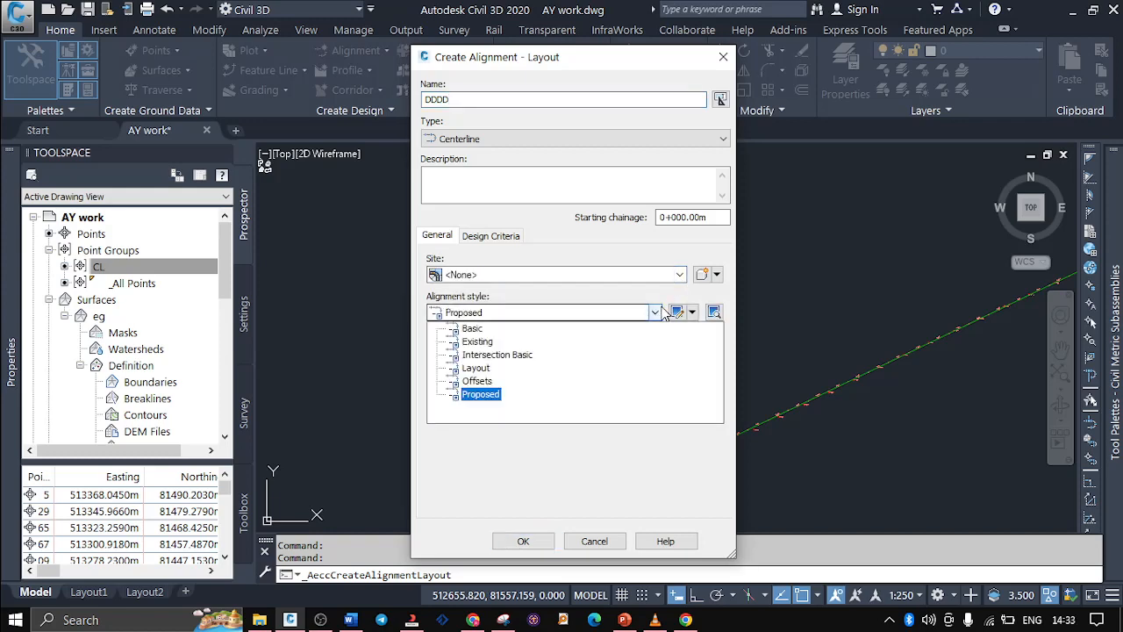
pyautogui.click(664, 314)
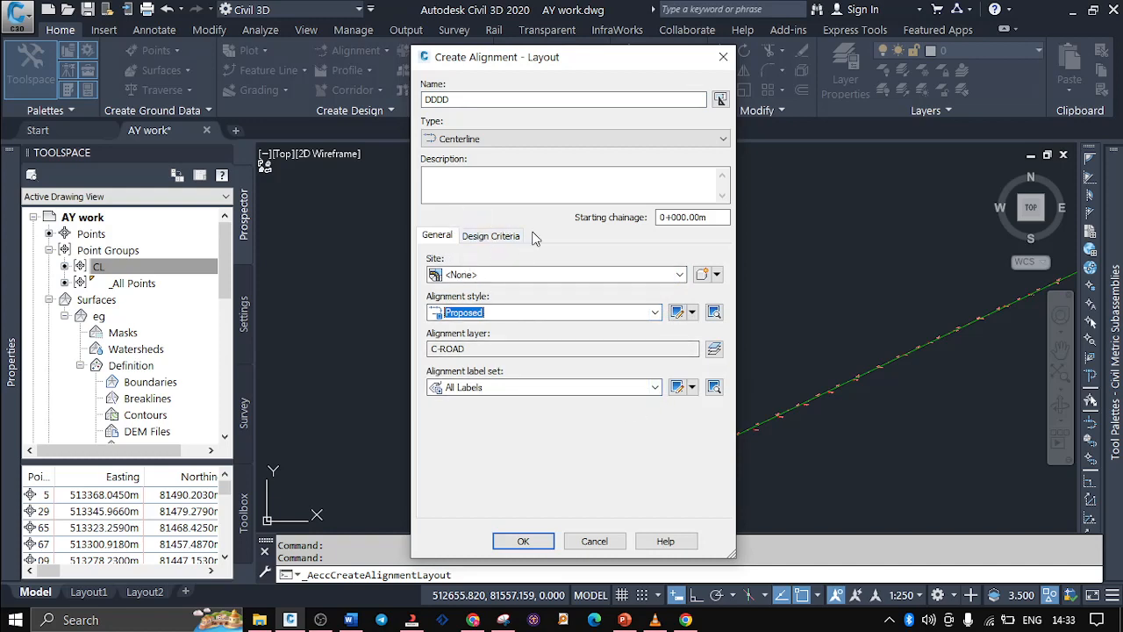
pyautogui.click(494, 237)
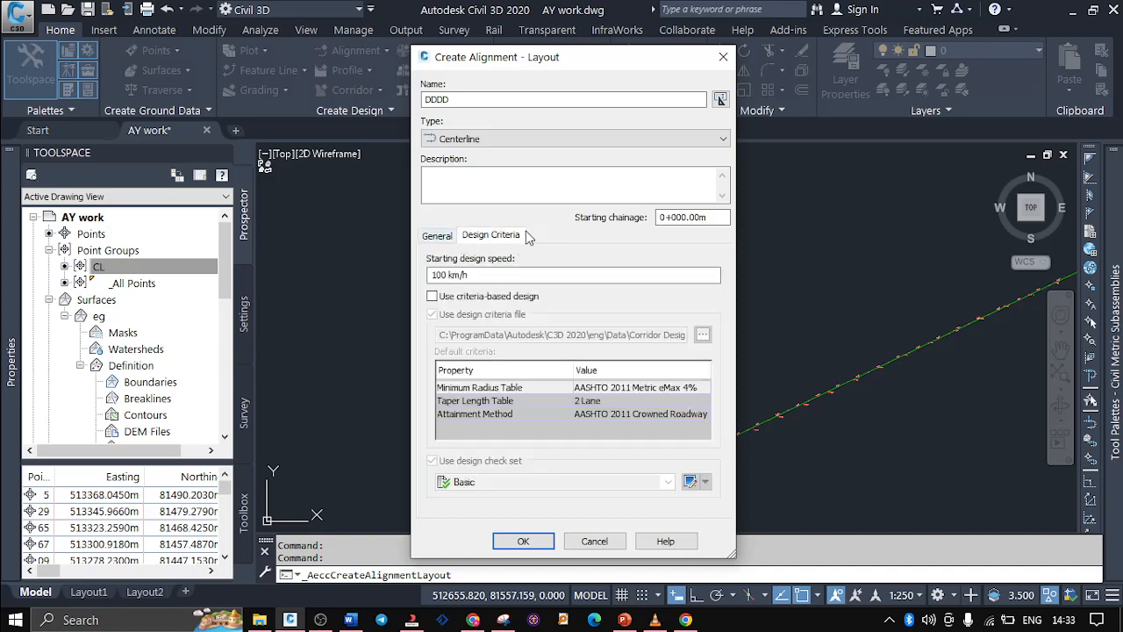
pyautogui.click(439, 237)
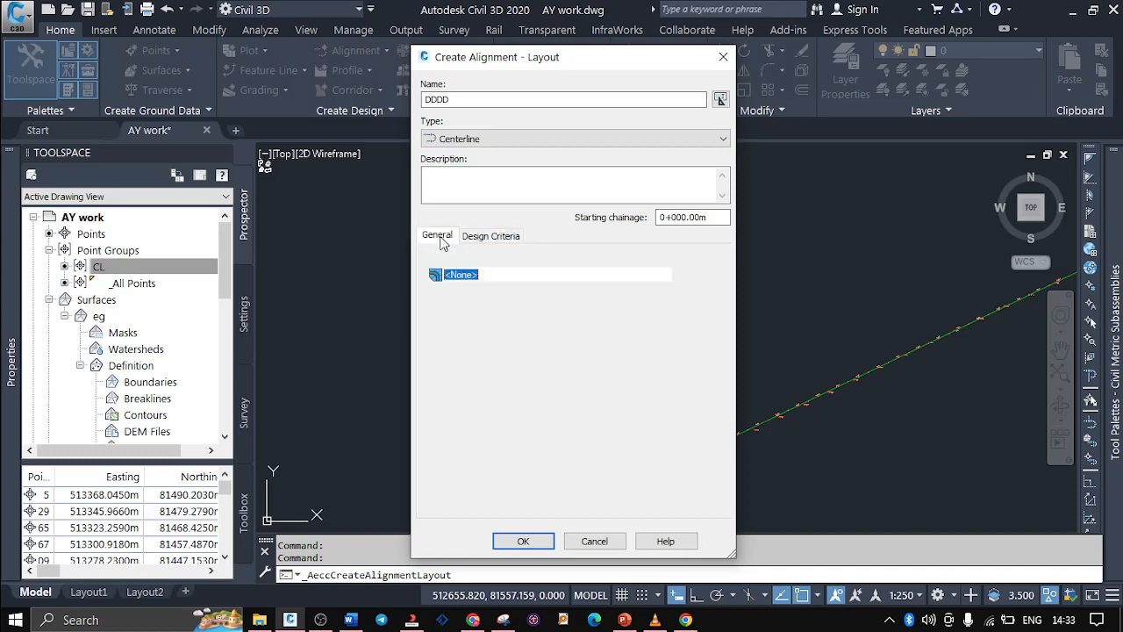
pyautogui.click(523, 541)
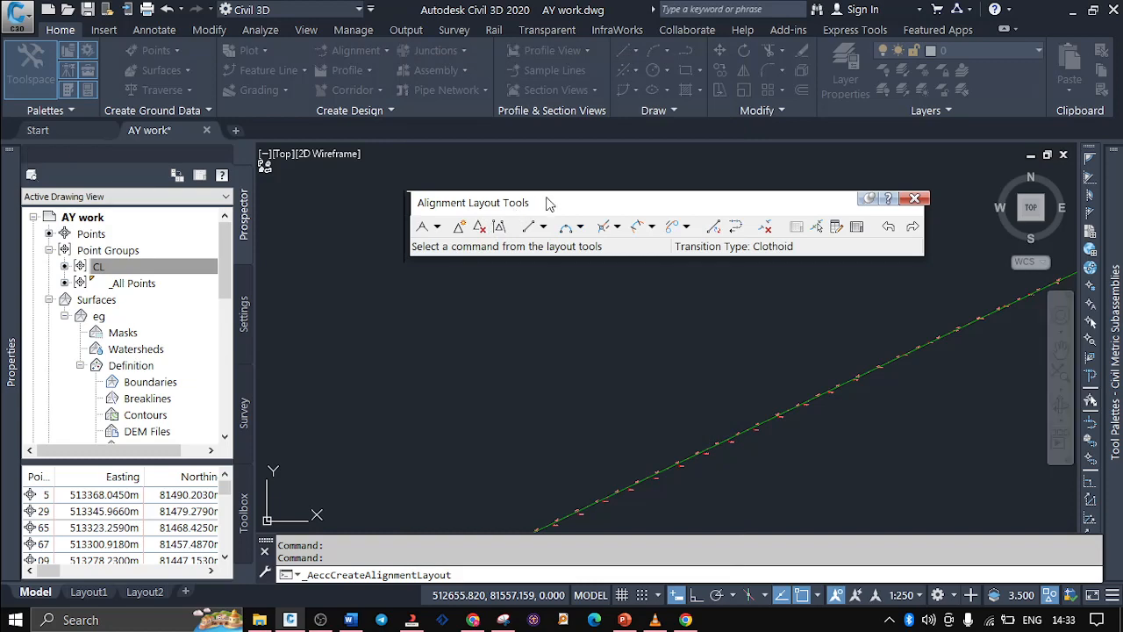
# Lay out a zigzag of three straights for DDDD with Straight-Straight (With curves), about 140, 140 and 185 m long, in the empty area beside the ABC road alignment
pyautogui.moveTo(587, 210); pyautogui.dragTo(551, 188)
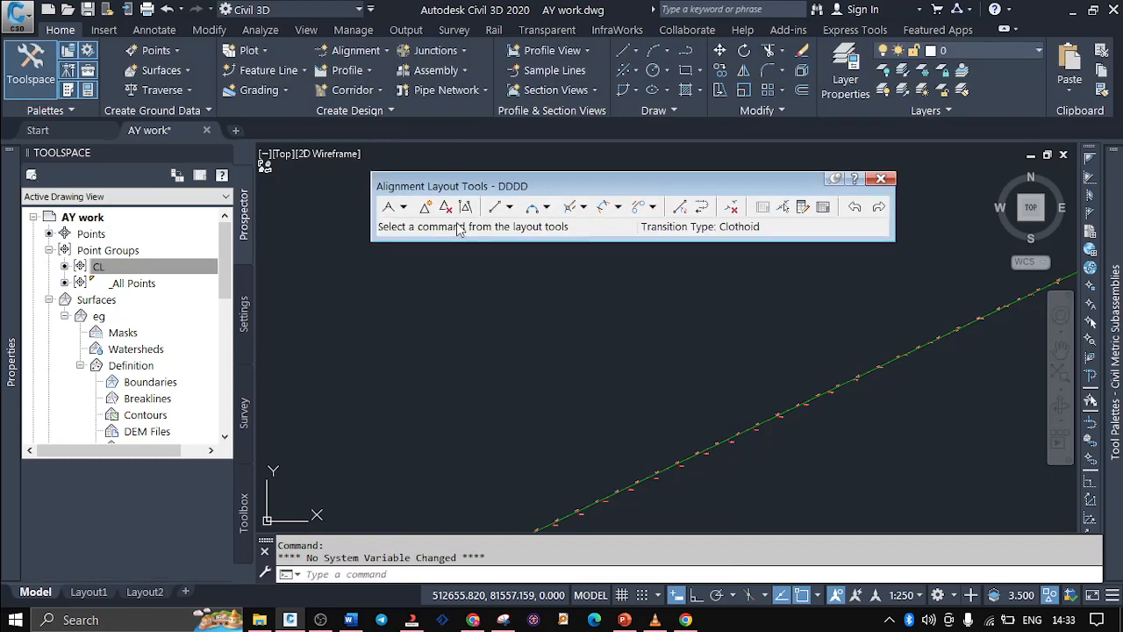
pyautogui.scroll(-4, 722, 466)
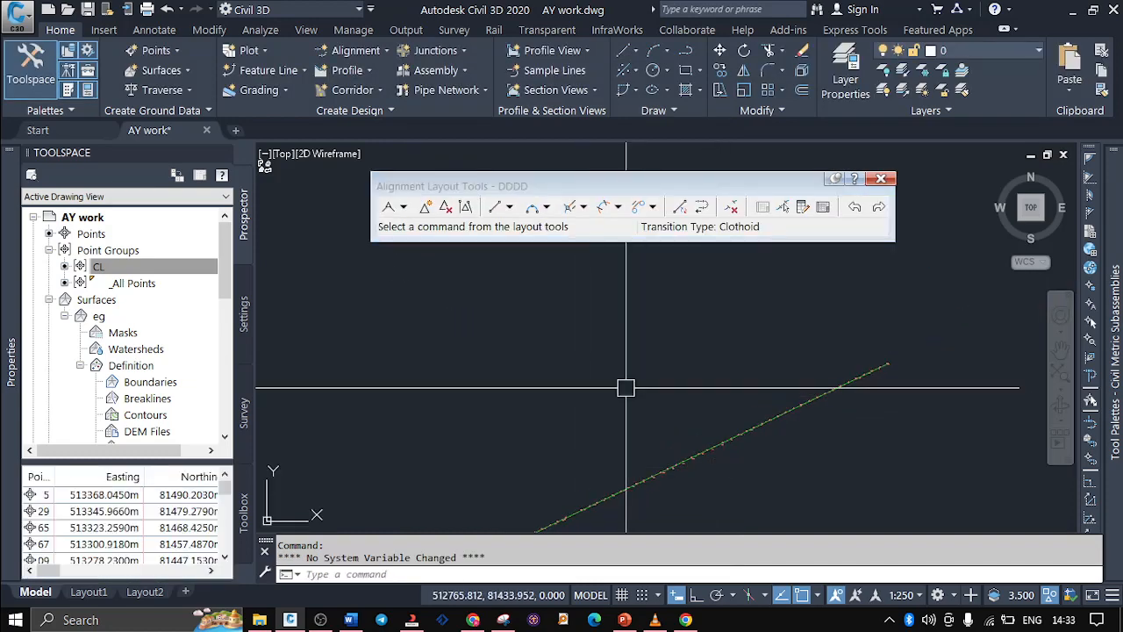
pyautogui.scroll(4, 626, 387)
pyautogui.scroll(-3, 667, 395)
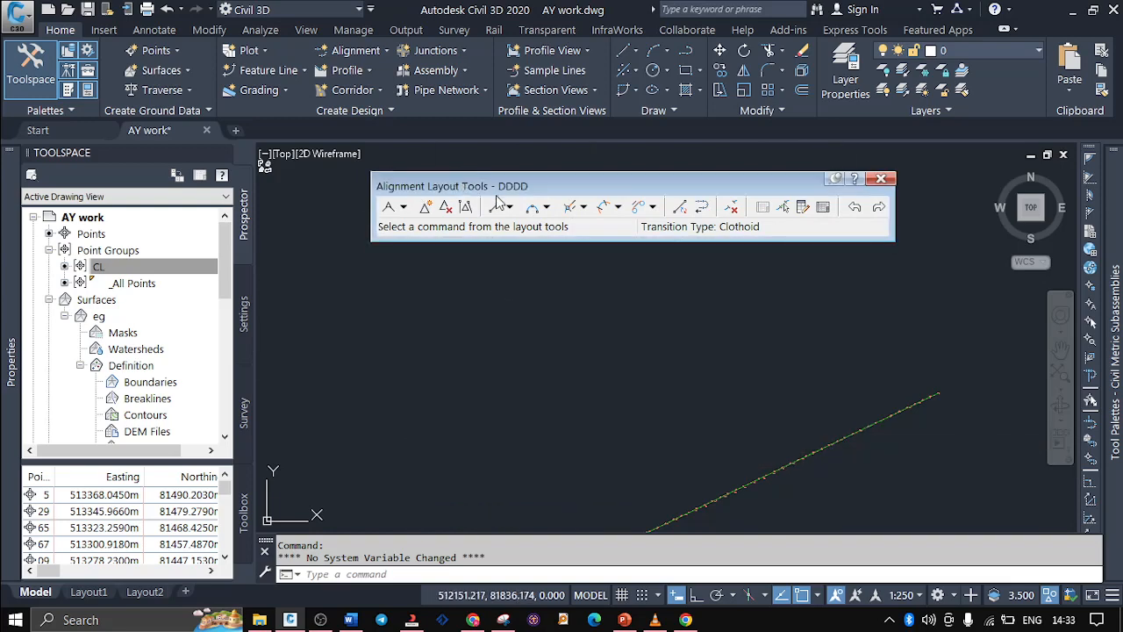
pyautogui.click(402, 208)
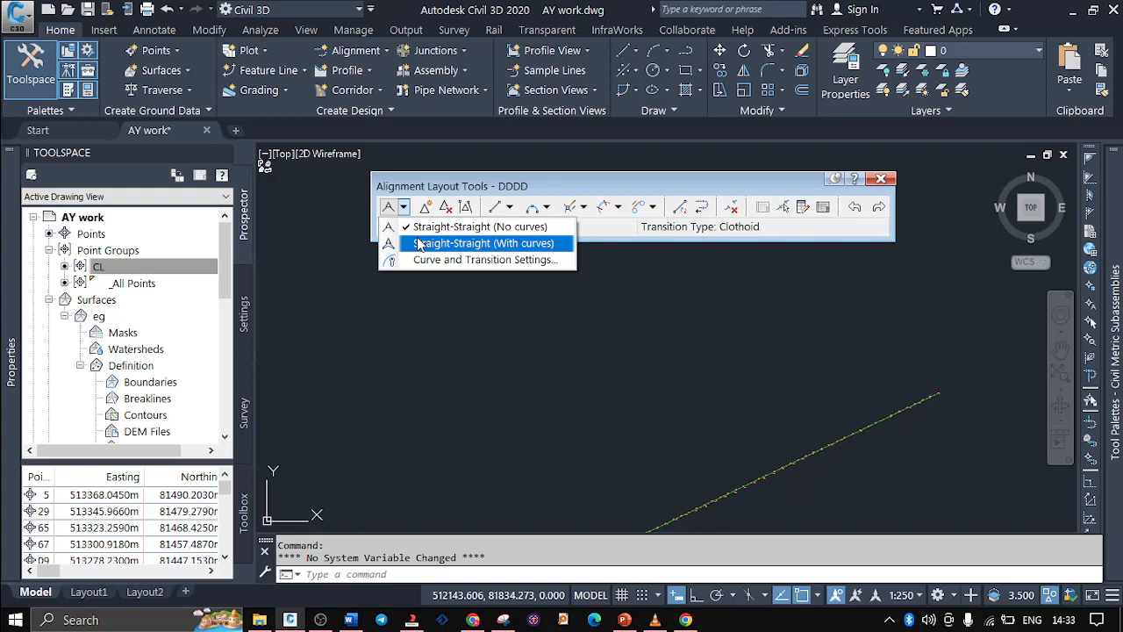
pyautogui.click(424, 245)
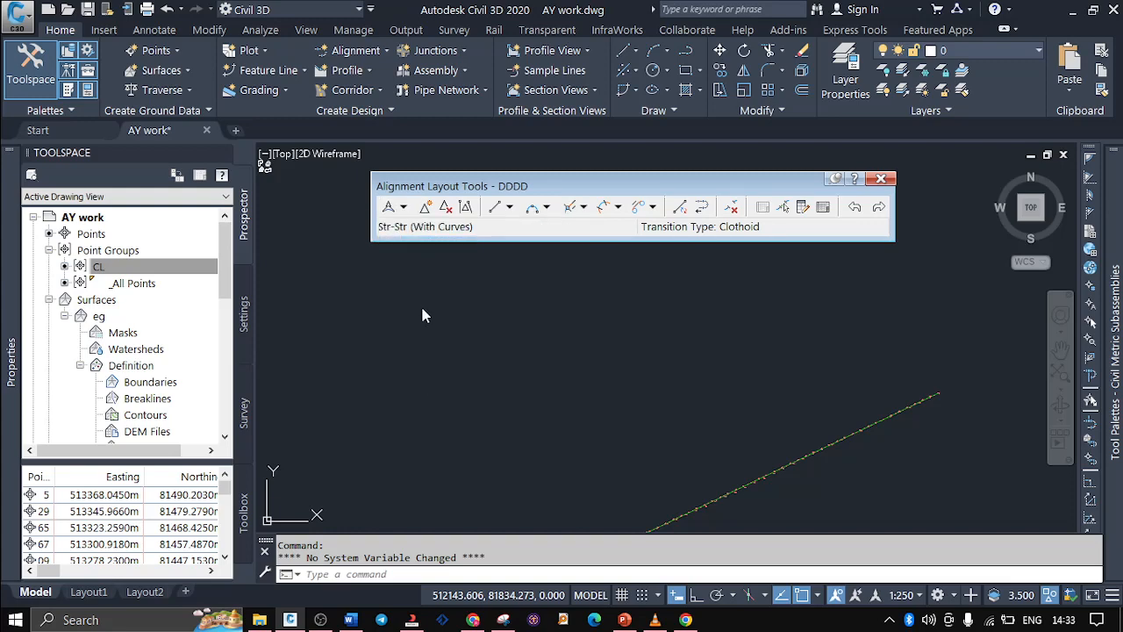
pyautogui.click(389, 418)
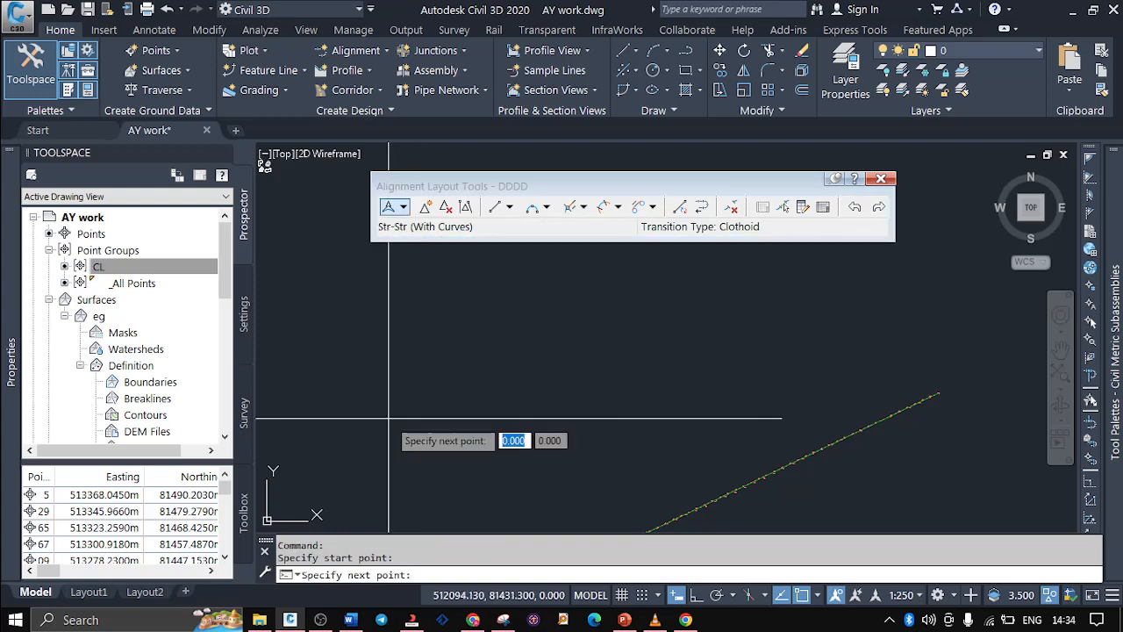
pyautogui.click(417, 367)
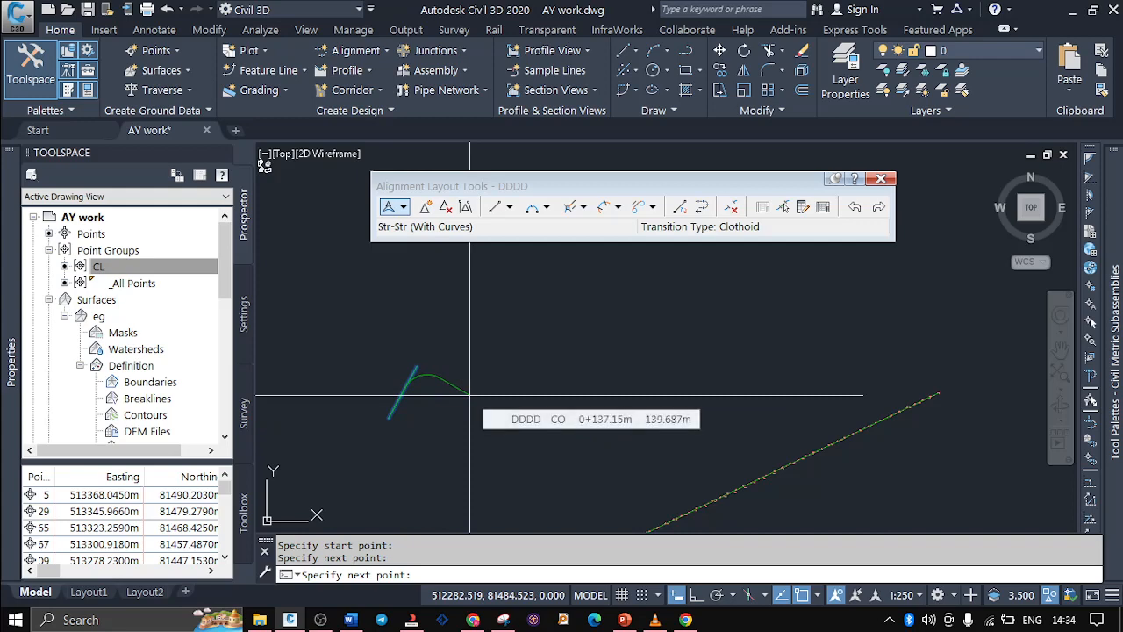
pyautogui.scroll(4, 470, 395)
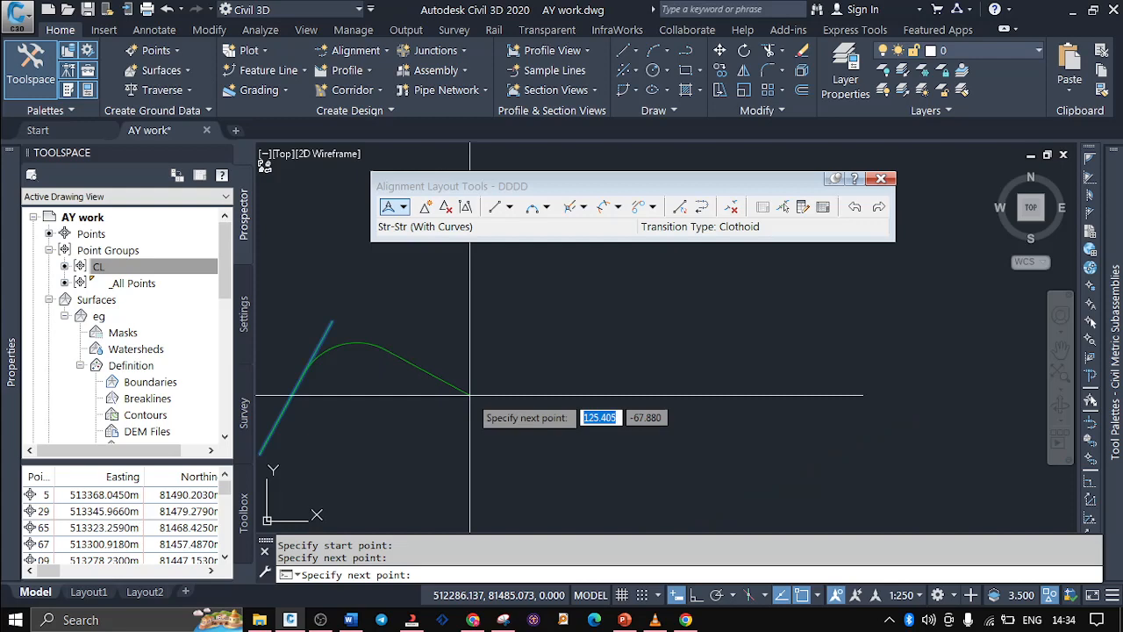
pyautogui.click(469, 394)
pyautogui.scroll(-4, 469, 395)
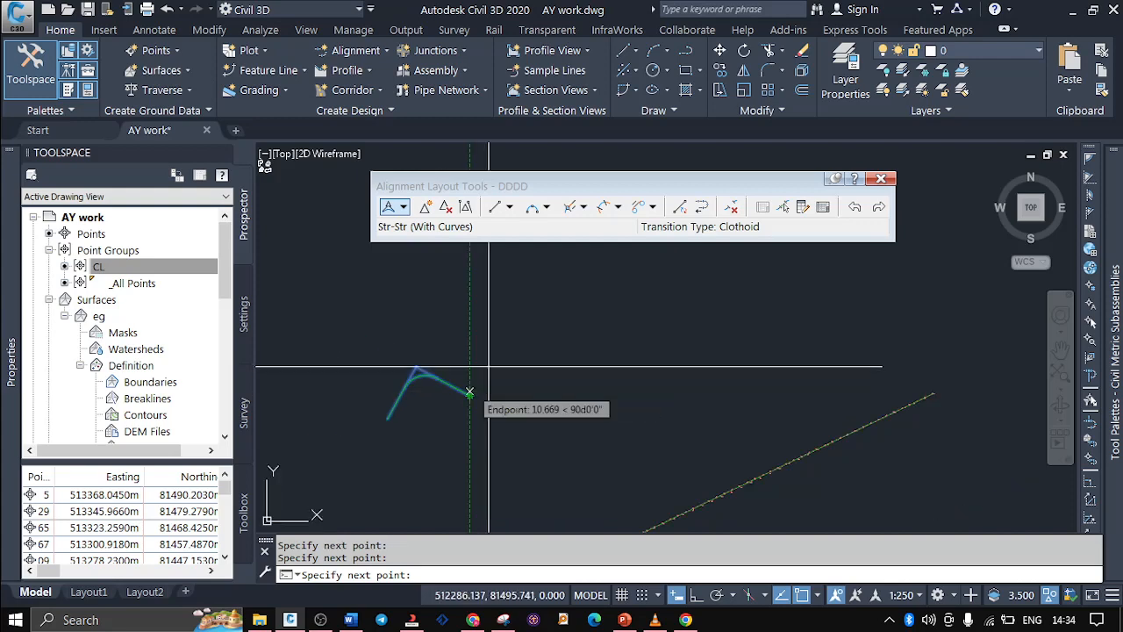
pyautogui.click(483, 316)
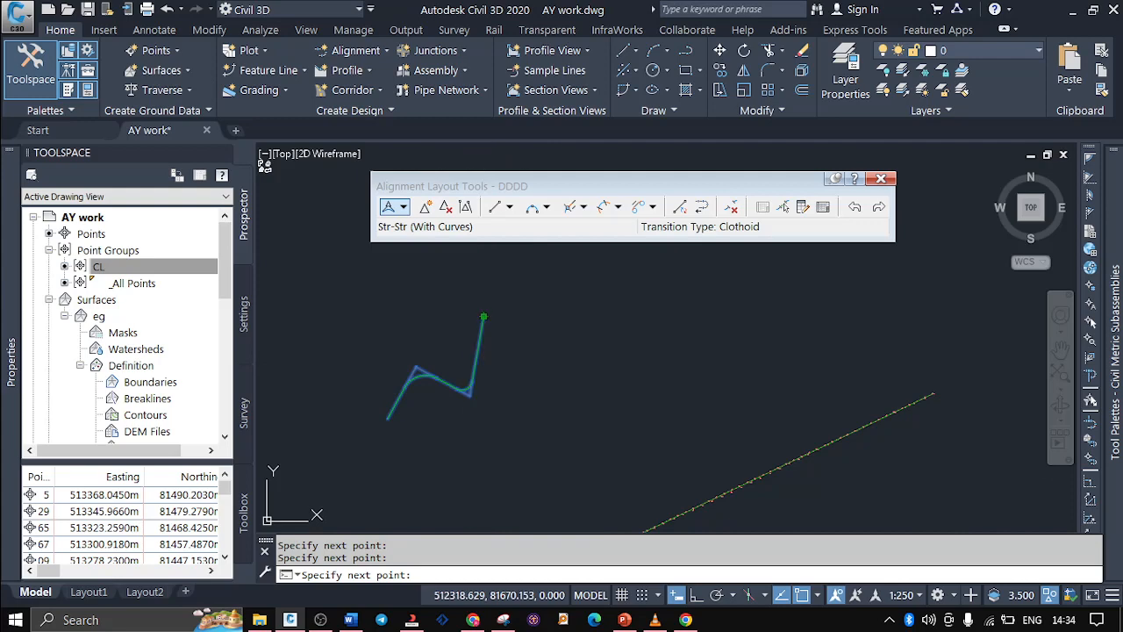
pyautogui.press('Return')
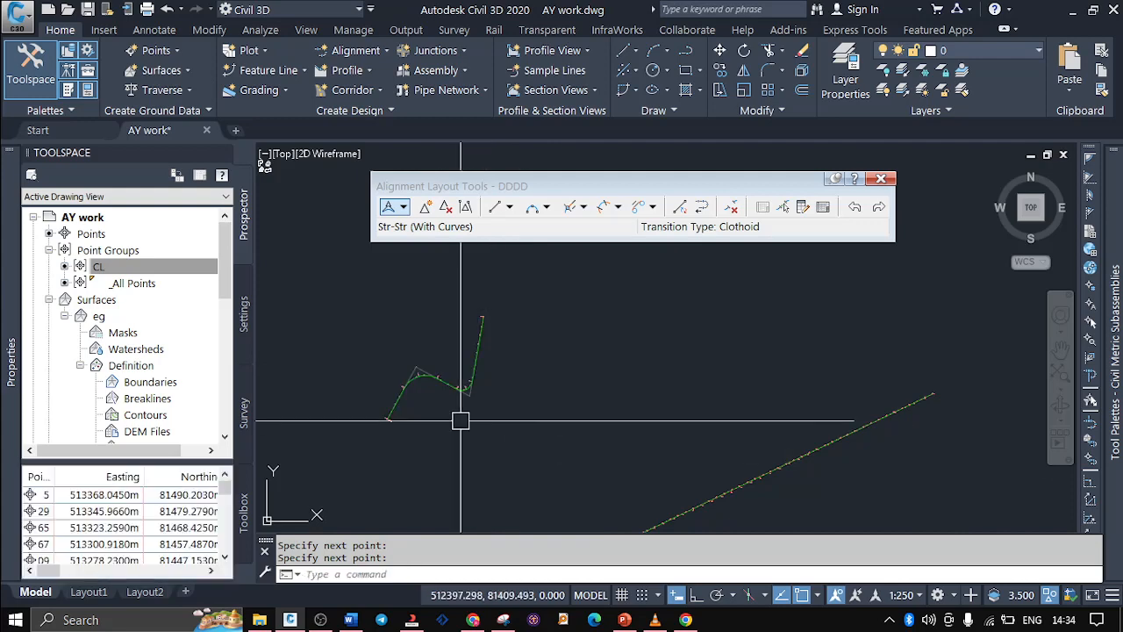
# Lay out a second zigzag of three connected straights with Straight-Straight (No curves), just east of the curved one
pyautogui.scroll(4, 406, 369)
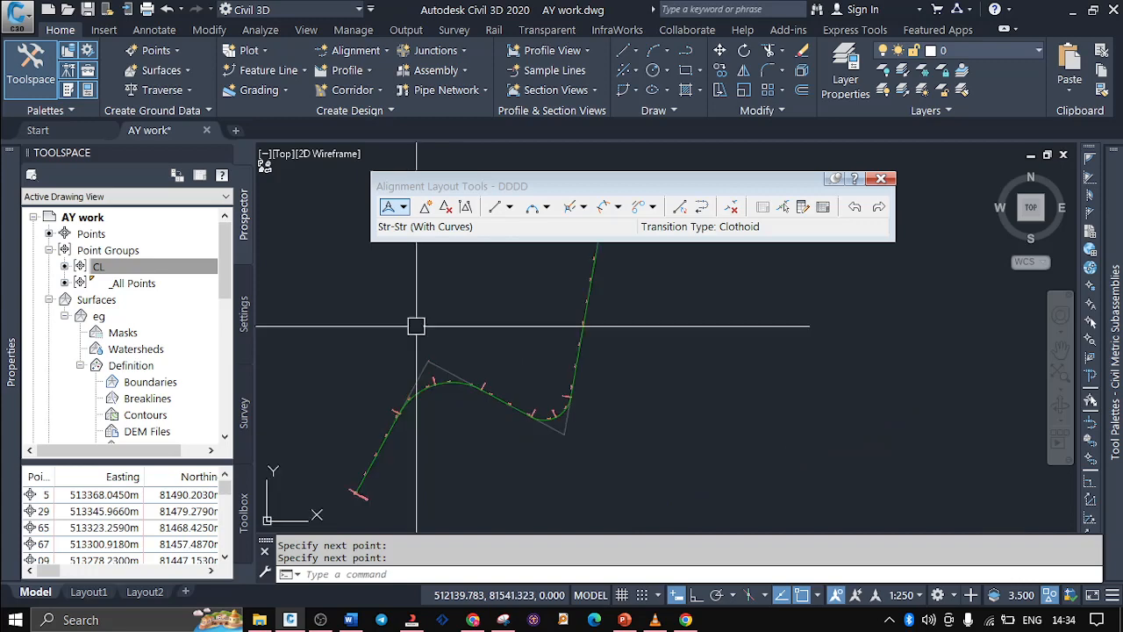
pyautogui.click(402, 208)
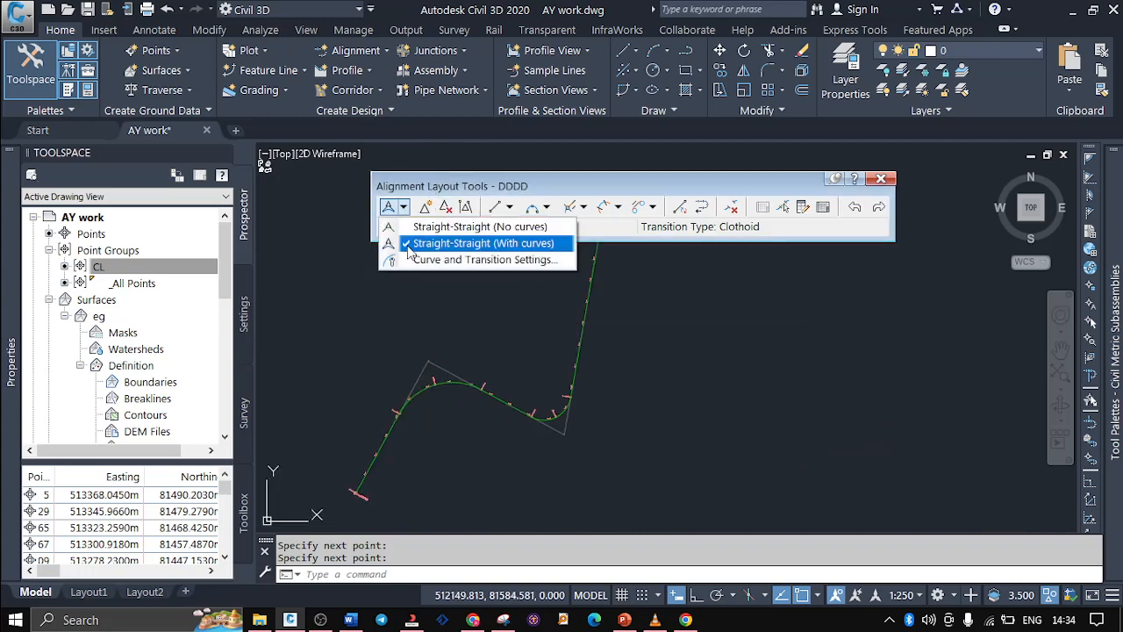
pyautogui.click(465, 228)
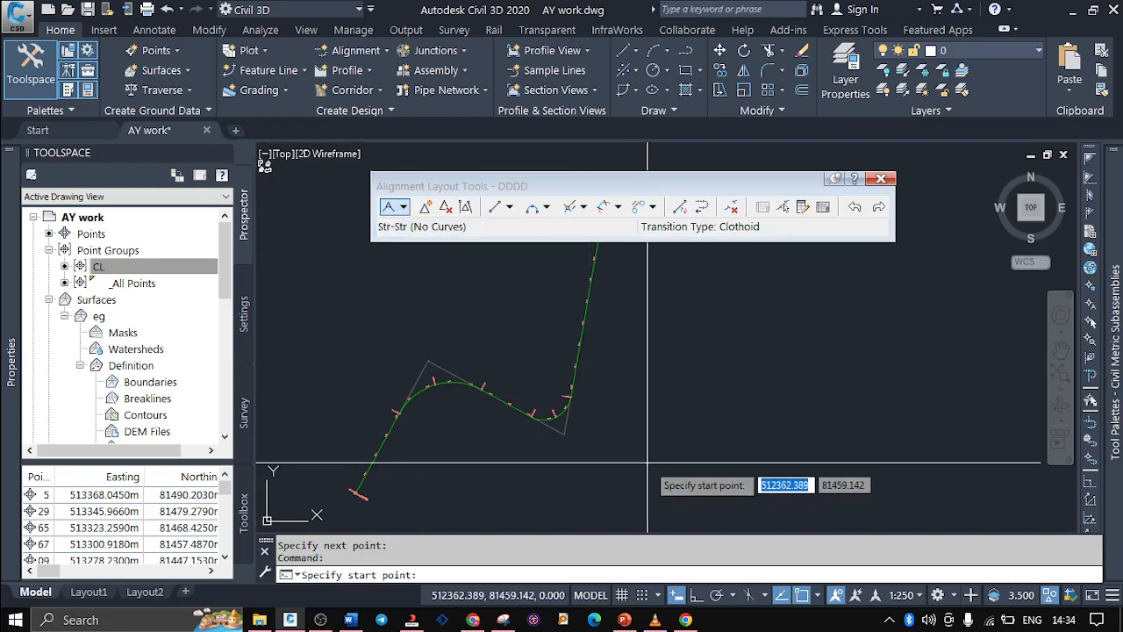
pyautogui.click(740, 380)
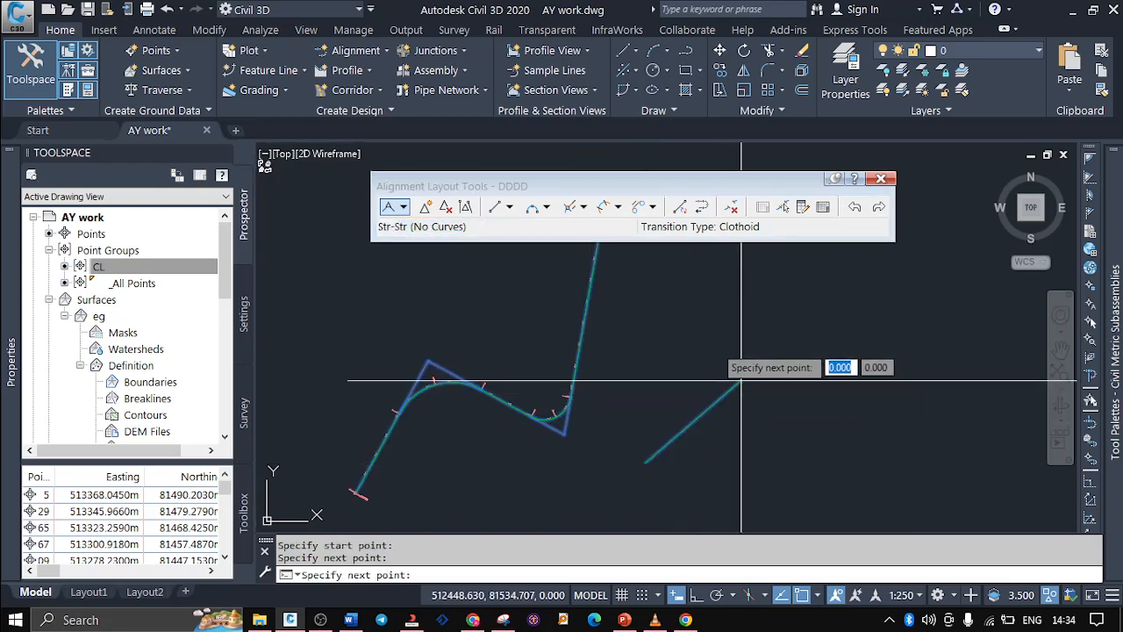
pyautogui.click(689, 302)
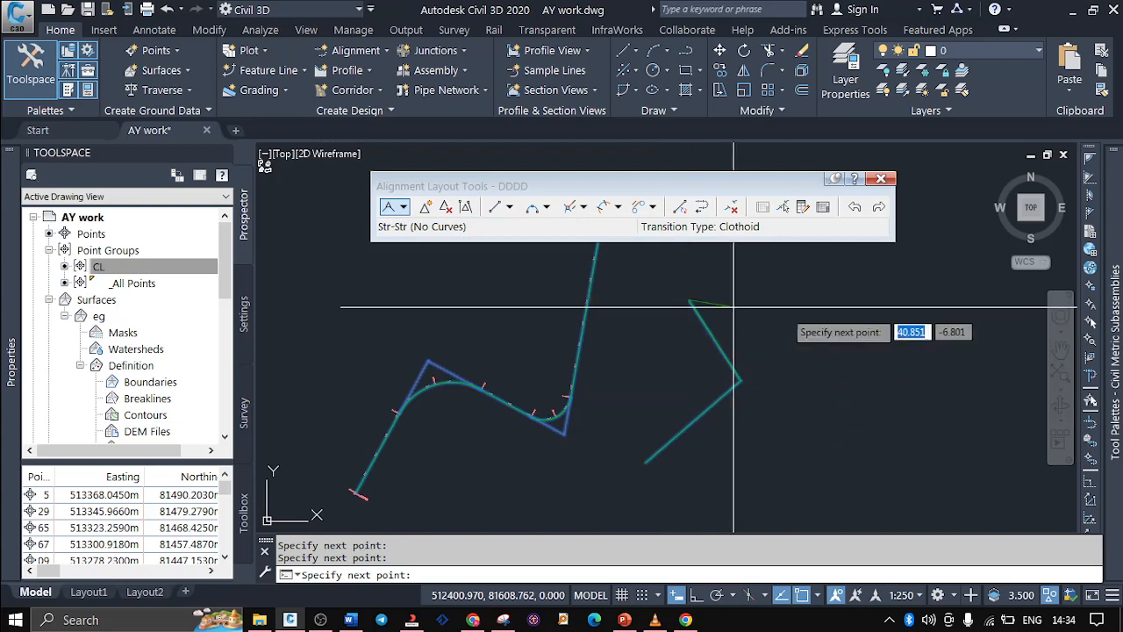
pyautogui.click(797, 299)
pyautogui.press('Return')
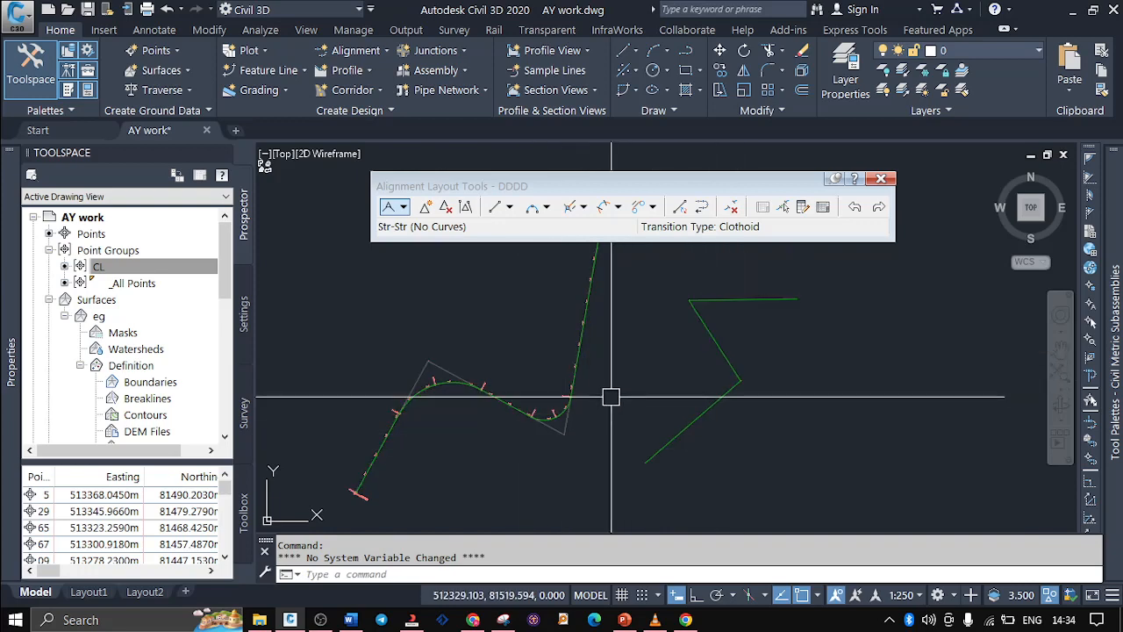
# Round the first corner of the curveless zigzag with a Free Curve Fillet (Between two elements, through point), passing just inside the corner
pyautogui.click(403, 206)
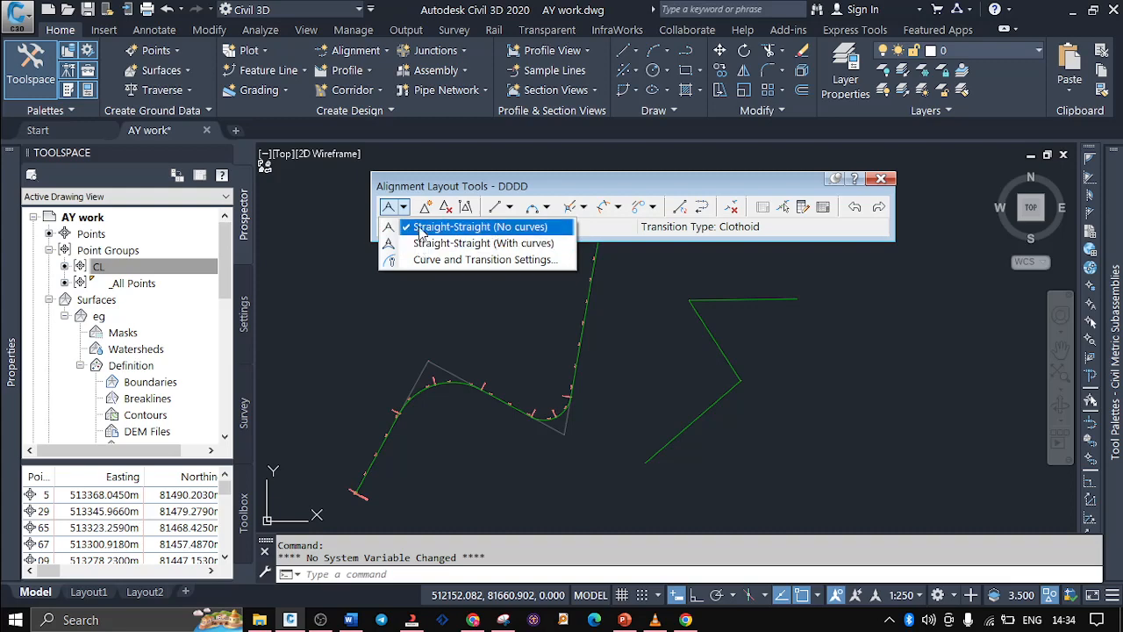
pyautogui.click(423, 298)
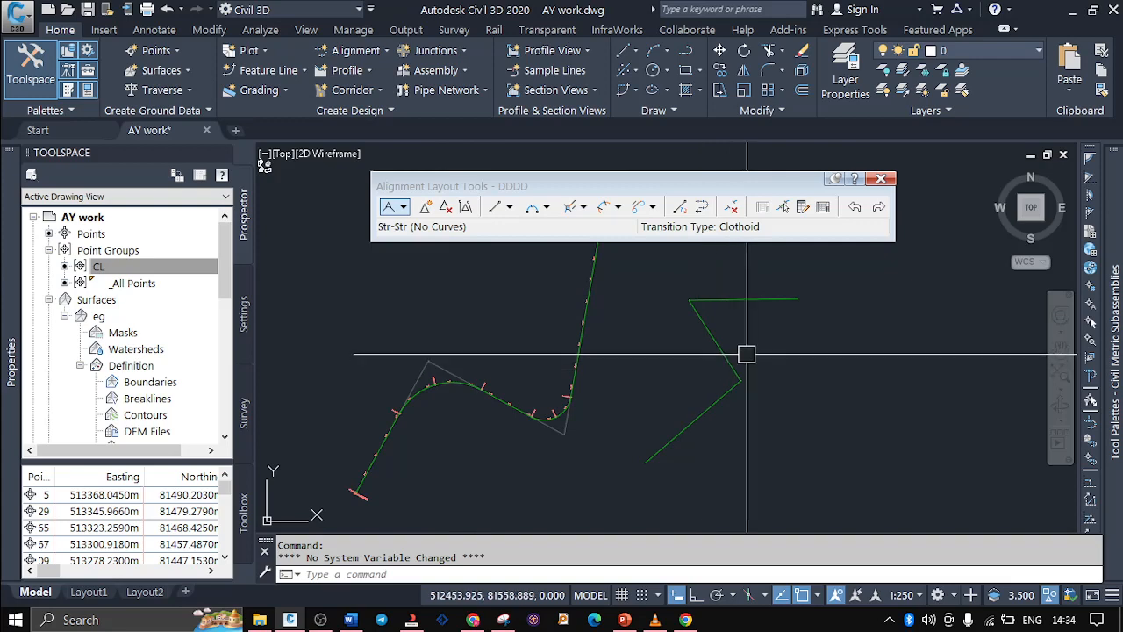
pyautogui.click(546, 208)
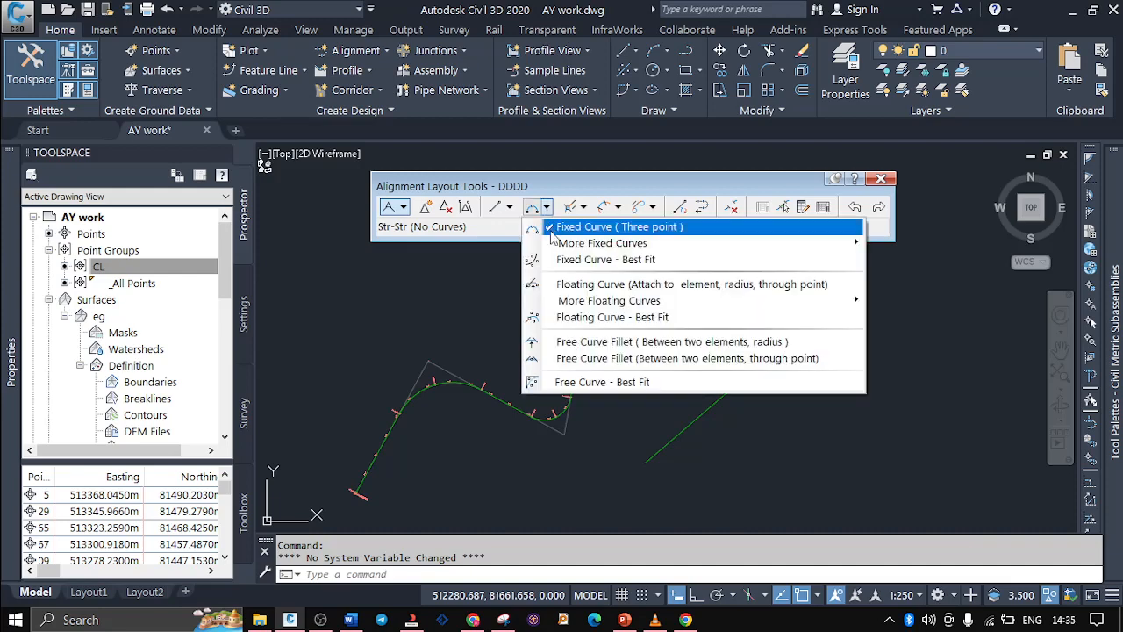
pyautogui.click(577, 359)
pyautogui.scroll(2, 664, 370)
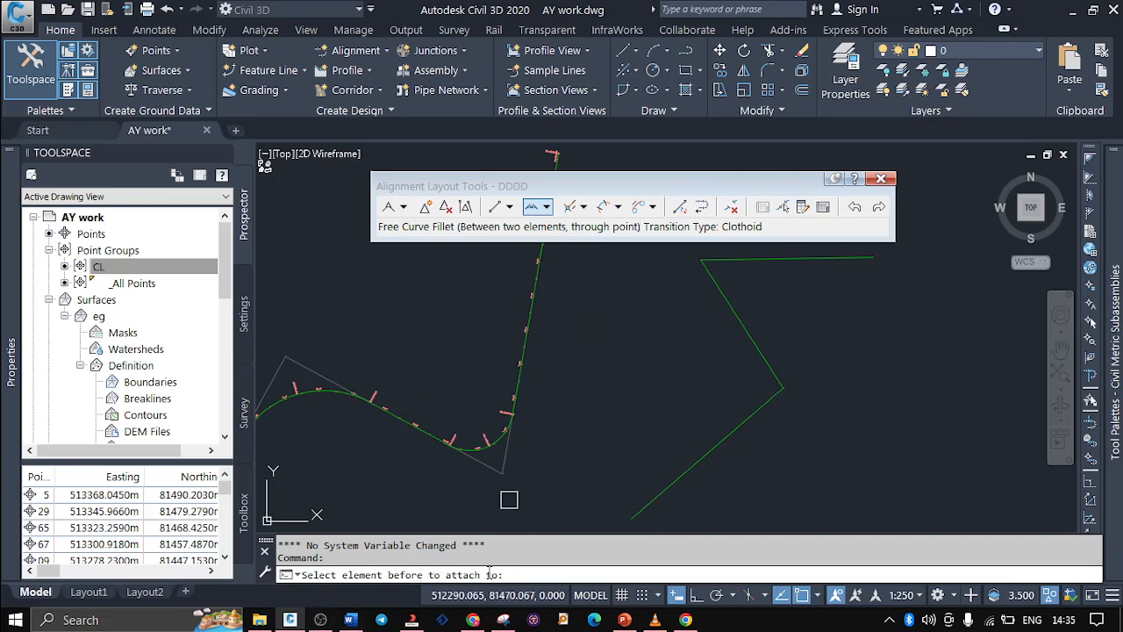
pyautogui.click(738, 419)
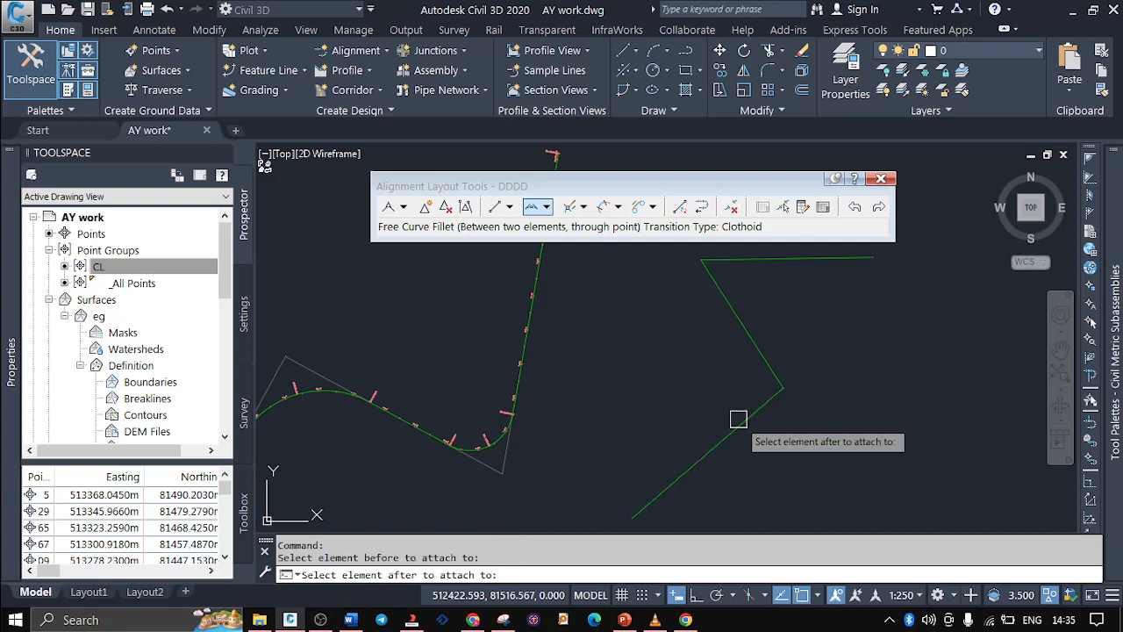
pyautogui.click(748, 345)
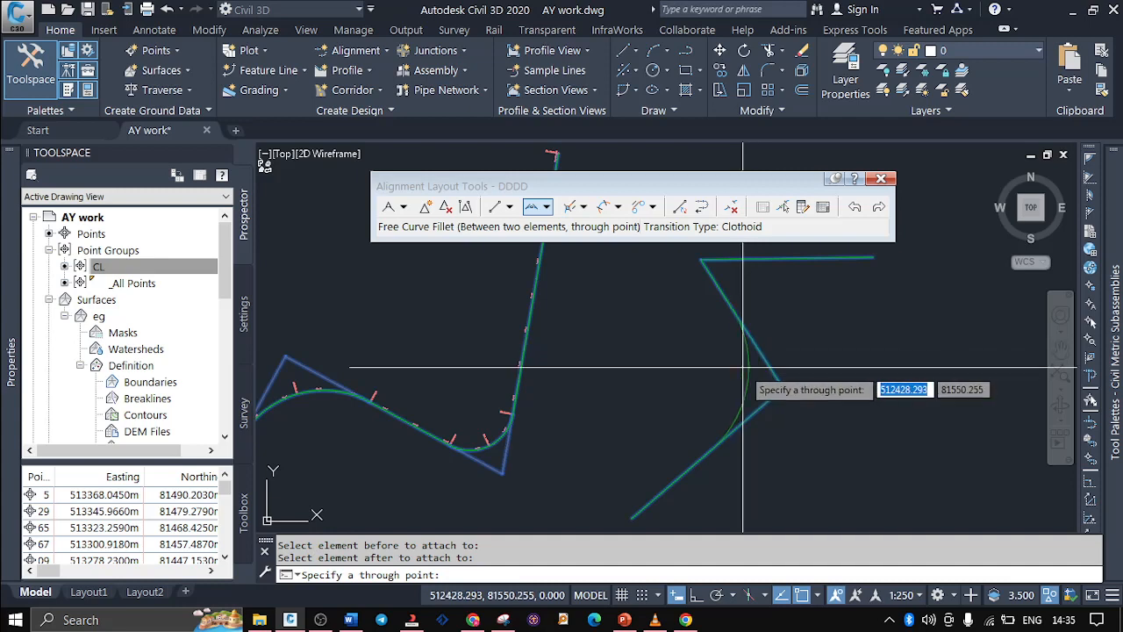
pyautogui.scroll(5, 752, 386)
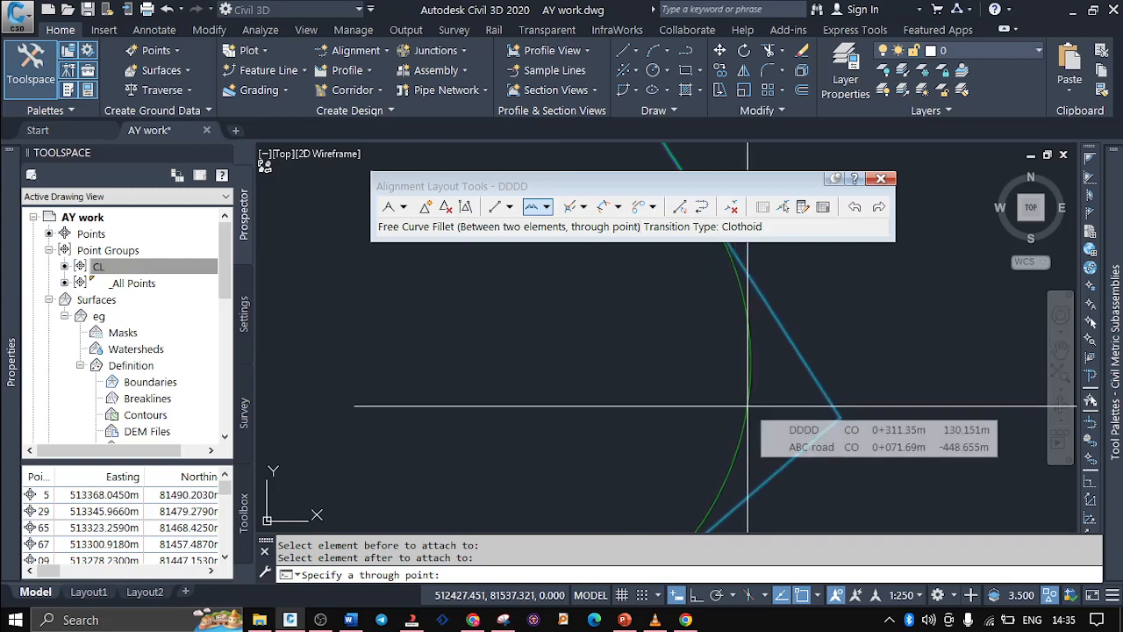
pyautogui.scroll(-4, 747, 405)
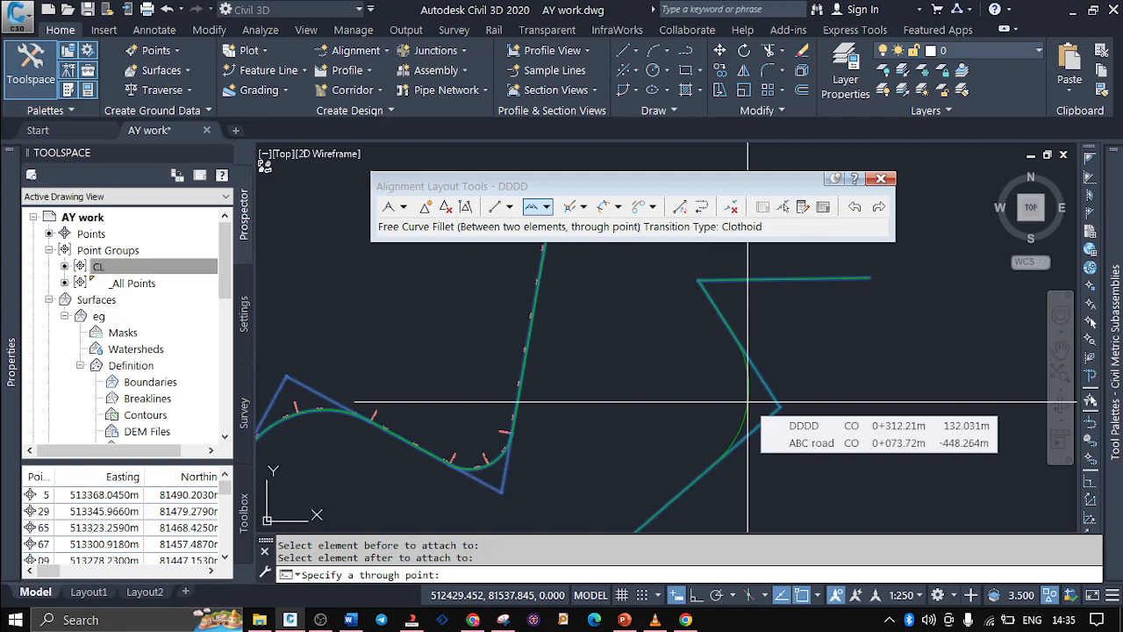
pyautogui.click(747, 403)
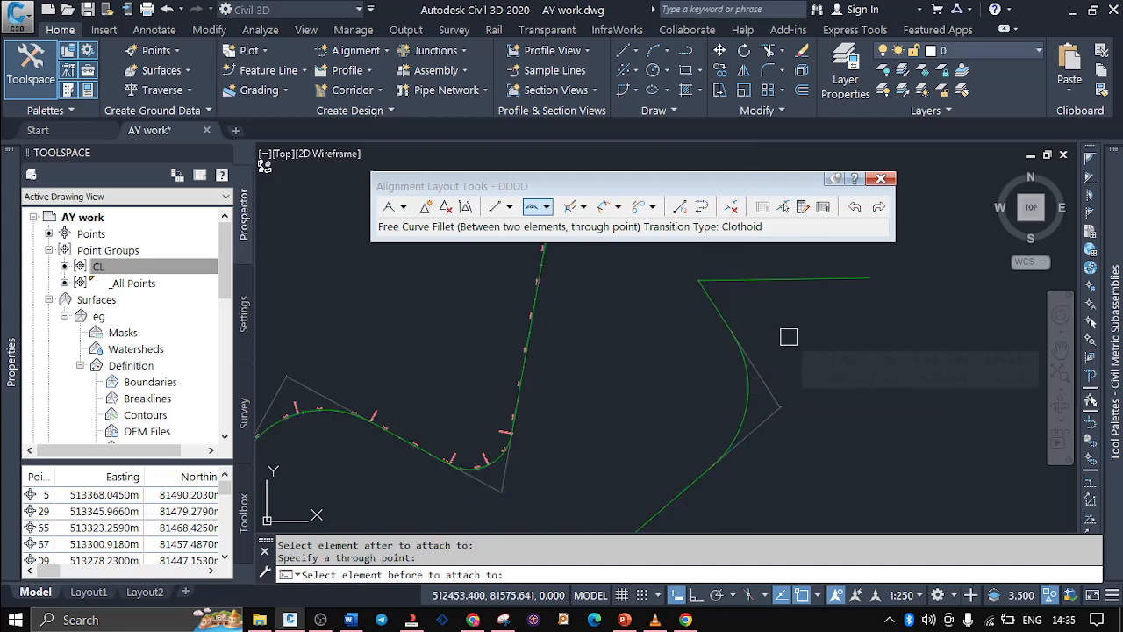
# Add a through-point fillet curve between the second and third straights at the remaining sharp corner and end the fillet command
pyautogui.click(712, 303)
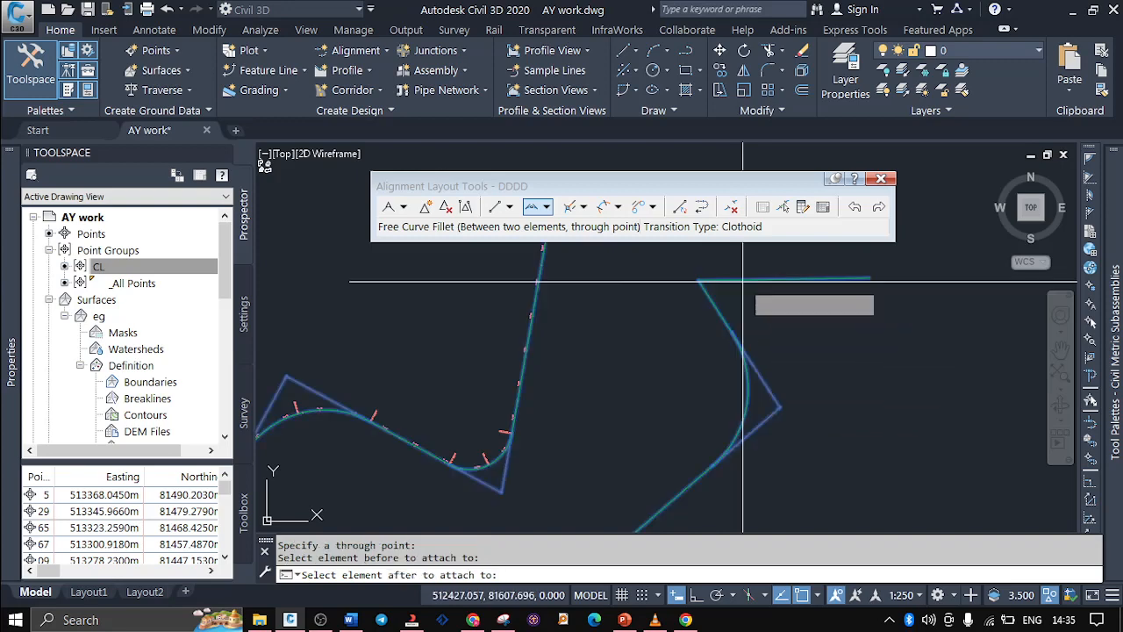
pyautogui.click(743, 282)
pyautogui.scroll(4, 743, 294)
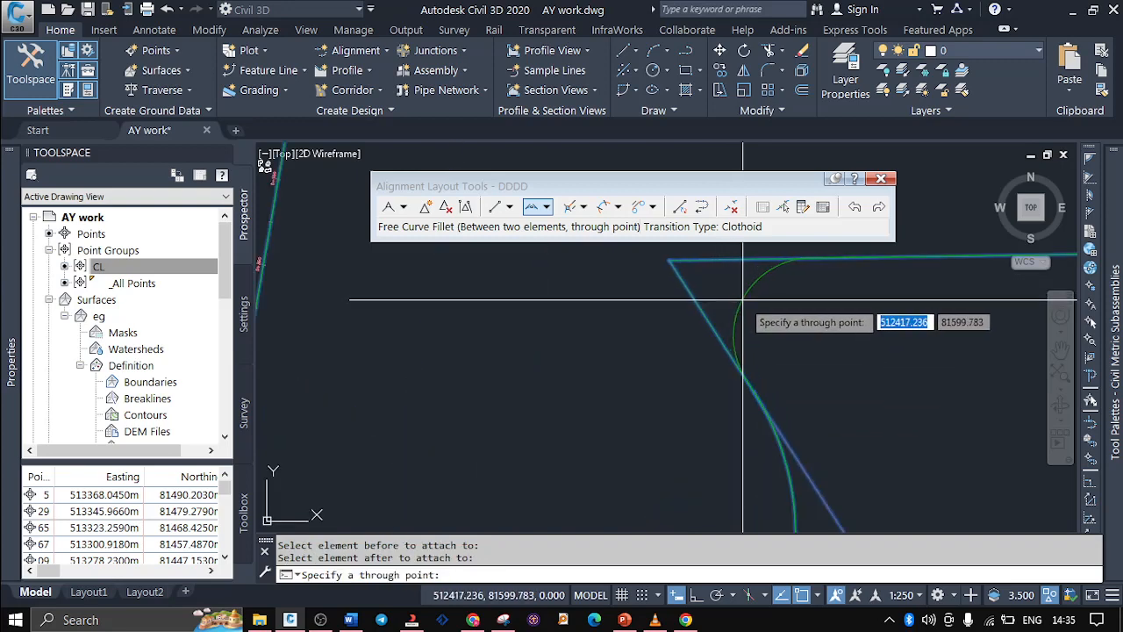
pyautogui.click(744, 299)
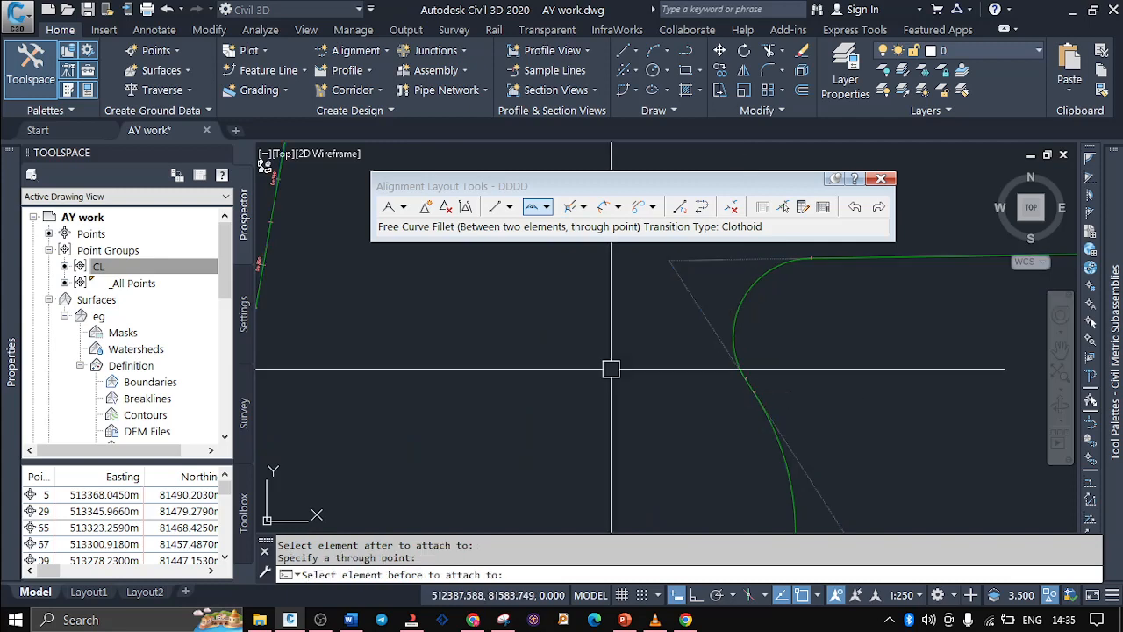
pyautogui.press('Return')
pyautogui.scroll(-5, 611, 368)
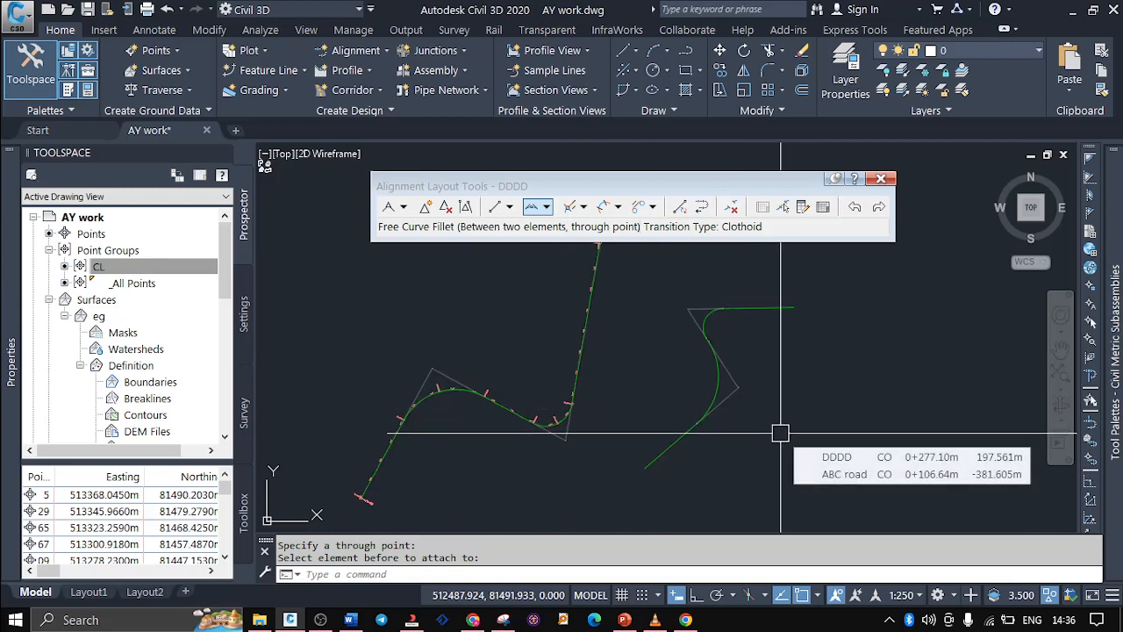
# Draw a Fixed Straight (Two points) rising to the north-east in the empty area east of the two DDDD zigzags
pyautogui.scroll(-2, 556, 456)
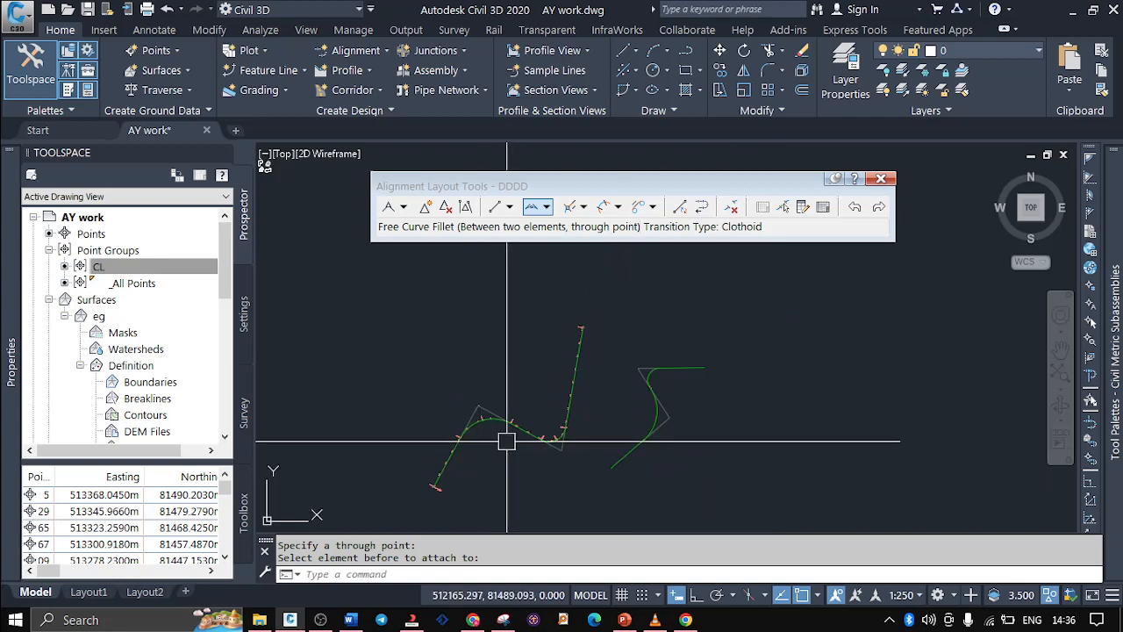
pyautogui.scroll(5, 638, 378)
pyautogui.scroll(-5, 432, 394)
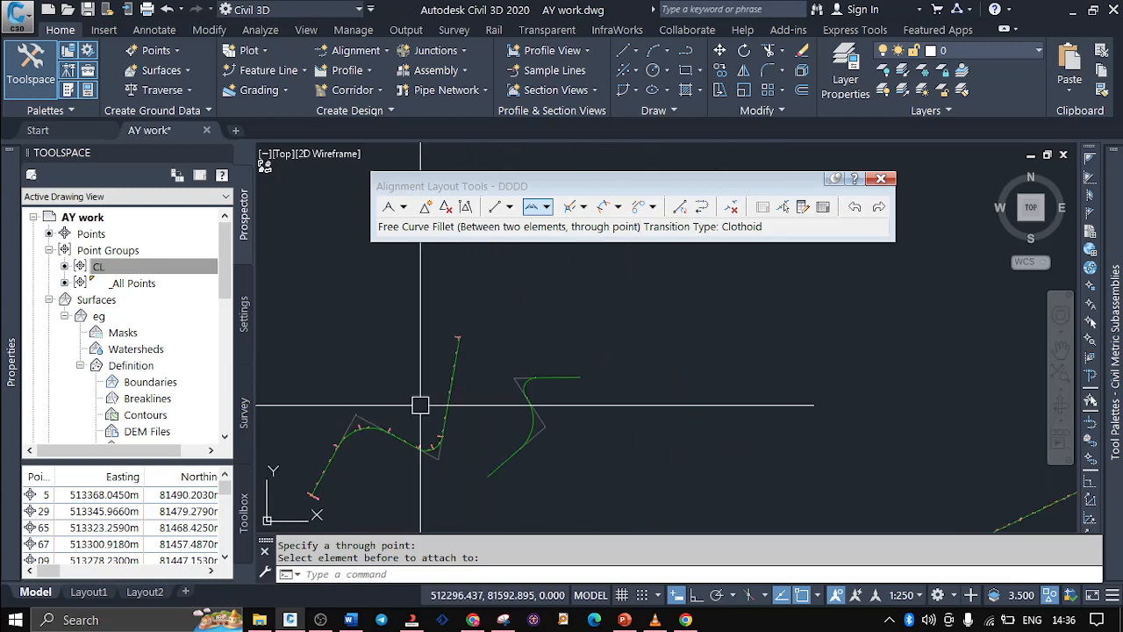
pyautogui.scroll(-2, 521, 411)
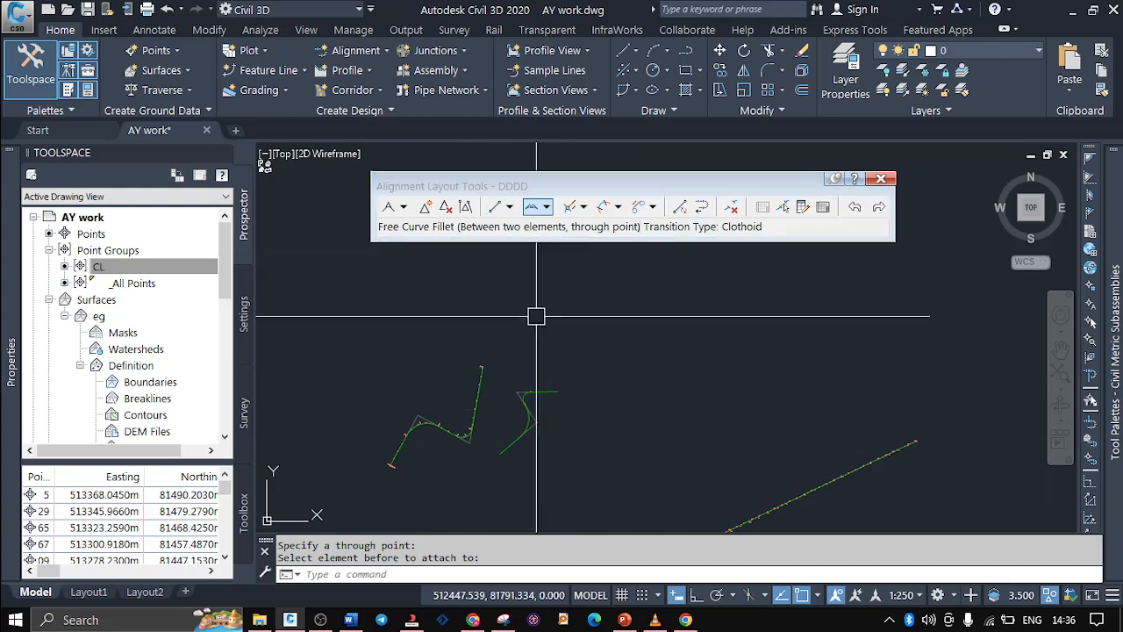
pyautogui.click(509, 207)
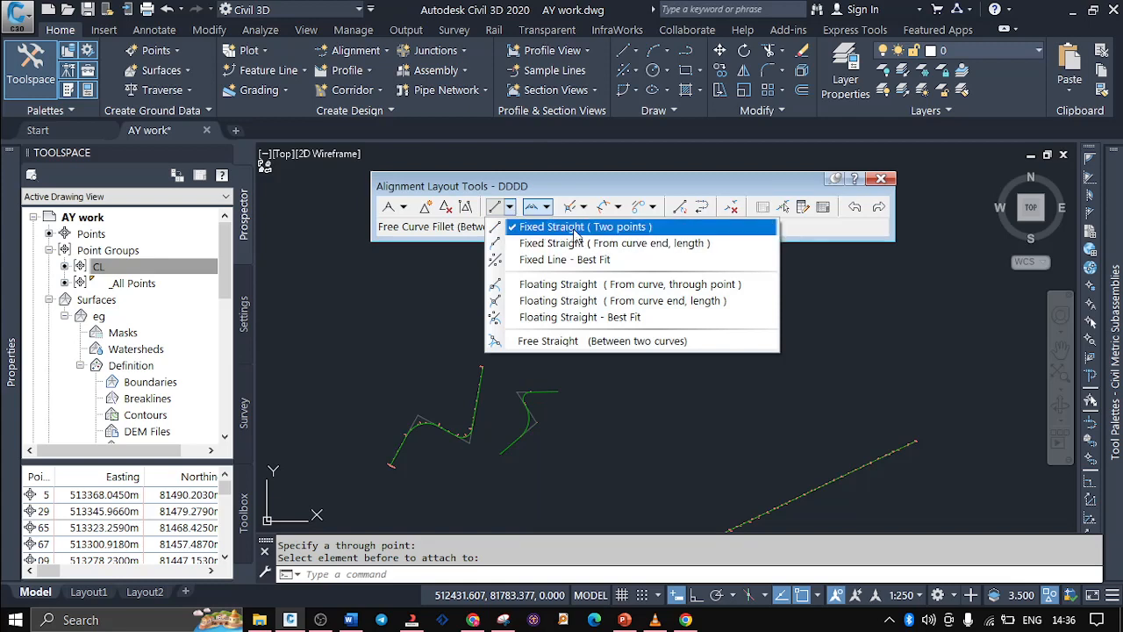
pyautogui.click(577, 230)
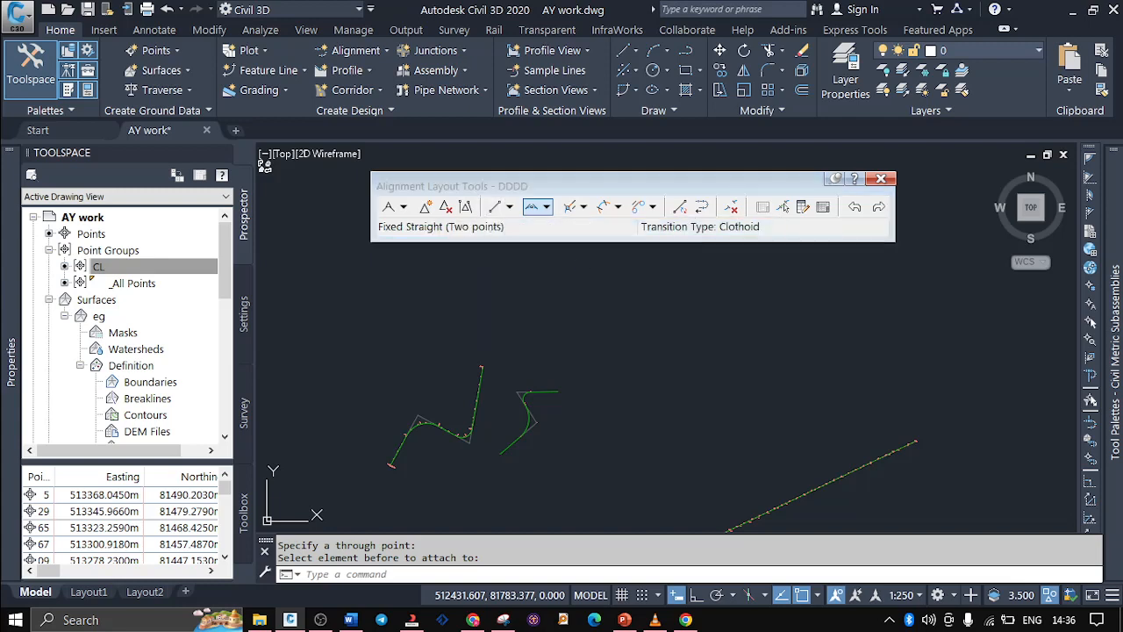
pyautogui.click(653, 392)
pyautogui.click(691, 342)
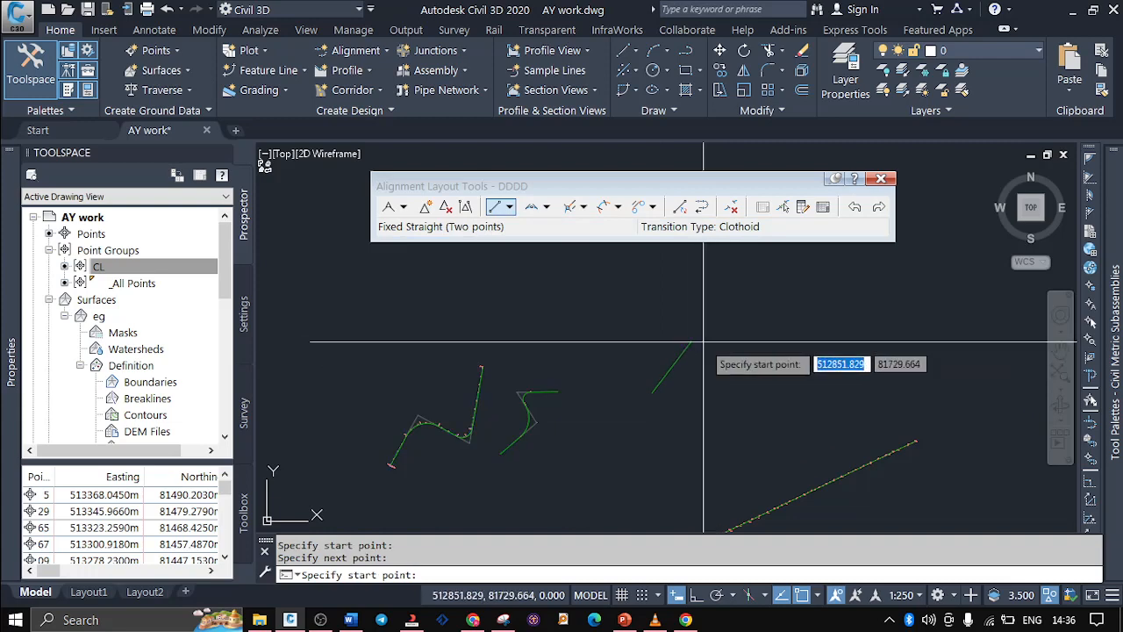
# Add a second, shorter fixed straight that rises north-west and crosses the first one just below its upper end
pyautogui.scroll(4, 697, 343)
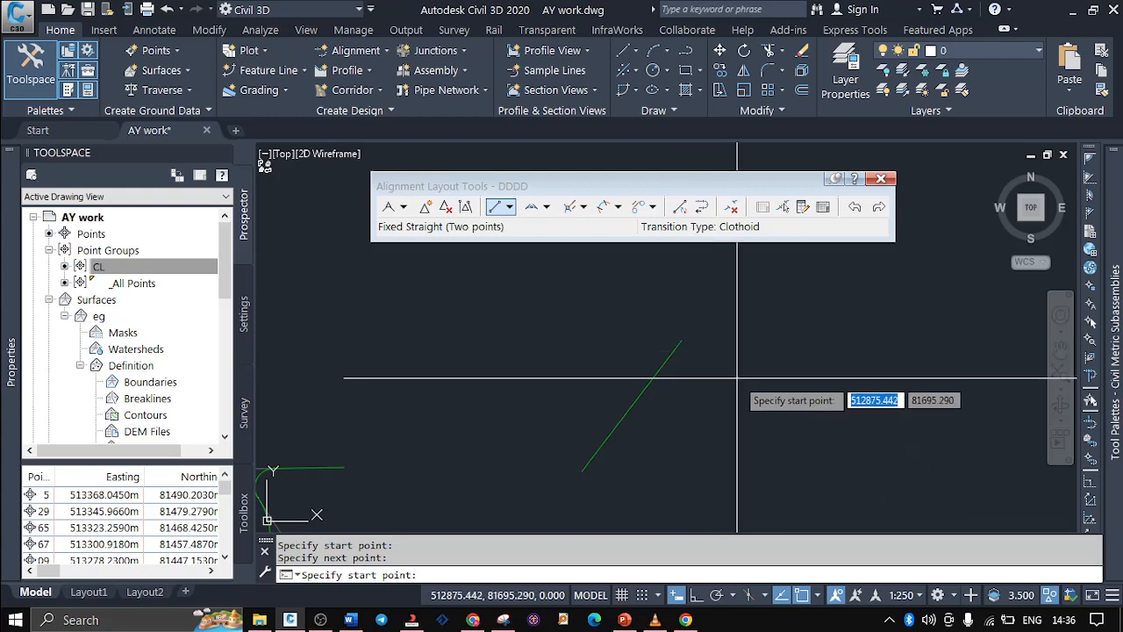
pyautogui.click(718, 413)
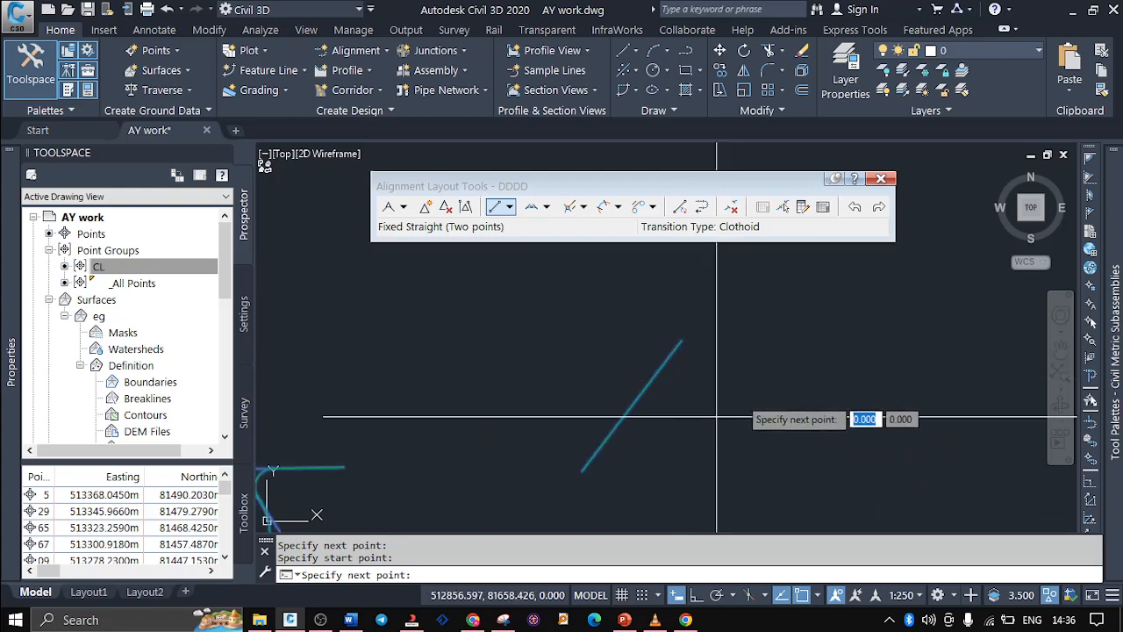
pyautogui.click(673, 342)
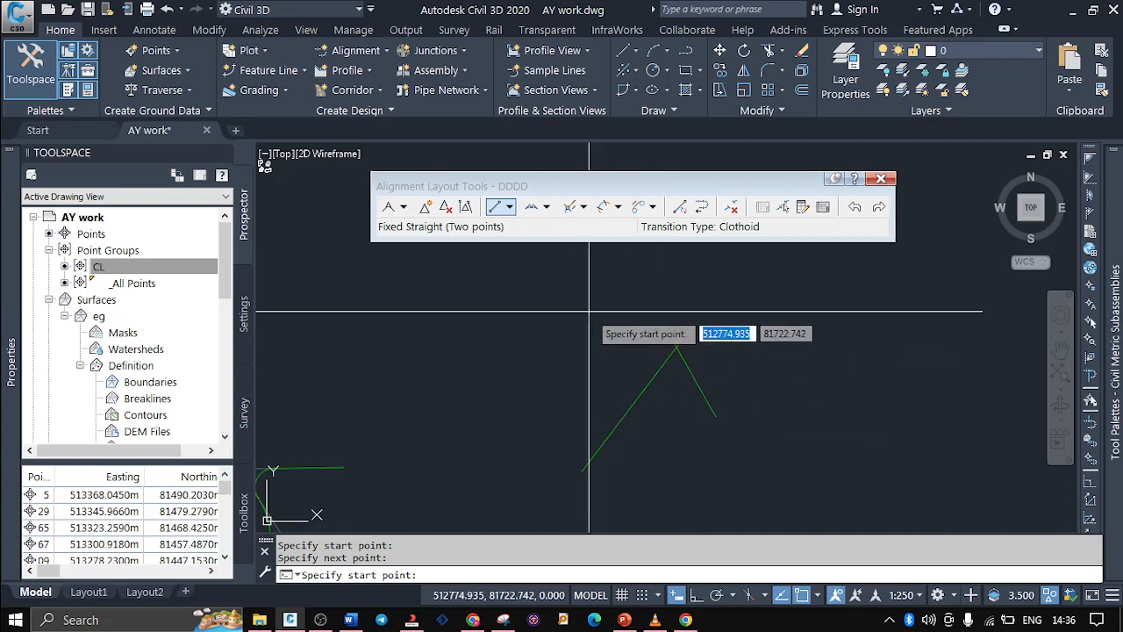
# Fillet the two crossing straights with a Free Curve Fillet (Between two elements, through point), passing just inside their intersection
pyautogui.click(546, 207)
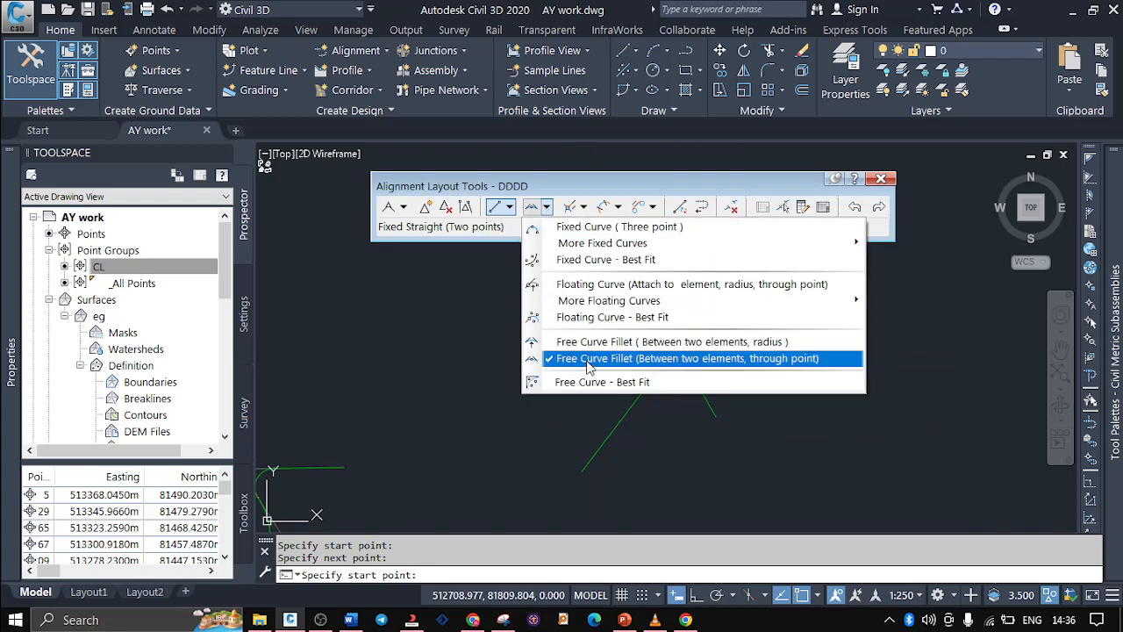
pyautogui.click(590, 358)
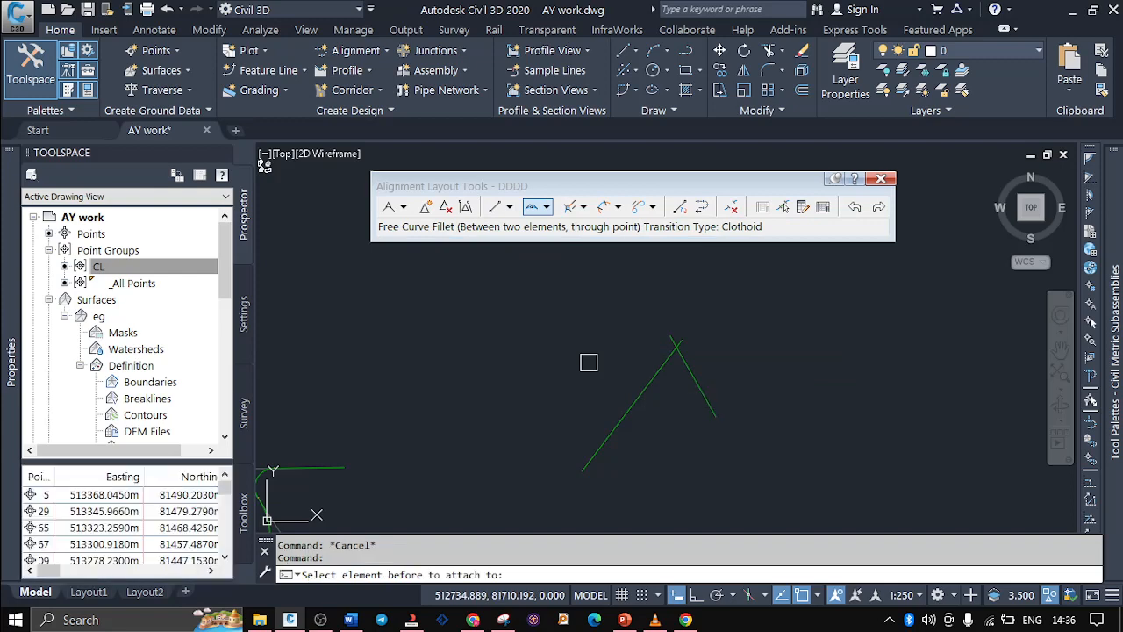
pyautogui.click(636, 392)
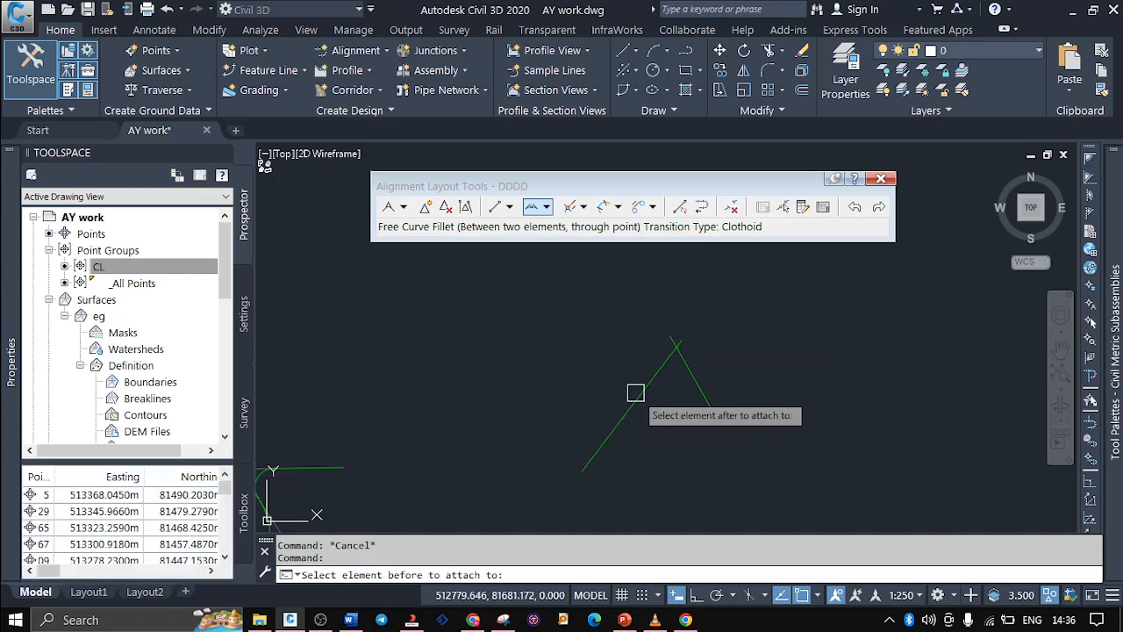
pyautogui.click(693, 388)
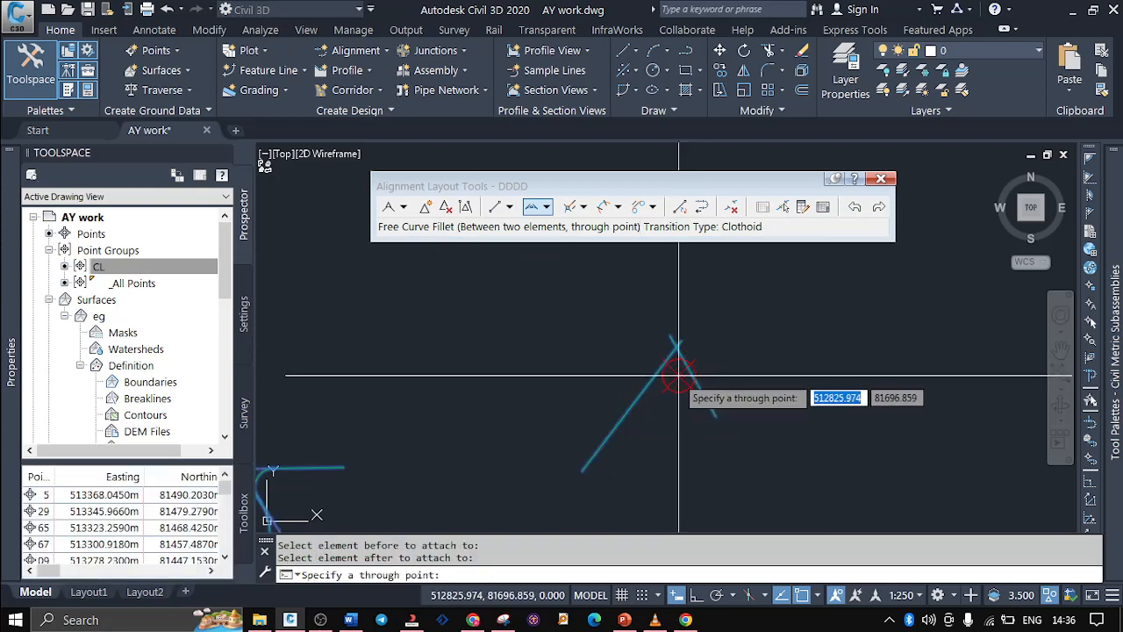
pyautogui.scroll(5, 671, 378)
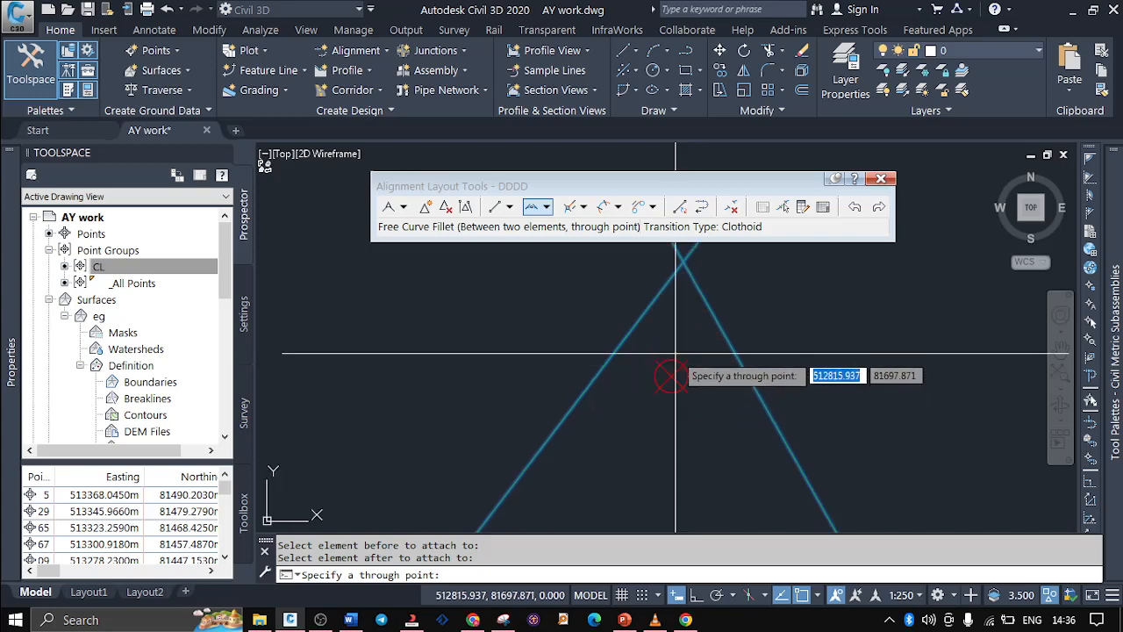
pyautogui.scroll(2, 680, 324)
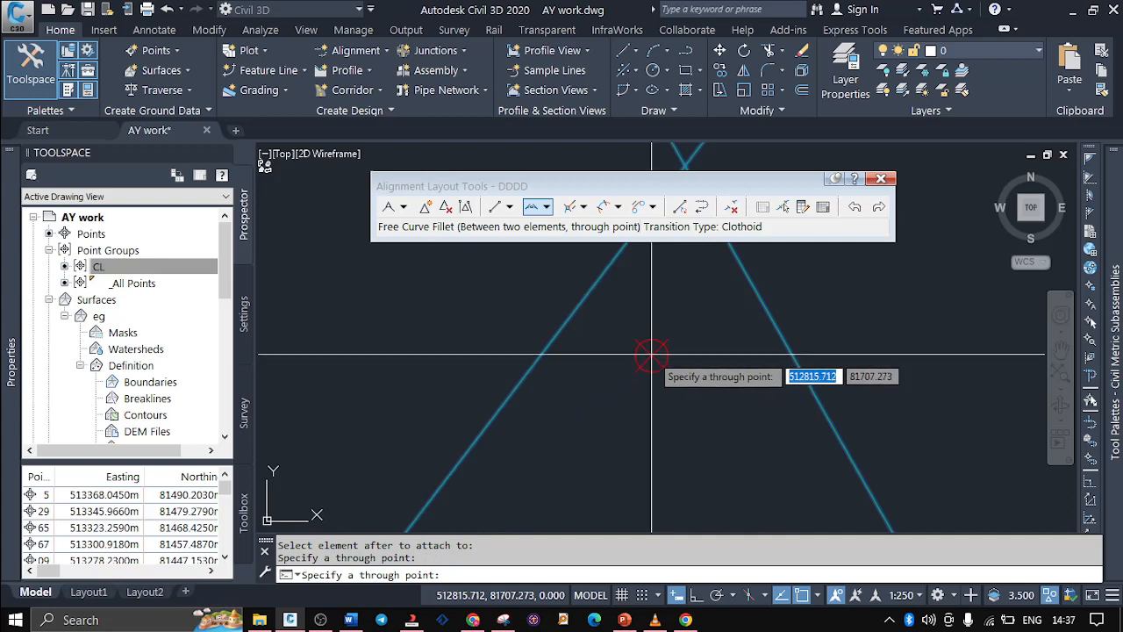
pyautogui.scroll(-2, 648, 458)
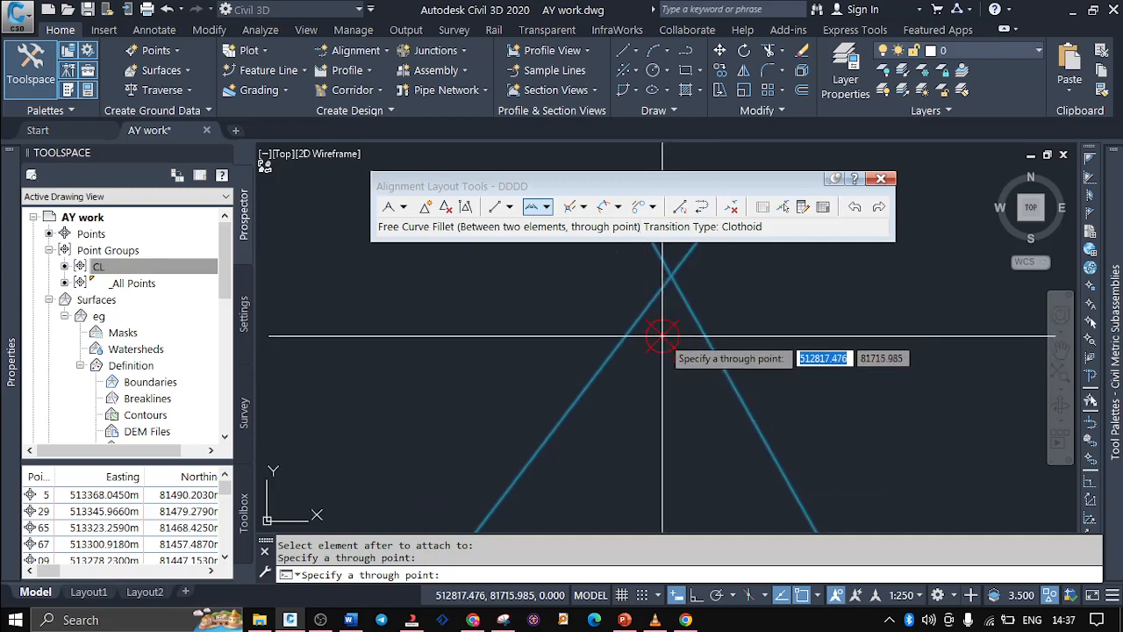
pyautogui.click(664, 323)
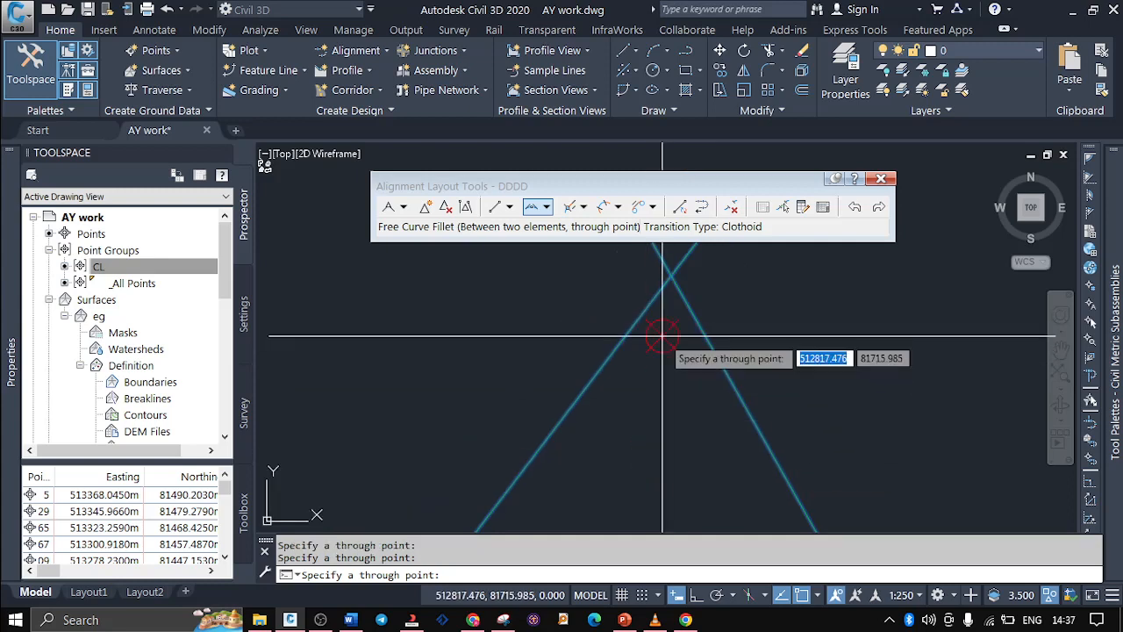
pyautogui.click(670, 274)
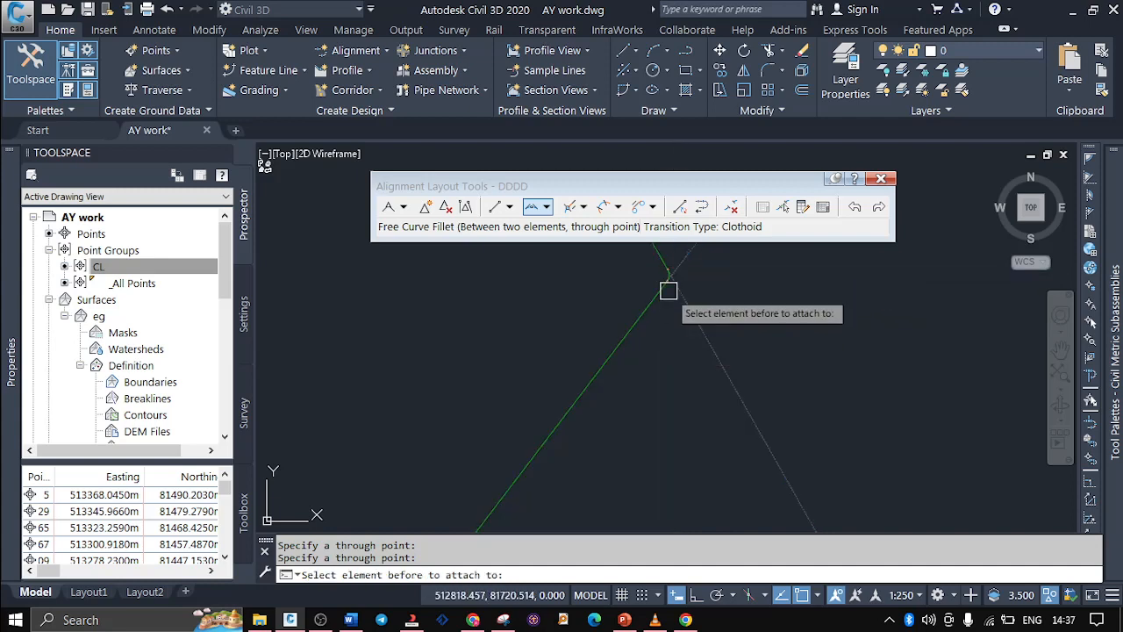
pyautogui.scroll(-3, 688, 435)
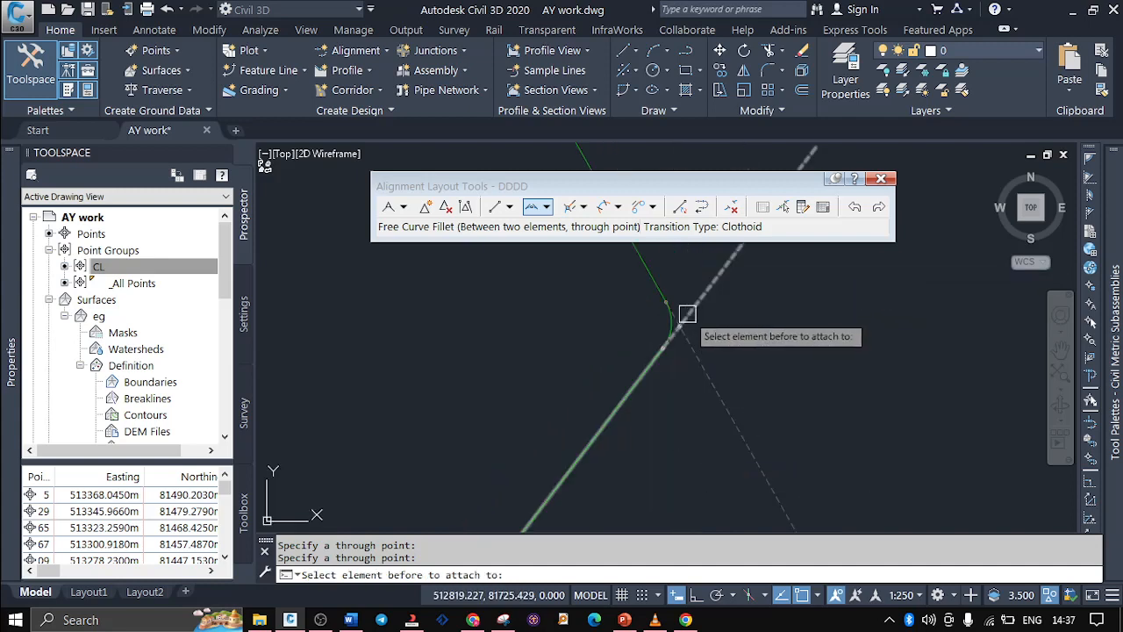
pyautogui.scroll(6, 668, 322)
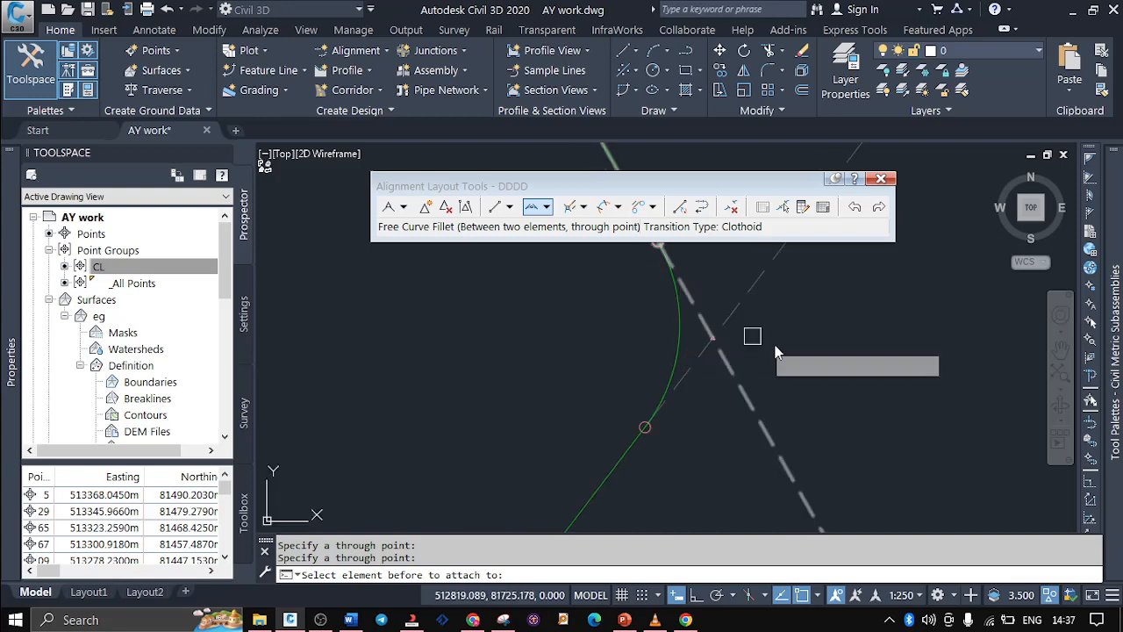
pyautogui.scroll(-4, 793, 349)
pyautogui.scroll(-3, 796, 355)
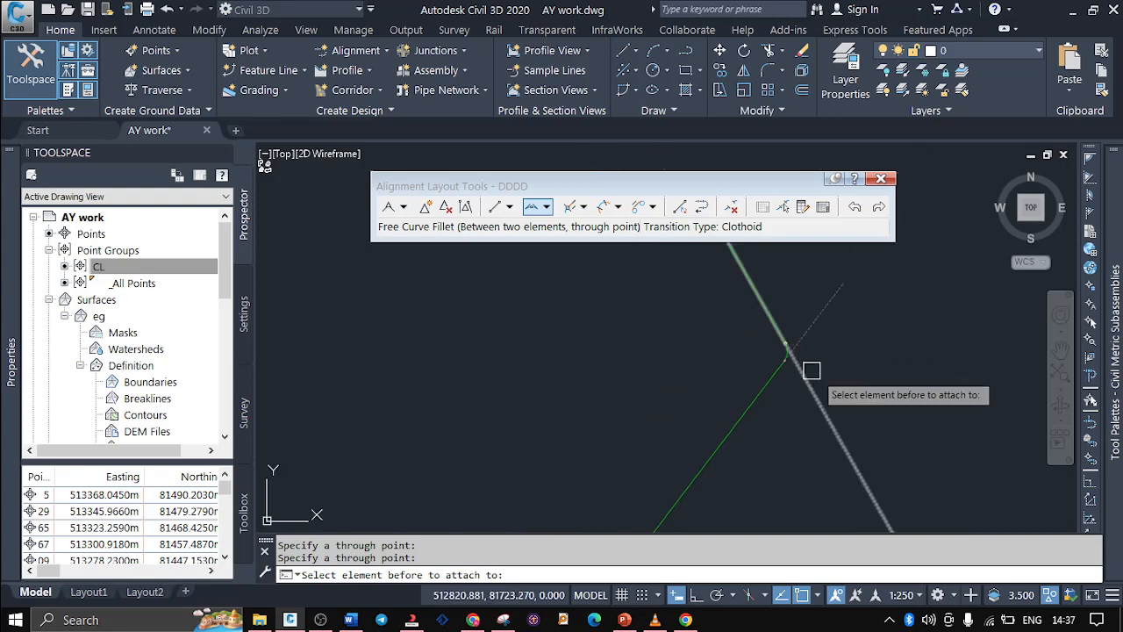
pyautogui.scroll(-4, 790, 321)
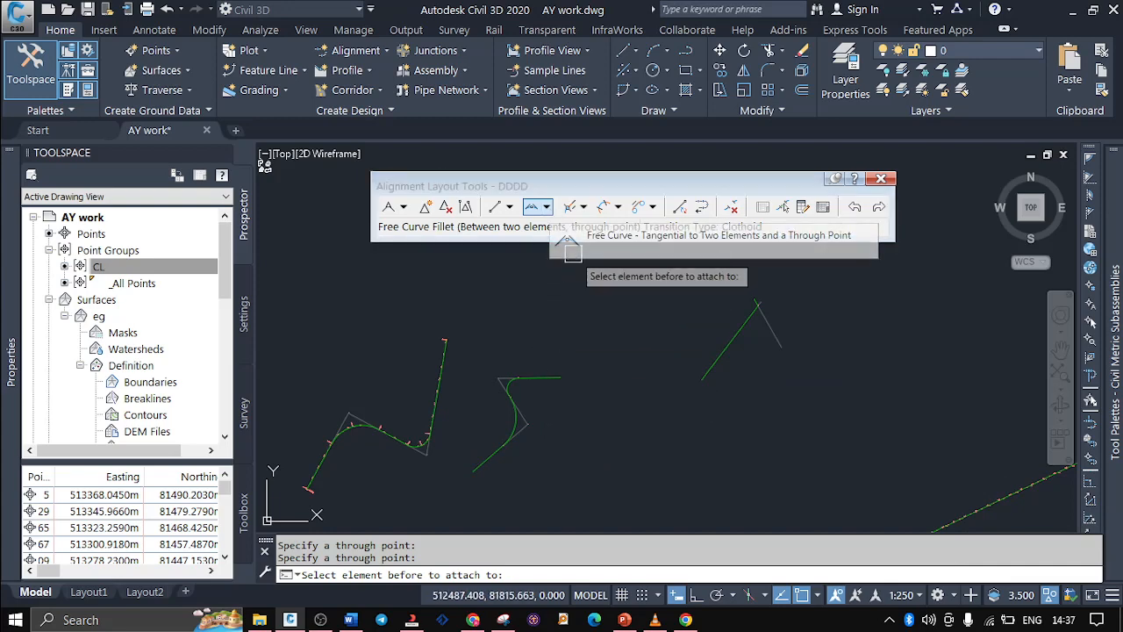
# Check the Alignment Creation Tools slide in PowerPoint, return to Civil 3D and end the fillet command
pyautogui.moveTo(660, 617)
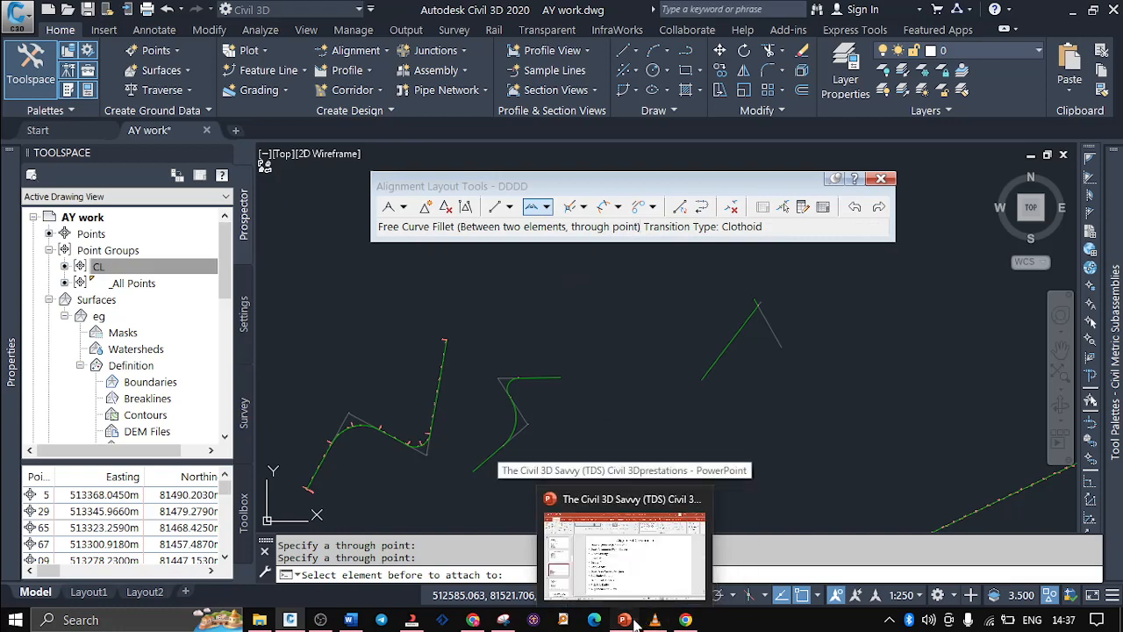
pyautogui.click(615, 595)
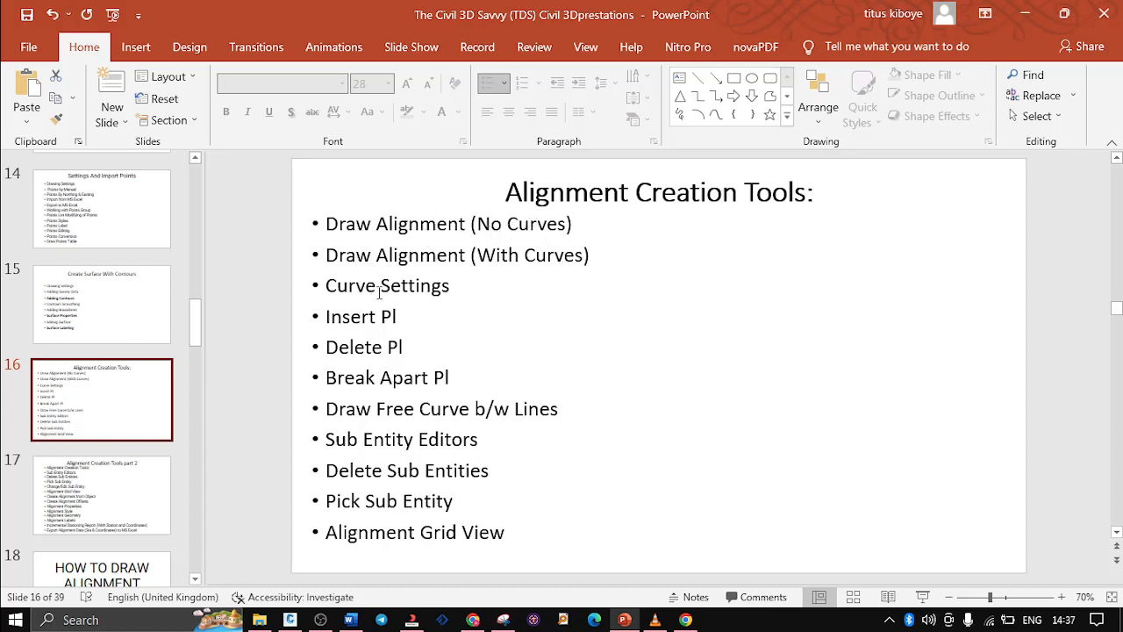
pyautogui.click(621, 621)
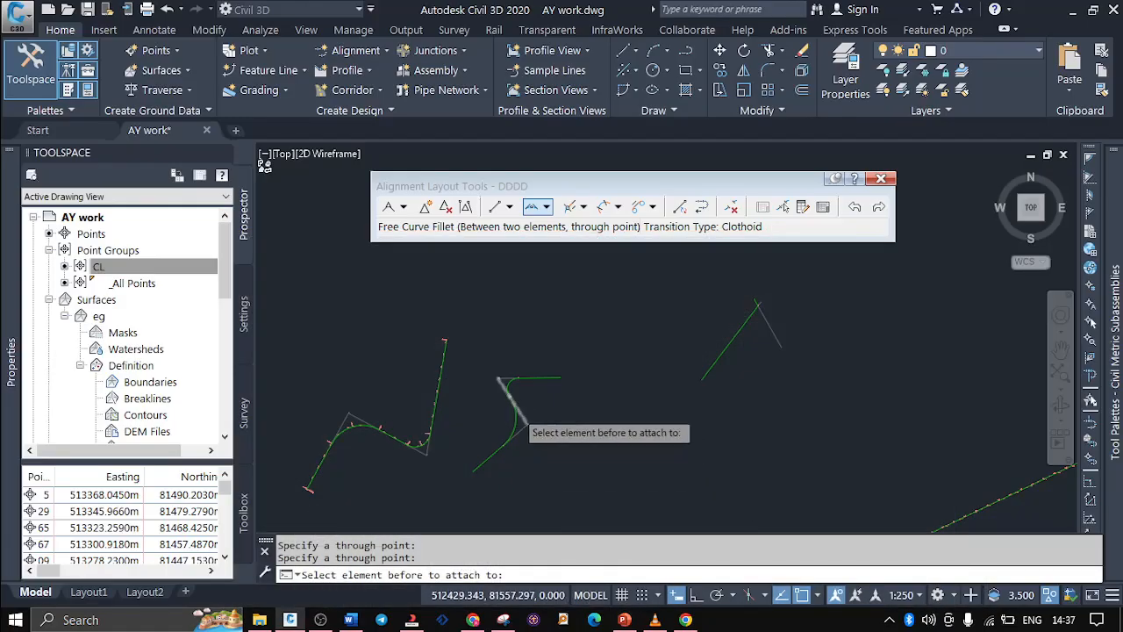
pyautogui.scroll(5, 654, 362)
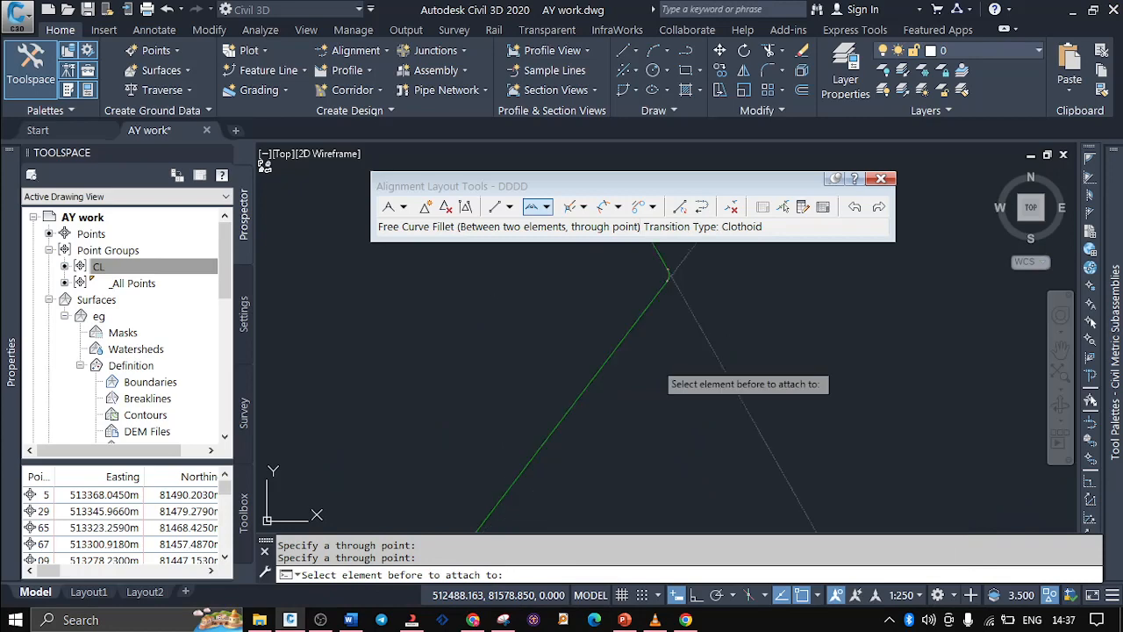
pyautogui.press('Escape')
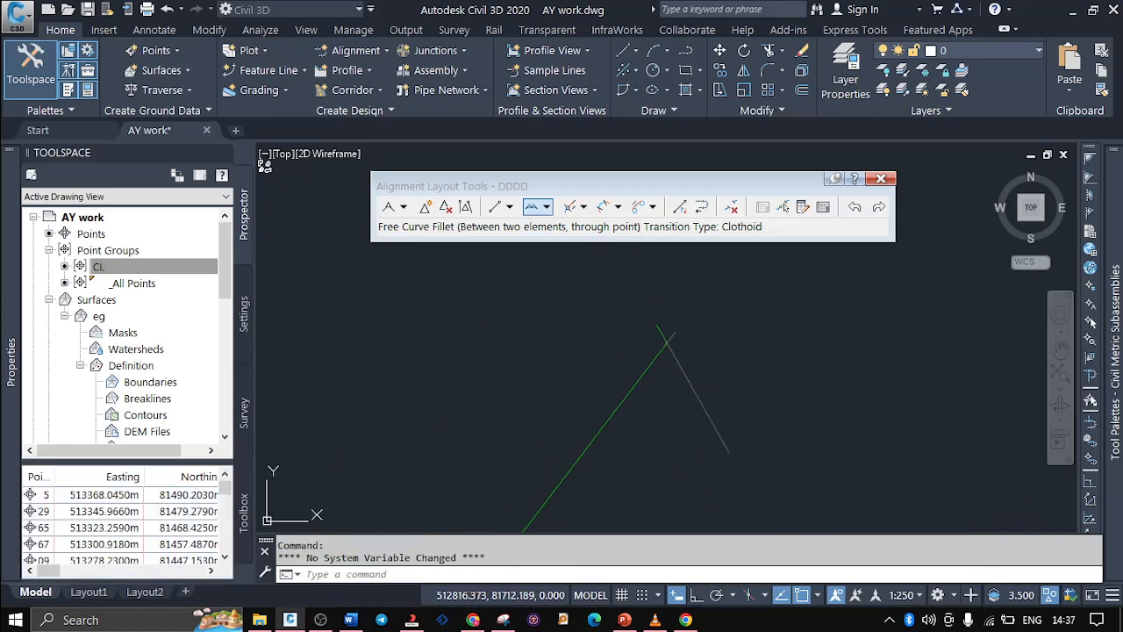
pyautogui.scroll(-5, 542, 264)
pyautogui.press('Escape')
# Open the Sub-element Editor for DDDD and pick the first large curve, around station 0+120, to load its layout parameters
pyautogui.scroll(-3, 543, 264)
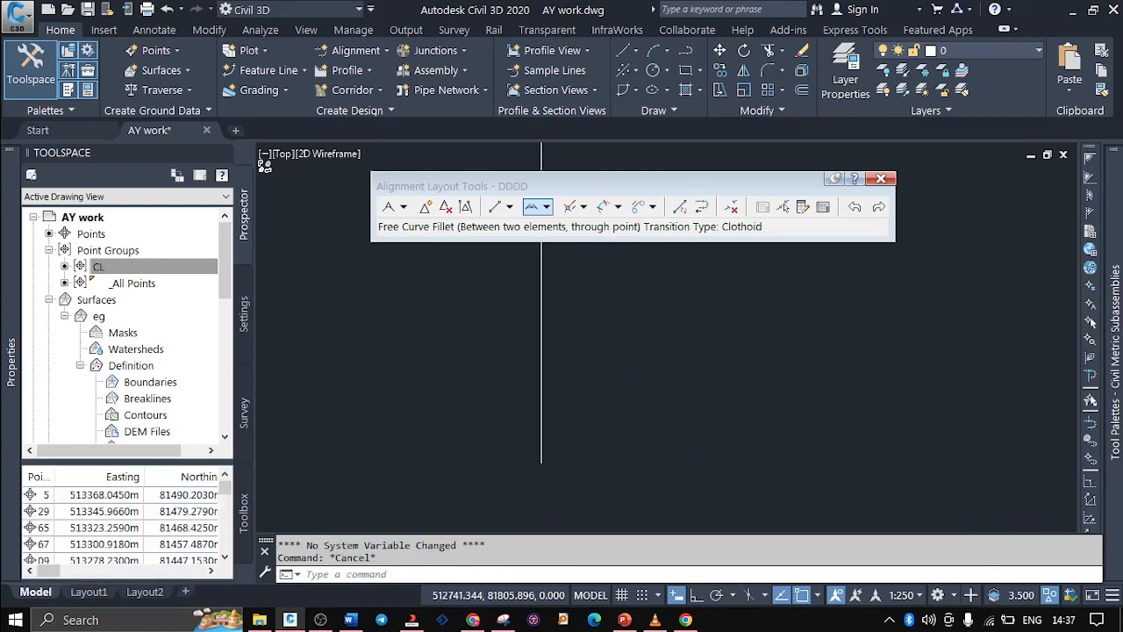
pyautogui.scroll(8, 333, 314)
pyautogui.scroll(5, 669, 380)
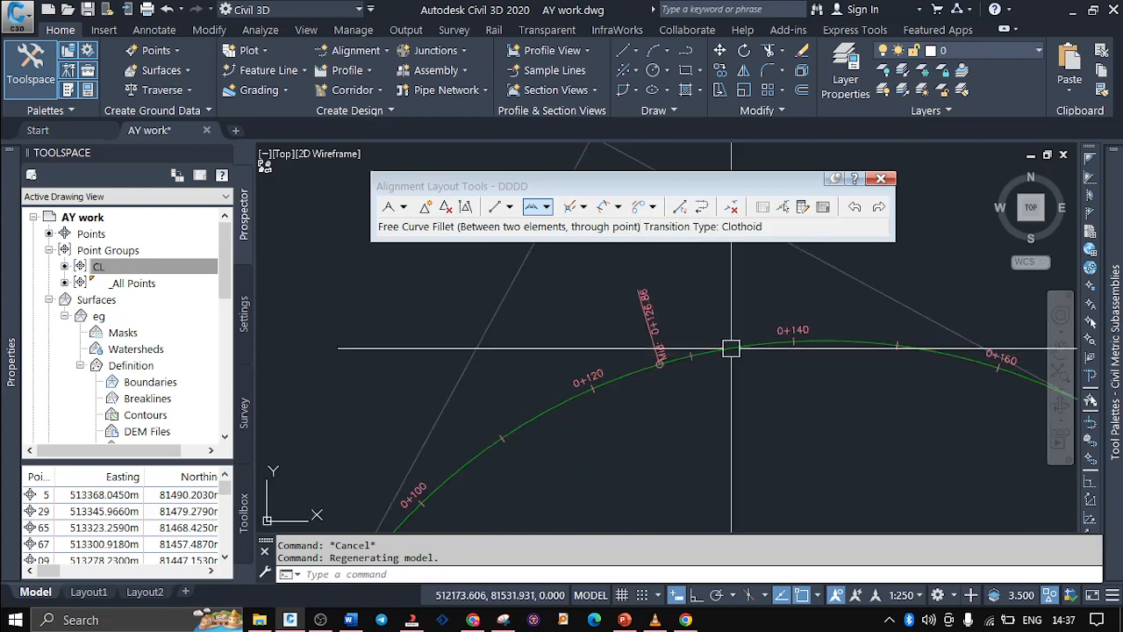
pyautogui.scroll(-2, 492, 285)
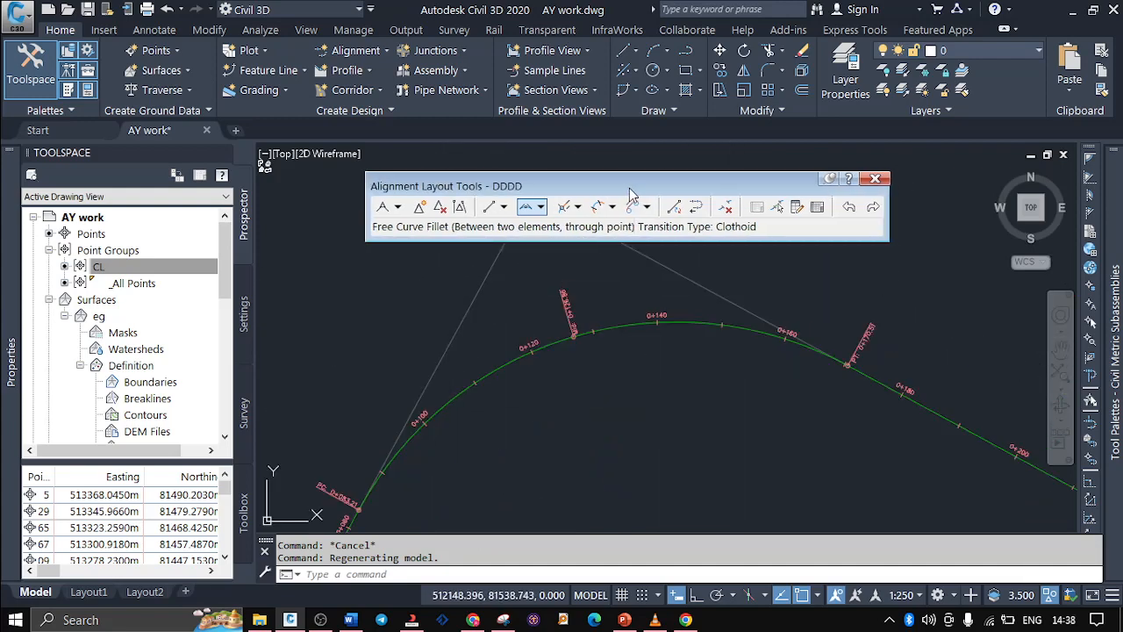
pyautogui.moveTo(636, 194); pyautogui.dragTo(612, 179)
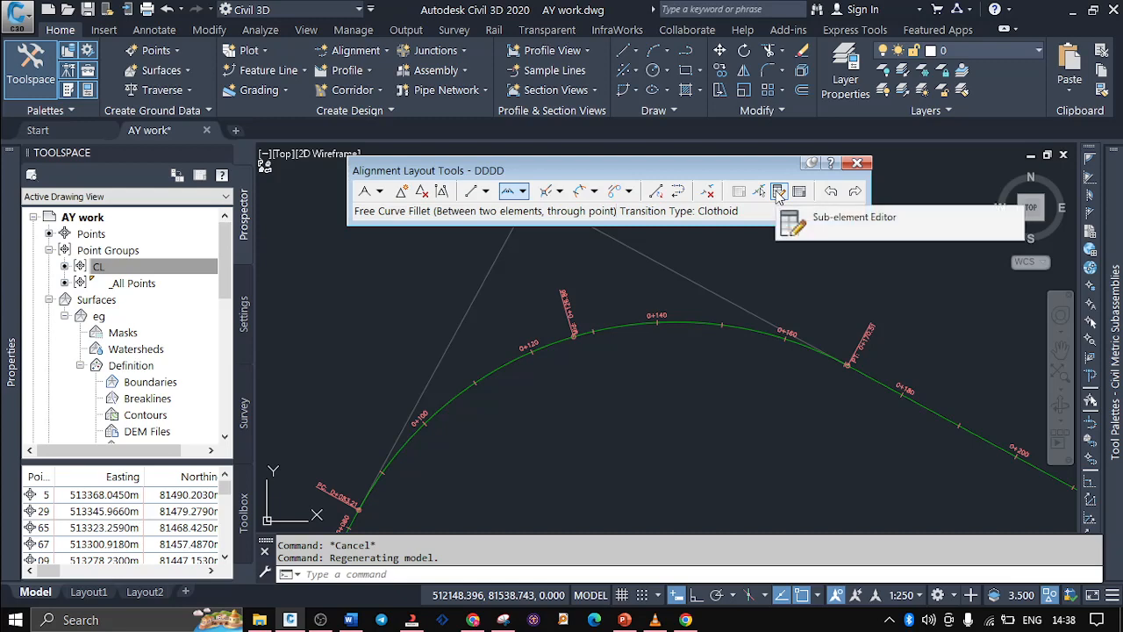
pyautogui.click(778, 193)
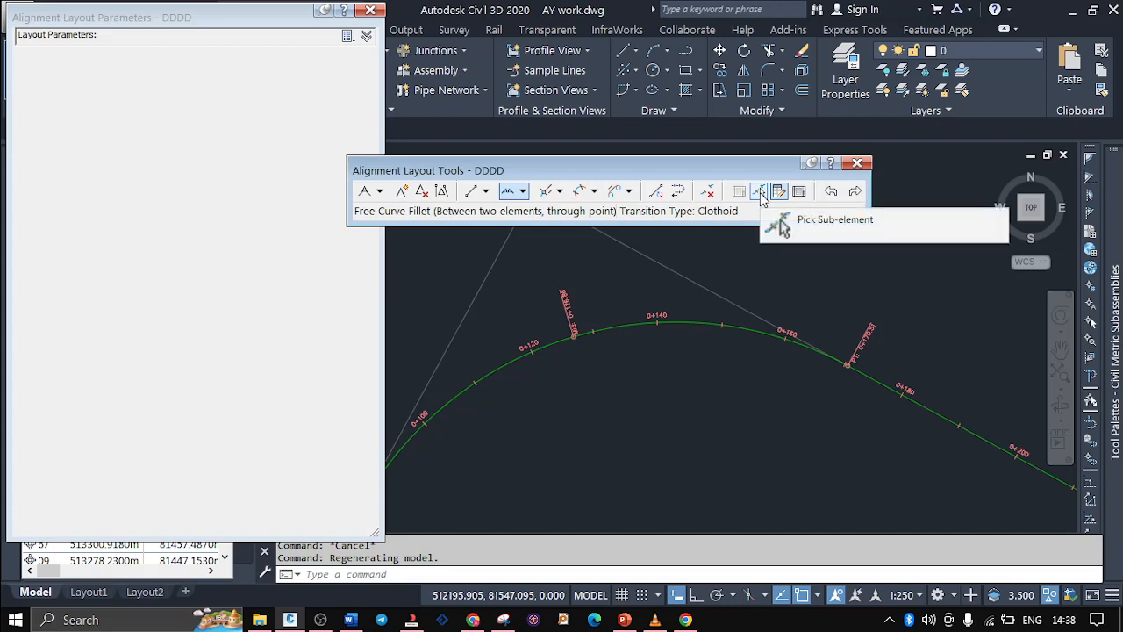
pyautogui.click(760, 193)
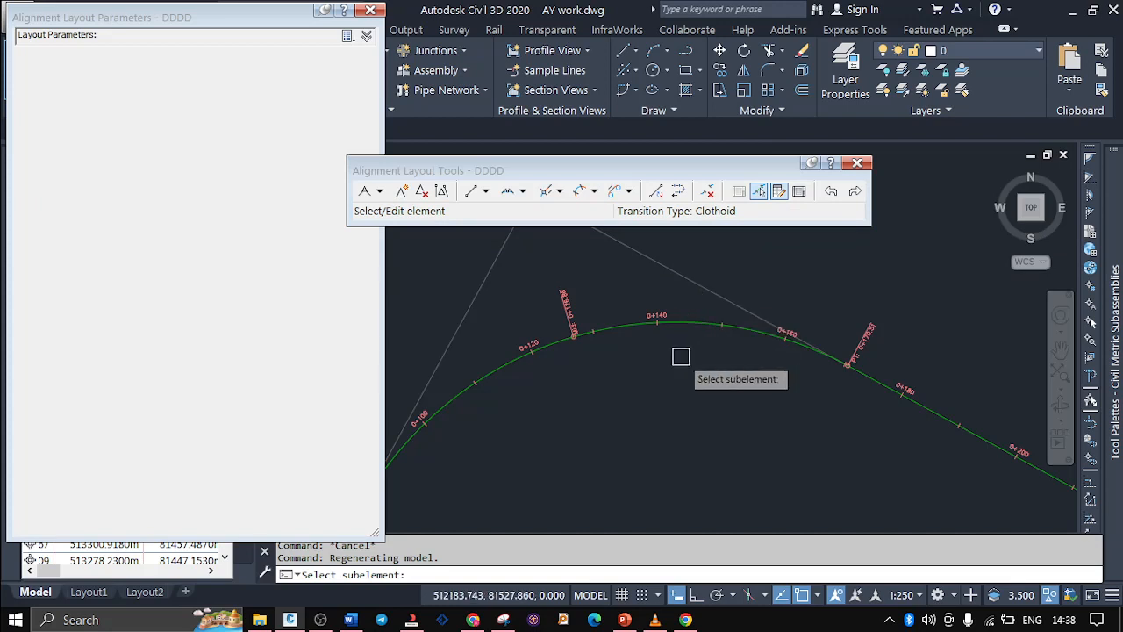
pyautogui.moveTo(681, 356)
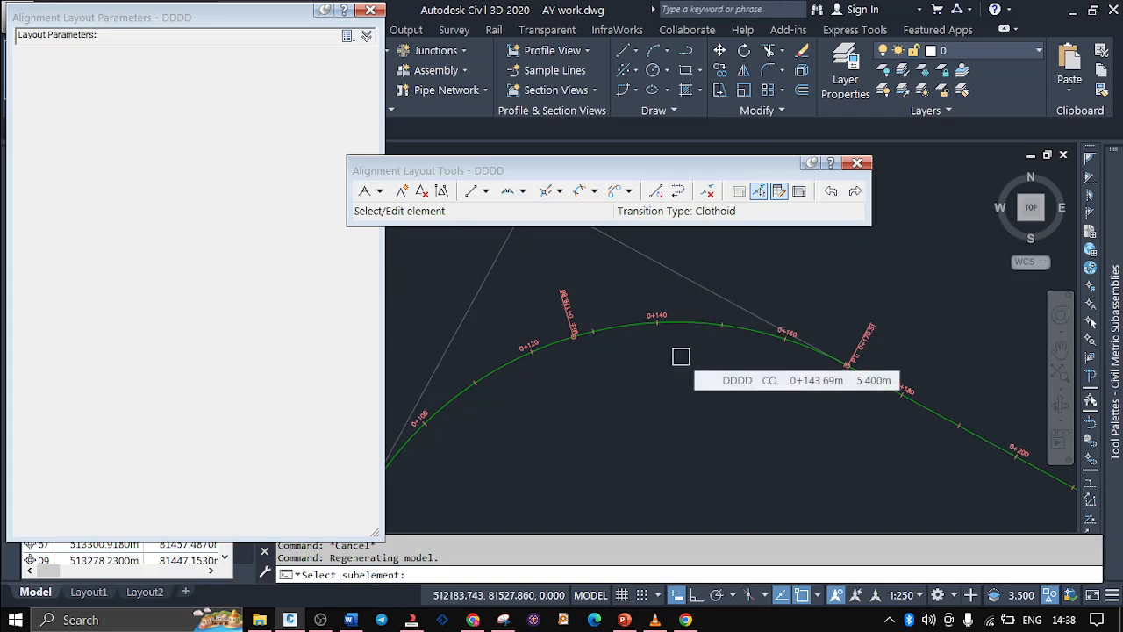
pyautogui.scroll(-2, 821, 394)
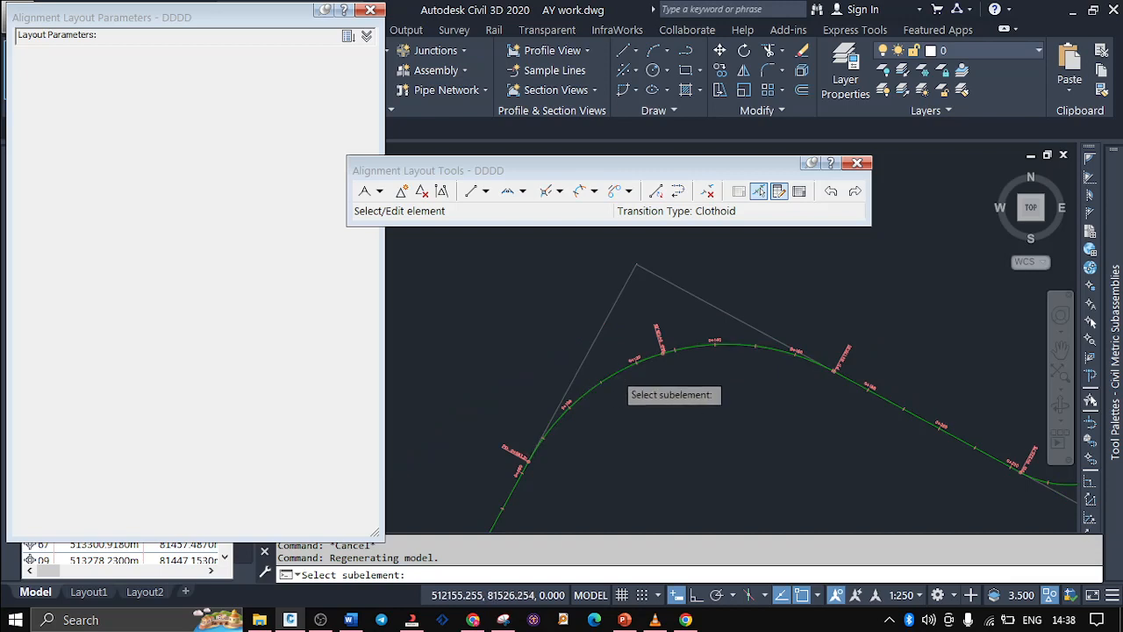
pyautogui.click(611, 375)
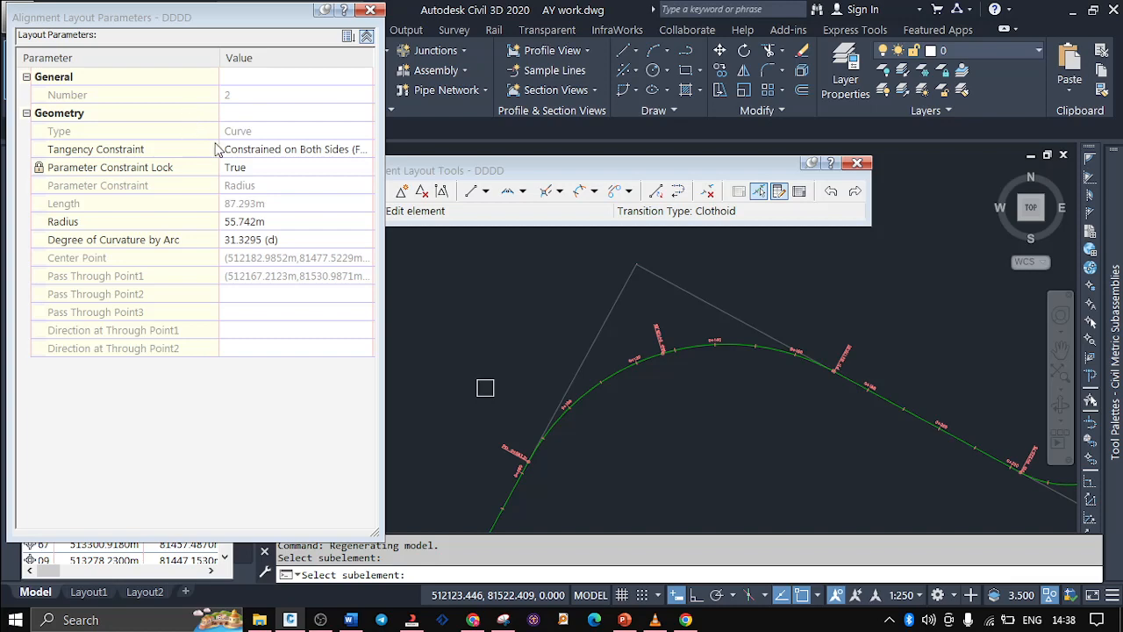
# Try Not Constrained (Fixed) and Constrained by Preceding (Floating) as the curve's tangency constraint, and restore Constrained on Both Sides (Free)
pyautogui.click(260, 148)
pyautogui.click(266, 151)
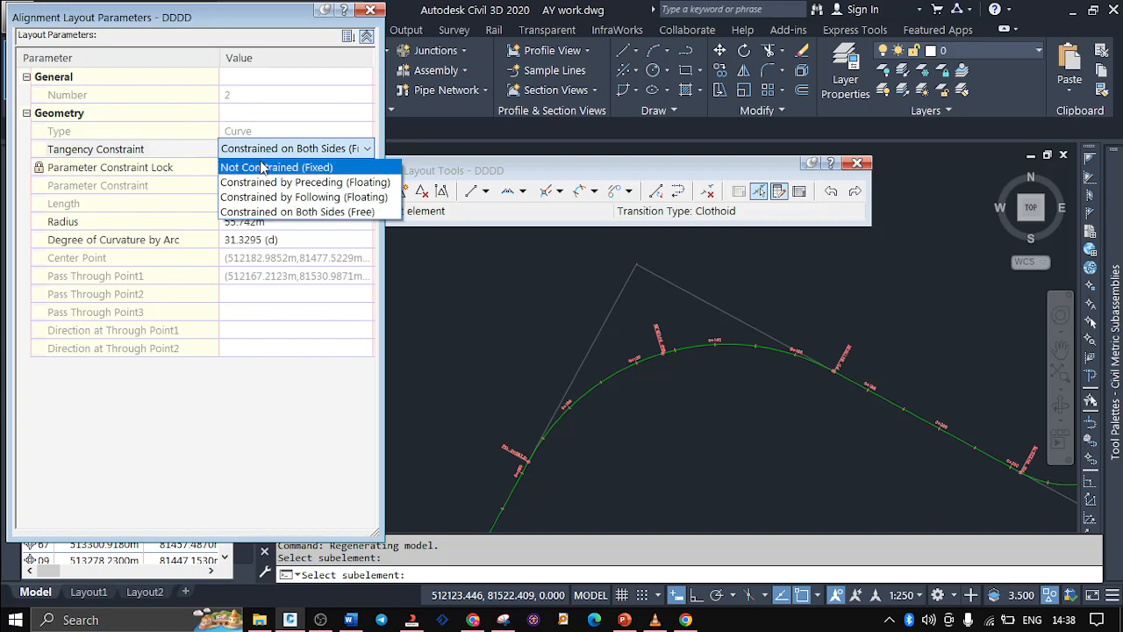
pyautogui.click(263, 167)
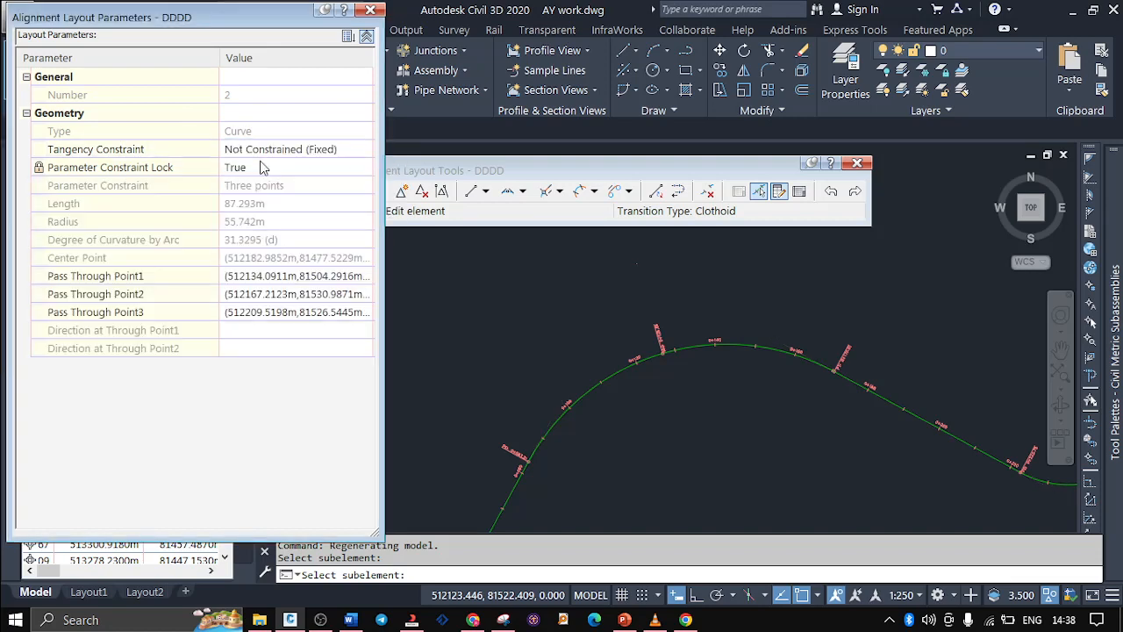
pyautogui.click(271, 151)
pyautogui.click(294, 147)
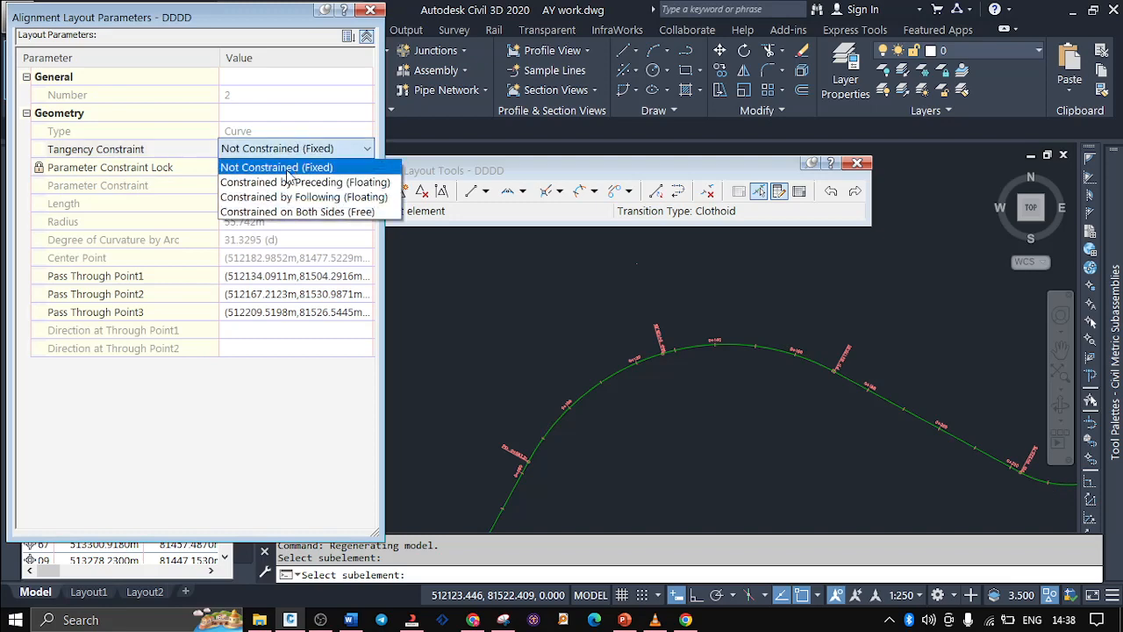
pyautogui.click(289, 181)
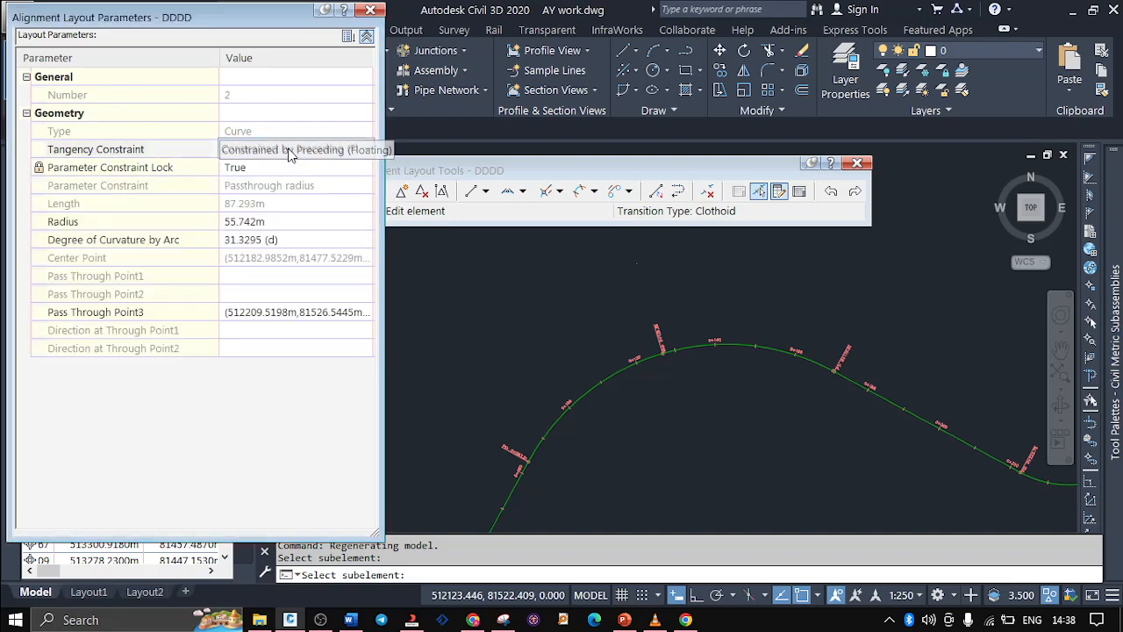
pyautogui.click(299, 155)
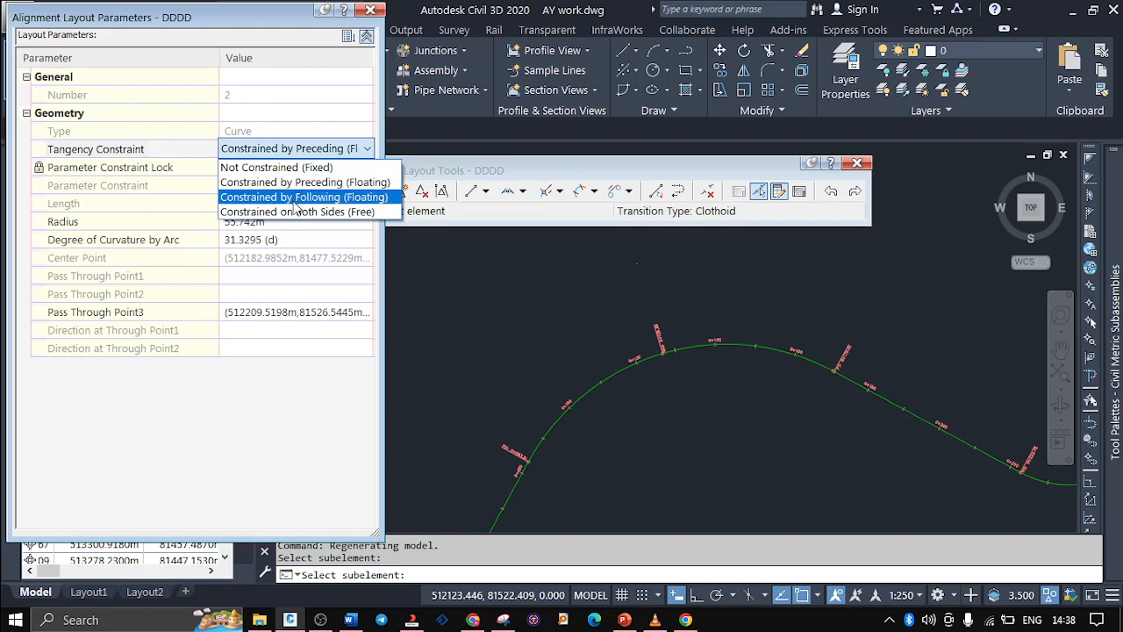
pyautogui.click(297, 213)
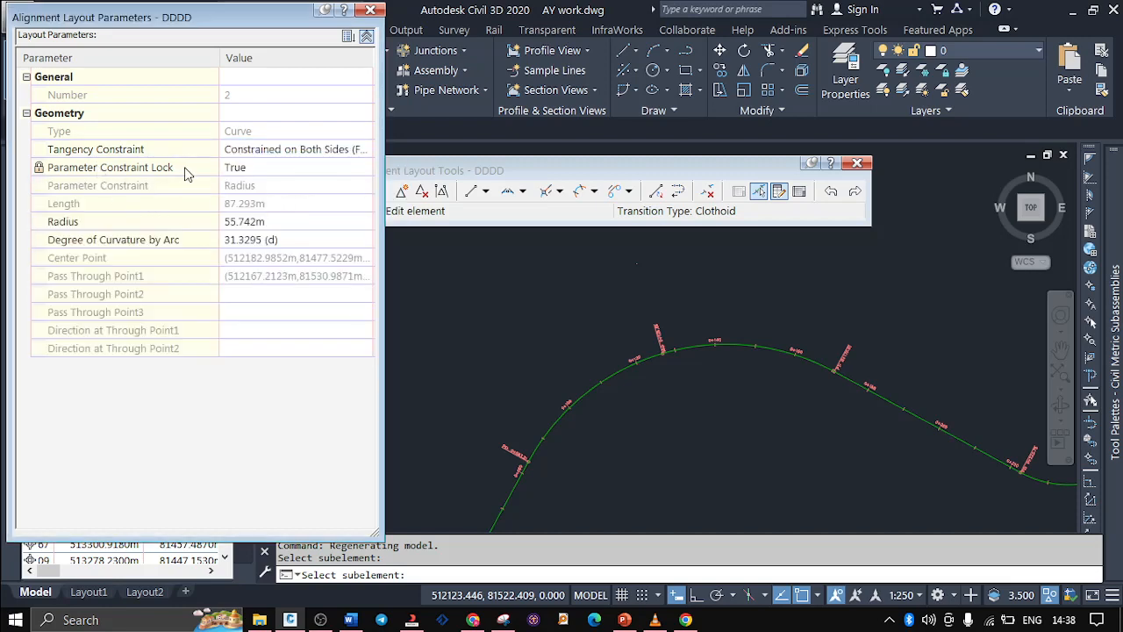
# Set the radius of the first large curve to 60 m, keeping its parameter constraint lock at True
pyautogui.click(261, 169)
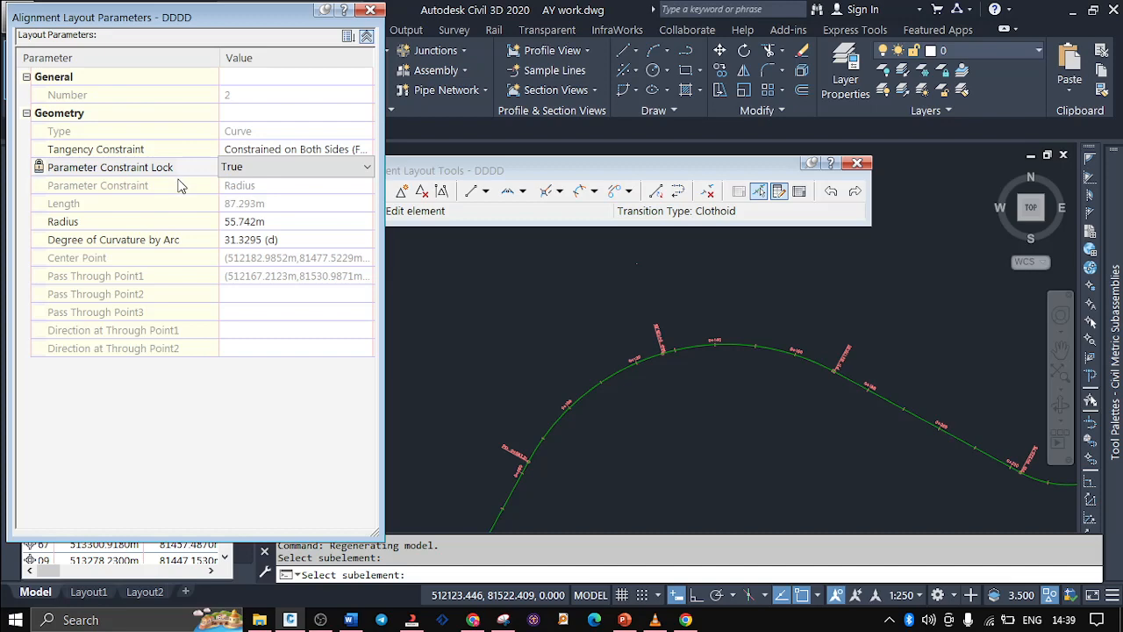
pyautogui.click(276, 222)
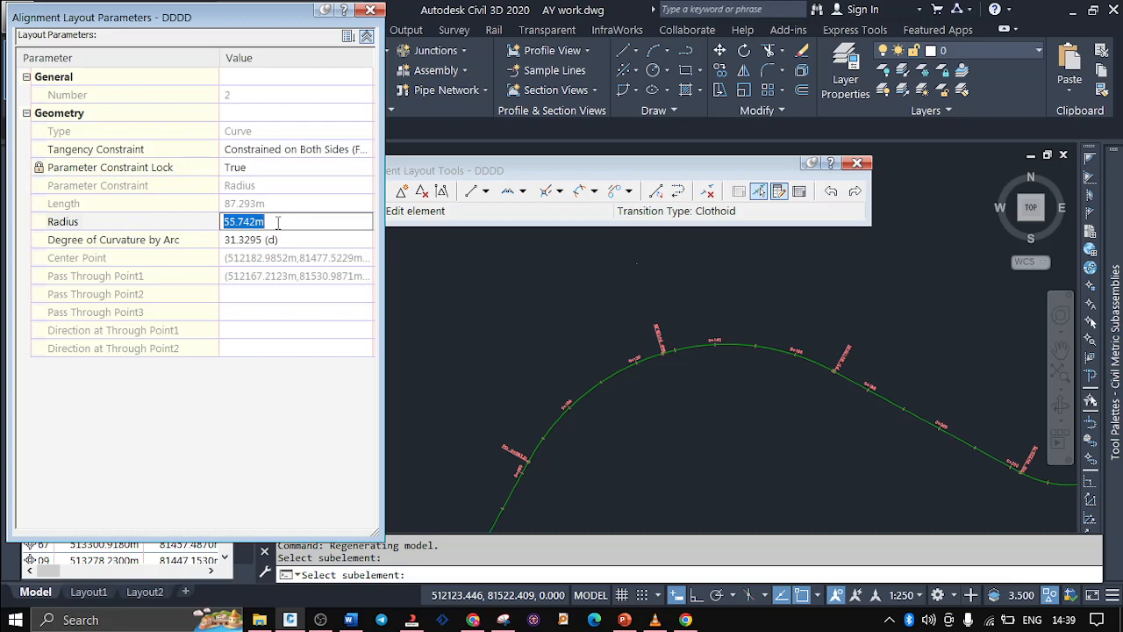
pyautogui.write('60')
pyautogui.press('Return')
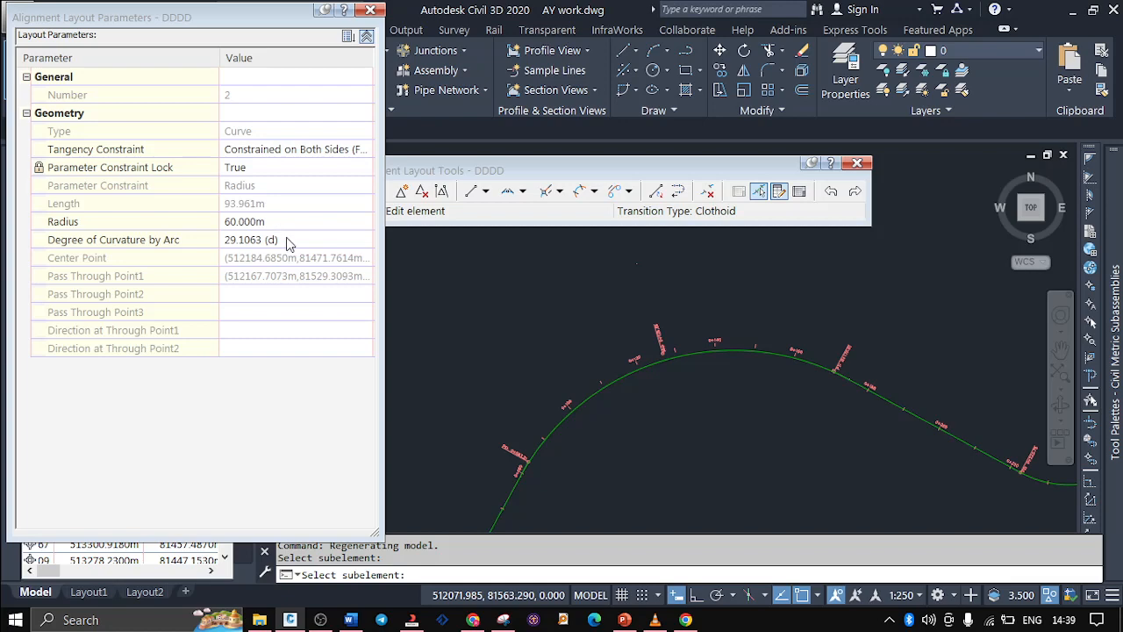
# Set the radius of the first large curve to 70 m and close the Alignment Layout Parameters
pyautogui.click(307, 221)
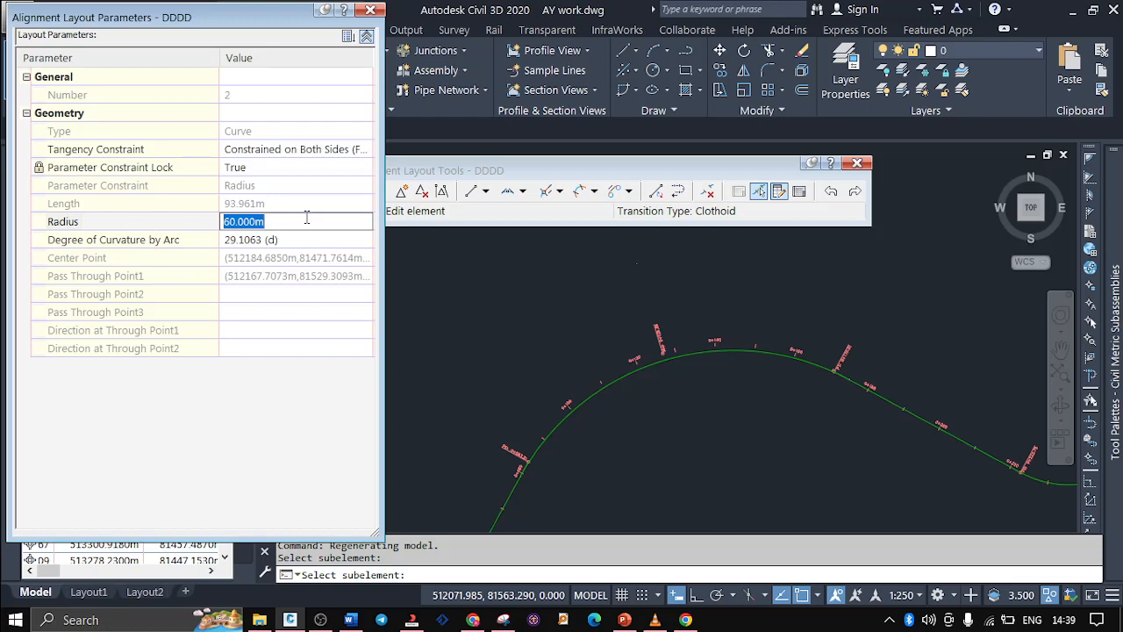
pyautogui.write('70')
pyautogui.press('Return')
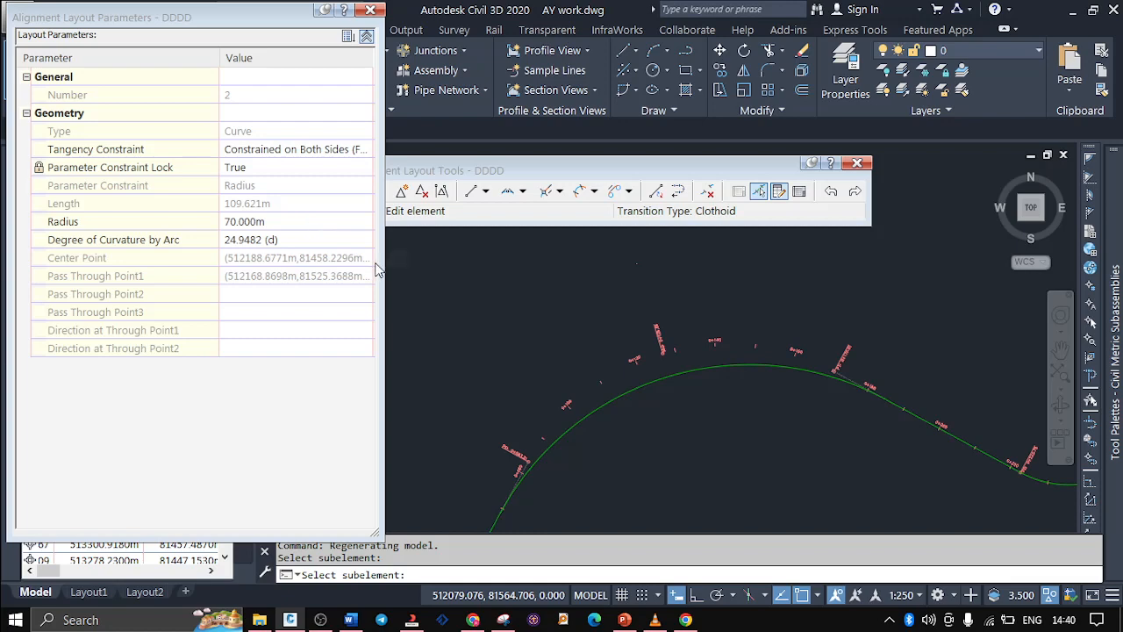
pyautogui.click(370, 10)
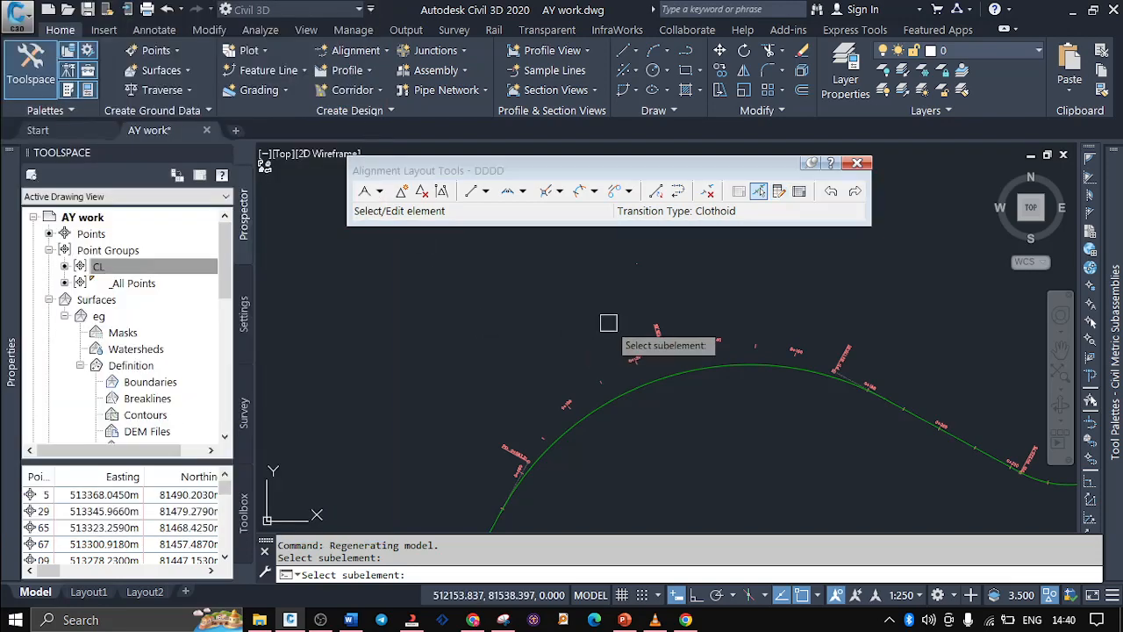
# Reopen the Sub-element Editor and examine the layout parameters of the smaller curve around station 0+240
pyautogui.scroll(-4, 569, 281)
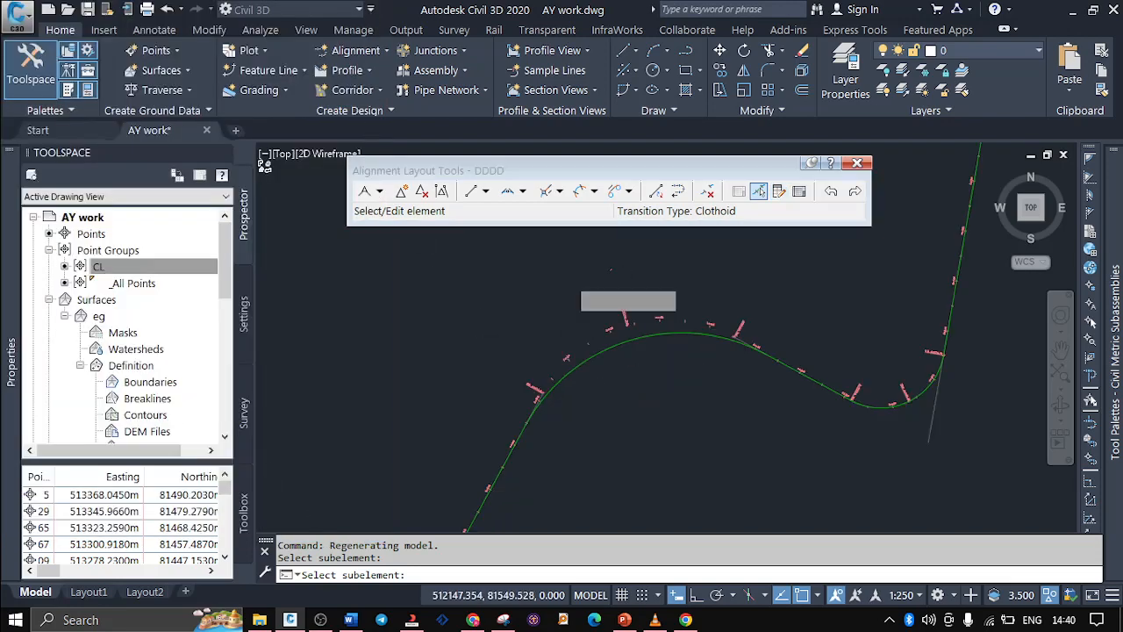
pyautogui.scroll(2, 729, 296)
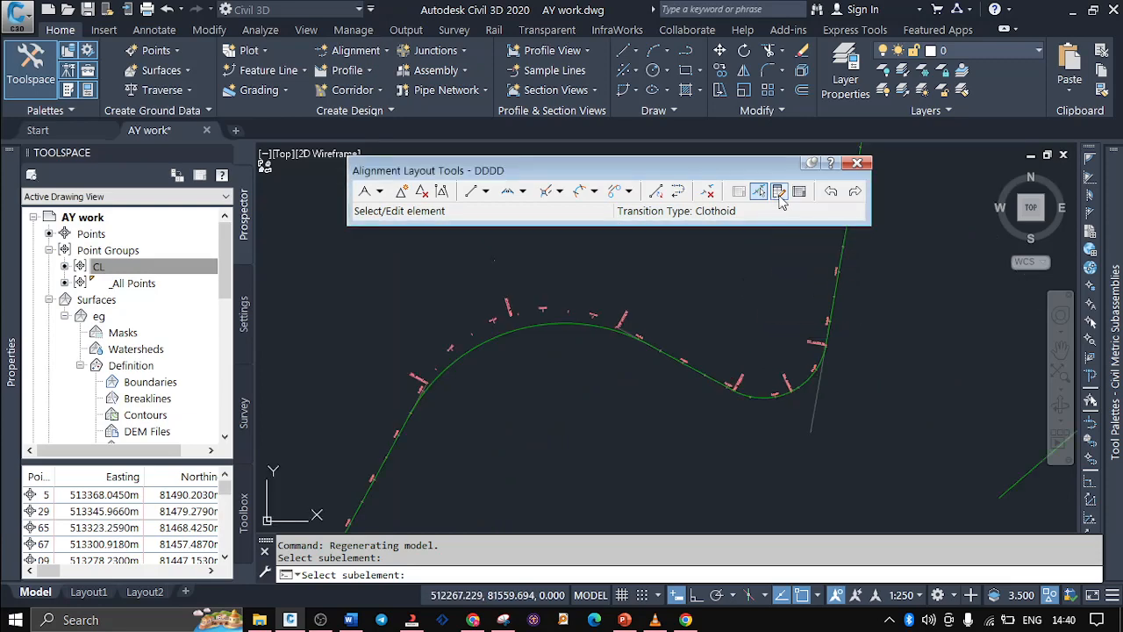
pyautogui.click(779, 192)
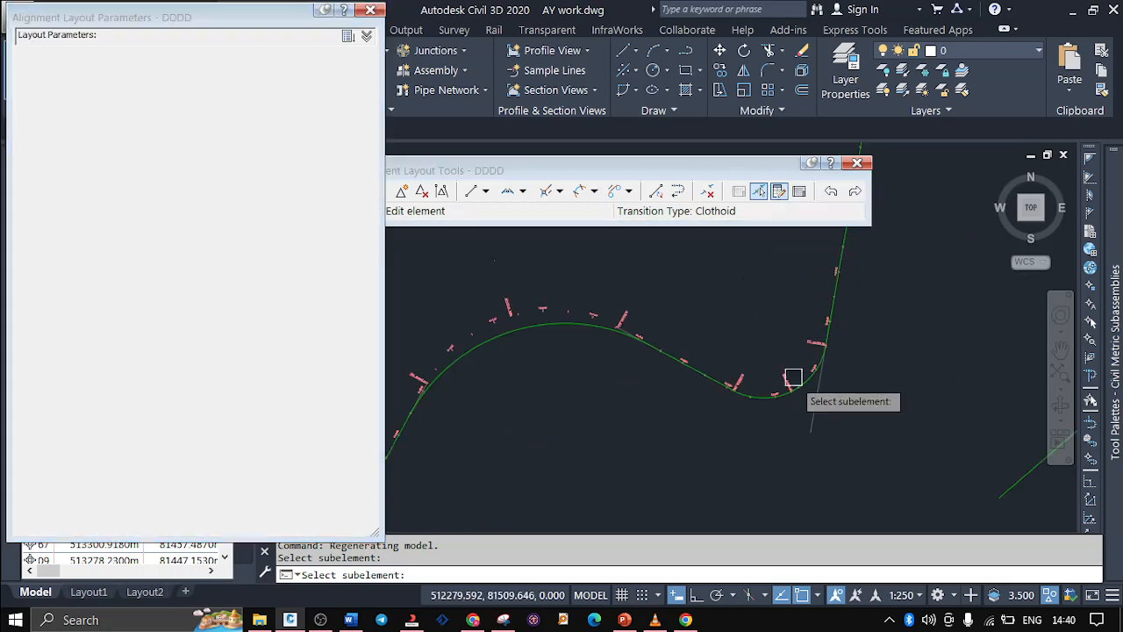
pyautogui.scroll(3, 797, 381)
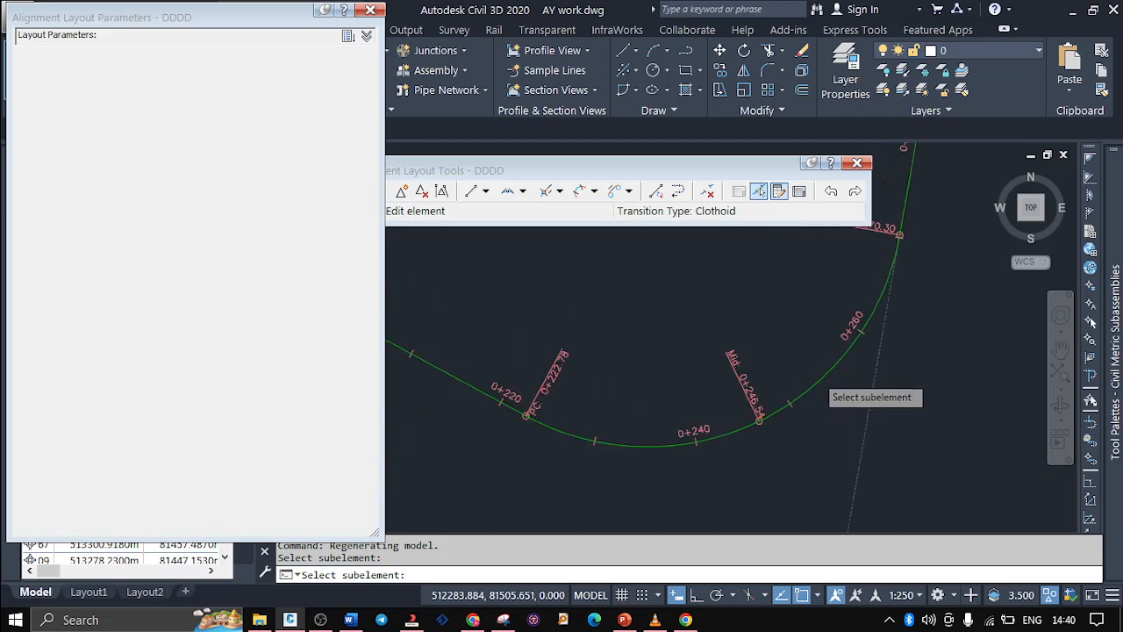
pyautogui.click(815, 374)
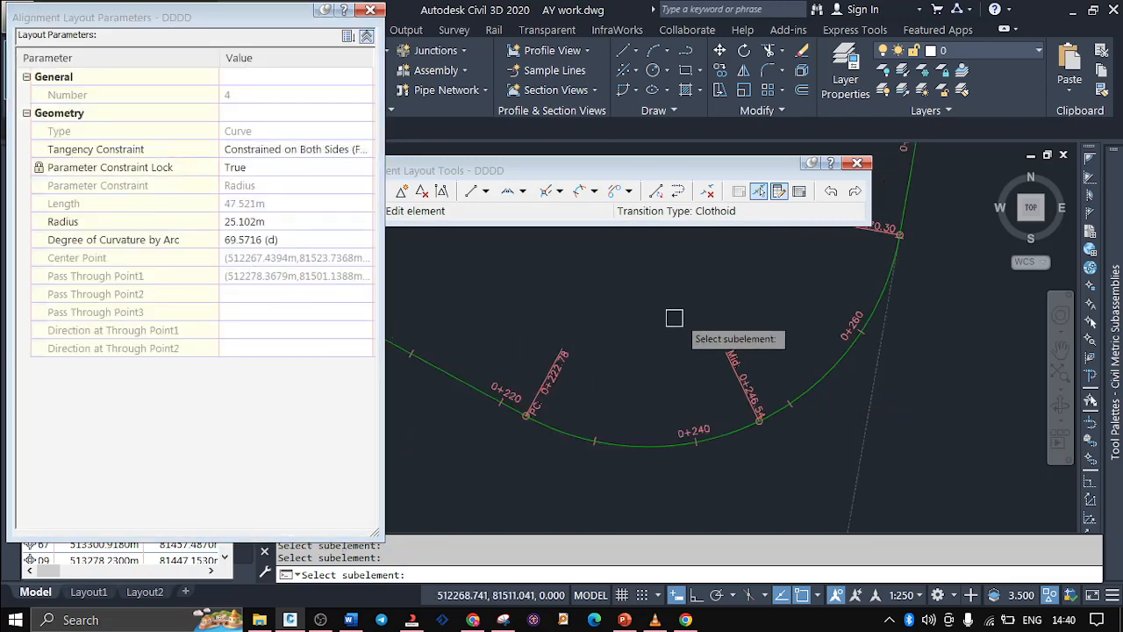
# Examine the layout parameters of the straight between the two curves, near station 0+200
pyautogui.scroll(-3, 674, 316)
pyautogui.scroll(5, 548, 294)
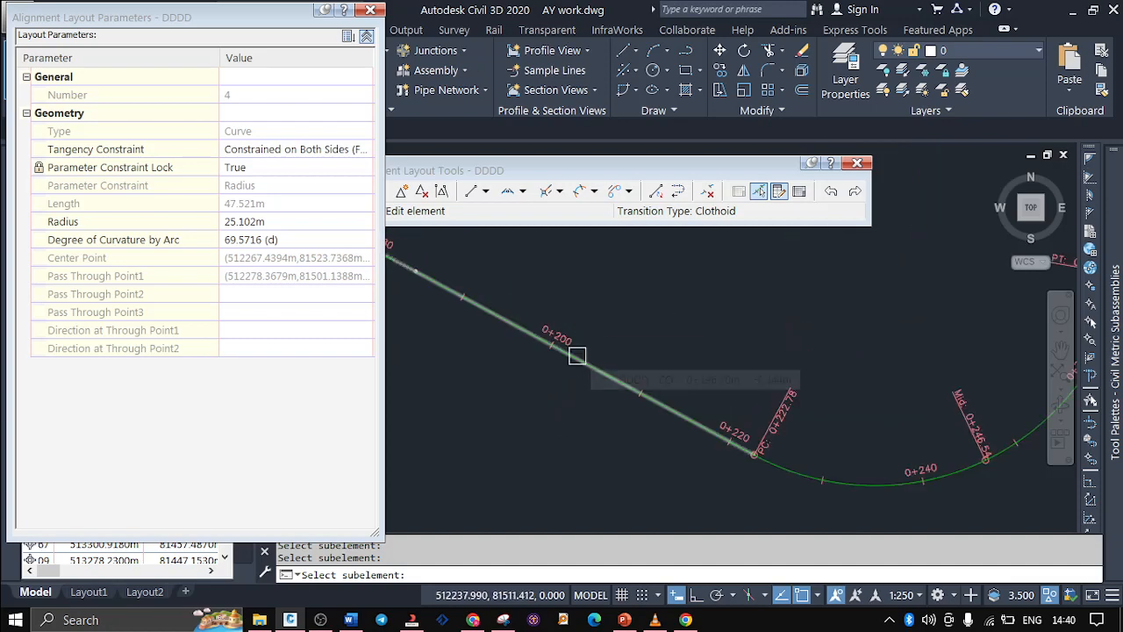
pyautogui.click(576, 355)
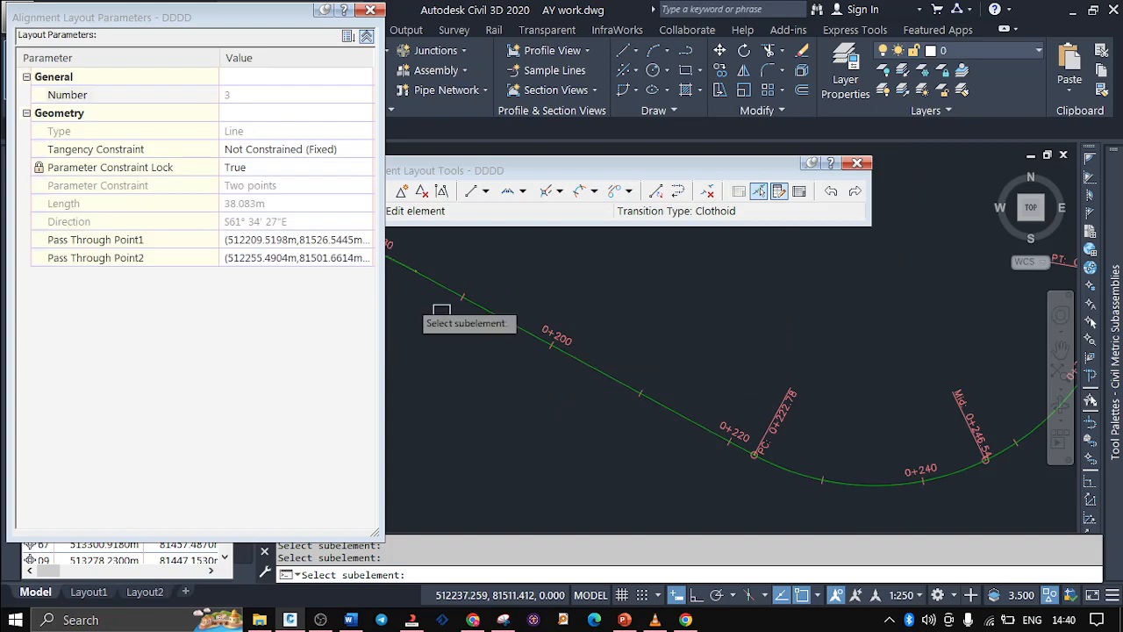
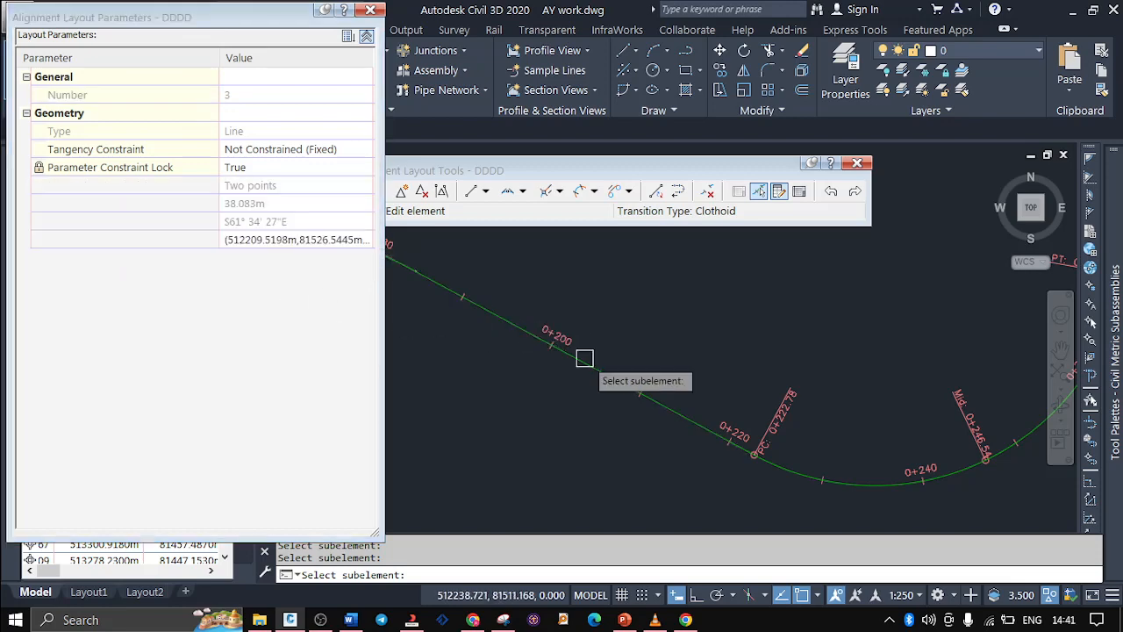
# Examine the layout parameters of the smaller curve around station 0+240 once more
pyautogui.scroll(-3, 438, 410)
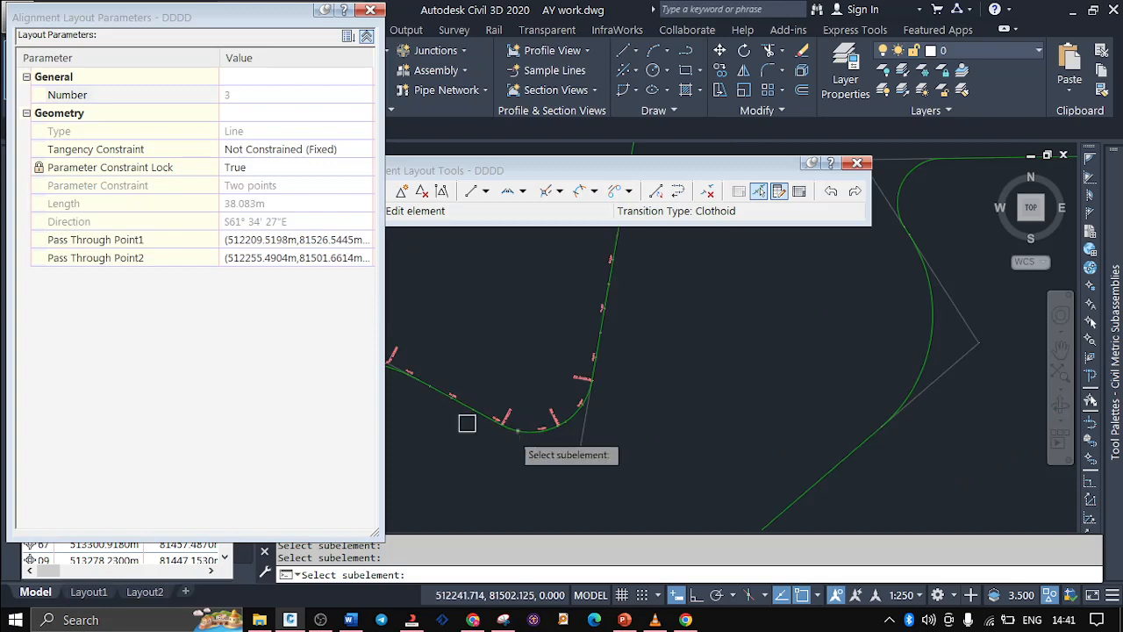
pyautogui.scroll(2, 509, 424)
pyautogui.click(532, 431)
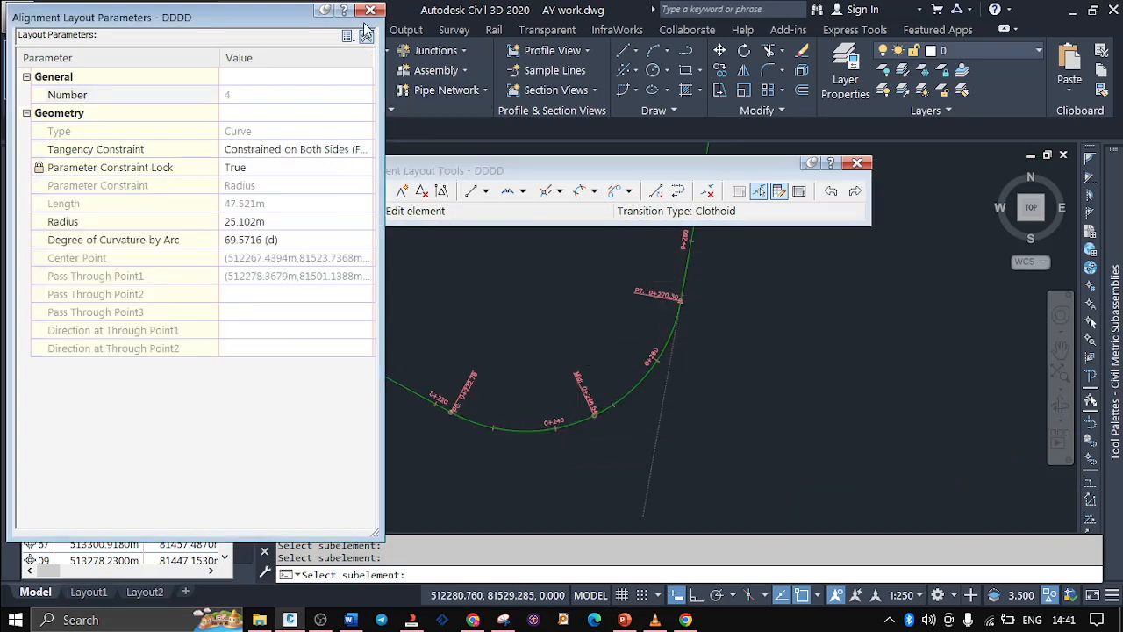
# Switch to PowerPoint to review the Alignment Creation Tools slide, and return to Civil 3D
pyautogui.click(622, 620)
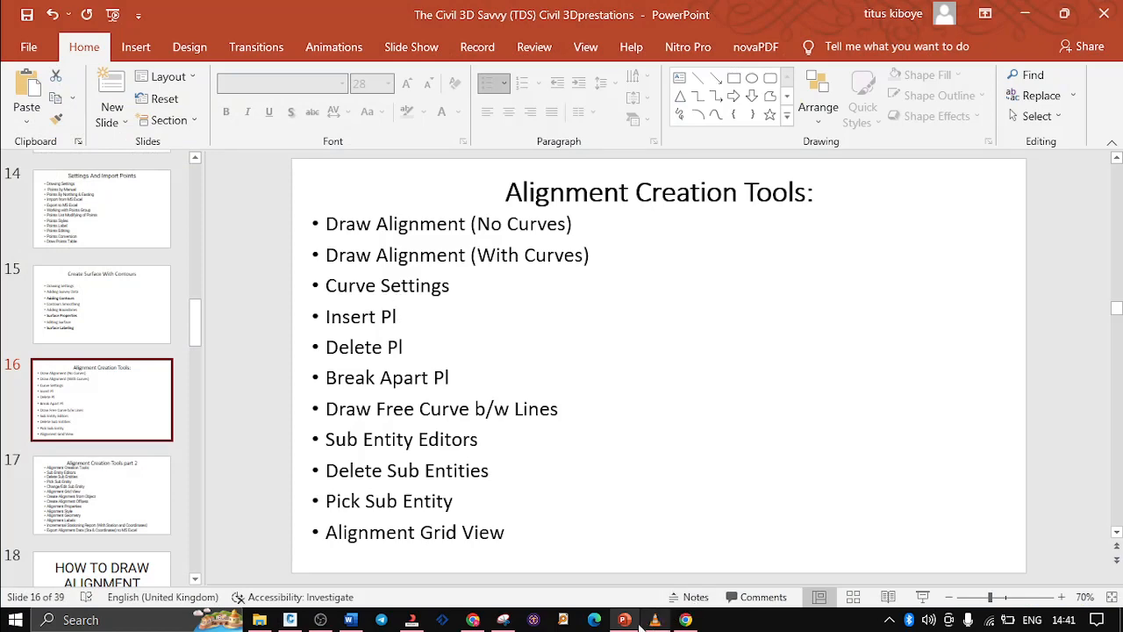
pyautogui.click(414, 619)
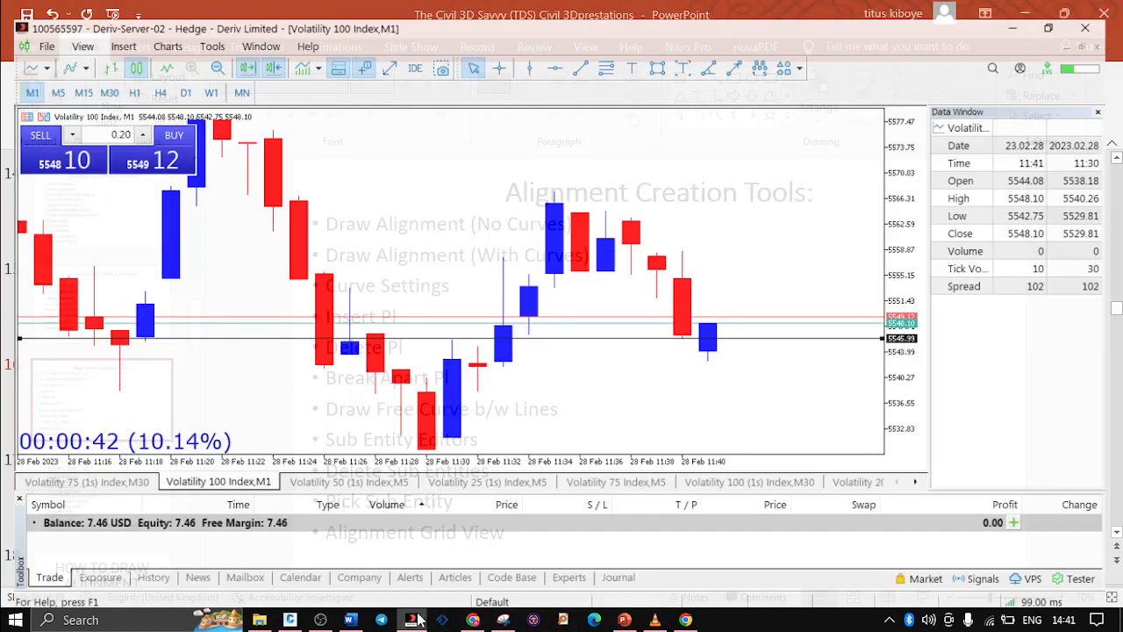
pyautogui.click(414, 620)
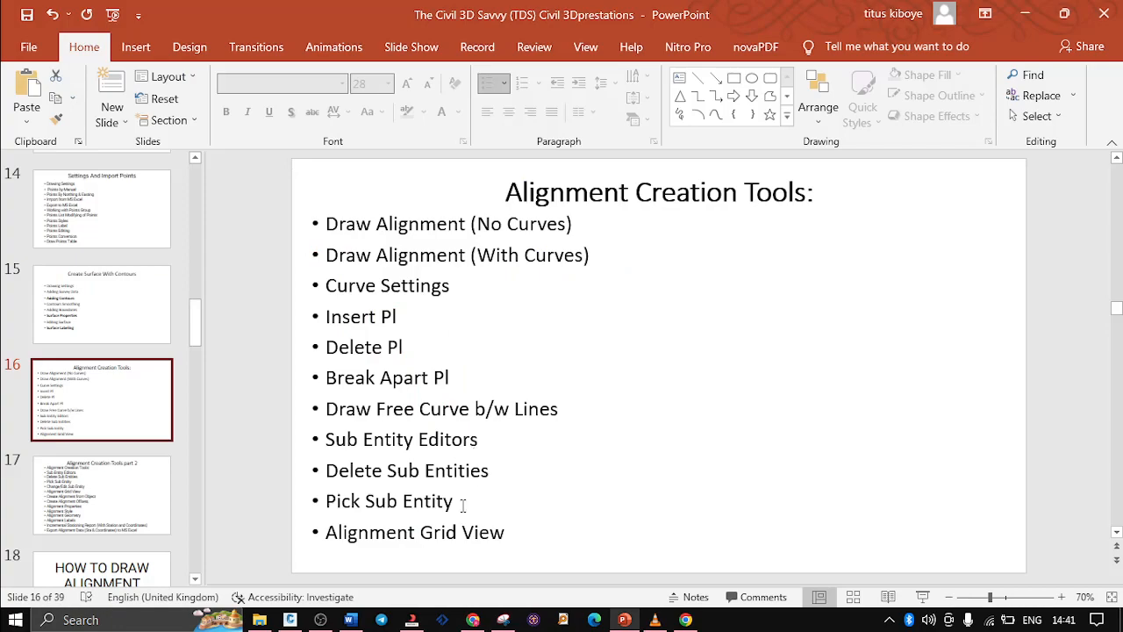
pyautogui.click(290, 619)
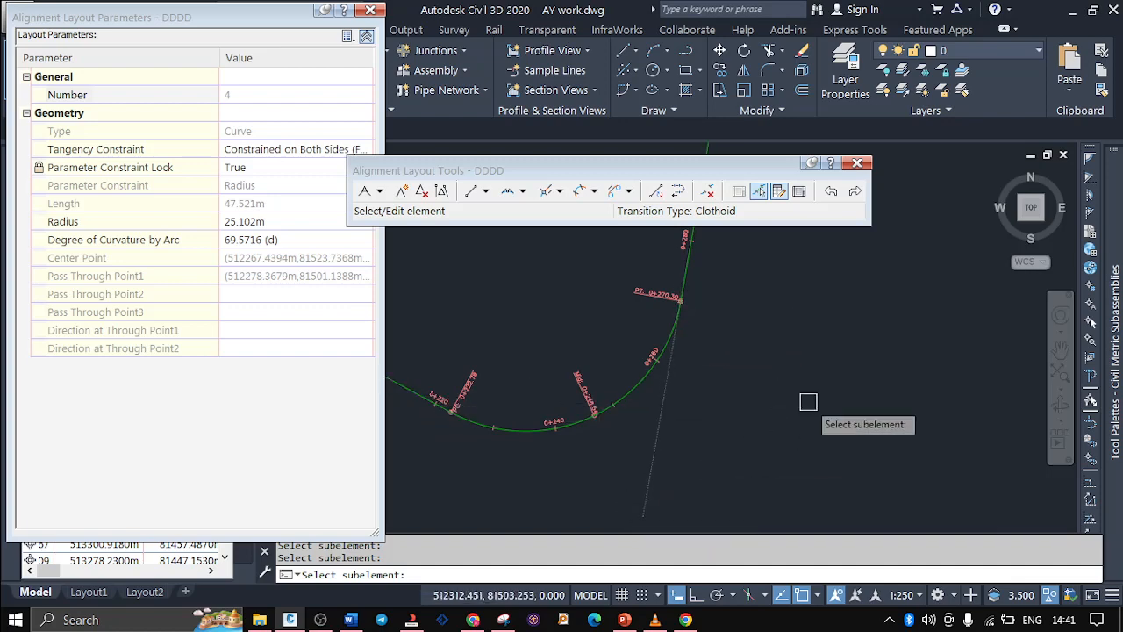
# Close the Alignment Layout Parameters and try to insert an IP beside the large curve of the separate unlabelled section
pyautogui.scroll(-2, 796, 405)
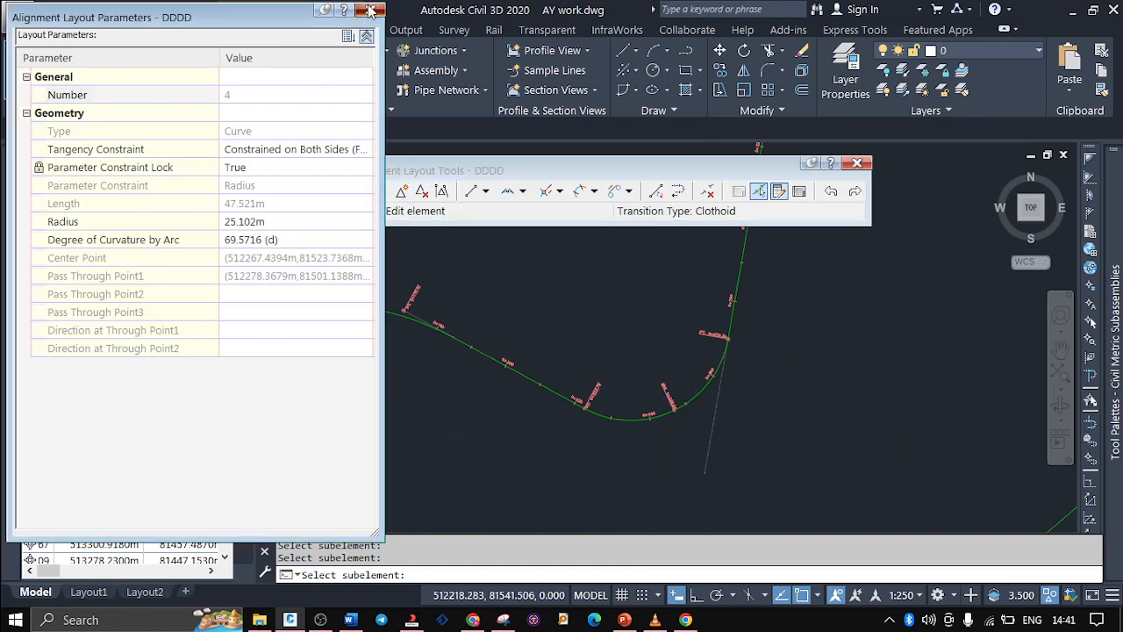
pyautogui.click(370, 10)
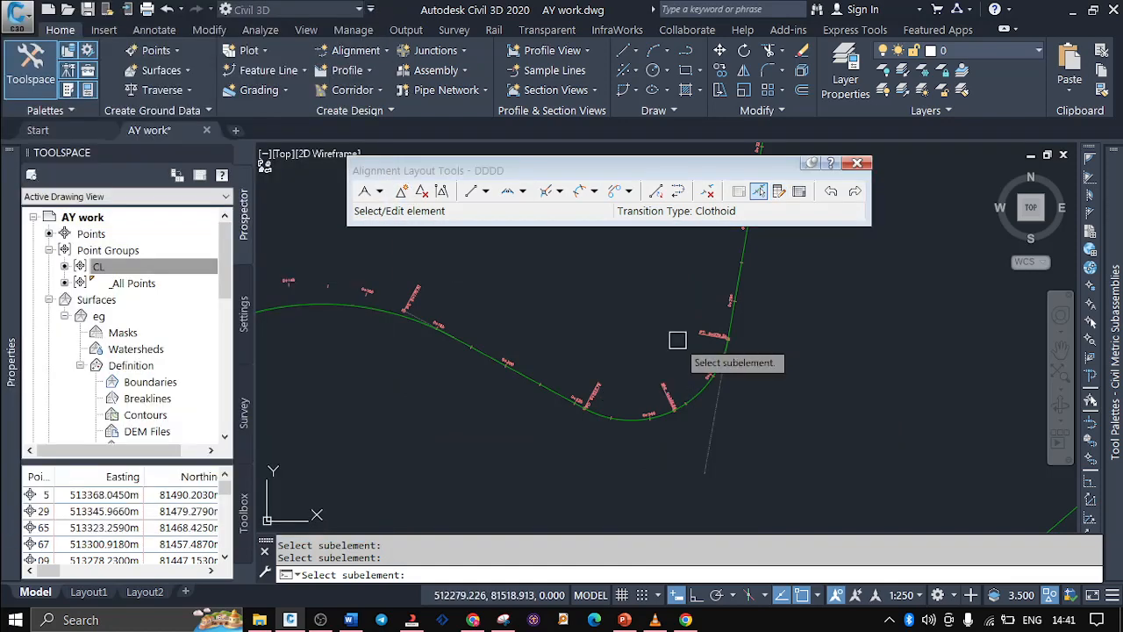
pyautogui.scroll(2, 684, 390)
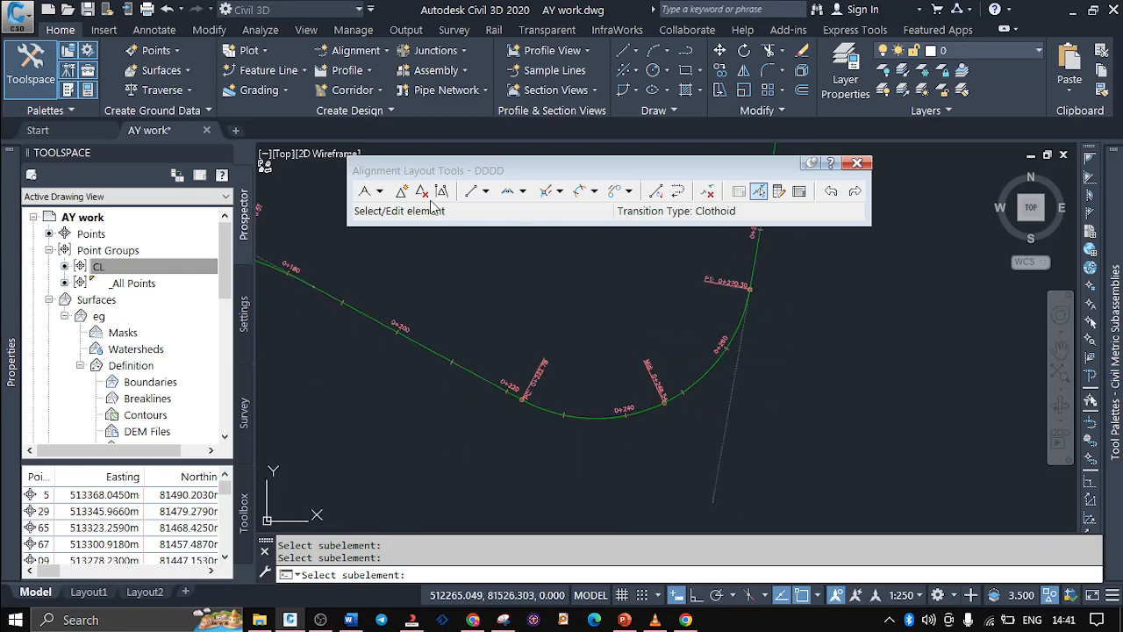
pyautogui.scroll(-3, 396, 480)
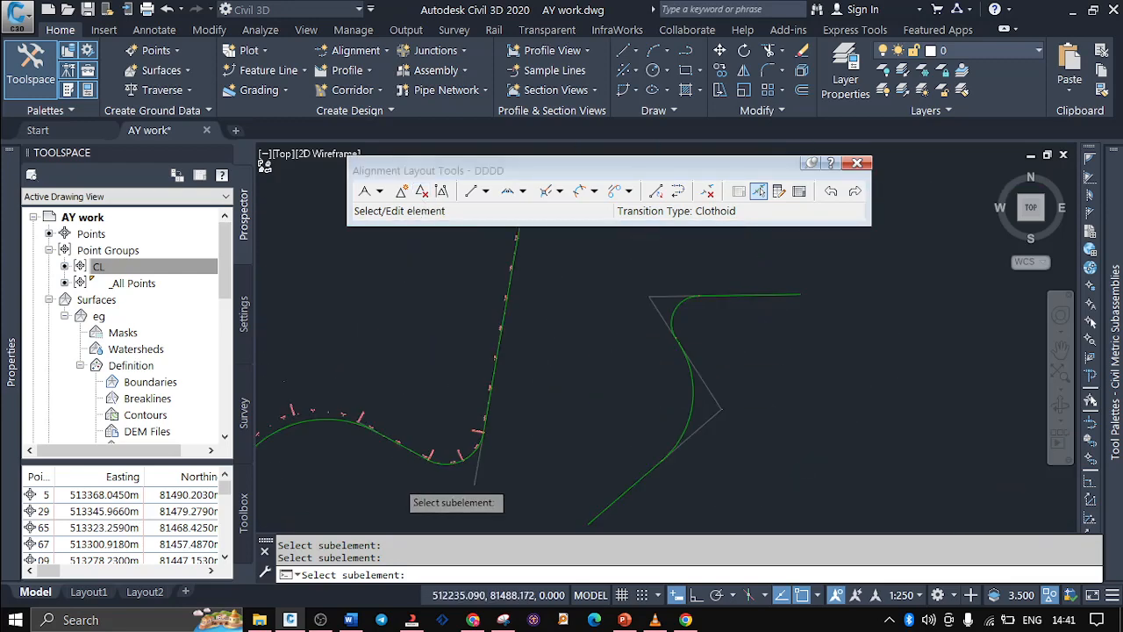
pyautogui.scroll(4, 697, 407)
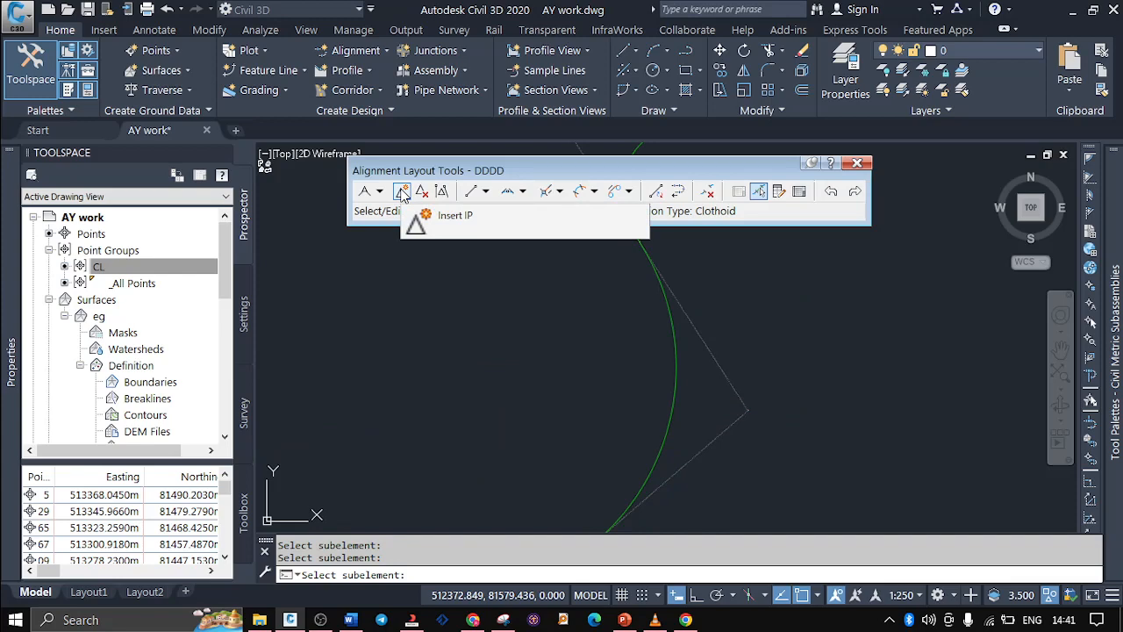
pyautogui.click(401, 192)
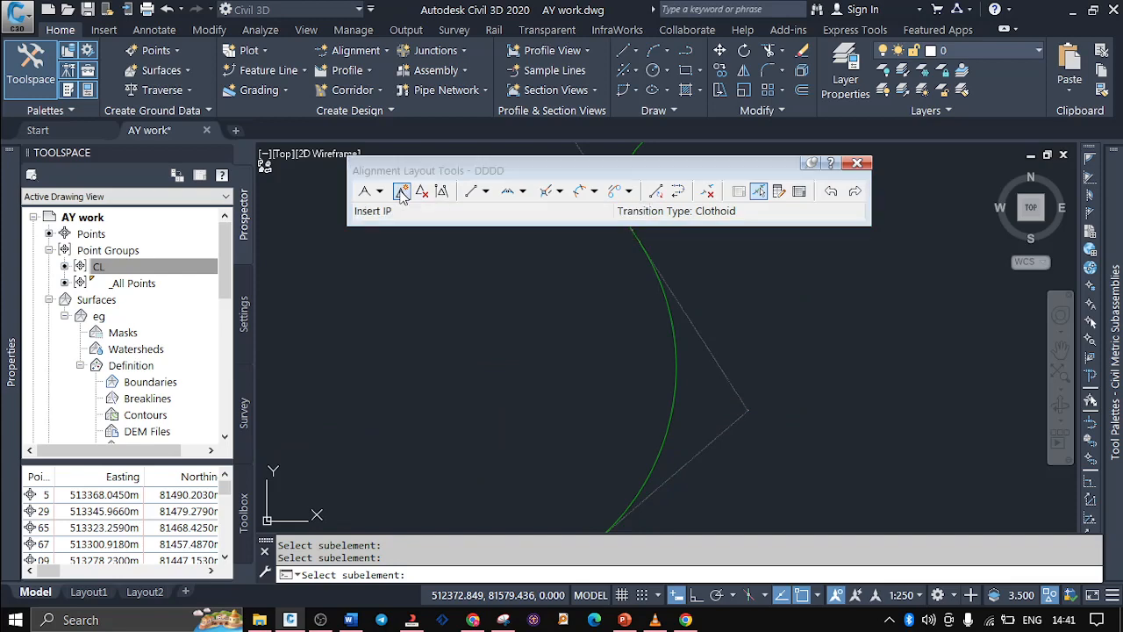
pyautogui.click(708, 408)
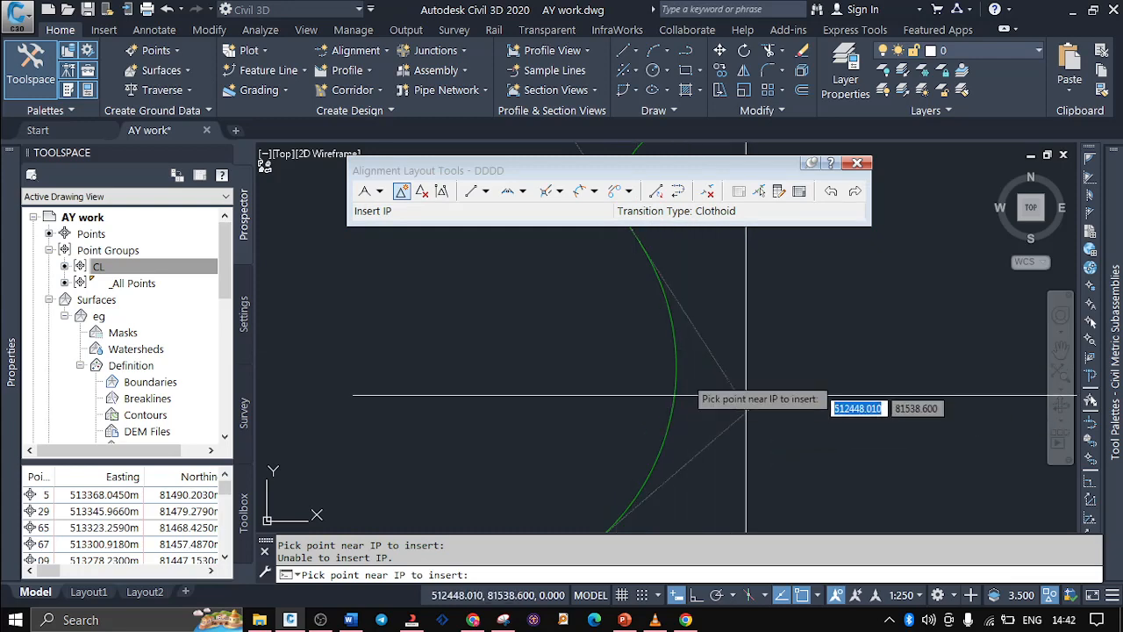
# Delete both IPs of the unlabelled section, at the large curve and at the upper curve
pyautogui.click(422, 192)
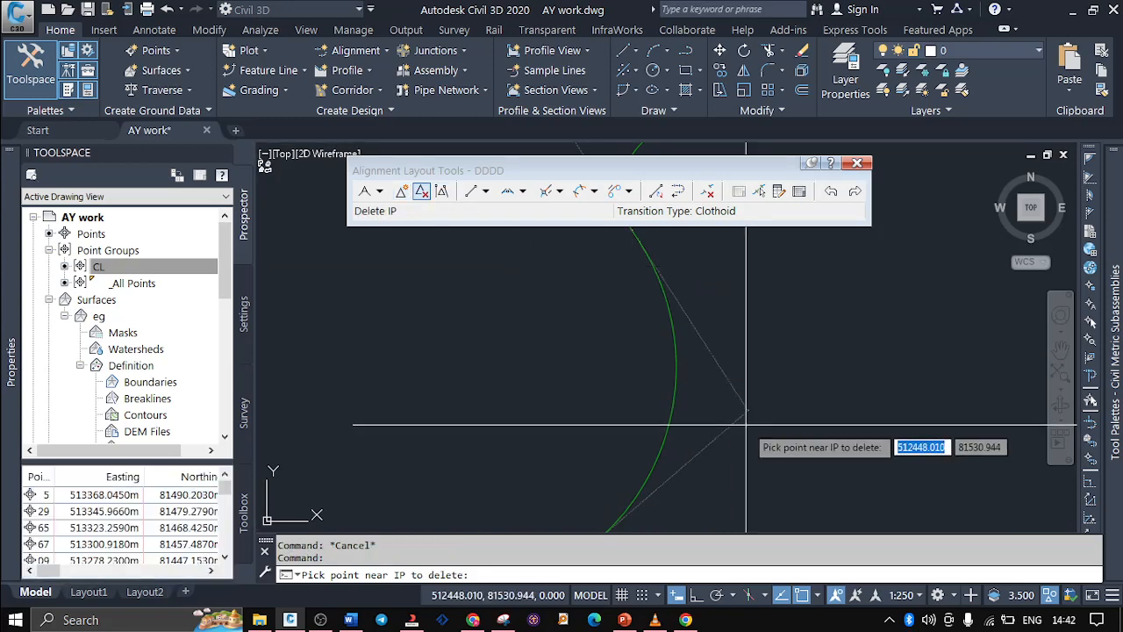
pyautogui.scroll(5, 748, 415)
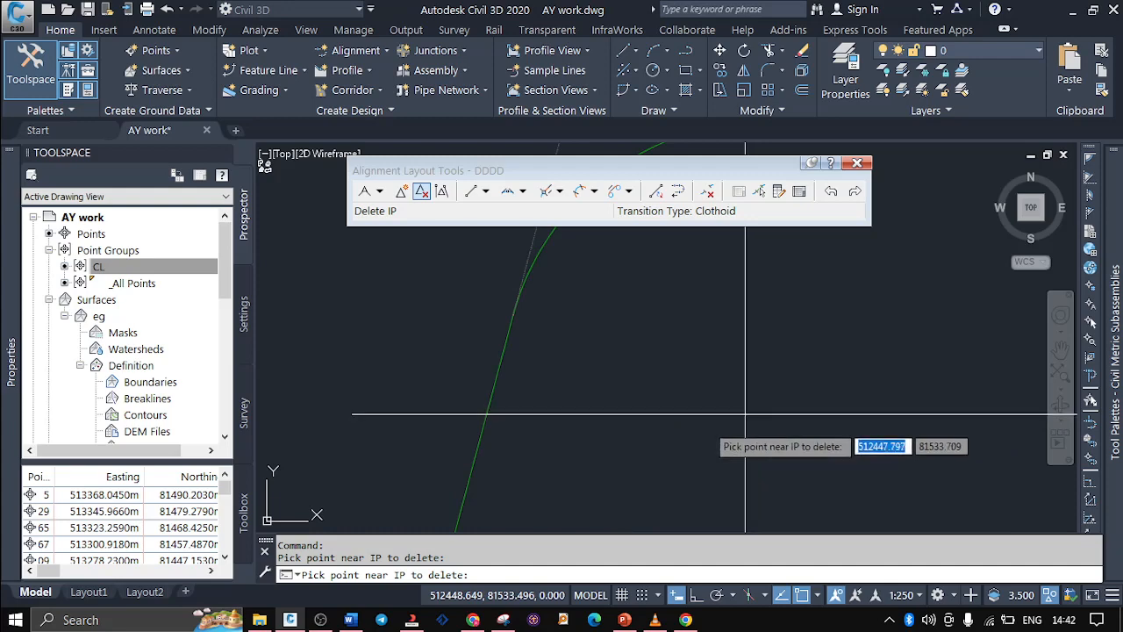
pyautogui.scroll(-6, 759, 430)
pyautogui.scroll(3, 668, 437)
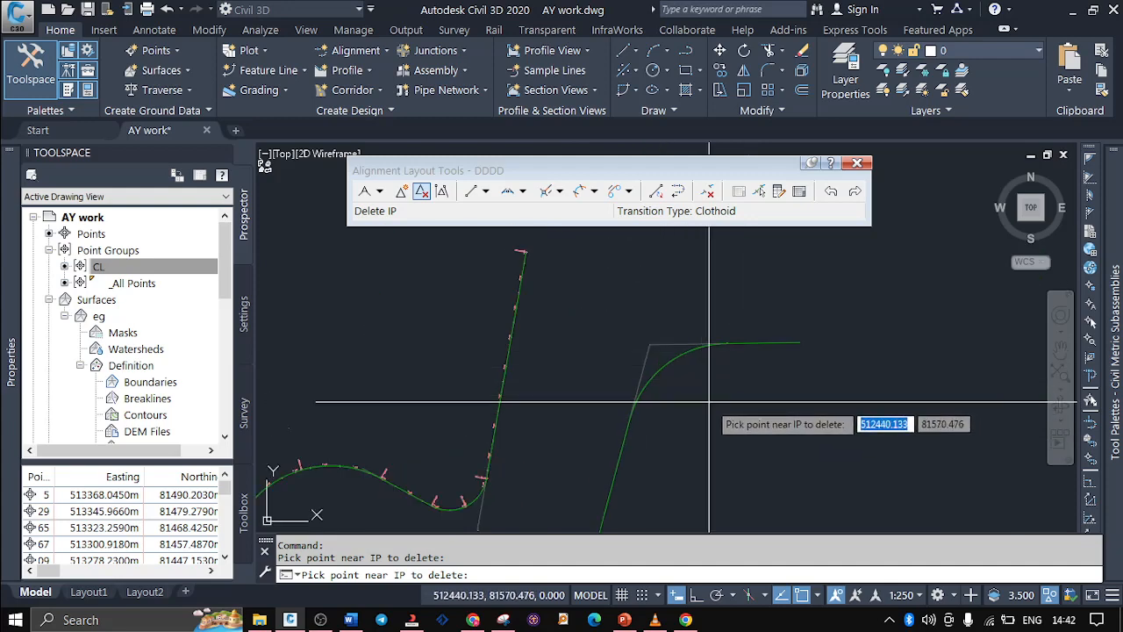
pyautogui.click(660, 341)
pyautogui.scroll(-3, 730, 432)
pyautogui.scroll(3, 729, 431)
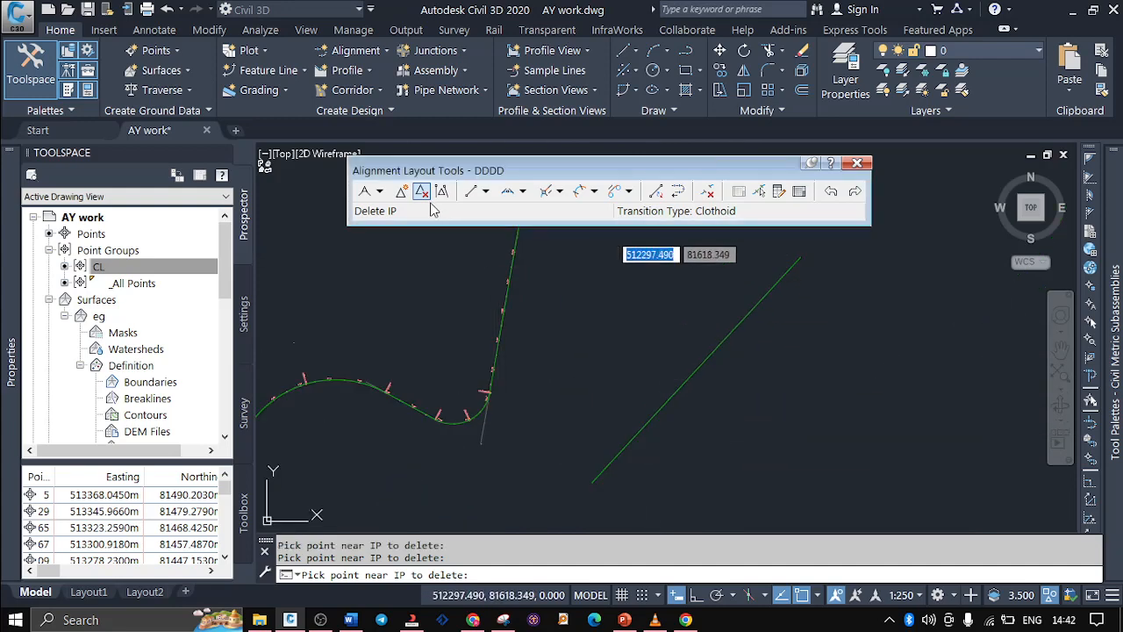
# Insert two neighbouring IPs along the unlabelled straight, the first near 512450, 81534
pyautogui.click(404, 196)
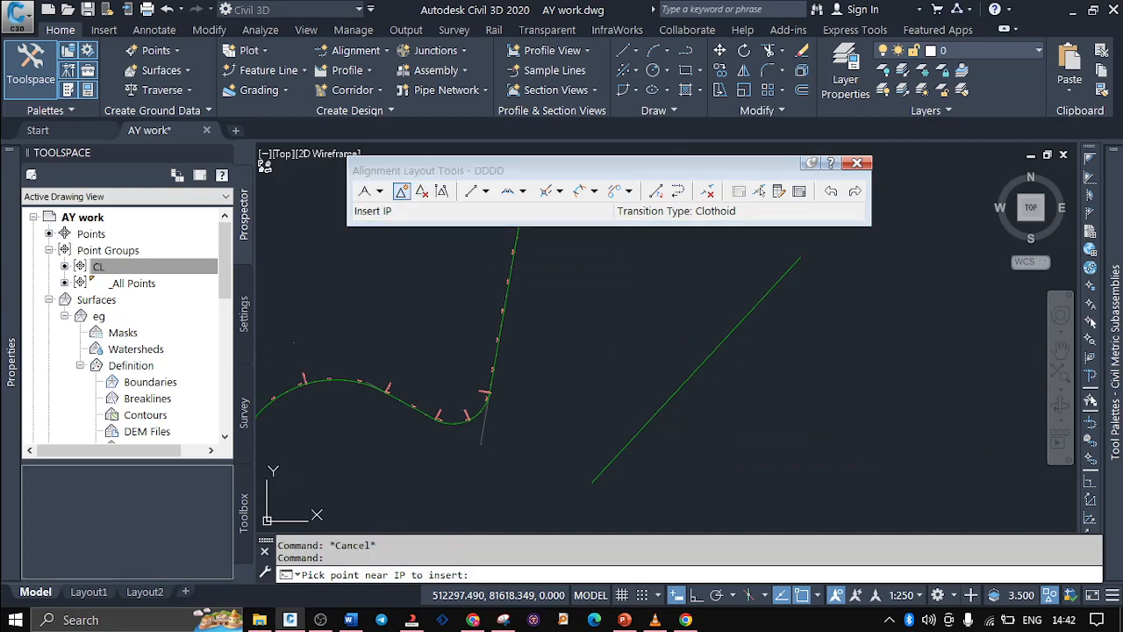
pyautogui.click(725, 371)
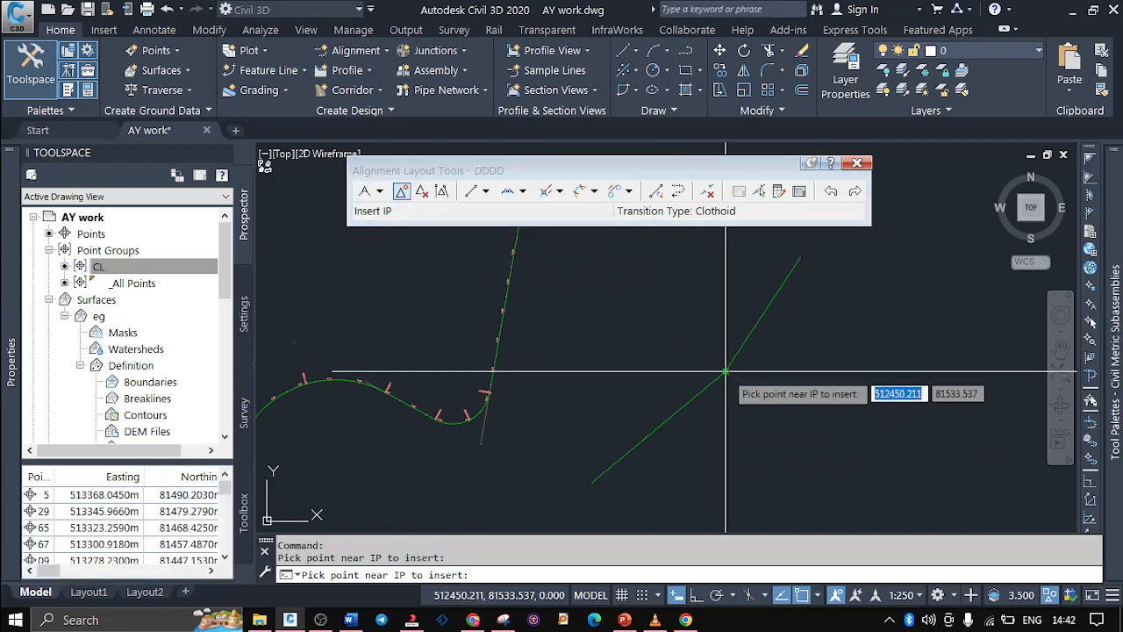
pyautogui.scroll(2, 725, 371)
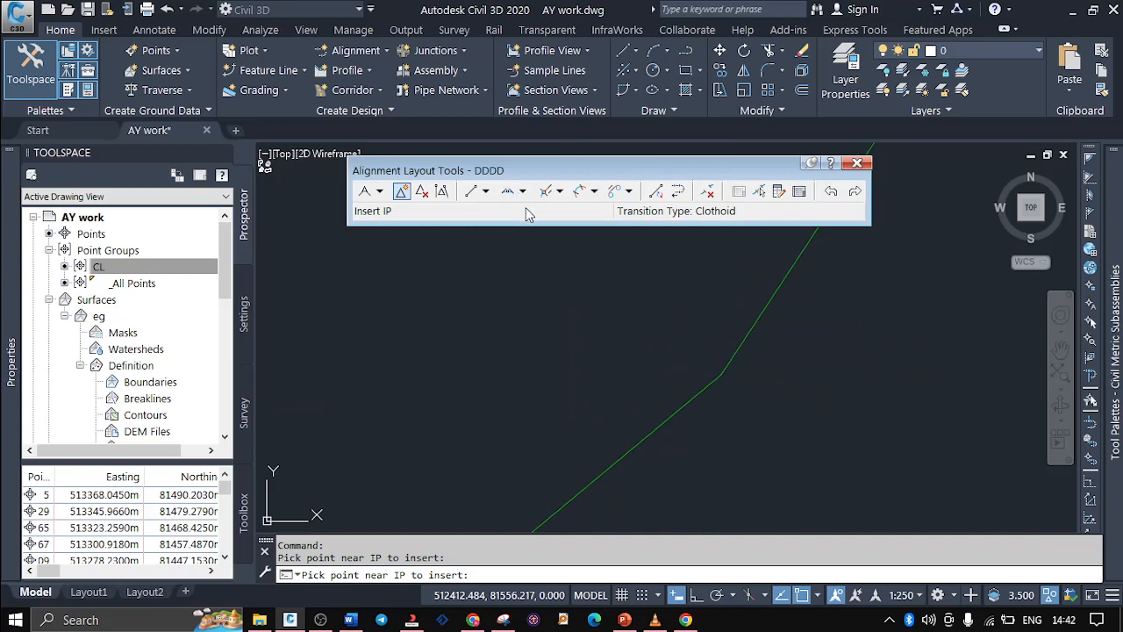
pyautogui.click(403, 193)
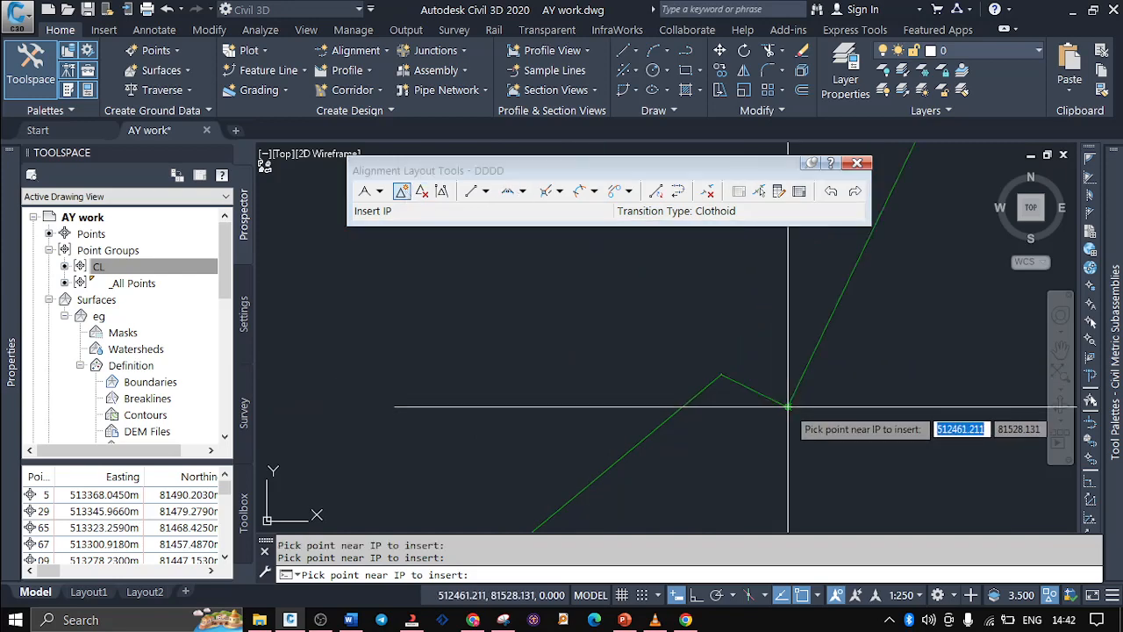
# Delete the two IPs just inserted on the unlabelled section
pyautogui.click(422, 191)
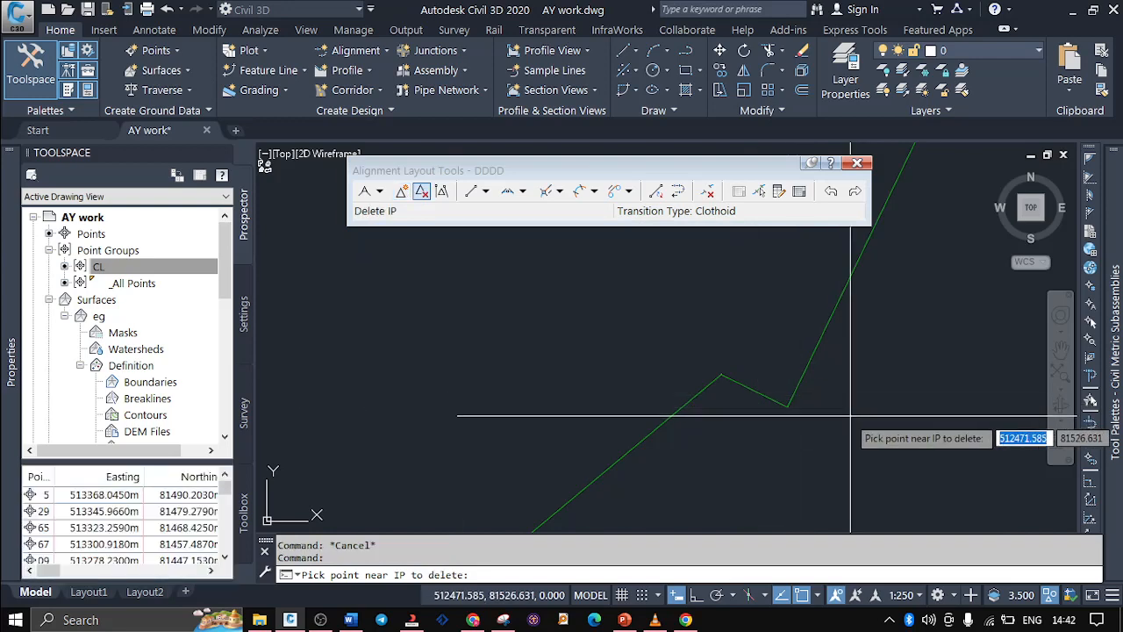
pyautogui.click(793, 408)
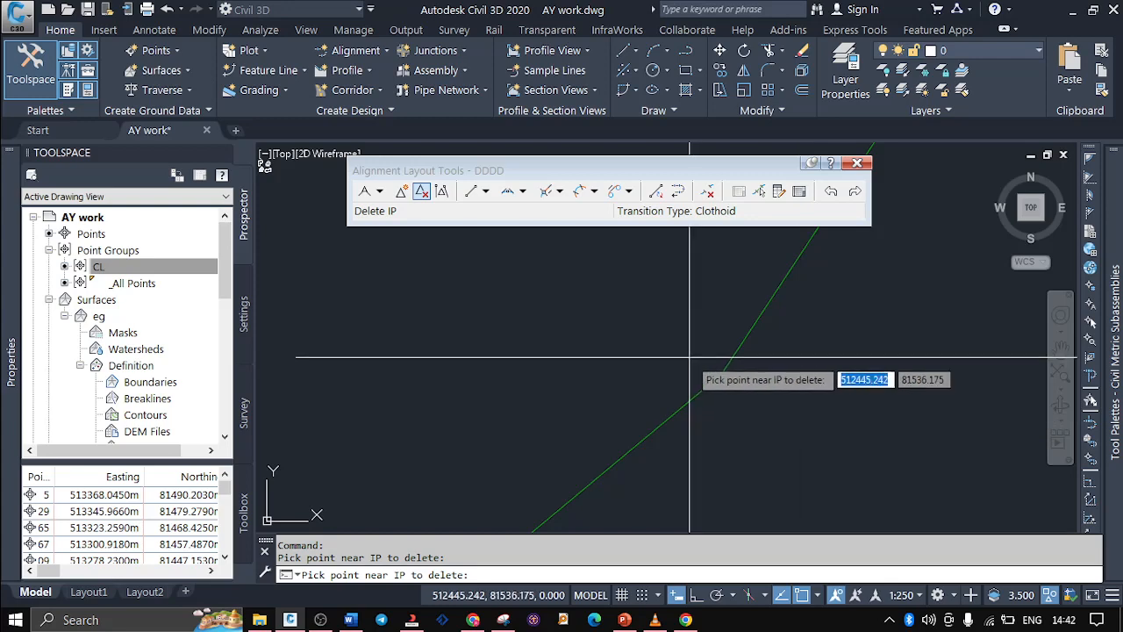
pyautogui.click(720, 375)
# Insert a single IP on the unlabelled section near 512466, 81524
pyautogui.click(401, 192)
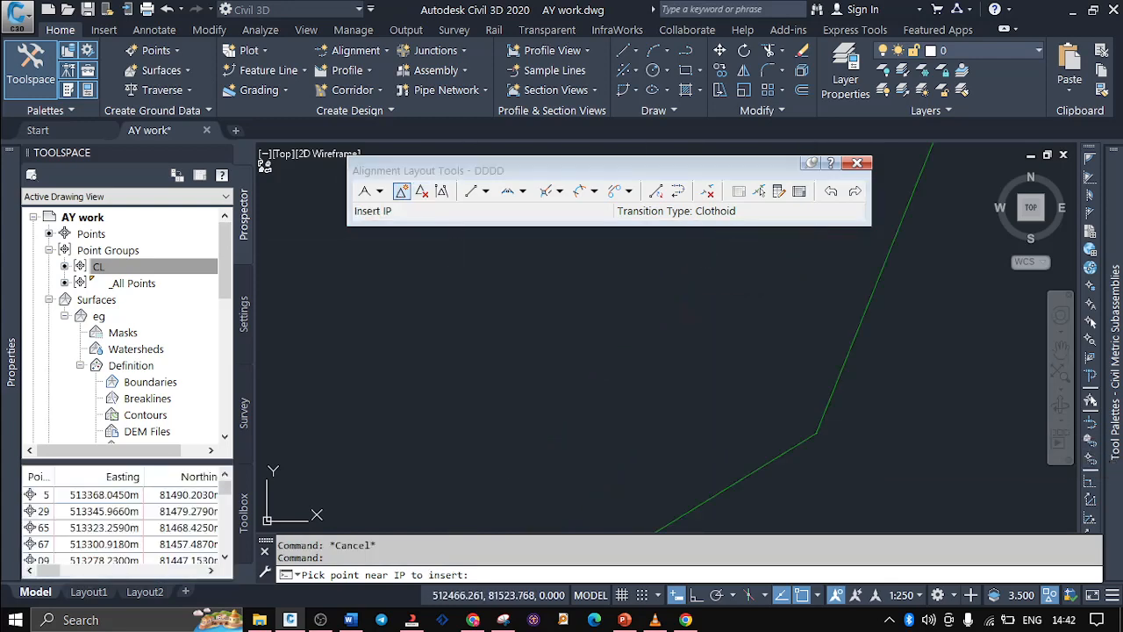
pyautogui.click(816, 432)
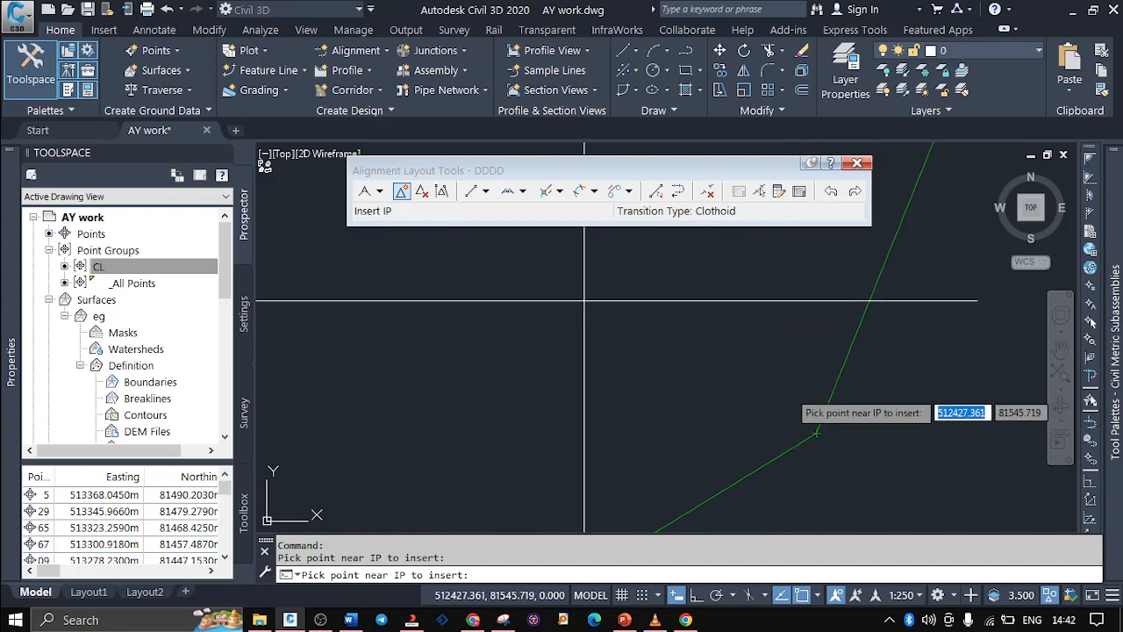
pyautogui.moveTo(852, 462); pyautogui.dragTo(811, 430, button='middle')
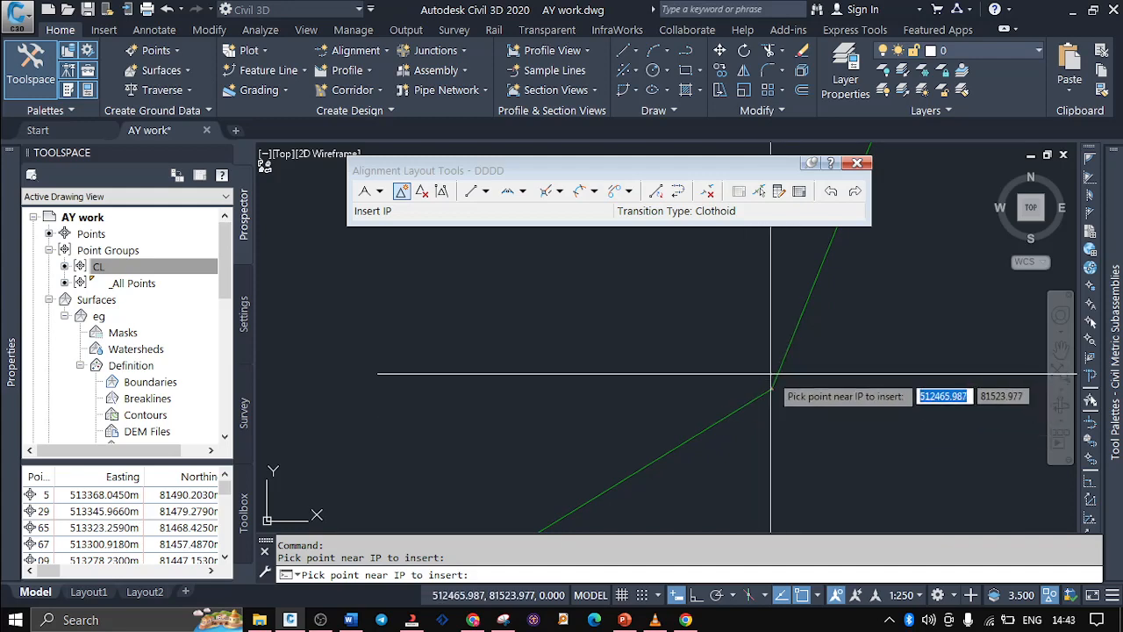
# Add a Free Curve Fillet (Between two elements, through point) between the lines at the new IP, passing through about 512465.47, 81524.10
pyautogui.click(523, 192)
pyautogui.click(569, 343)
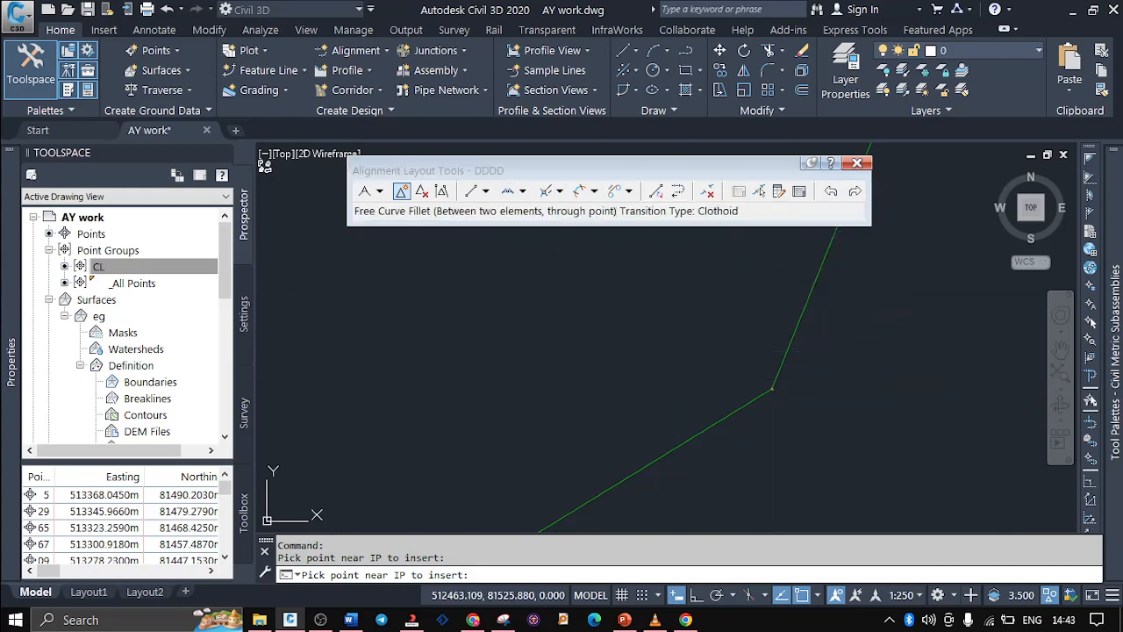
pyautogui.click(715, 425)
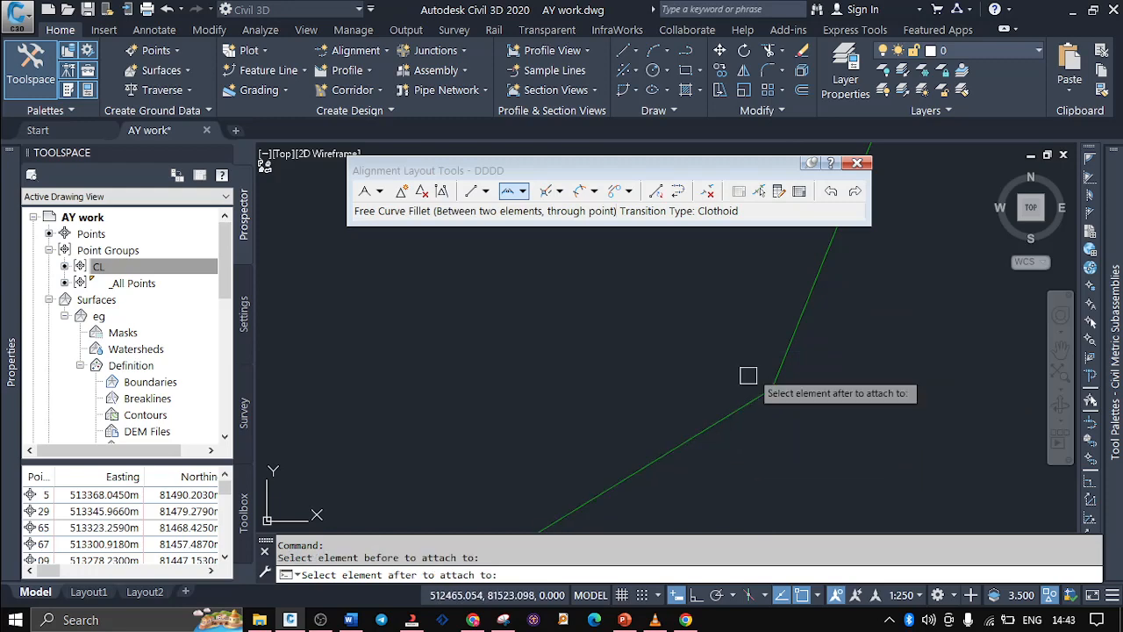
pyautogui.click(790, 333)
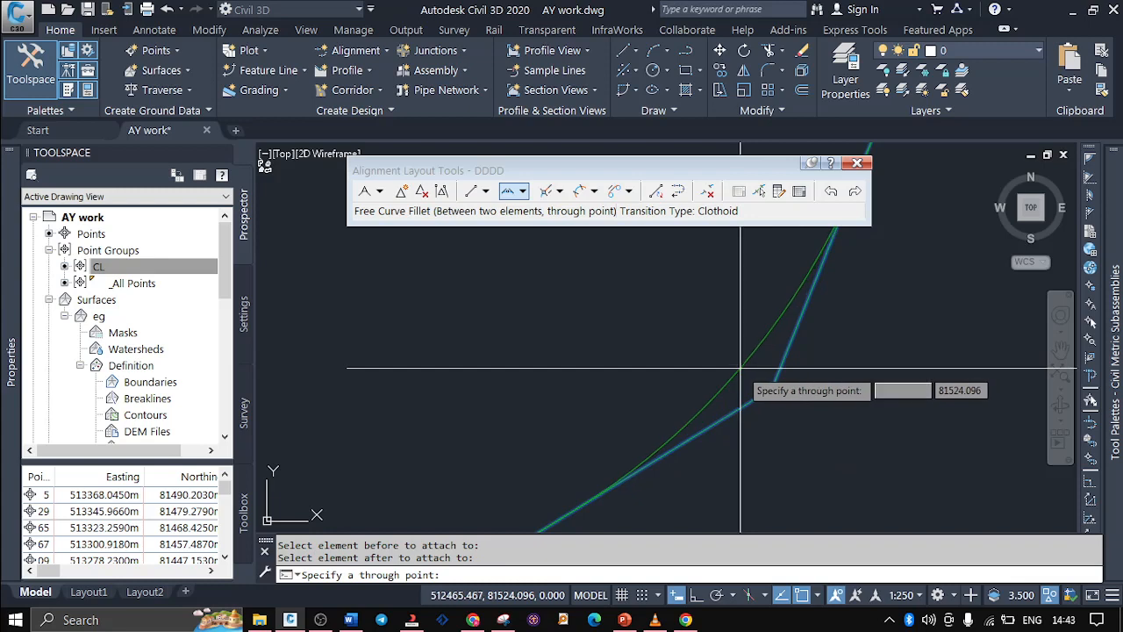
pyautogui.click(739, 368)
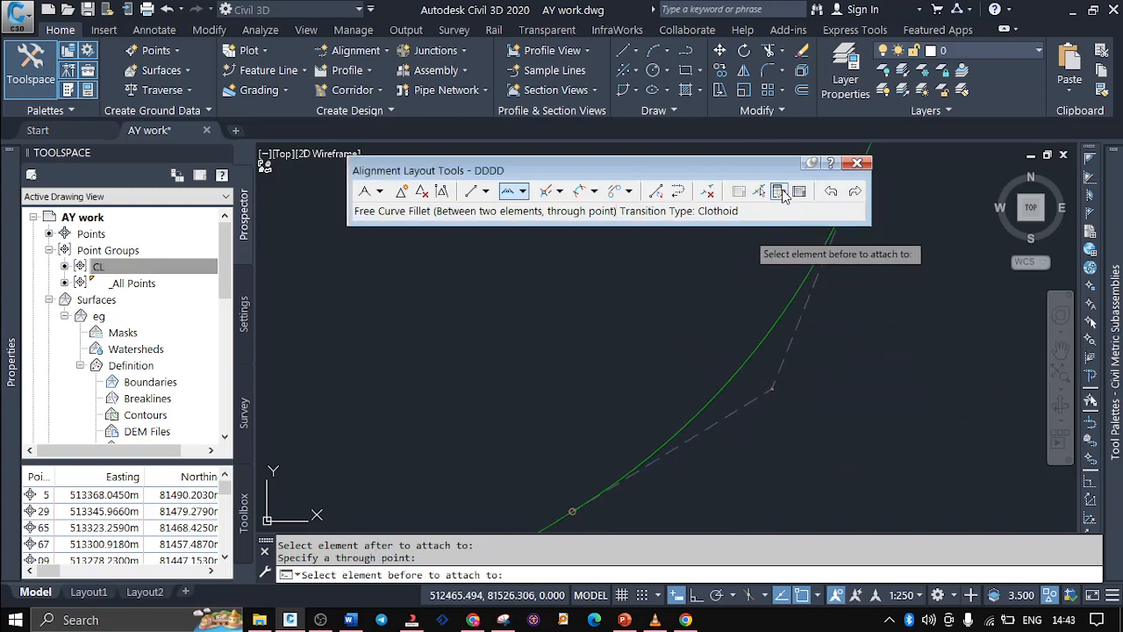
# Open the new curve fillet's layout parameters by picking it as a sub-element and set its Parameter Constraint Lock to False
pyautogui.click(779, 191)
pyautogui.click(759, 191)
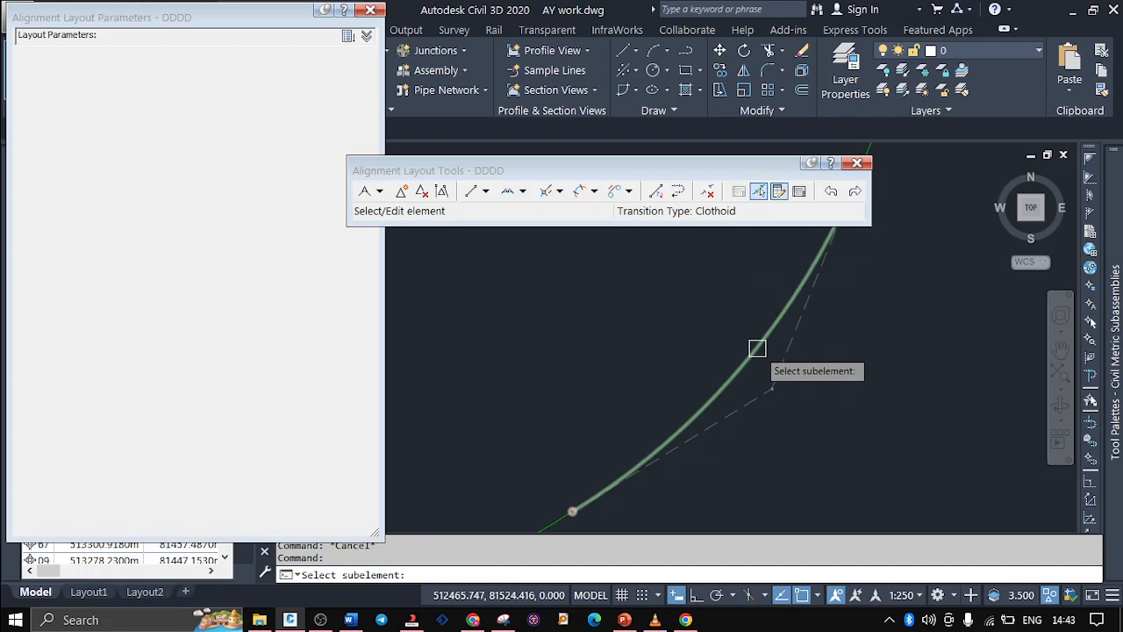
pyautogui.click(757, 348)
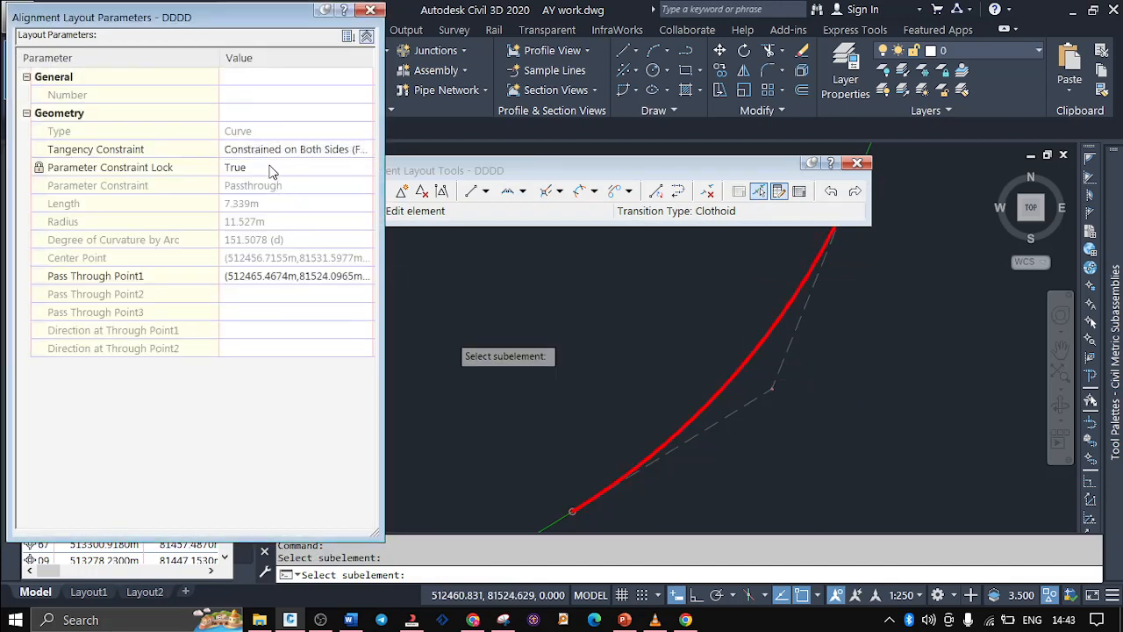
pyautogui.click(270, 169)
pyautogui.click(267, 168)
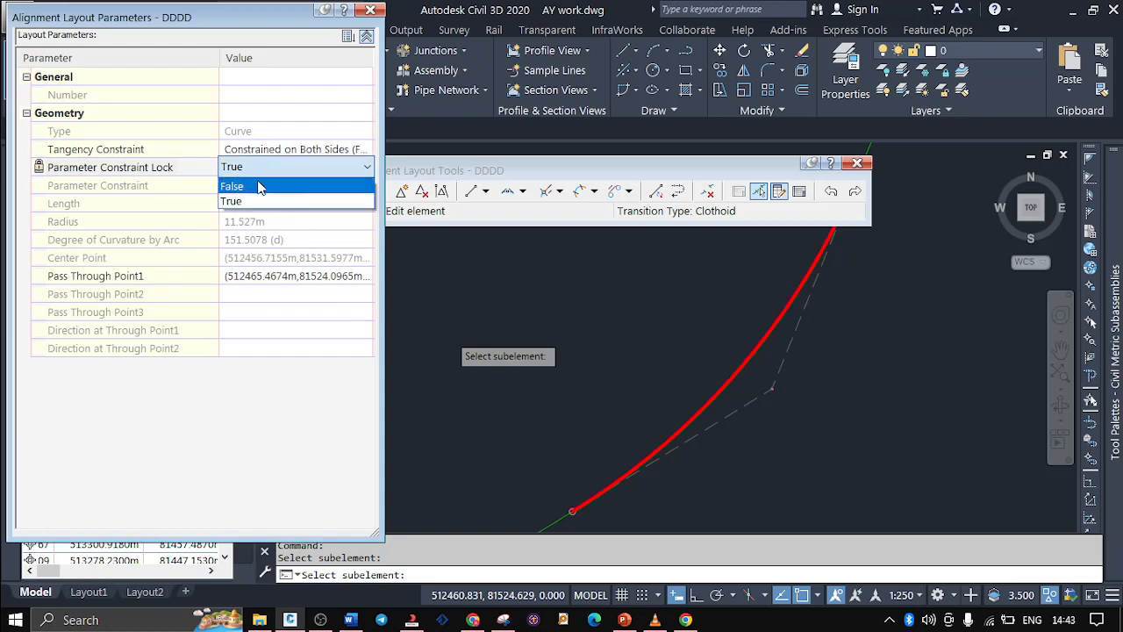
pyautogui.click(262, 185)
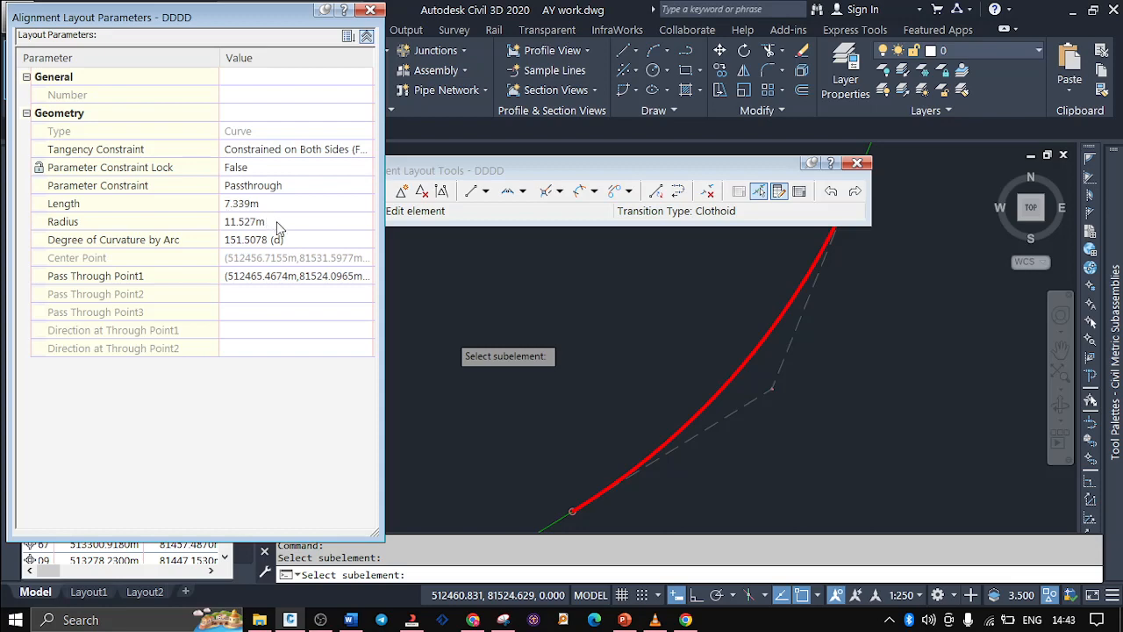
# Set the curve fillet's radius to 12 m
pyautogui.click(280, 222)
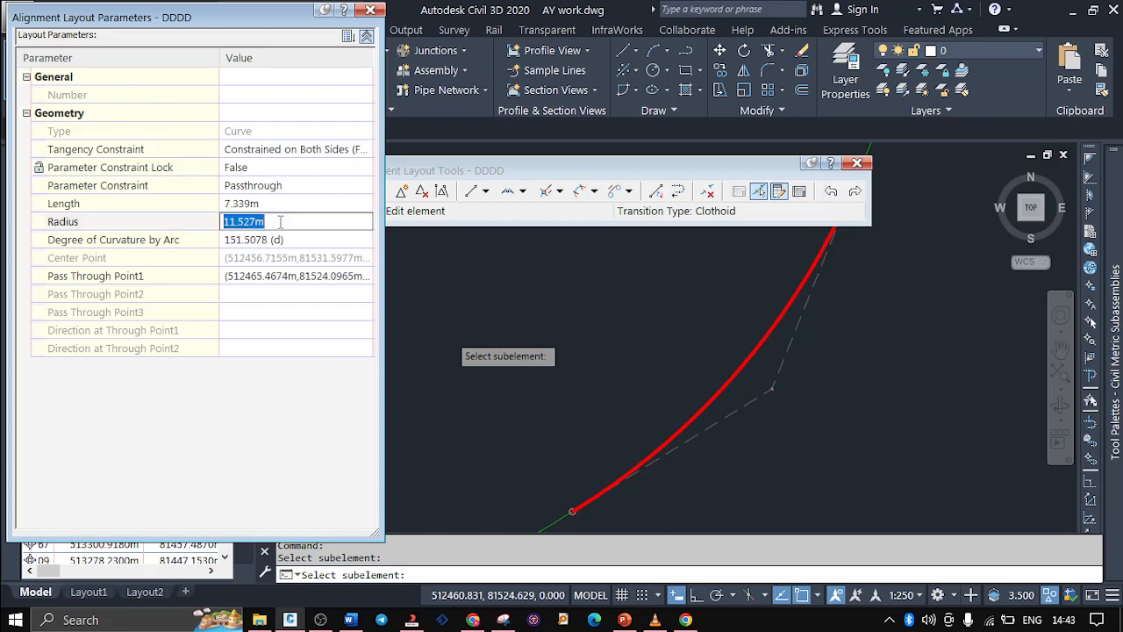
pyautogui.write('12')
pyautogui.press('Return')
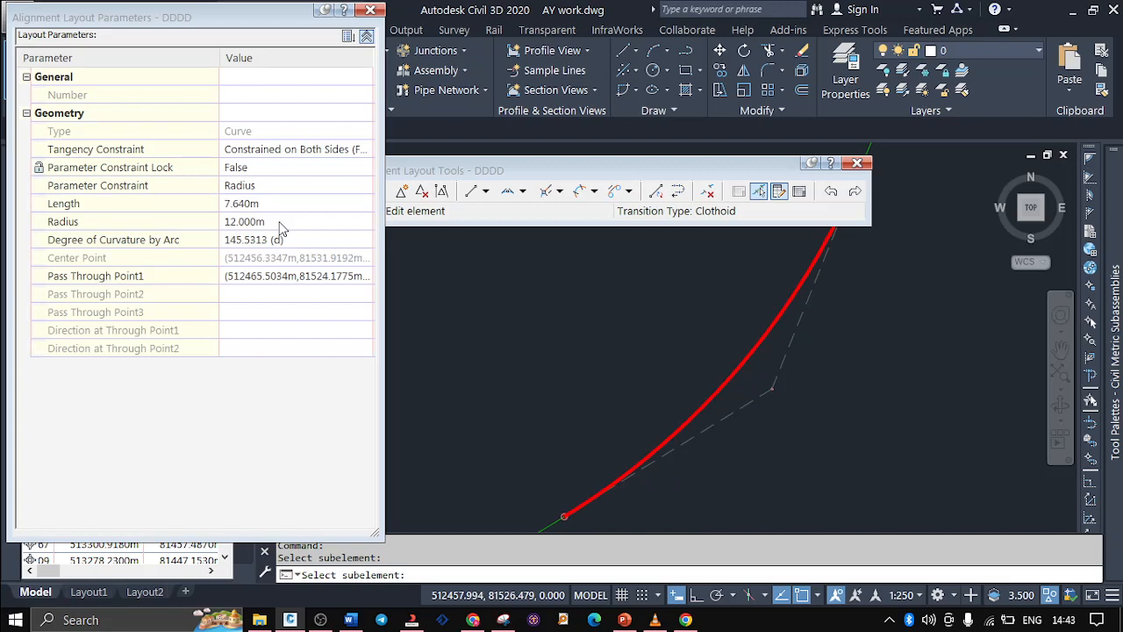
# Set the curve fillet's radius to 15 m
pyautogui.click(280, 222)
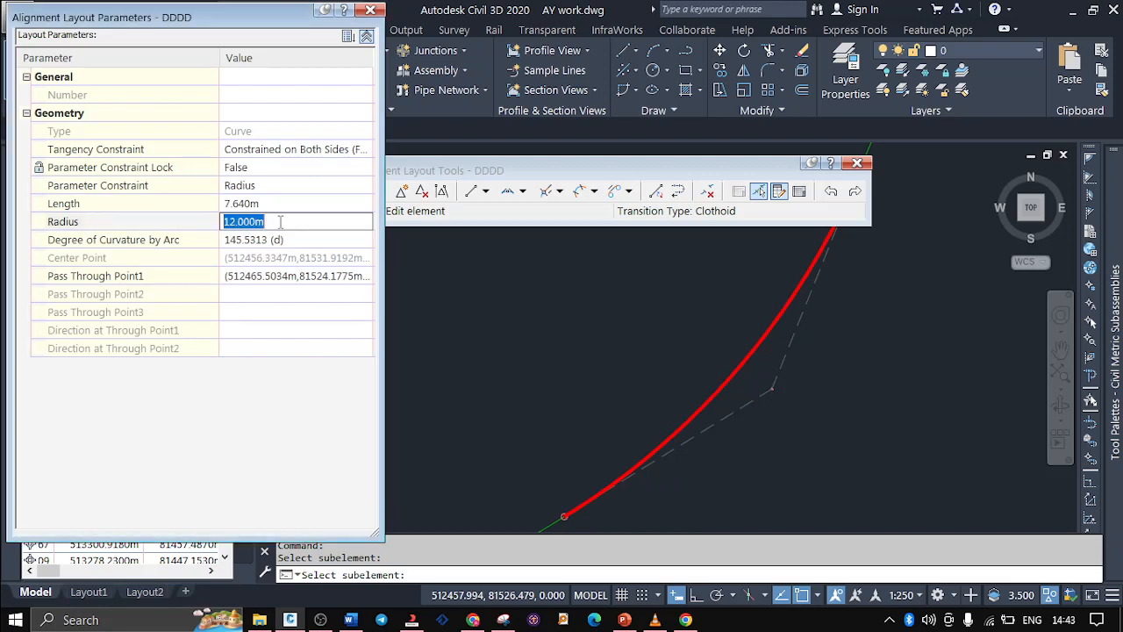
pyautogui.write('15')
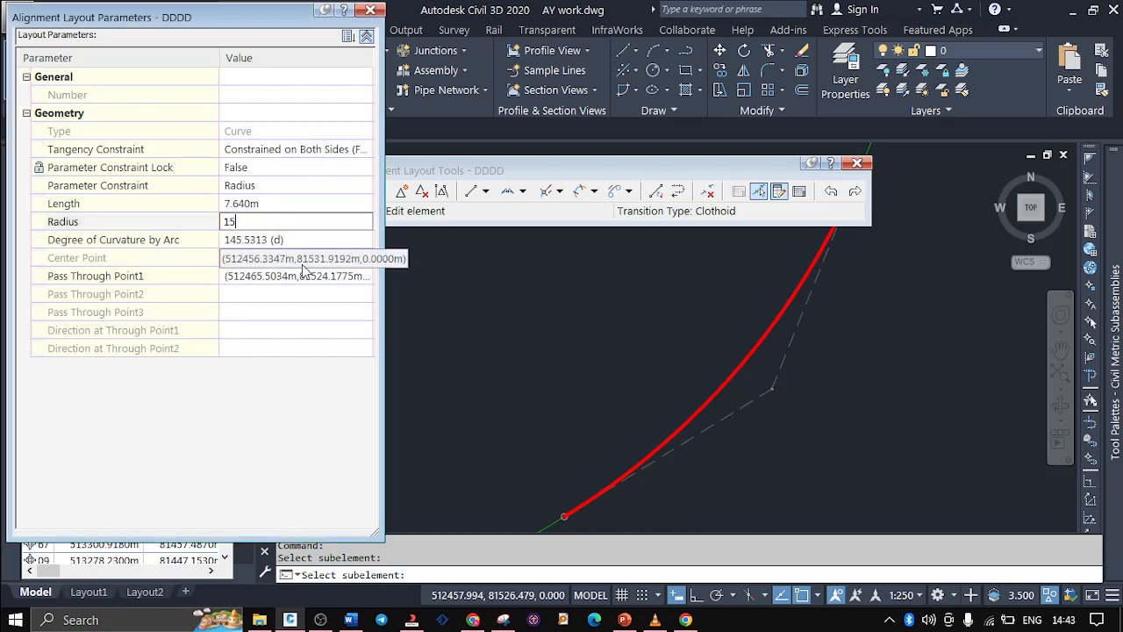
pyautogui.press('Return')
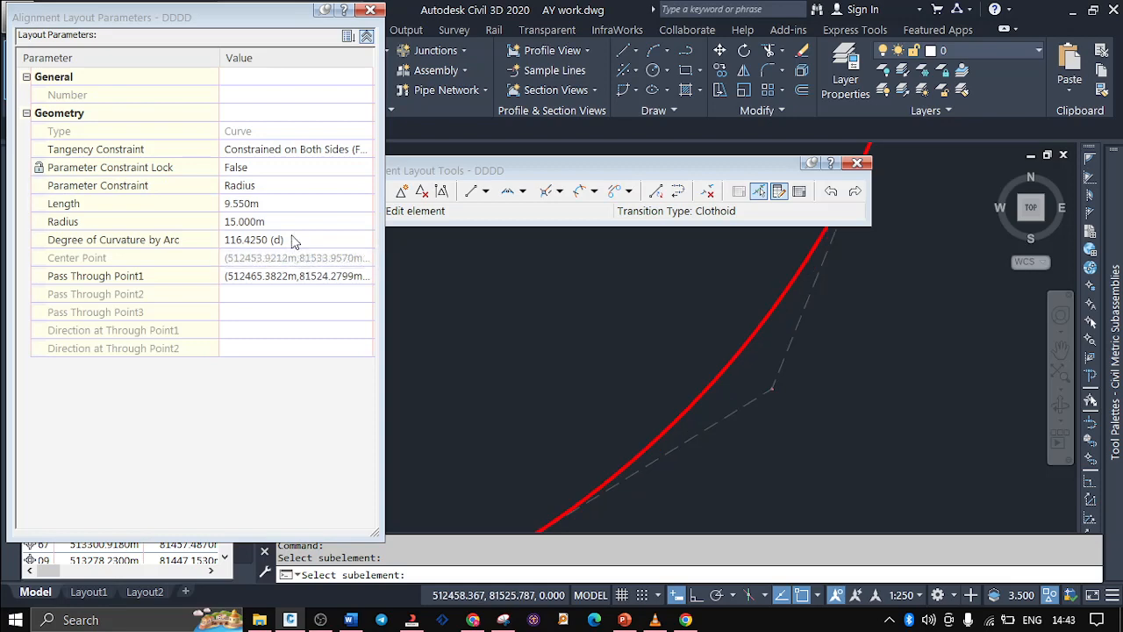
# Lock the curve fillet's parameter constraint again by setting Parameter Constraint Lock to True
pyautogui.click(293, 238)
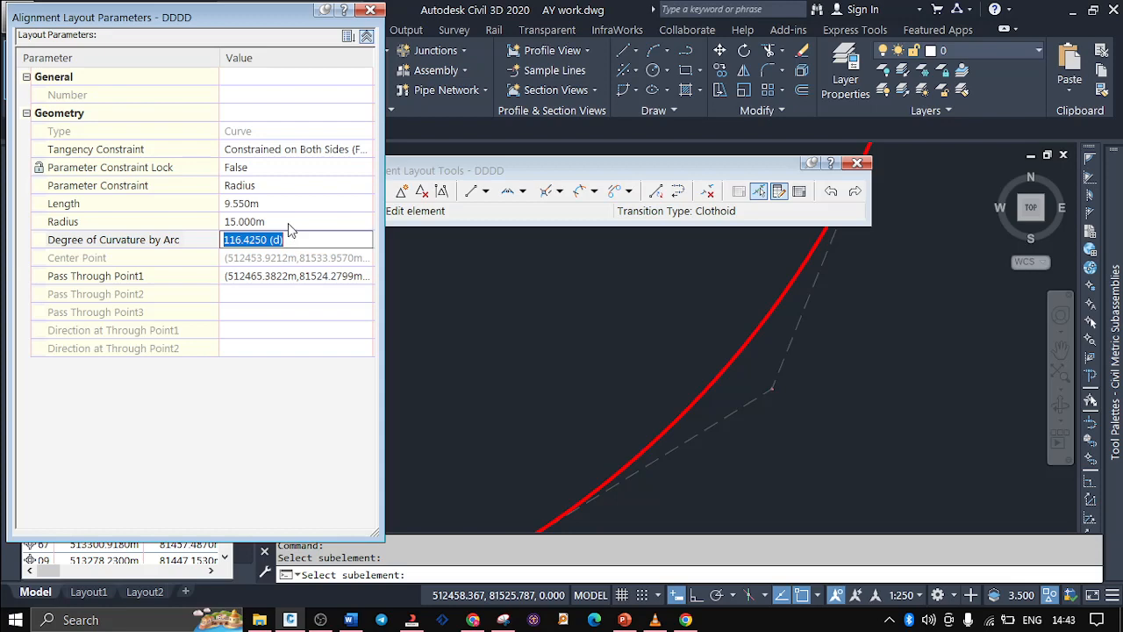
pyautogui.click(302, 167)
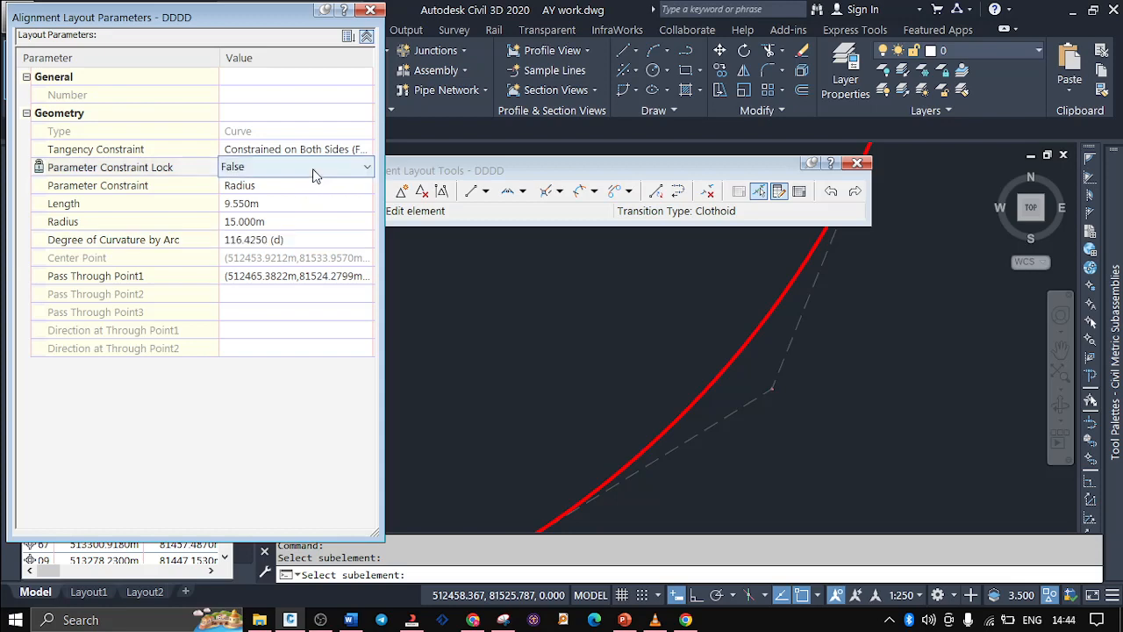
pyautogui.click(303, 167)
pyautogui.click(294, 202)
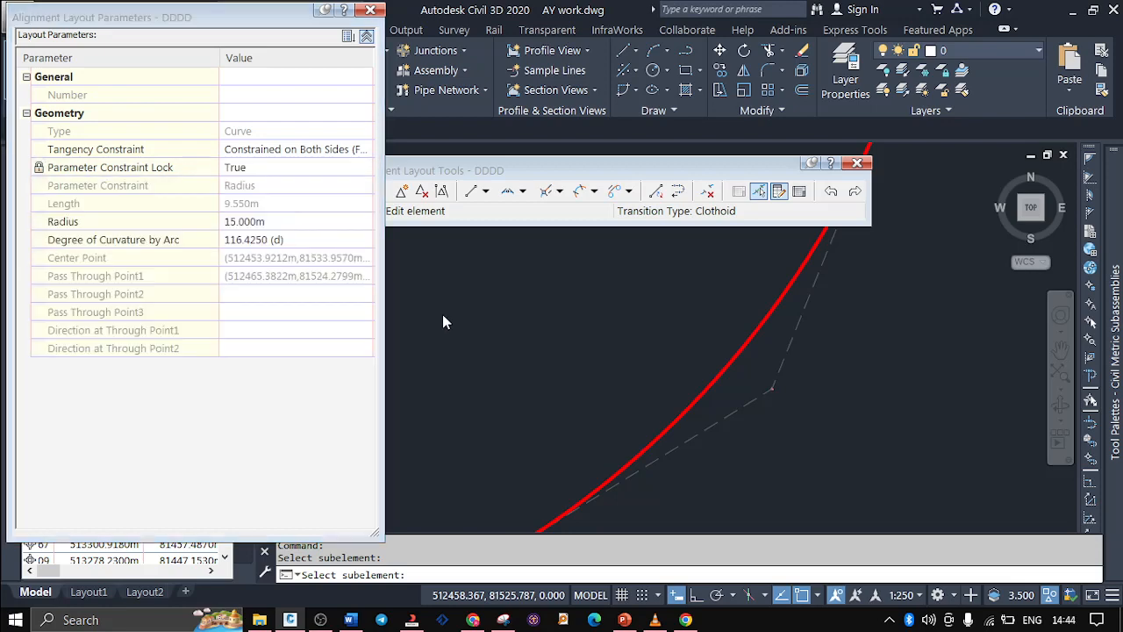
# Consult the Alignment Creation Tools slide in PowerPoint, and back in Civil 3D break apart the curve's IP by a short picked split distance
pyautogui.click(623, 620)
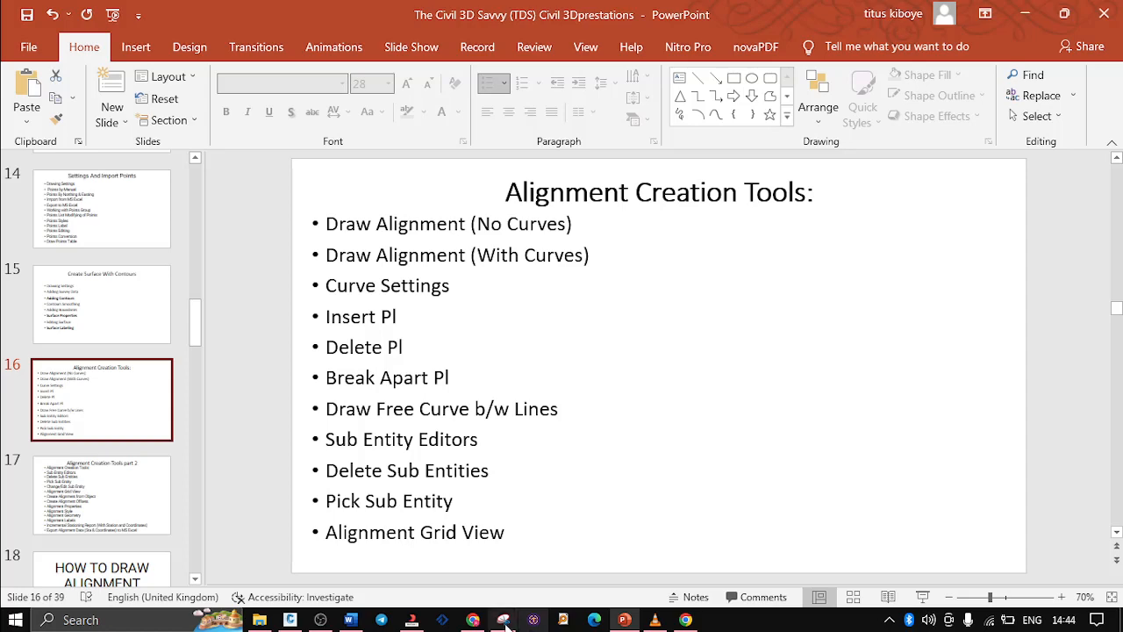
pyautogui.click(289, 620)
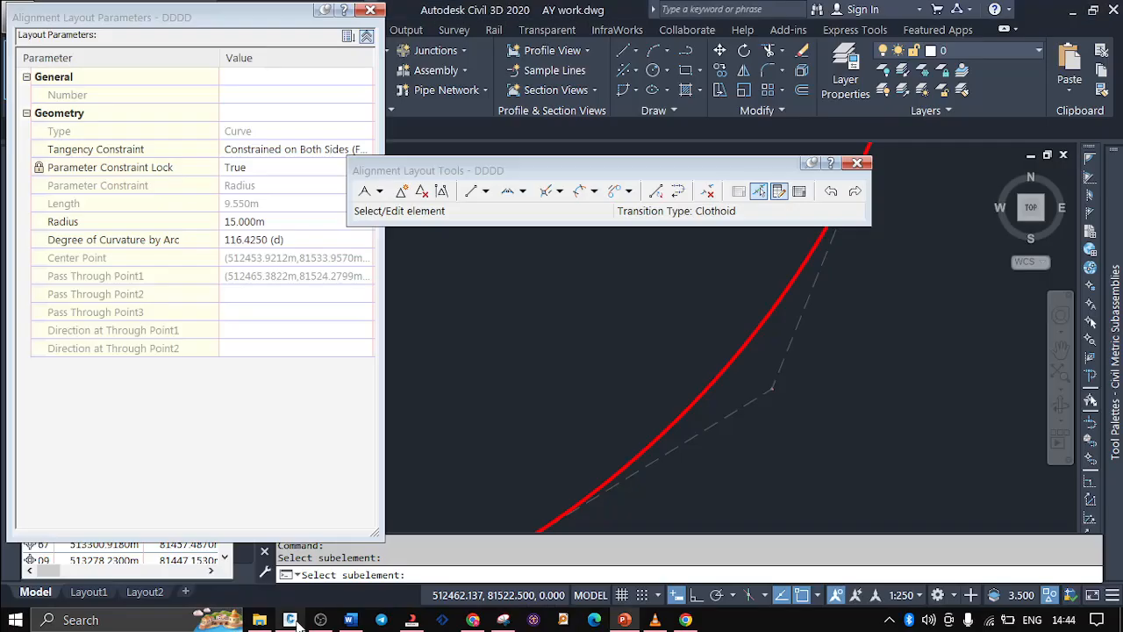
pyautogui.click(441, 195)
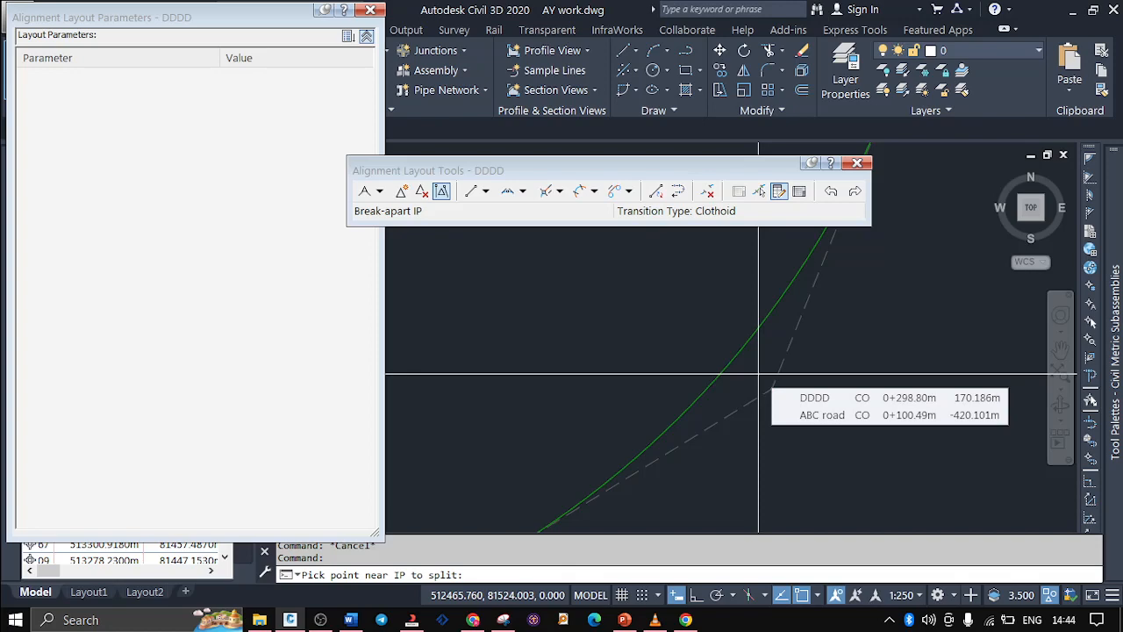
pyautogui.click(761, 380)
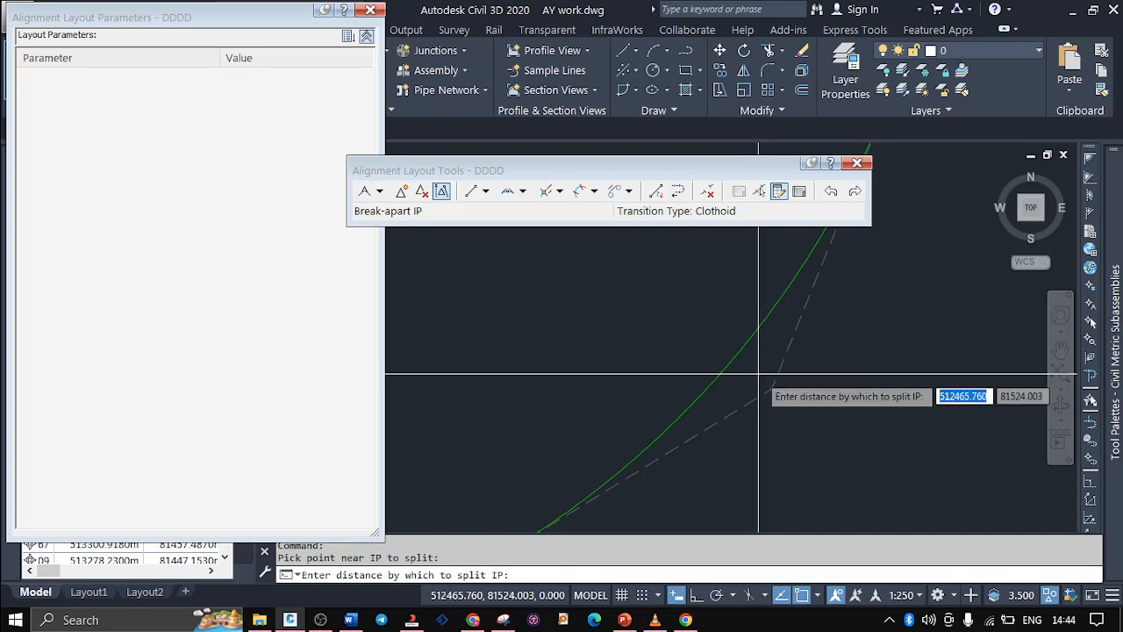
pyautogui.click(794, 406)
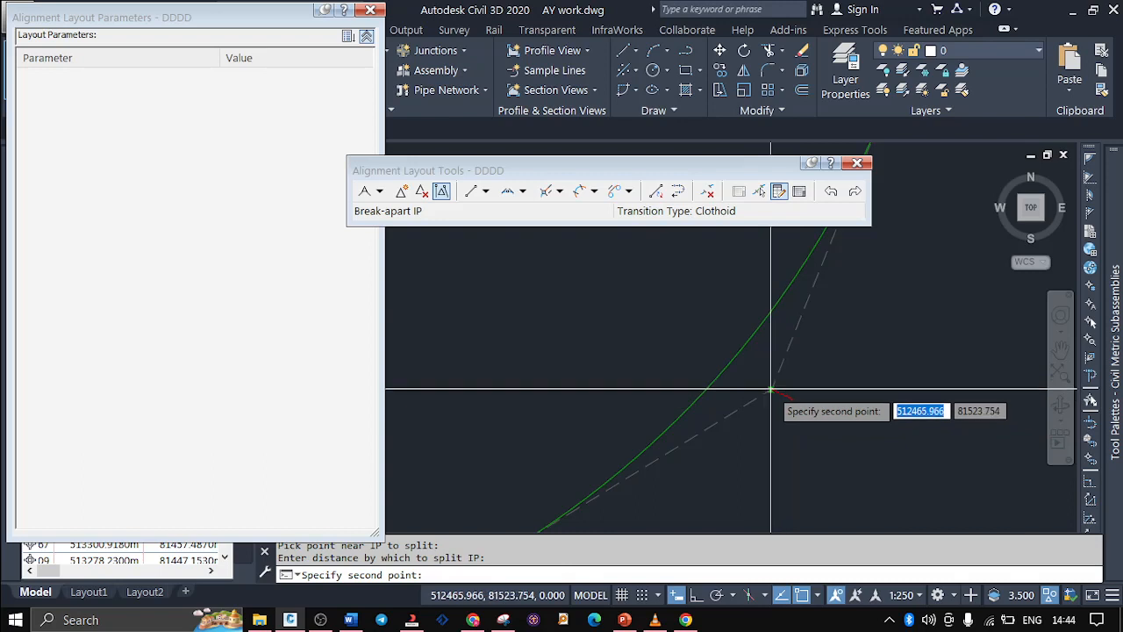
pyautogui.click(765, 380)
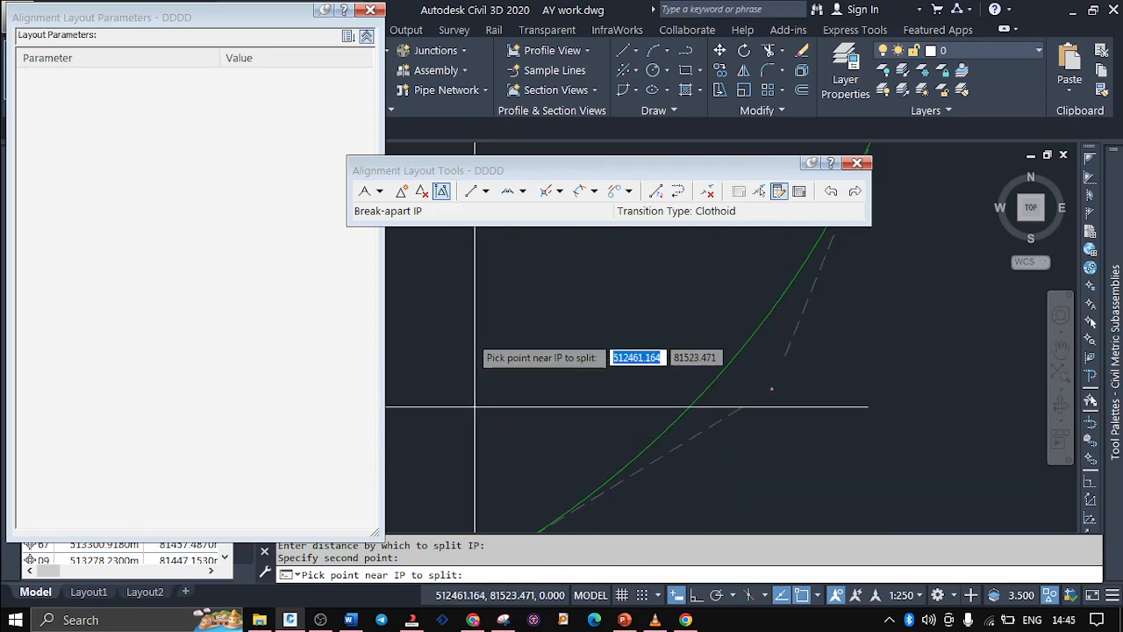
pyautogui.click(485, 192)
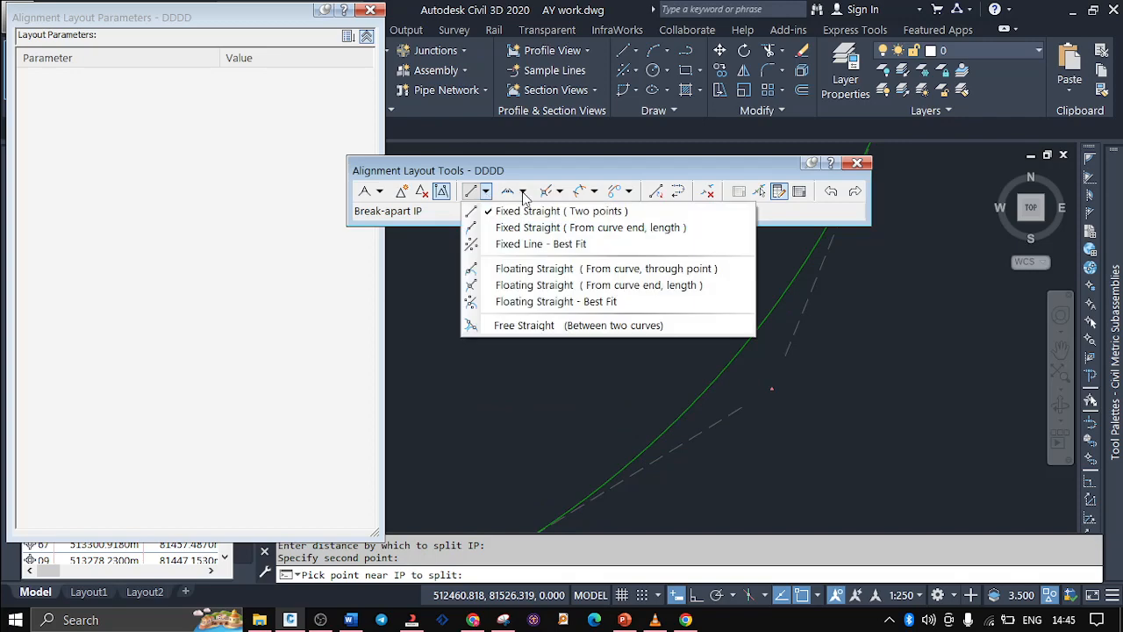
pyautogui.click(523, 192)
pyautogui.click(523, 192)
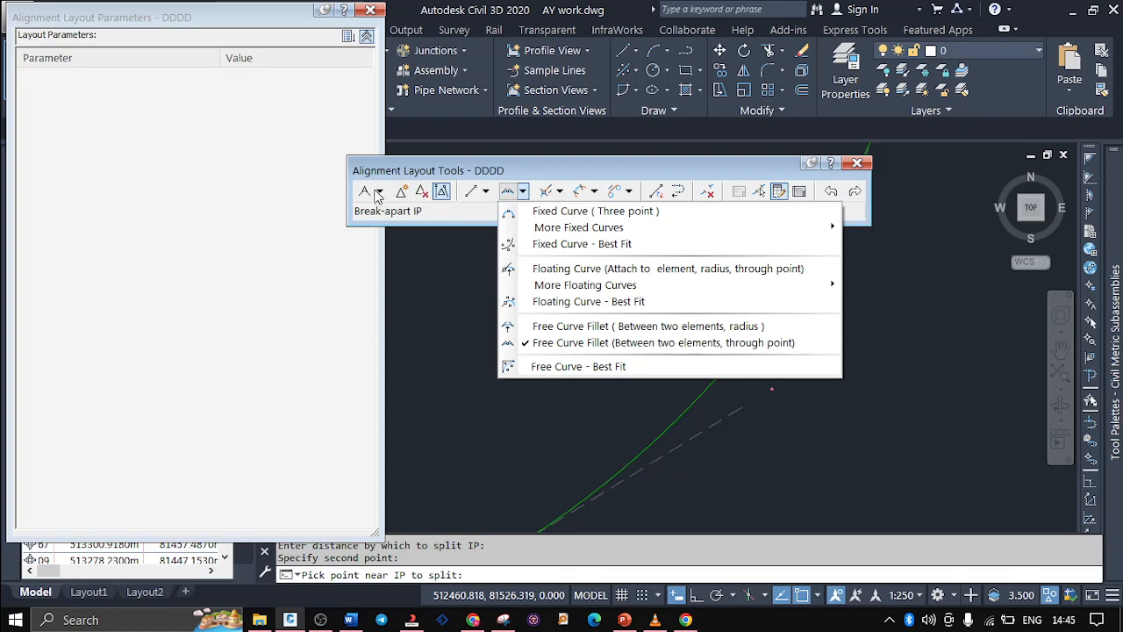
pyautogui.click(723, 167)
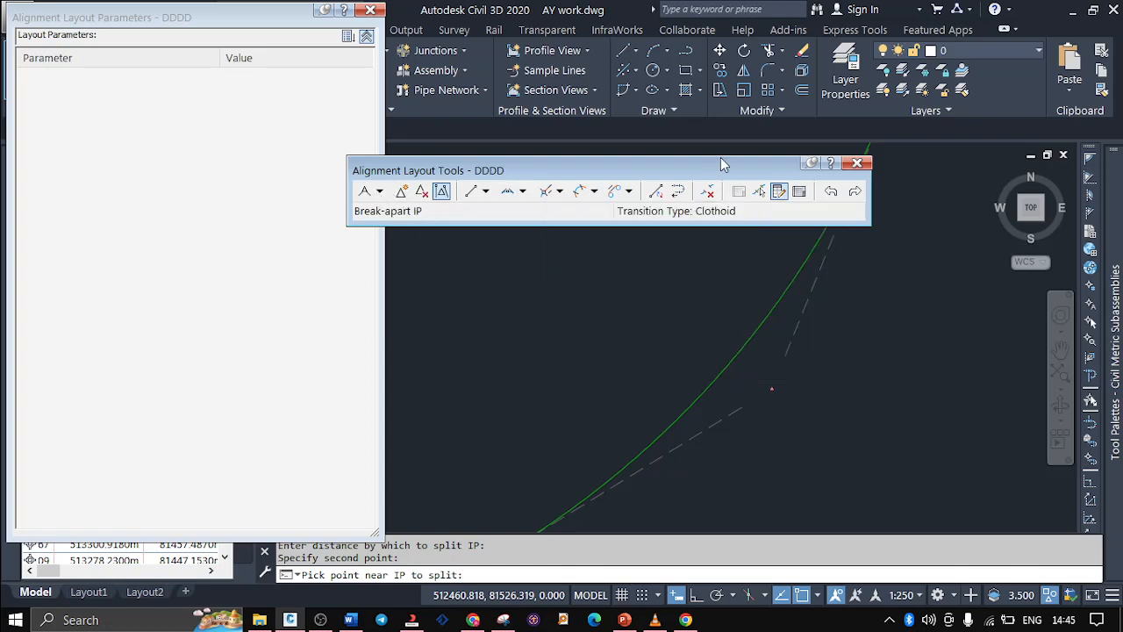
# Examine the lines and curves of DDDD in a widened Alignment Grid View, and close it along with the layout parameters
pyautogui.click(798, 191)
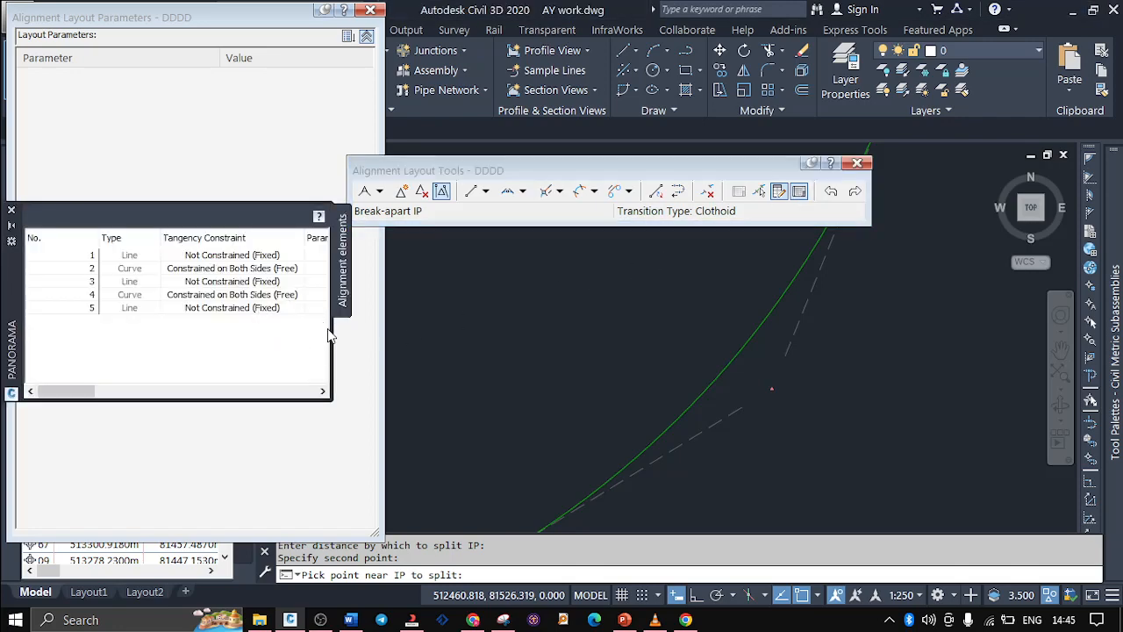
pyautogui.moveTo(333, 385); pyautogui.dragTo(983, 341)
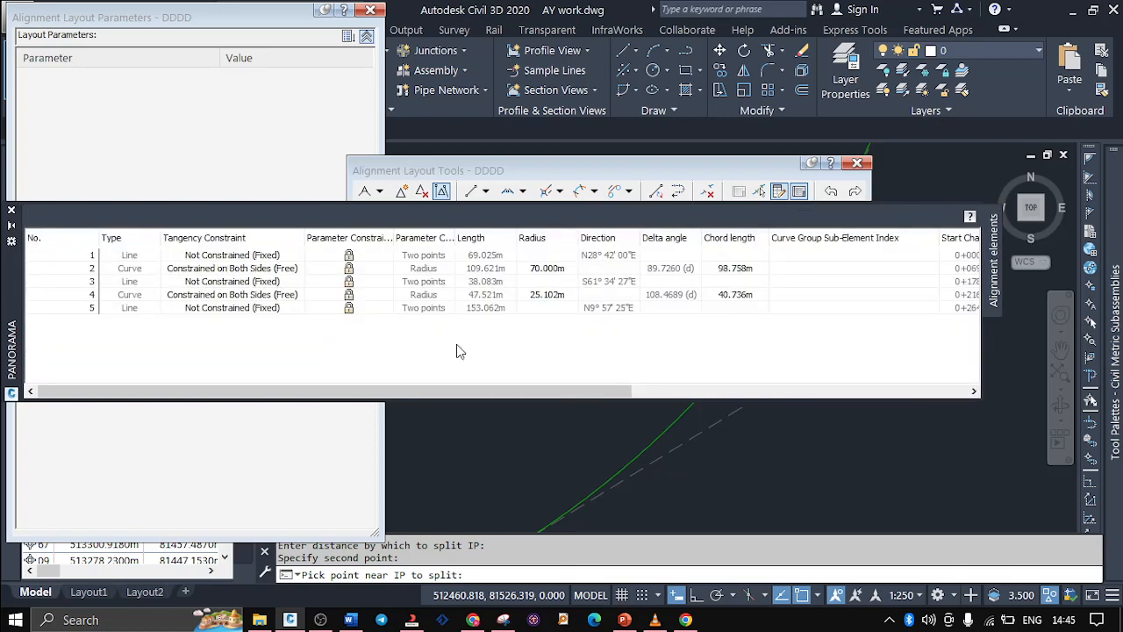
pyautogui.click(233, 270)
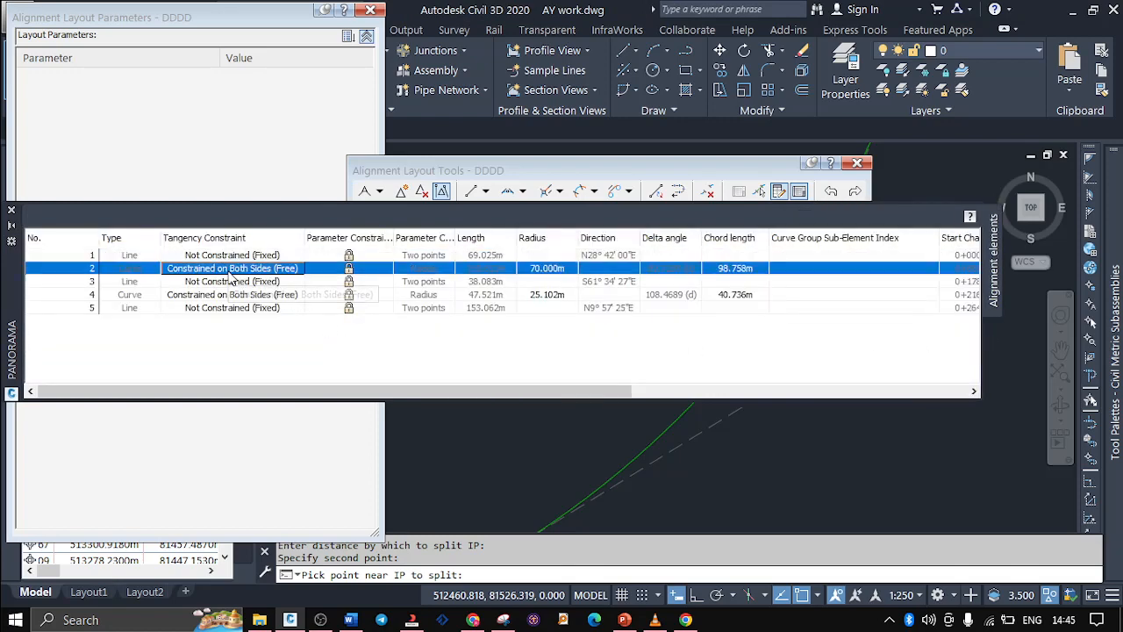
pyautogui.click(241, 281)
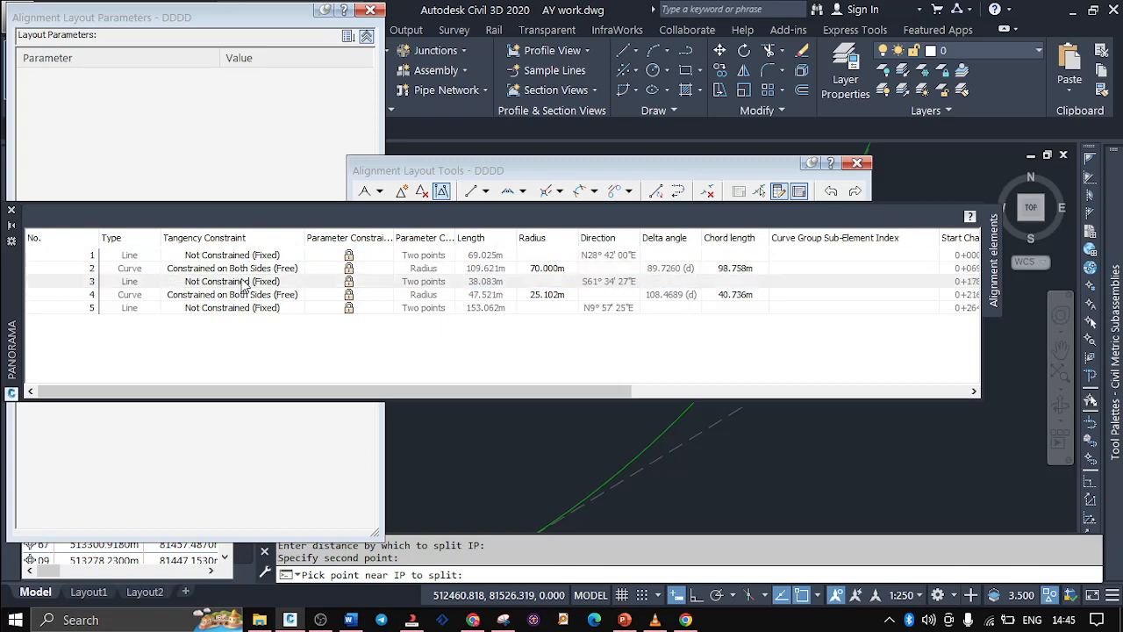
pyautogui.click(235, 296)
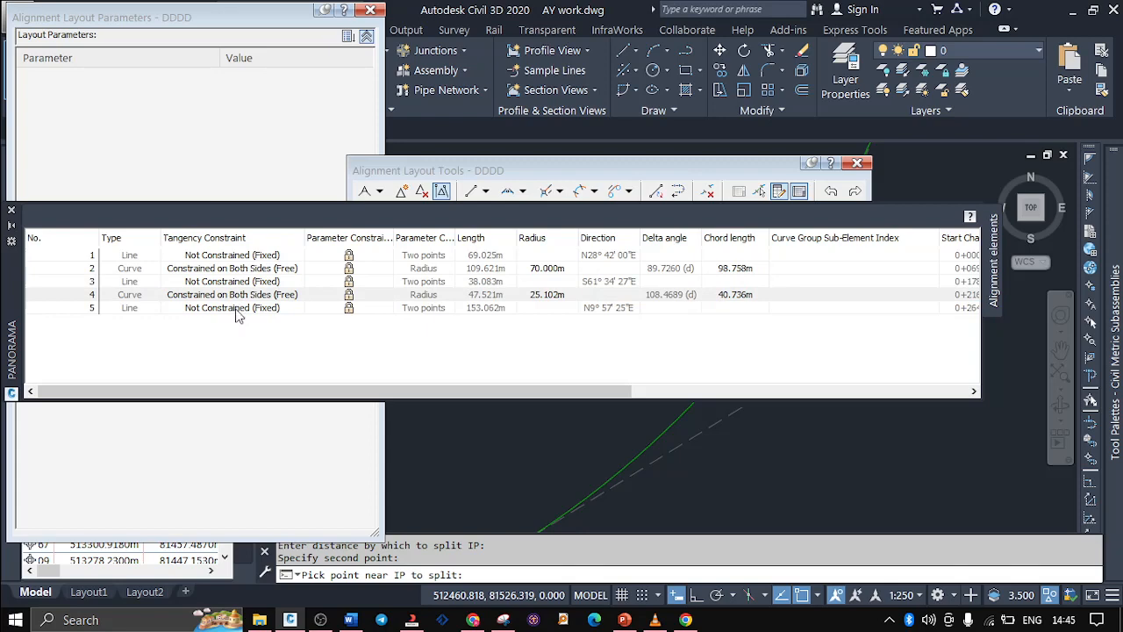
pyautogui.click(235, 309)
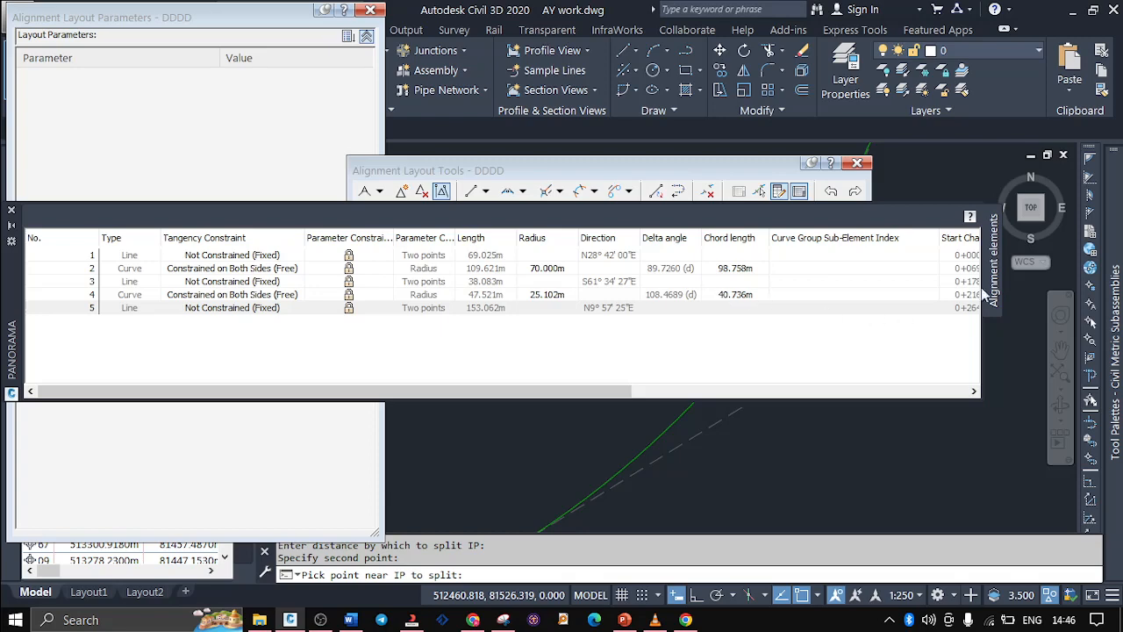
pyautogui.click(11, 211)
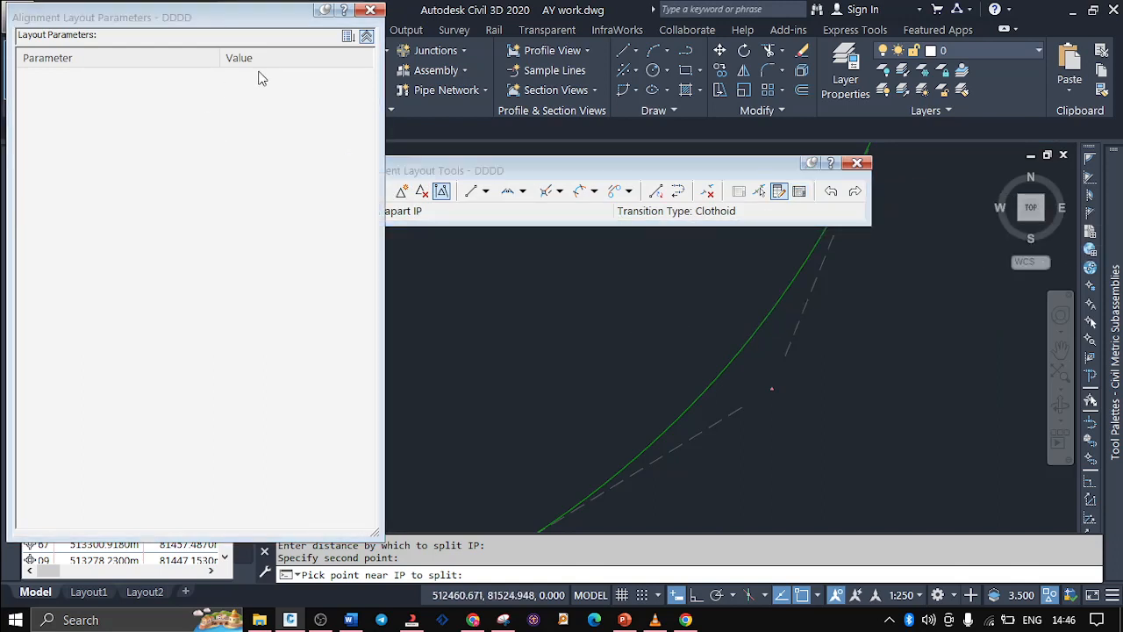
pyautogui.click(370, 9)
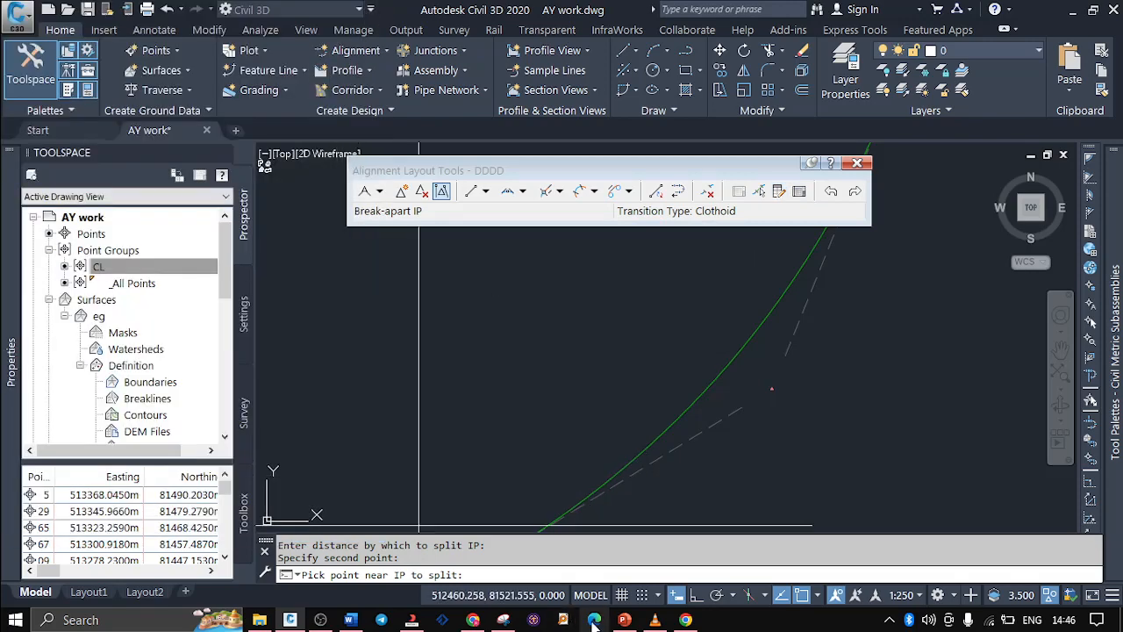
# Switch to PowerPoint to review the free curve, sub entity editor and grid view items on the Alignment Creation Tools slide, and return to Civil 3D
pyautogui.click(623, 619)
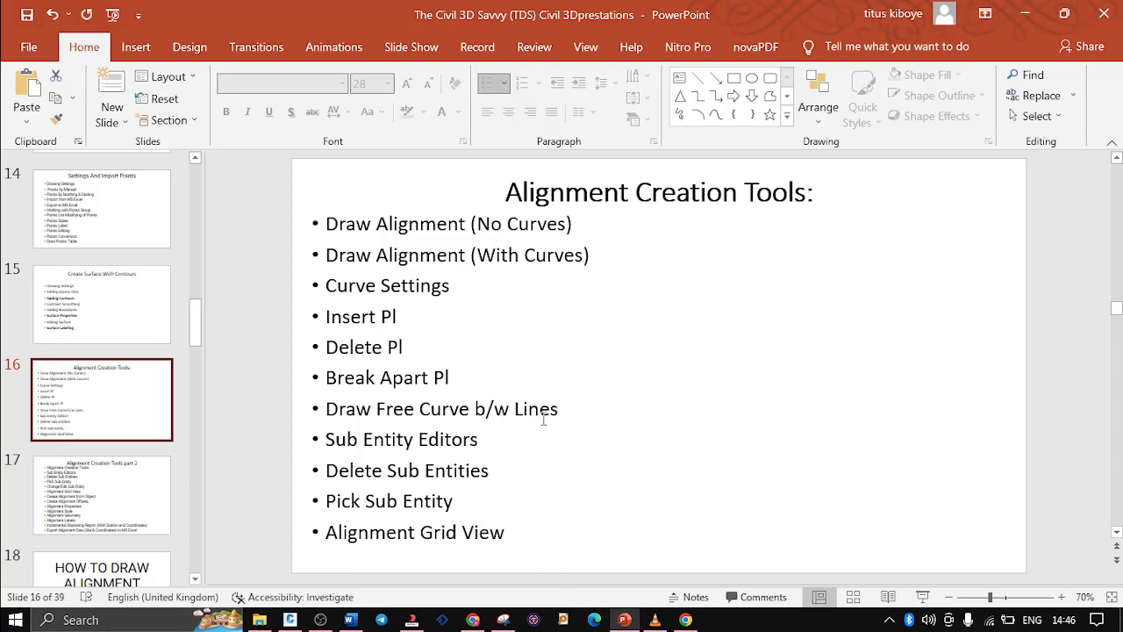
pyautogui.moveTo(554, 410); pyautogui.dragTo(275, 401)
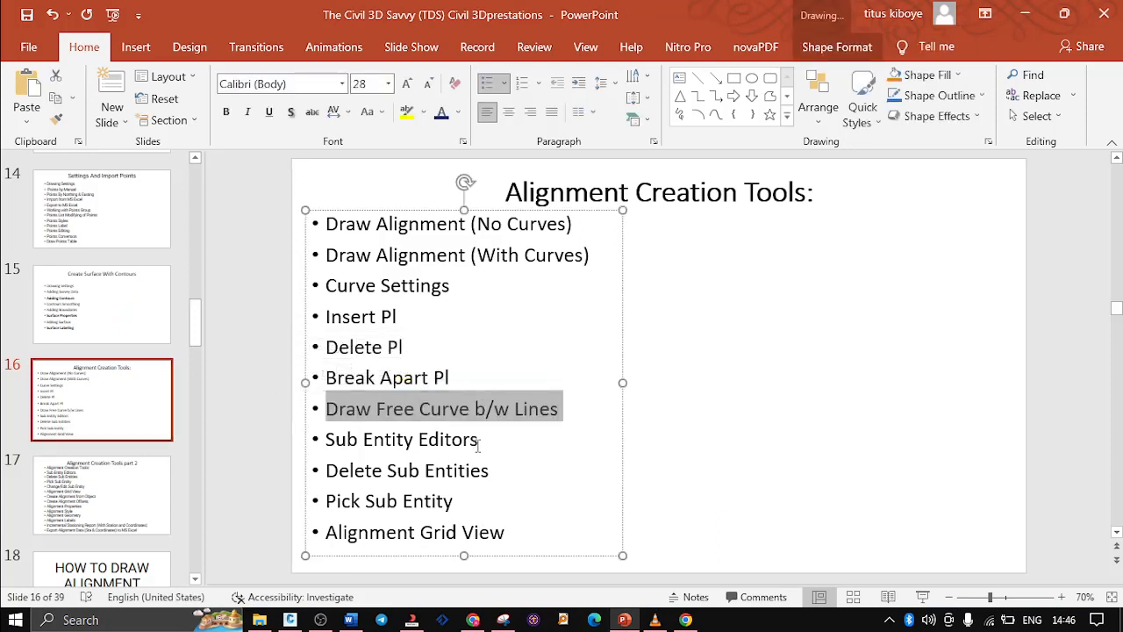
pyautogui.moveTo(478, 441); pyautogui.dragTo(351, 439)
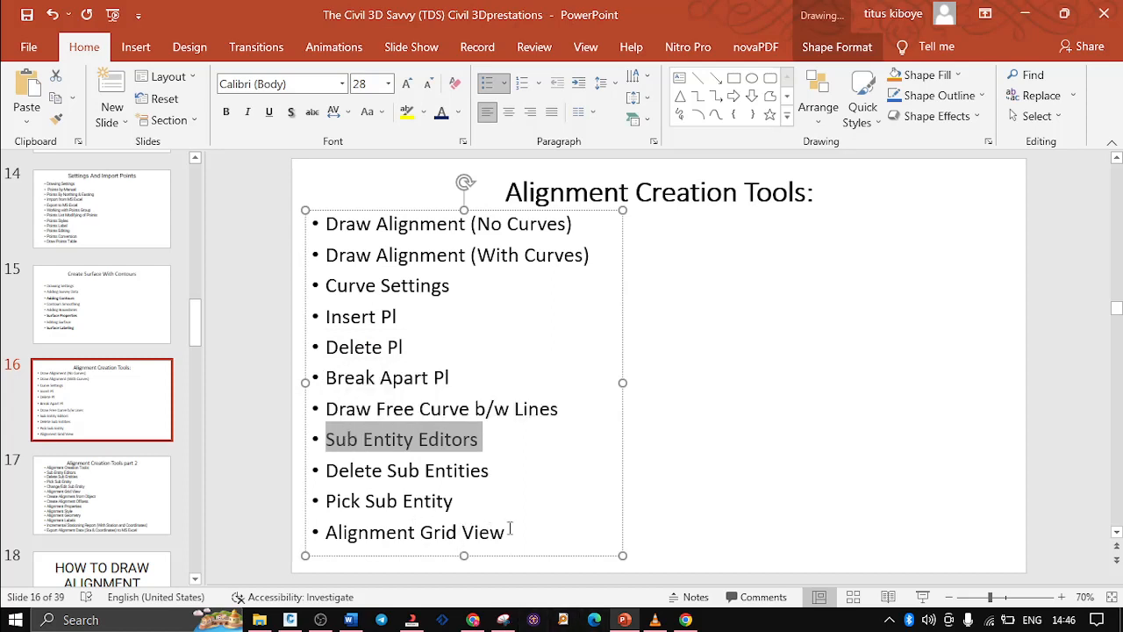
pyautogui.moveTo(510, 531); pyautogui.dragTo(358, 530)
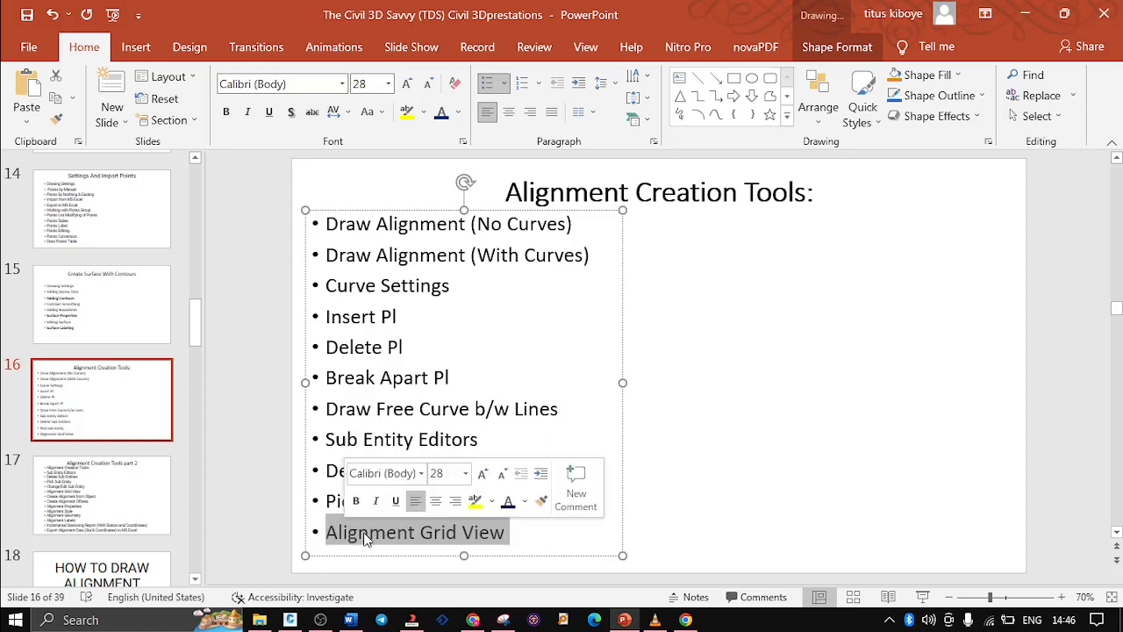
pyautogui.click(464, 532)
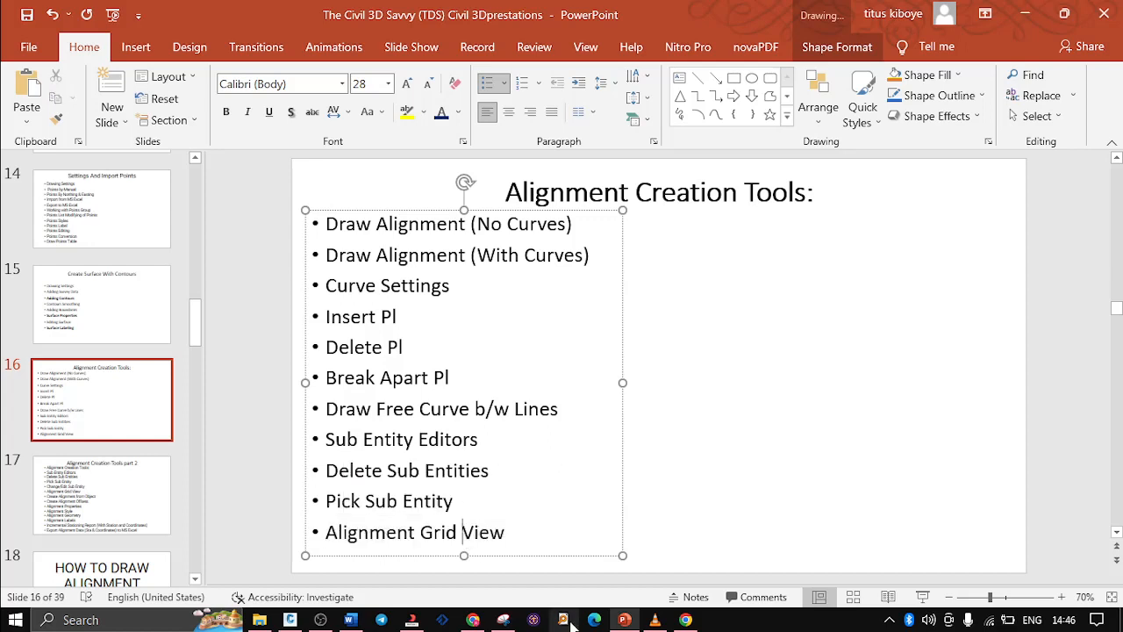
pyautogui.click(291, 620)
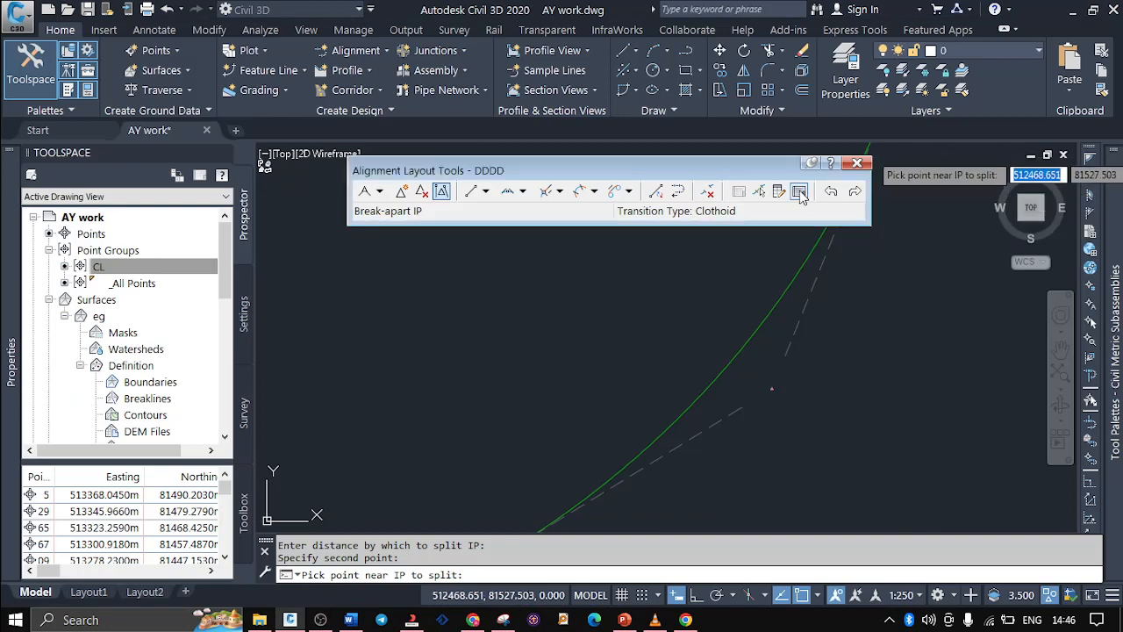
# Review DDDD's elements in Alignment Grid View against the Alignment Creation Tools slide in PowerPoint, and close the grid and the layout tools in Civil 3D
pyautogui.click(798, 191)
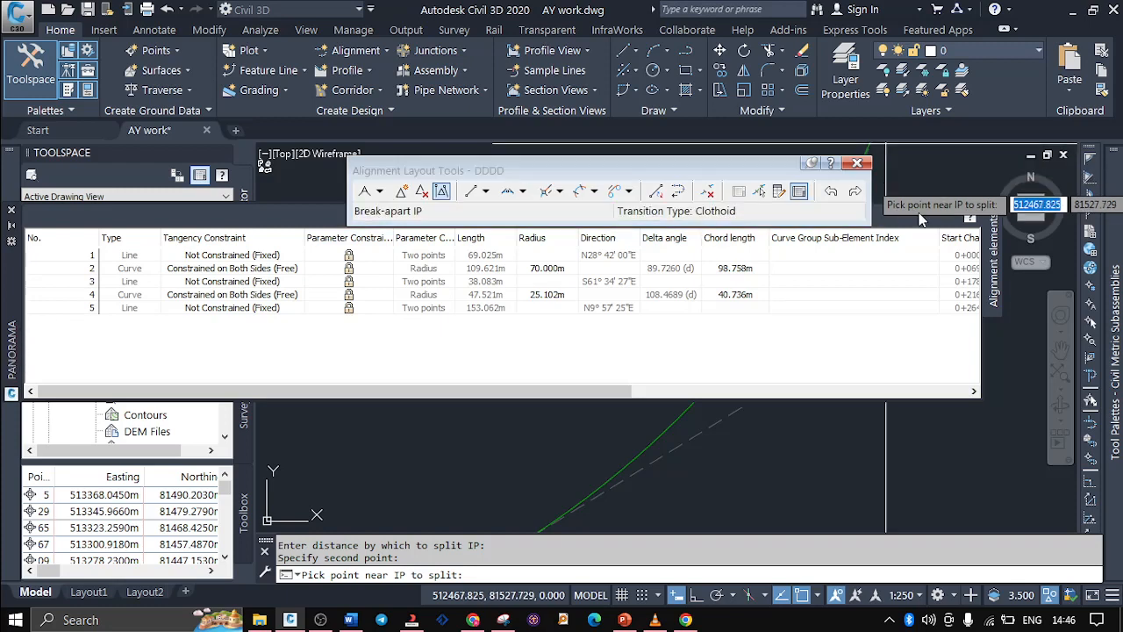
pyautogui.click(624, 619)
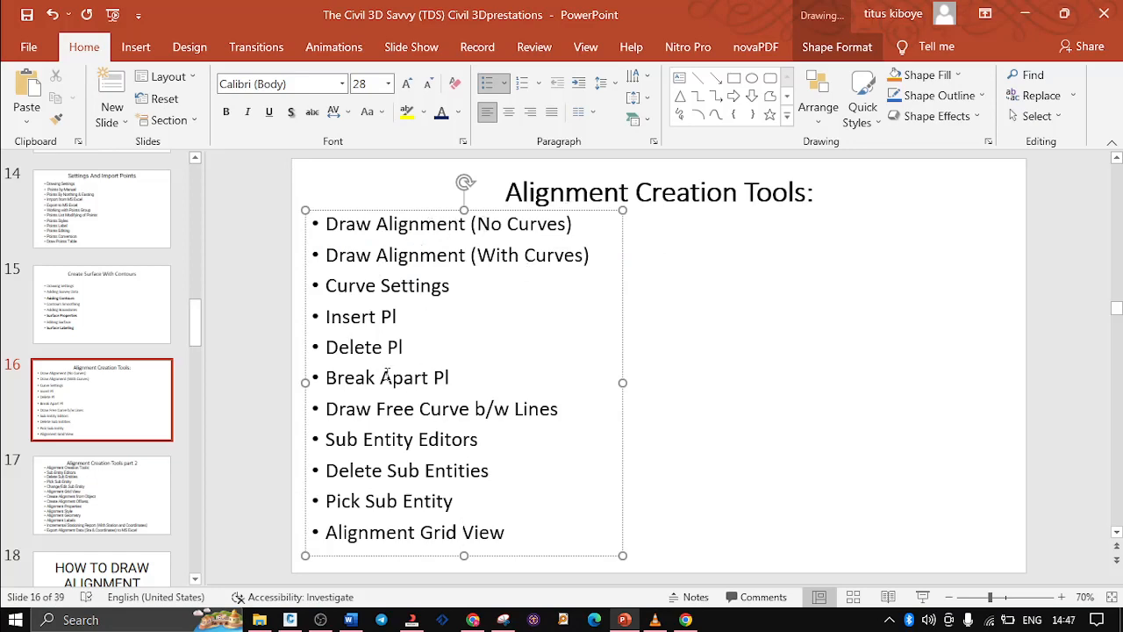
pyautogui.click(289, 620)
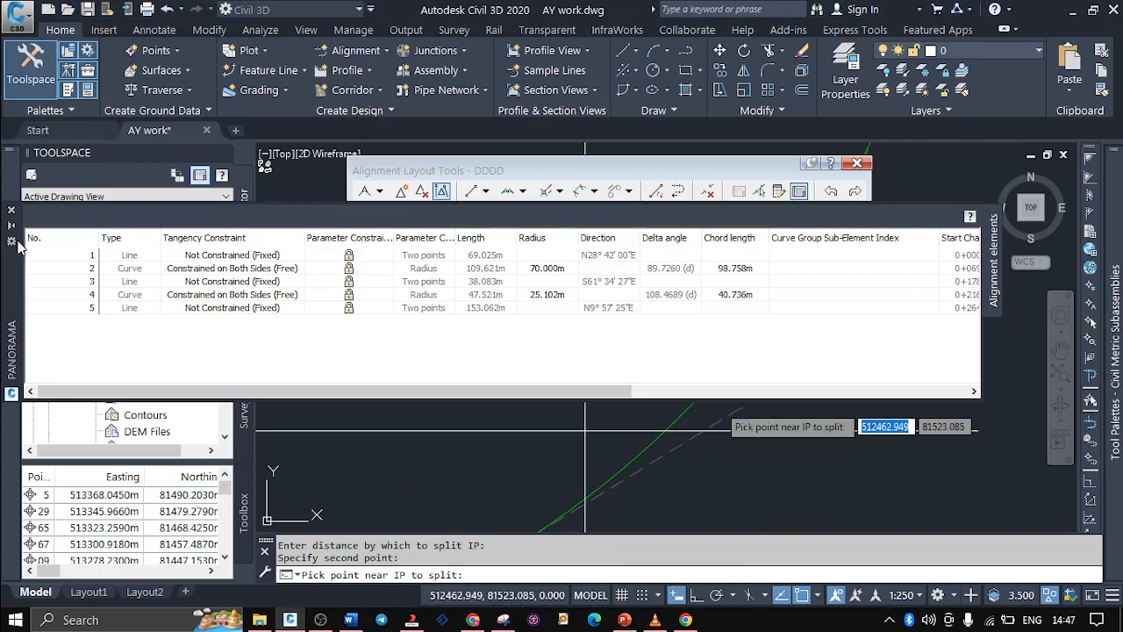
pyautogui.click(11, 212)
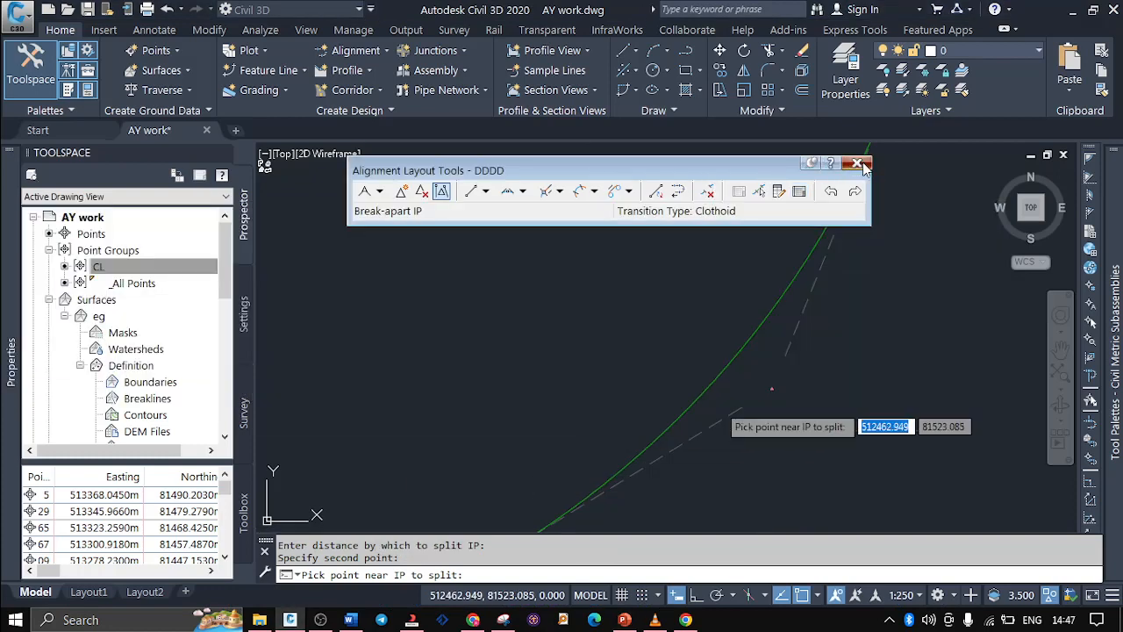
pyautogui.click(856, 164)
pyautogui.press('Escape')
# Select the whole DDDD alignment with a crossing window over its curve and delete it
pyautogui.scroll(3, 798, 393)
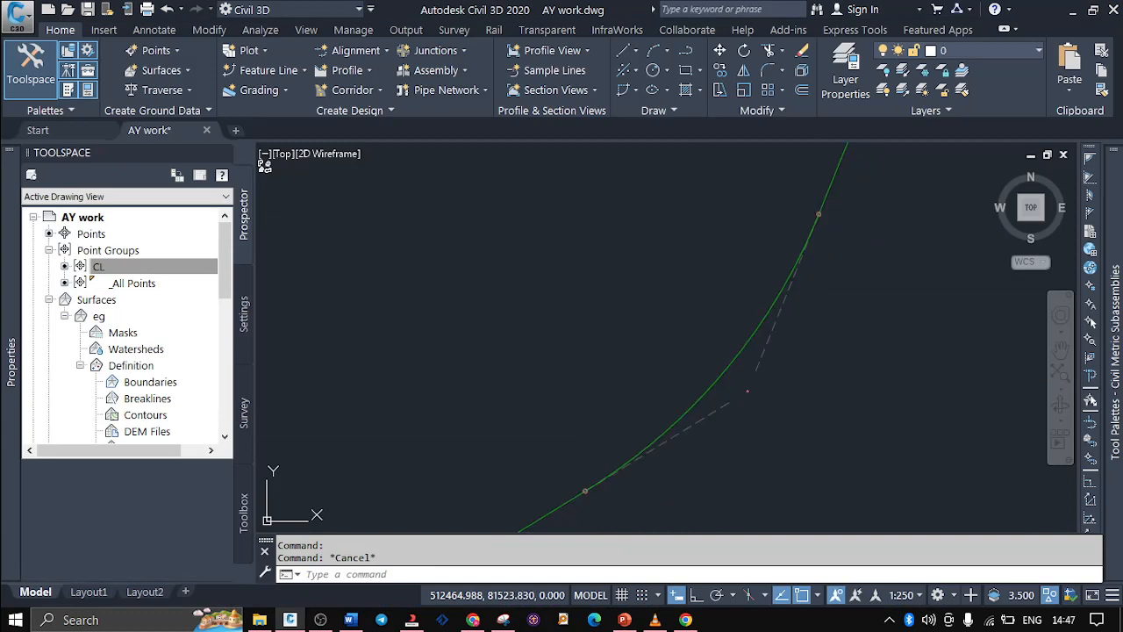
pyautogui.scroll(-1, 797, 392)
pyautogui.click(809, 403)
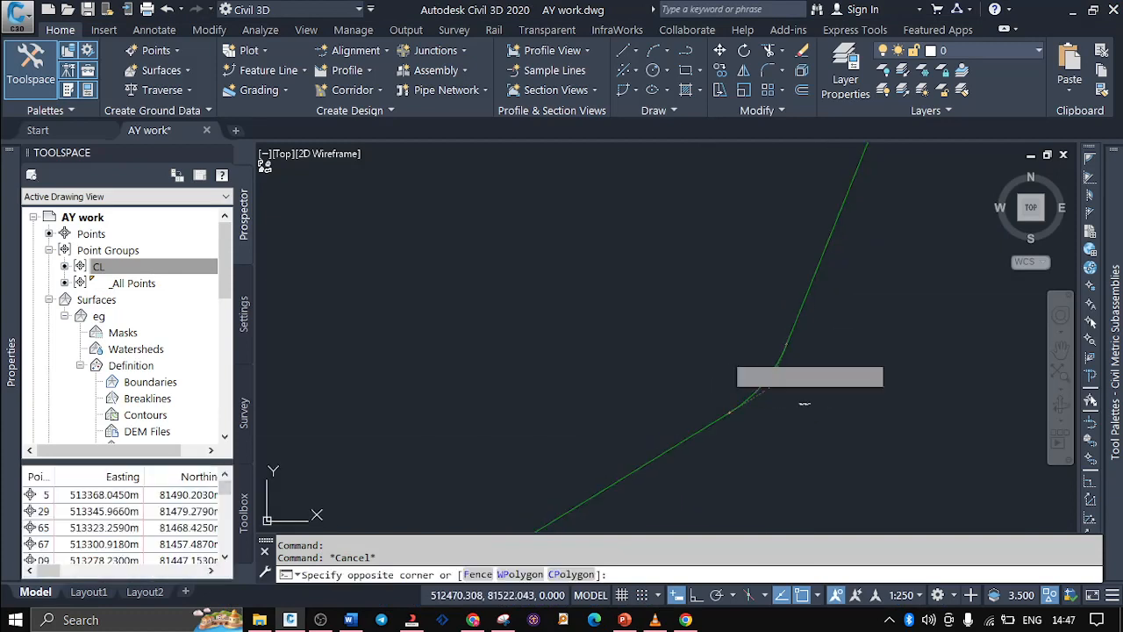
pyautogui.click(681, 310)
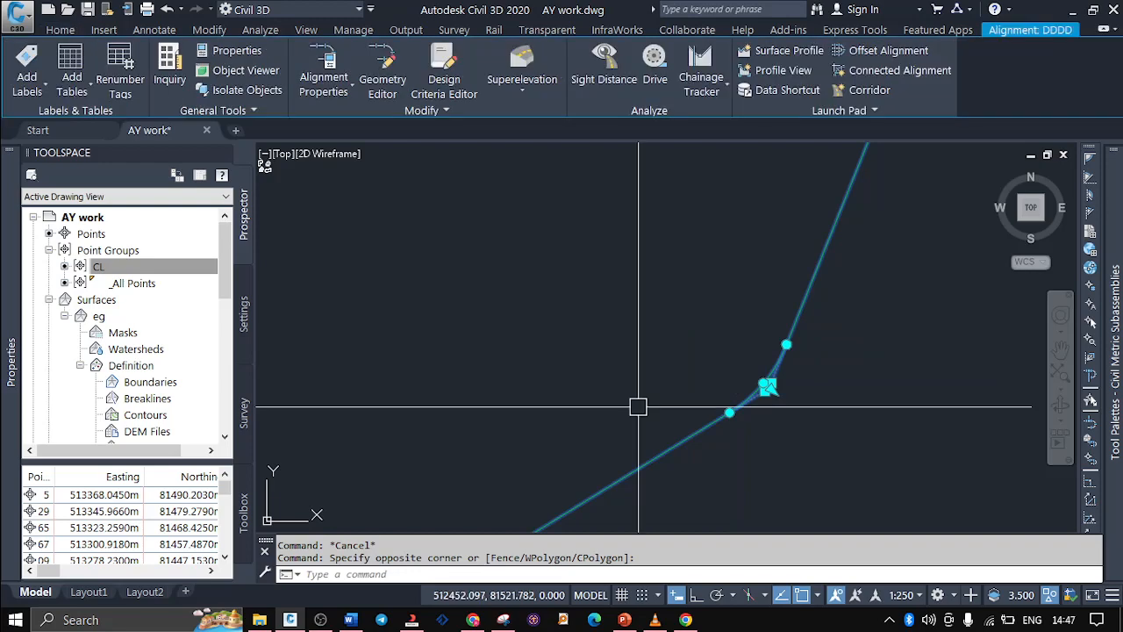
pyautogui.scroll(-6, 638, 406)
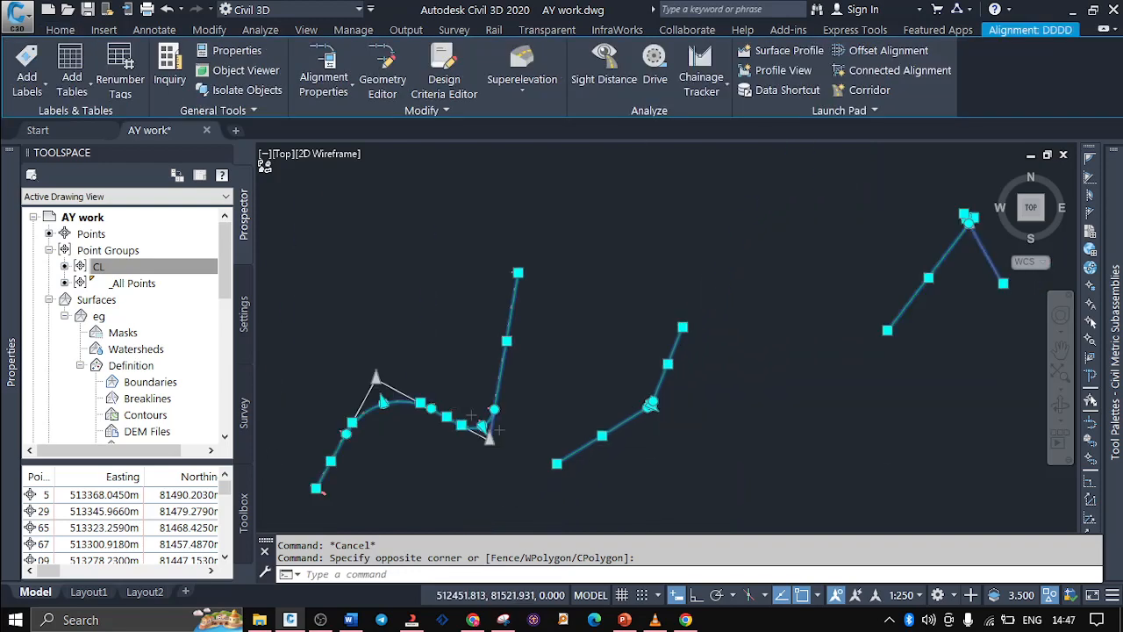
pyautogui.scroll(-2, 638, 407)
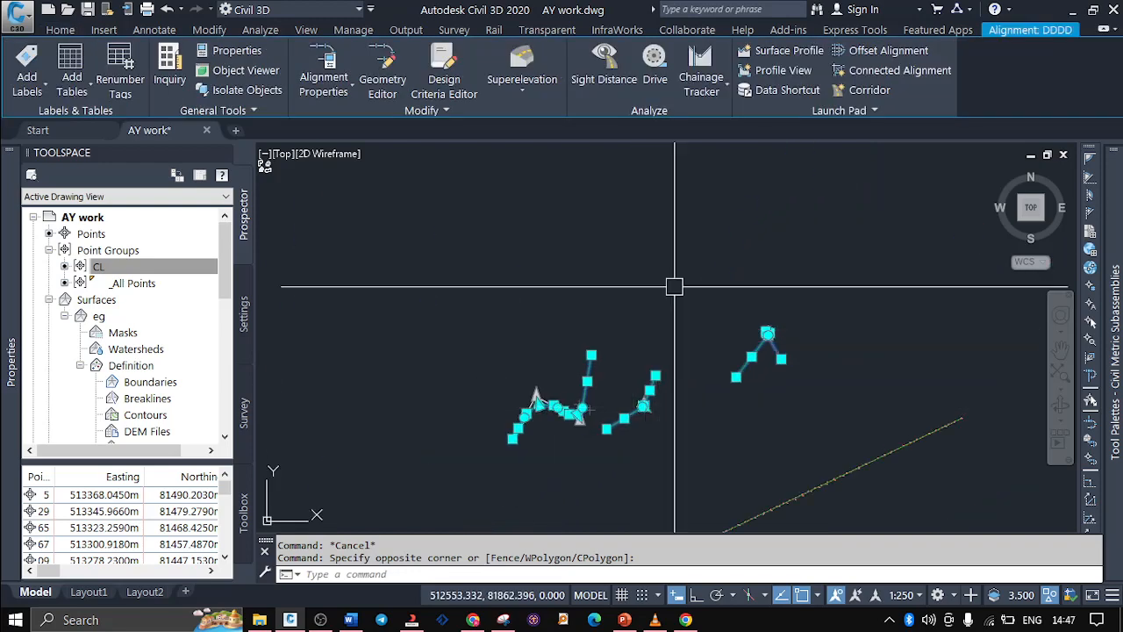
pyautogui.press('Delete')
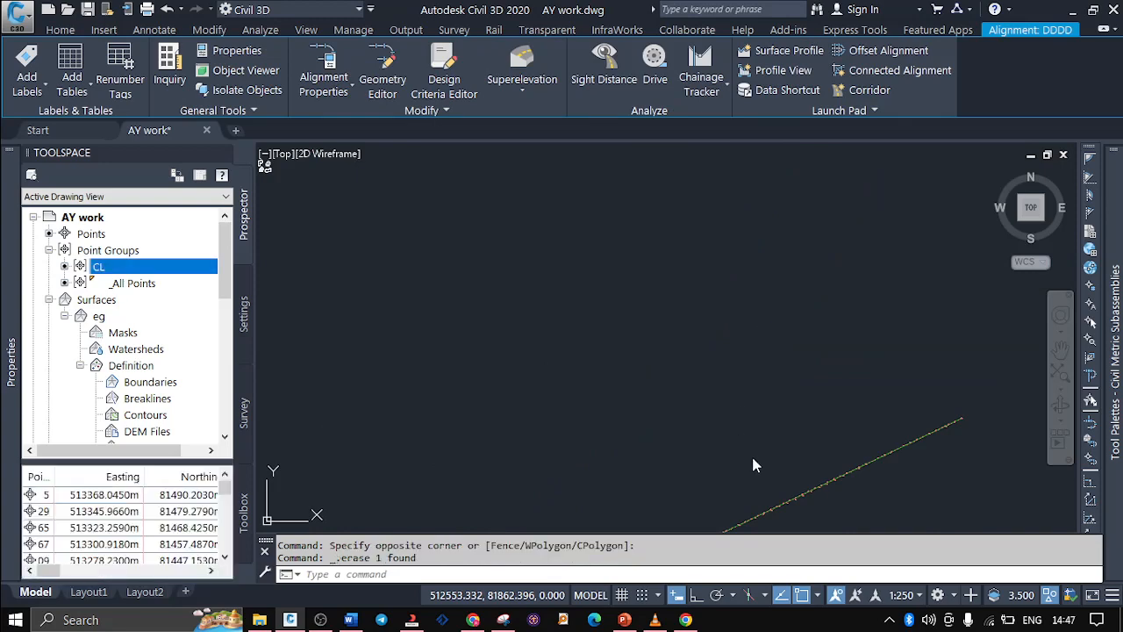
# Examine the ABC road alignment, its chainage labels and the elevation-labelled points along it
pyautogui.scroll(-4, 664, 301)
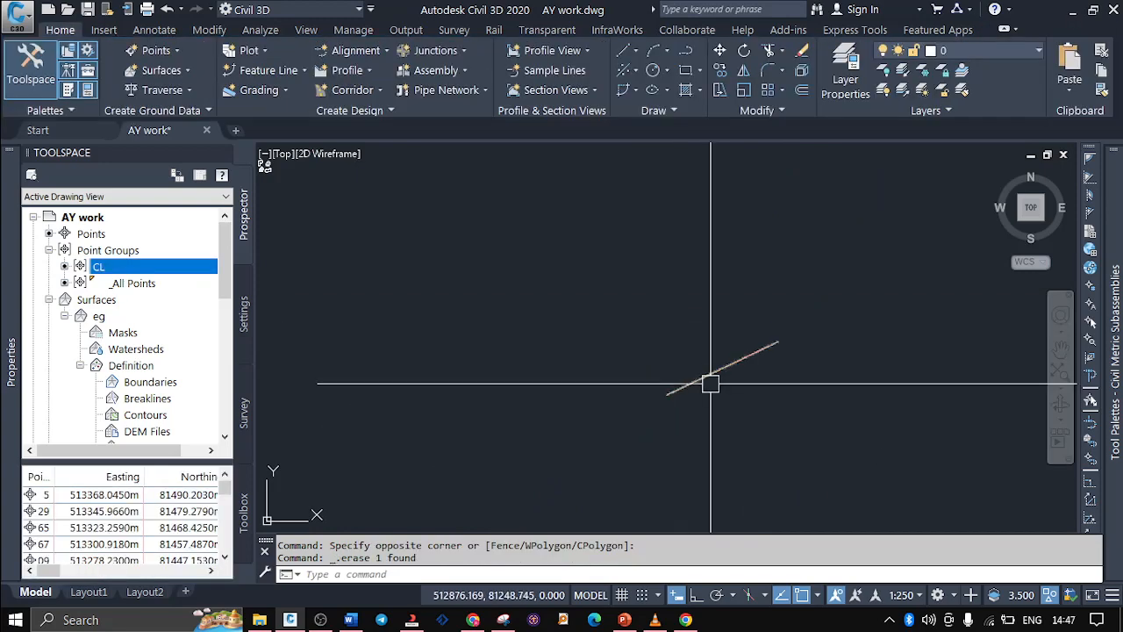
pyautogui.scroll(6, 710, 384)
pyautogui.scroll(3, 644, 376)
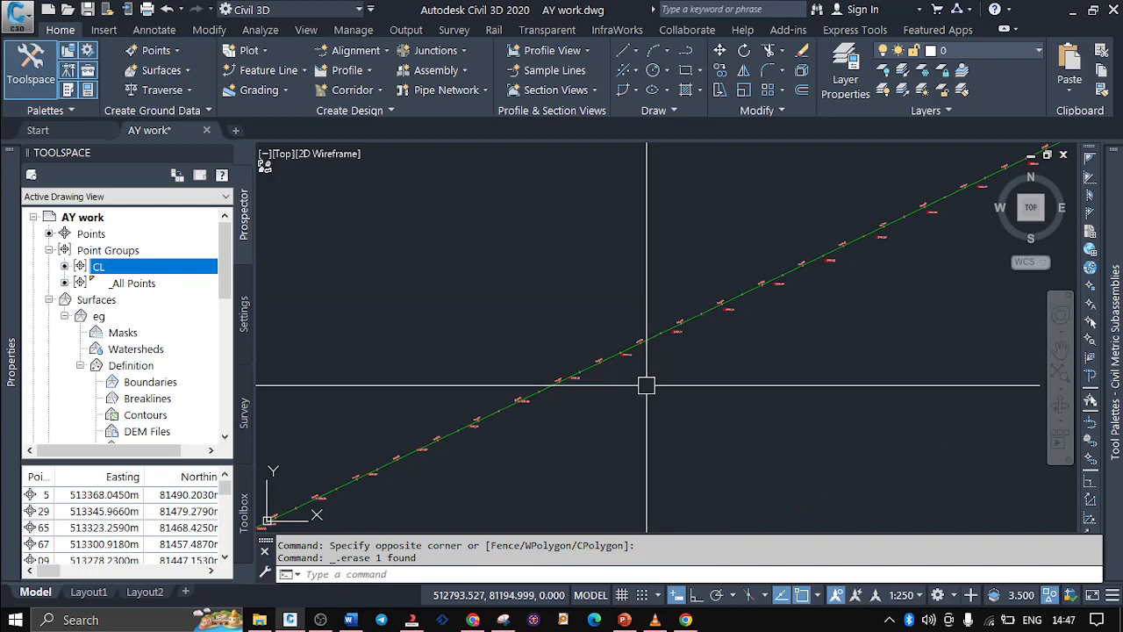
pyautogui.moveTo(646, 386)
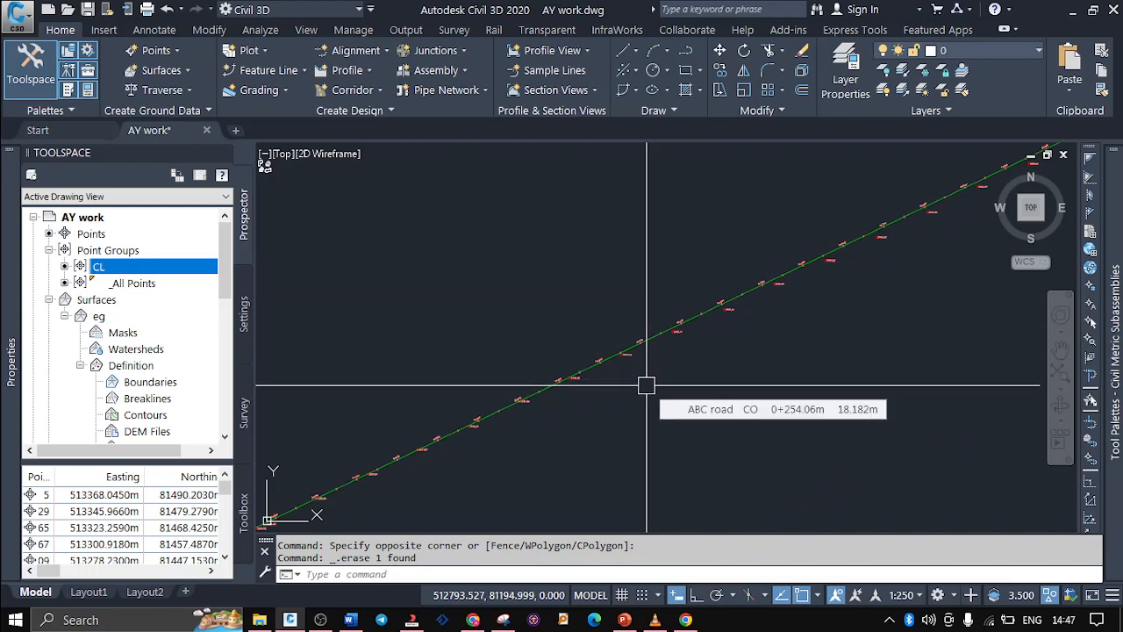
pyautogui.scroll(4, 646, 319)
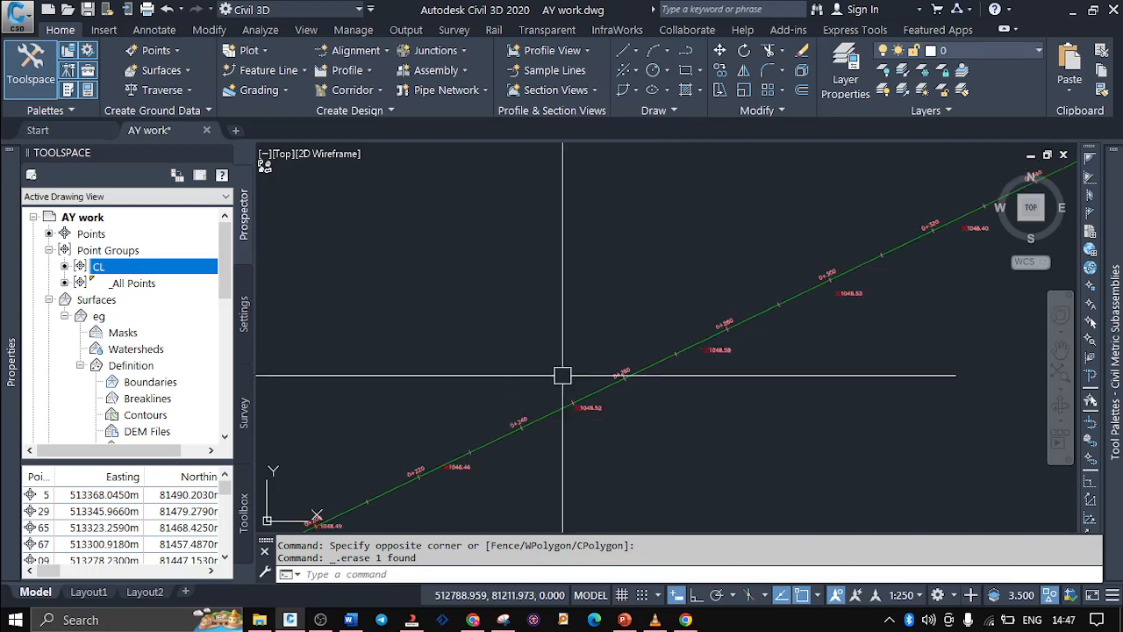
pyautogui.scroll(4, 563, 376)
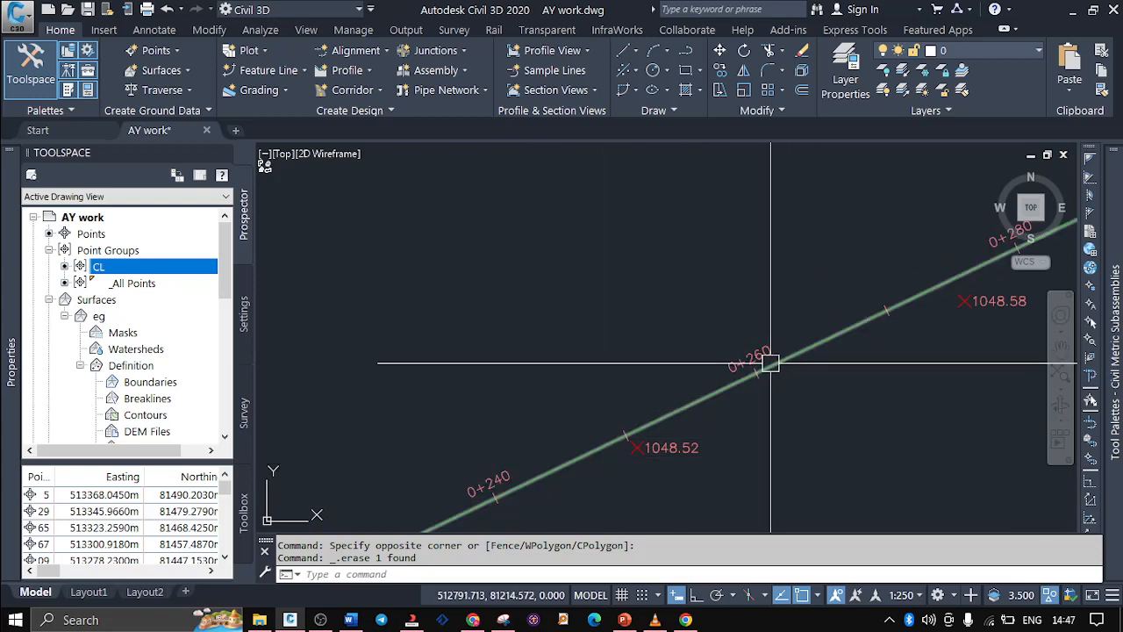
pyautogui.scroll(-5, 804, 375)
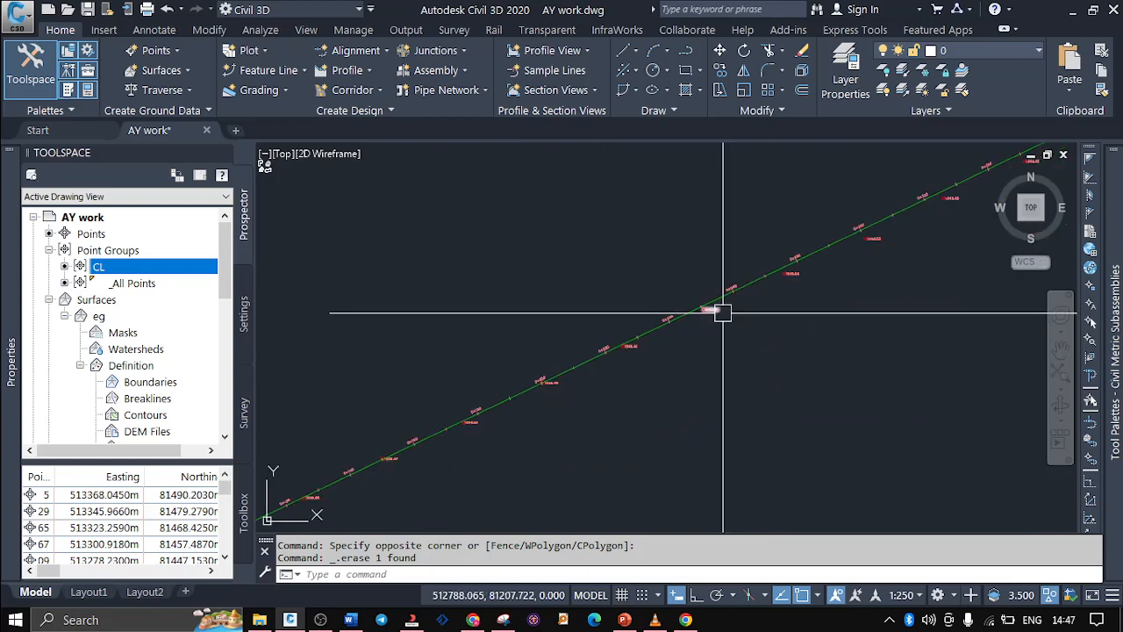
pyautogui.moveTo(722, 312)
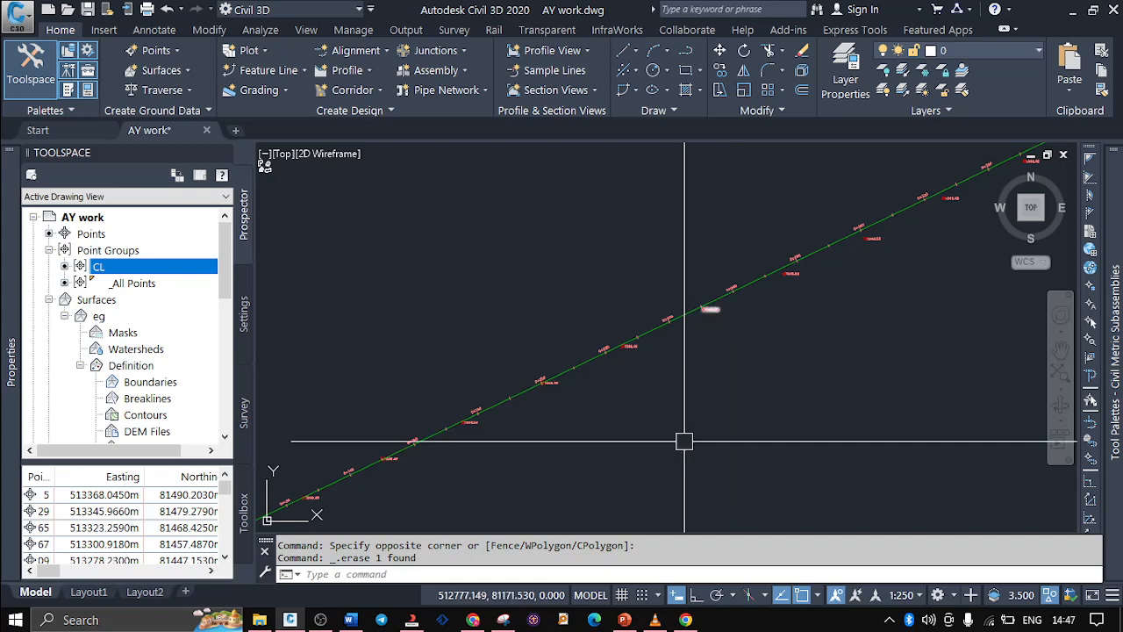
pyautogui.scroll(-3, 753, 438)
pyautogui.scroll(-2, 697, 413)
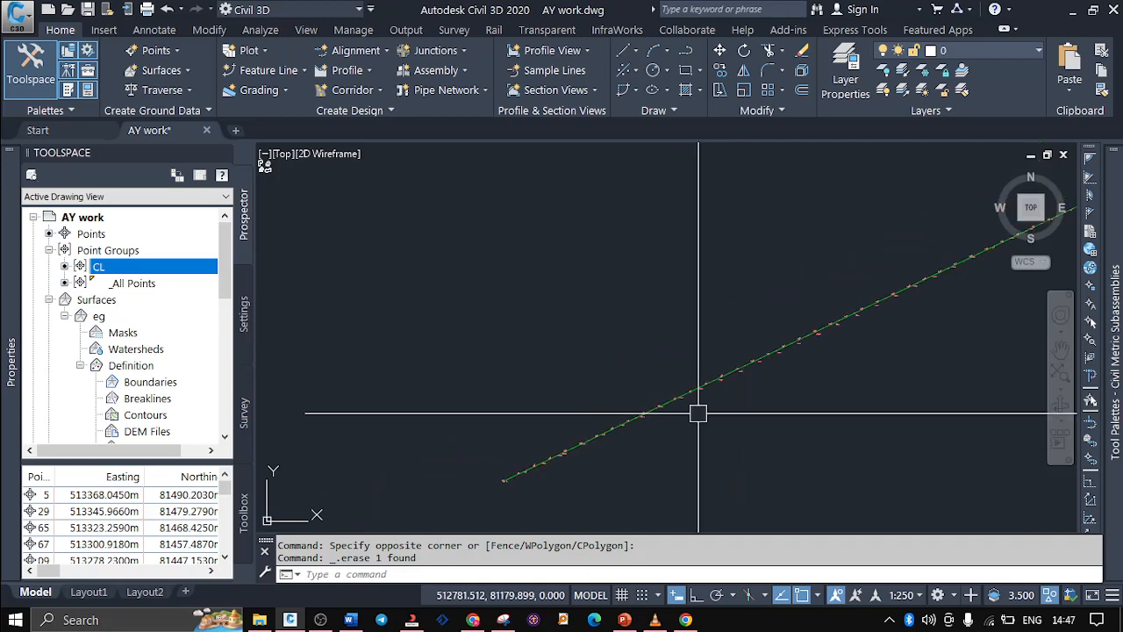
pyautogui.scroll(4, 543, 482)
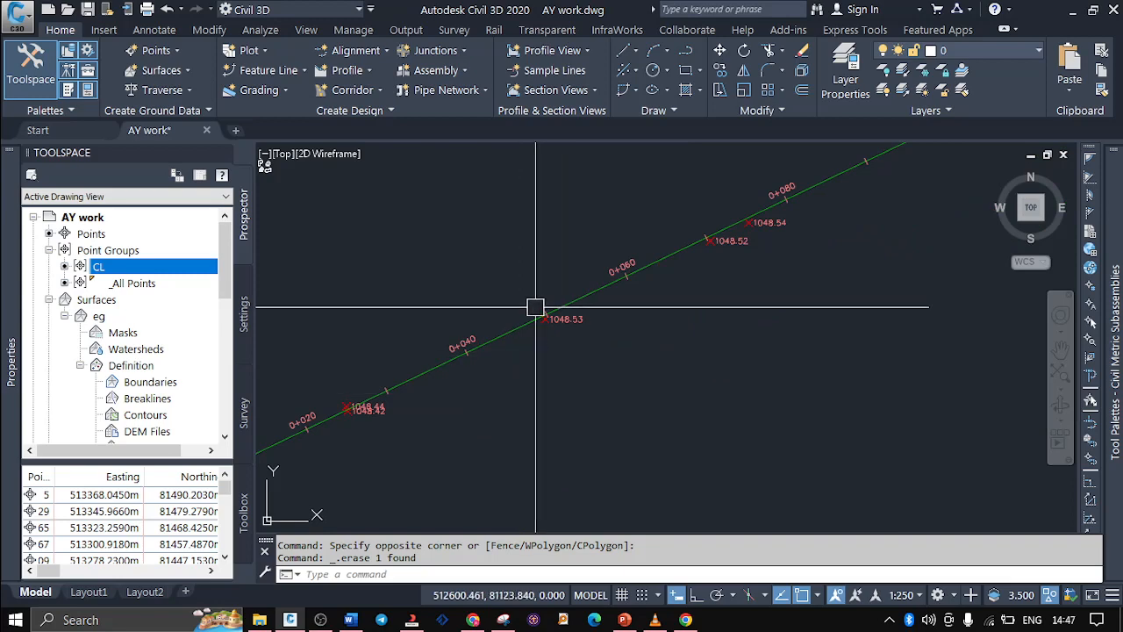
pyautogui.scroll(4, 537, 315)
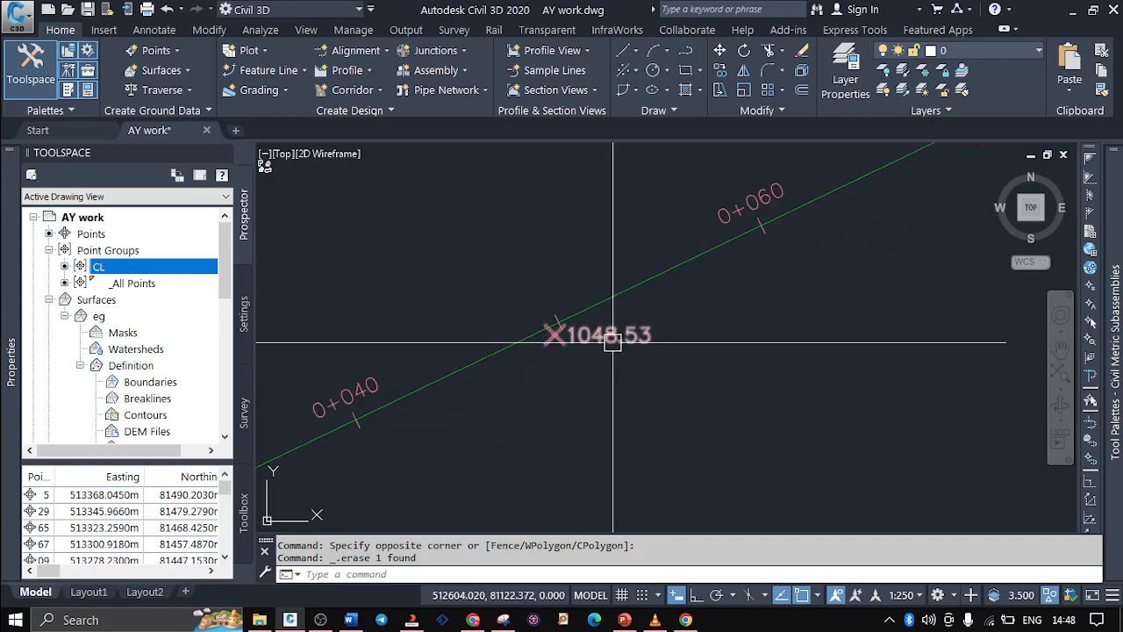
pyautogui.moveTo(612, 342)
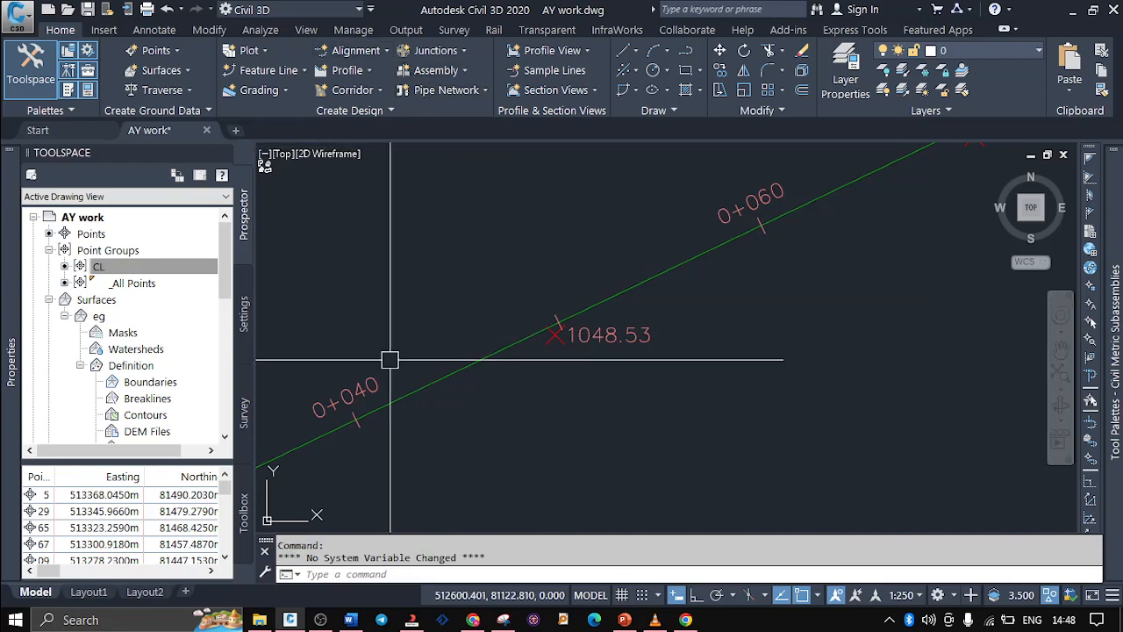
# Consult the Create Best Fit Alignment description without starting the command, and delete the ABC road alignment, keeping the points along it
pyautogui.click(387, 45)
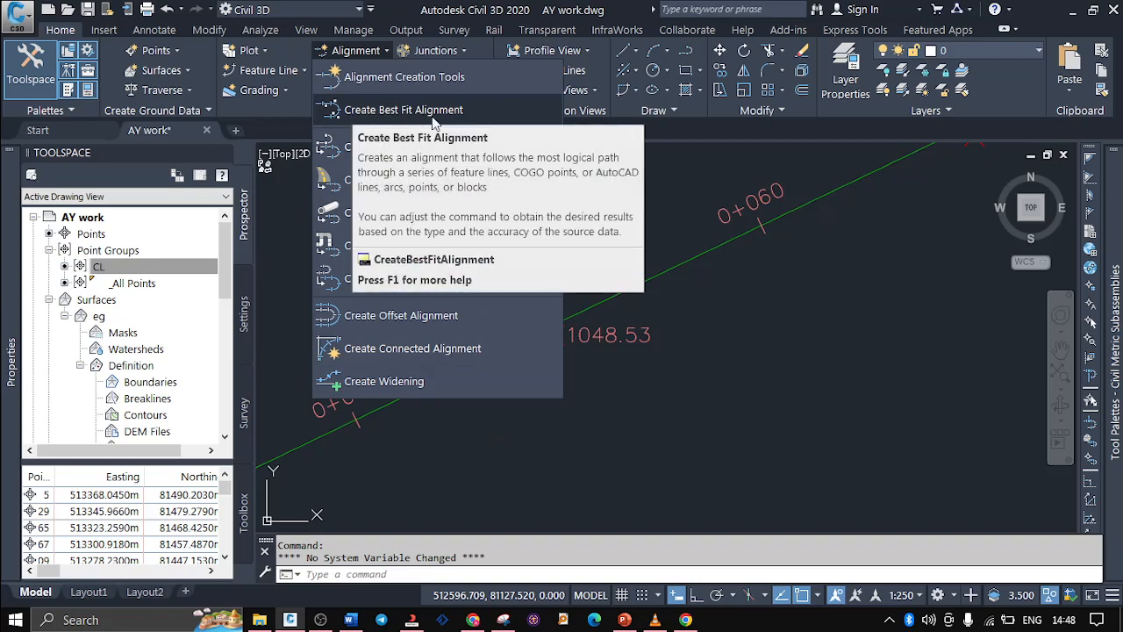
pyautogui.click(738, 282)
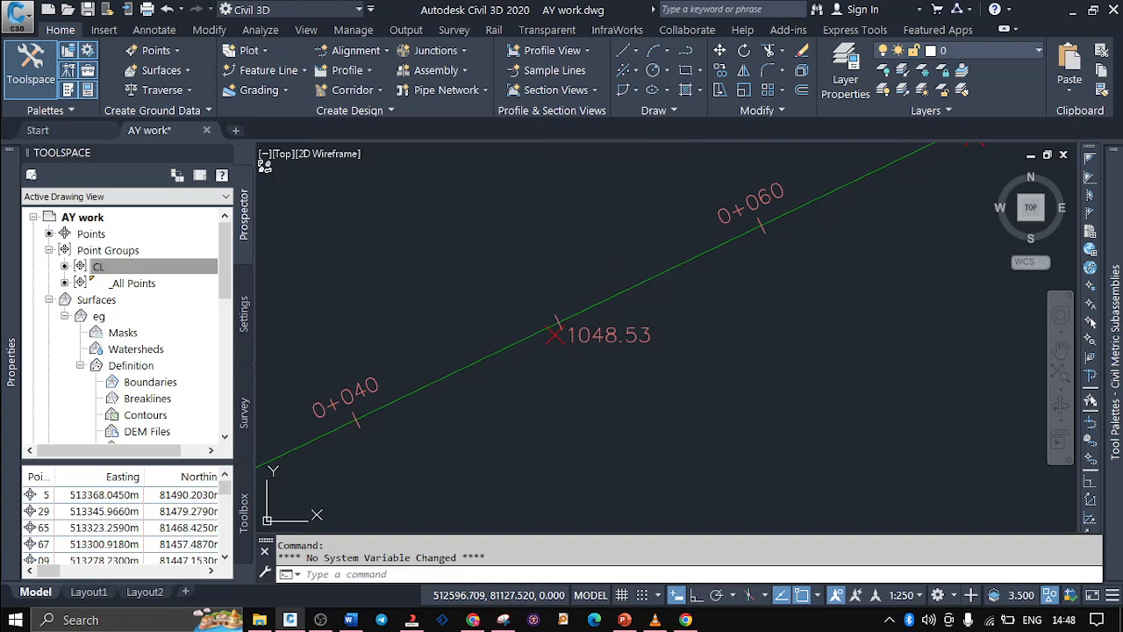
pyautogui.click(676, 262)
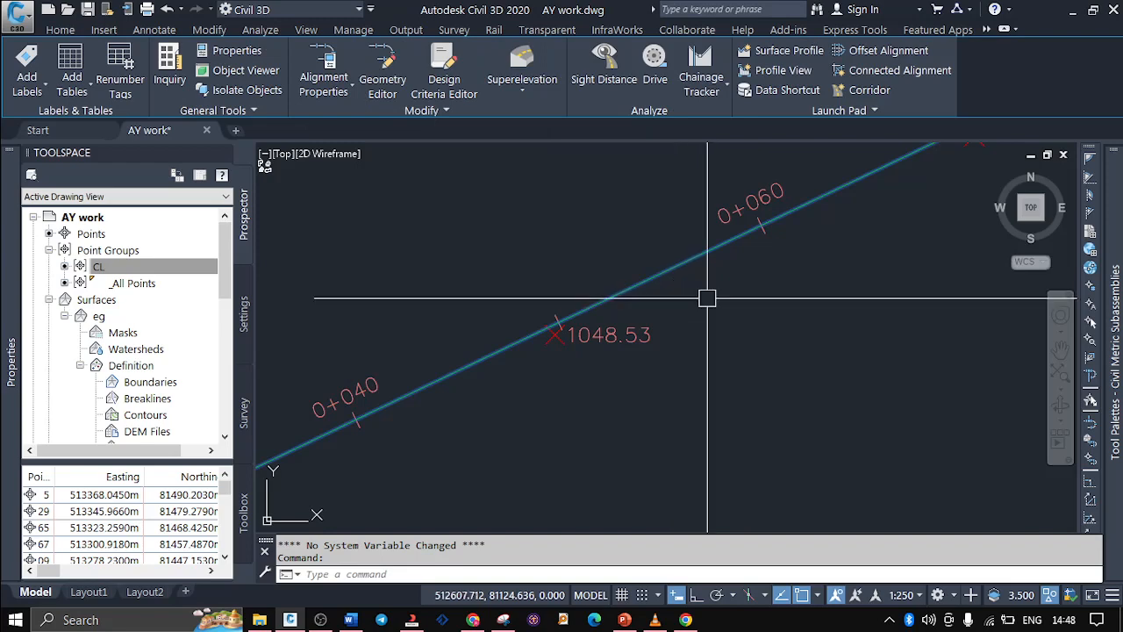
pyautogui.press('Delete')
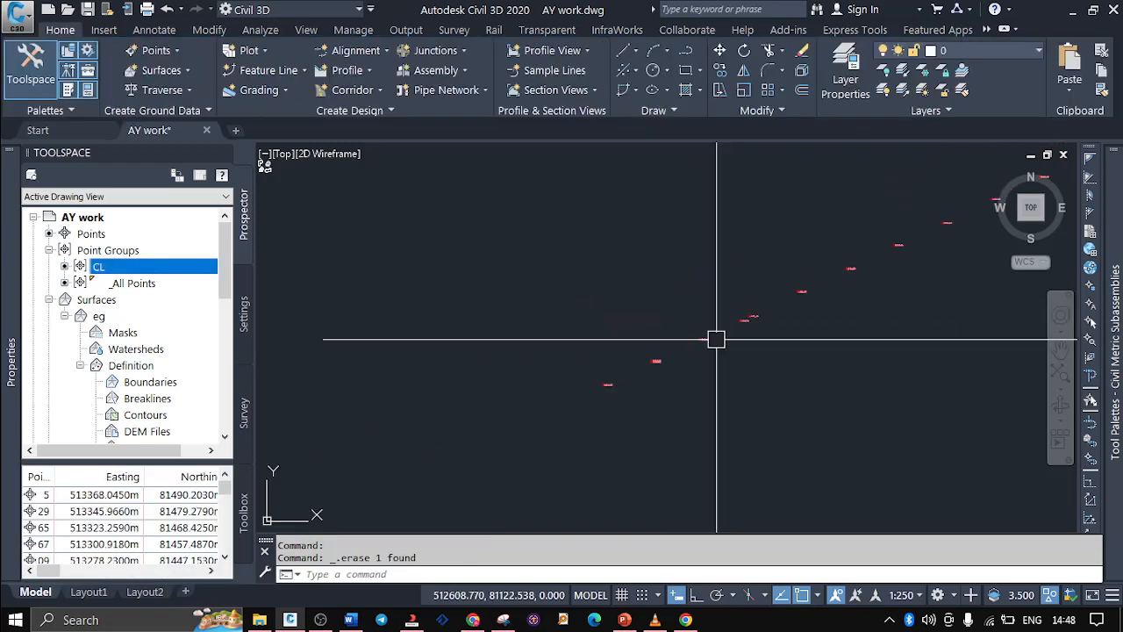
pyautogui.scroll(-2, 716, 340)
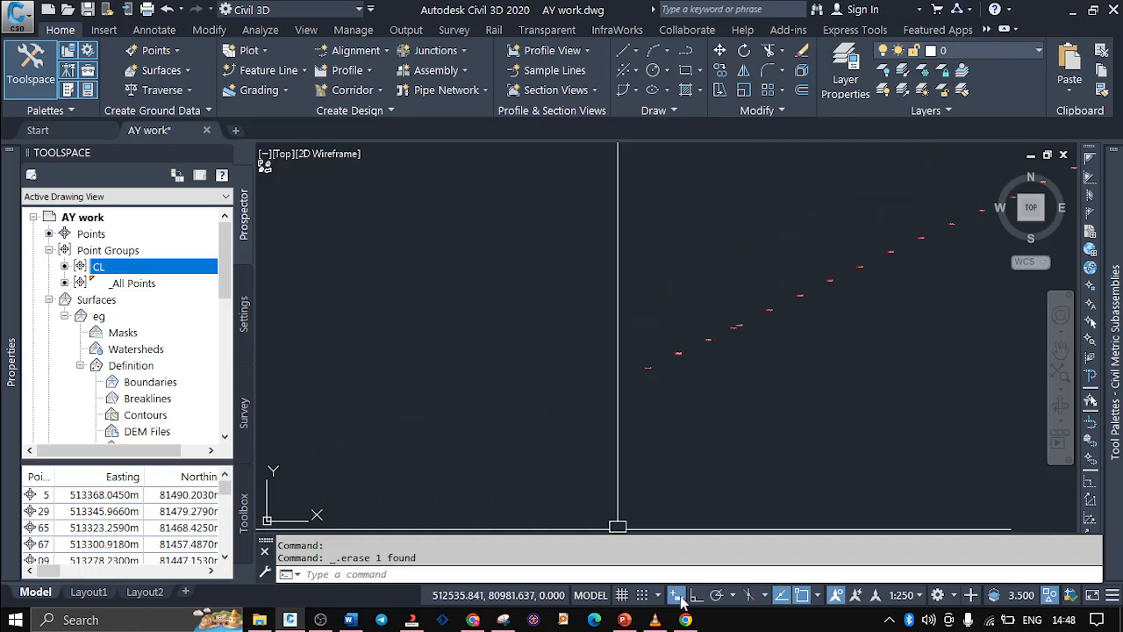
# Switch to PowerPoint and review the Alignment Creation Tools part 2 slide, from Create Alignment from Object and Create Alignment Offsets to the Incremental Stationing Report
pyautogui.click(624, 620)
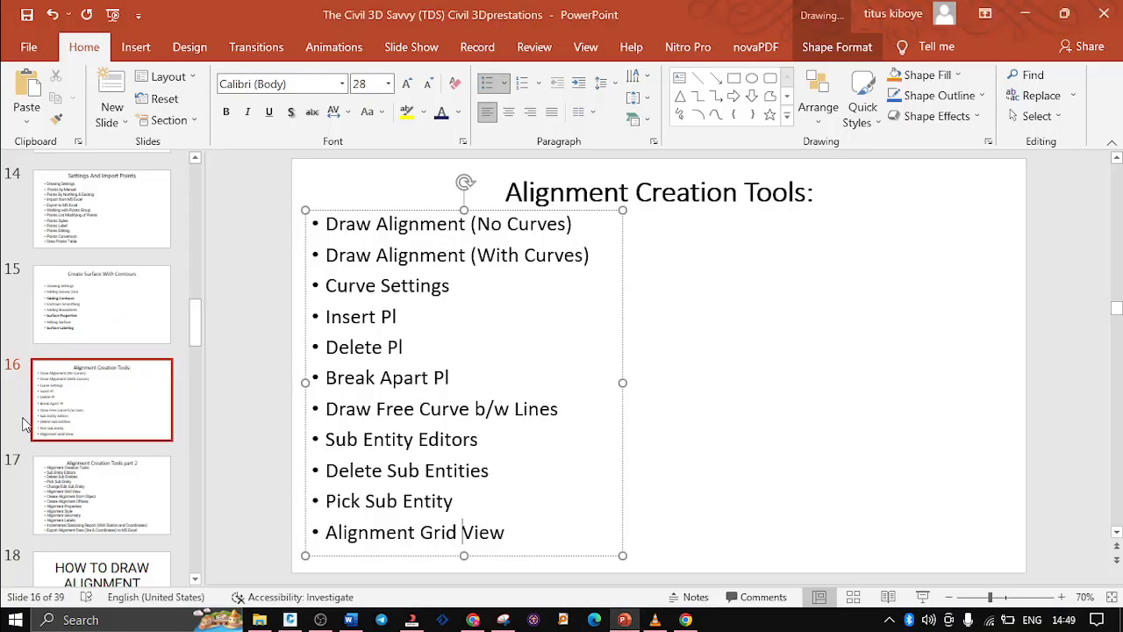
pyautogui.click(63, 496)
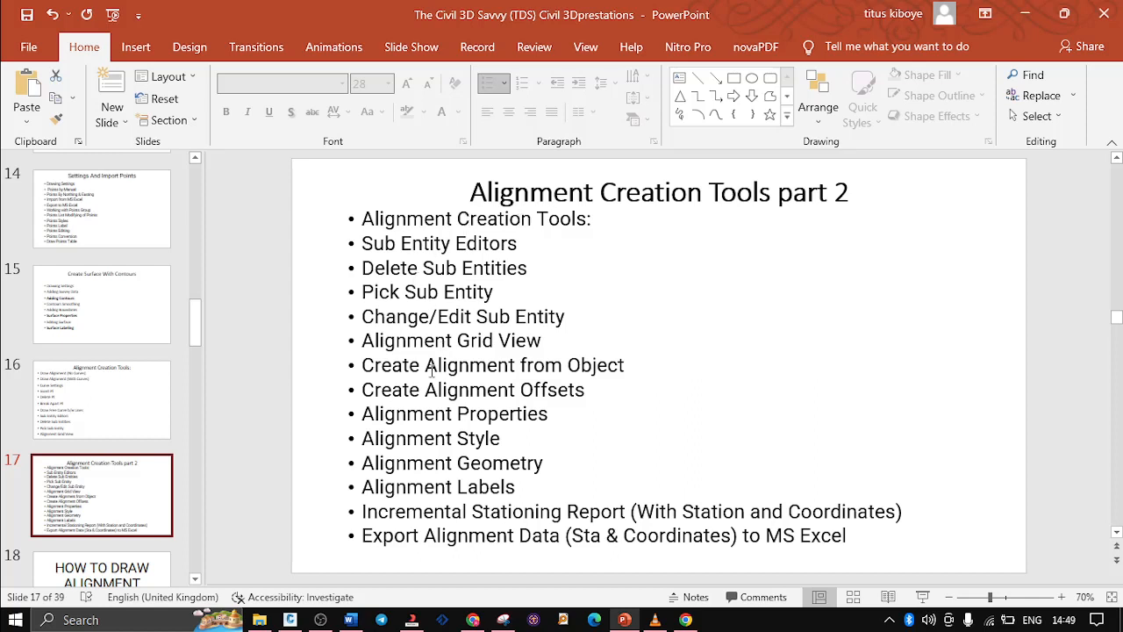
pyautogui.moveTo(630, 367); pyautogui.dragTo(366, 342)
pyautogui.moveTo(592, 389); pyautogui.dragTo(362, 390)
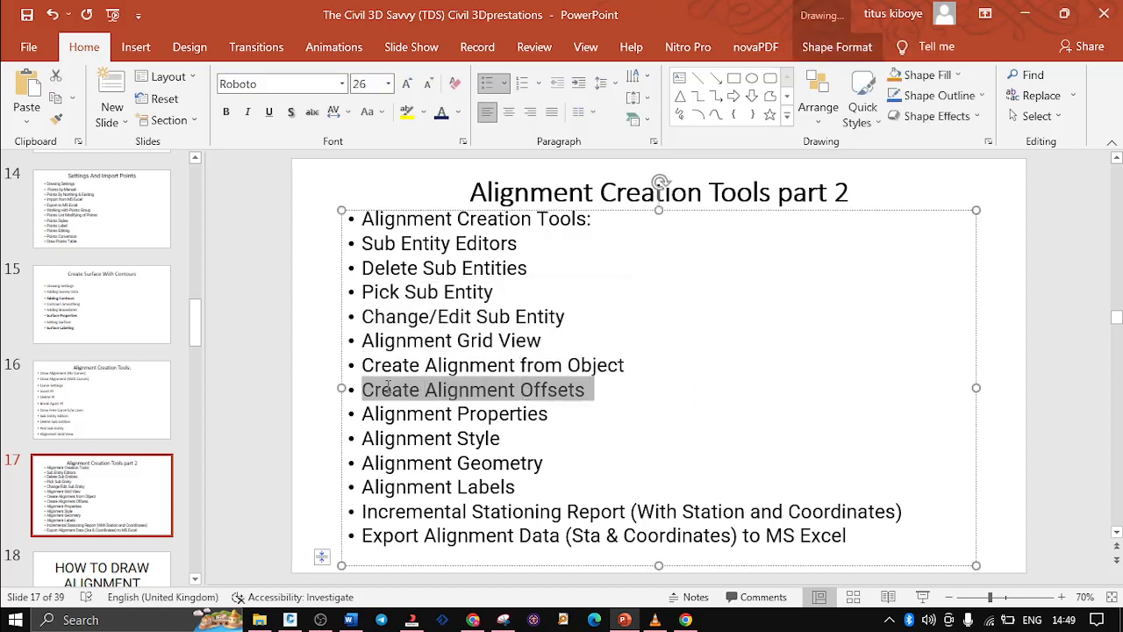
pyautogui.click(437, 413)
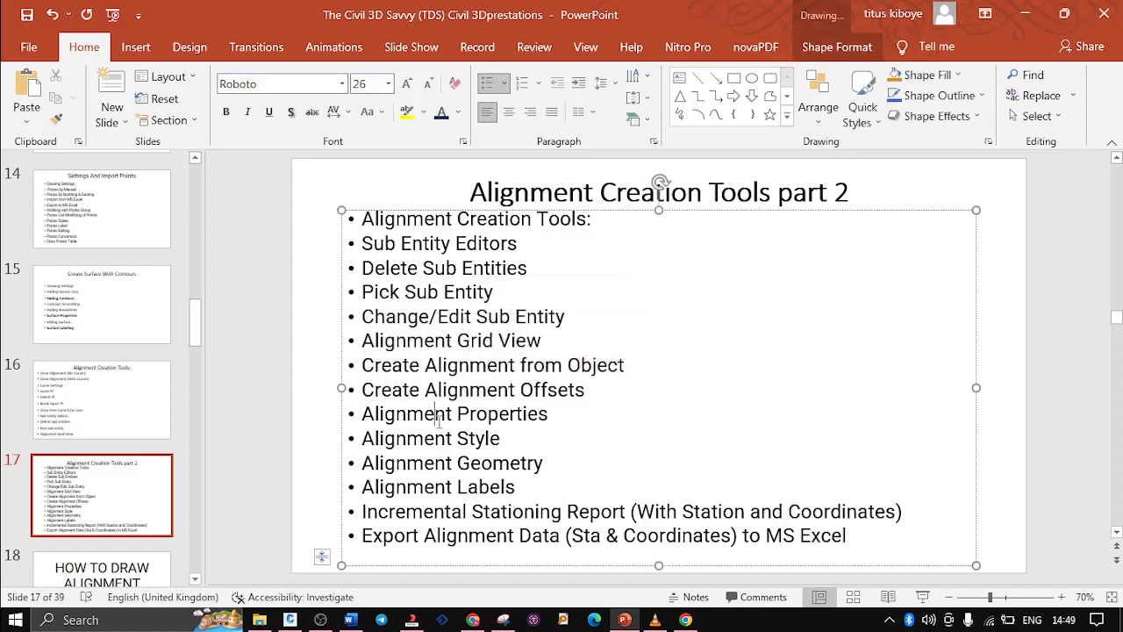
pyautogui.click(493, 460)
pyautogui.click(485, 508)
pyautogui.click(501, 511)
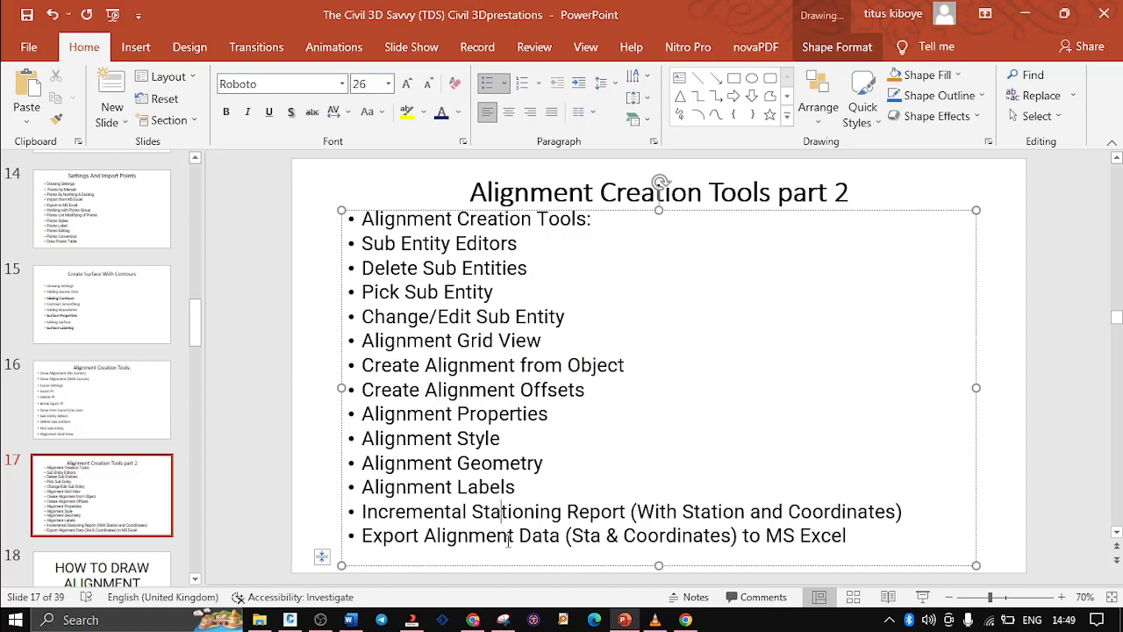
# Return to Civil 3D and look over the full row of elevation-labelled points
pyautogui.click(1028, 14)
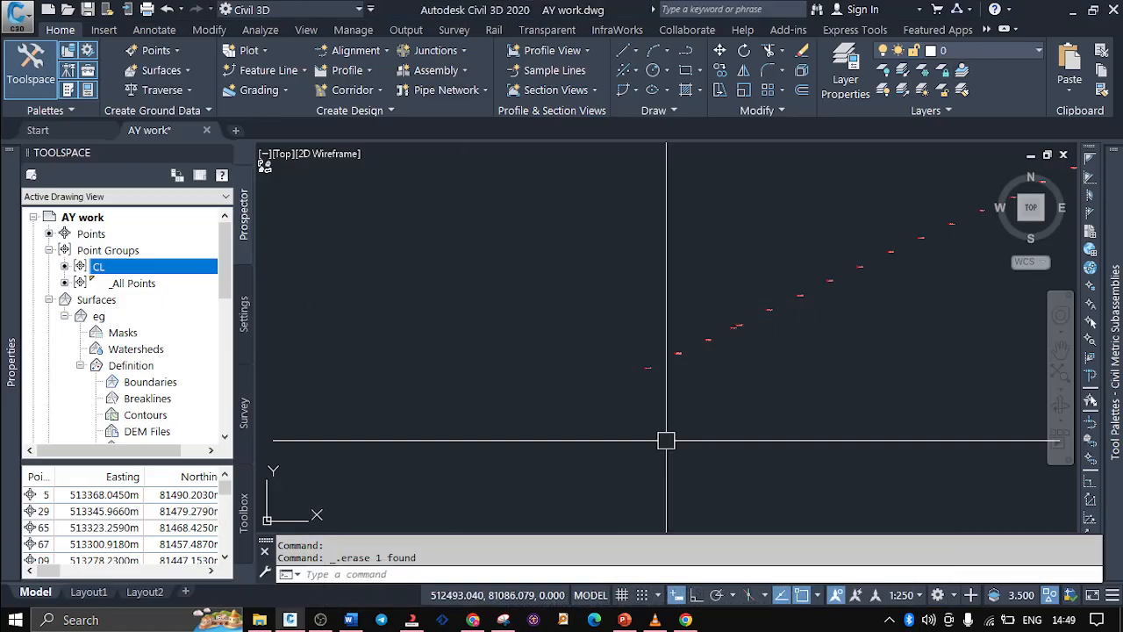
pyautogui.scroll(-2, 403, 409)
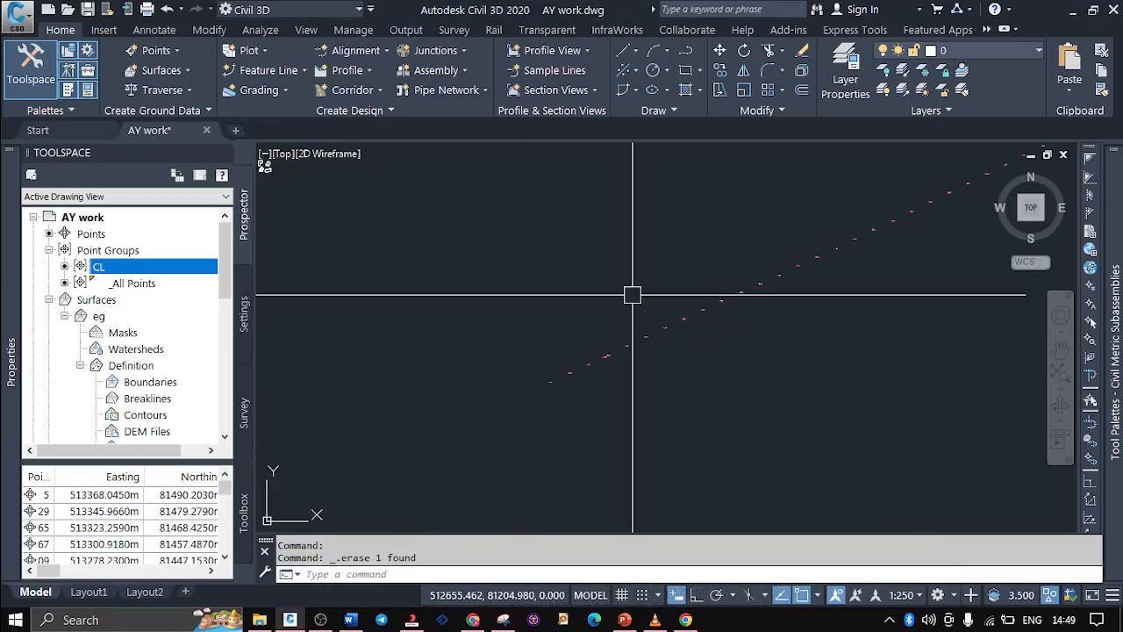
pyautogui.scroll(4, 630, 361)
pyautogui.scroll(4, 559, 342)
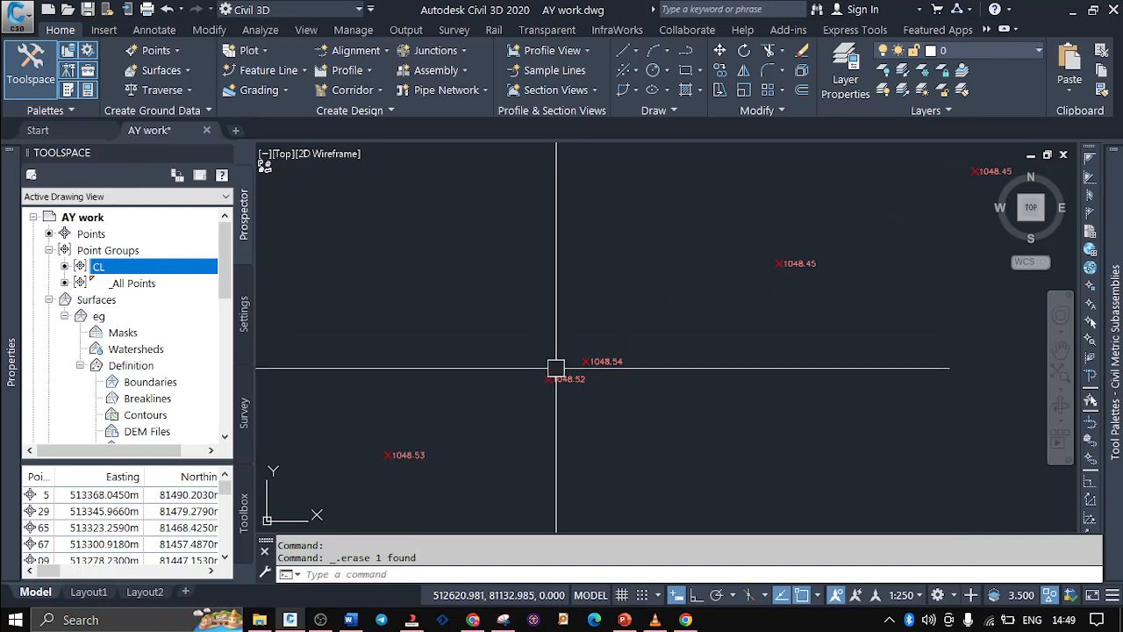
pyautogui.scroll(-4, 550, 398)
pyautogui.scroll(-4, 550, 398)
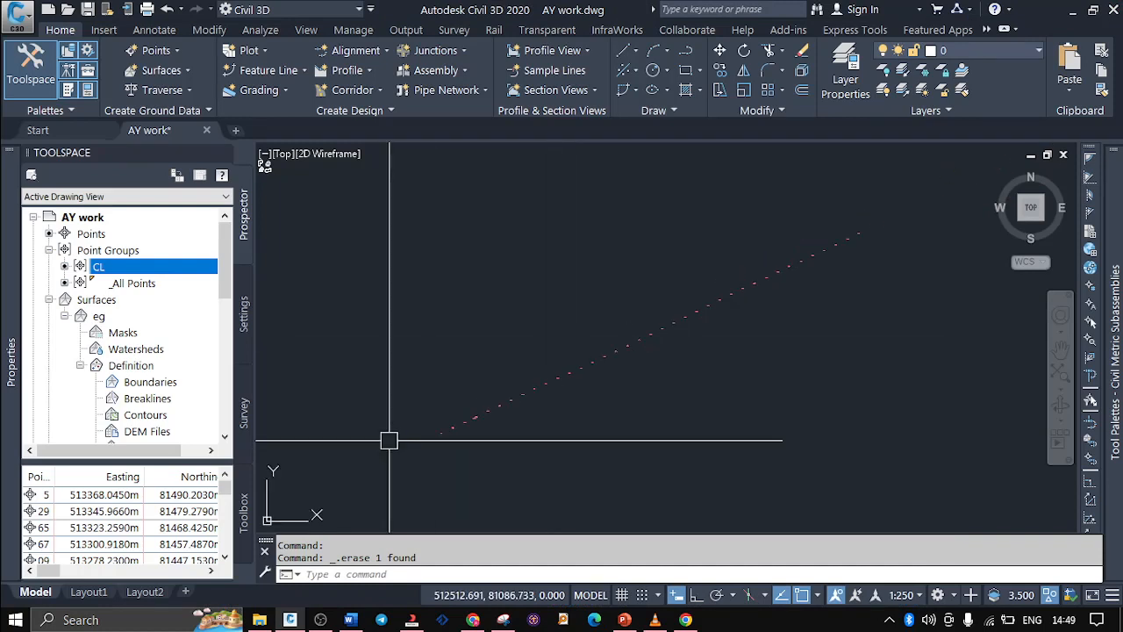
# Start a best fit alignment that uses COGO points as its input type
pyautogui.click(385, 51)
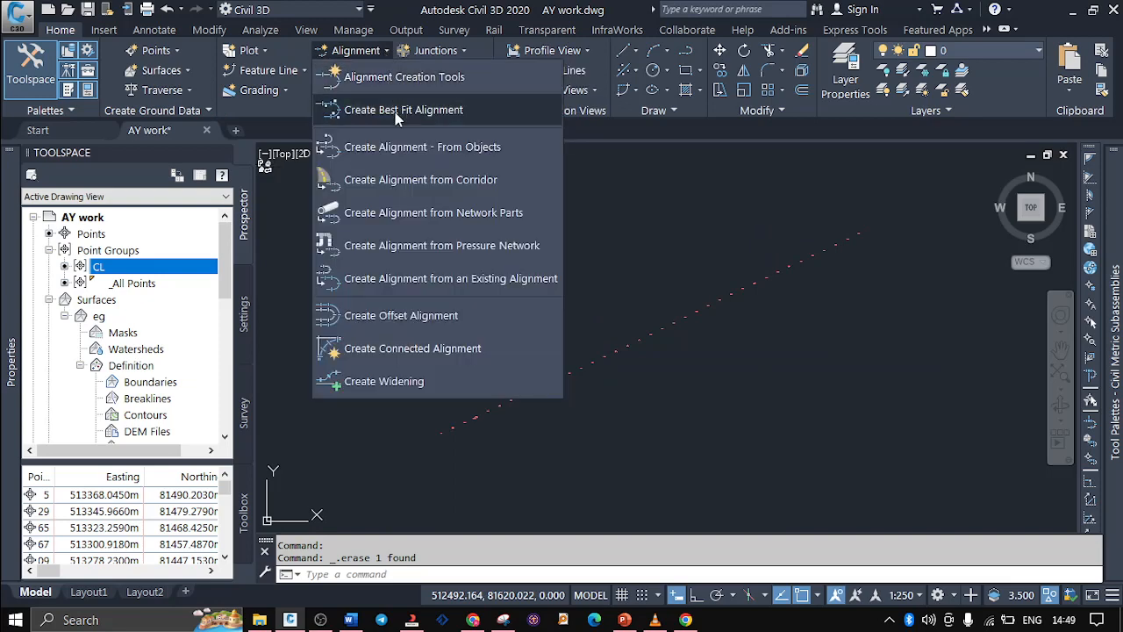
pyautogui.click(396, 113)
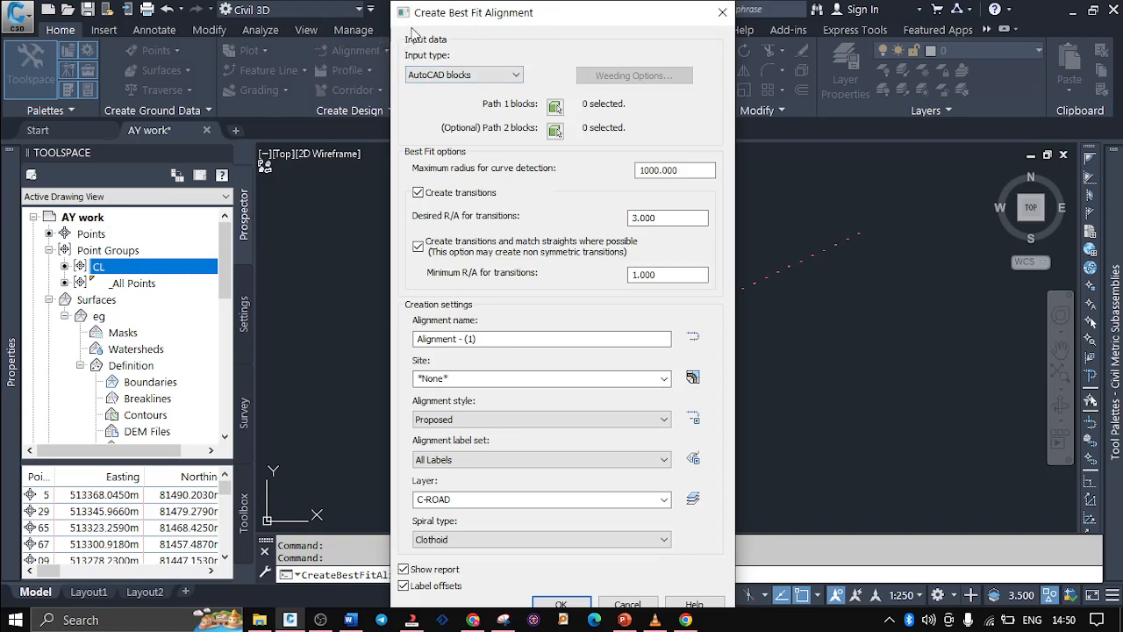
pyautogui.click(480, 77)
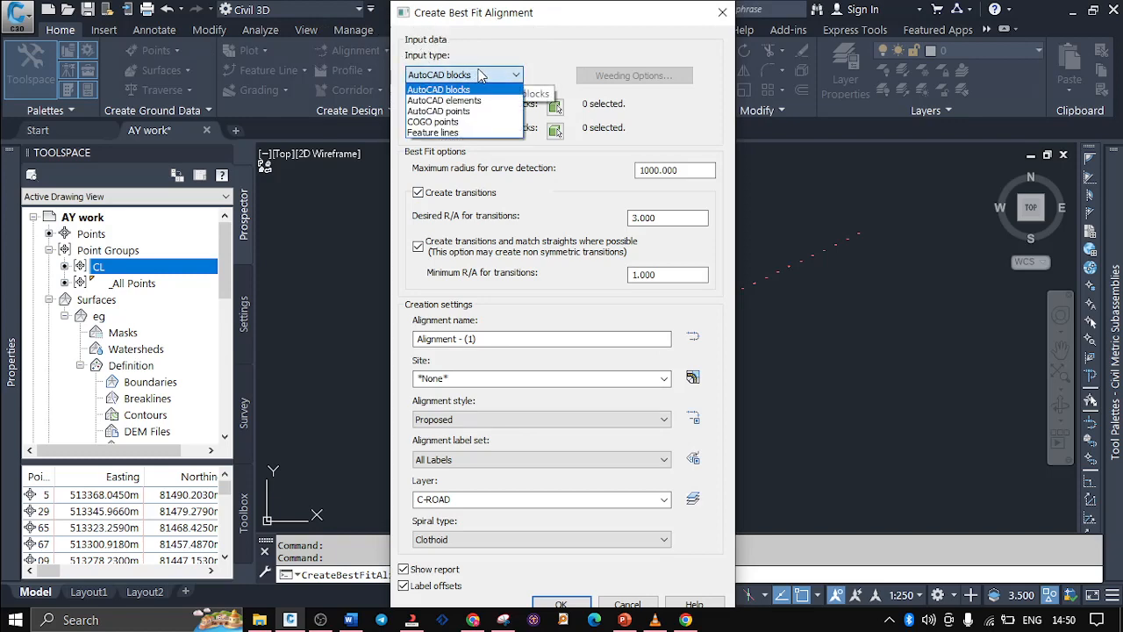
pyautogui.click(451, 122)
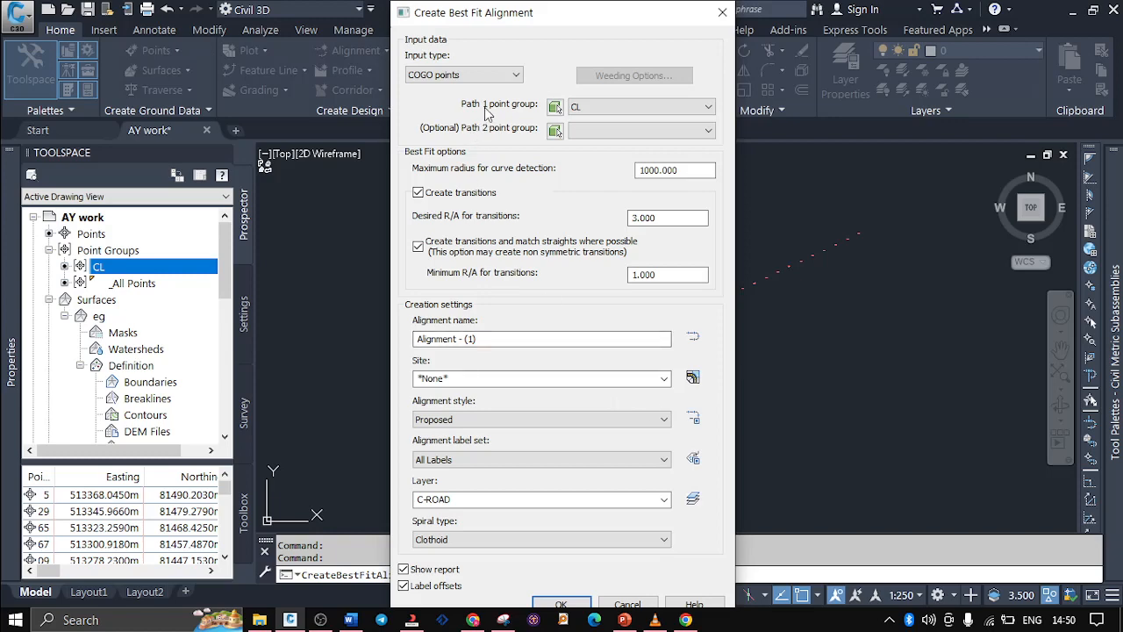
pyautogui.click(452, 76)
pyautogui.click(436, 122)
# Use a manual selection of the full row of points as the Path 1 point group
pyautogui.click(612, 107)
pyautogui.click(612, 106)
pyautogui.click(611, 106)
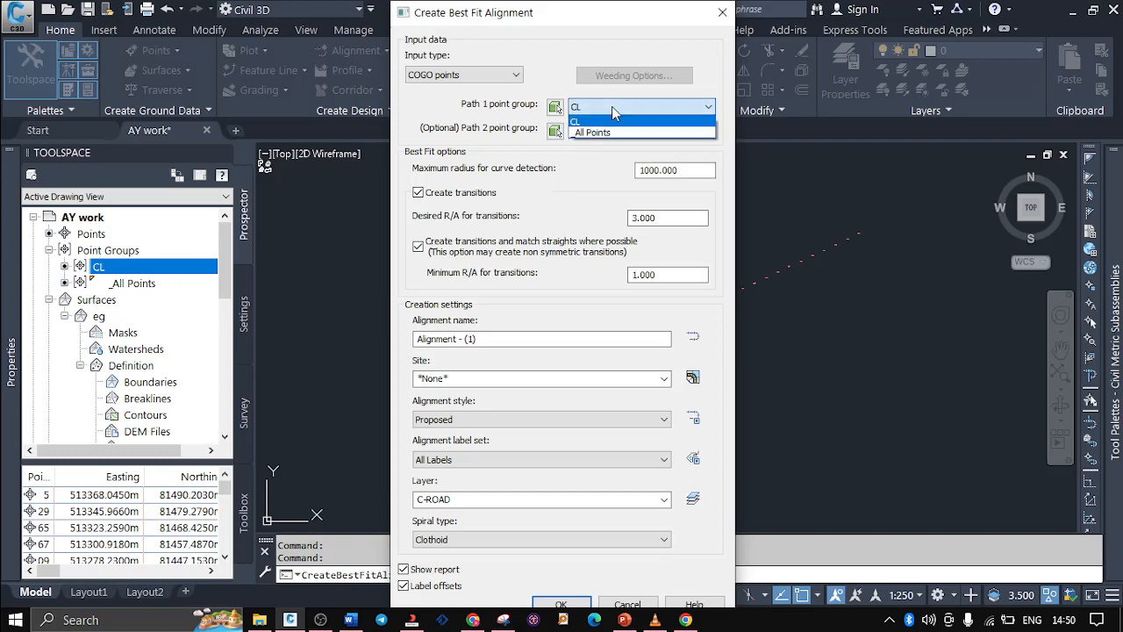
pyautogui.click(611, 106)
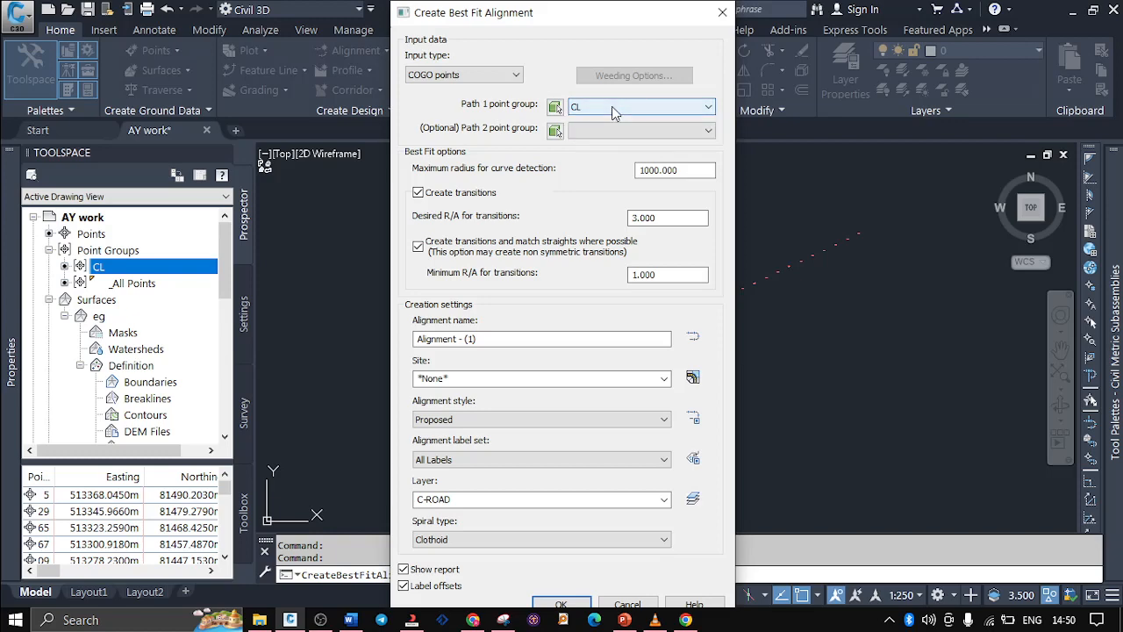
pyautogui.click(556, 107)
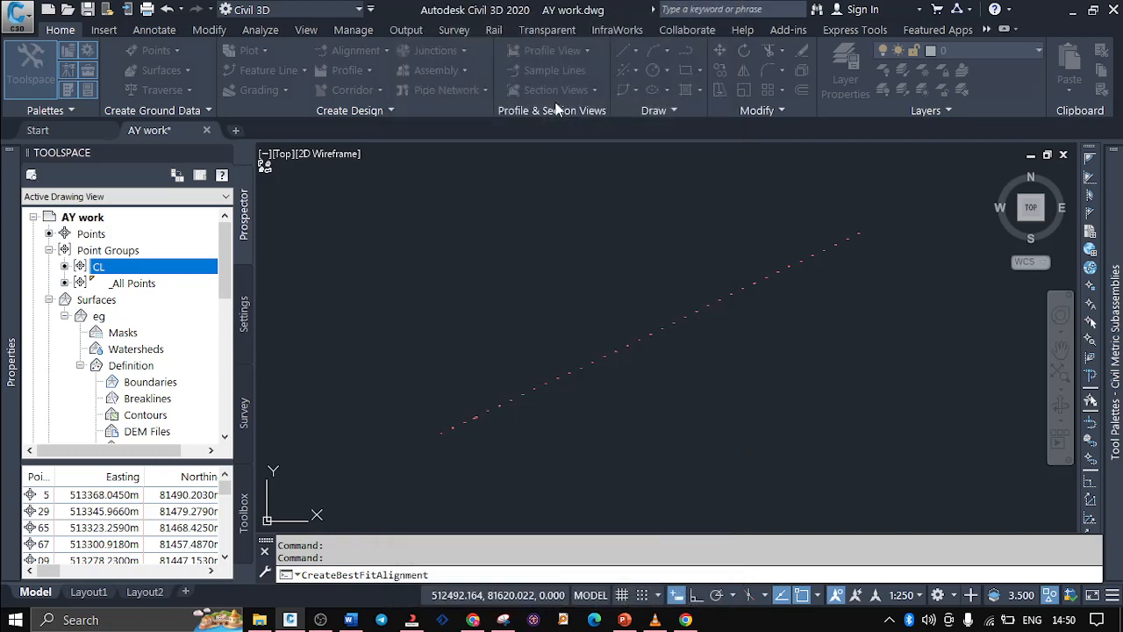
pyautogui.scroll(-1, 591, 221)
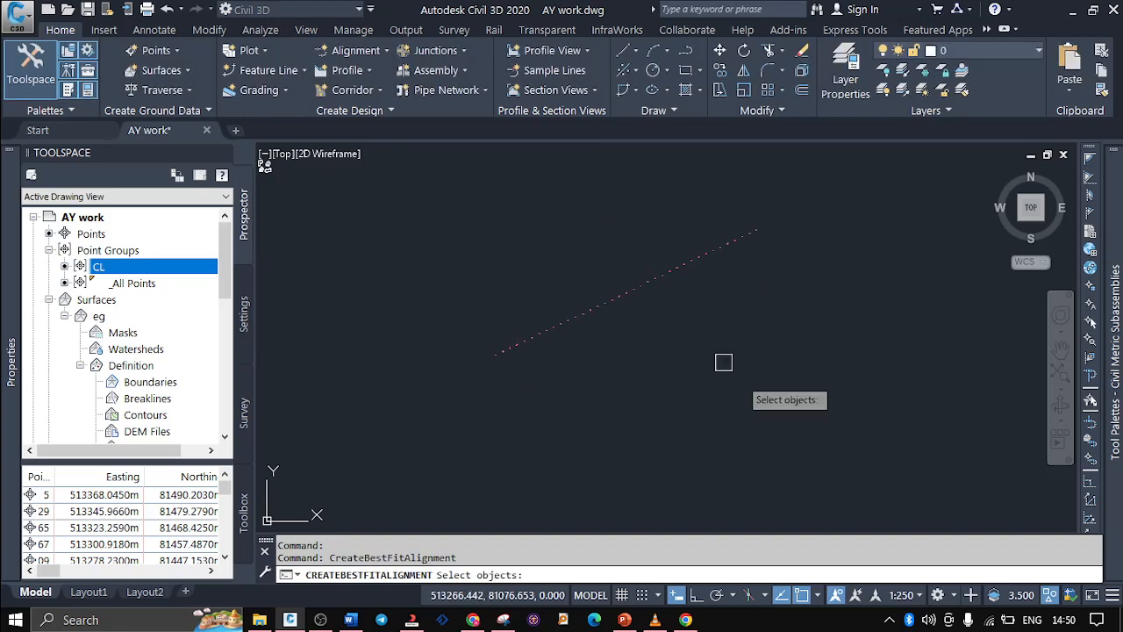
pyautogui.click(833, 425)
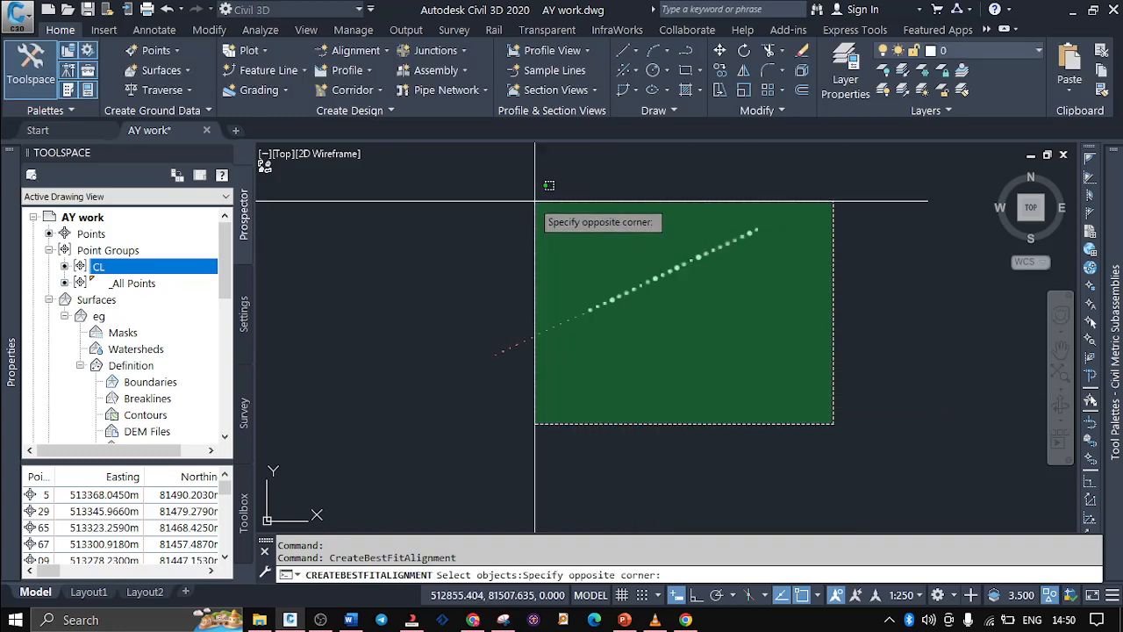
pyautogui.click(452, 208)
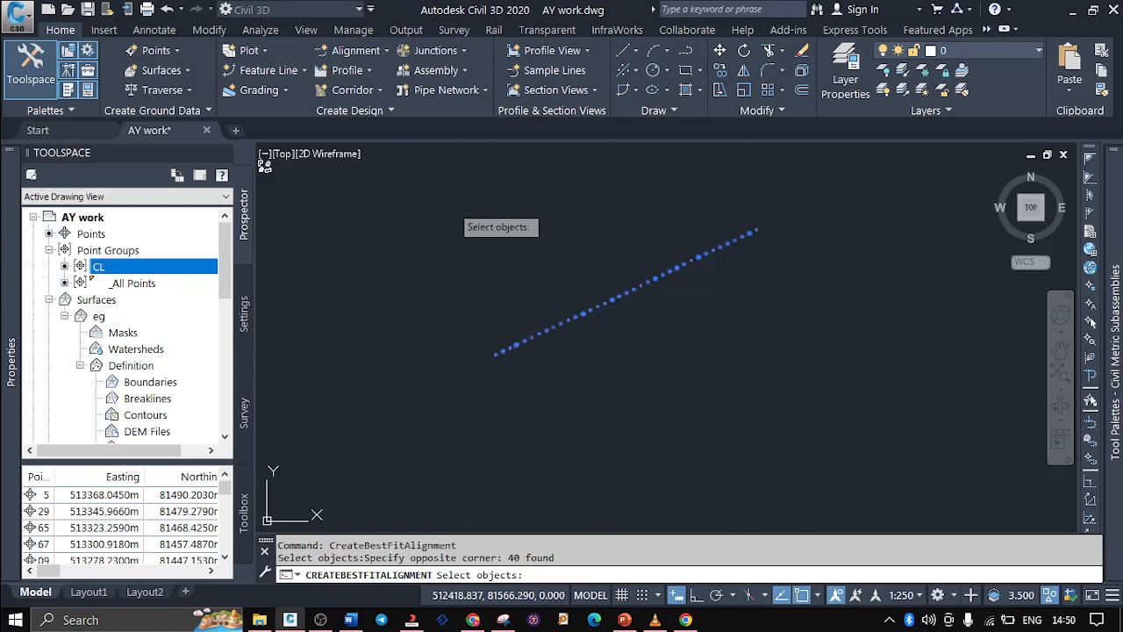
pyautogui.press('Return')
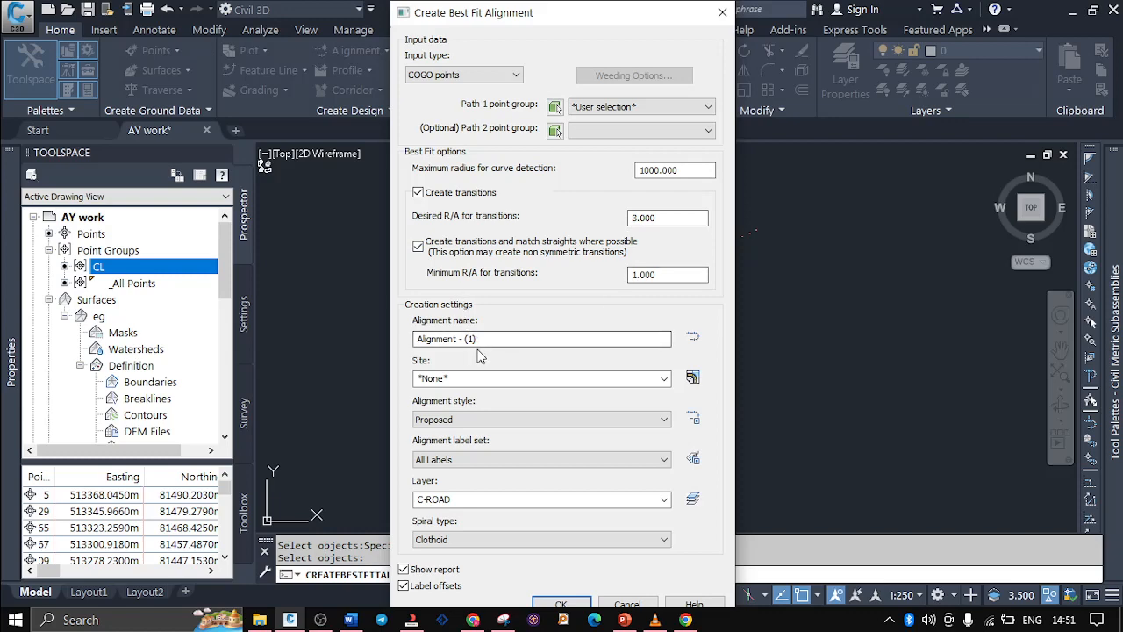
# Name the best fit alignment Abc, leaving the site at *None* and the alignment style at Proposed
pyautogui.moveTo(483, 341); pyautogui.dragTo(308, 328)
pyautogui.write('Abc')
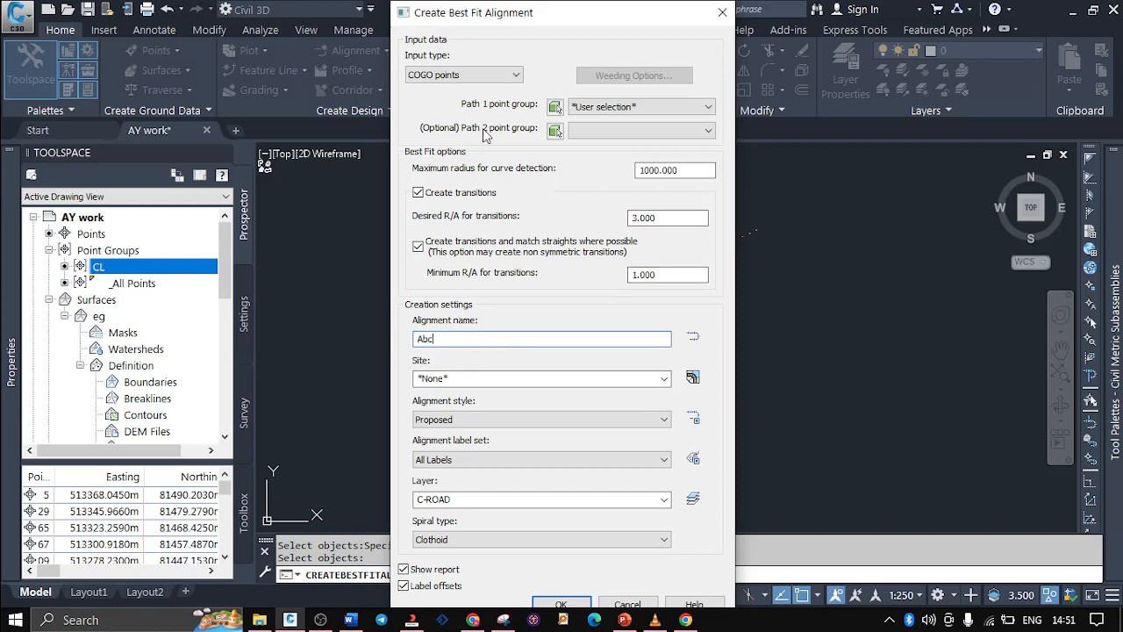
pyautogui.click(665, 378)
pyautogui.click(664, 378)
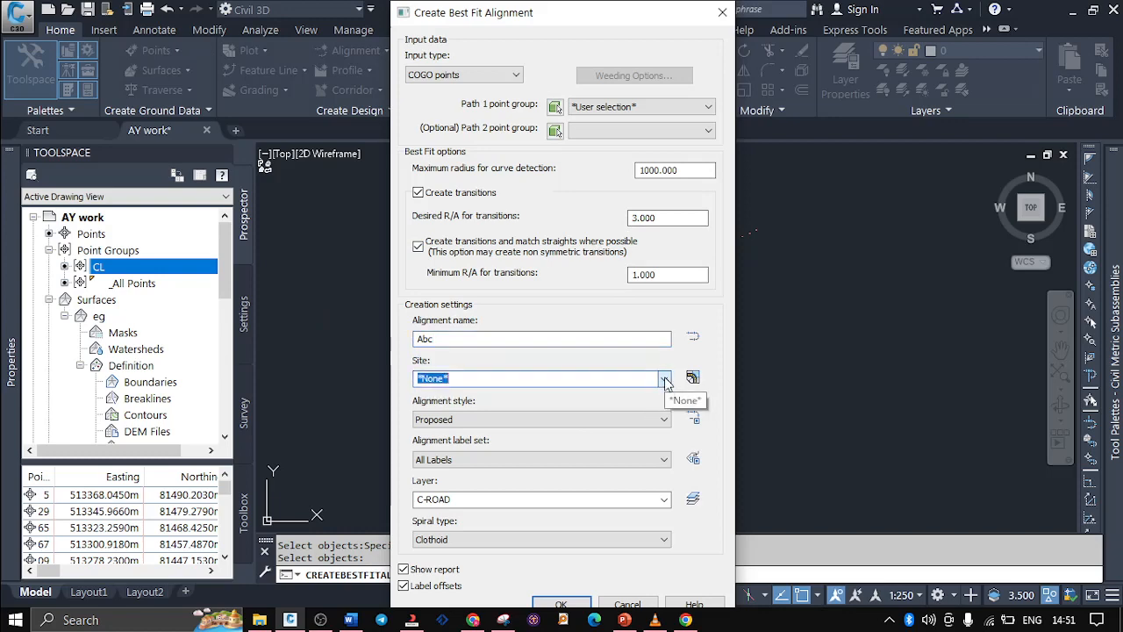
pyautogui.click(646, 421)
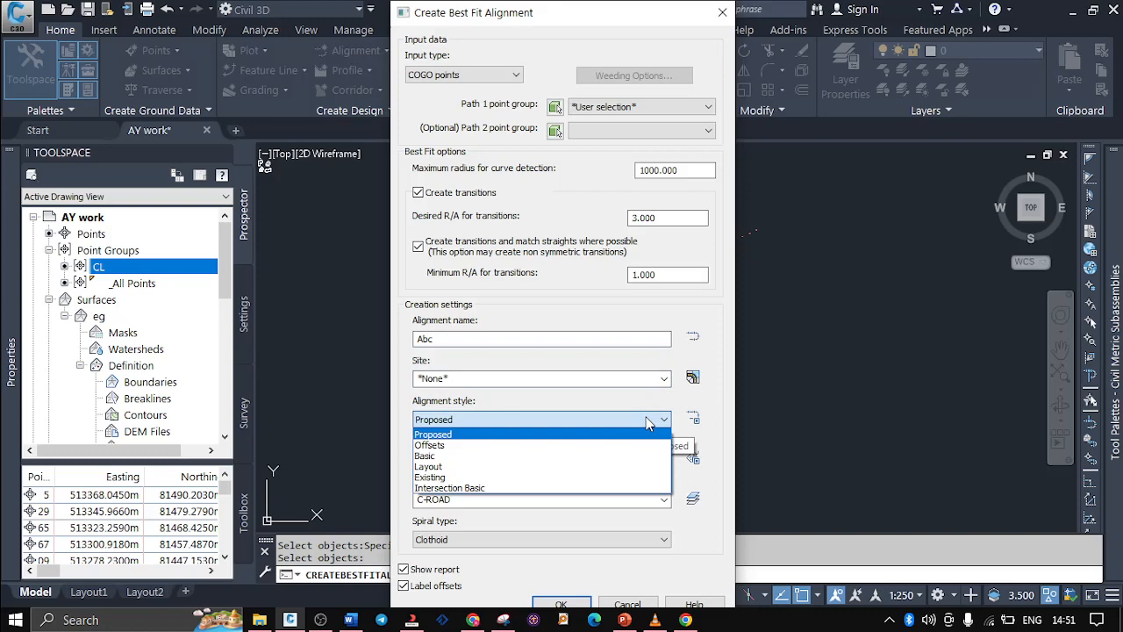
pyautogui.click(645, 418)
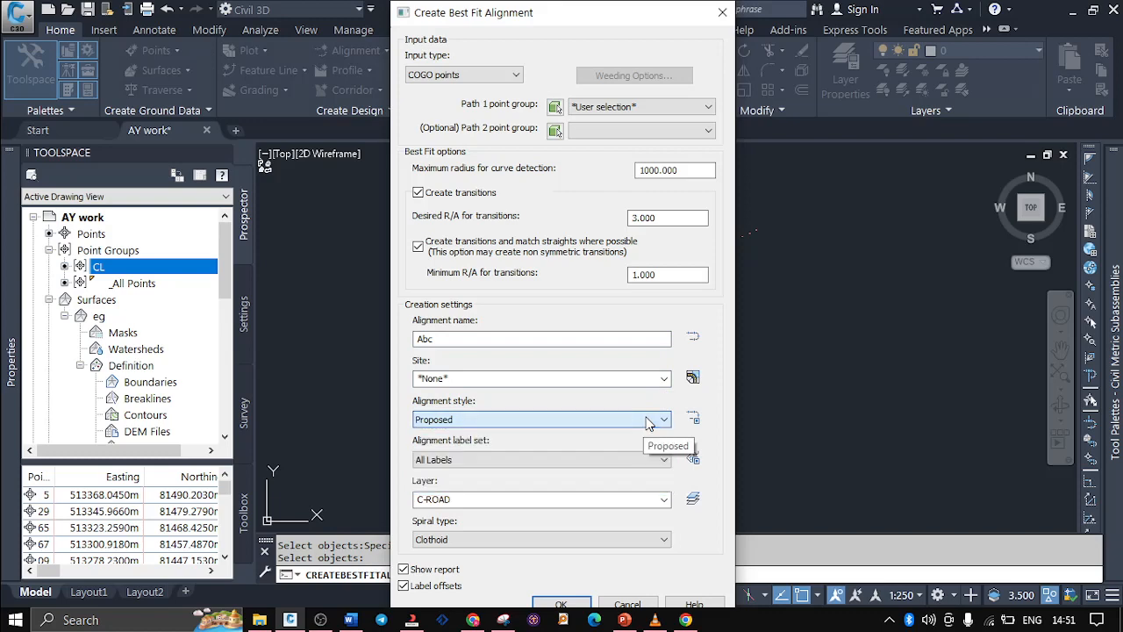
# Keep the All Labels label set and Clothoid spiral type, and create the alignment with the report and offset labels enabled
pyautogui.click(526, 459)
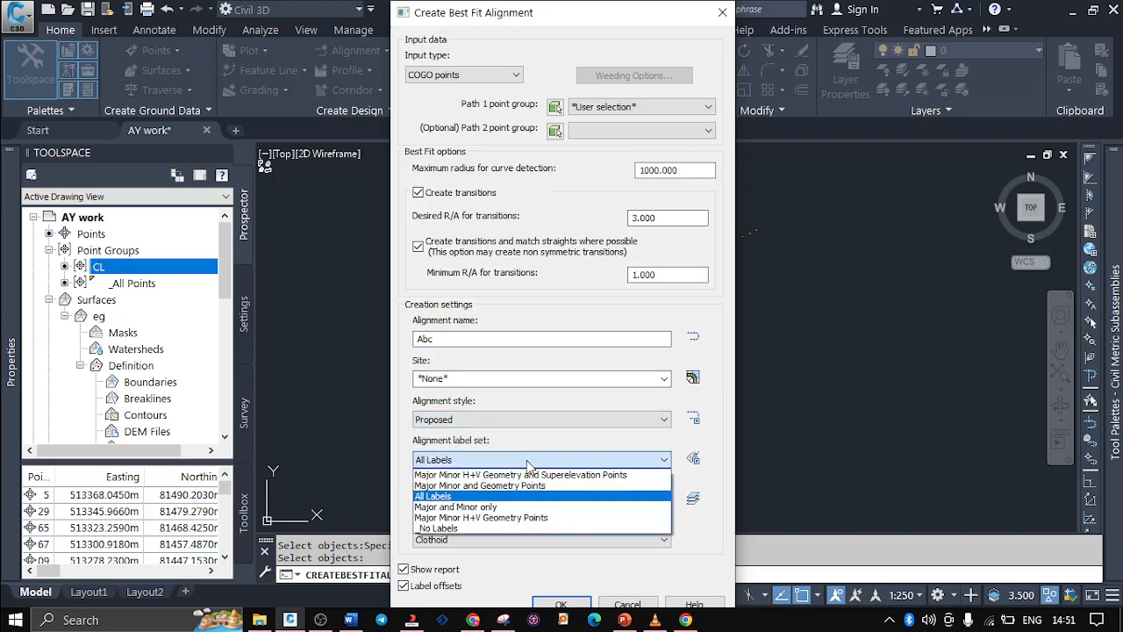
pyautogui.click(527, 460)
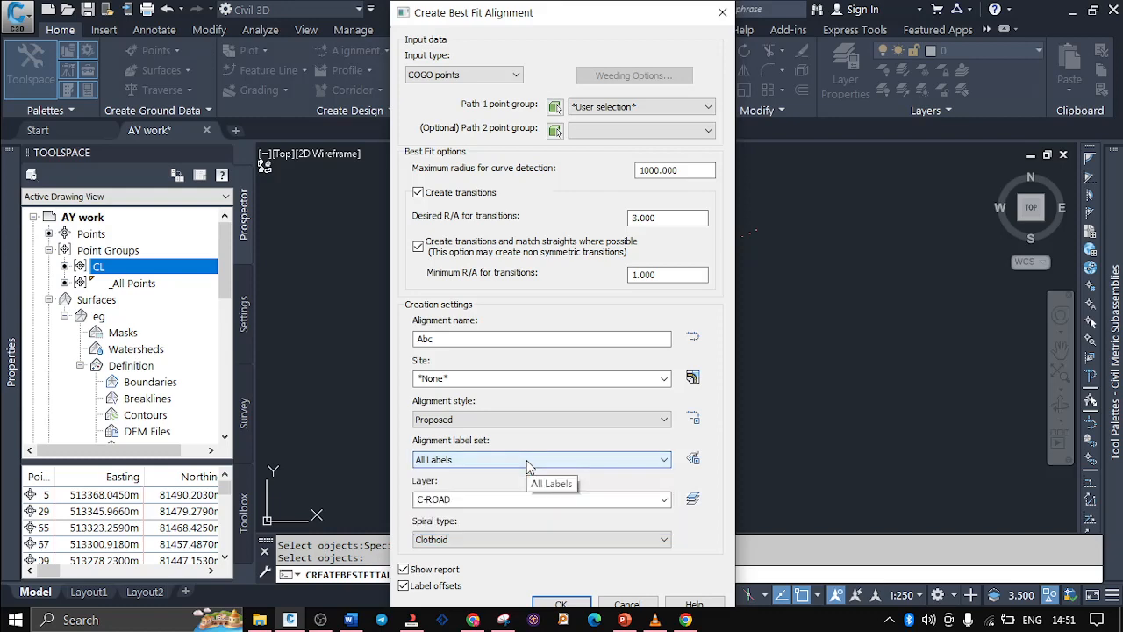
pyautogui.click(512, 540)
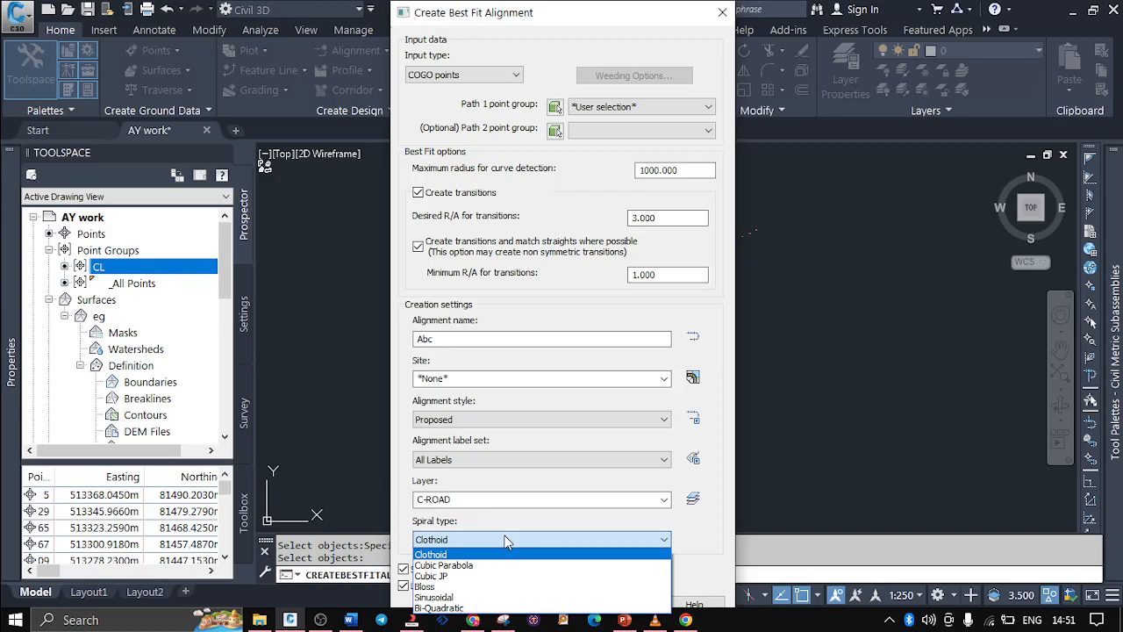
pyautogui.click(485, 555)
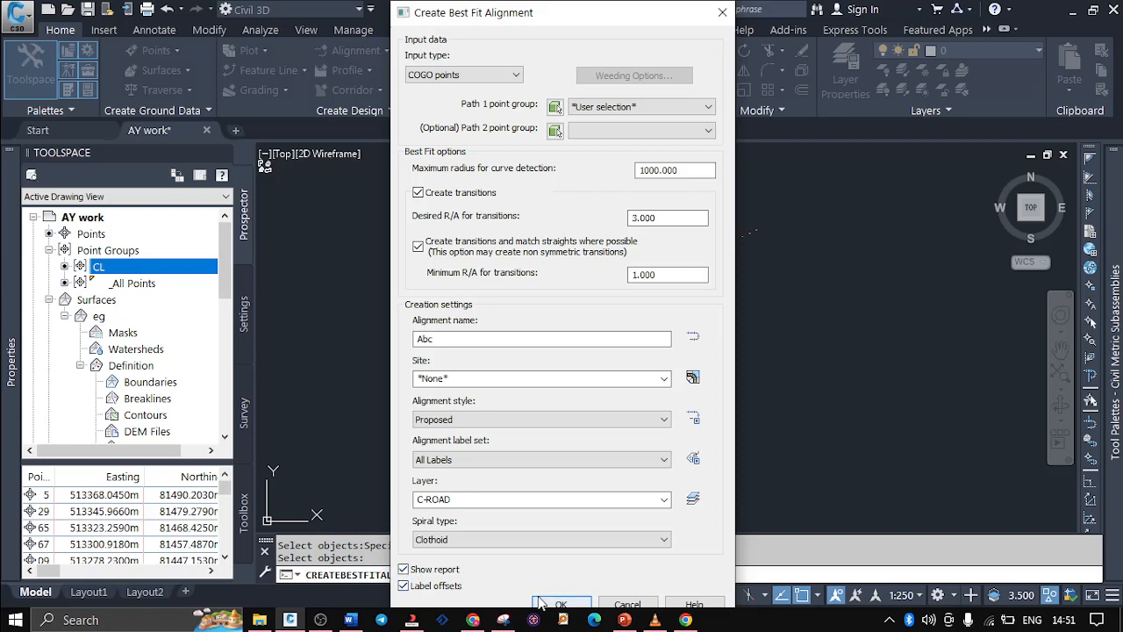
pyautogui.press('Return')
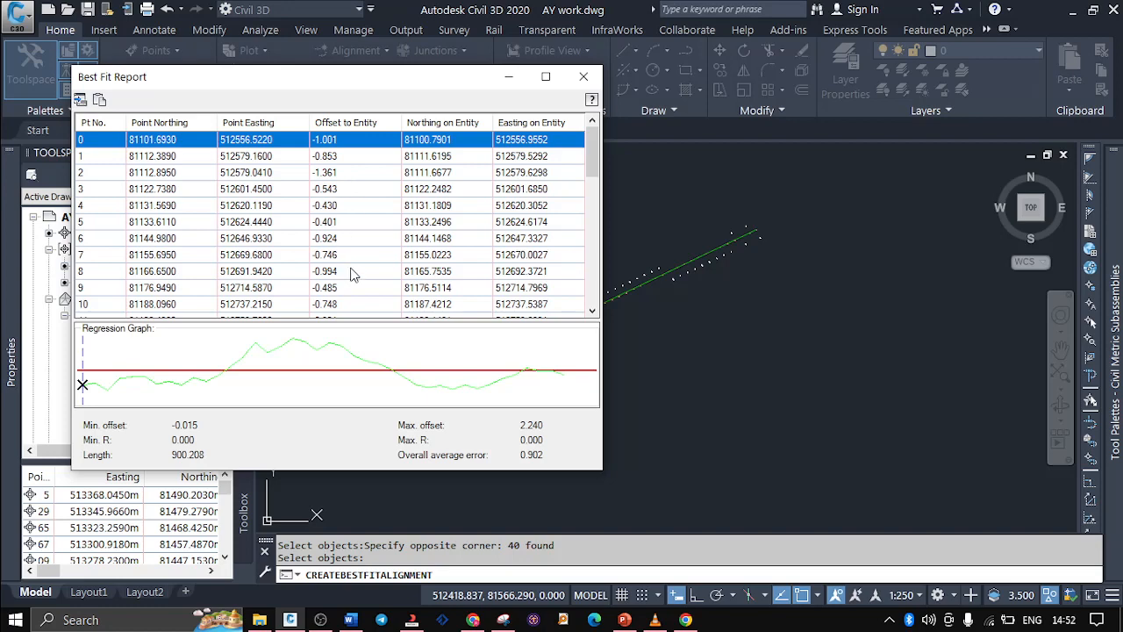
# Review the Best Fit Report through its last point and copy its contents to the clipboard before closing it
pyautogui.scroll(-5, 351, 274)
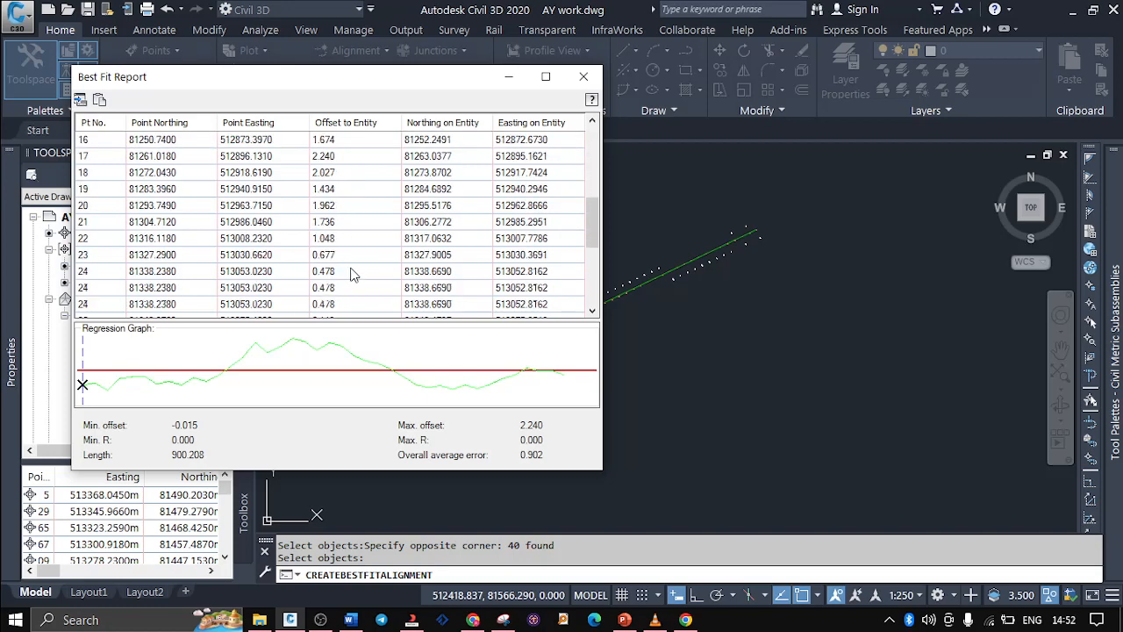
pyautogui.scroll(-3, 351, 274)
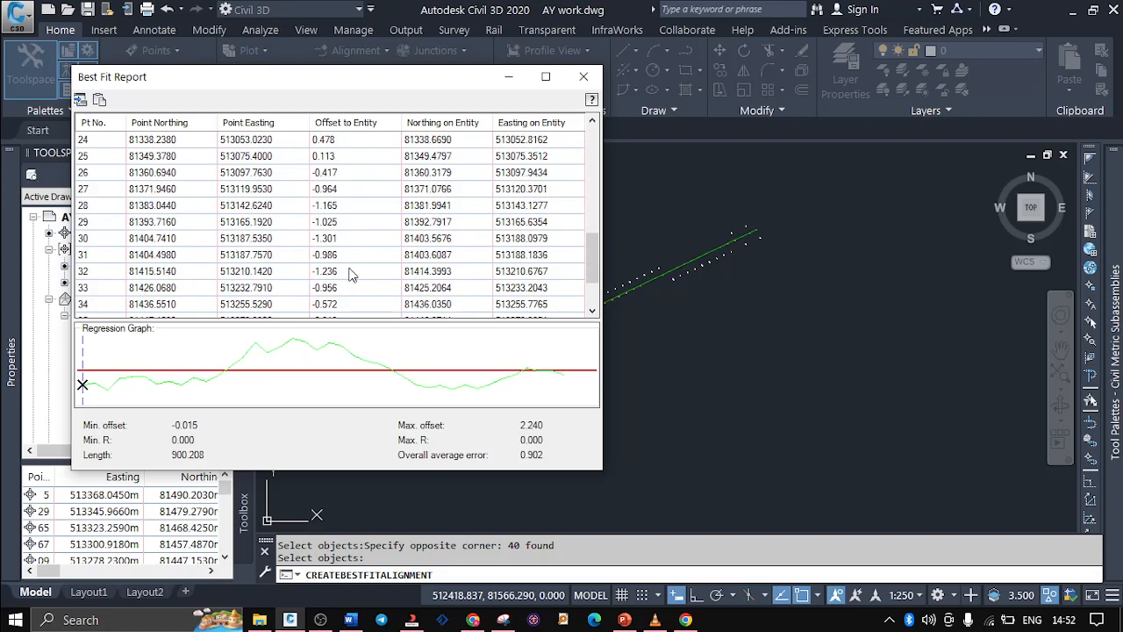
pyautogui.scroll(-2, 351, 275)
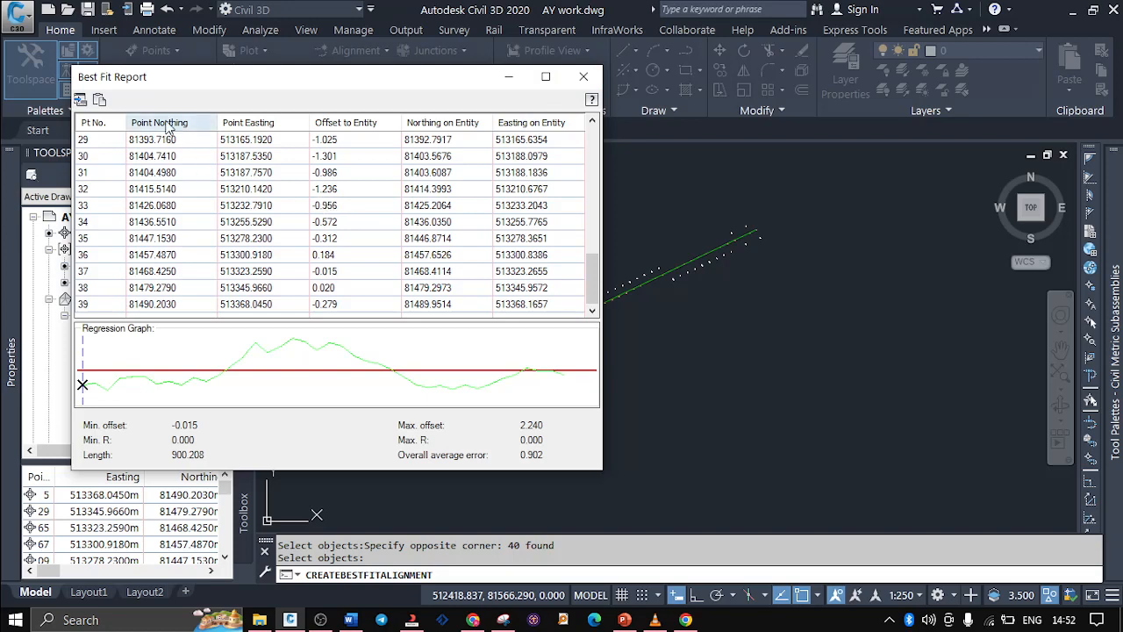
pyautogui.click(98, 99)
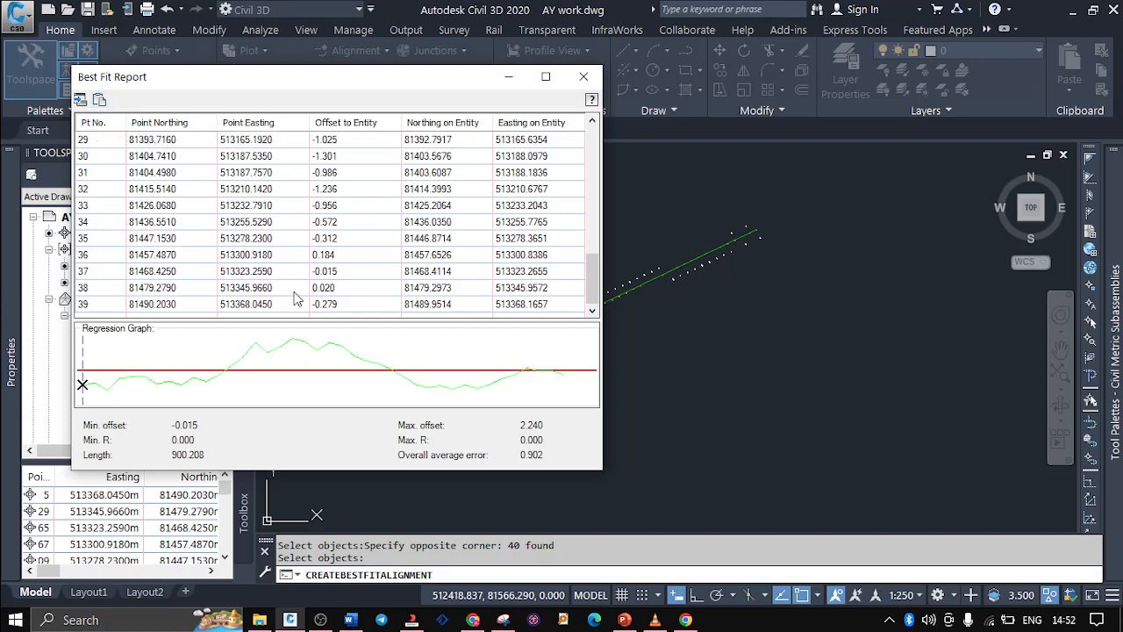
pyautogui.click(584, 81)
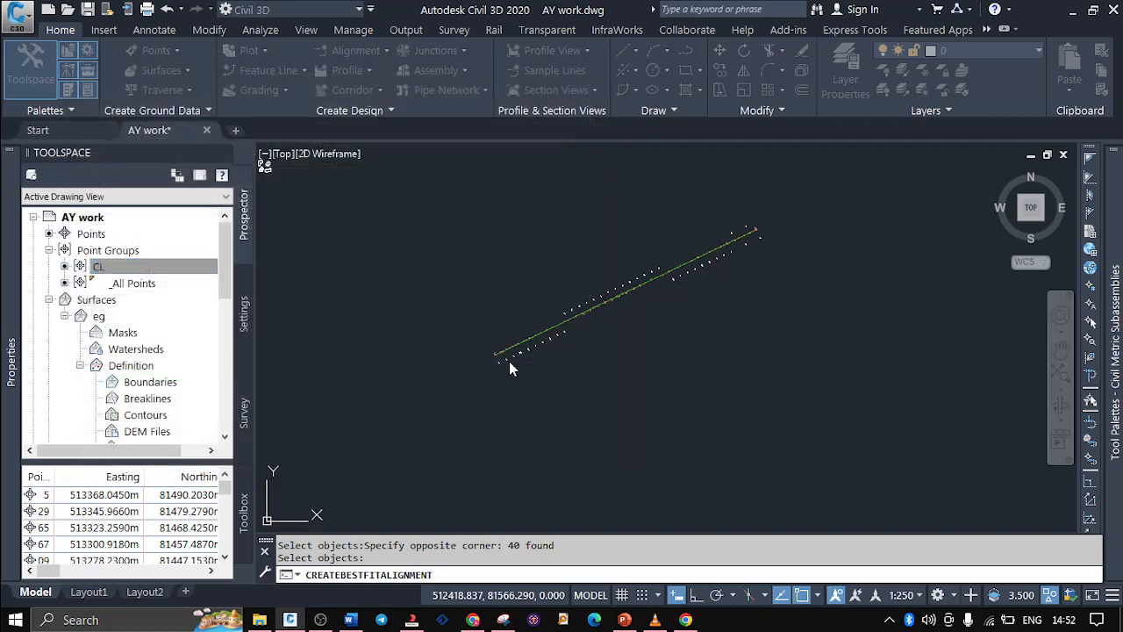
# Examine the start of the Abc alignment, comparing its first elevation-labelled points with the white offset labels beside them
pyautogui.scroll(5, 509, 361)
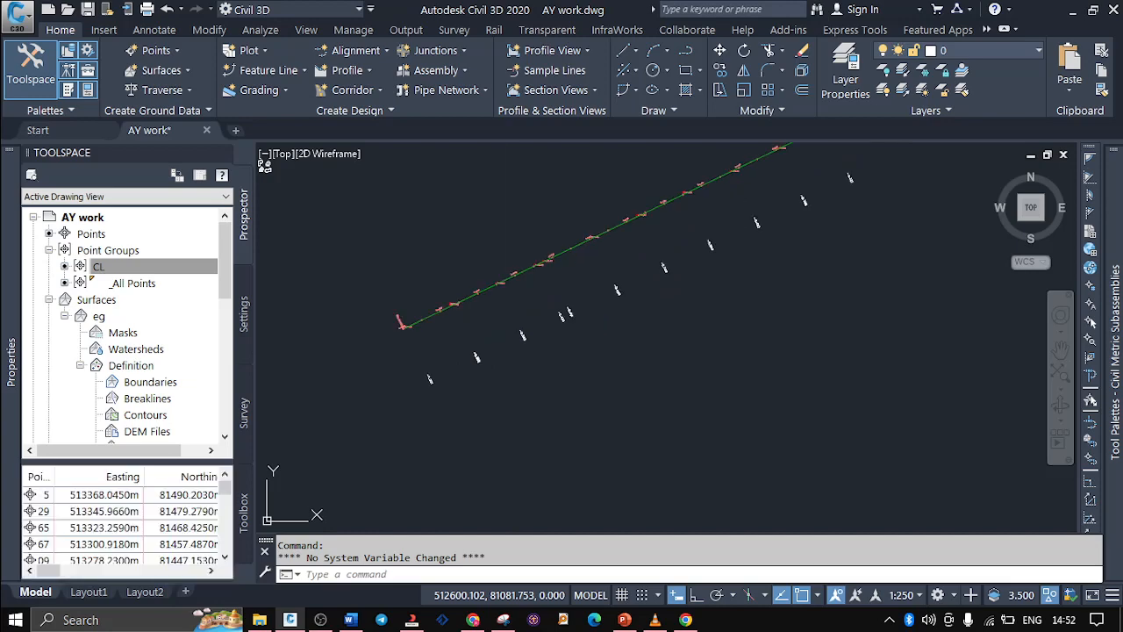
pyautogui.scroll(3, 433, 339)
pyautogui.scroll(2, 434, 339)
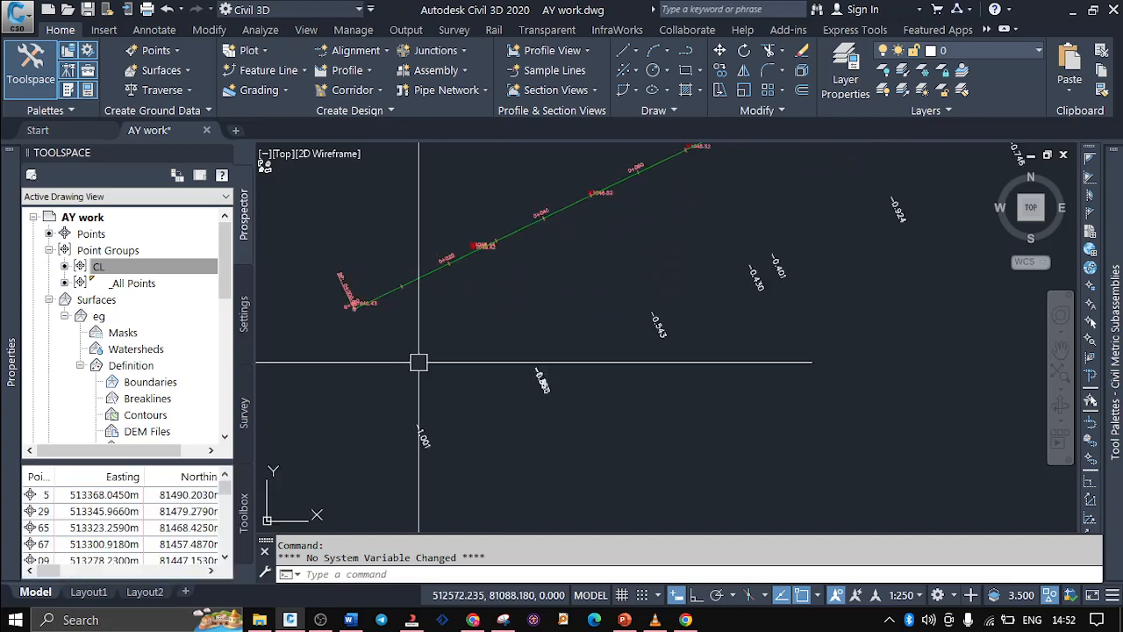
pyautogui.scroll(5, 367, 316)
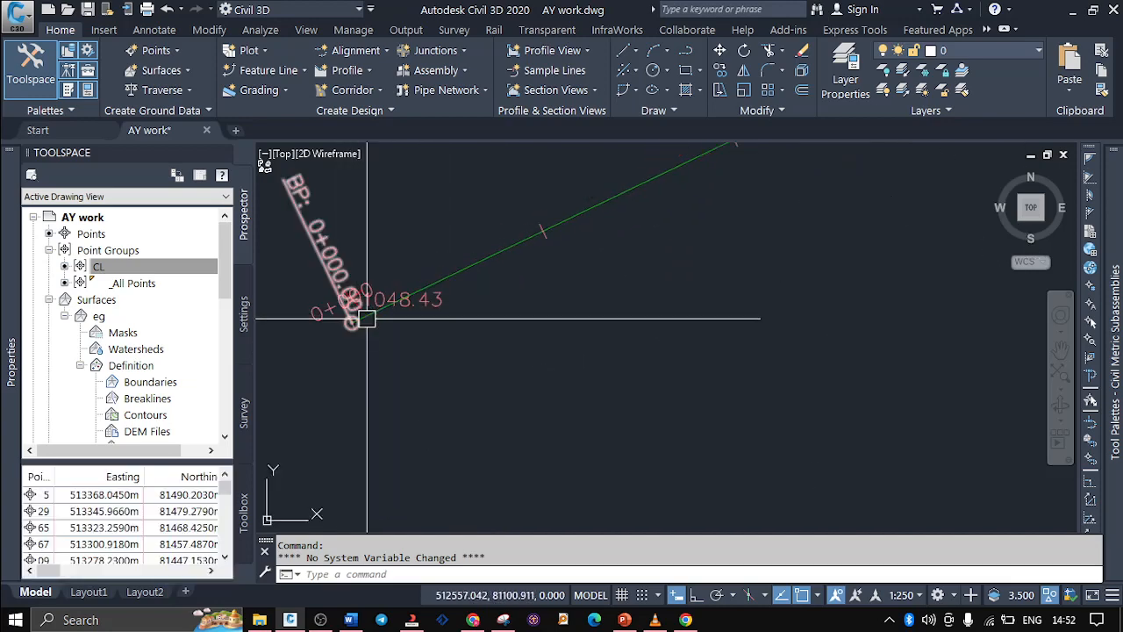
pyautogui.scroll(-5, 367, 319)
pyautogui.scroll(-2, 482, 448)
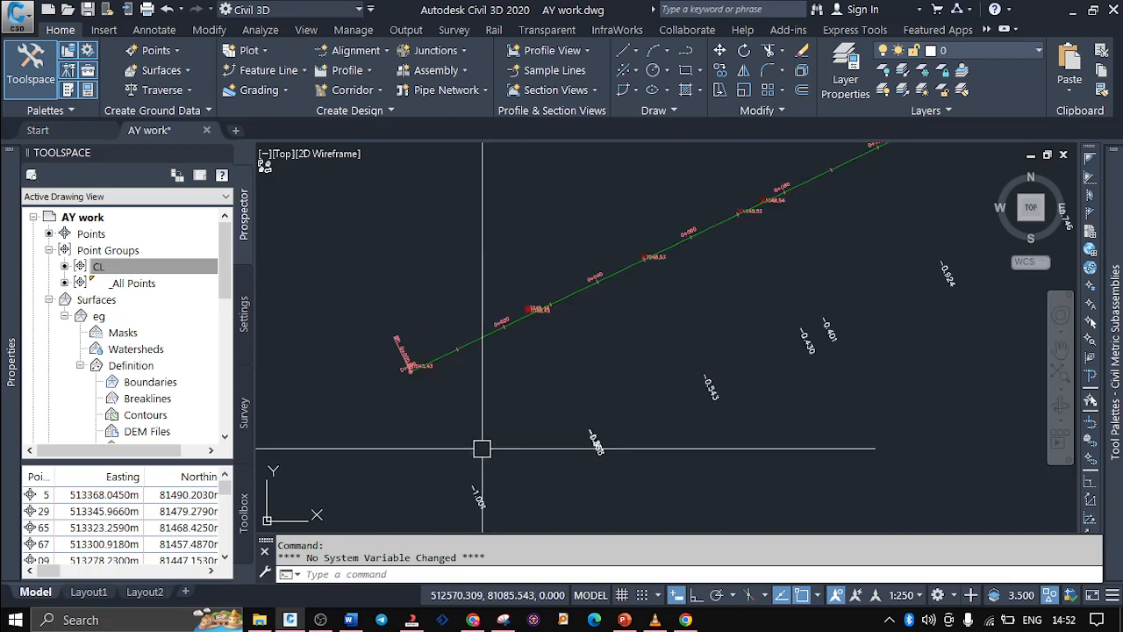
pyautogui.scroll(2, 391, 391)
pyautogui.scroll(3, 452, 361)
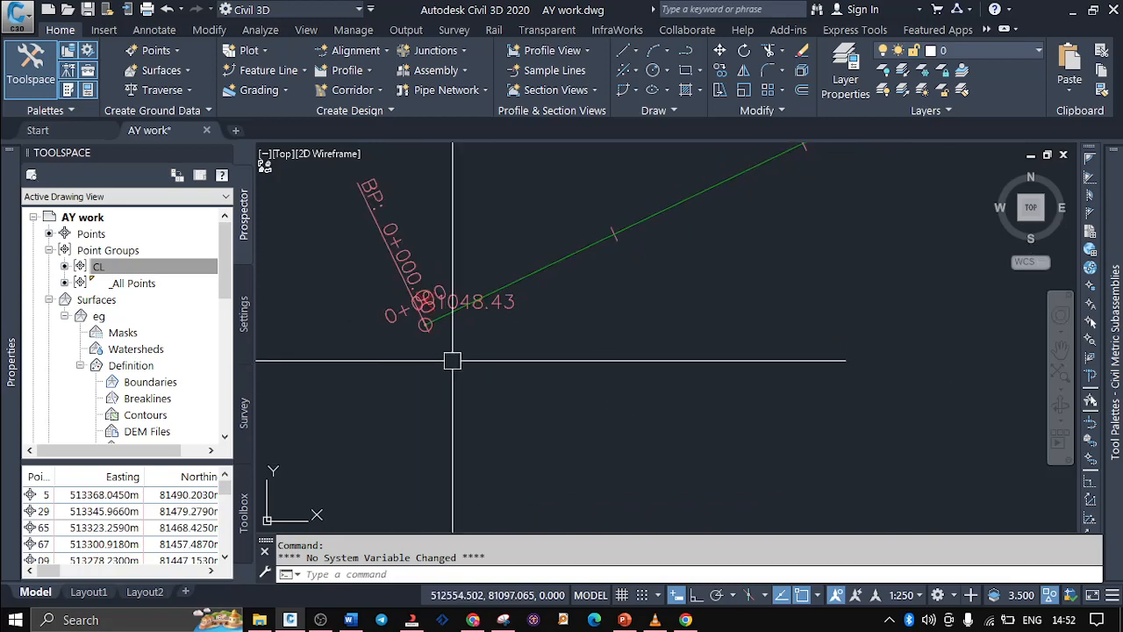
pyautogui.scroll(3, 426, 299)
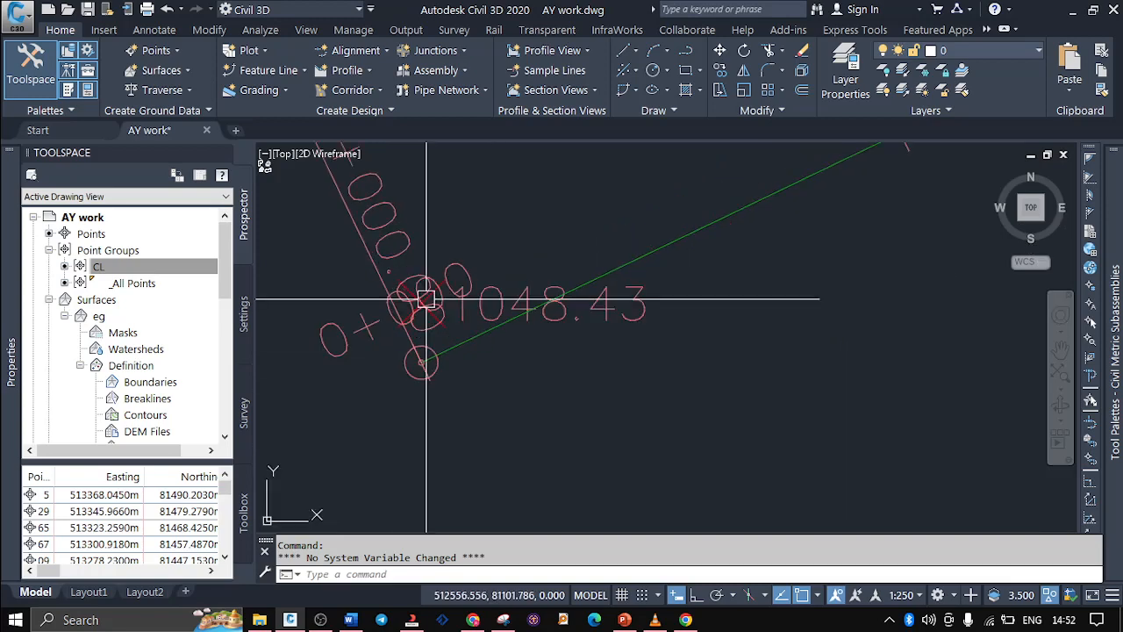
pyautogui.scroll(2, 426, 299)
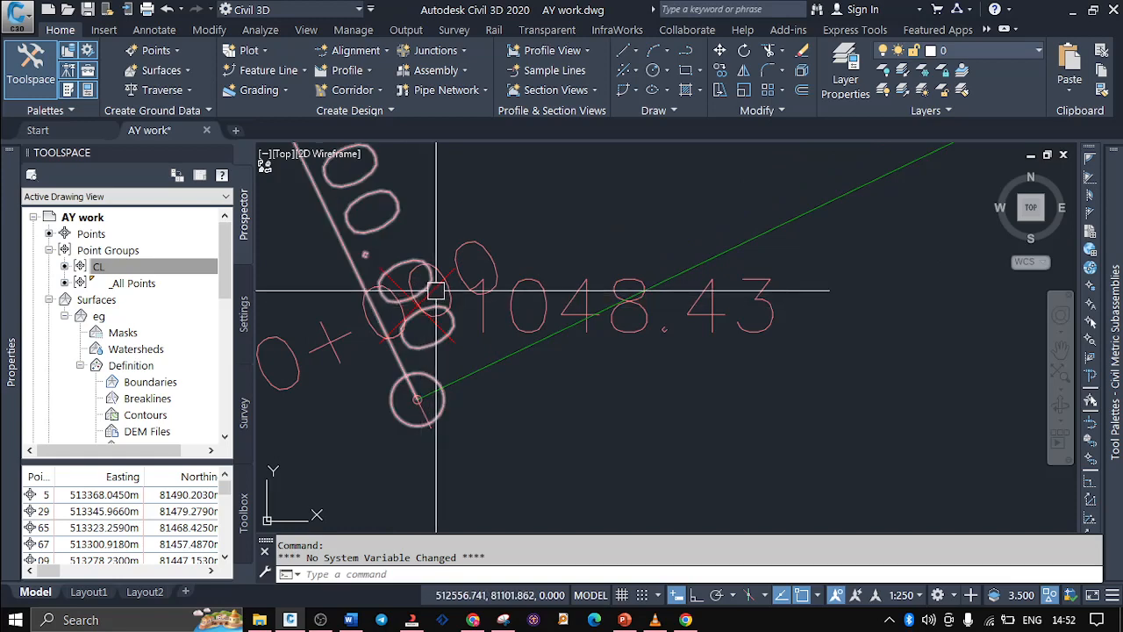
pyautogui.scroll(-5, 436, 292)
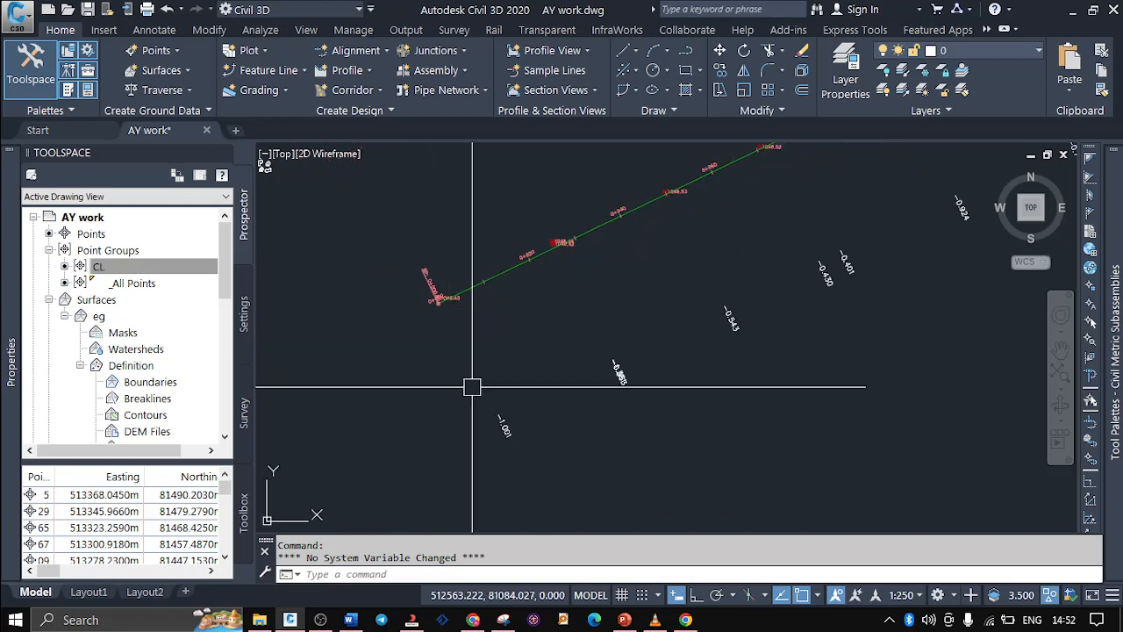
pyautogui.scroll(3, 514, 419)
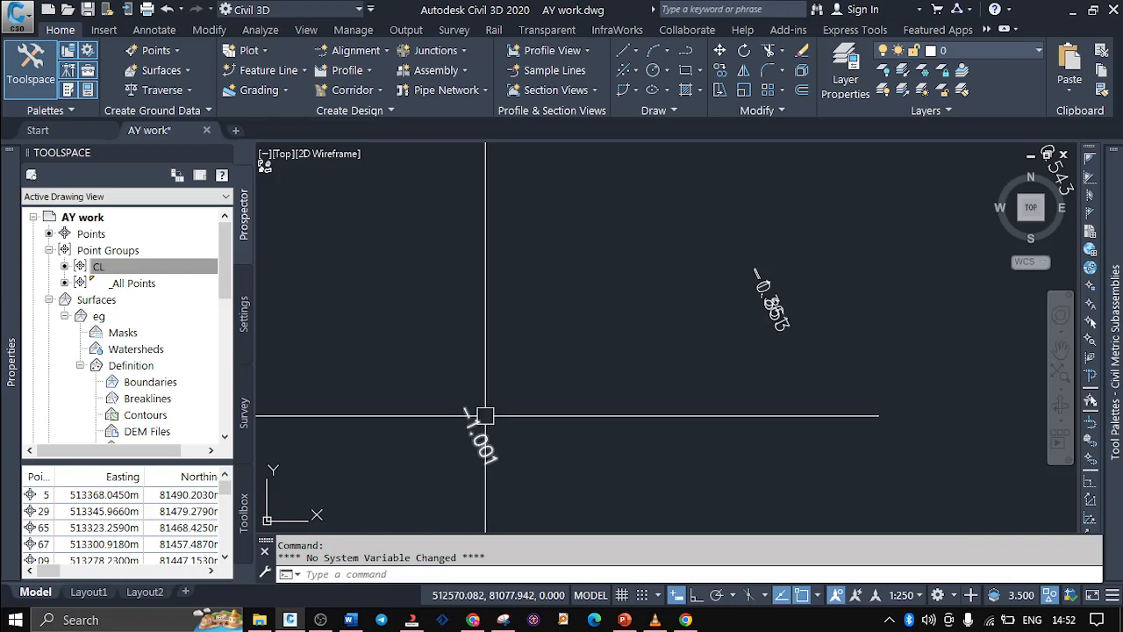
# Compare the white offset labels near the start of the Abc alignment with the elevation points between chainages 0+020 and 0+060
pyautogui.scroll(-3, 486, 419)
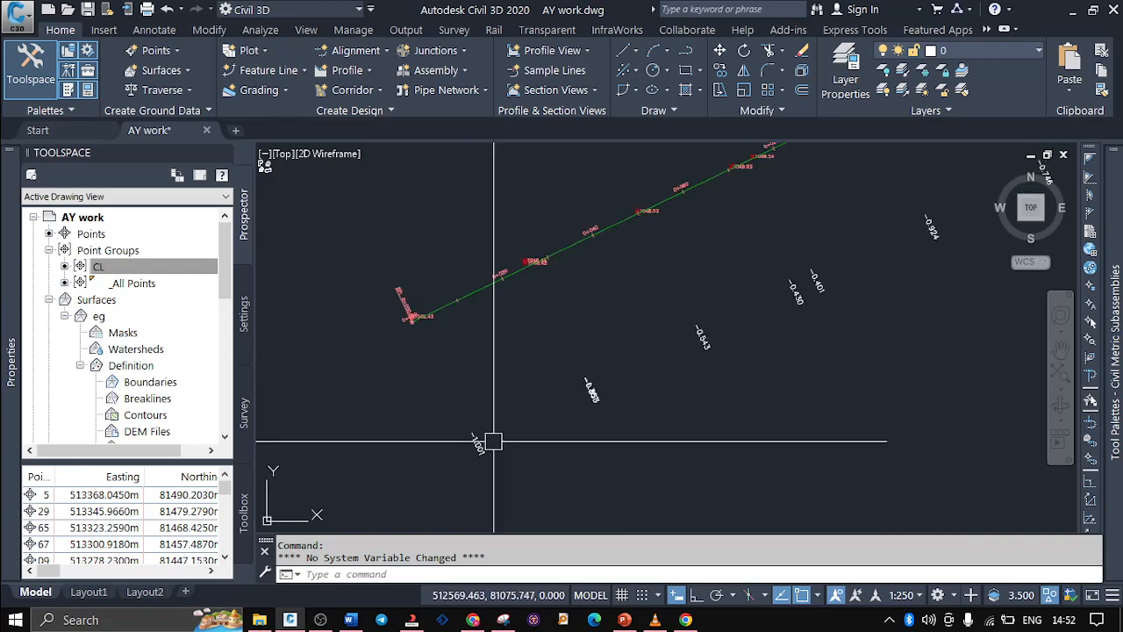
pyautogui.scroll(4, 678, 338)
pyautogui.scroll(-3, 708, 379)
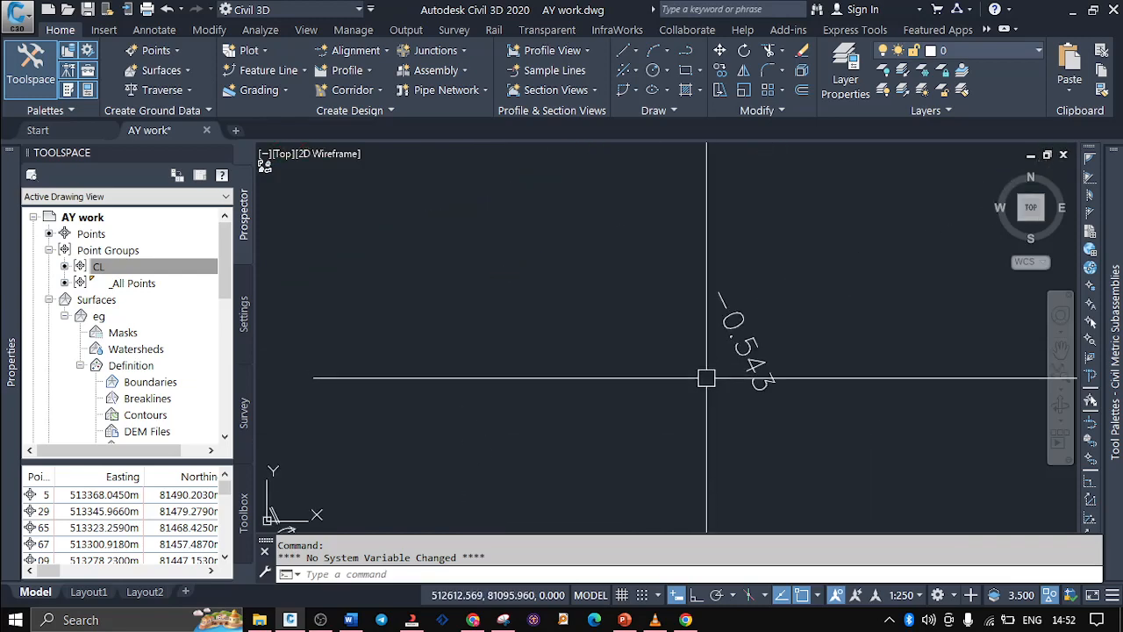
pyautogui.scroll(5, 622, 172)
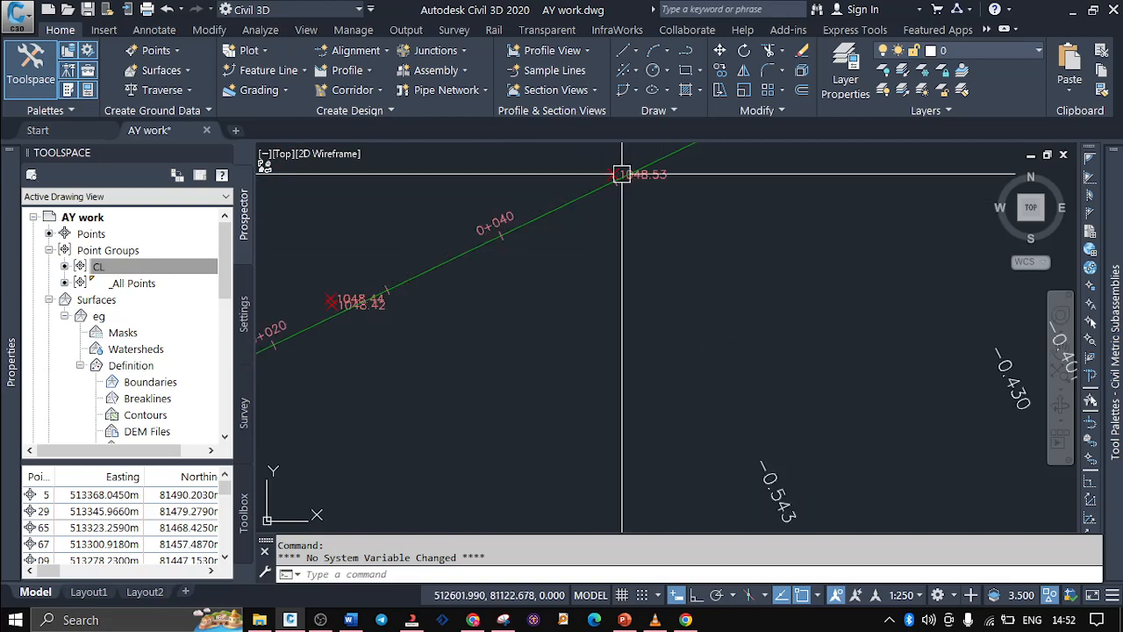
pyautogui.scroll(-5, 556, 280)
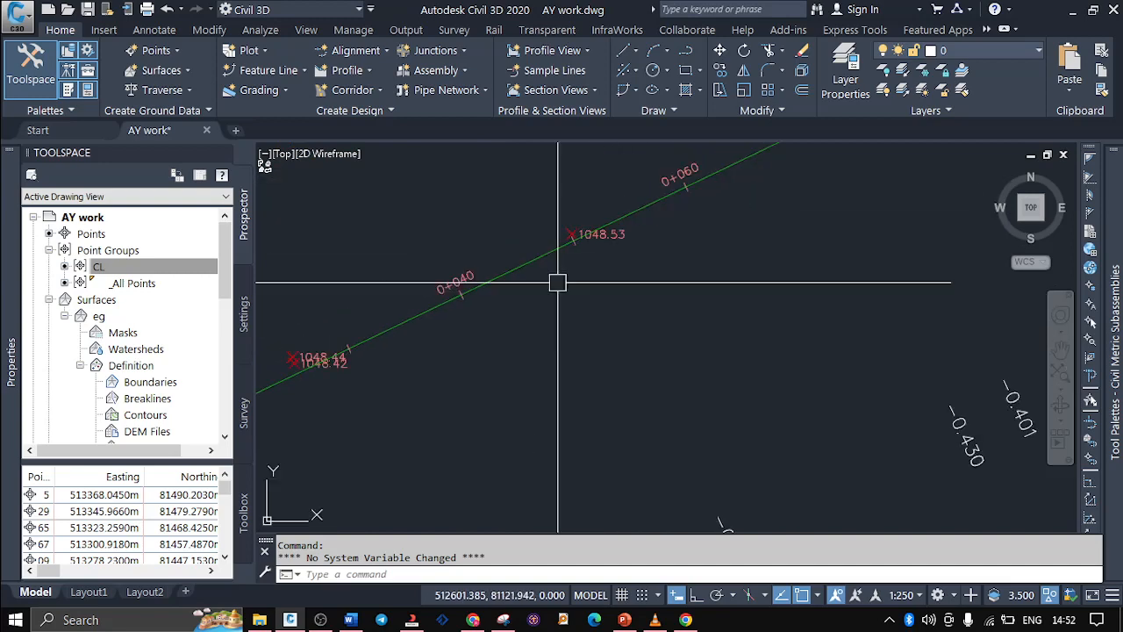
pyautogui.scroll(2, 810, 380)
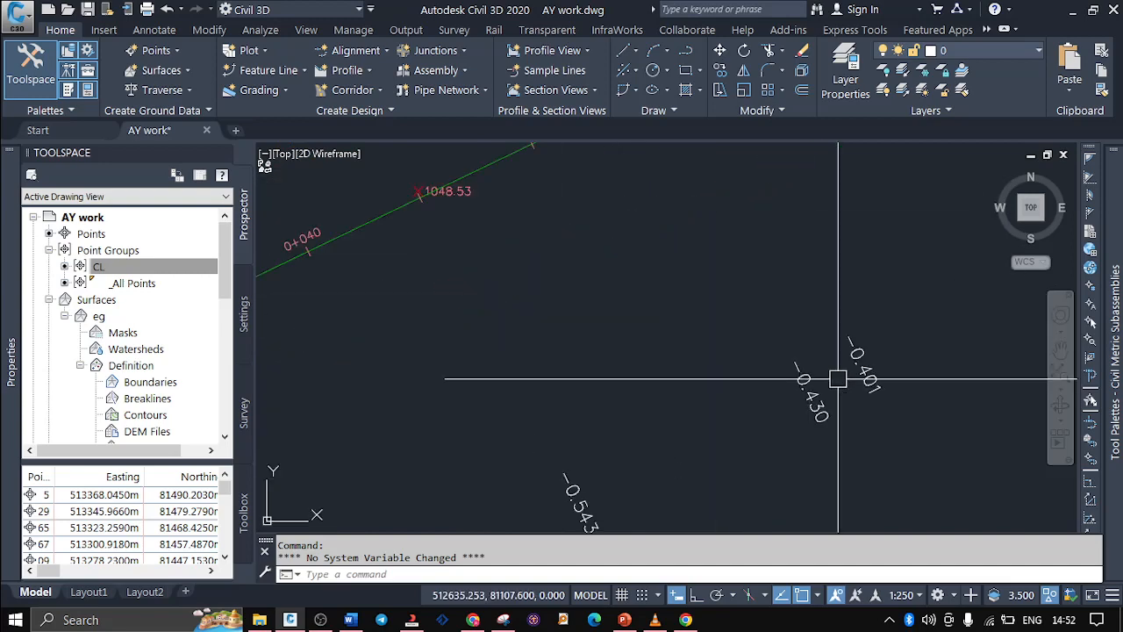
pyautogui.scroll(-3, 559, 426)
pyautogui.scroll(-2, 720, 371)
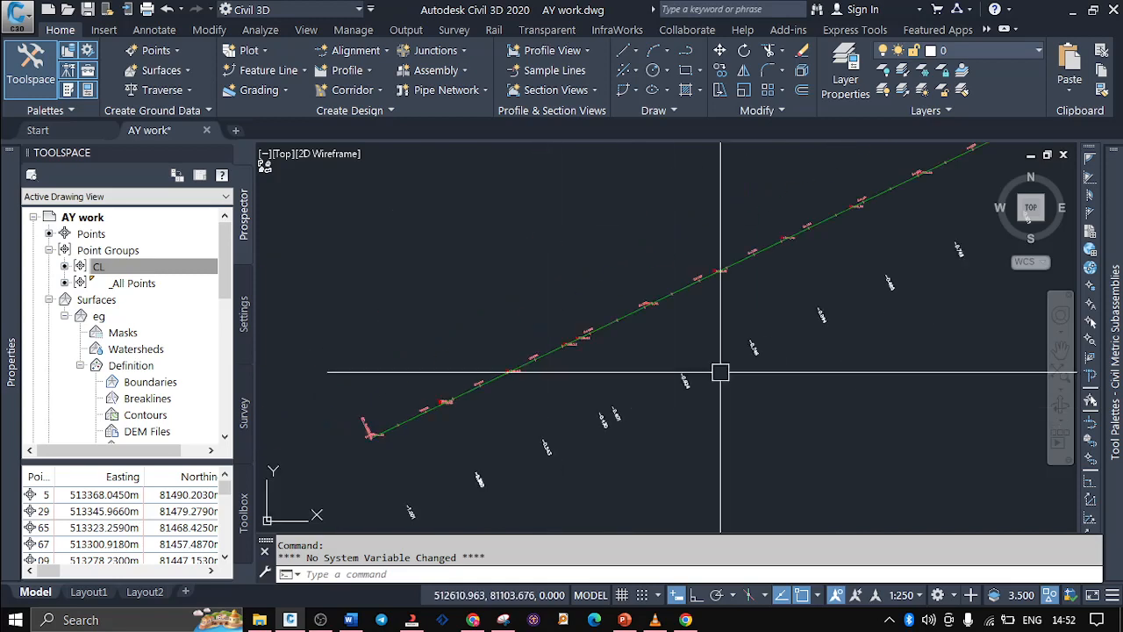
pyautogui.scroll(2, 754, 353)
pyautogui.scroll(-3, 903, 321)
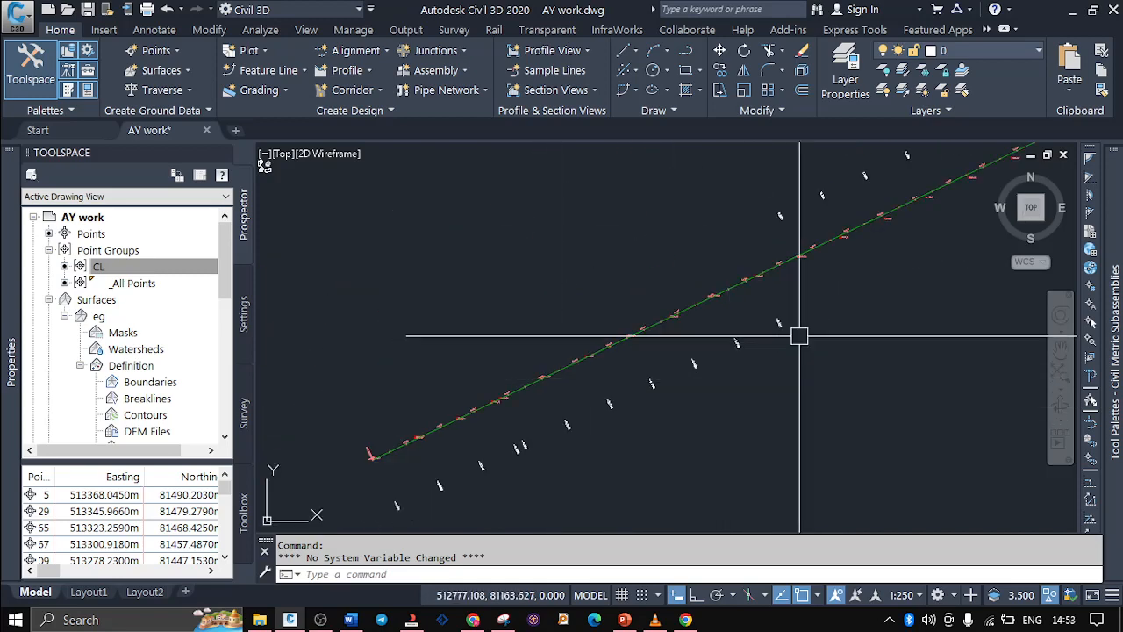
# Examine the offset labels on both sides of the Abc alignment around chainages 0+200 to 0+300
pyautogui.scroll(1, 800, 334)
pyautogui.scroll(2, 745, 313)
pyautogui.scroll(-3, 743, 394)
pyautogui.scroll(2, 757, 316)
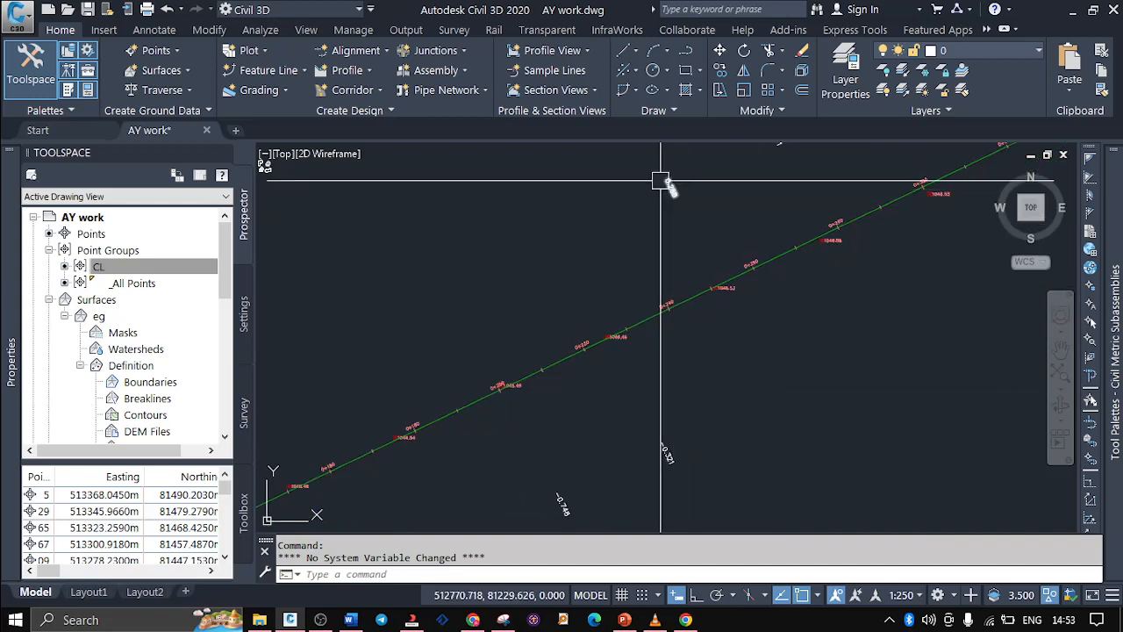
pyautogui.scroll(4, 660, 181)
pyautogui.scroll(1, 660, 180)
pyautogui.scroll(-3, 650, 232)
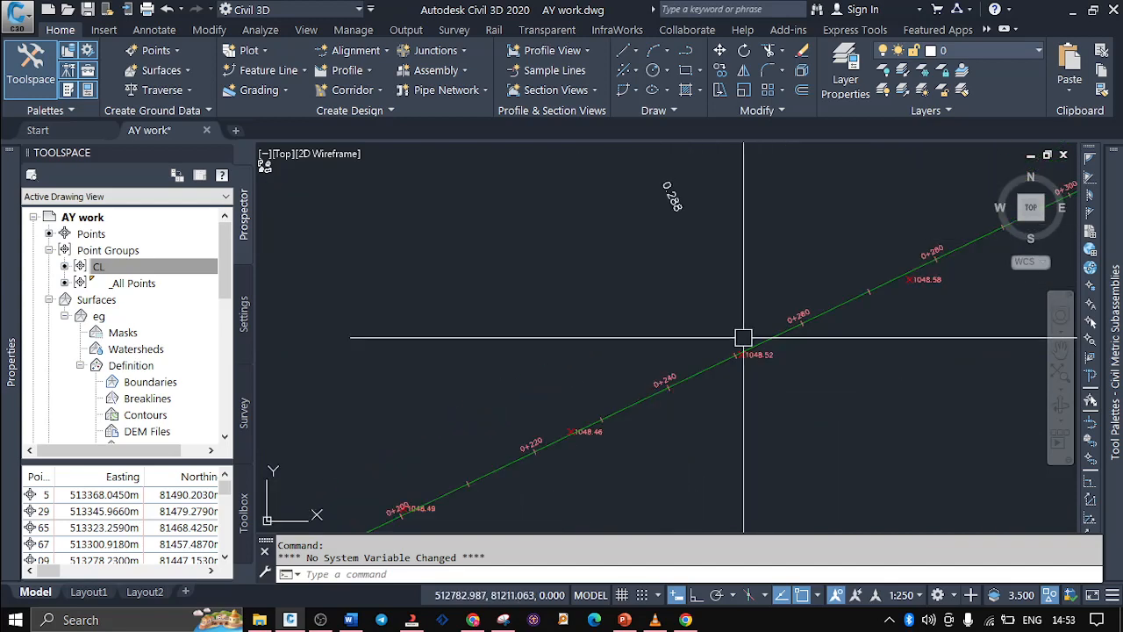
pyautogui.scroll(2, 719, 364)
pyautogui.scroll(-3, 566, 401)
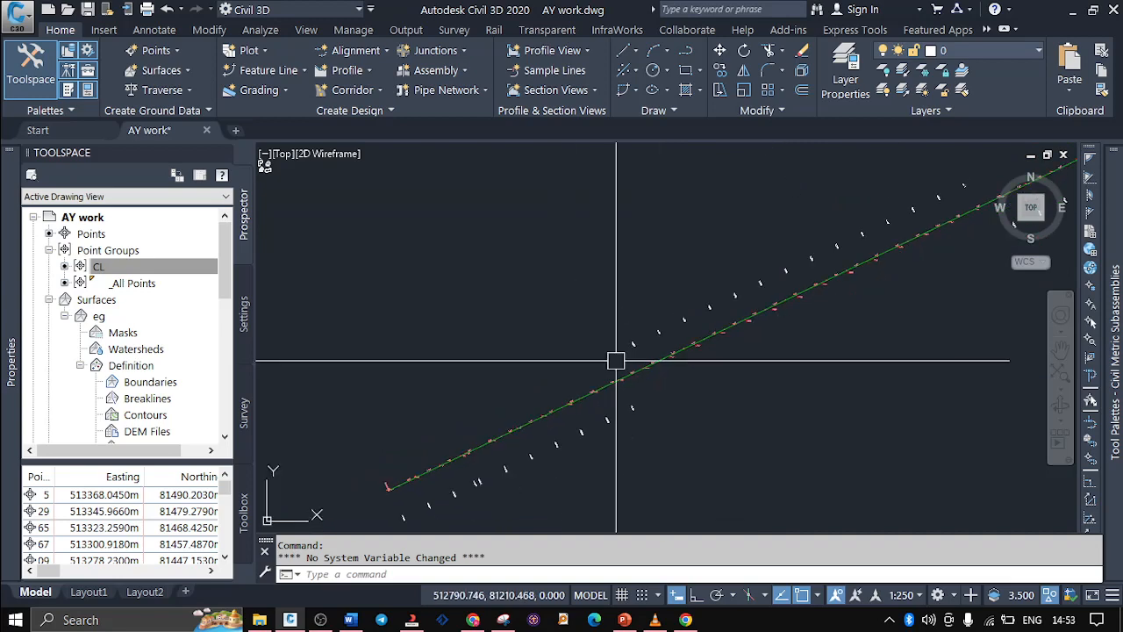
# Select one white offset label near the alignment's end, extend the selection to all similar texts, and delete them
pyautogui.scroll(-2, 617, 346)
pyautogui.scroll(2, 876, 246)
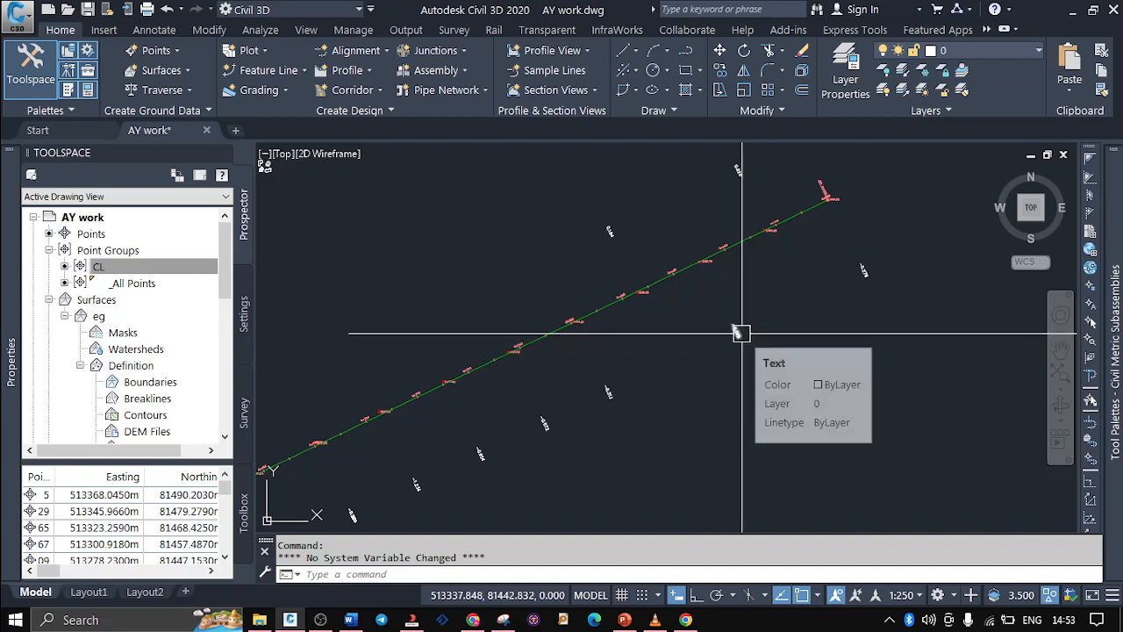
pyautogui.click(744, 337)
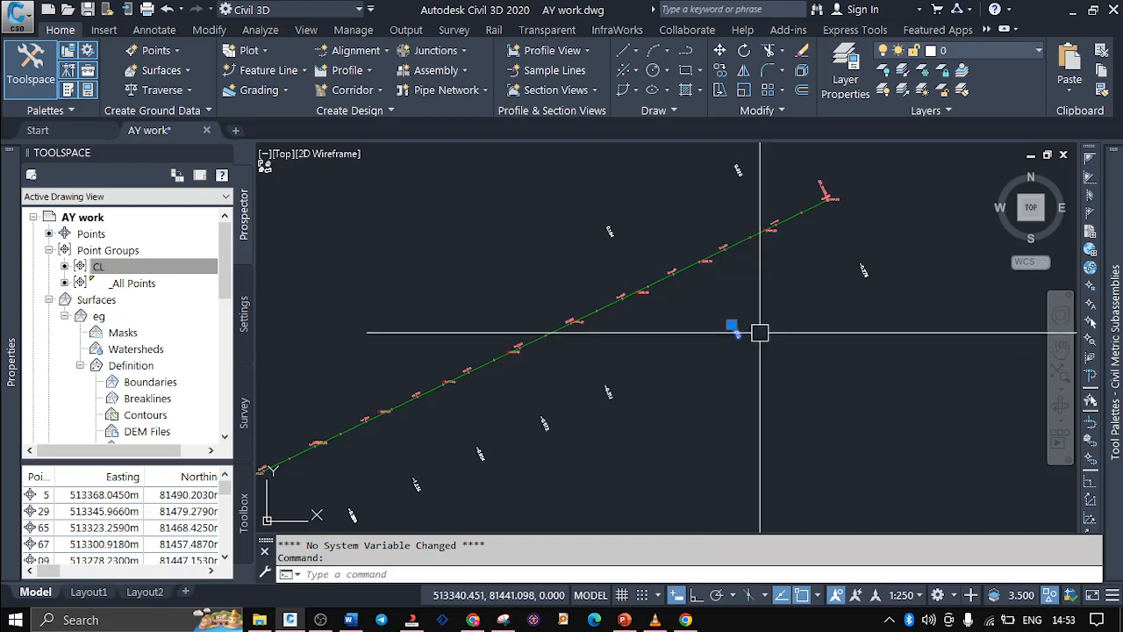
pyautogui.rightClick(803, 320)
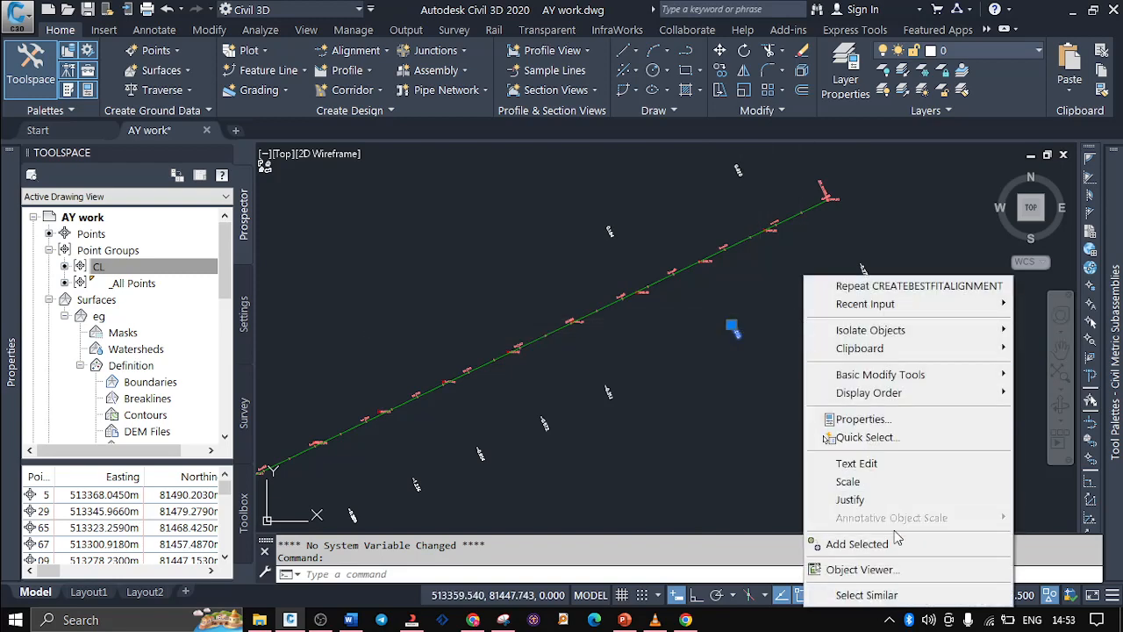
pyautogui.click(897, 596)
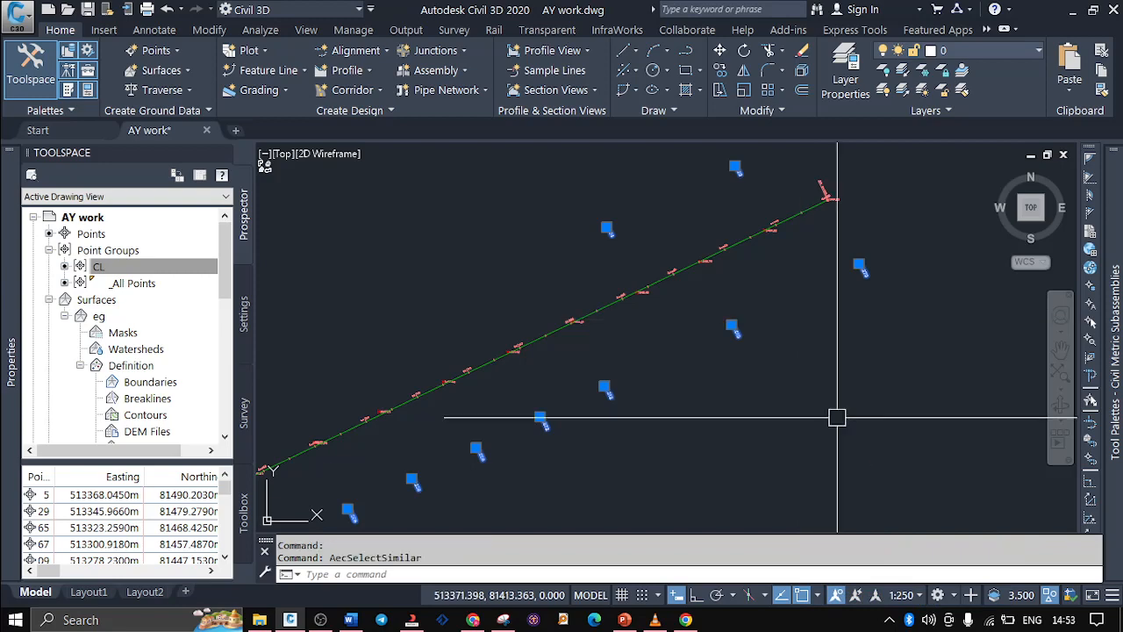
pyautogui.press('Delete')
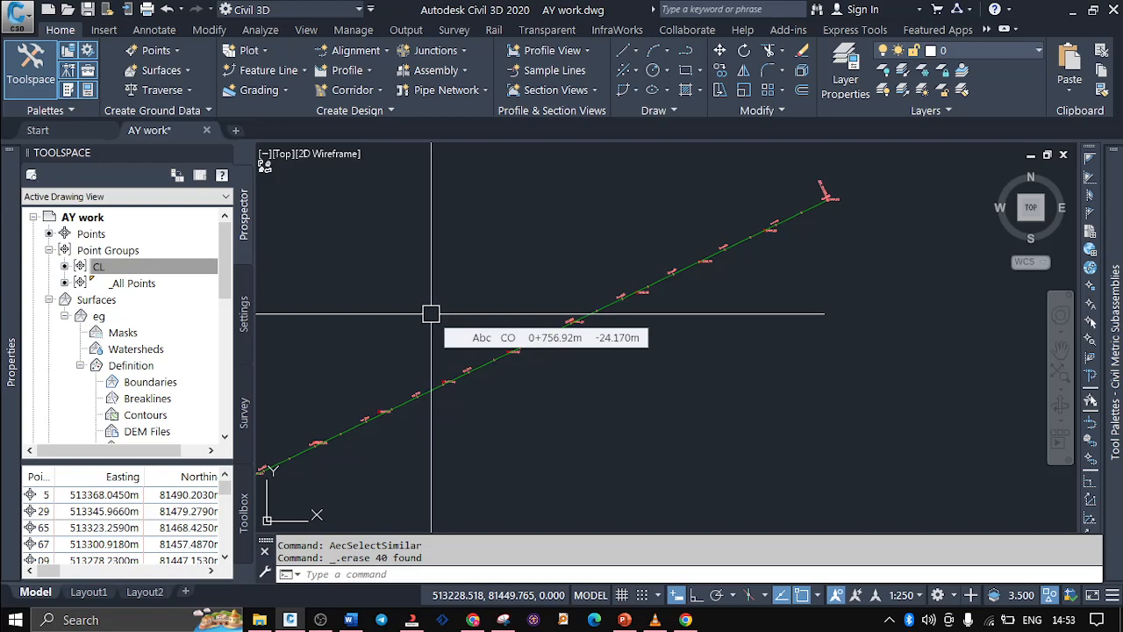
# Collapse the eg surface's Definition branch, switch to the PowerPoint outline and highlight the Create Alignment Offsets topic
pyautogui.click(80, 365)
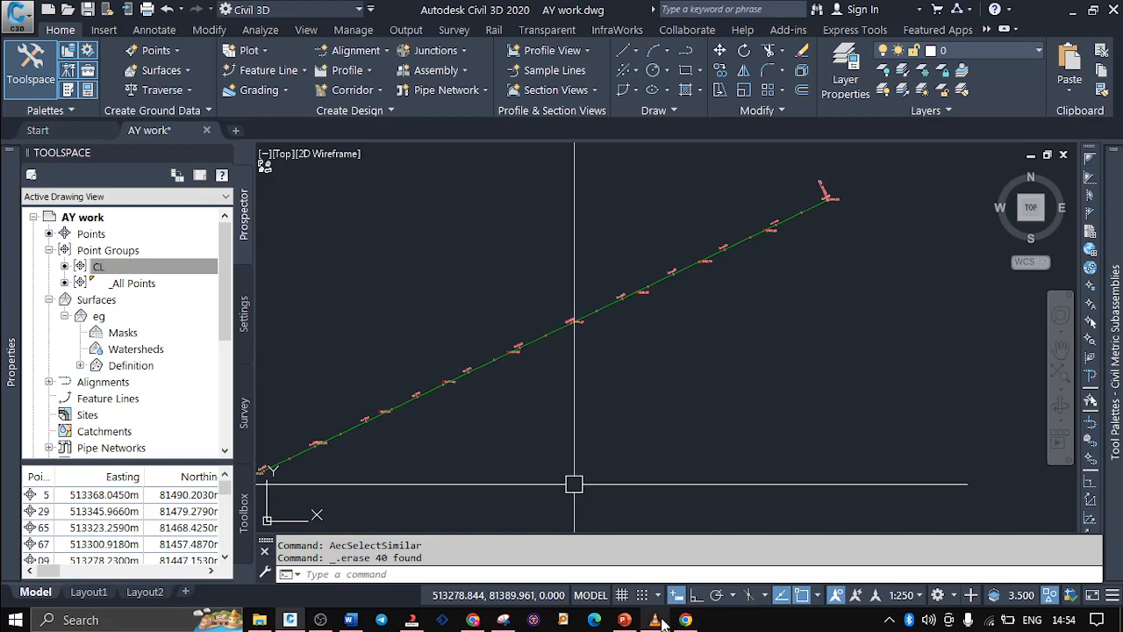
pyautogui.moveTo(662, 621)
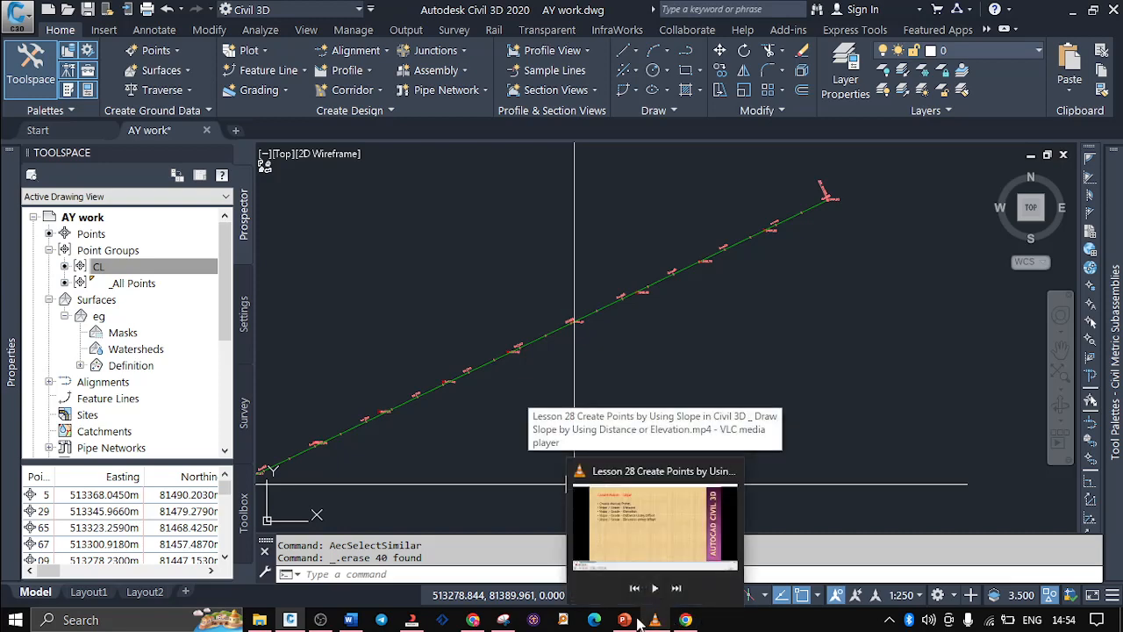
pyautogui.click(620, 621)
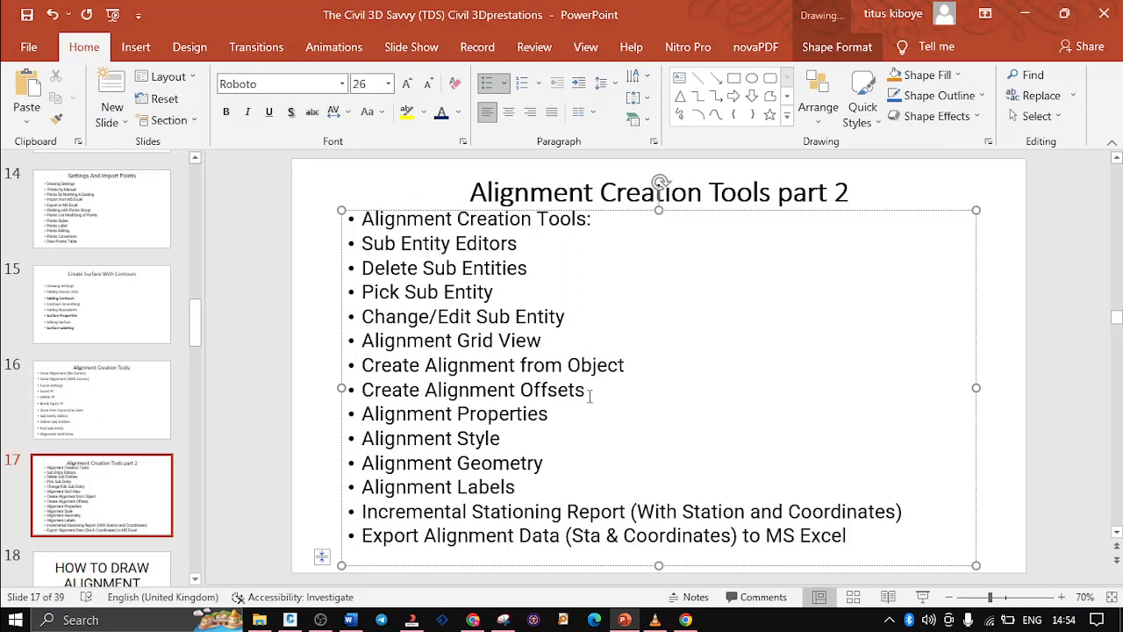
pyautogui.moveTo(589, 395); pyautogui.dragTo(383, 387)
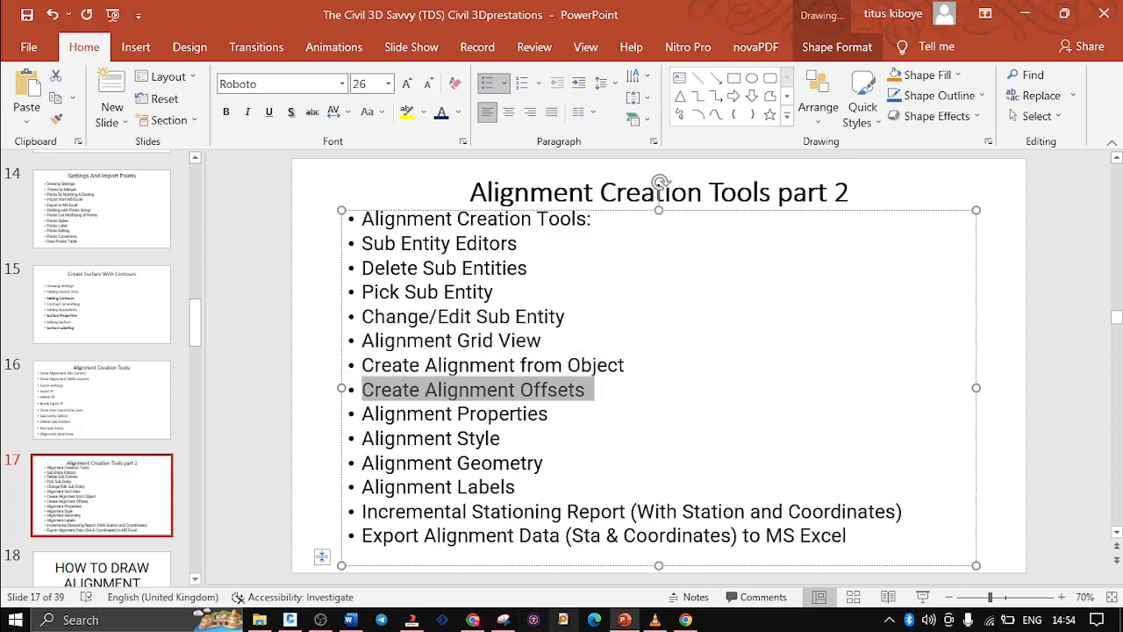
# Switch to Civil 3D and set up offset alignments from Abc, keeping one offset per side at 3.000 m increments
pyautogui.click(290, 620)
pyautogui.scroll(3, 501, 384)
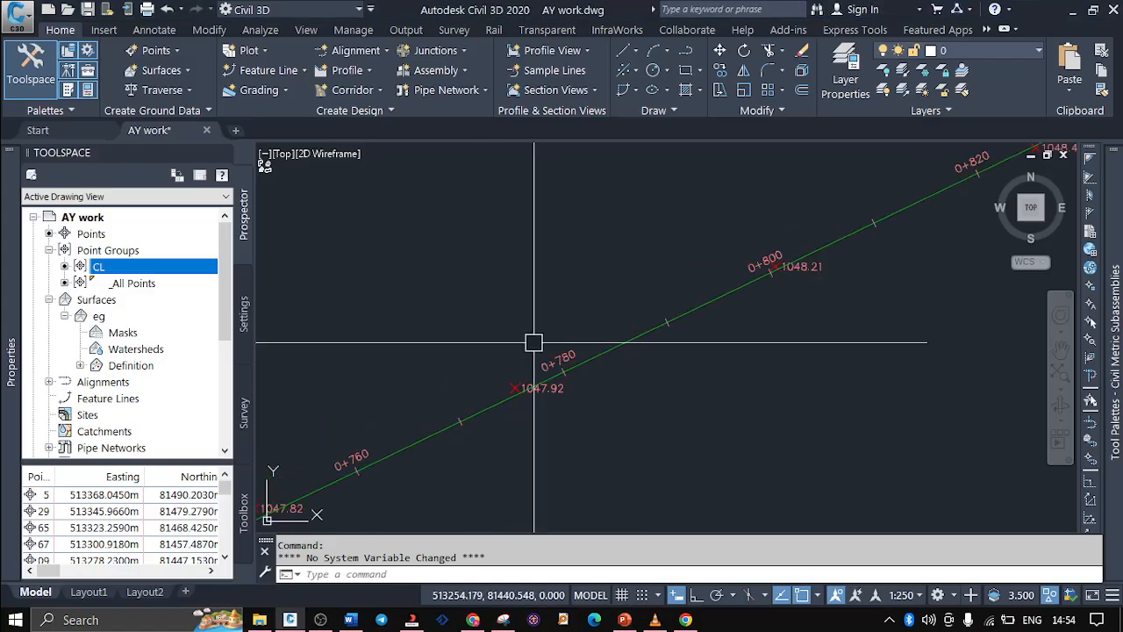
pyautogui.click(623, 340)
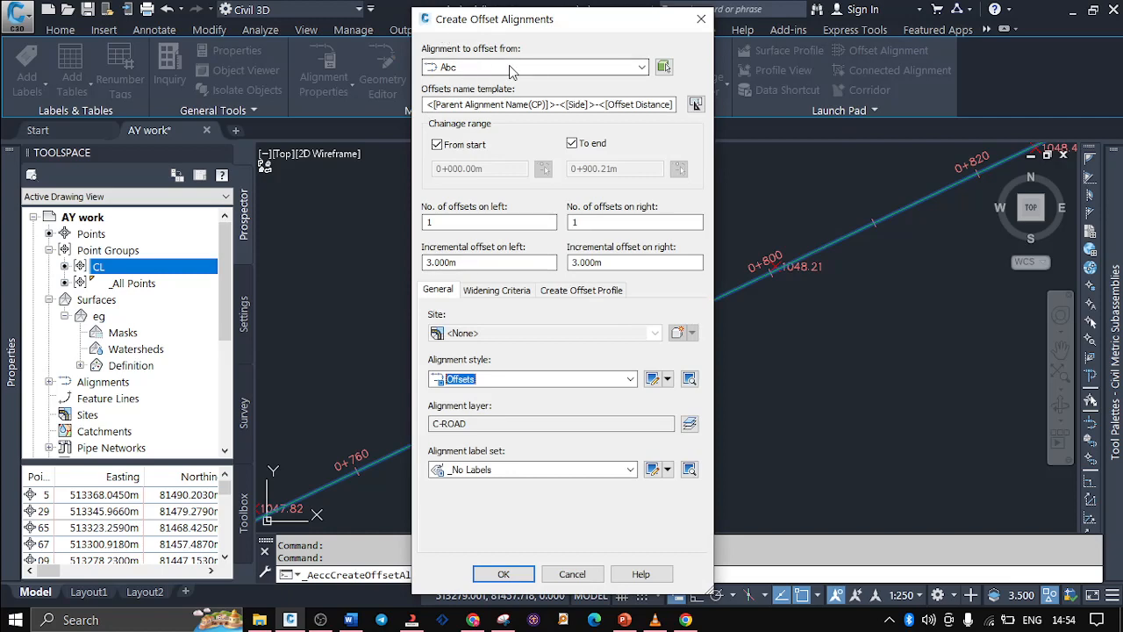
pyautogui.click(451, 68)
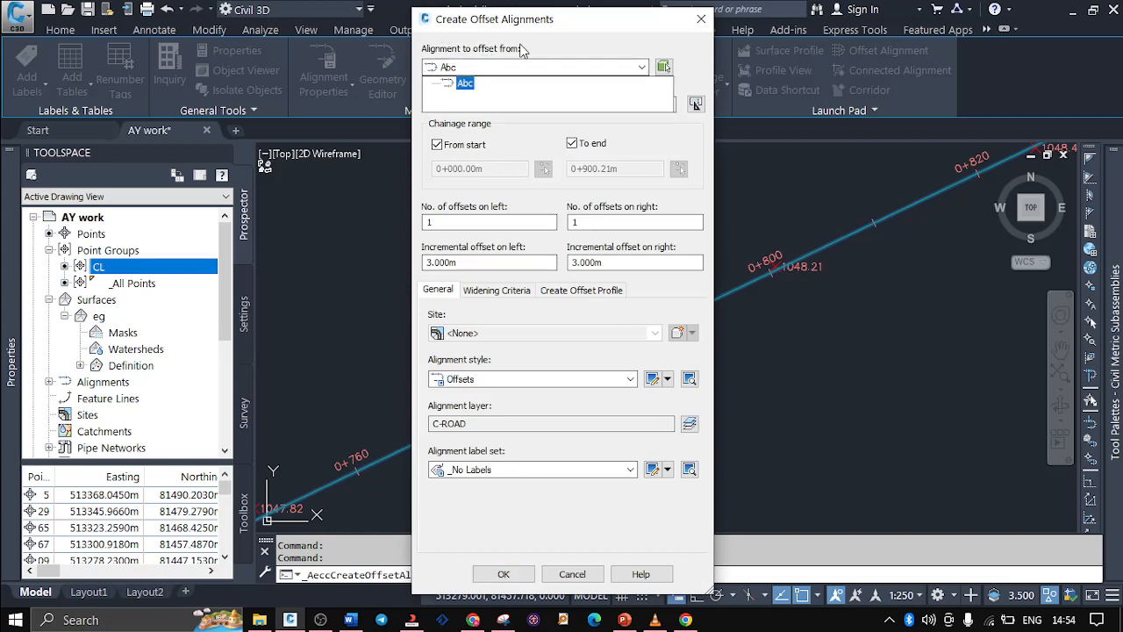
pyautogui.click(463, 82)
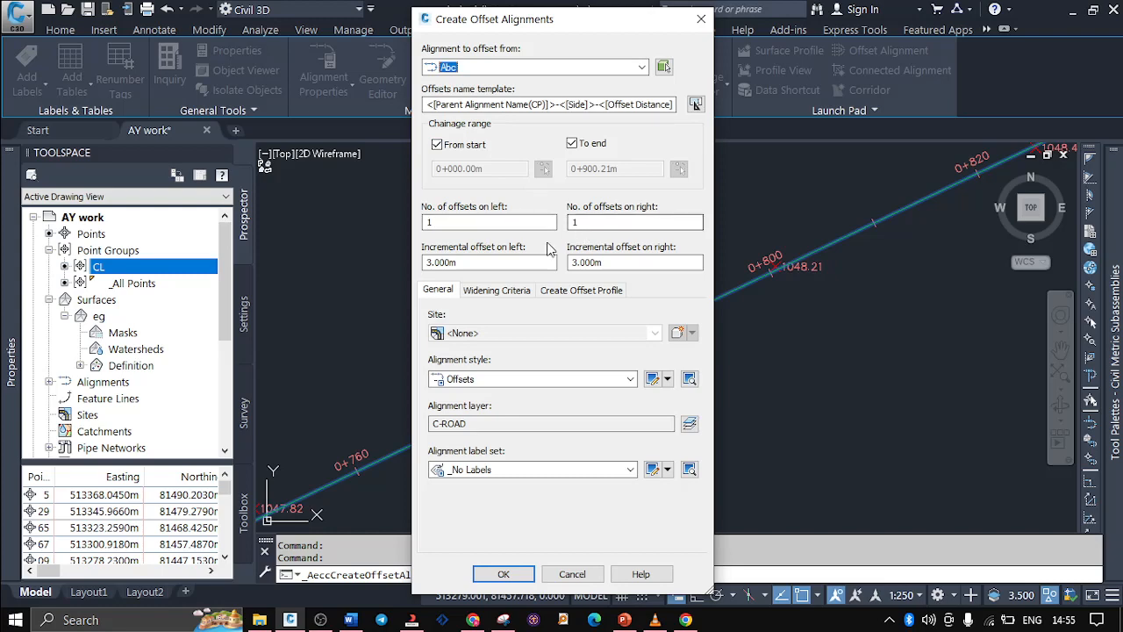
pyautogui.click(474, 261)
pyautogui.click(614, 262)
# Review the widening and offset profile settings, keep the Offsets style with _No Labels, and create the offset alignments
pyautogui.click(495, 292)
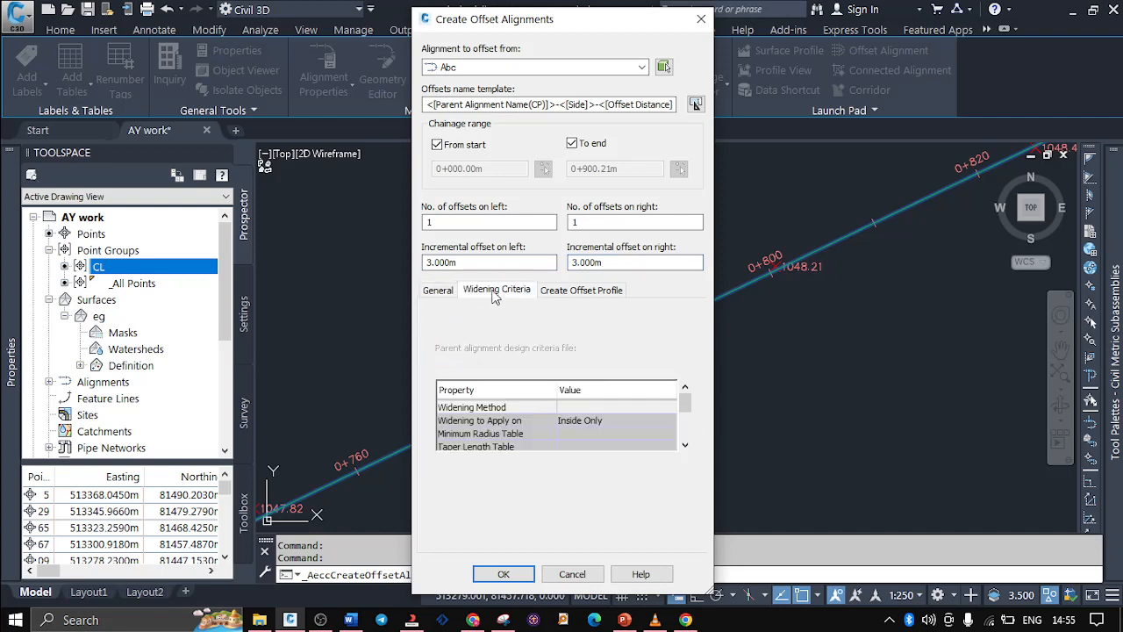
pyautogui.click(560, 293)
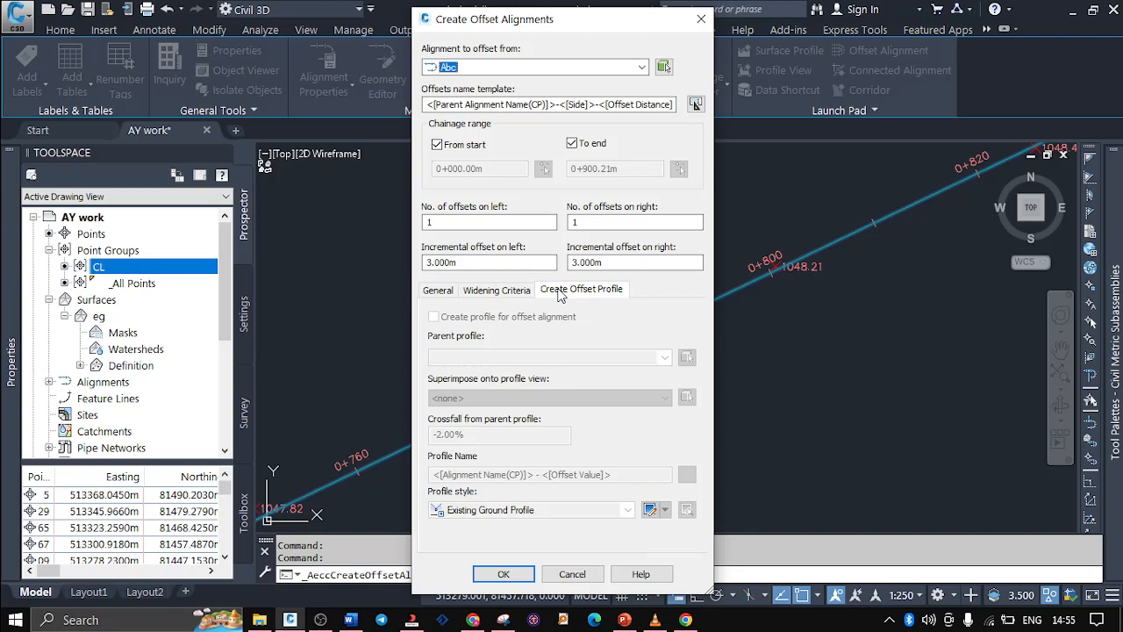
pyautogui.click(435, 293)
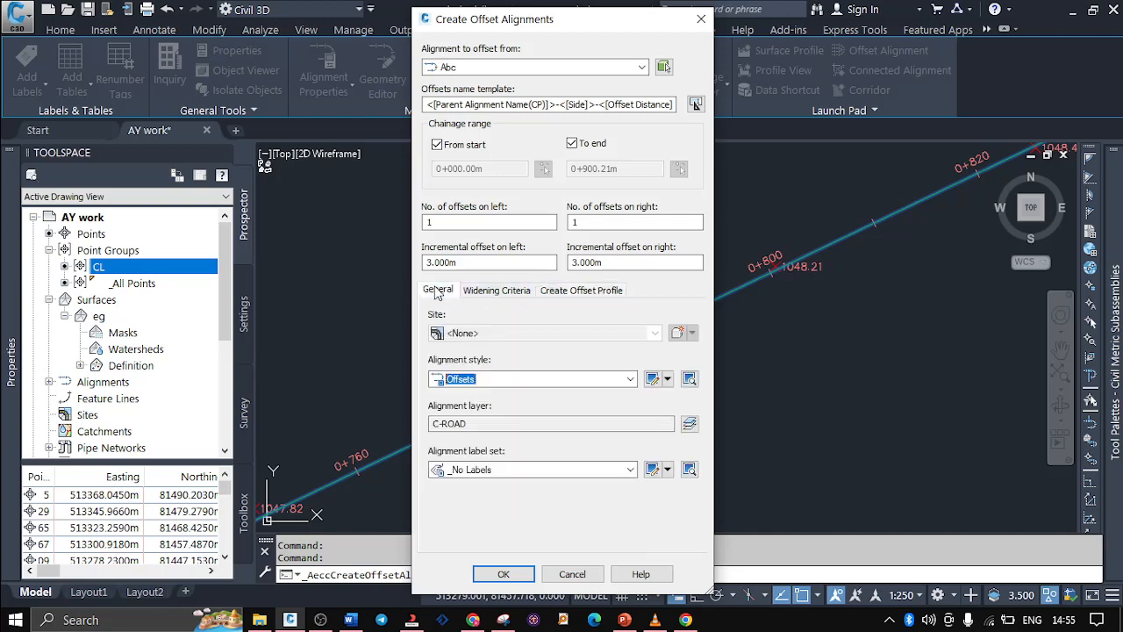
pyautogui.click(630, 379)
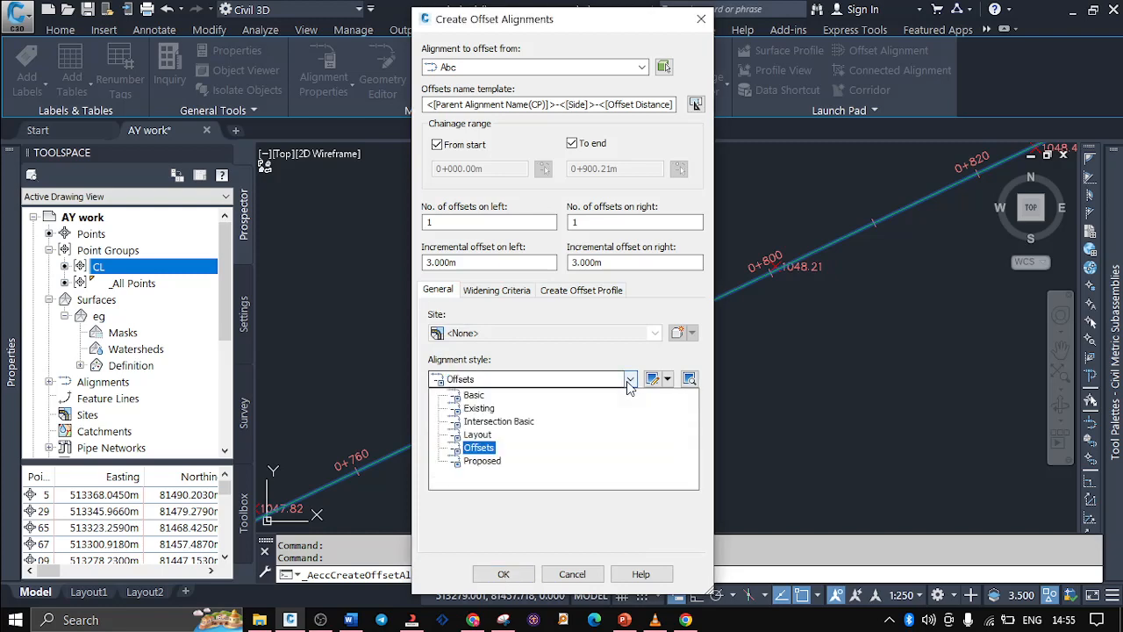
pyautogui.click(630, 382)
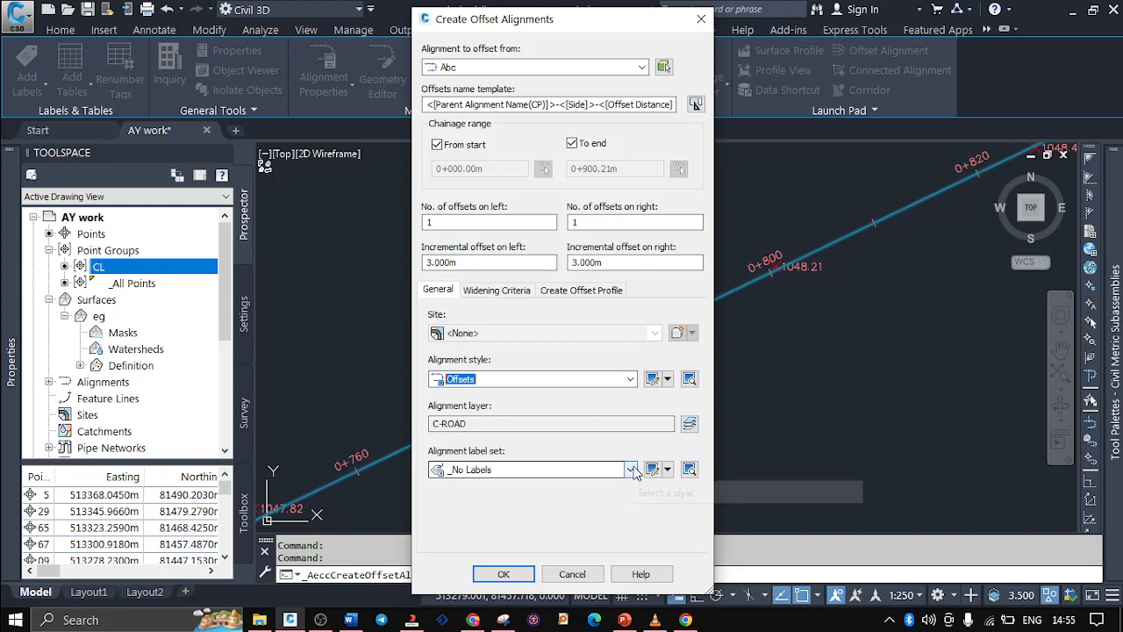
pyautogui.click(502, 576)
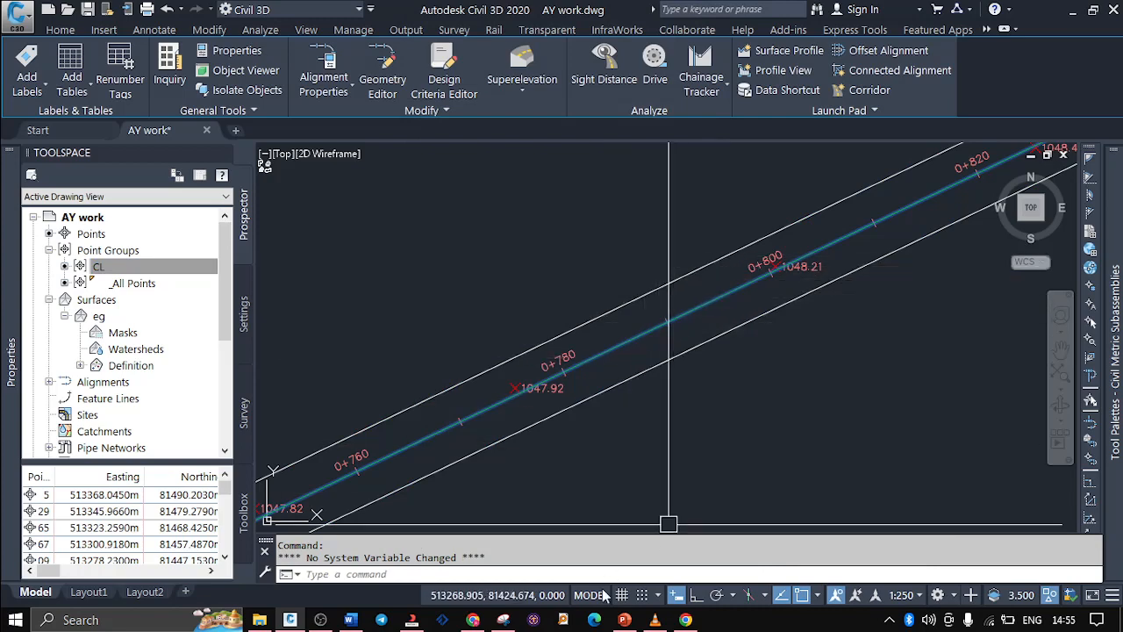
# Switch to the PowerPoint outline, highlight the Alignment Properties topic, and return to the Civil 3D drawing
pyautogui.click(624, 619)
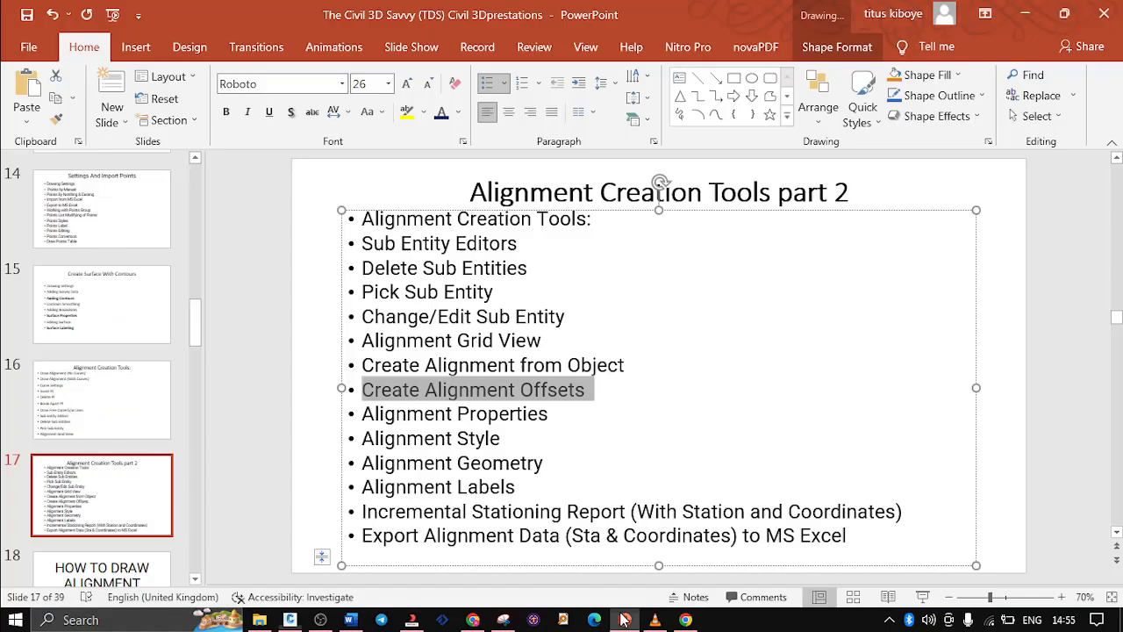
pyautogui.moveTo(552, 414); pyautogui.dragTo(408, 421)
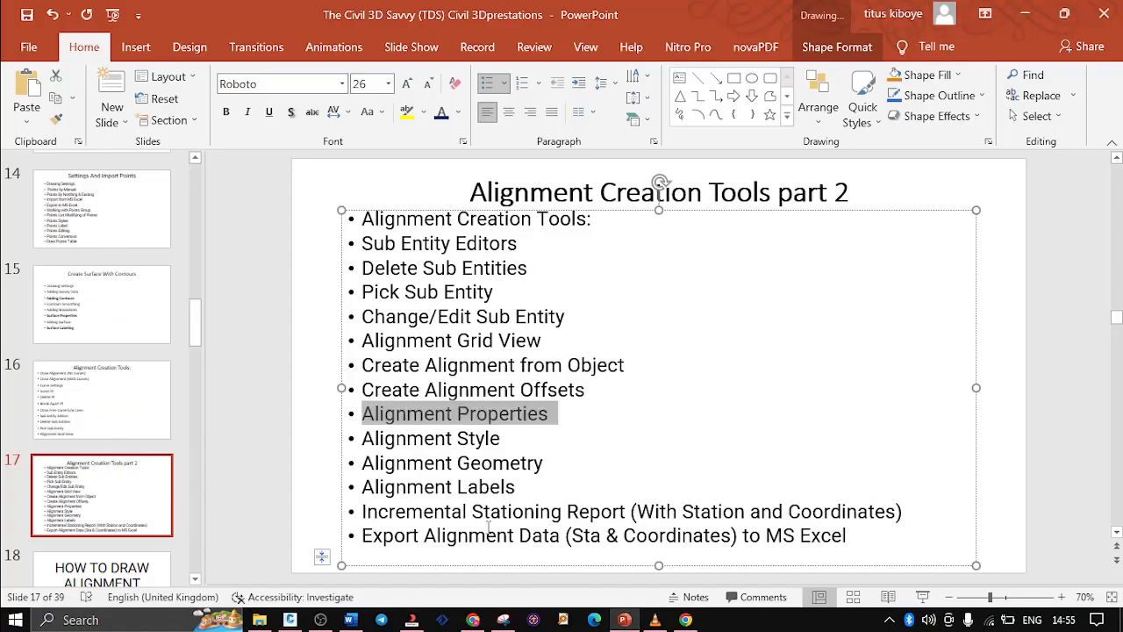
pyautogui.click(627, 620)
# Open the Alignment Properties of centerline Abc, review the available object styles while keeping Proposed, check the Design Criteria settings, and accept
pyautogui.press('Escape')
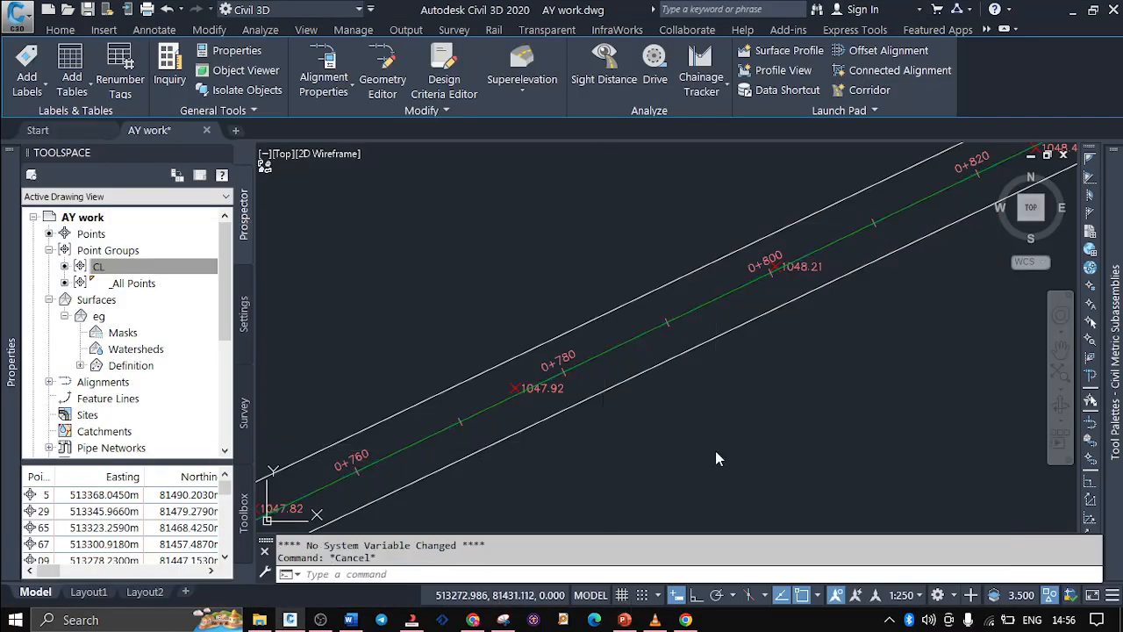
pyautogui.click(624, 338)
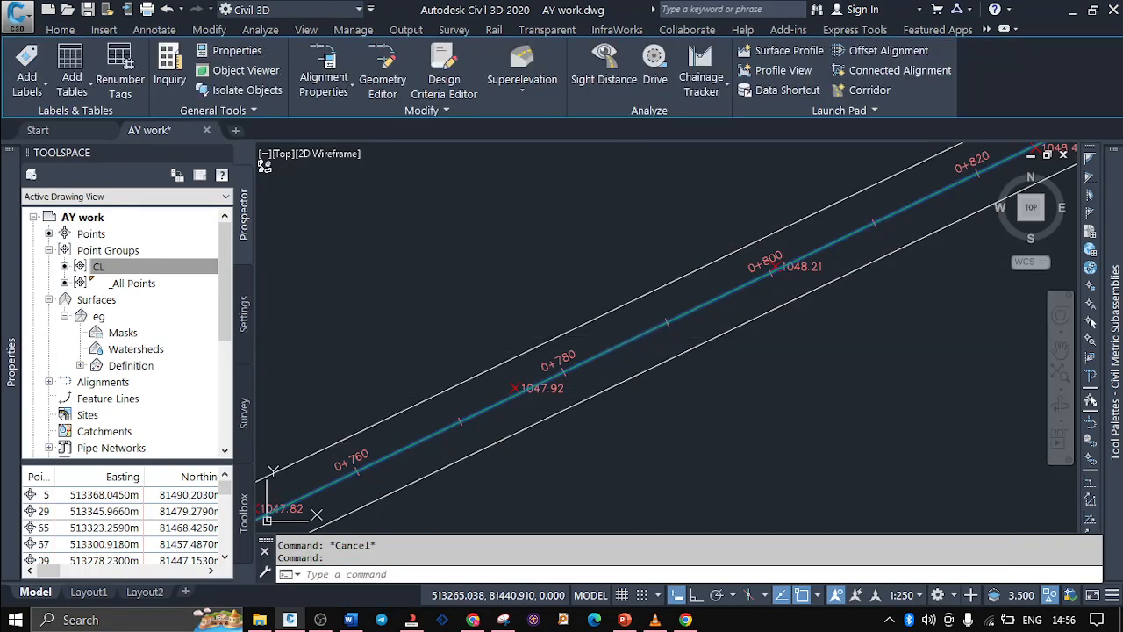
pyautogui.rightClick(624, 337)
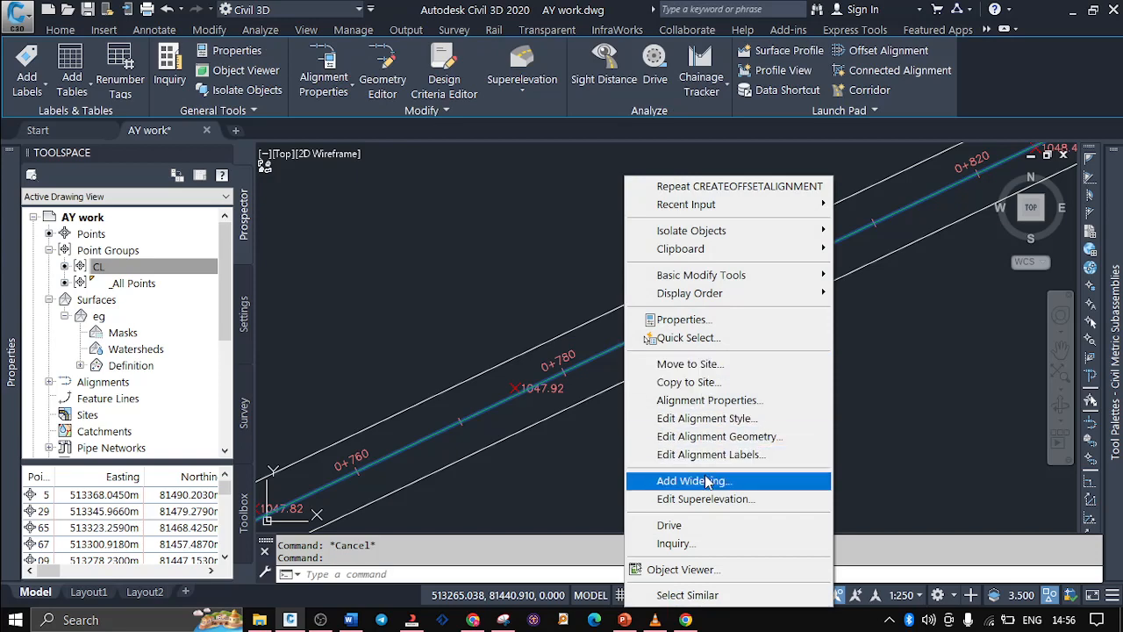
pyautogui.click(702, 400)
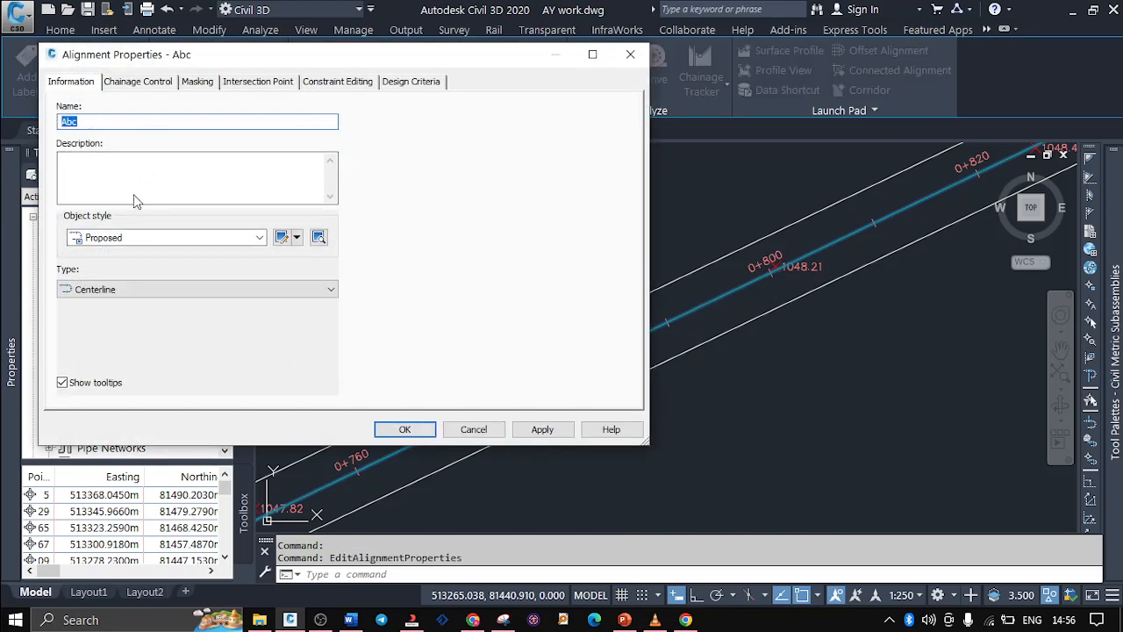
pyautogui.click(260, 238)
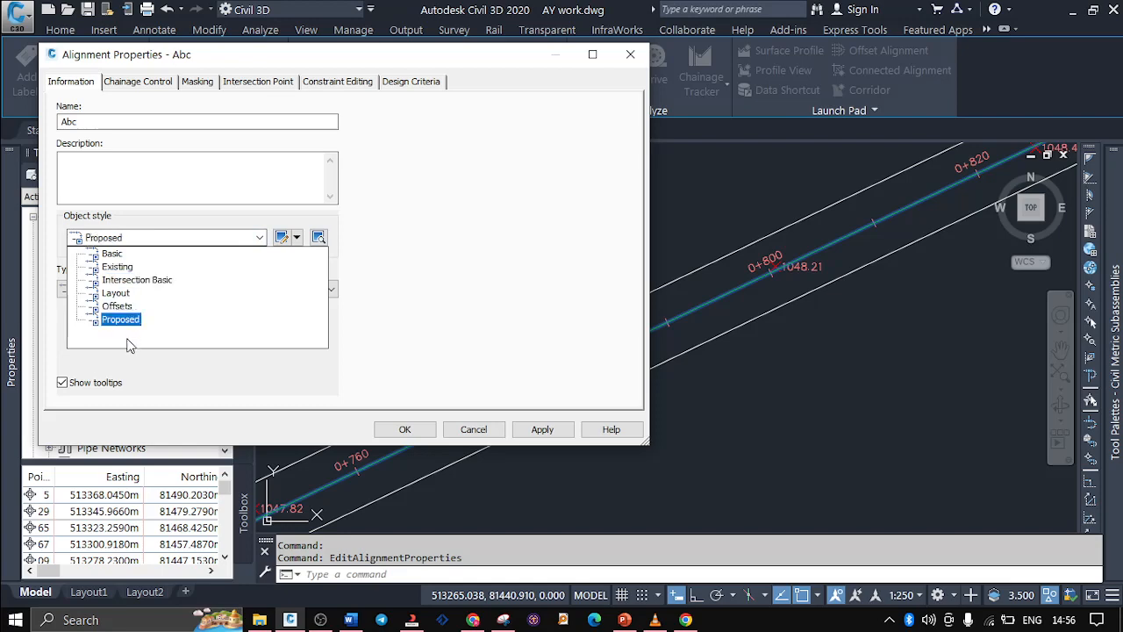
pyautogui.click(444, 216)
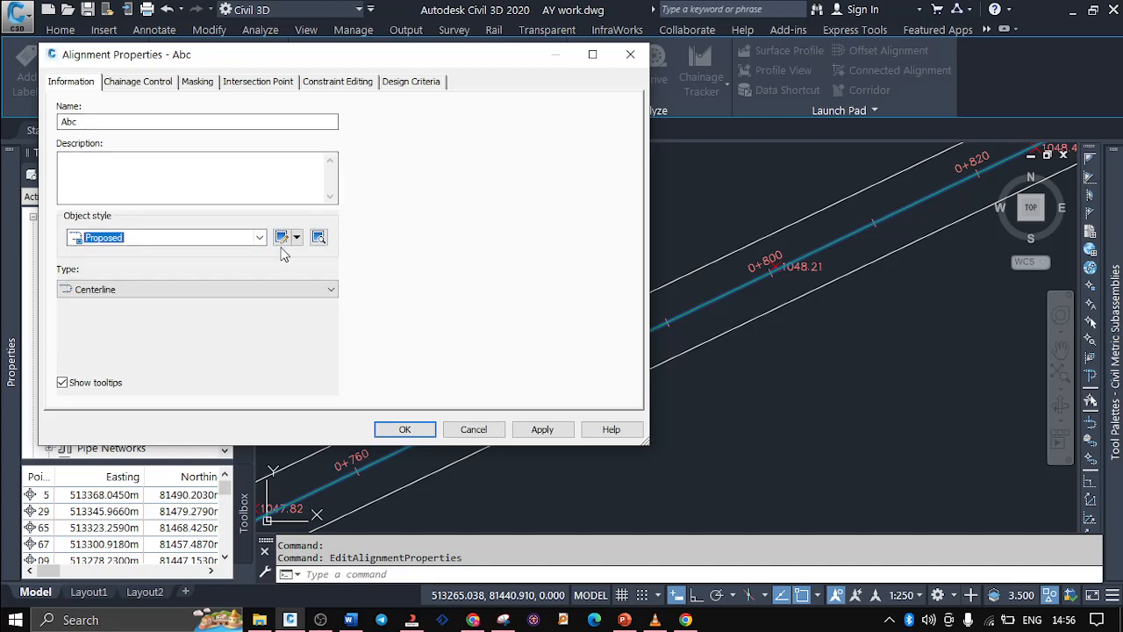
pyautogui.click(409, 87)
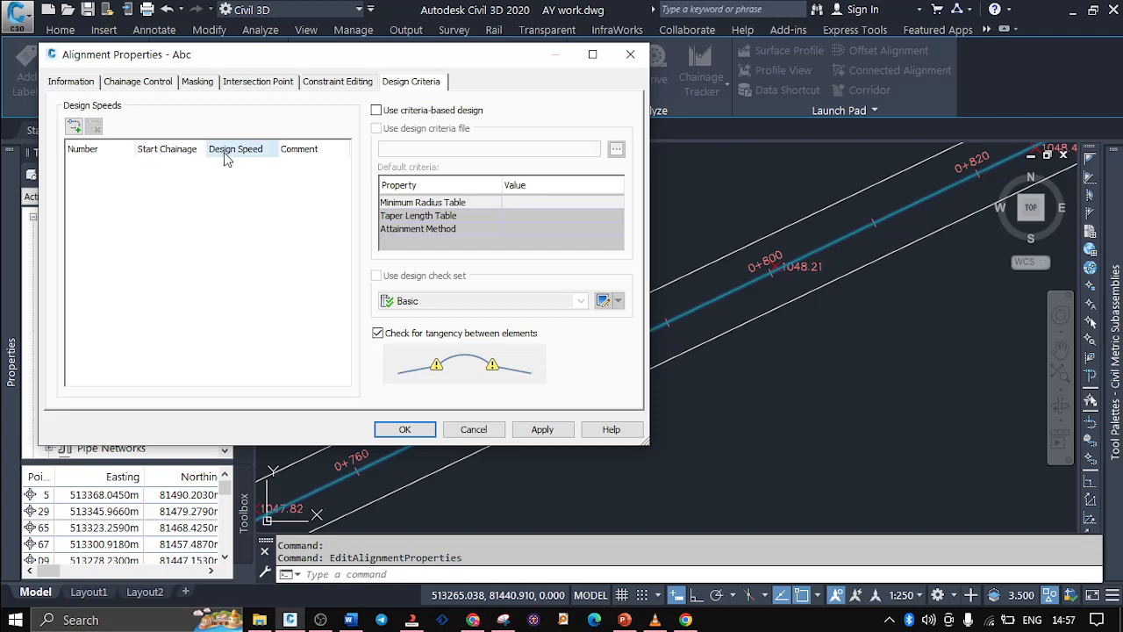
pyautogui.click(405, 429)
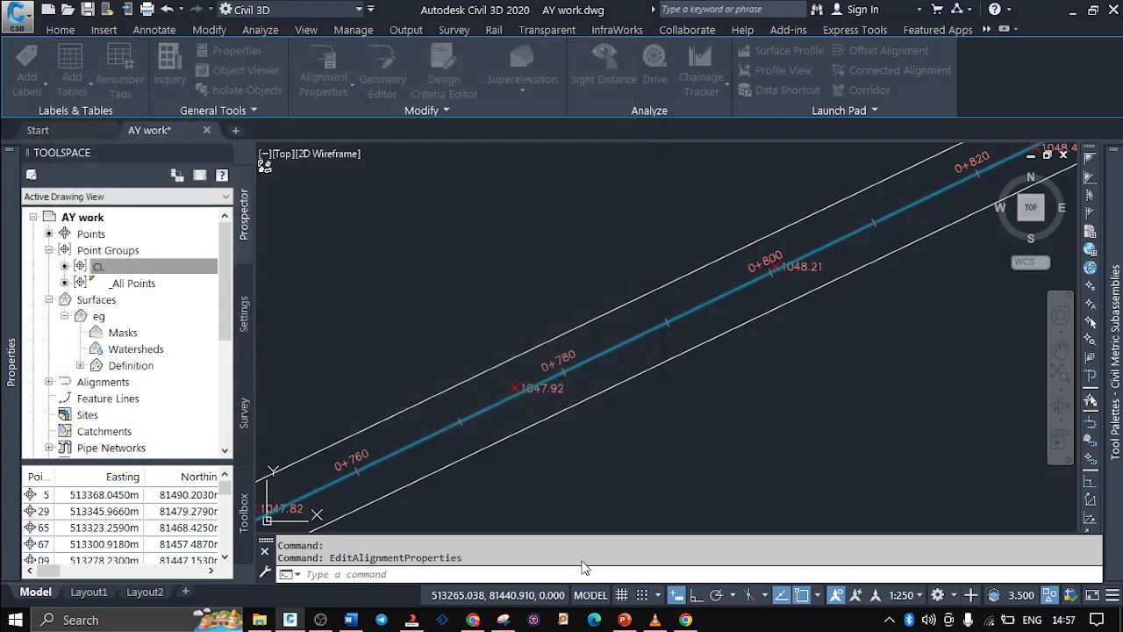
# Switch to the PowerPoint outline, mark the Alignment Style and Alignment Geometry topics, and return to Civil 3D
pyautogui.moveTo(654, 619)
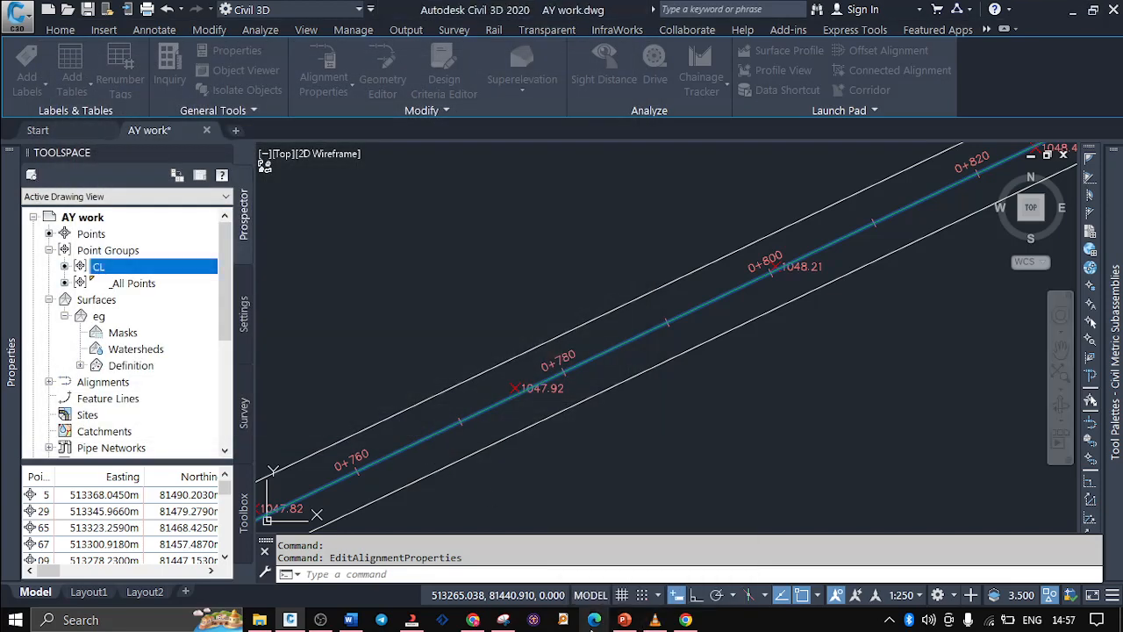
pyautogui.click(624, 620)
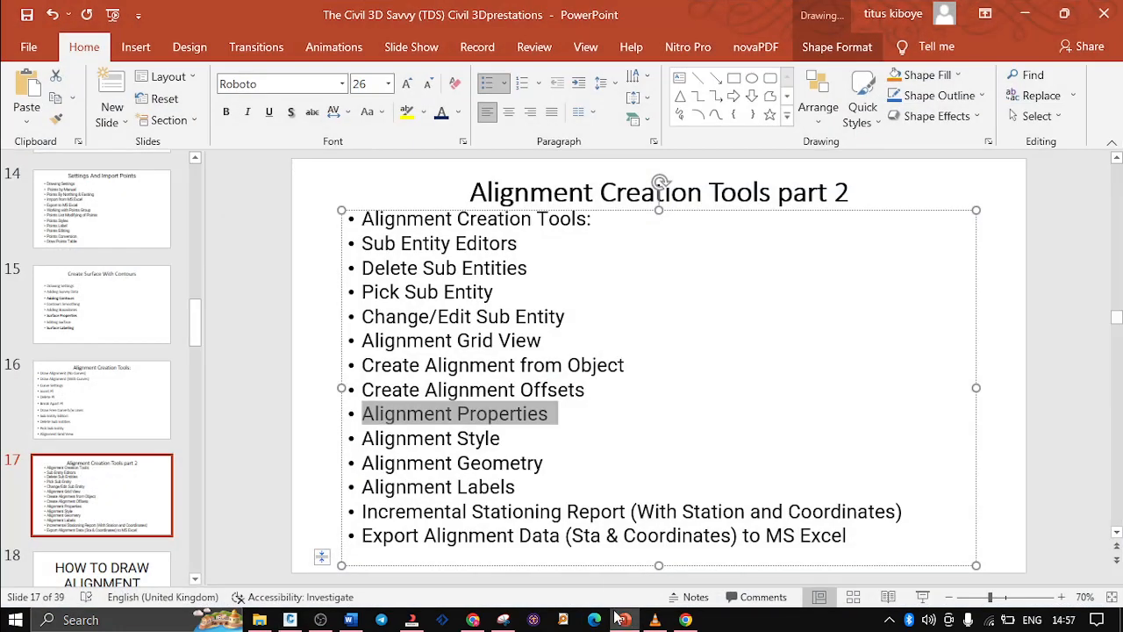
pyautogui.moveTo(502, 437); pyautogui.dragTo(368, 443)
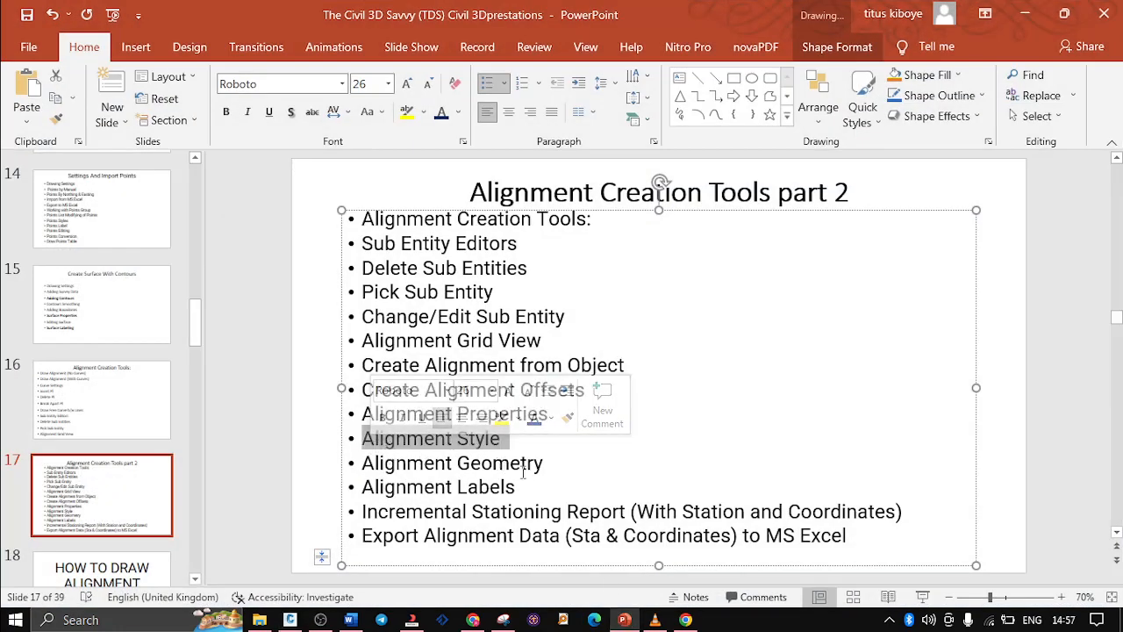
pyautogui.click(550, 467)
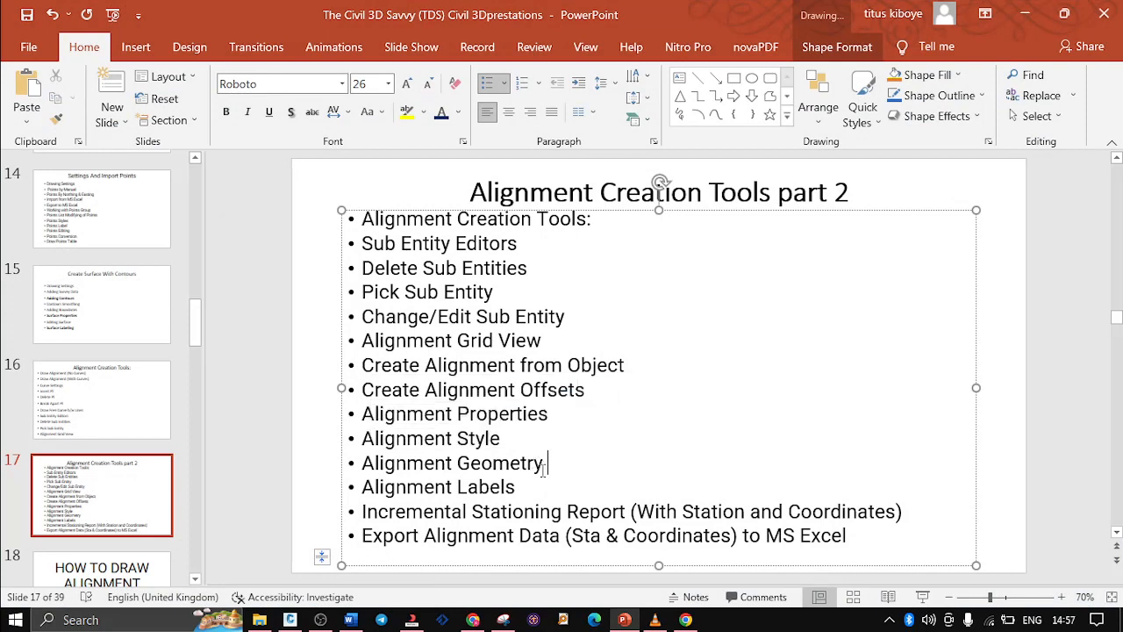
pyautogui.moveTo(543, 468); pyautogui.dragTo(535, 469)
pyautogui.click(289, 617)
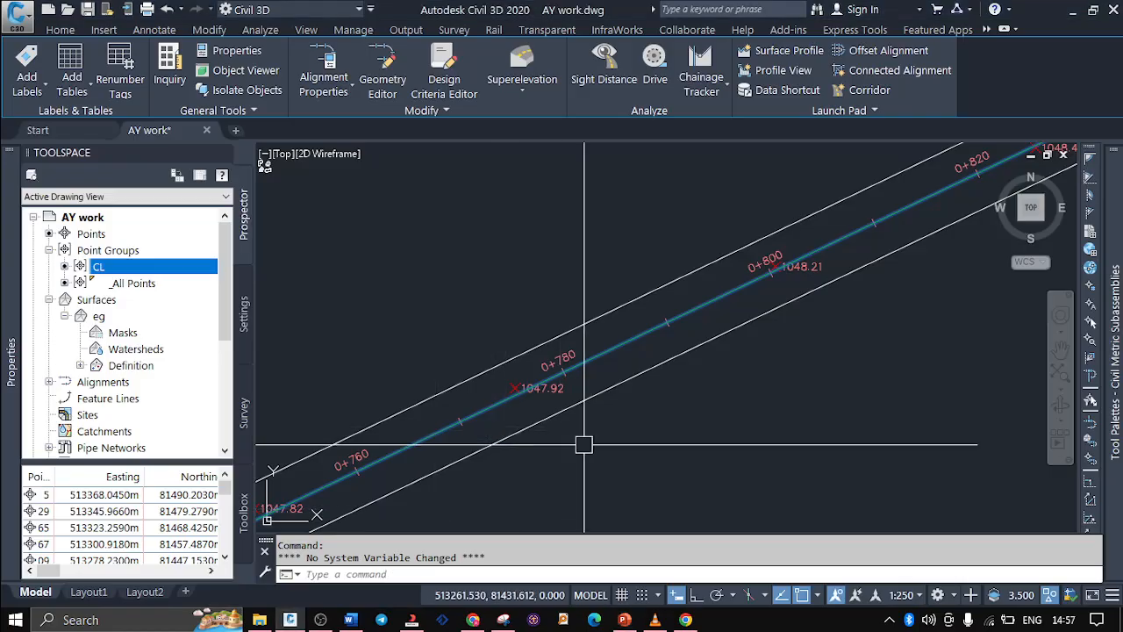
# Show the Geometry Editor's layout tools for alignment Abc, close them, and check the PowerPoint outline briefly before returning to the drawing
pyautogui.moveTo(584, 445)
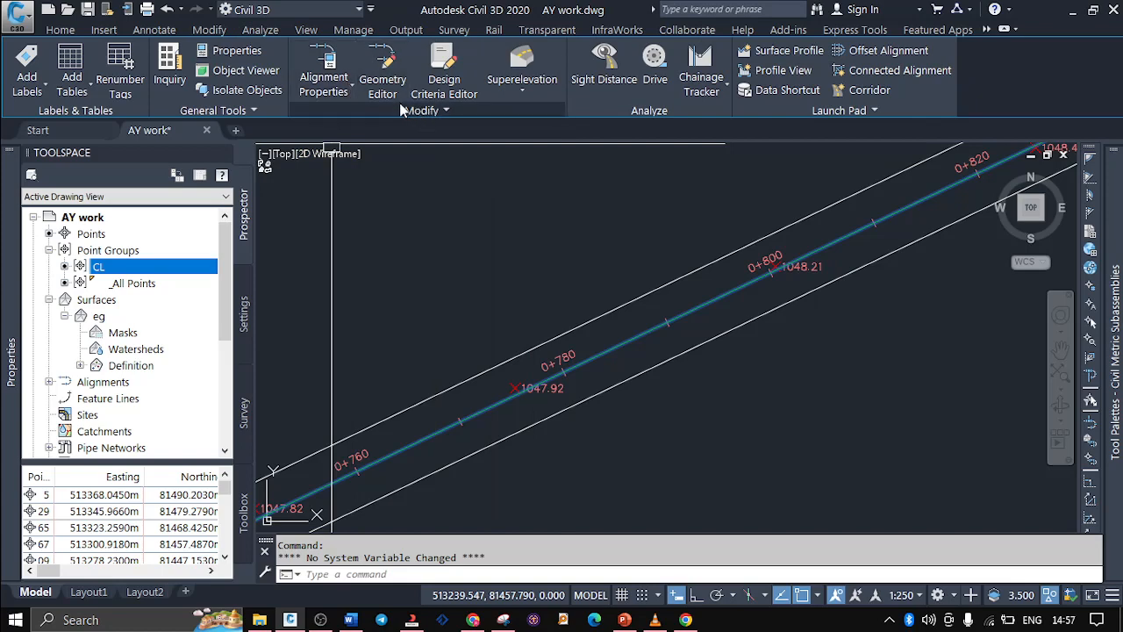
pyautogui.click(379, 70)
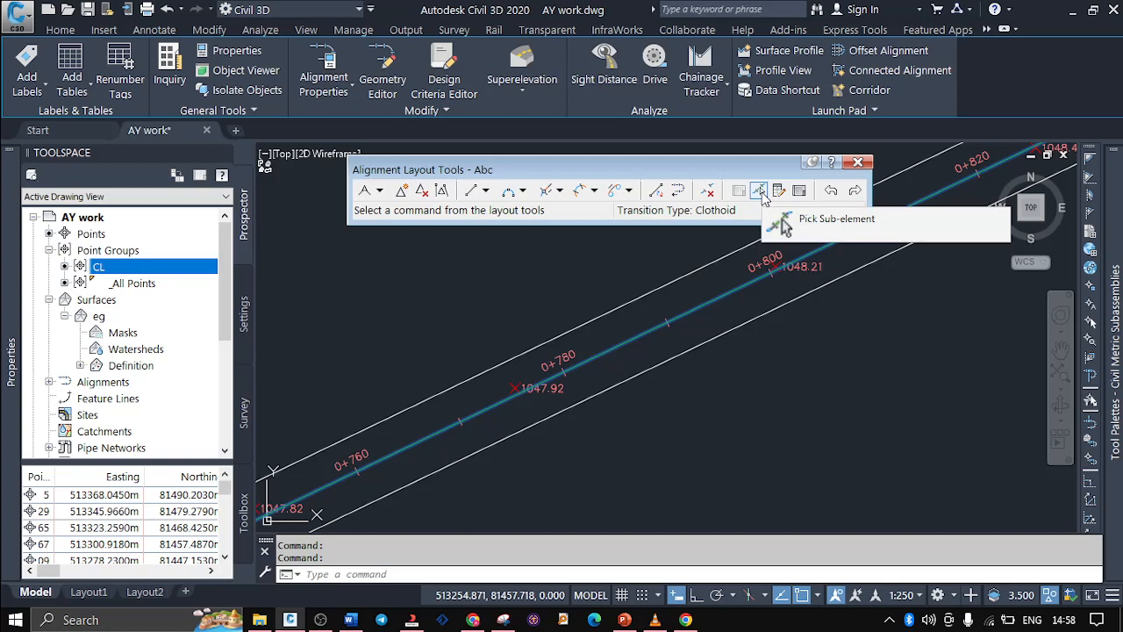
pyautogui.click(858, 161)
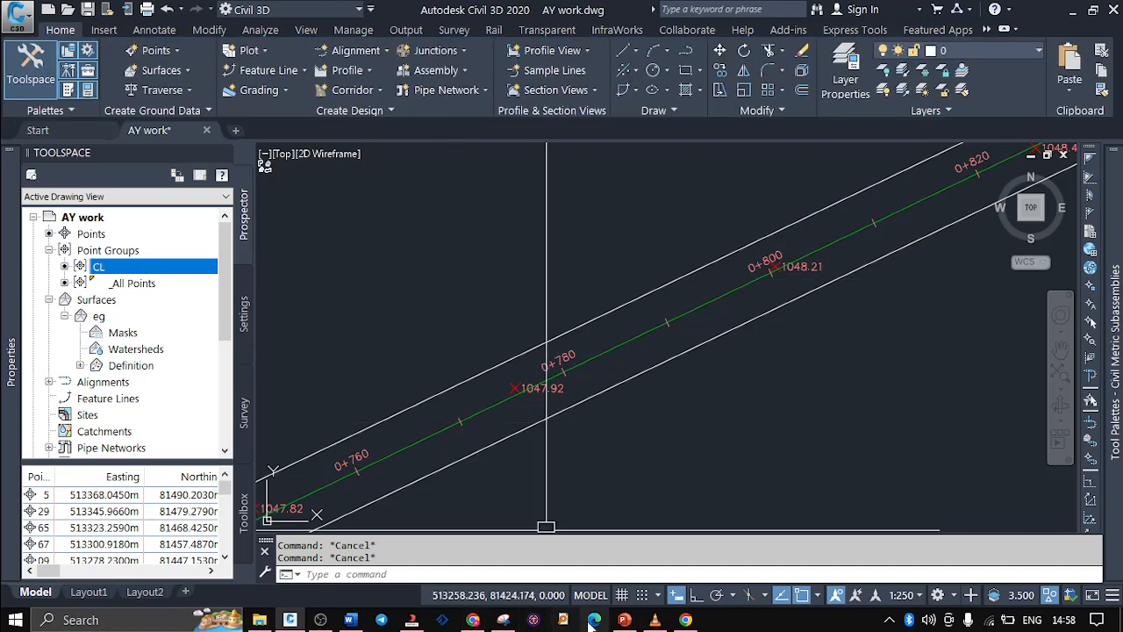
pyautogui.click(624, 620)
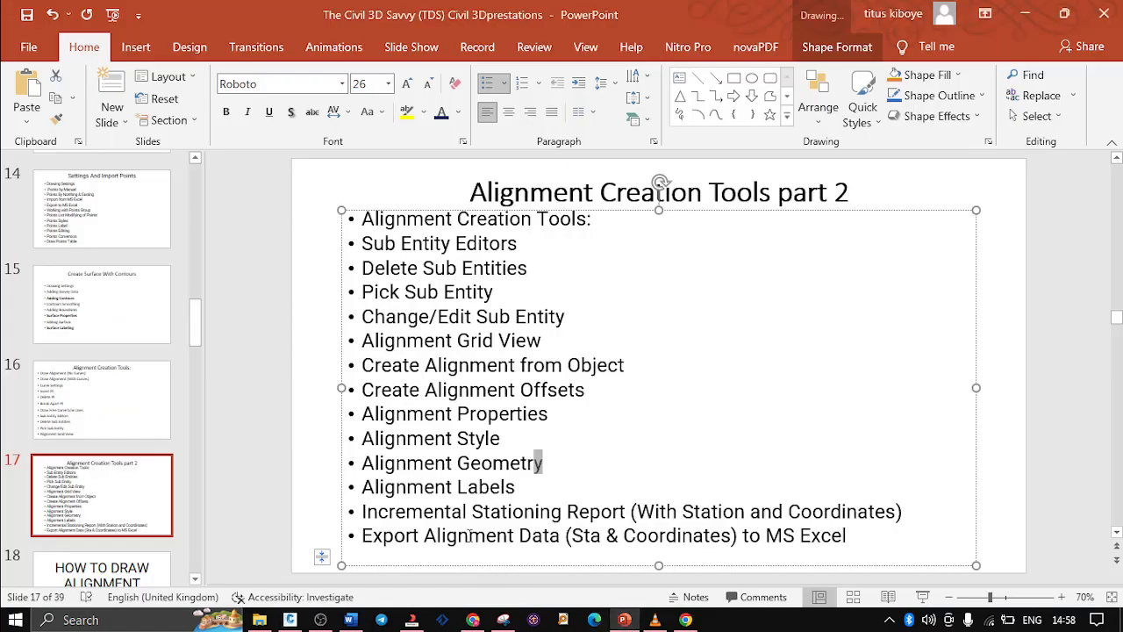
pyautogui.click(626, 621)
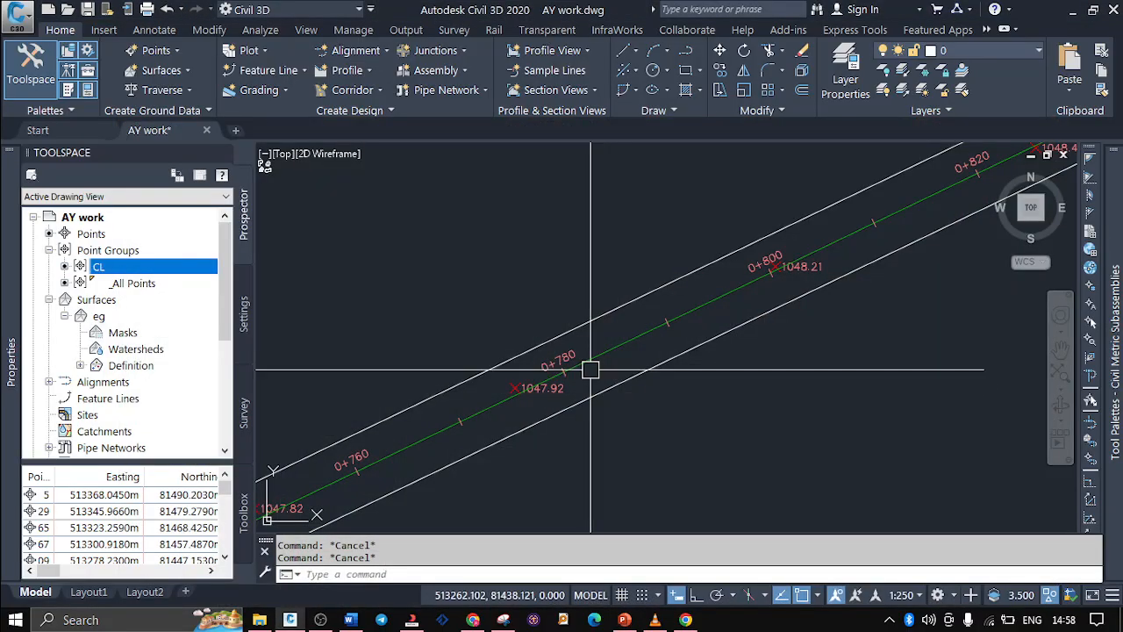
# Open the label settings of alignment Abc and try to toggle the start and end chainage options of the Minor Chainages labels
pyautogui.scroll(2, 590, 369)
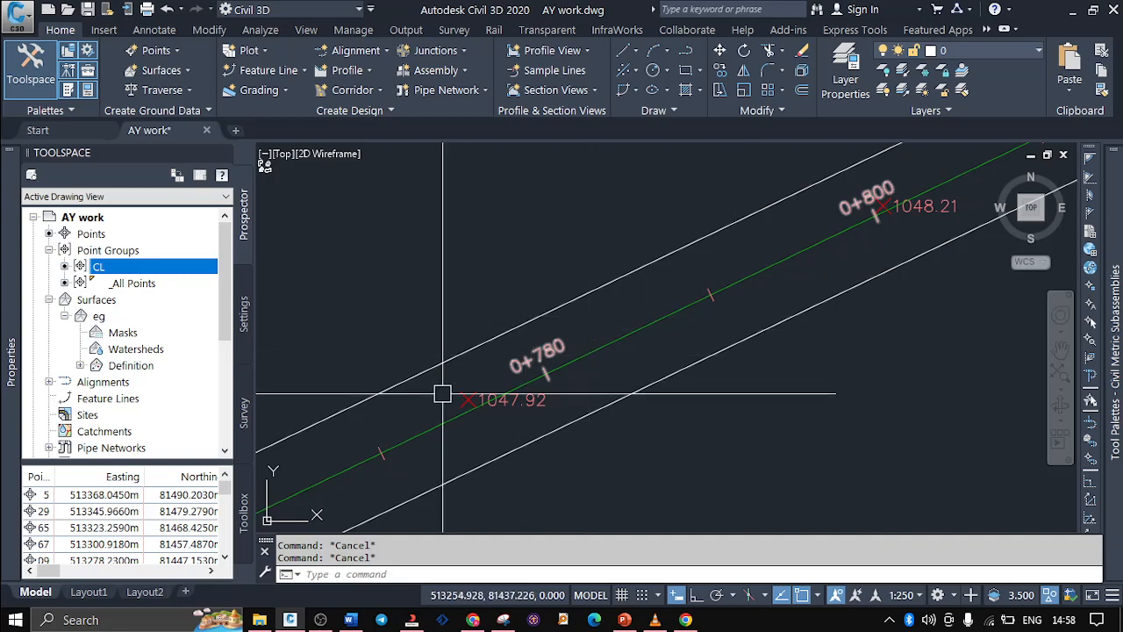
pyautogui.click(629, 336)
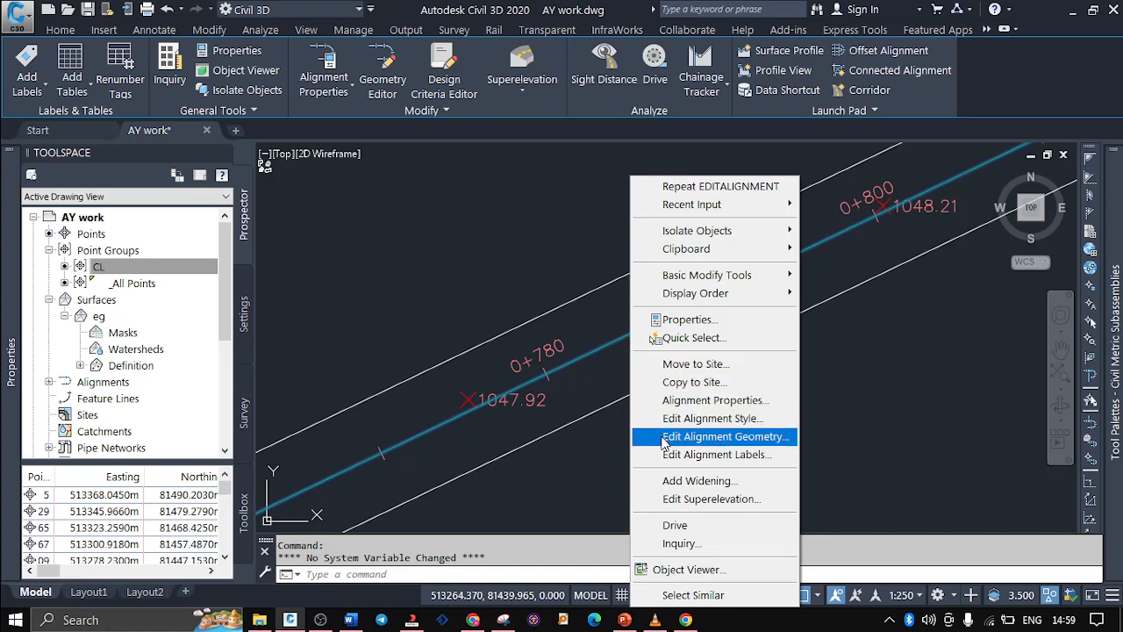
pyautogui.click(727, 454)
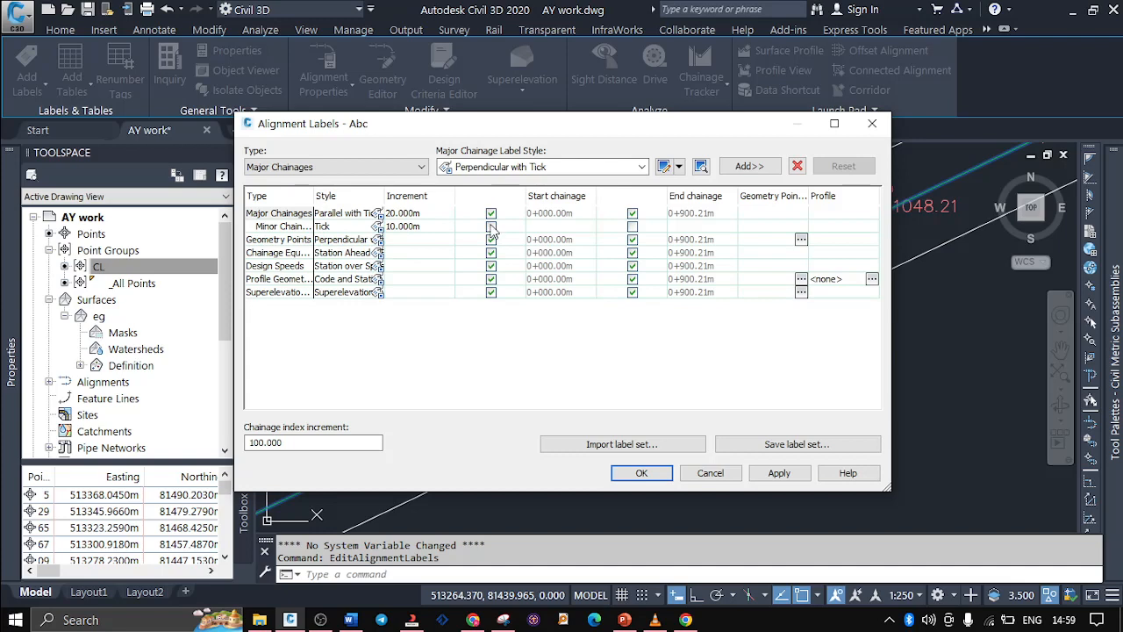
pyautogui.click(491, 227)
pyautogui.click(633, 227)
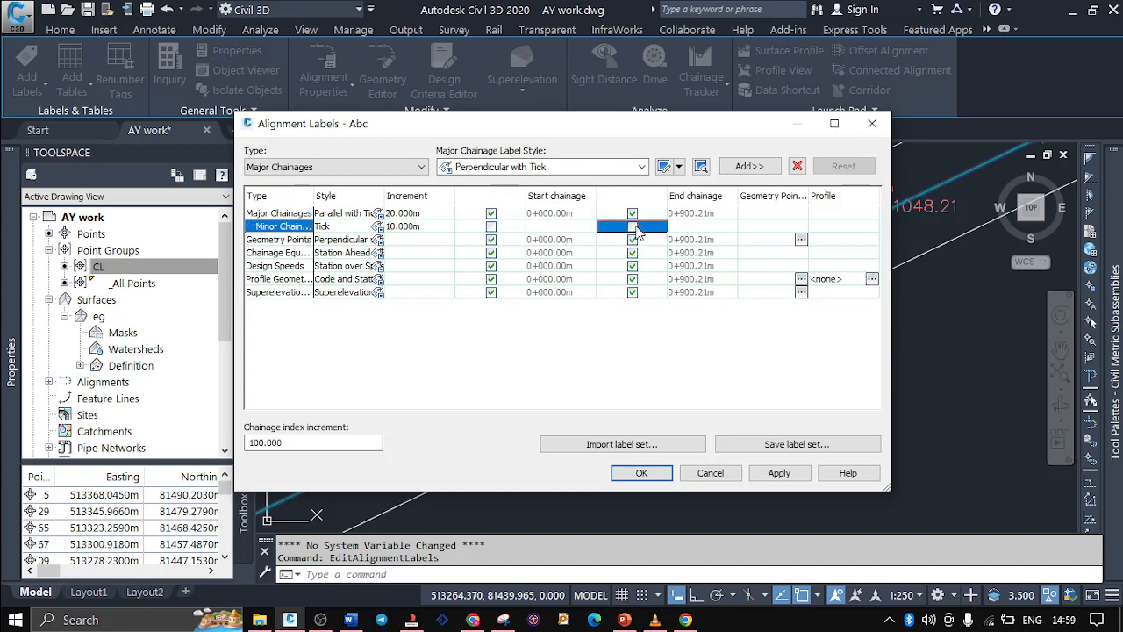
pyautogui.click(491, 230)
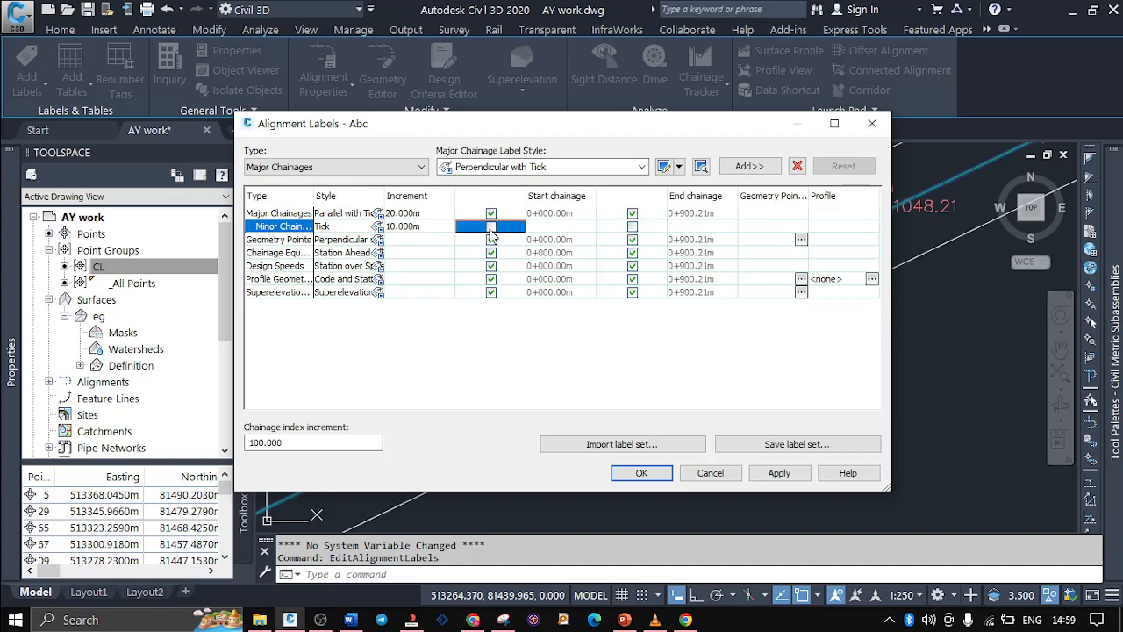
pyautogui.click(371, 241)
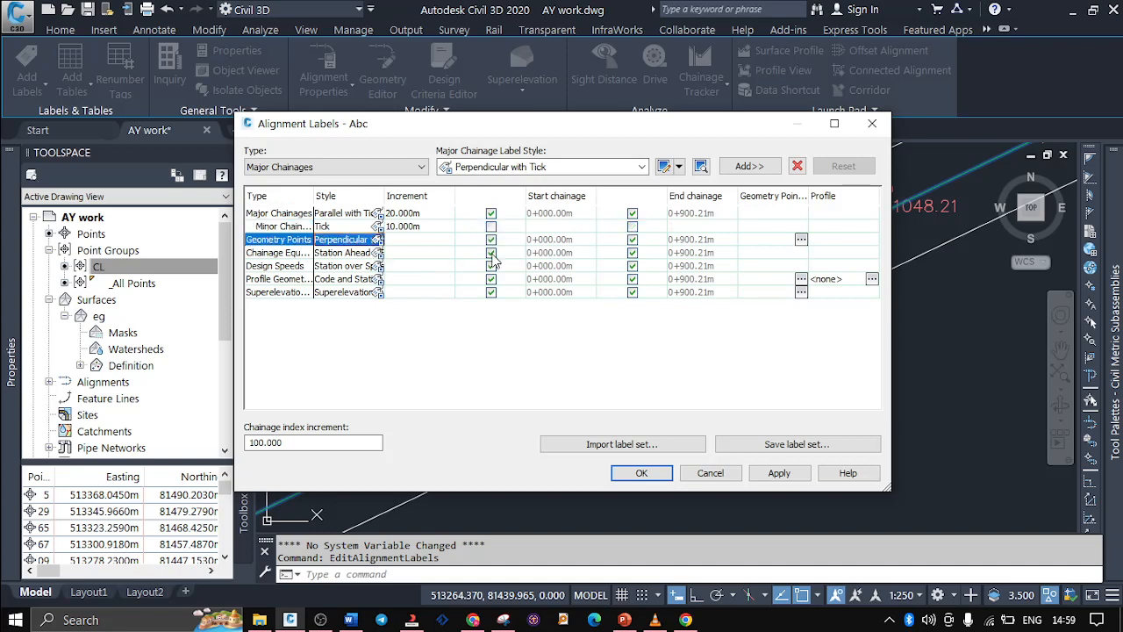
# Delete all label types from alignment Abc's label list, apply the change, and deselect the alignment
pyautogui.click(586, 218)
pyautogui.click(800, 167)
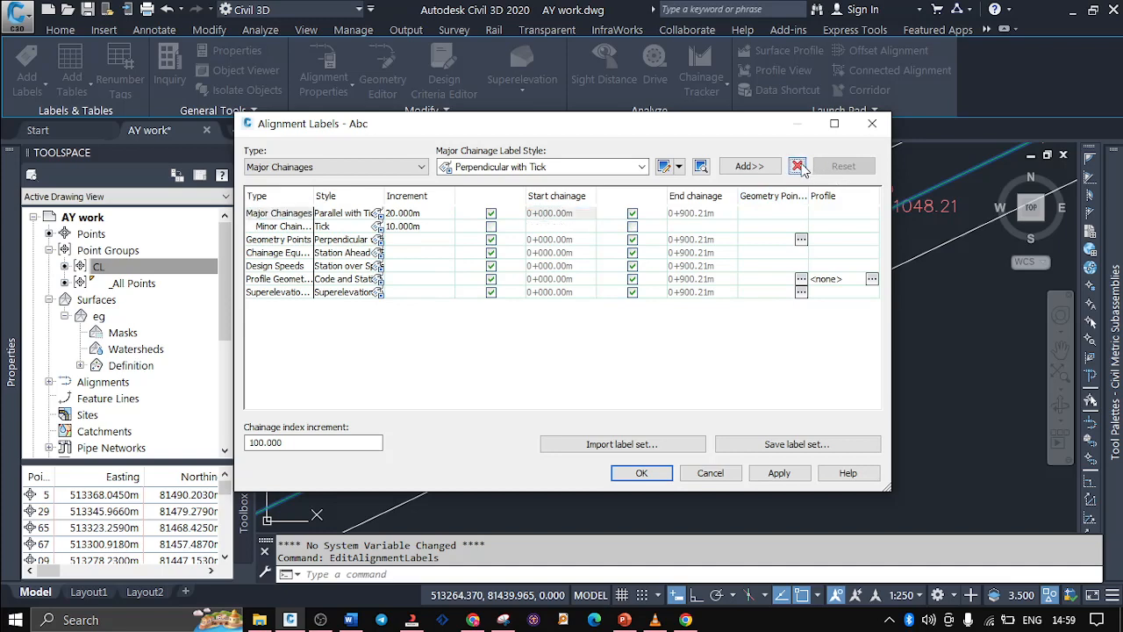
pyautogui.click(802, 168)
pyautogui.click(802, 168)
pyautogui.click(801, 167)
pyautogui.click(802, 167)
pyautogui.click(802, 168)
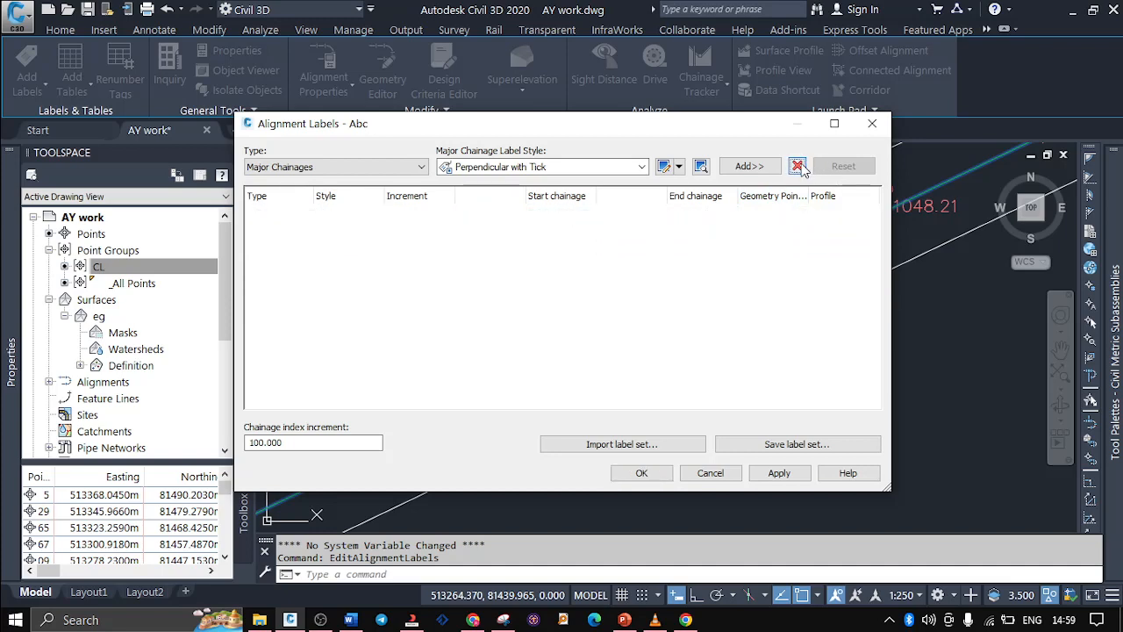
pyautogui.click(779, 474)
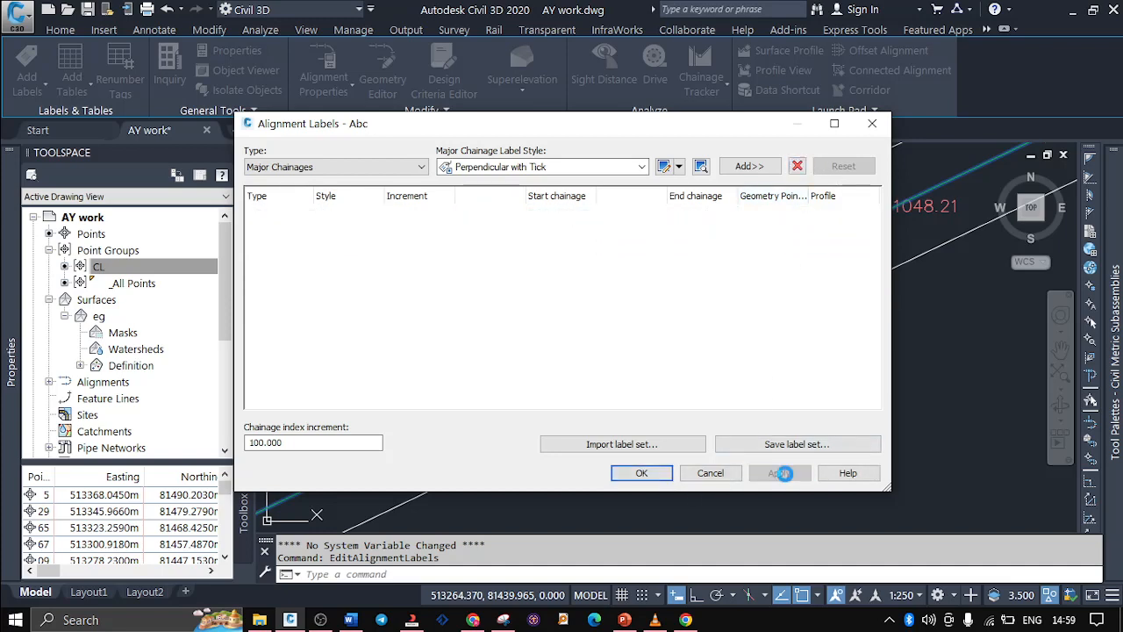
pyautogui.click(654, 476)
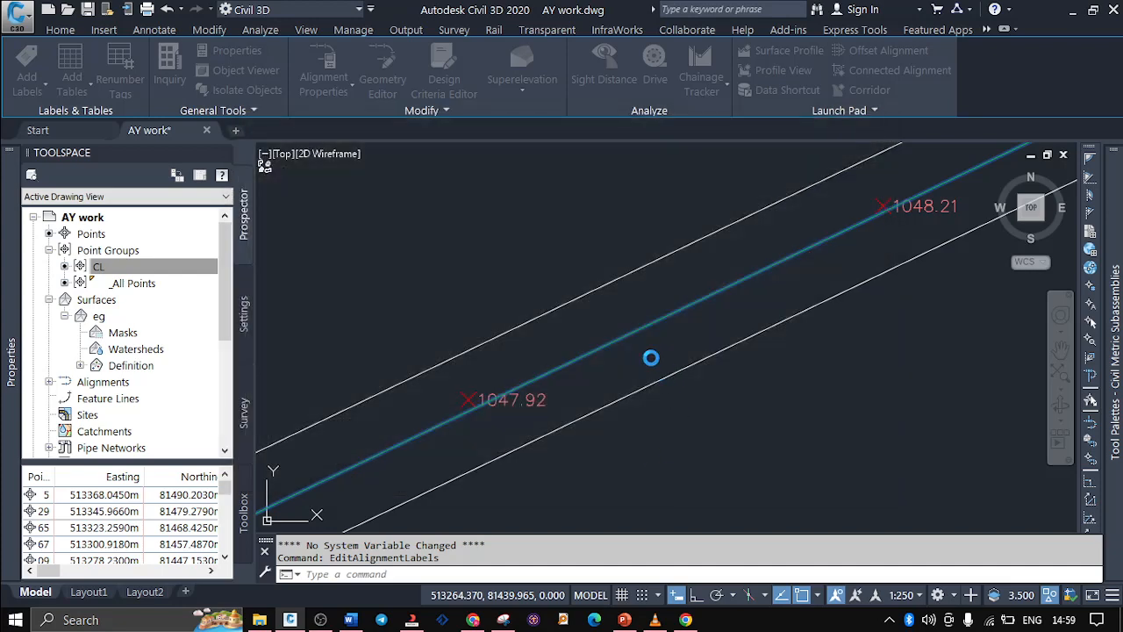
pyautogui.scroll(-3, 669, 324)
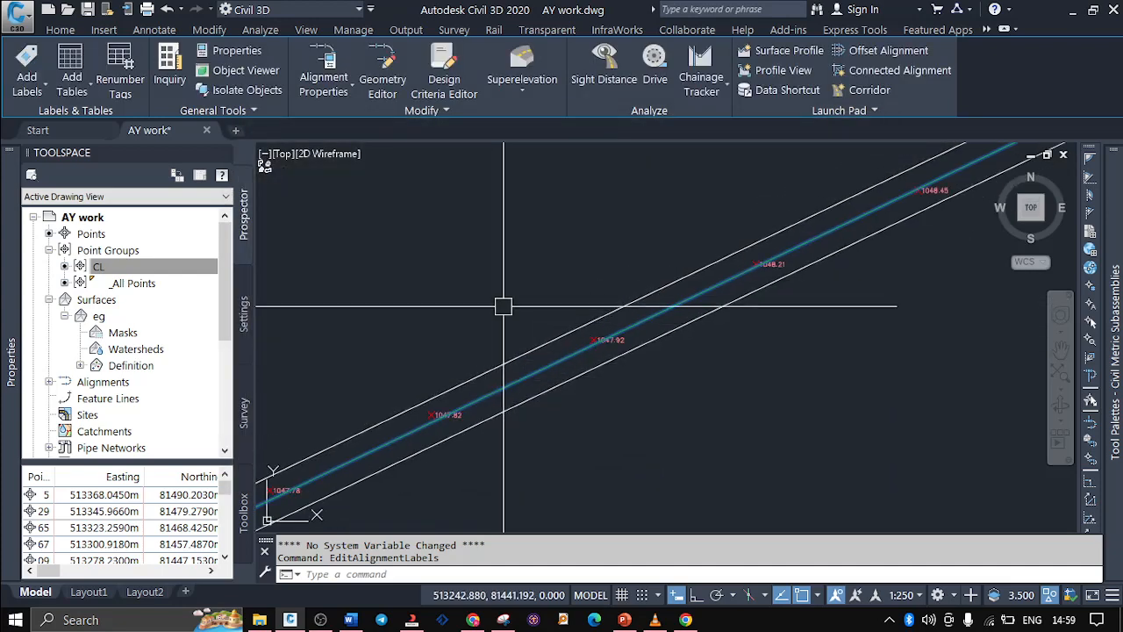
pyautogui.press('Escape')
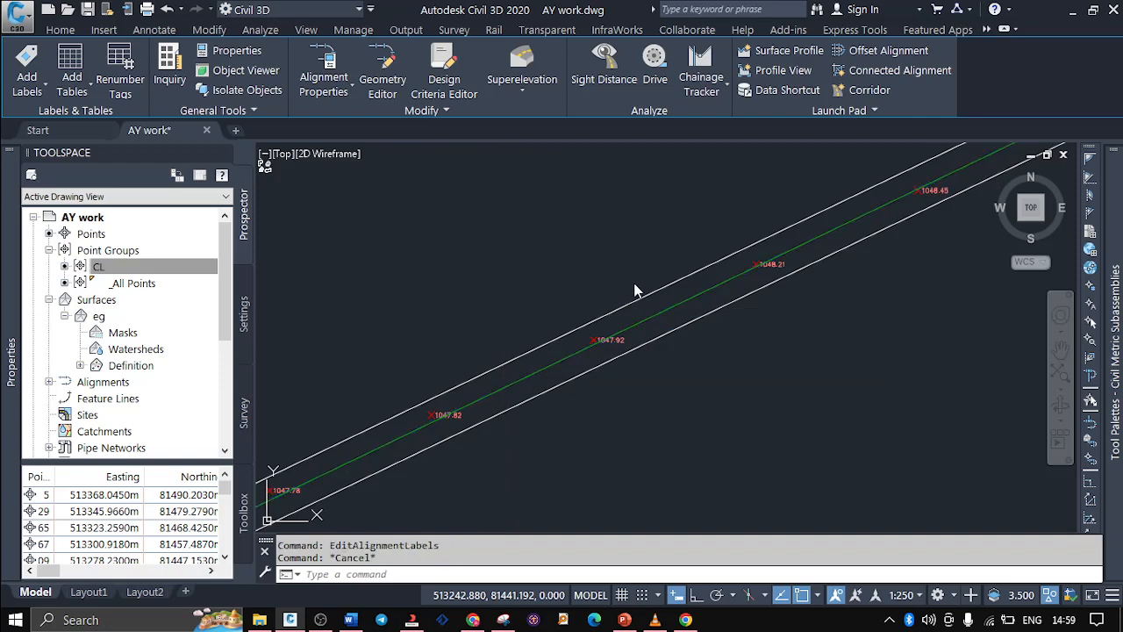
# Open the label settings of alignment Abc and add Major Chainages labels in the Perpendicular with Tick style
pyautogui.click(684, 305)
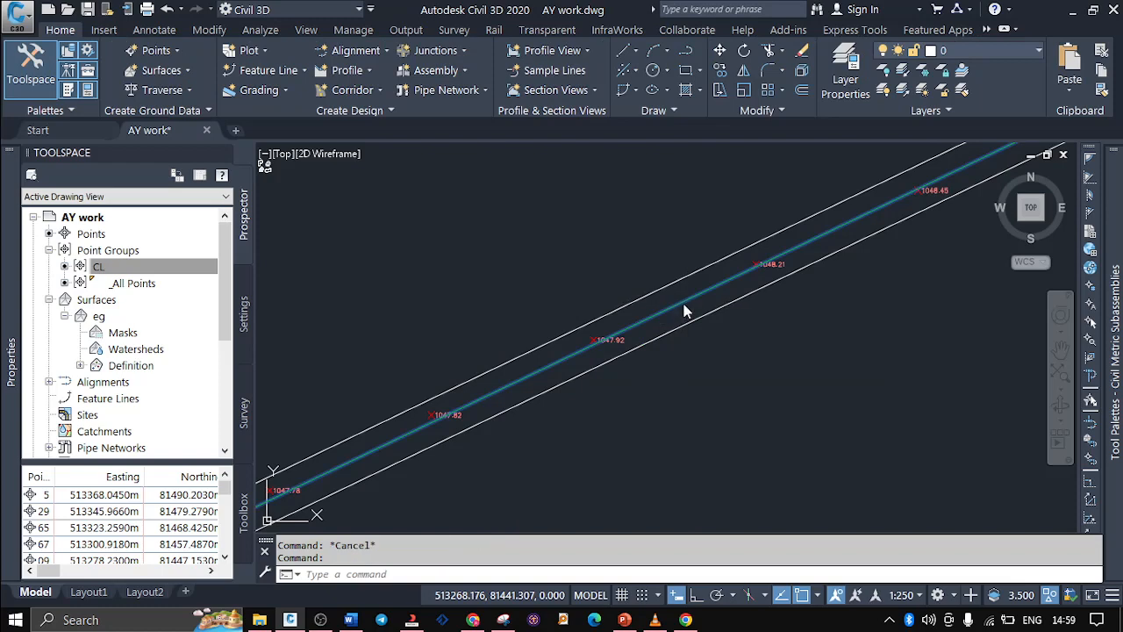
pyautogui.rightClick(684, 307)
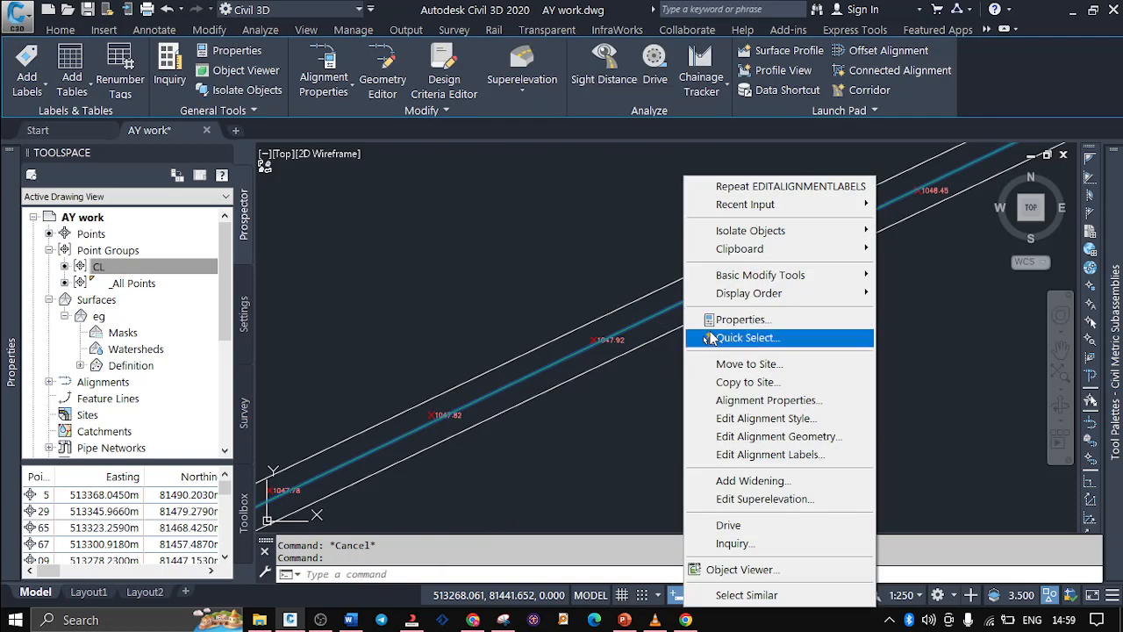
pyautogui.click(743, 458)
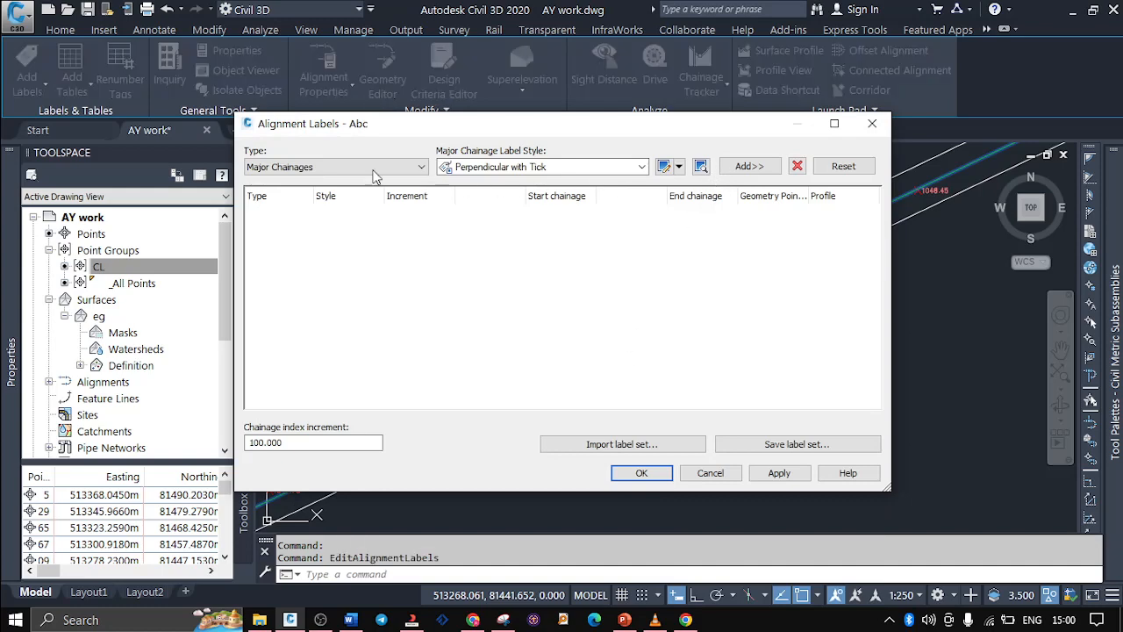
pyautogui.click(373, 166)
pyautogui.click(290, 178)
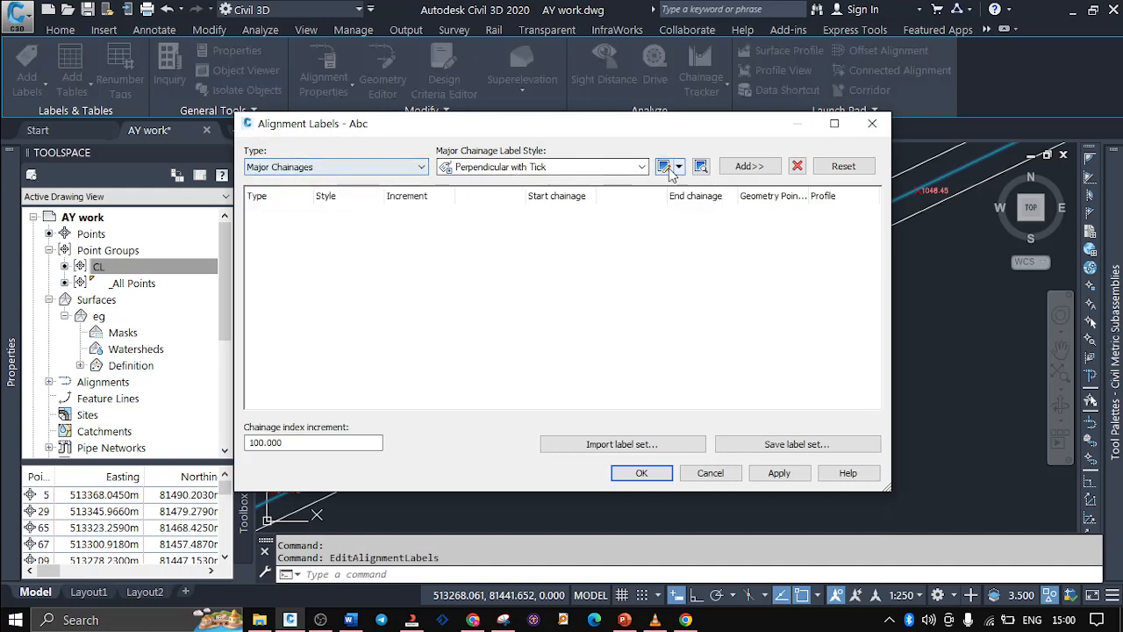
pyautogui.click(728, 172)
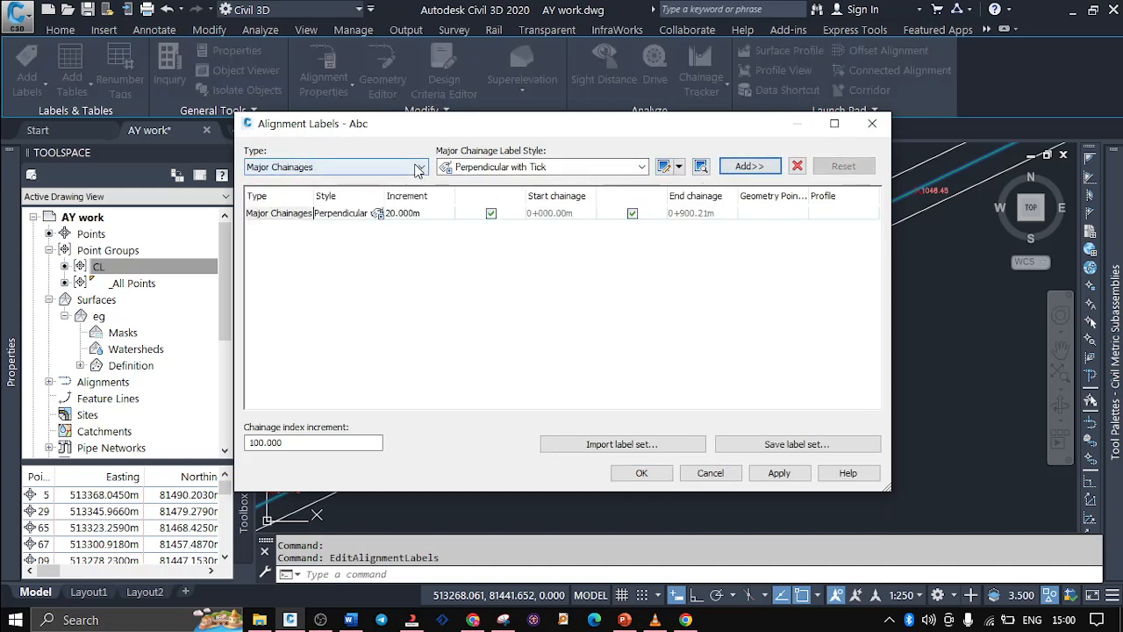
# Add Minor Chainages labels in the Tick style and try to toggle their start and end chainage options
pyautogui.click(418, 169)
pyautogui.click(351, 189)
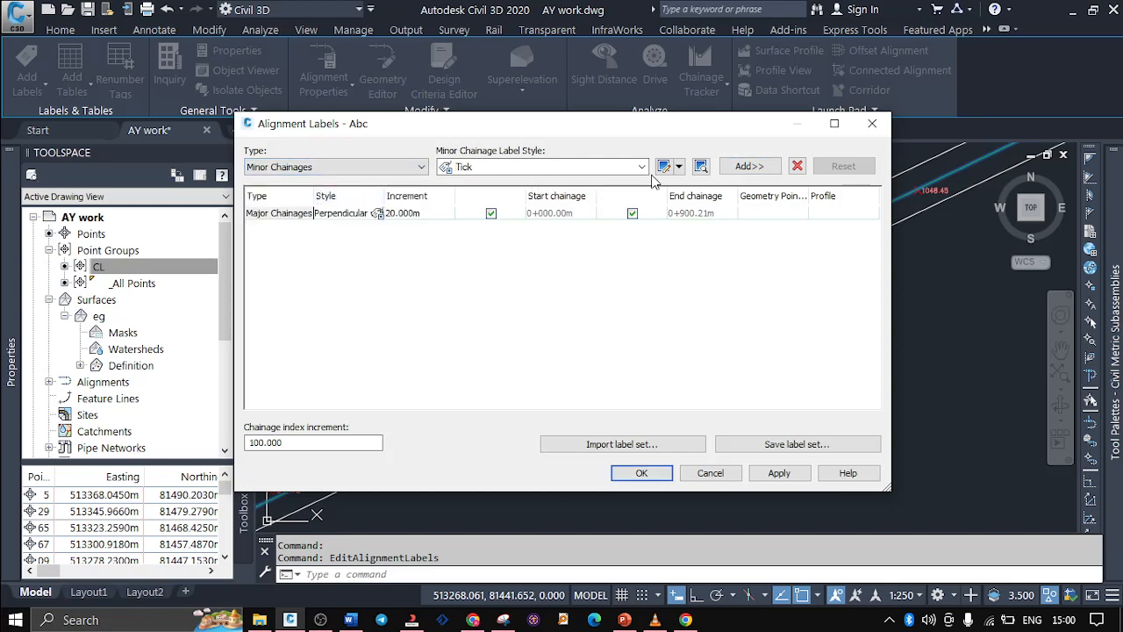
pyautogui.click(748, 167)
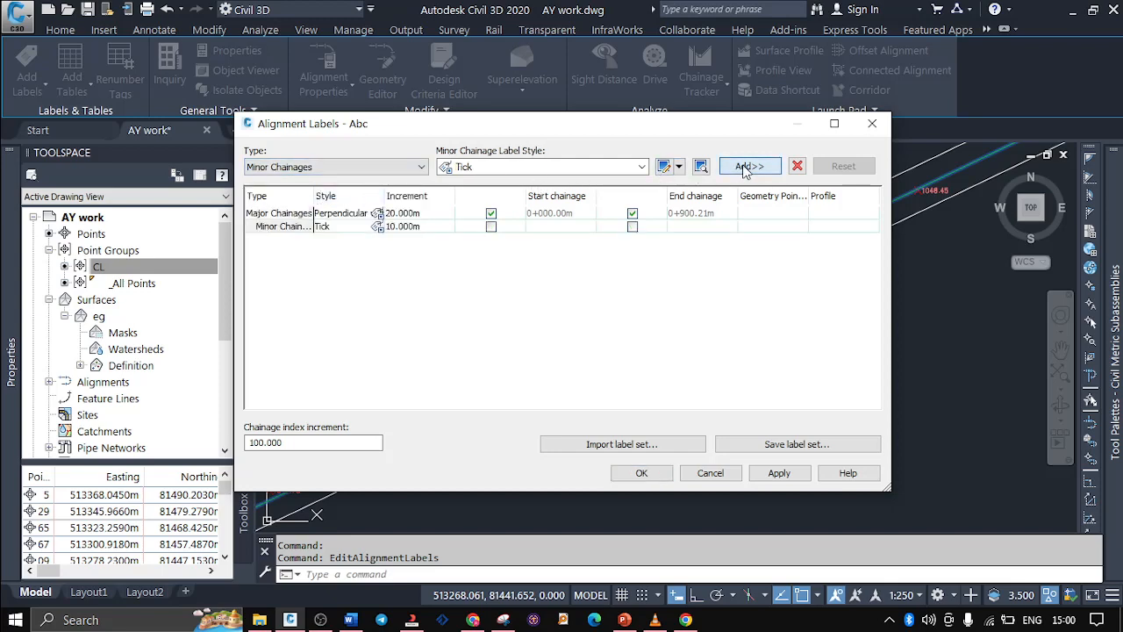
pyautogui.click(491, 228)
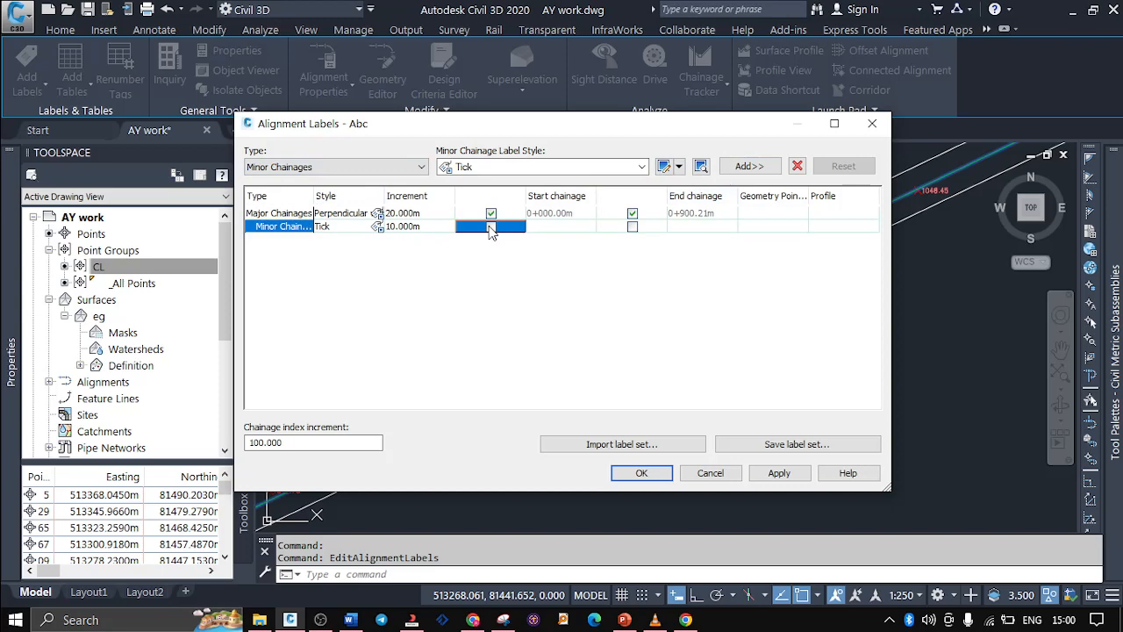
pyautogui.click(633, 228)
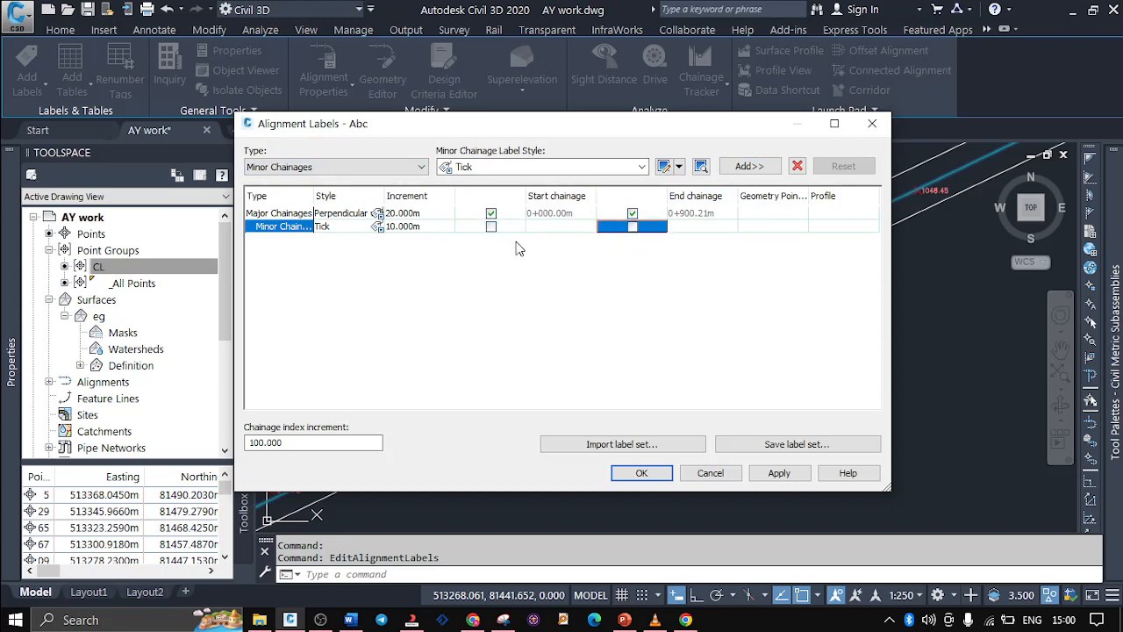
# Set the label increments to 25 m for Major Chainages and 15 m for Minor Chainages, and apply them to the alignment
pyautogui.doubleClick(421, 214)
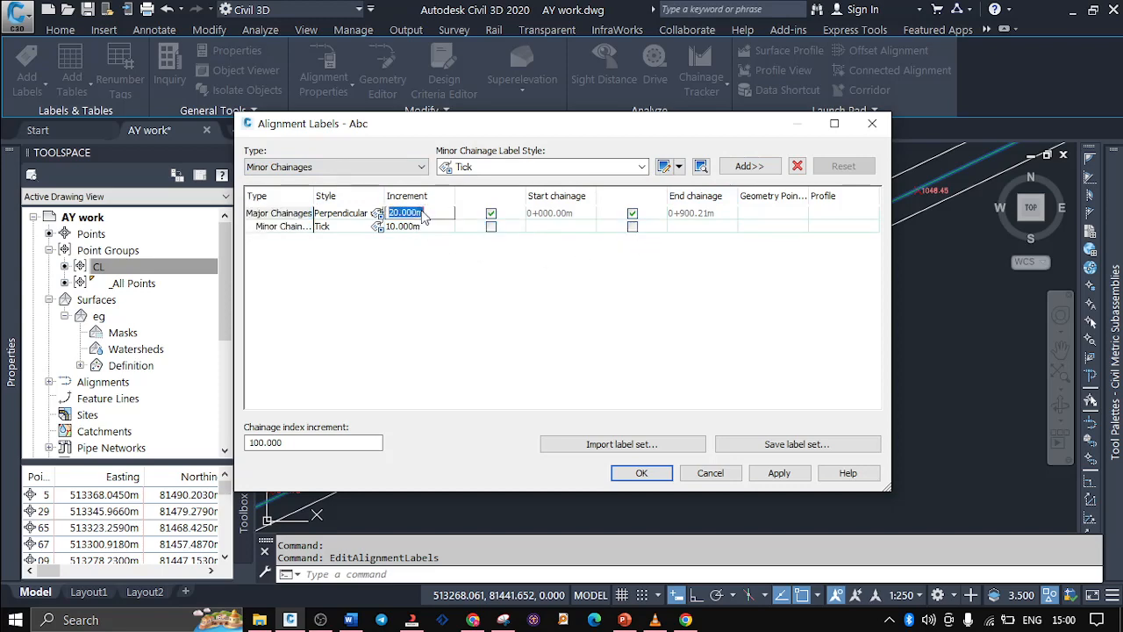
pyautogui.write('25')
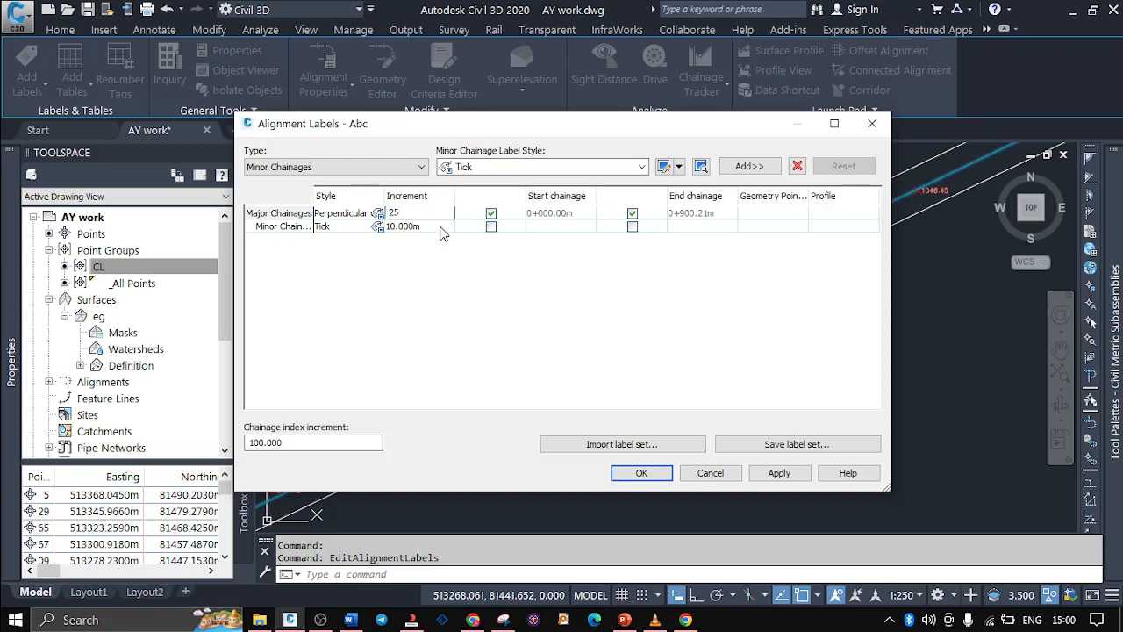
pyautogui.doubleClick(442, 229)
pyautogui.write('15')
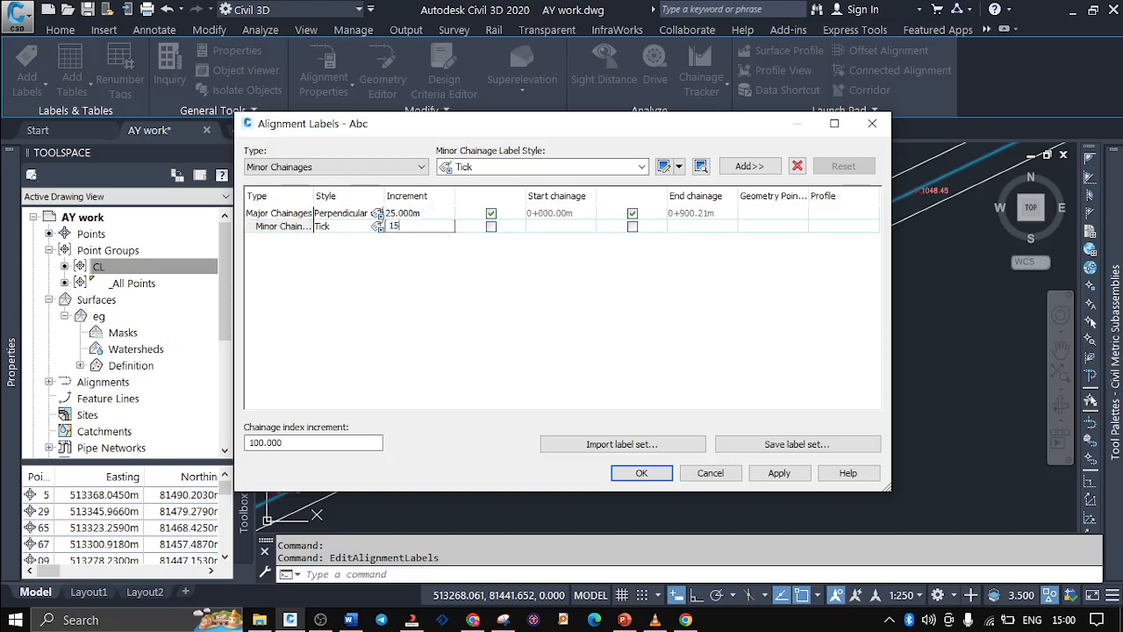
pyautogui.moveTo(684, 123); pyautogui.dragTo(396, 48)
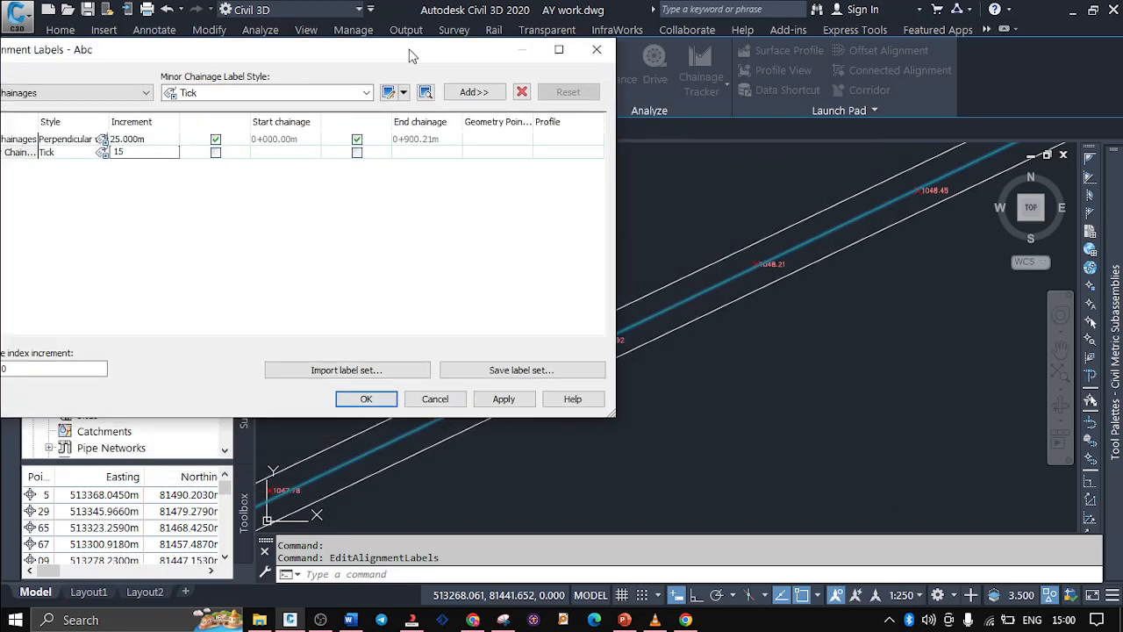
pyautogui.click(490, 397)
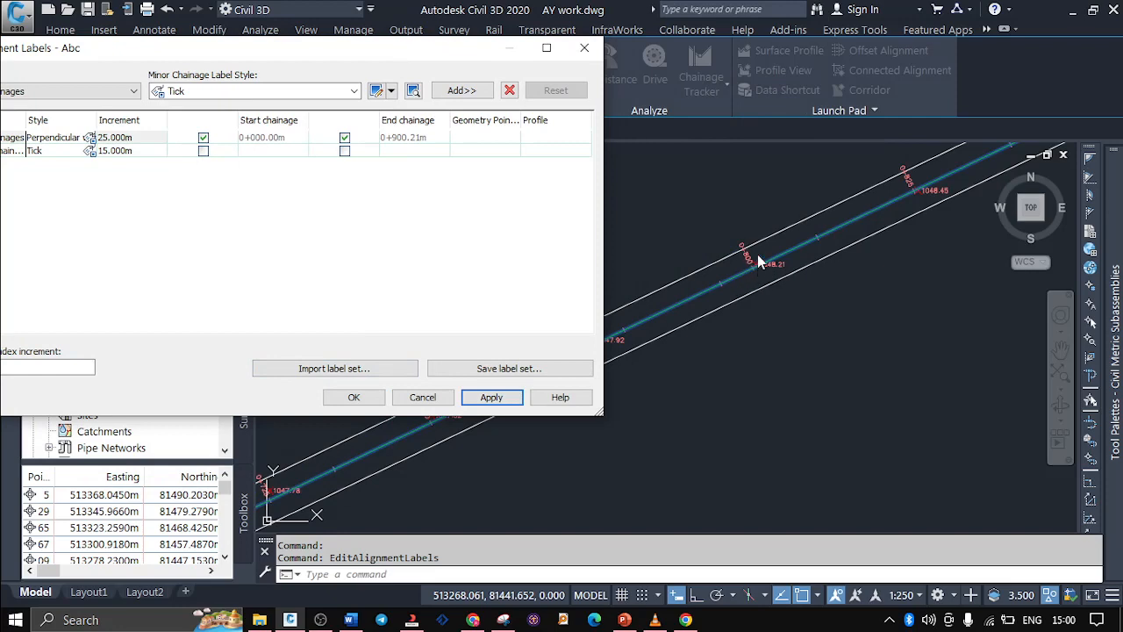
pyautogui.click(351, 396)
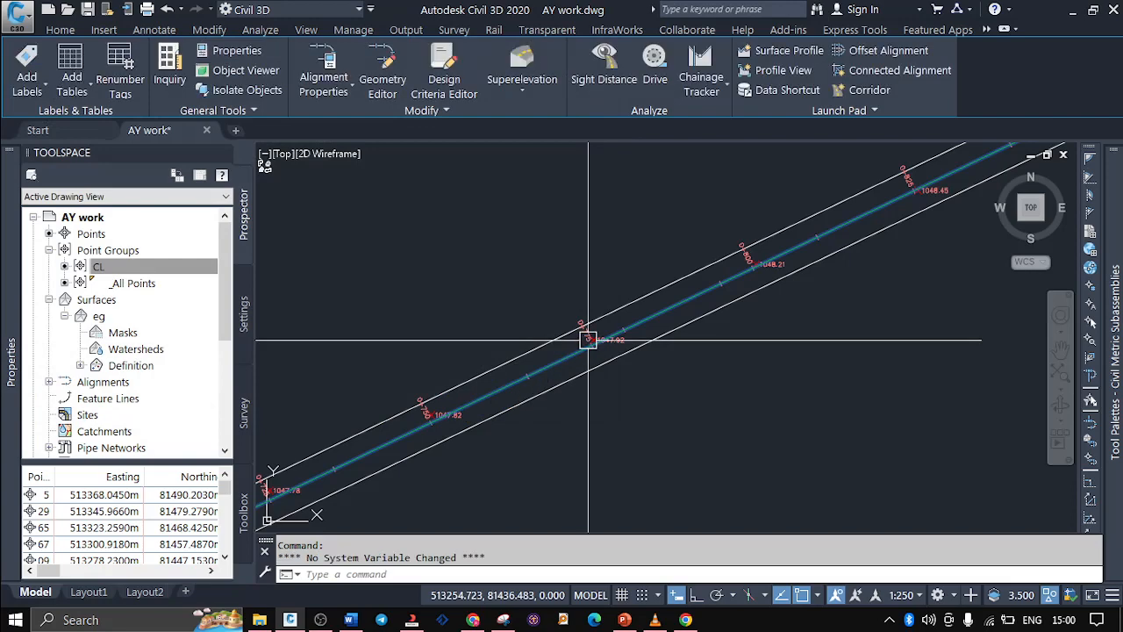
# Inspect the new major and minor chainage labels along the alignment, and switch to the PowerPoint outline
pyautogui.scroll(4, 587, 339)
pyautogui.scroll(-2, 448, 447)
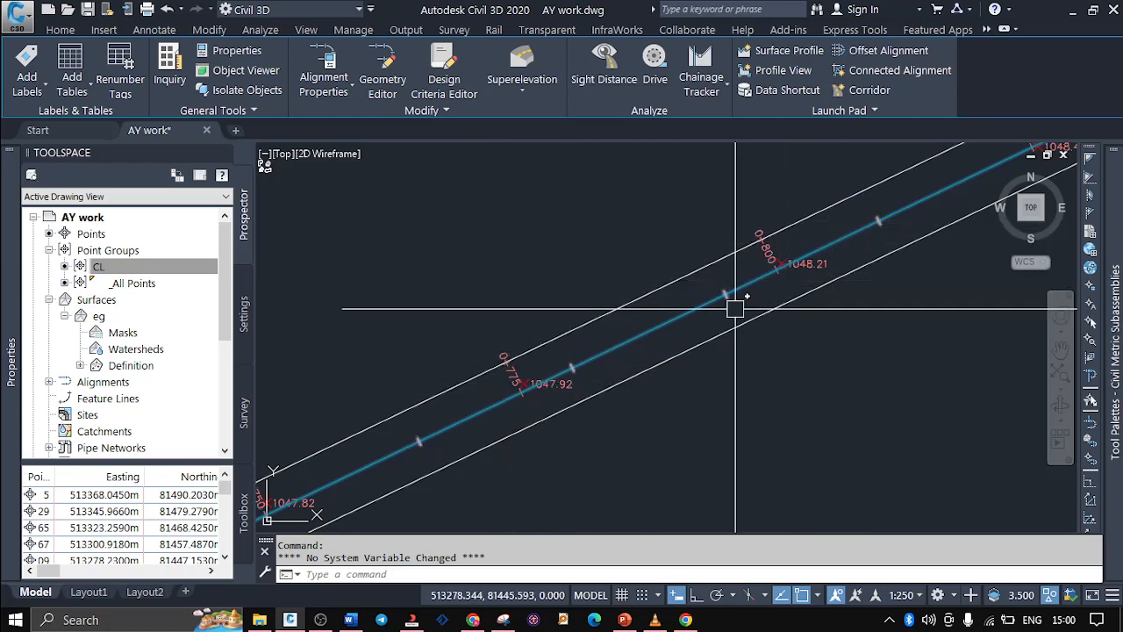
pyautogui.scroll(-2, 329, 422)
pyautogui.scroll(6, 703, 298)
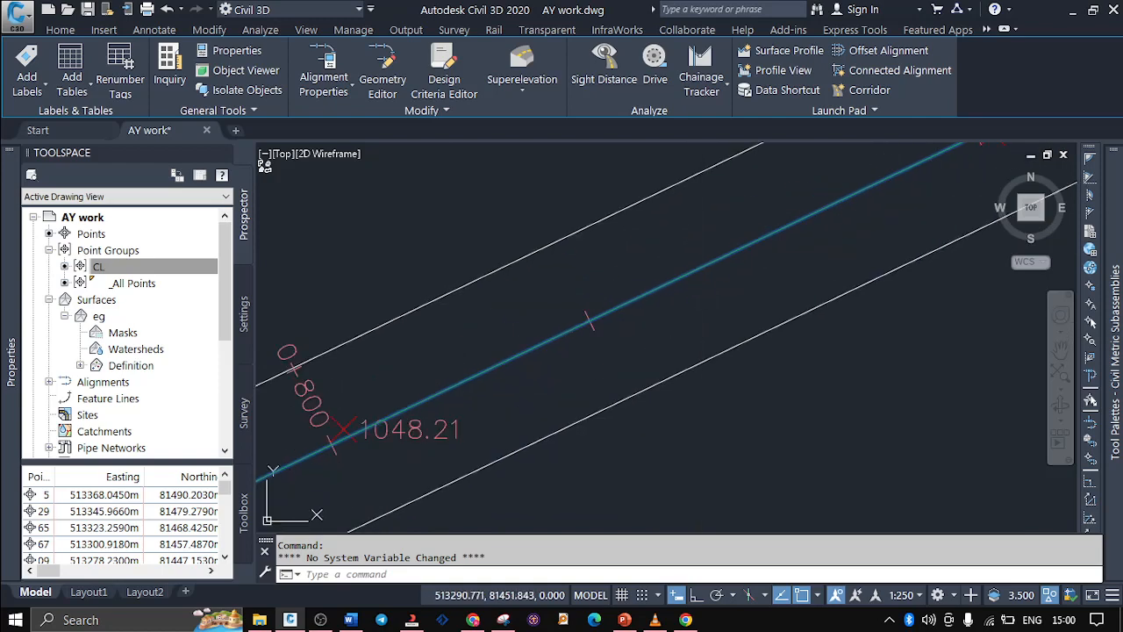
pyautogui.scroll(-2, 593, 352)
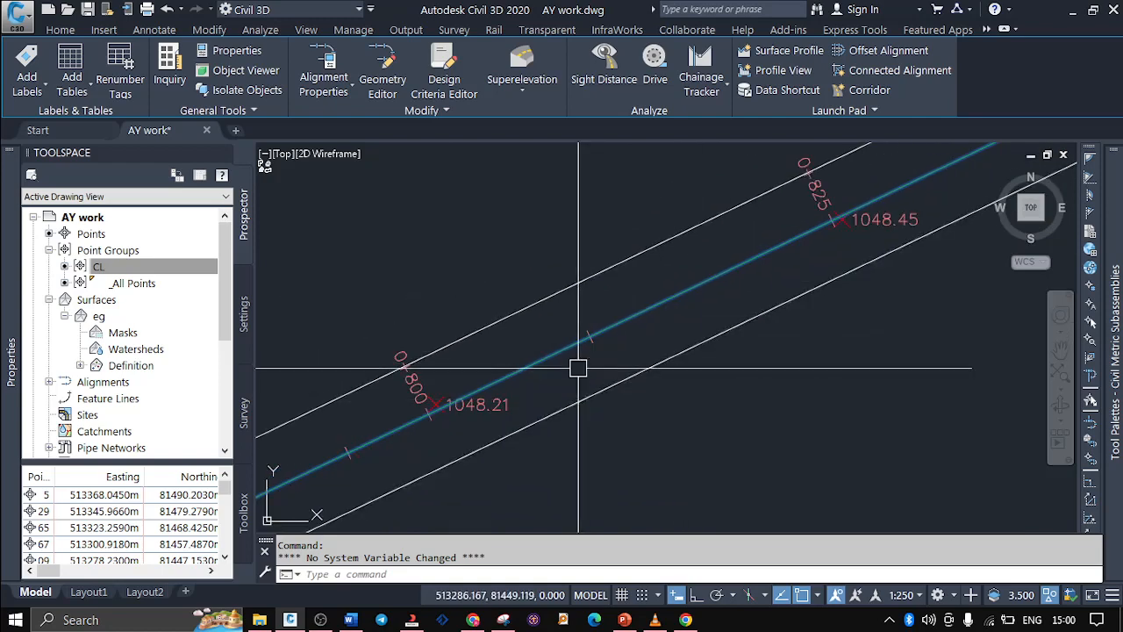
pyautogui.click(623, 621)
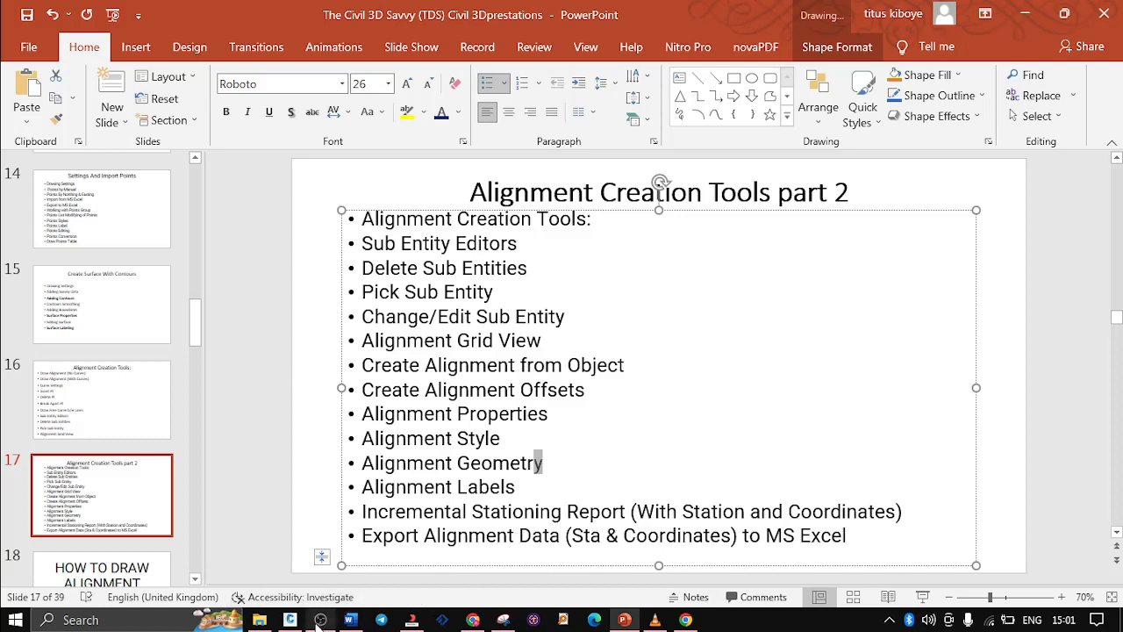
pyautogui.moveTo(319, 621)
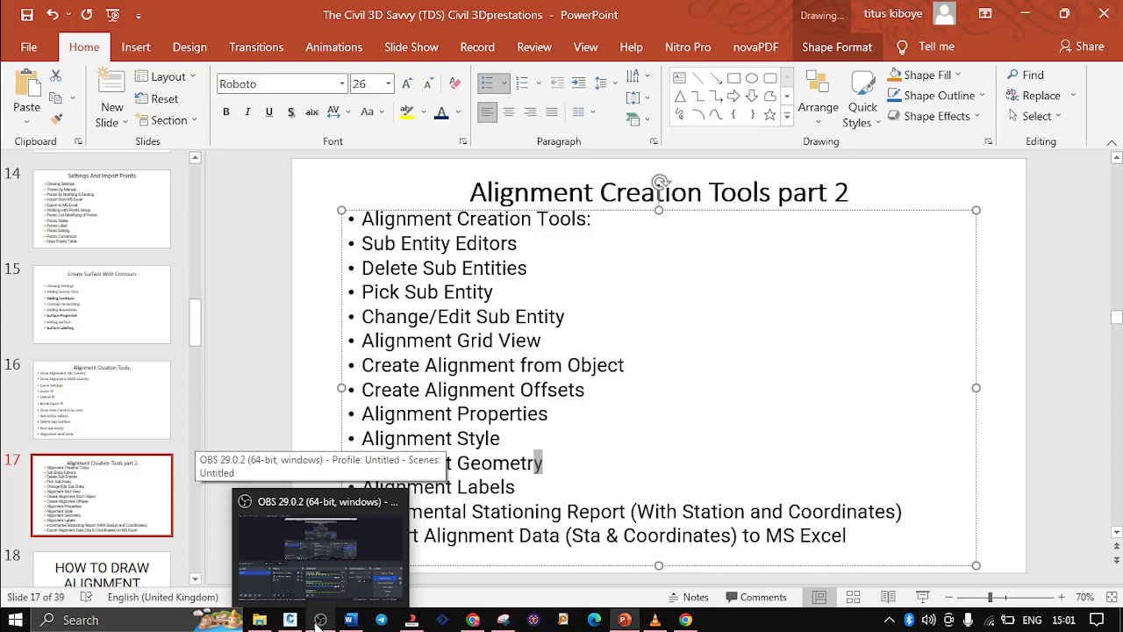
pyautogui.click(317, 621)
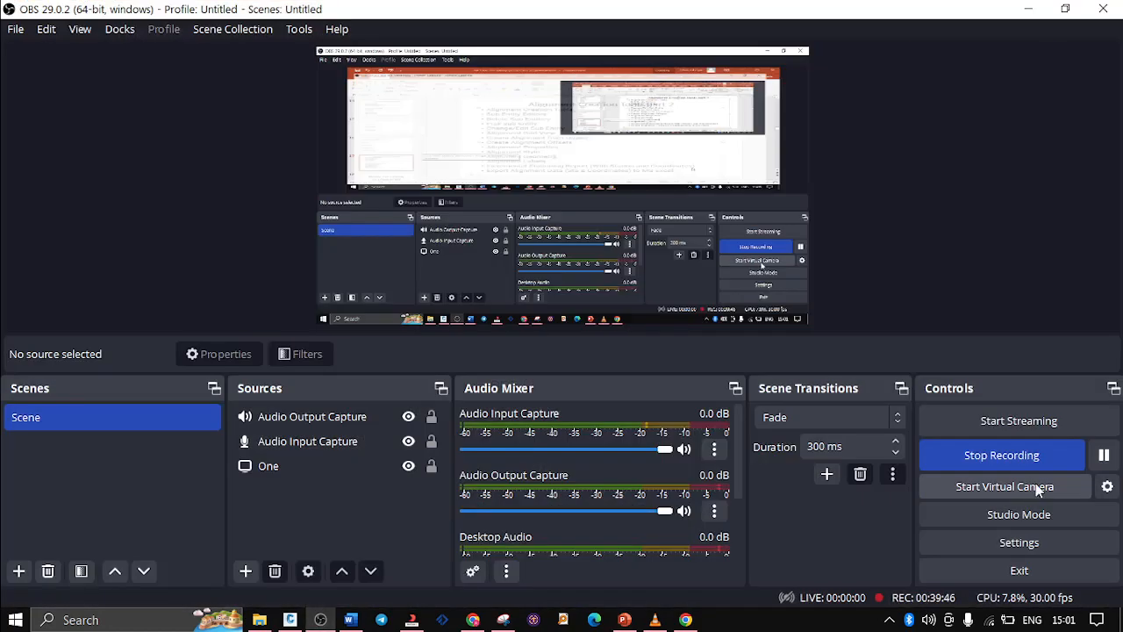
pyautogui.click(1105, 454)
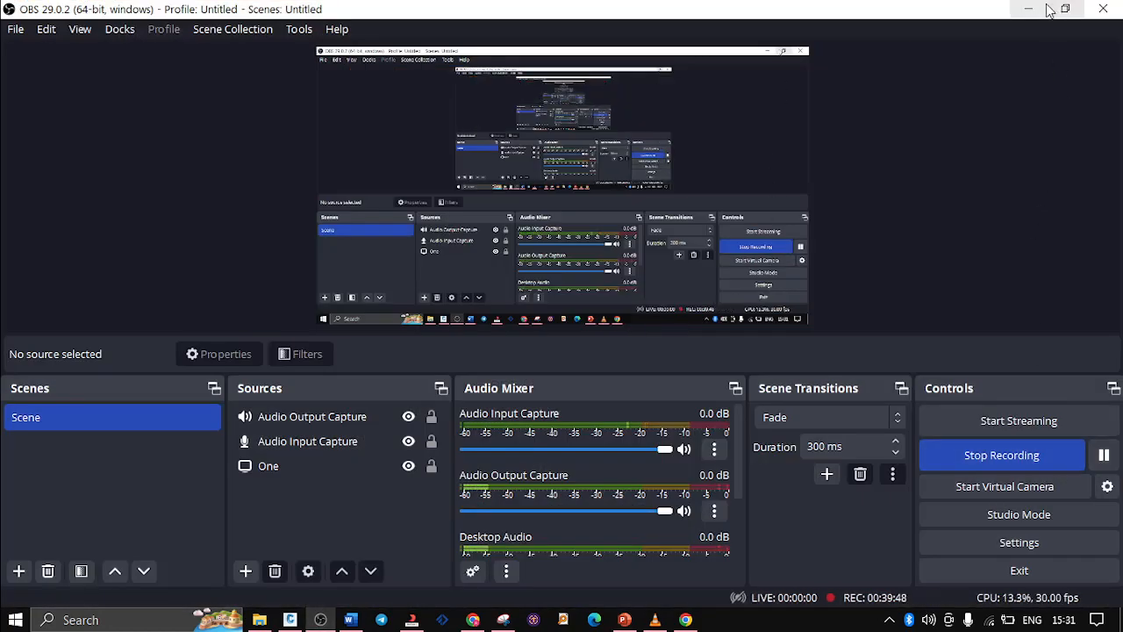
pyautogui.click(1046, 7)
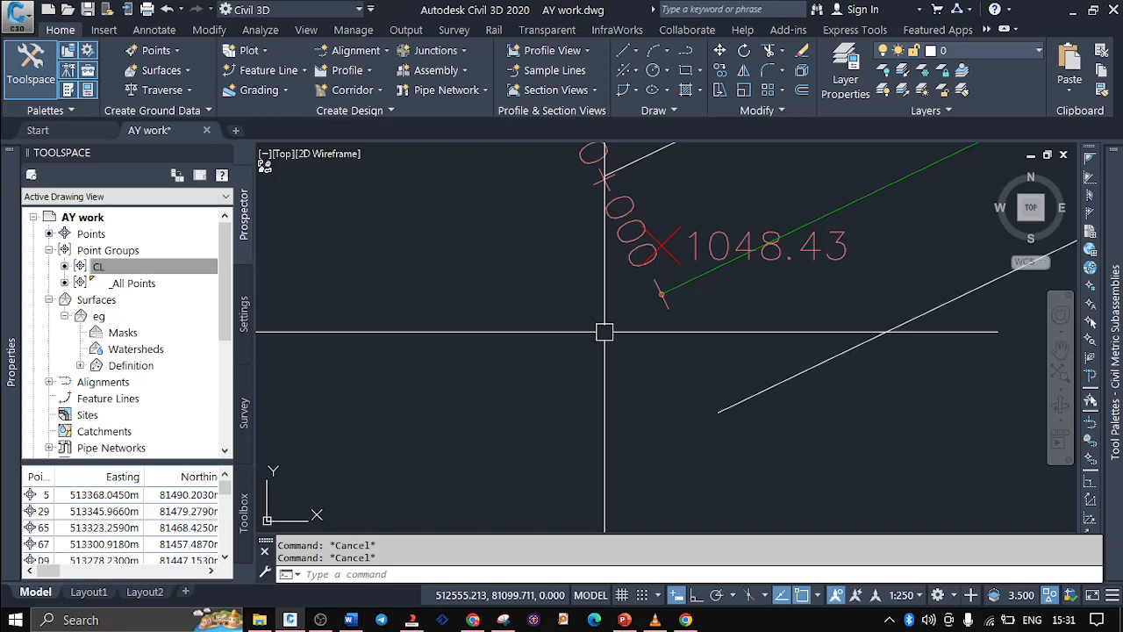
# Inspect the alignment's start at chainage 0+000, check the Alignment Creation Tools part 2 slide in PowerPoint, and return to Civil 3D
pyautogui.scroll(-4, 604, 332)
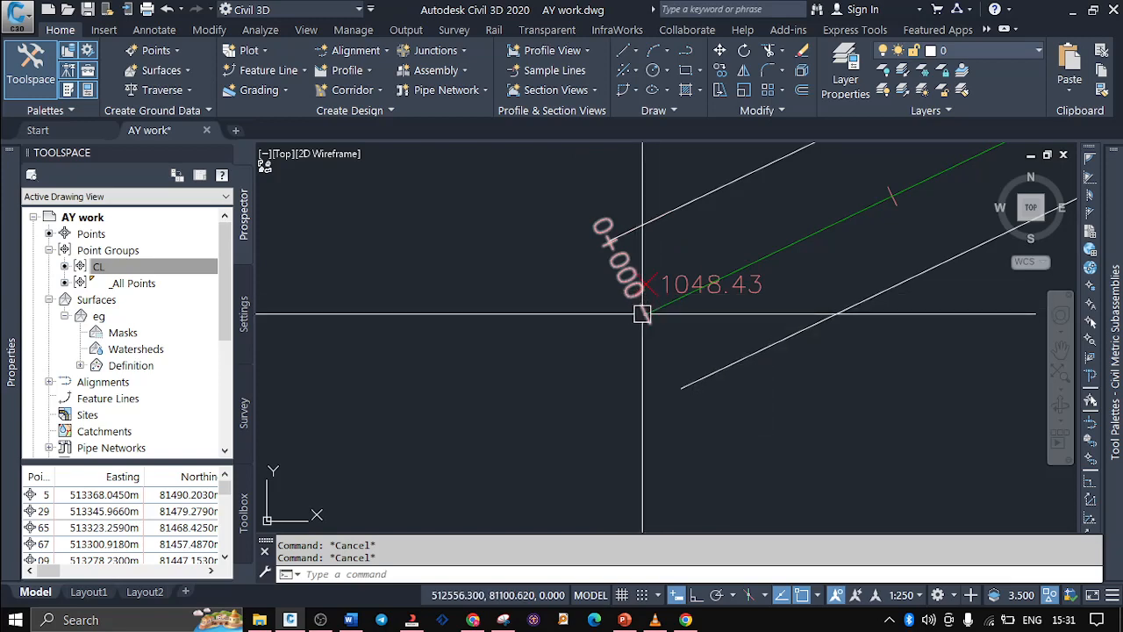
pyautogui.scroll(-2, 531, 387)
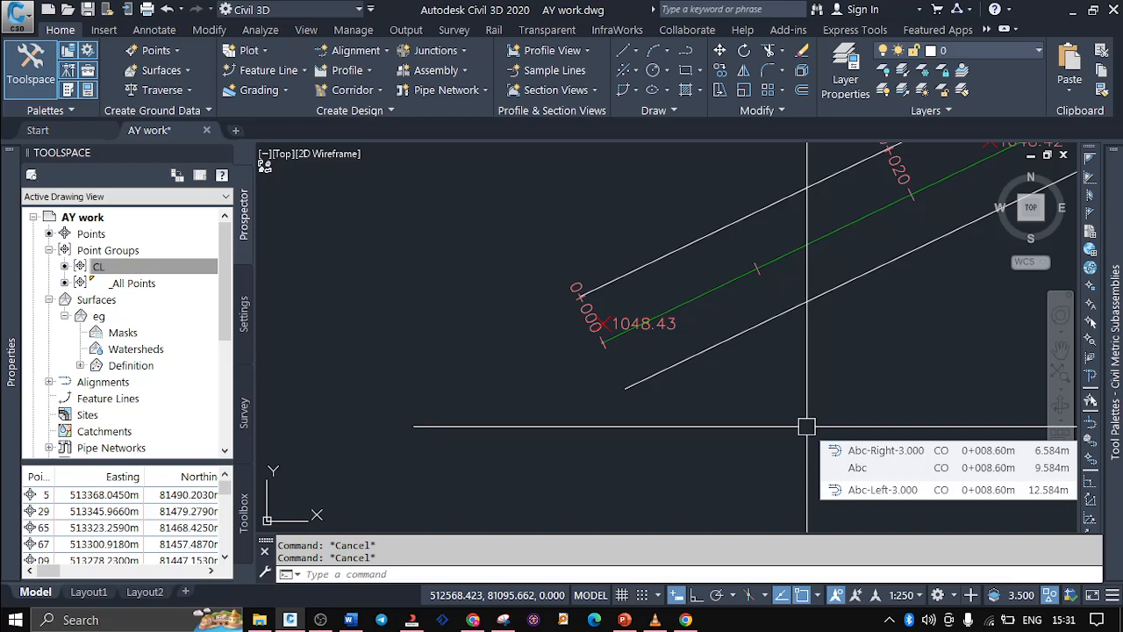
pyautogui.click(624, 619)
pyautogui.click(153, 383)
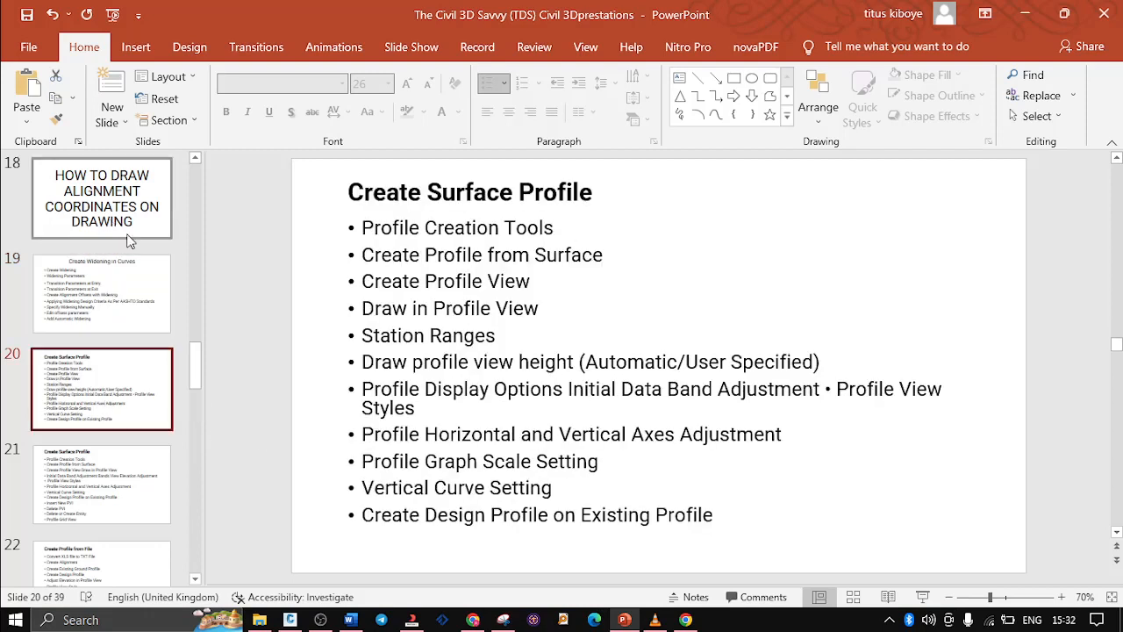
pyautogui.scroll(1, 140, 263)
pyautogui.click(119, 172)
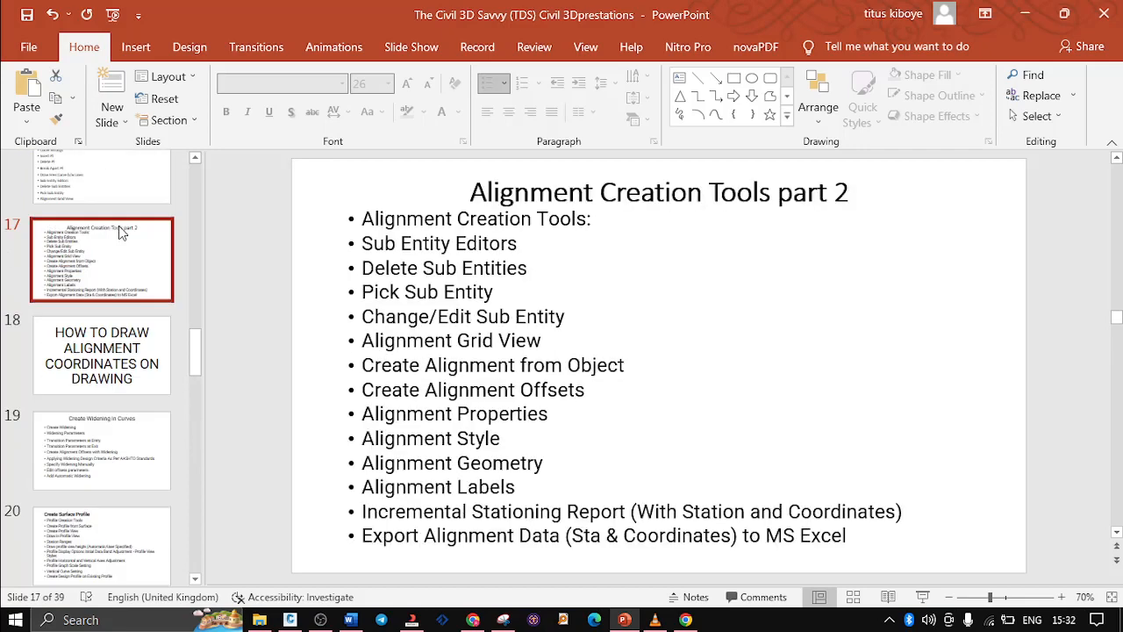
pyautogui.scroll(1, 119, 226)
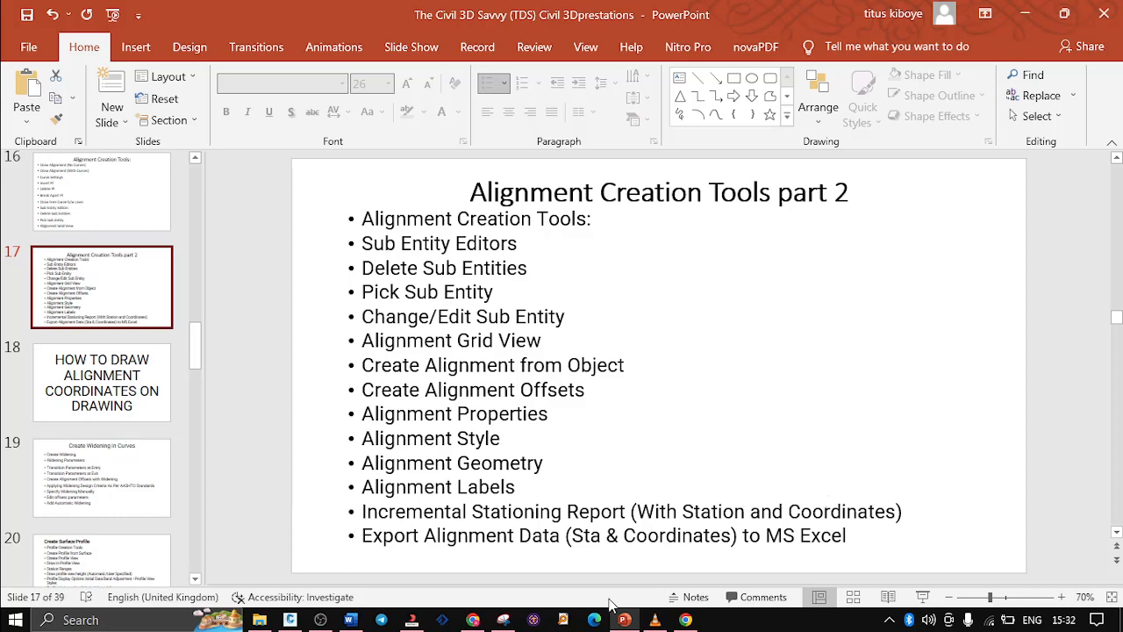
pyautogui.click(290, 620)
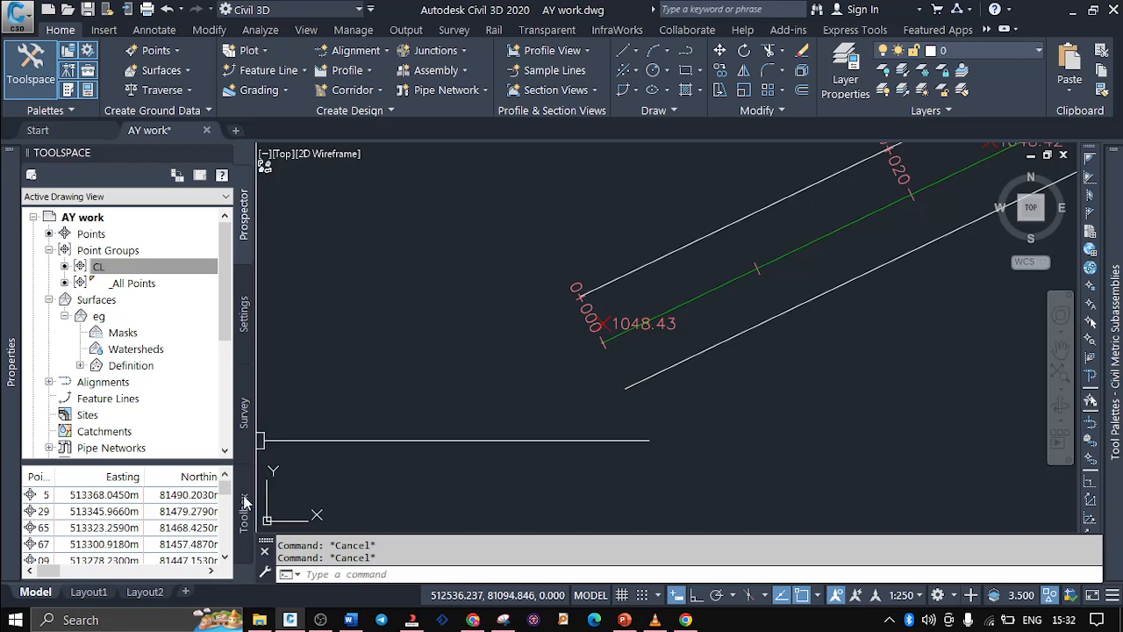
# Show the Toolbox's Reports Manager and expand its Alignment report category
pyautogui.click(75, 155)
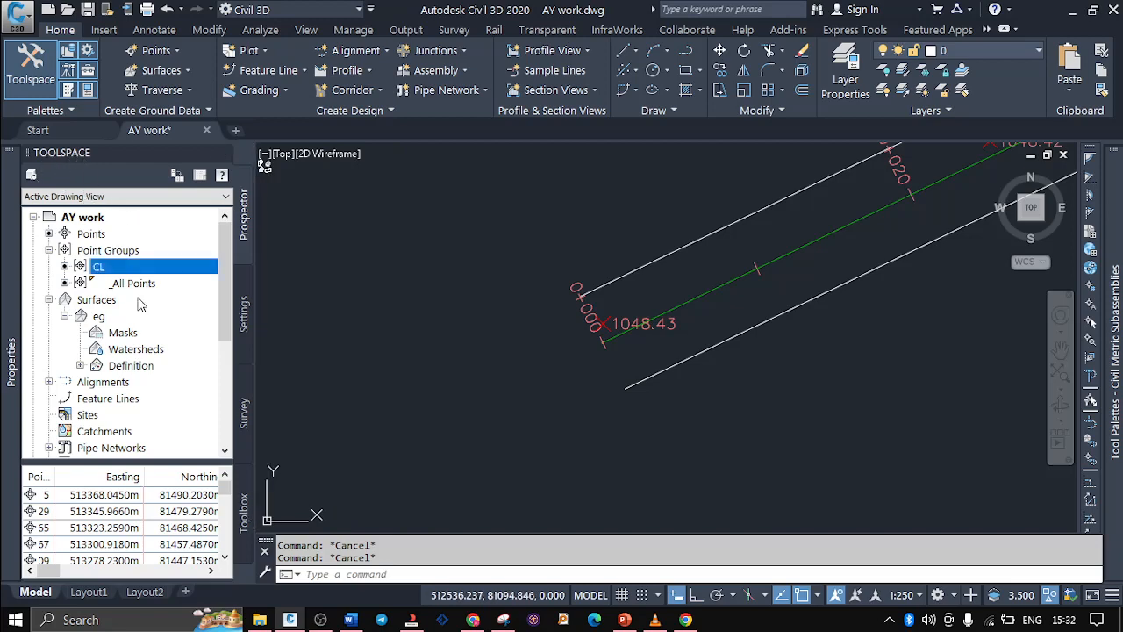
pyautogui.click(246, 512)
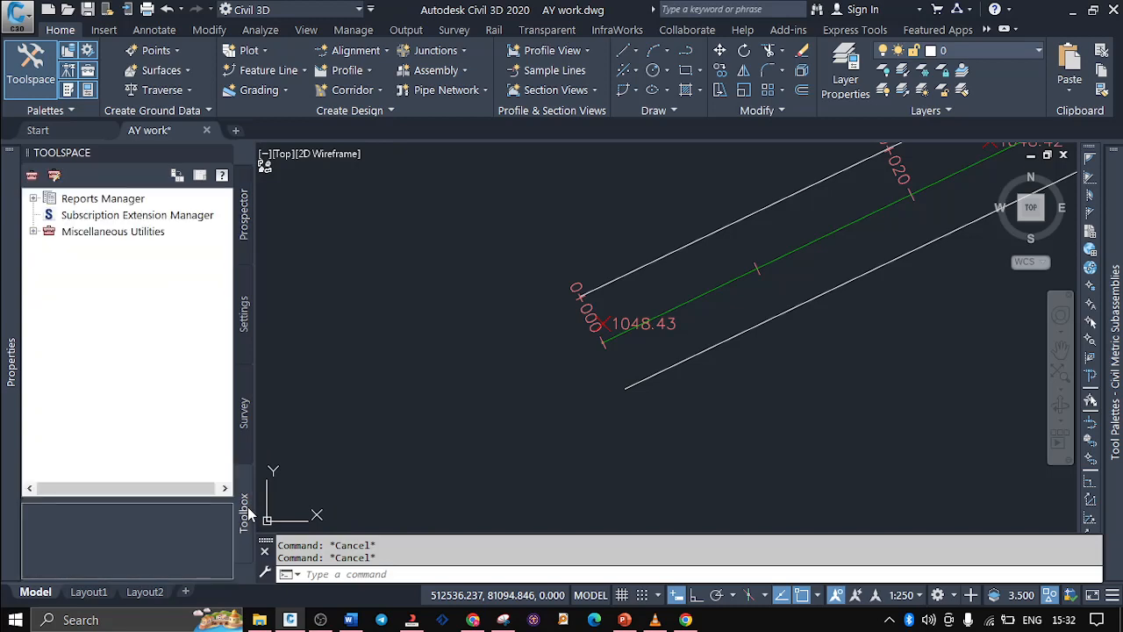
pyautogui.click(34, 199)
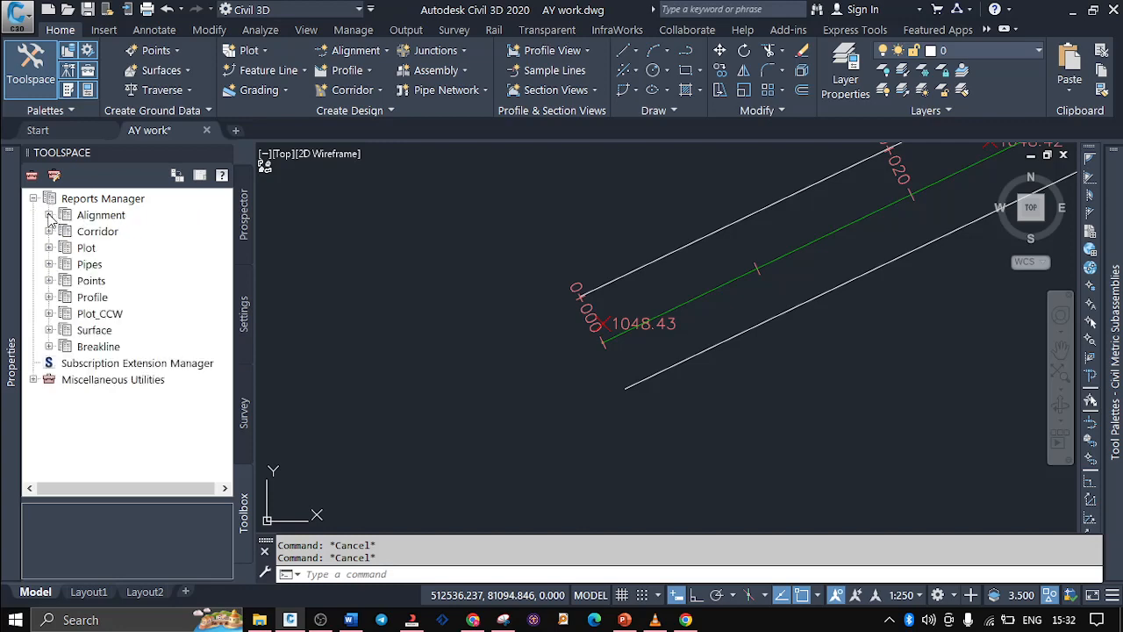
pyautogui.click(49, 215)
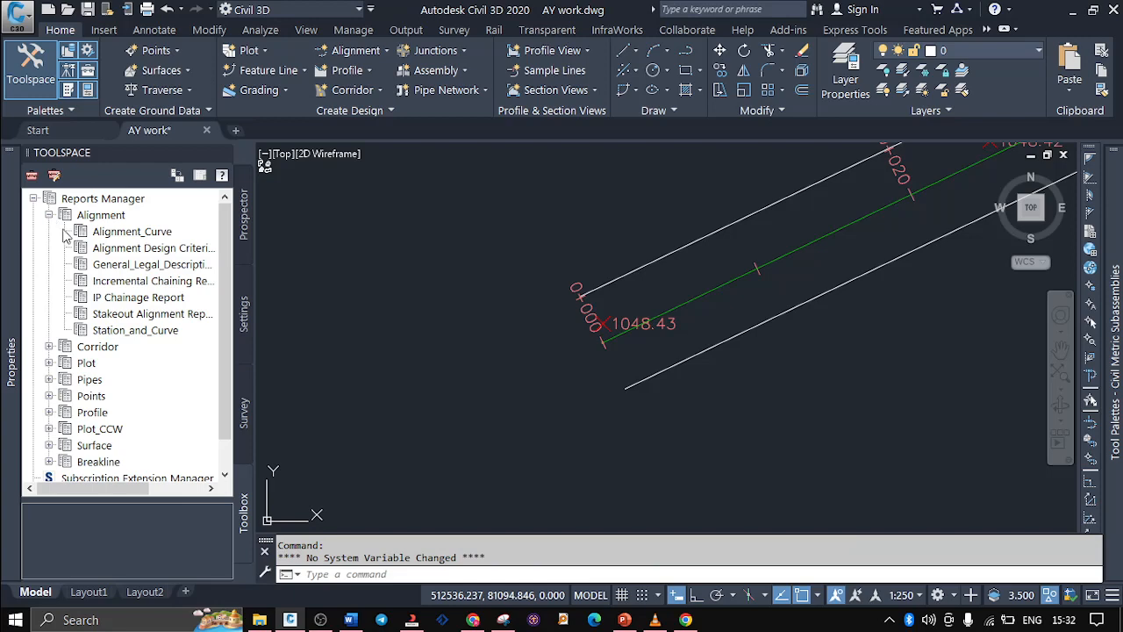
# Review the available alignment report types and execute the Incremental Chaining Report
pyautogui.click(125, 285)
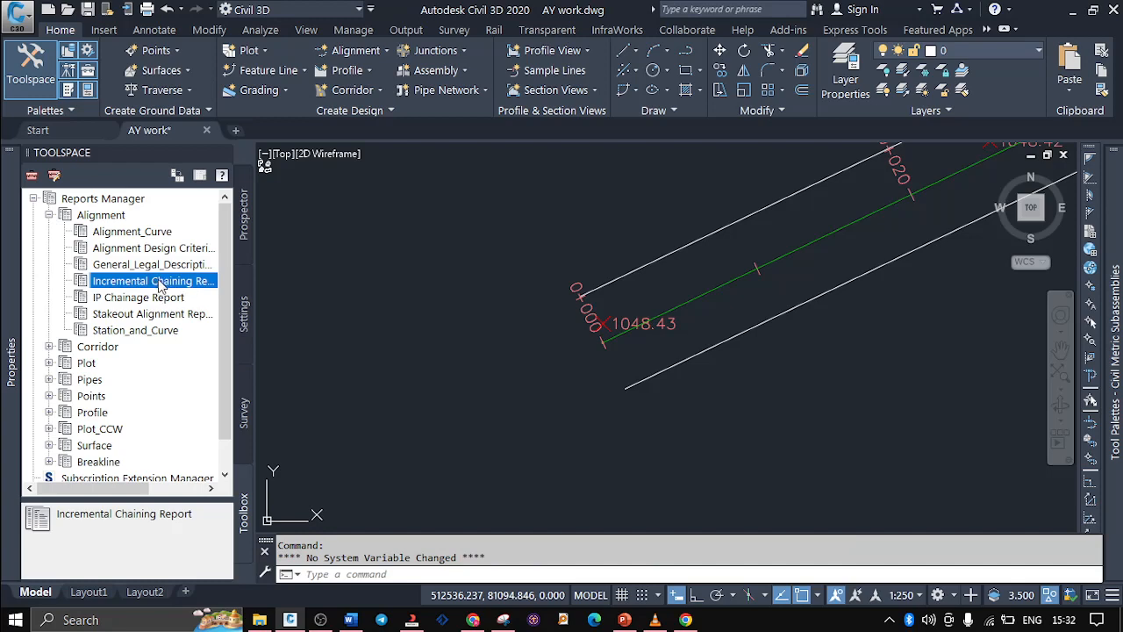
pyautogui.click(159, 235)
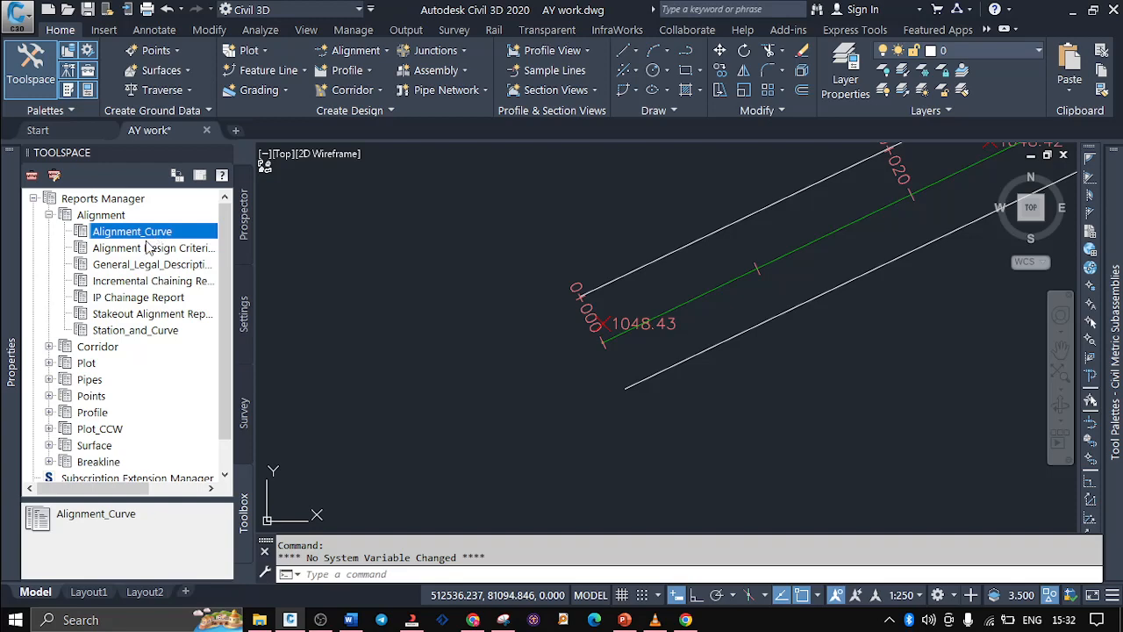
pyautogui.click(147, 250)
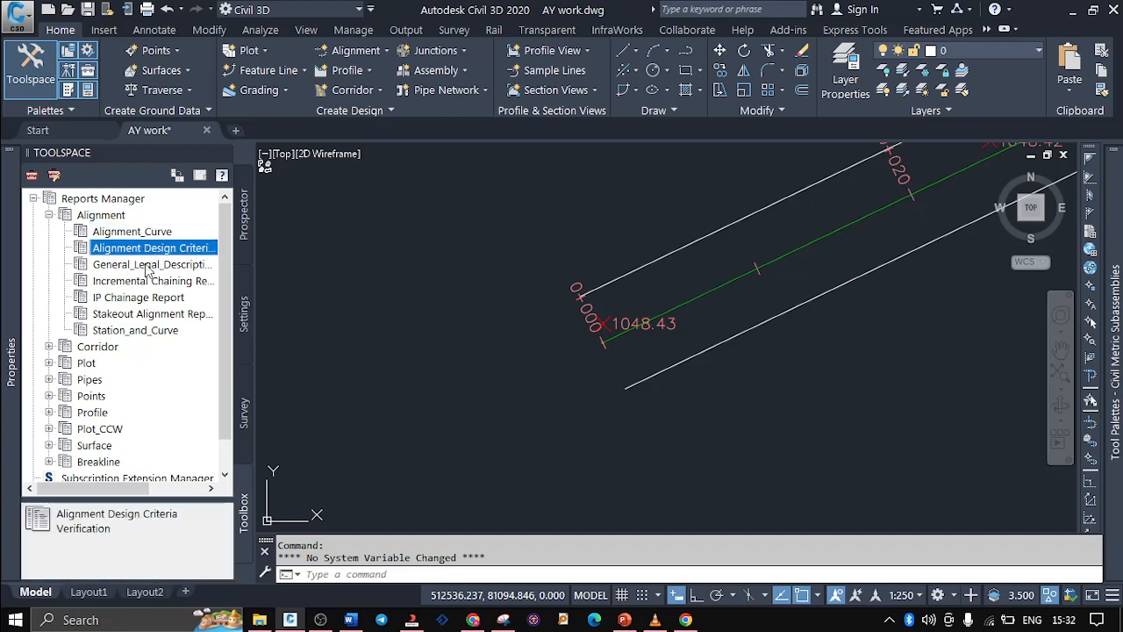
pyautogui.click(148, 266)
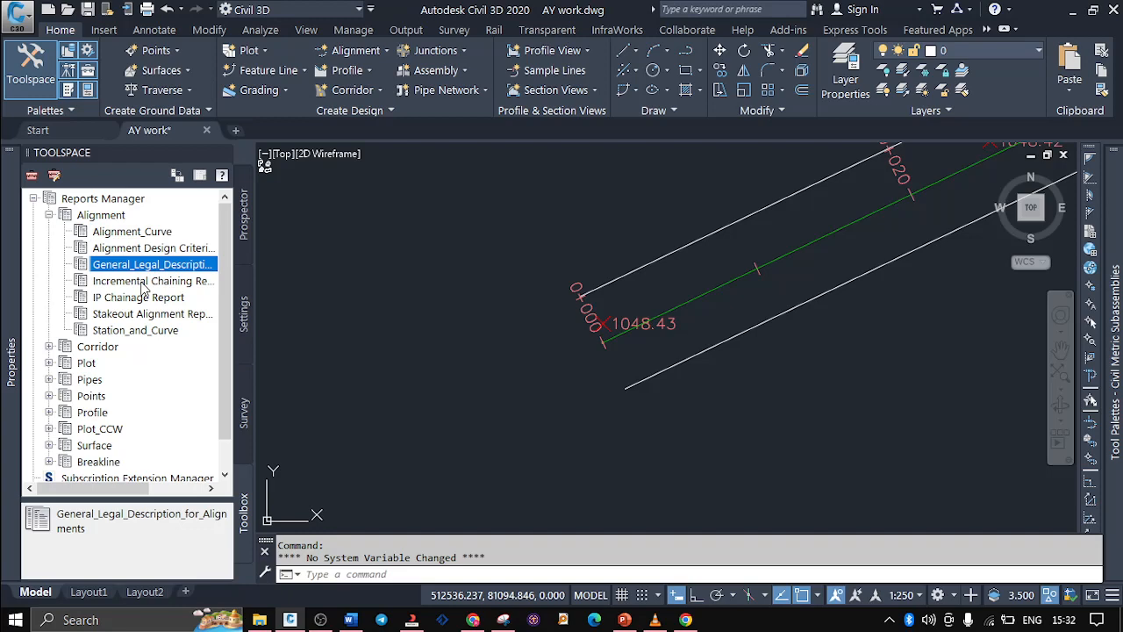
pyautogui.click(128, 299)
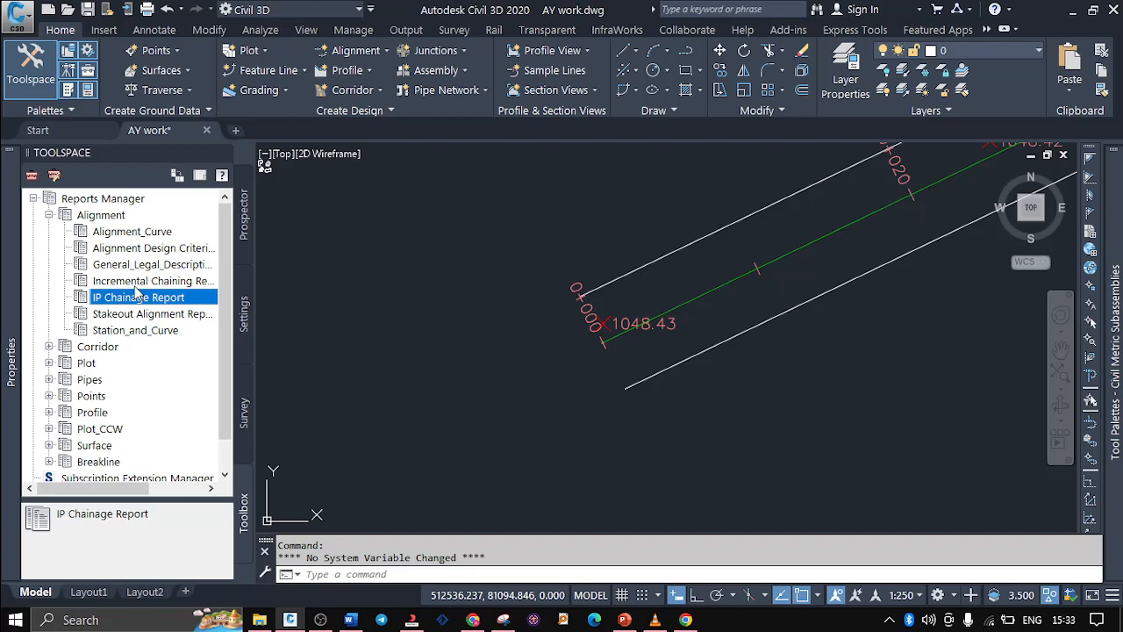
pyautogui.click(125, 282)
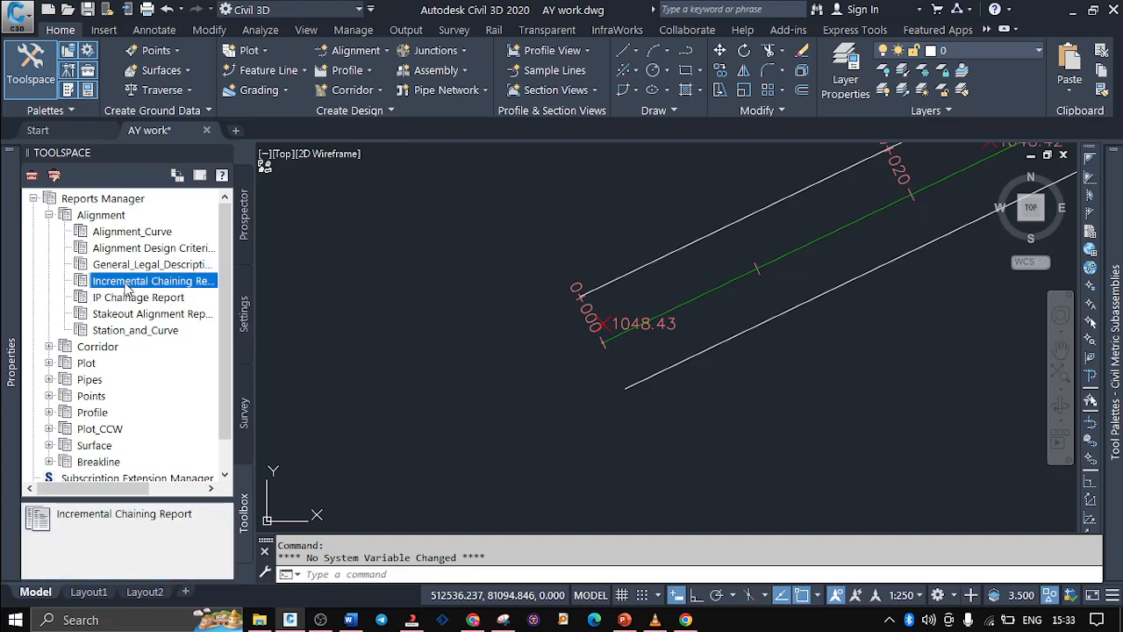
pyautogui.rightClick(128, 286)
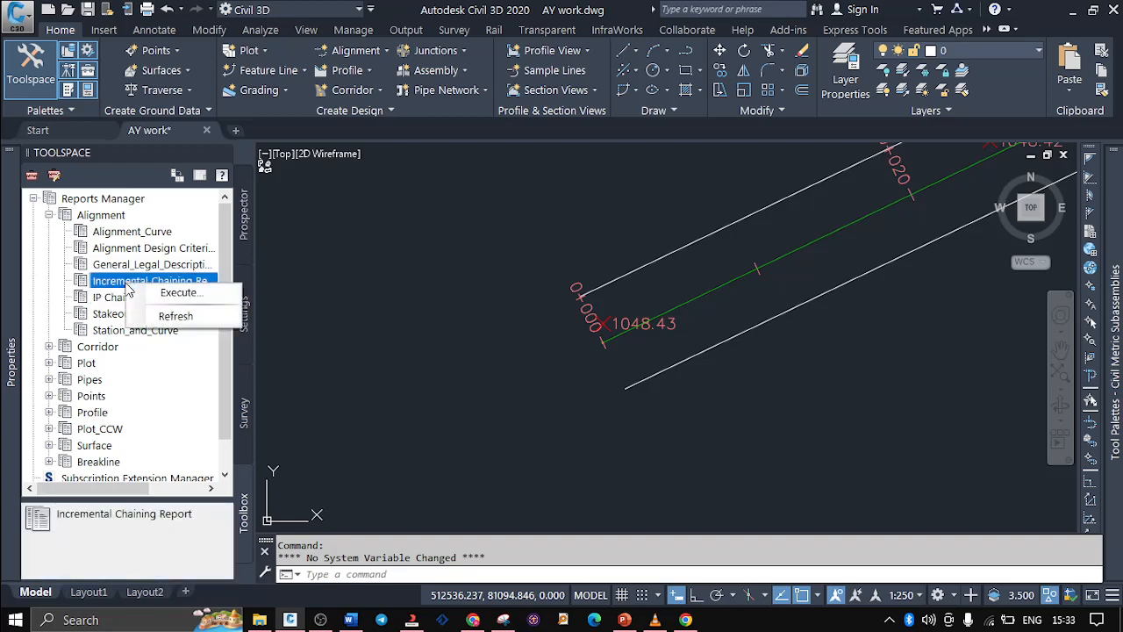
pyautogui.click(180, 294)
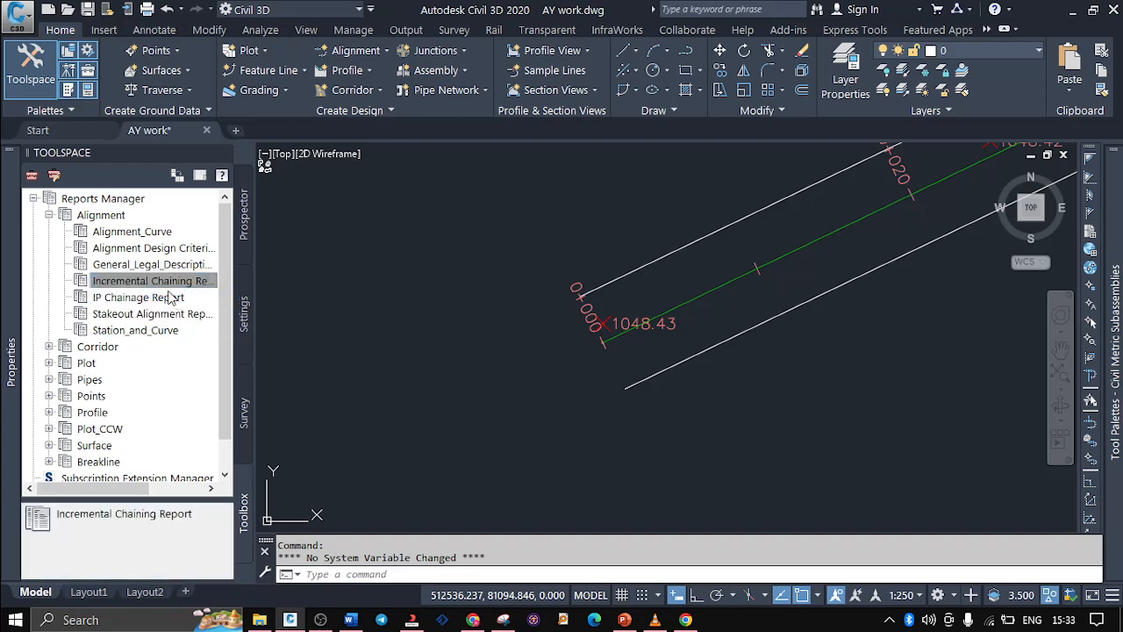
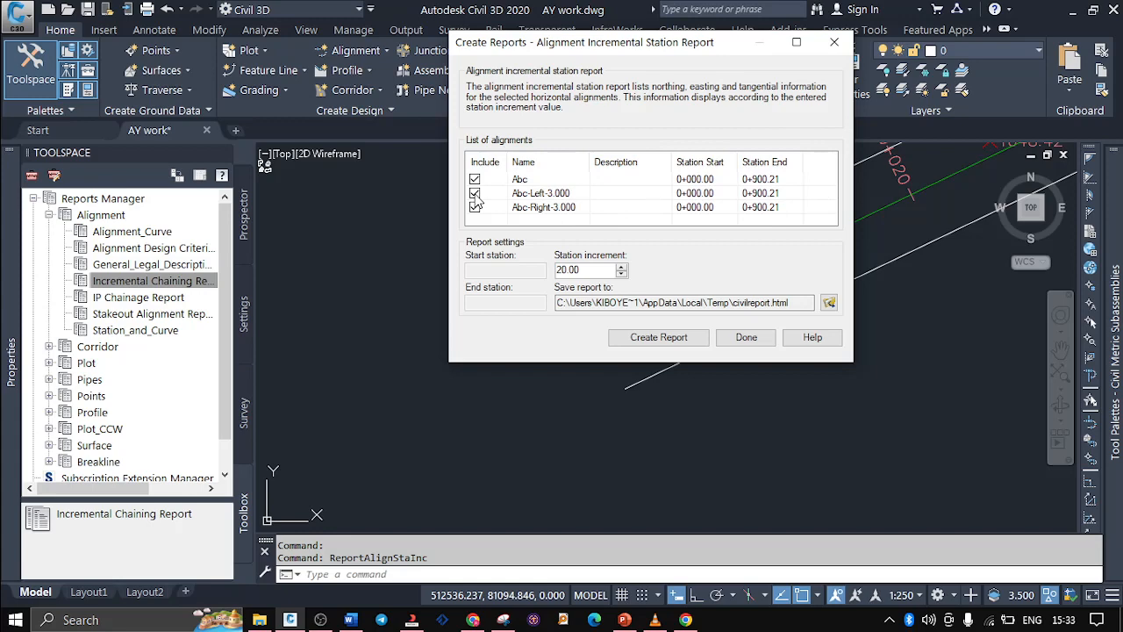
# Exclude Abc-Left-3.000 and Abc-Right-3.000, and create the incremental station report for alignment Abc at a 20.00 station increment
pyautogui.click(475, 194)
pyautogui.click(476, 207)
pyautogui.click(659, 338)
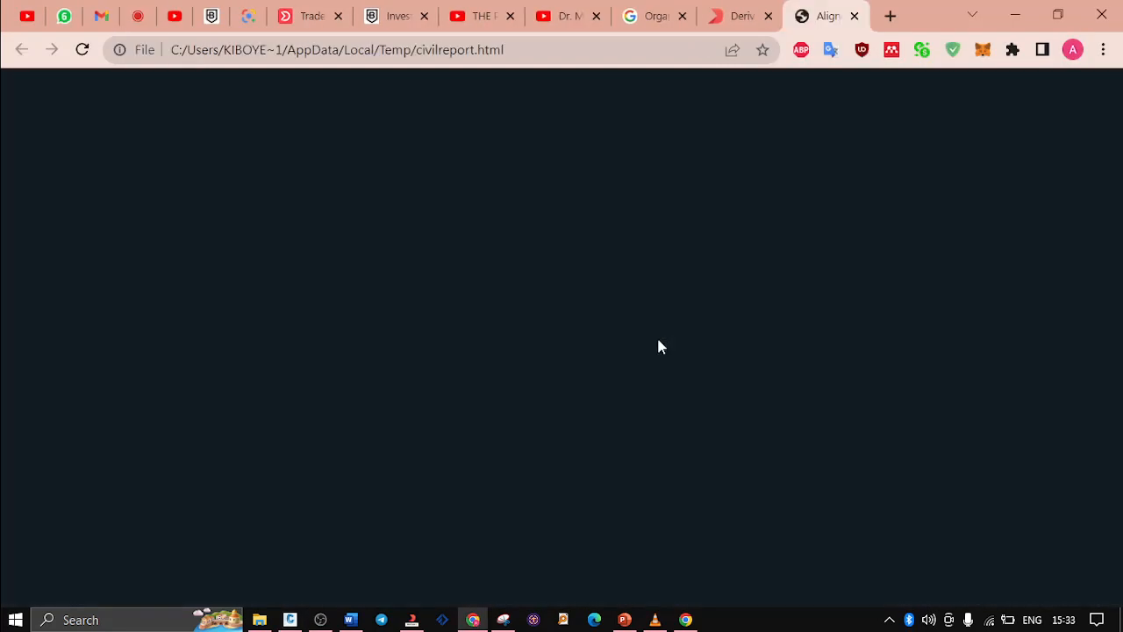
# Review the report's stations, northings, eastings and tangential directions from the first row to the end of alignment Abc
pyautogui.scroll(-1, 676, 344)
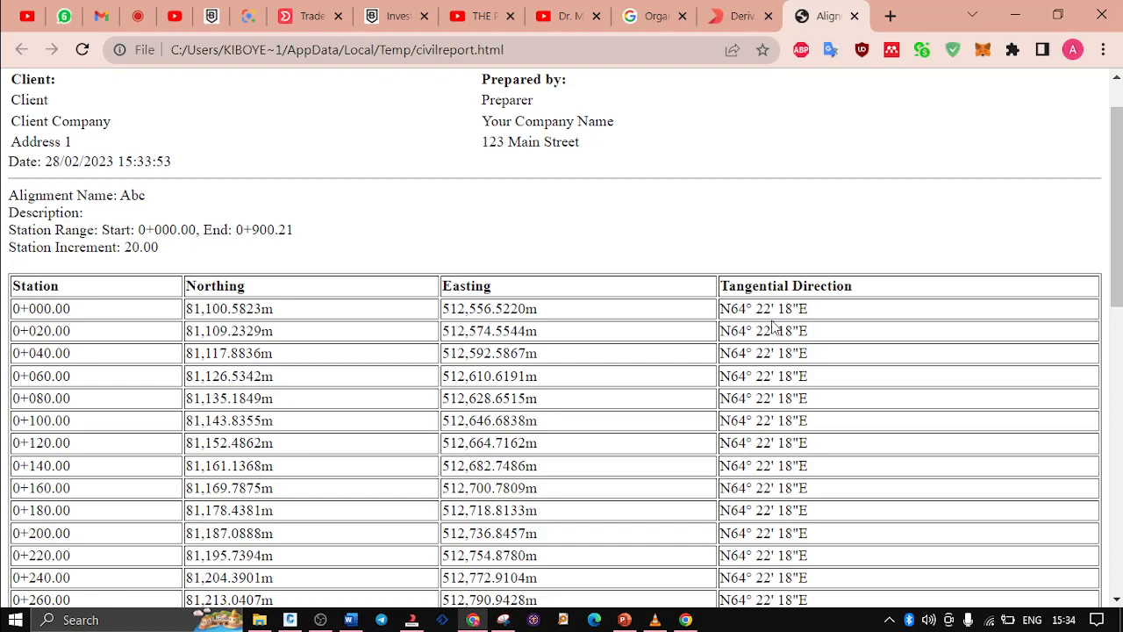
pyautogui.scroll(-4, 377, 497)
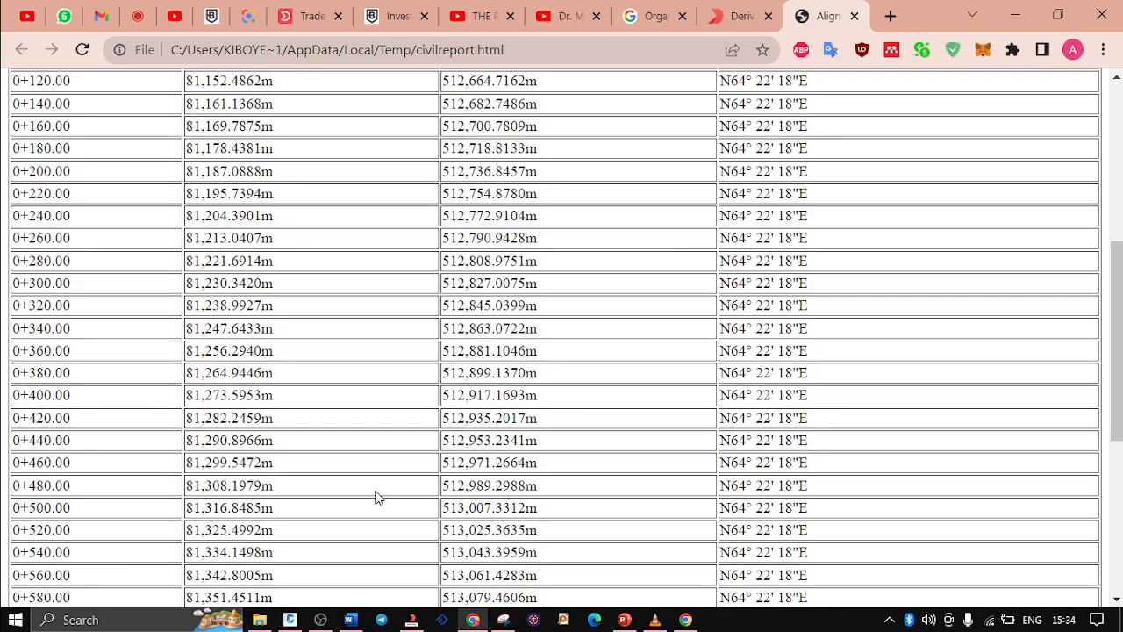
pyautogui.scroll(-5, 377, 497)
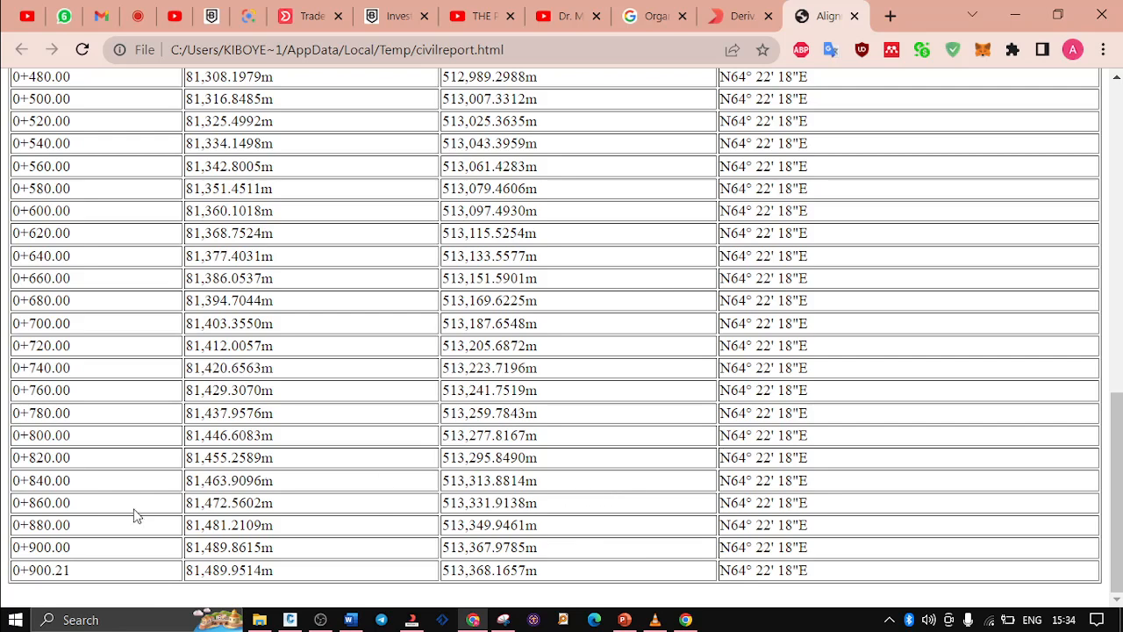
pyautogui.scroll(5, 223, 518)
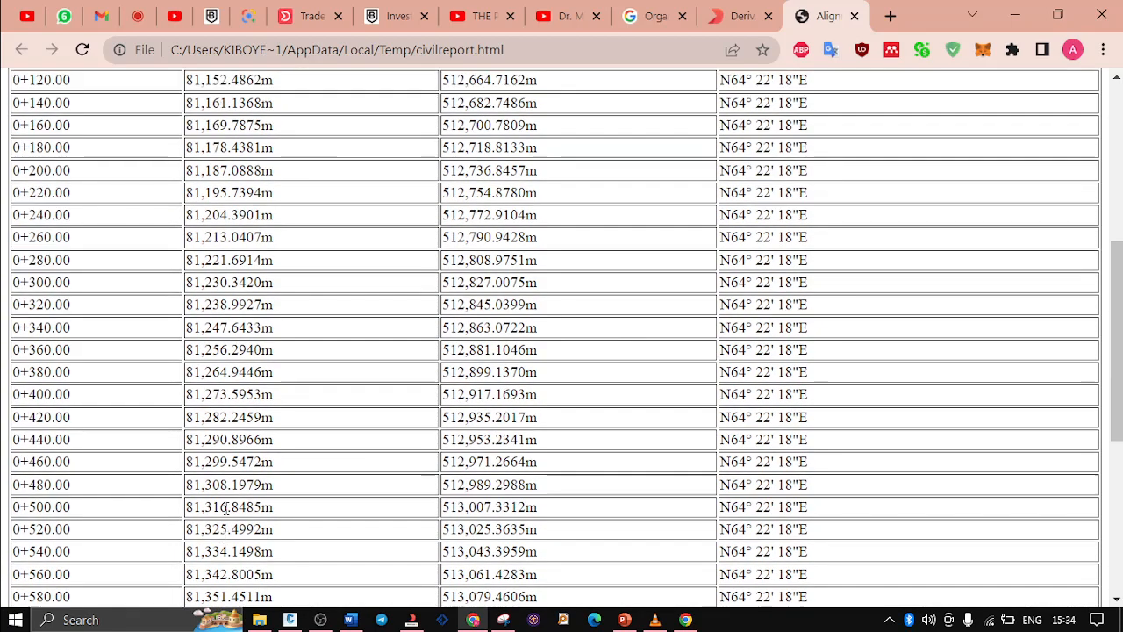
pyautogui.scroll(4, 226, 509)
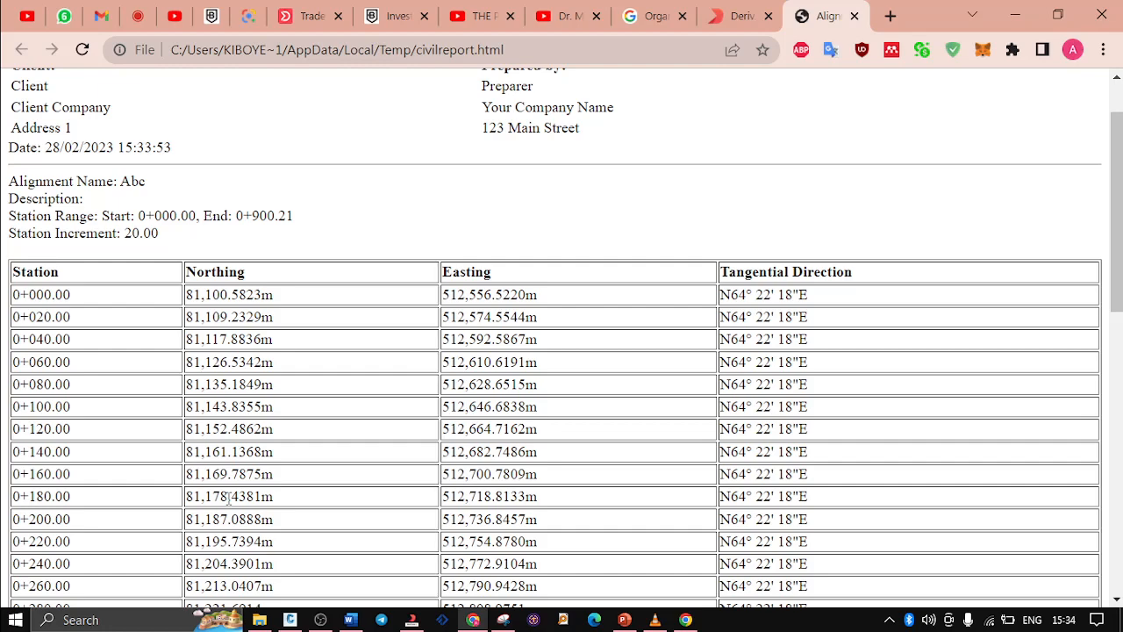
pyautogui.scroll(1, 228, 497)
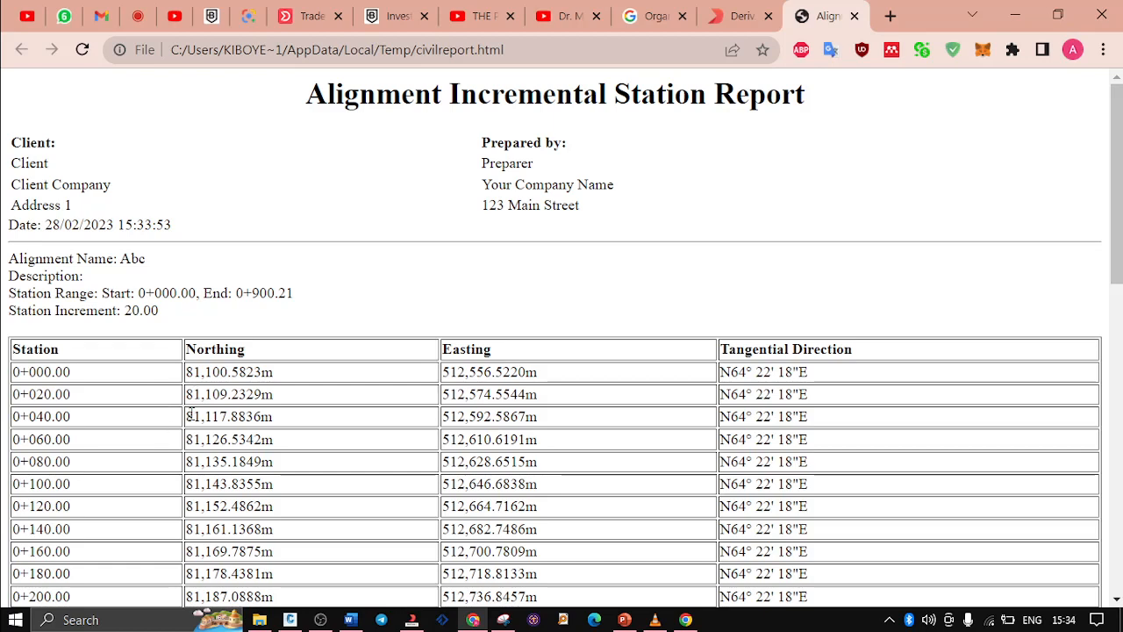
pyautogui.hotkey('ctrl', 'a')
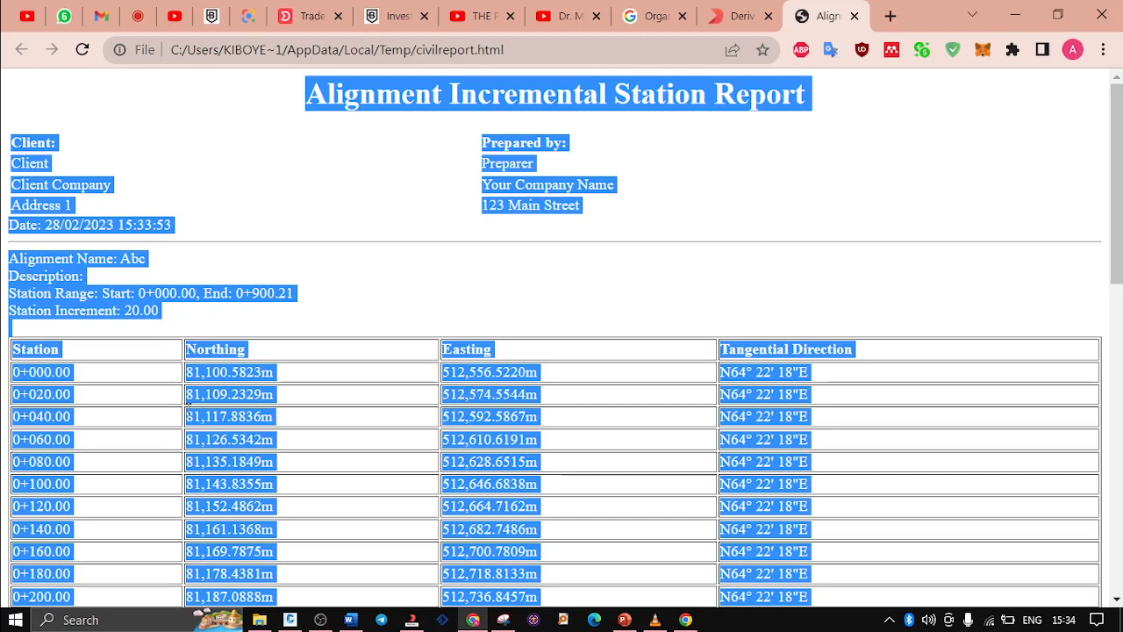
pyautogui.click(14, 621)
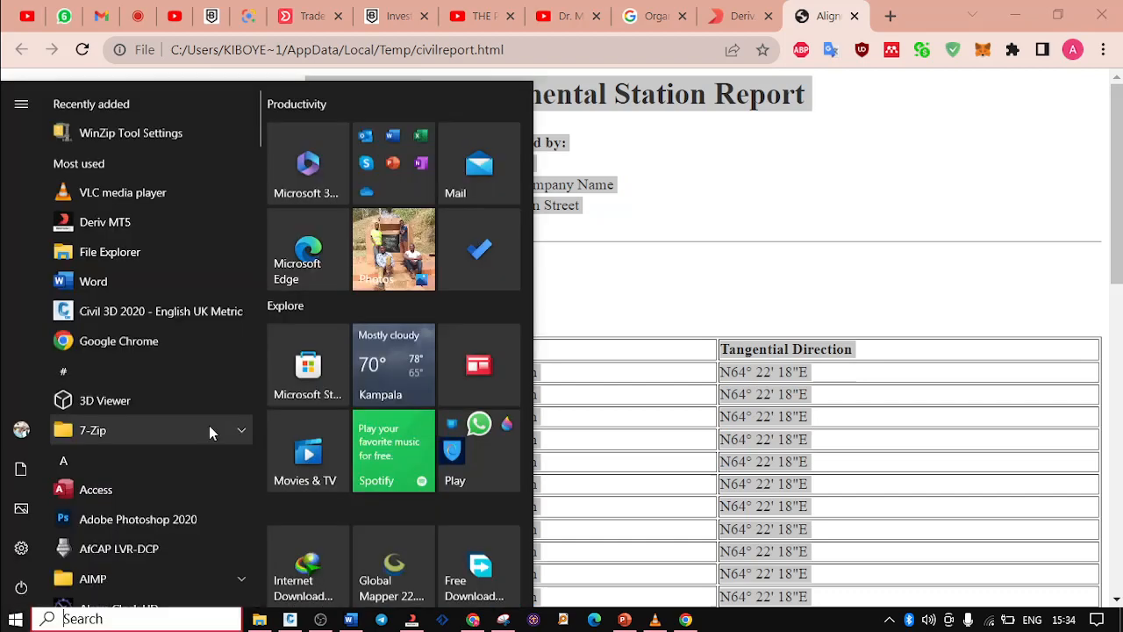
pyautogui.scroll(-2, 325, 431)
pyautogui.scroll(2, 326, 431)
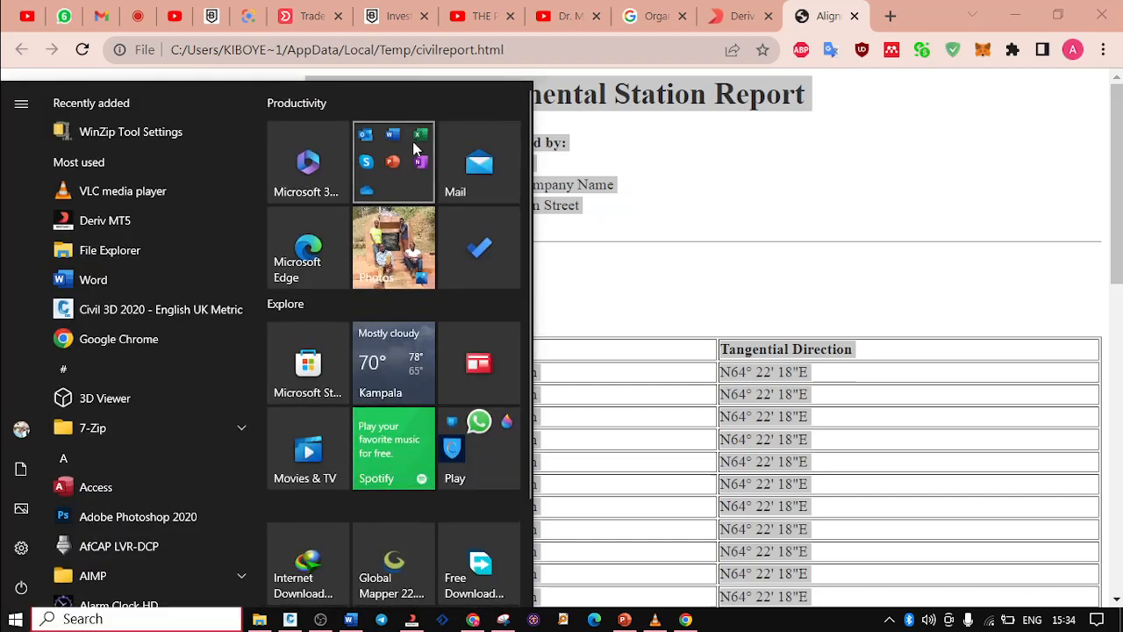
pyautogui.click(393, 165)
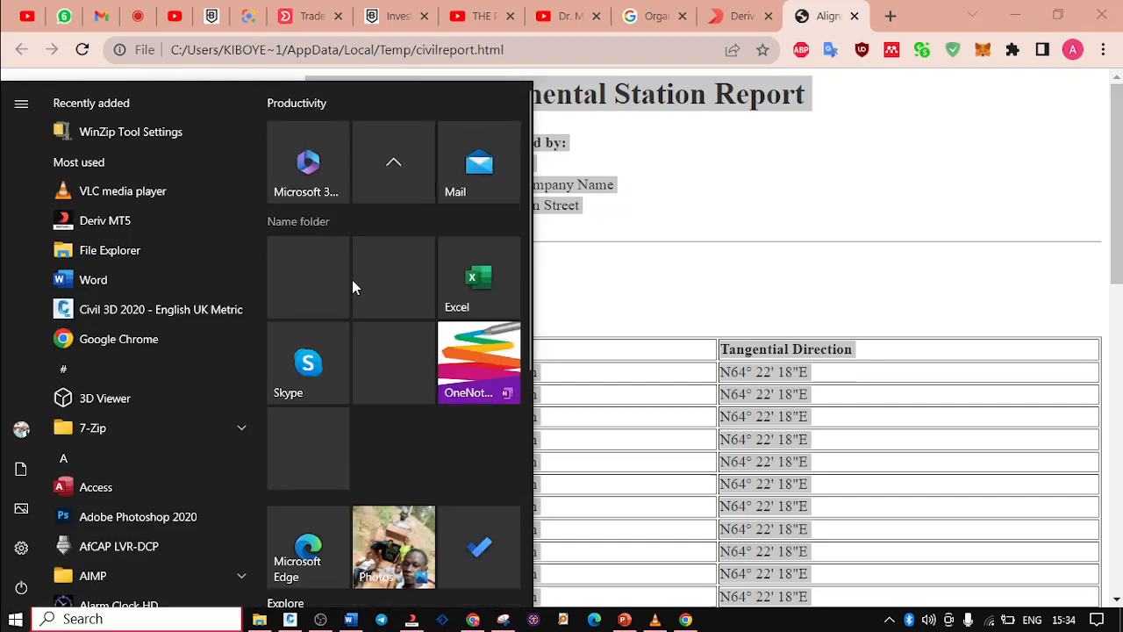
pyautogui.click(474, 166)
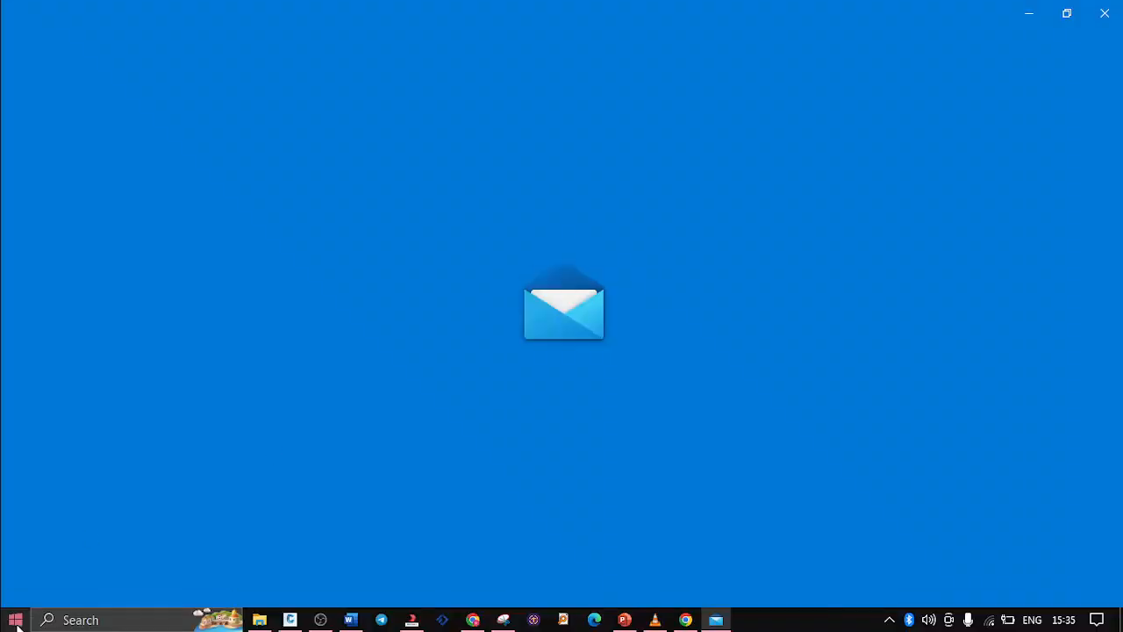
pyautogui.press('super')
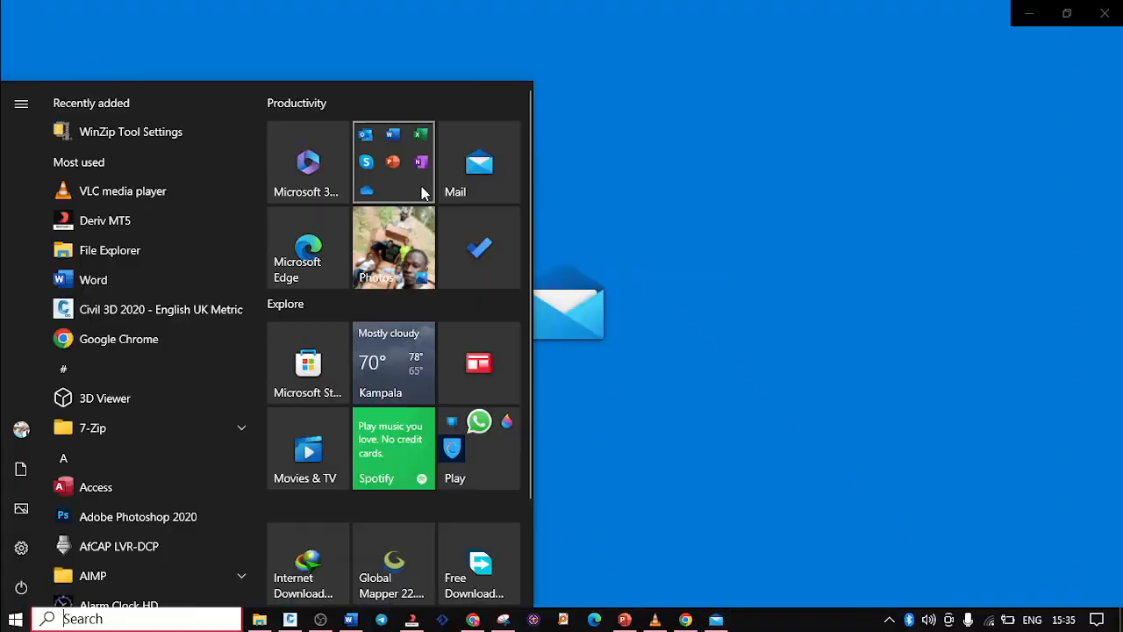
pyautogui.click(399, 179)
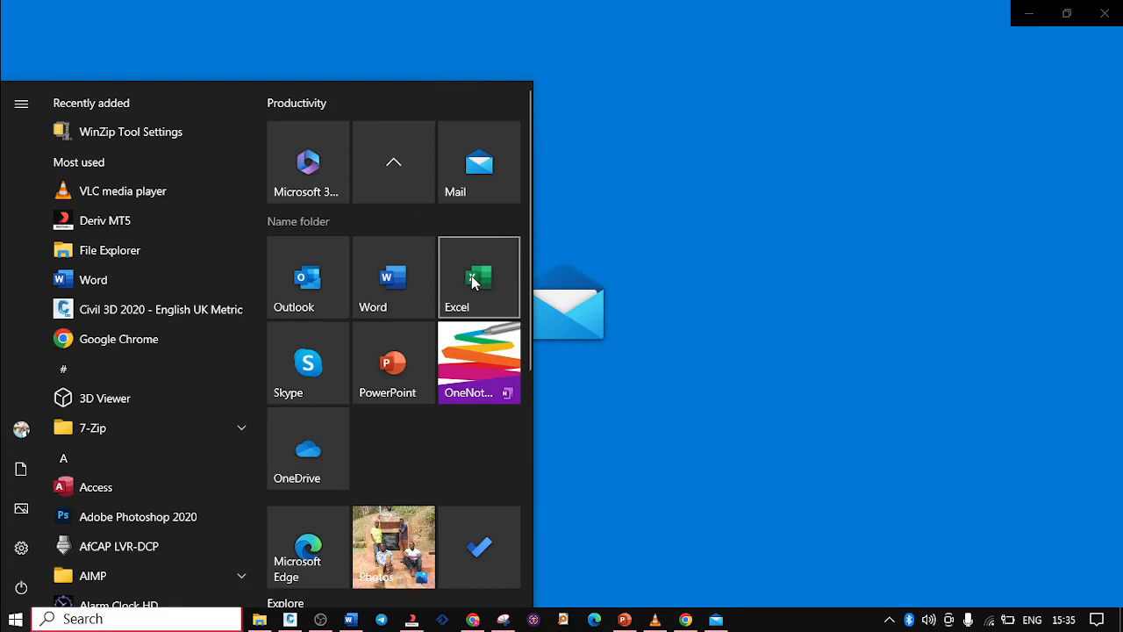
pyautogui.click(1104, 14)
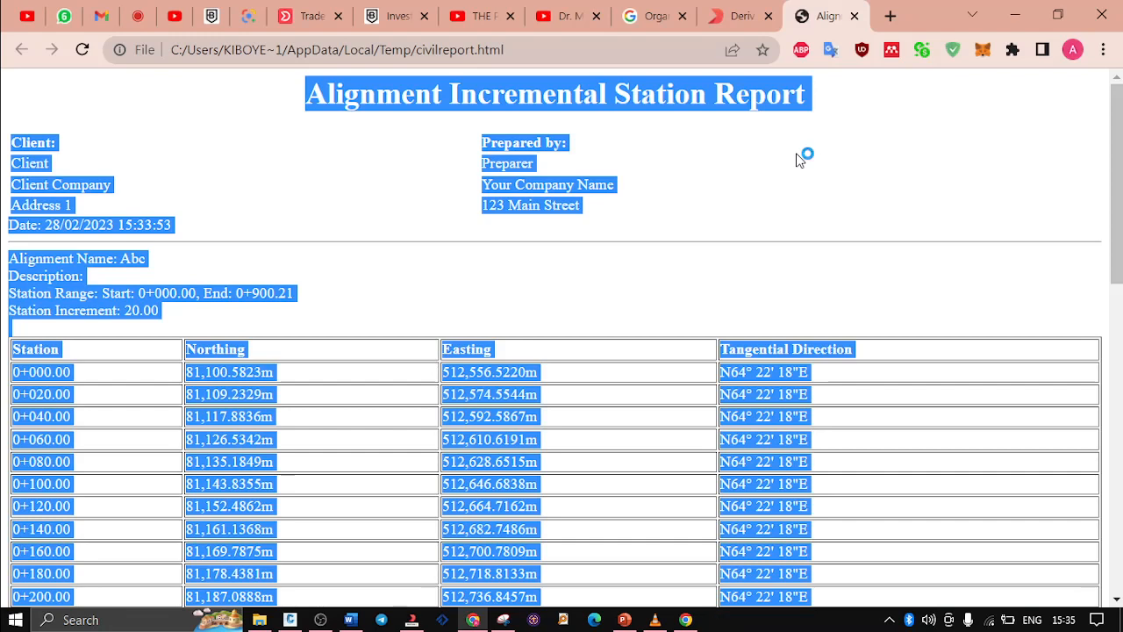
pyautogui.click(790, 159)
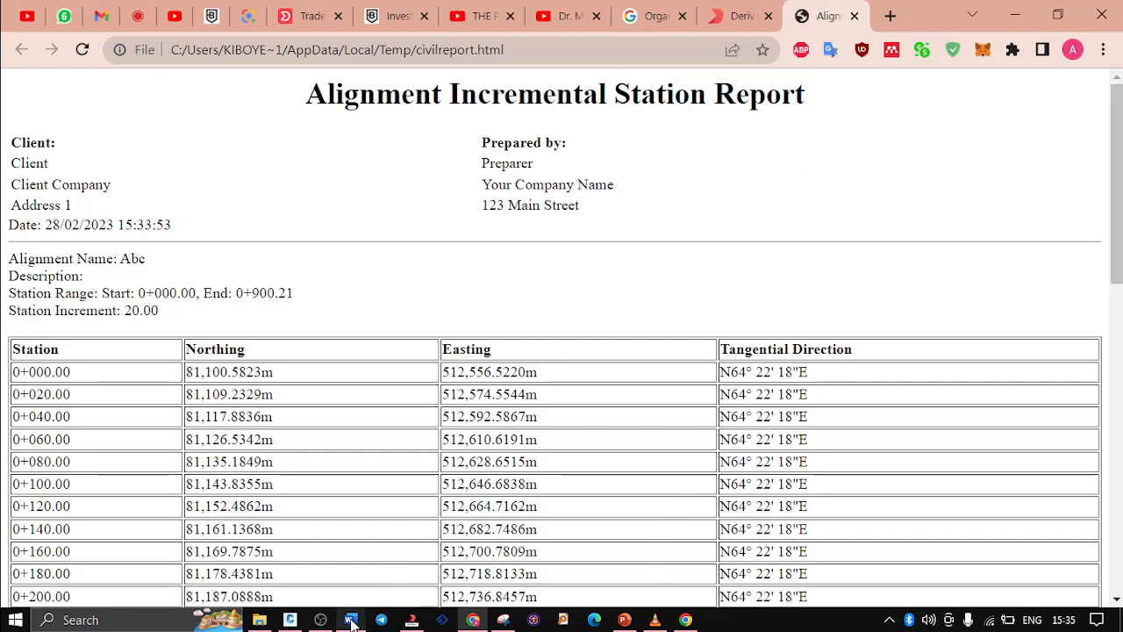
# Close the Create Reports dialog in Civil 3D, return to the station report in Chrome and hide the screen-sharing notice
pyautogui.click(290, 619)
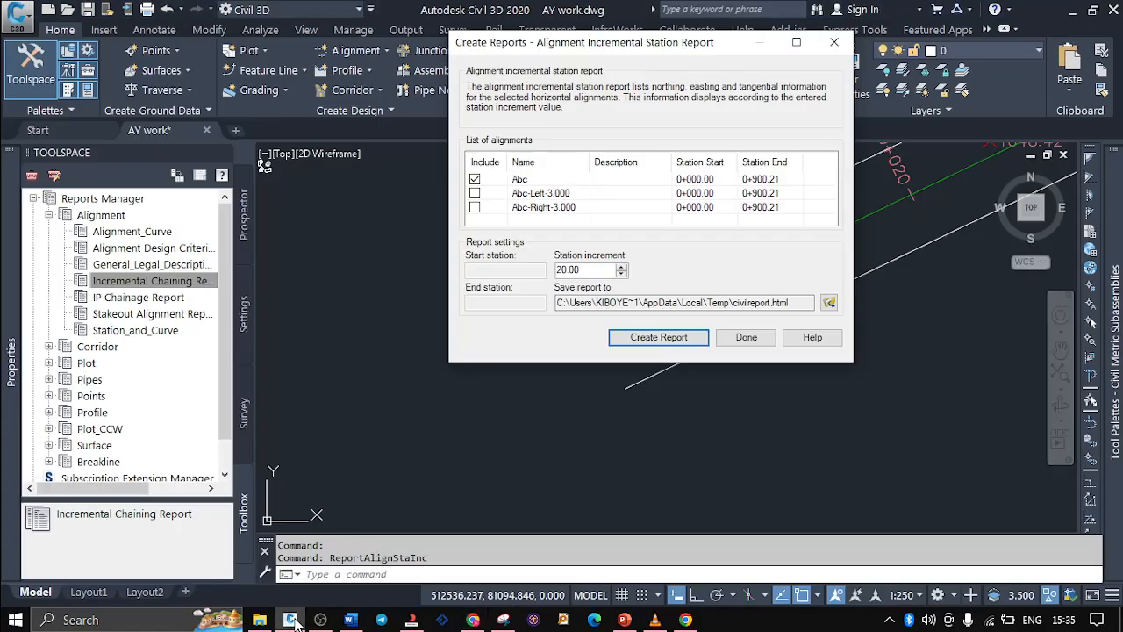
pyautogui.click(746, 338)
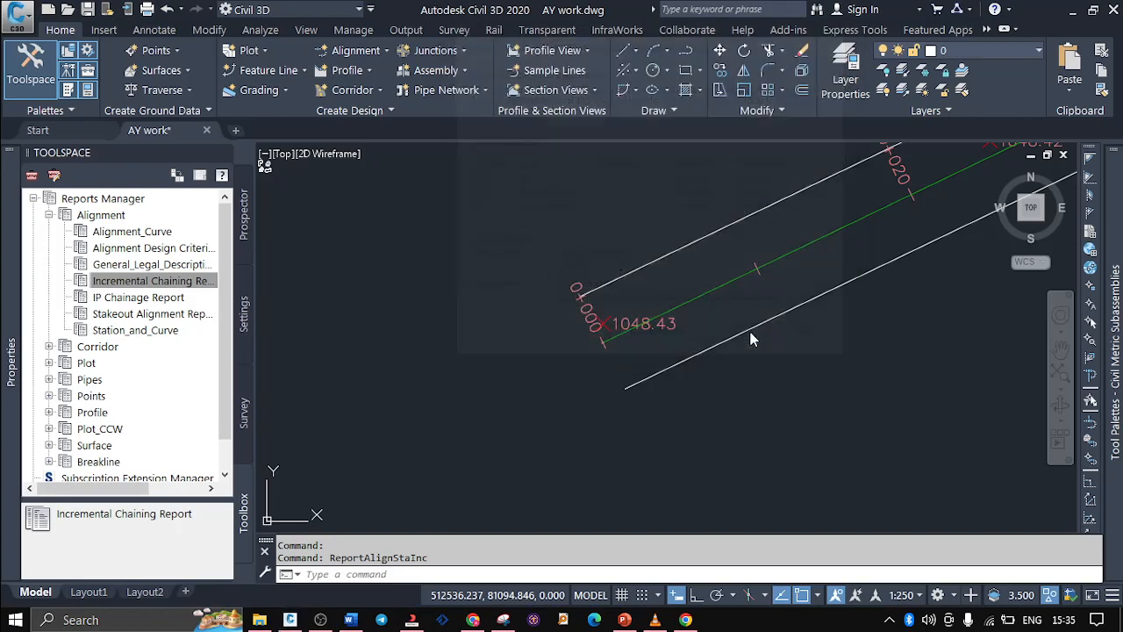
pyautogui.click(686, 620)
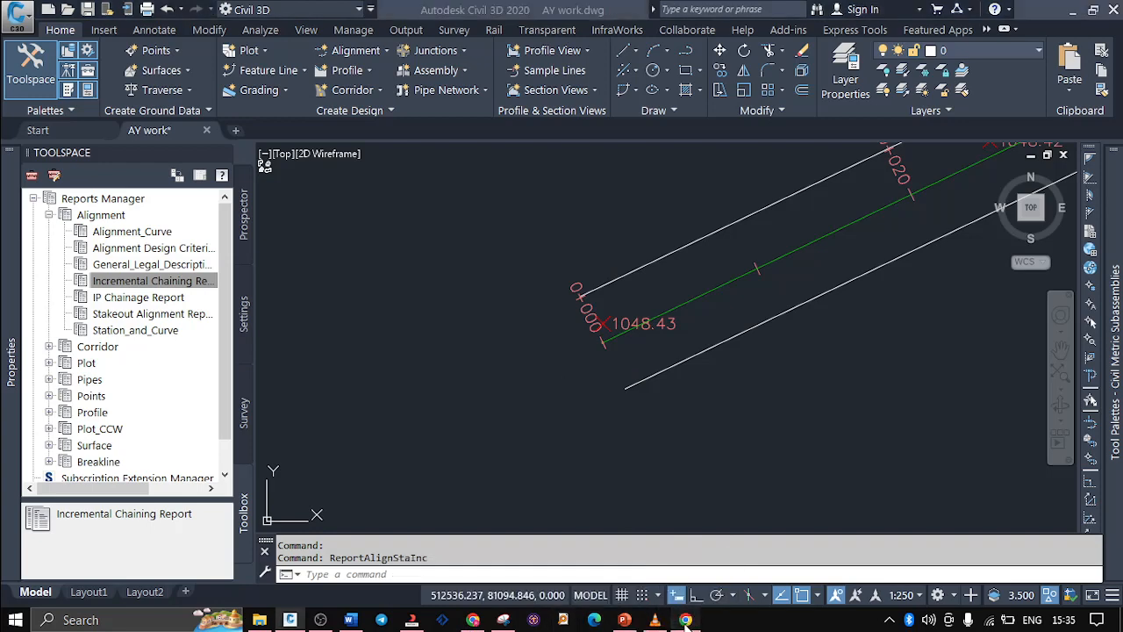
pyautogui.click(687, 619)
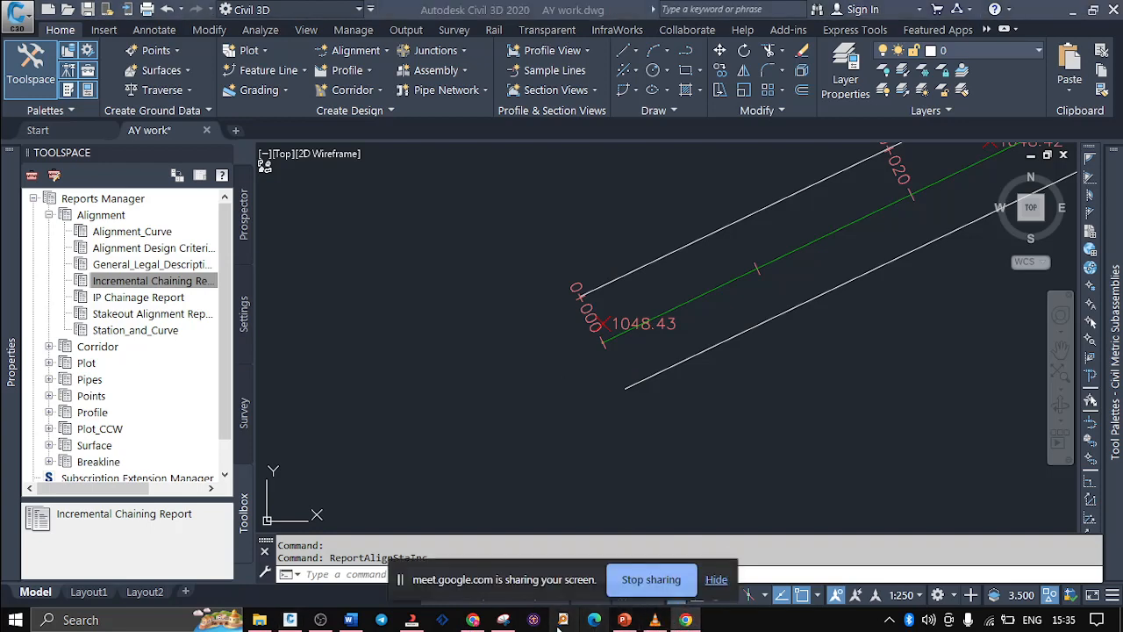
pyautogui.click(473, 620)
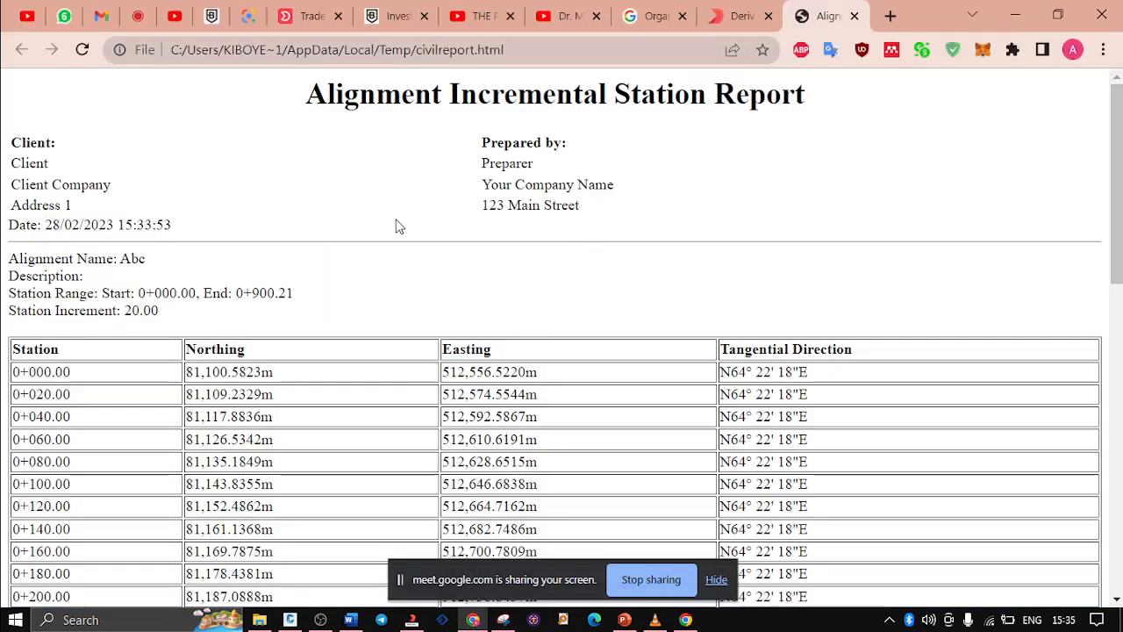
pyautogui.click(716, 579)
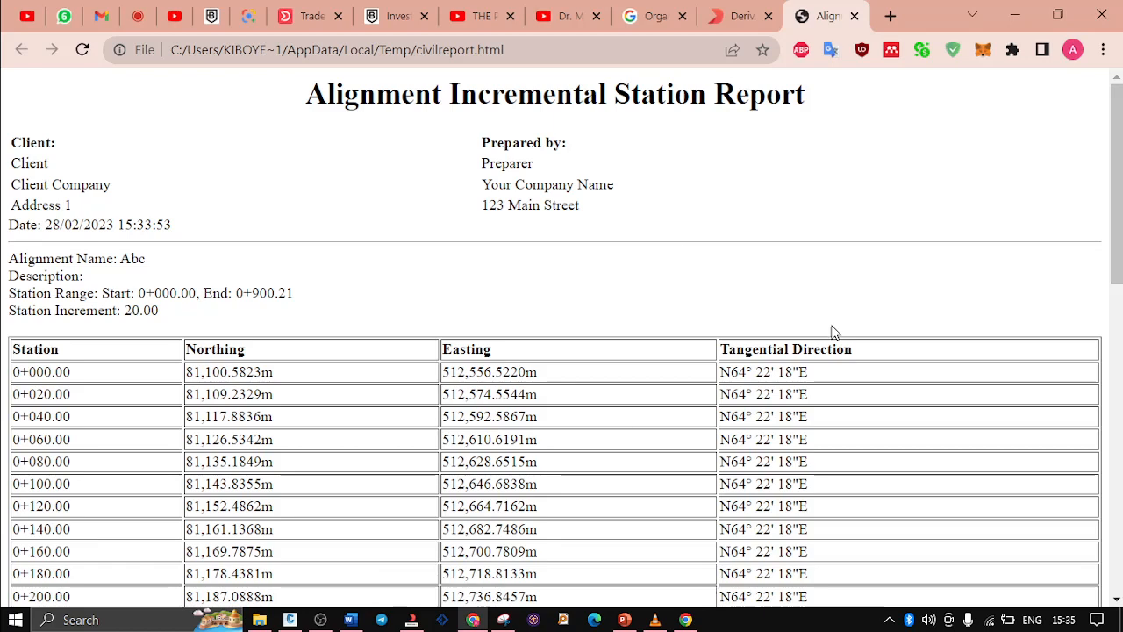
# Launch Excel alongside the station report
pyautogui.click(18, 620)
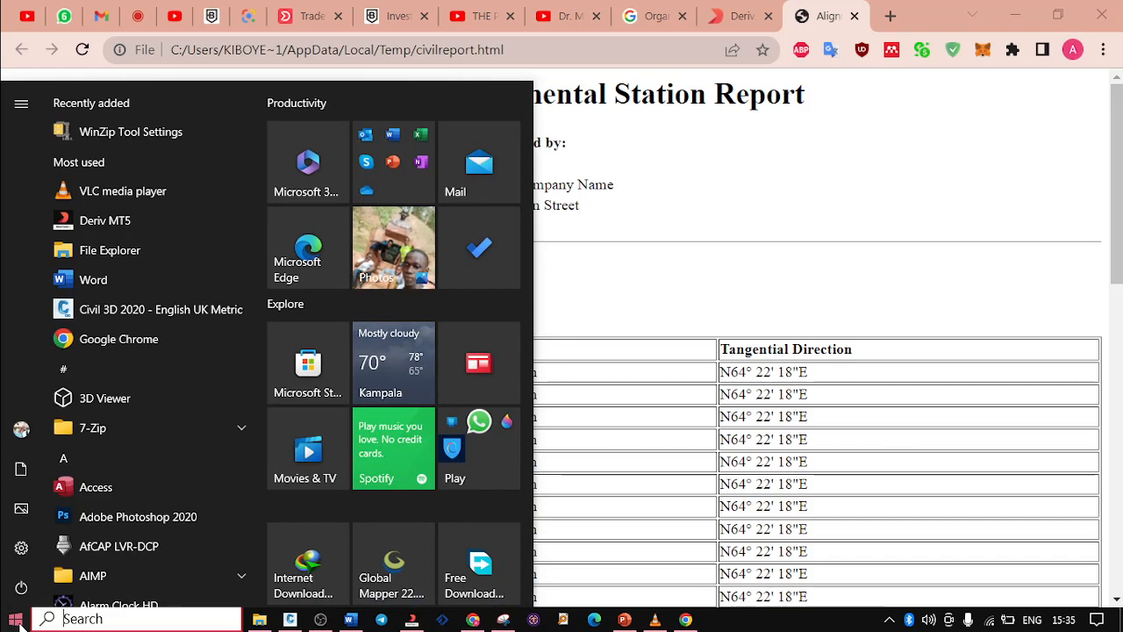
pyautogui.click(388, 144)
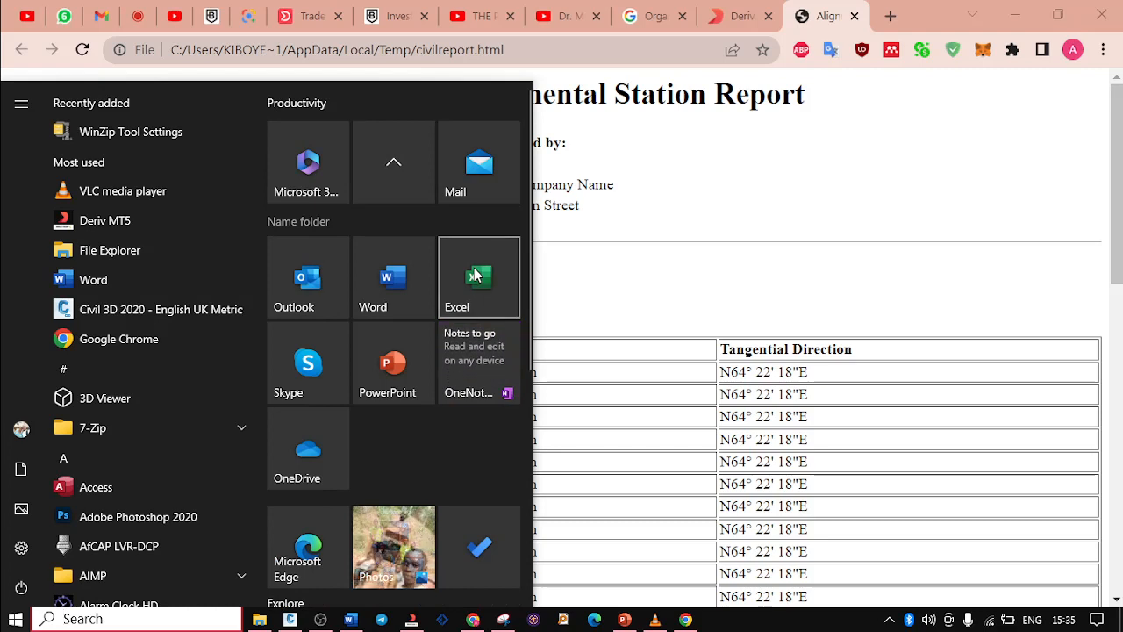
pyautogui.click(474, 275)
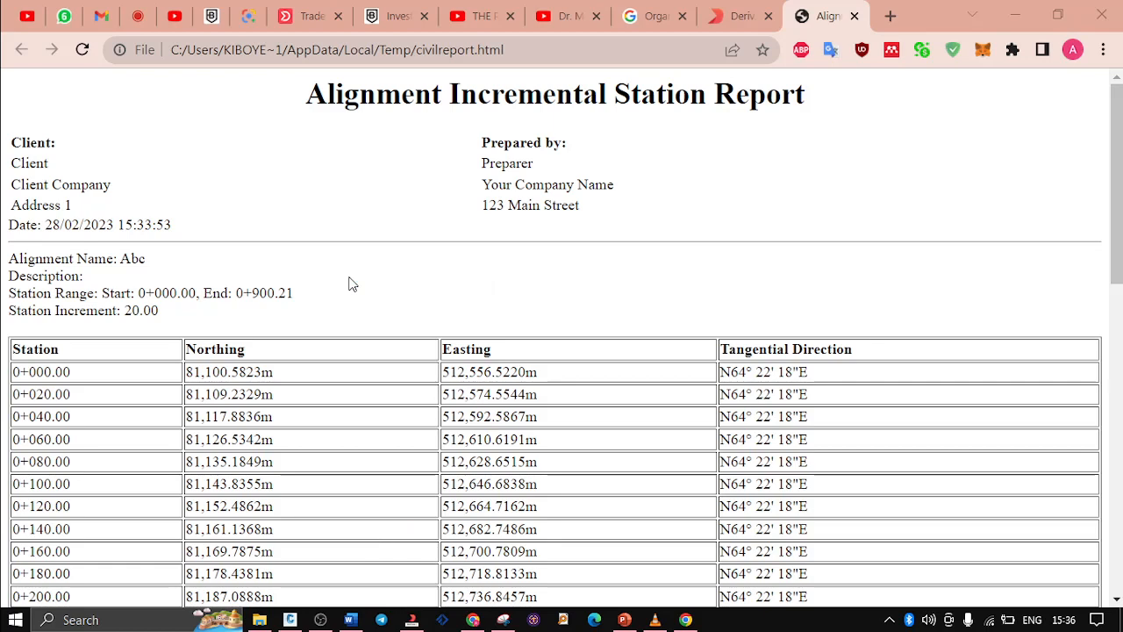
# Minimize the open Chrome, Civil 3D, PowerPoint, trading, Snipping Tool and video player windows to reach the desktop
pyautogui.click(1025, 18)
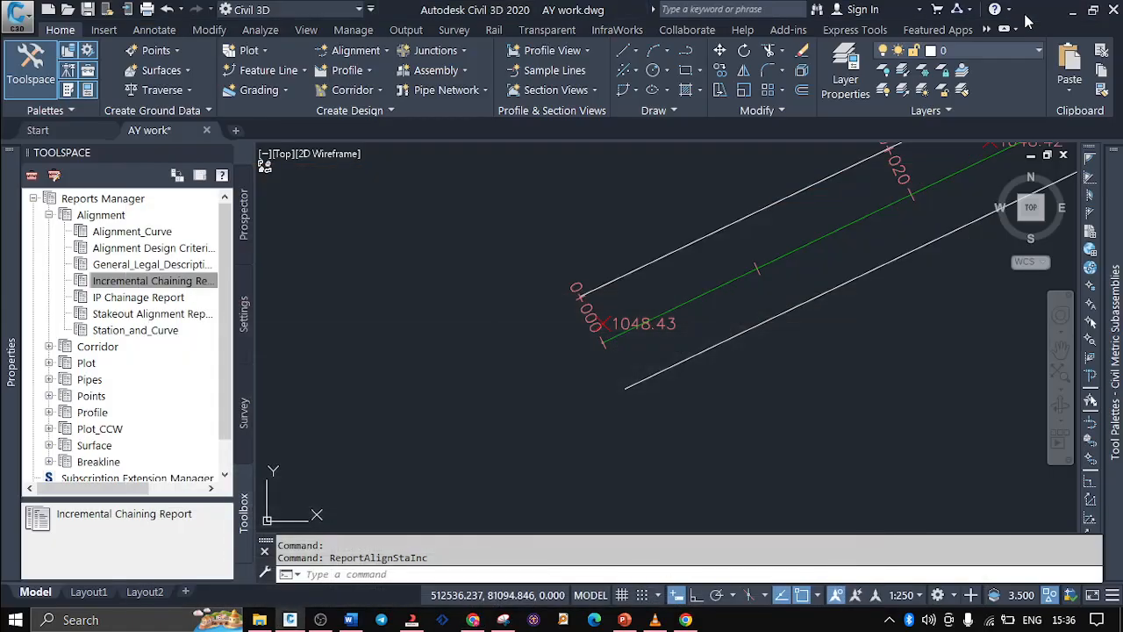
pyautogui.click(1072, 21)
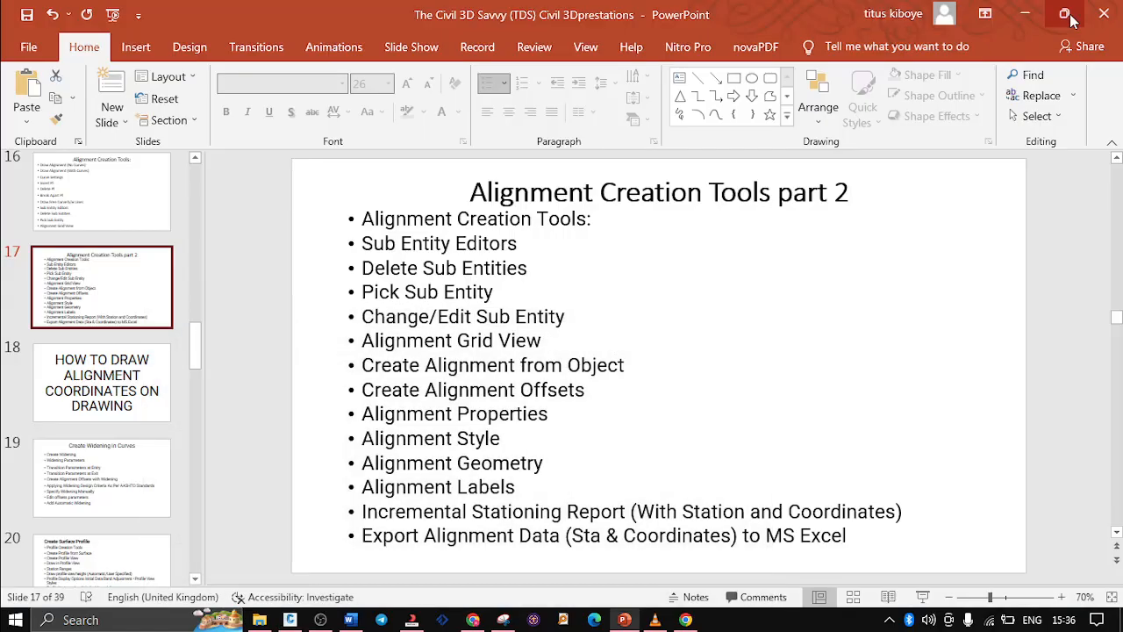
pyautogui.click(1028, 15)
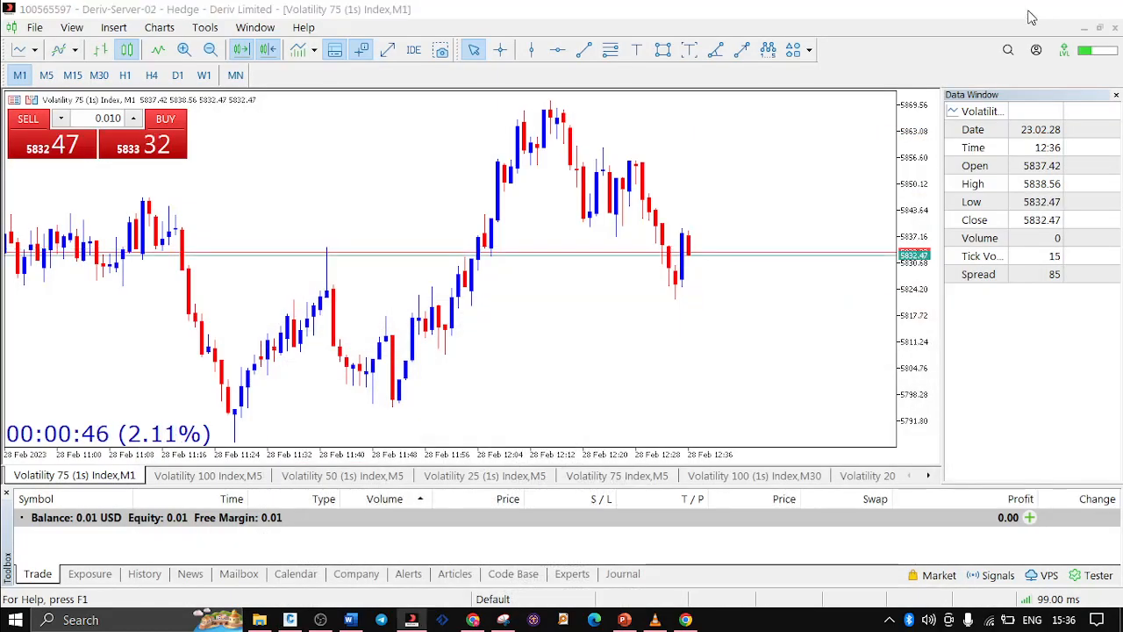
pyautogui.click(1028, 16)
pyautogui.click(593, 14)
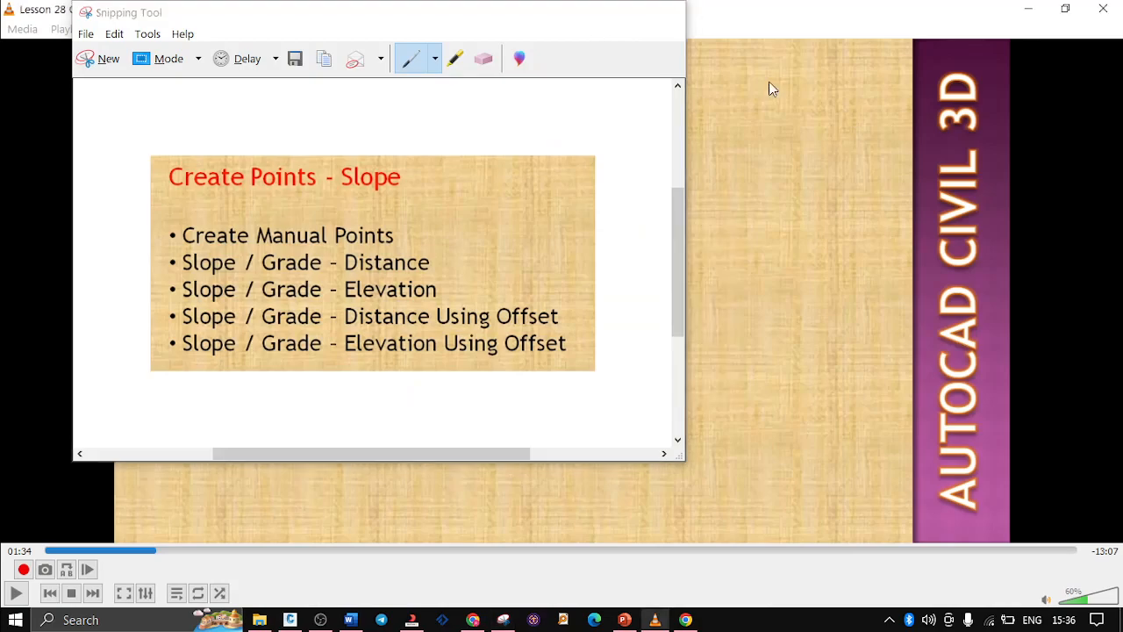
pyautogui.click(1034, 12)
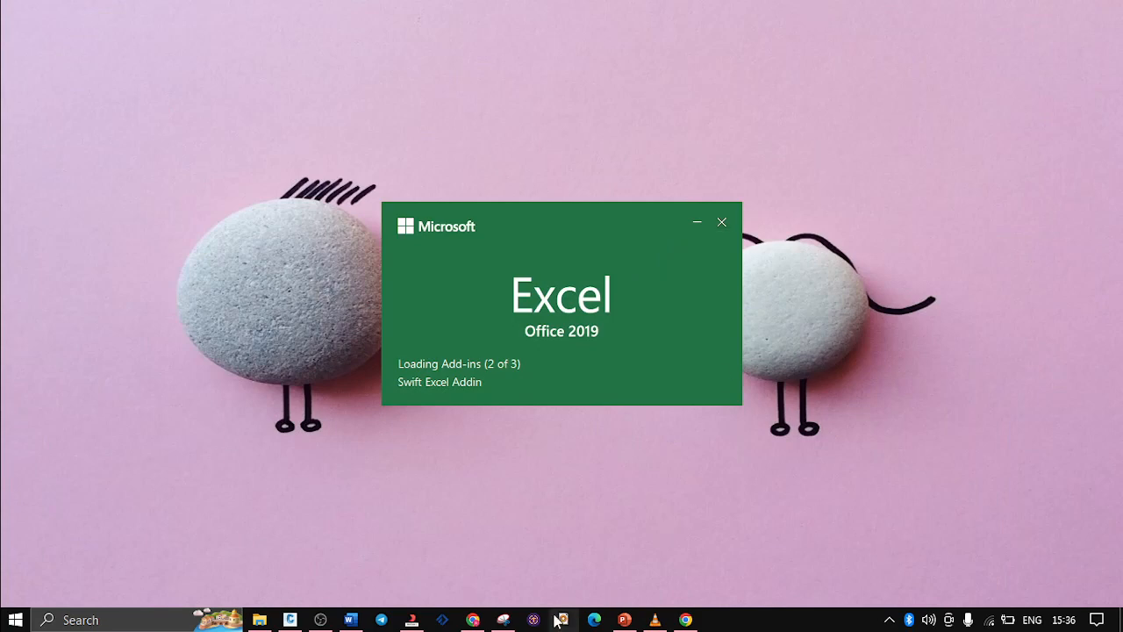
# Check the Civil 3D drawing and PowerPoint's Alignment Creation Tools part 2 slide, and return to the desktop
pyautogui.click(289, 620)
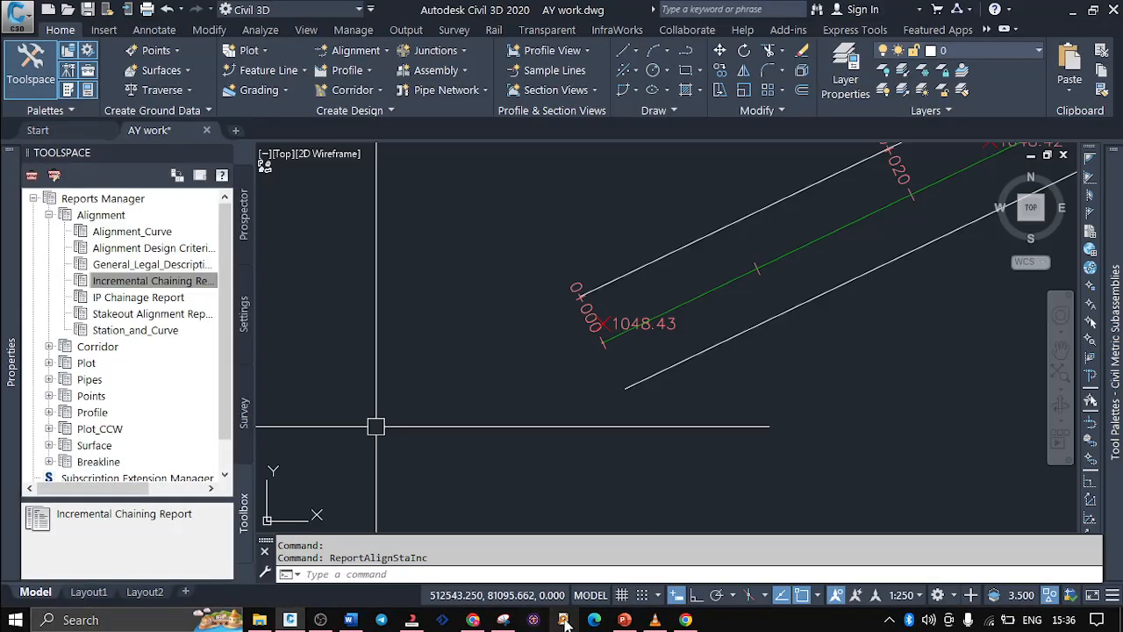
pyautogui.click(618, 619)
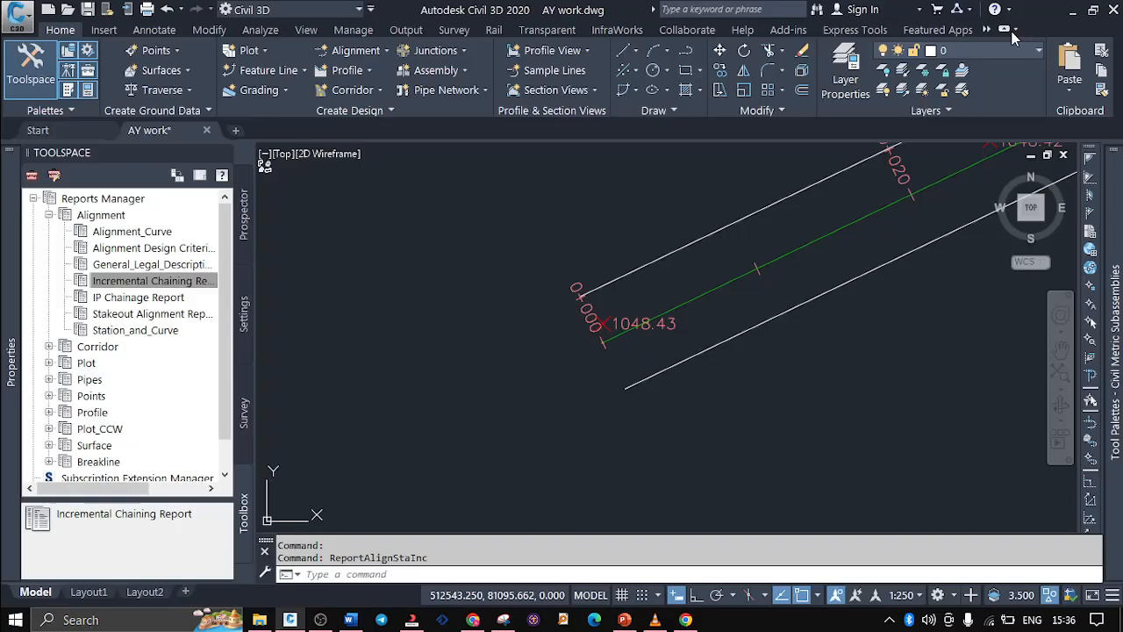
pyautogui.click(1025, 14)
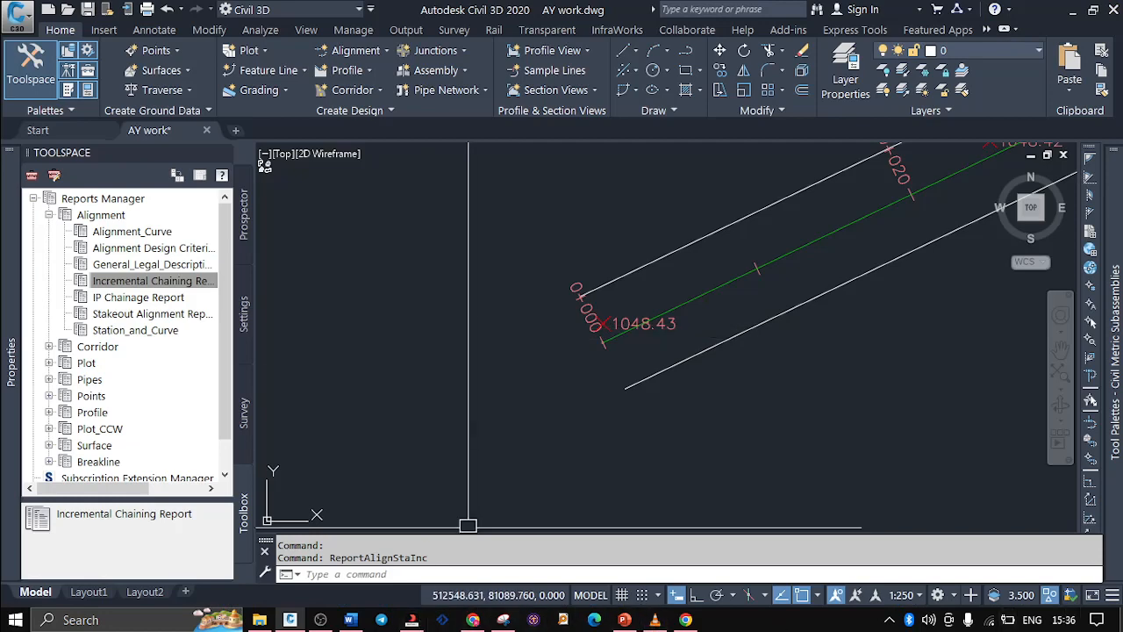
pyautogui.click(1120, 619)
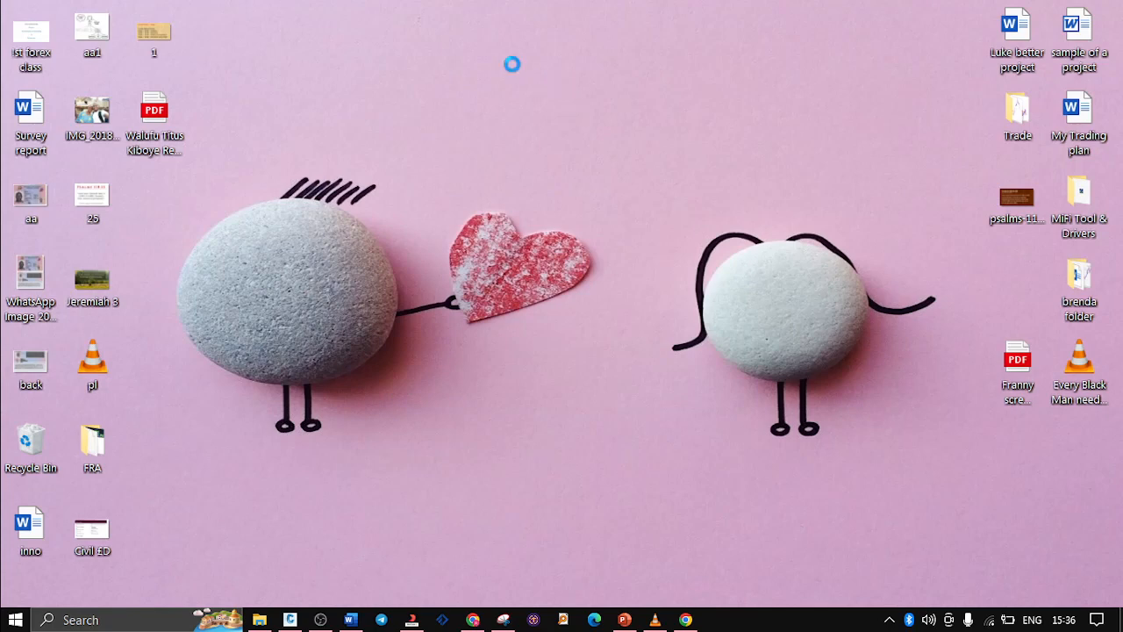
# Create a new Microsoft Excel Worksheet on the desktop and name it abc.csv
pyautogui.rightClick(514, 66)
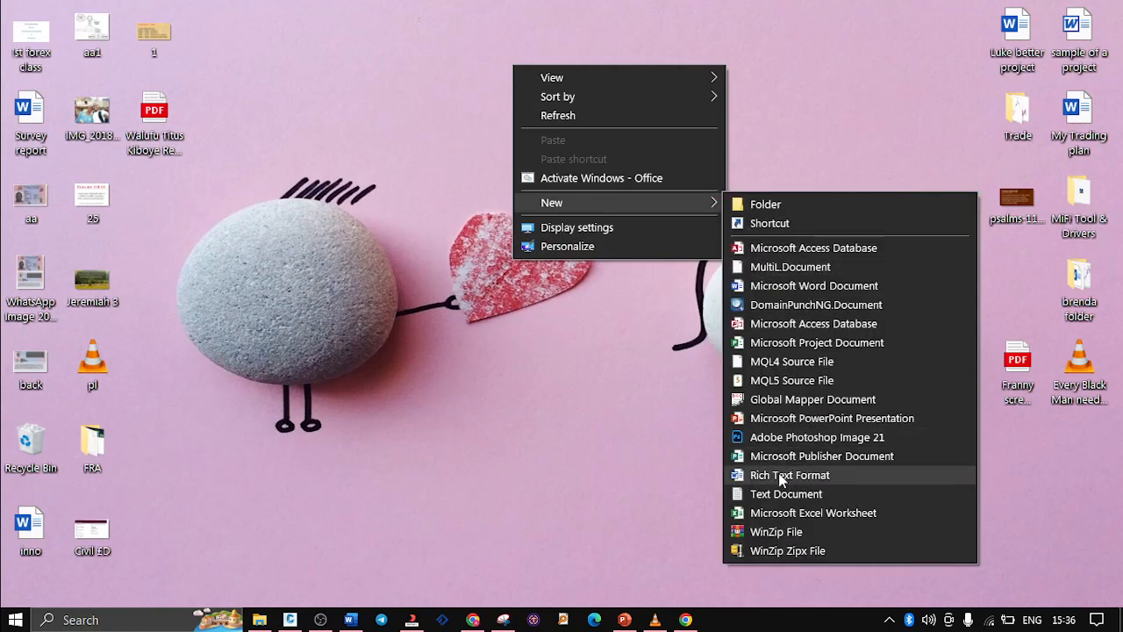
pyautogui.click(783, 514)
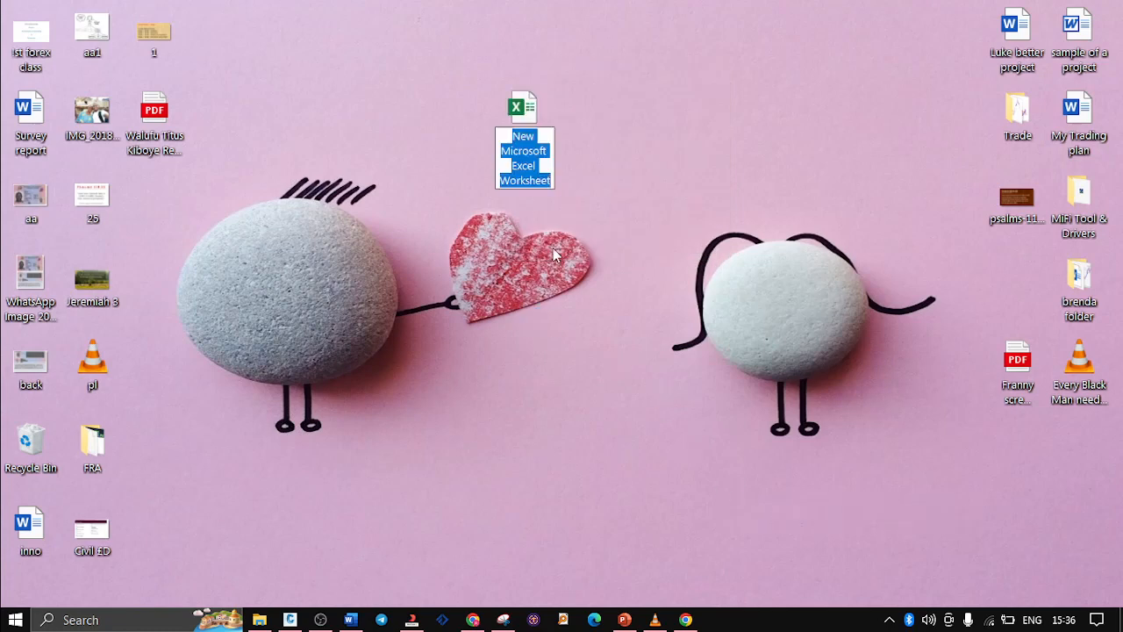
pyautogui.write('abc')
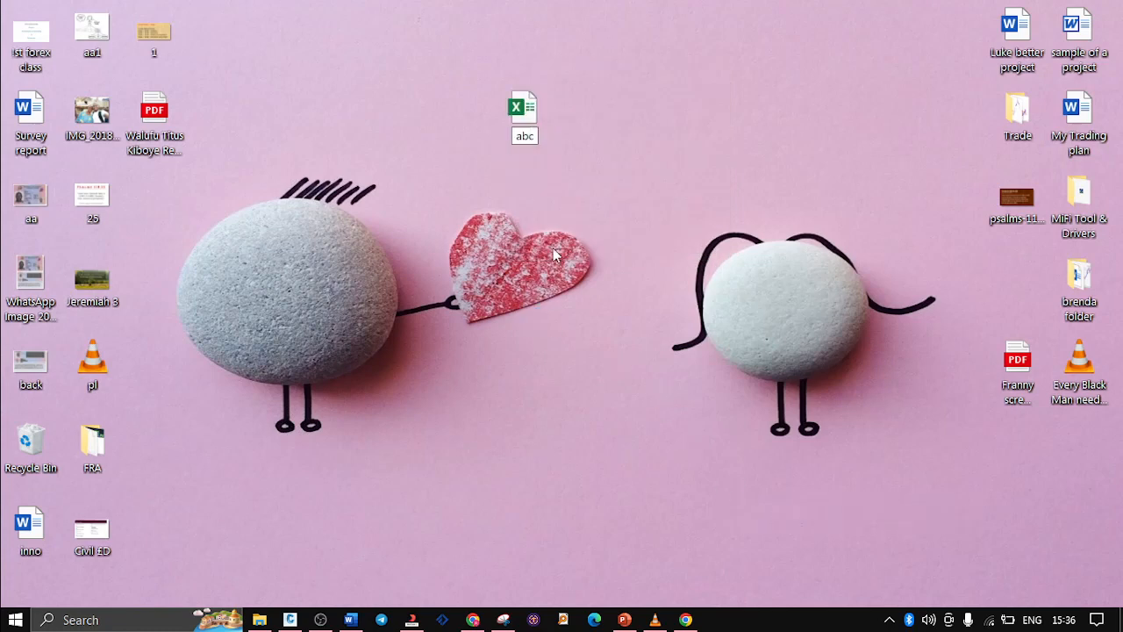
pyautogui.write('.csv')
pyautogui.press('Return')
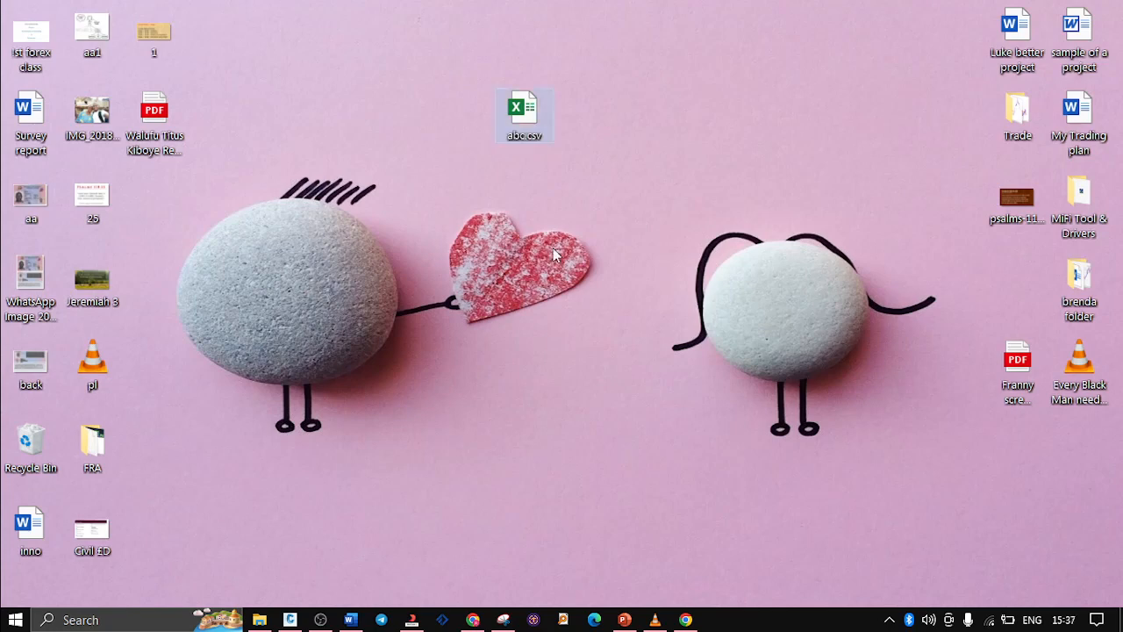
# Open the desktop file abc.csv in Excel and dismiss the Office license and update notices
pyautogui.doubleClick(519, 112)
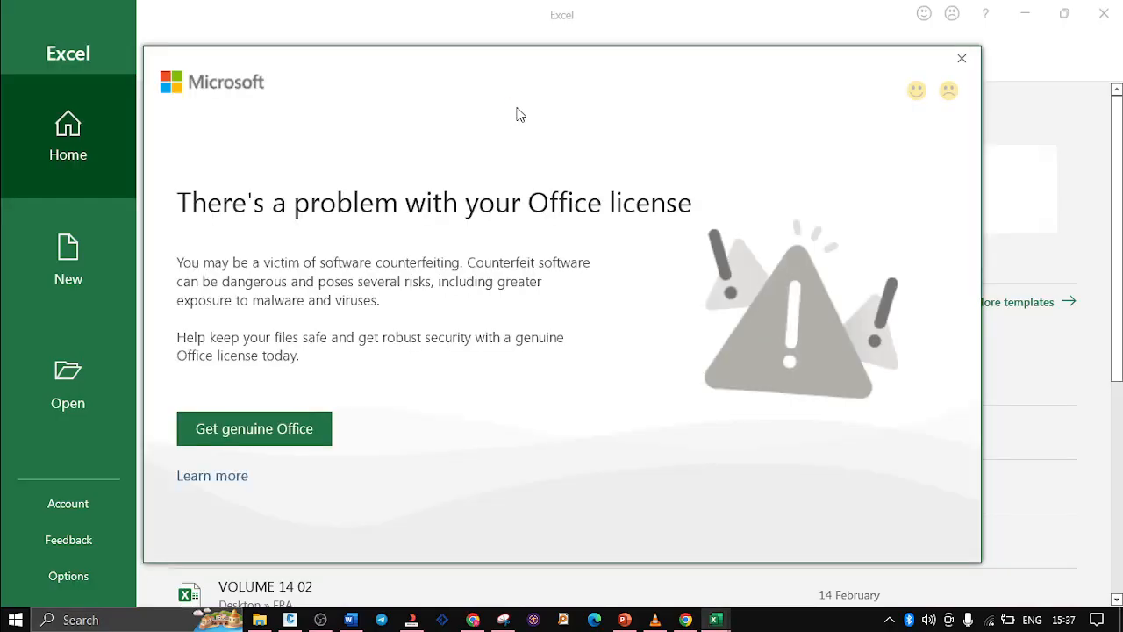
pyautogui.click(961, 58)
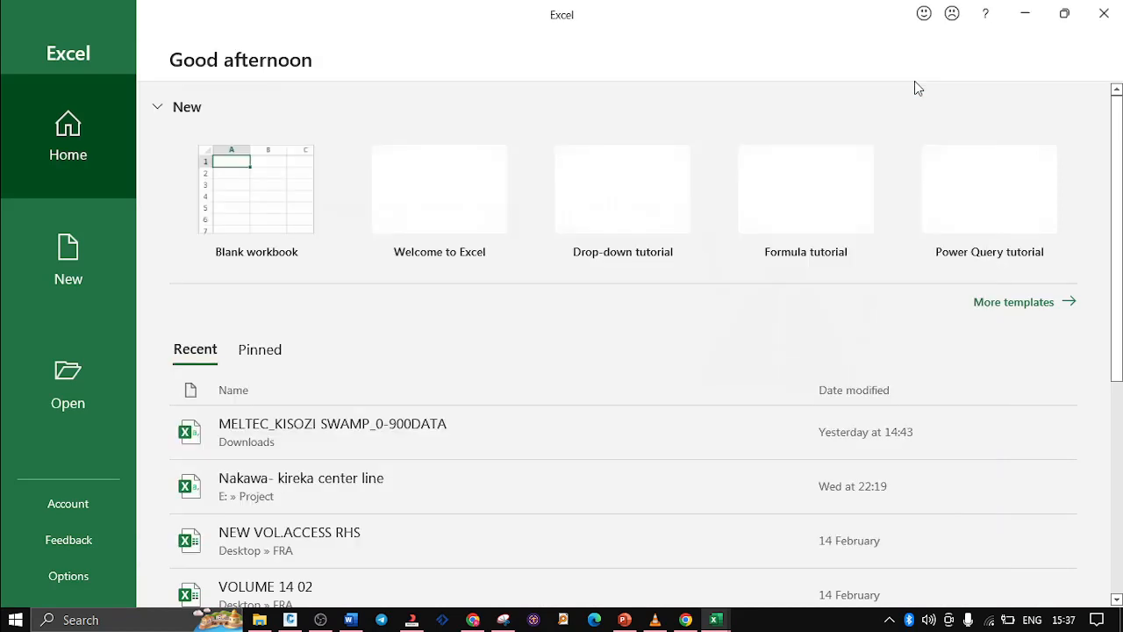
pyautogui.click(250, 189)
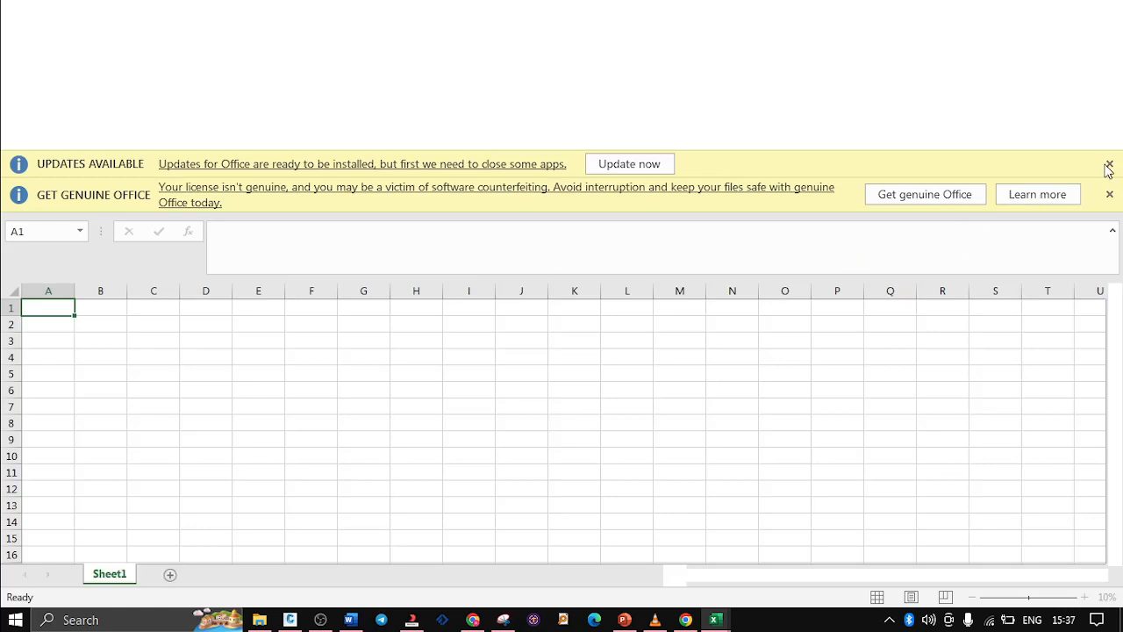
pyautogui.click(1110, 197)
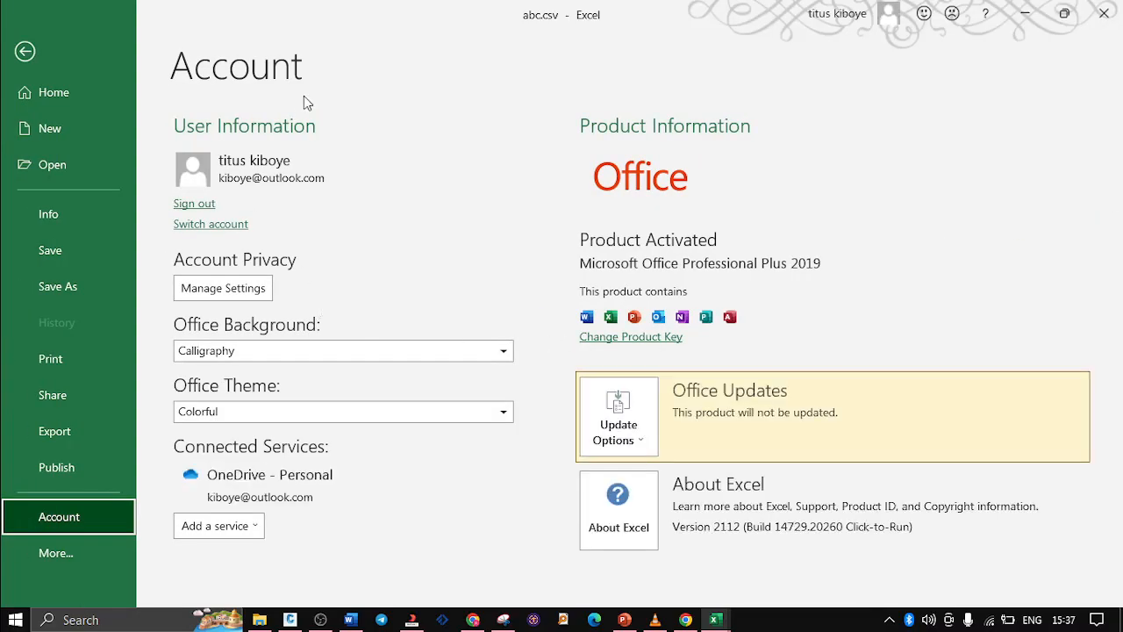
pyautogui.press('Escape')
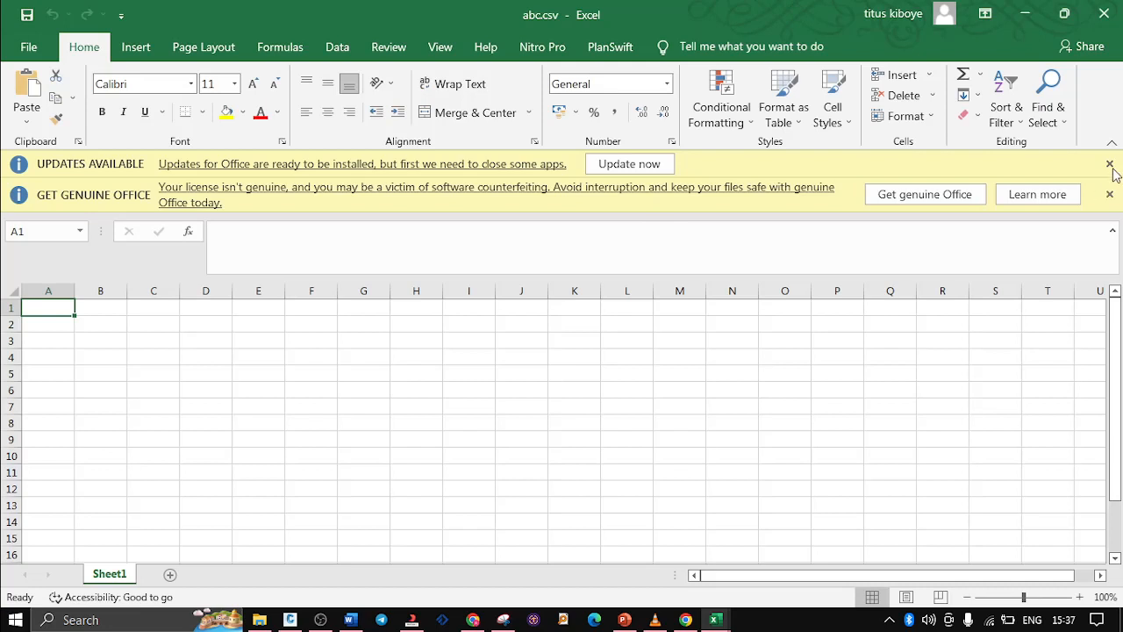
pyautogui.click(1110, 166)
pyautogui.click(1110, 168)
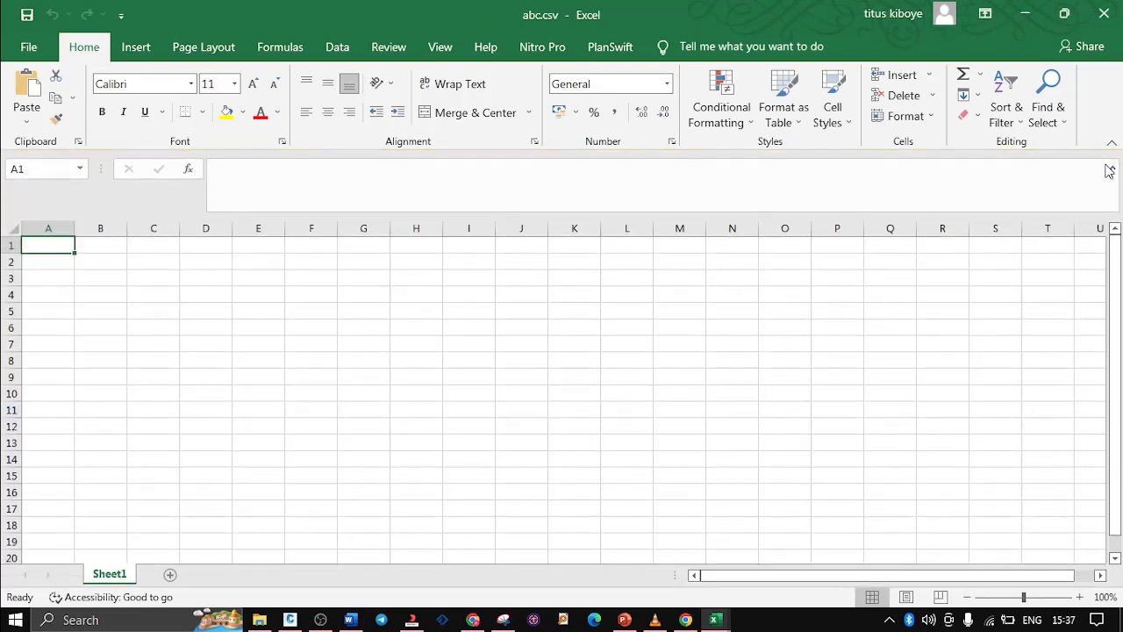
# Start saving a copy of the abc.csv workbook and choose the Project folder on the E: drive as its location
pyautogui.click(260, 209)
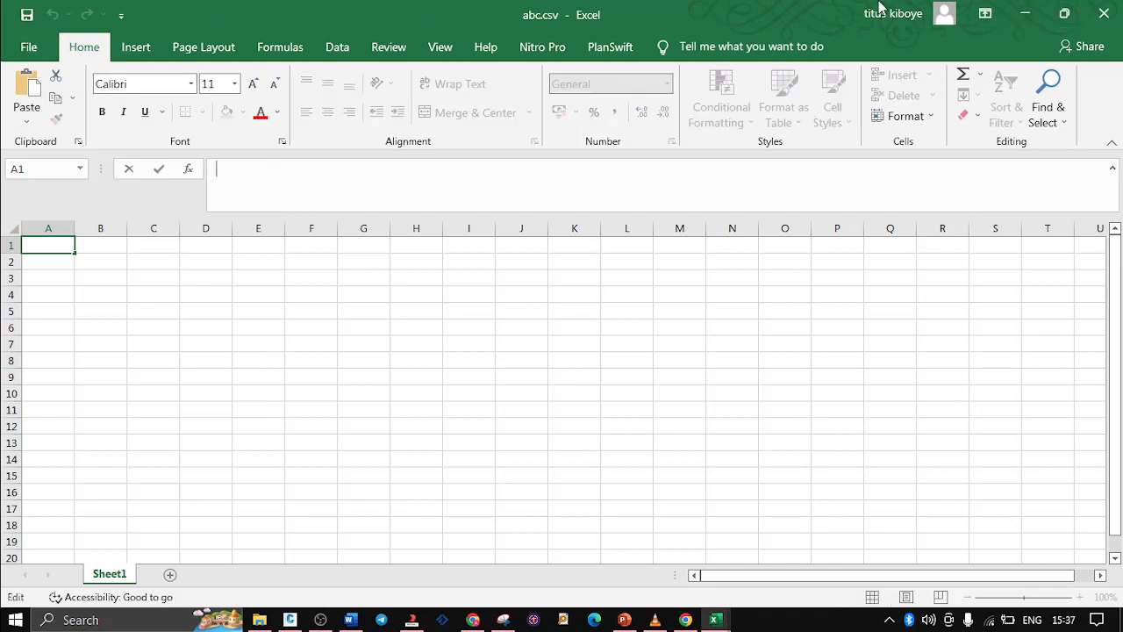
pyautogui.press('Escape')
pyautogui.click(29, 46)
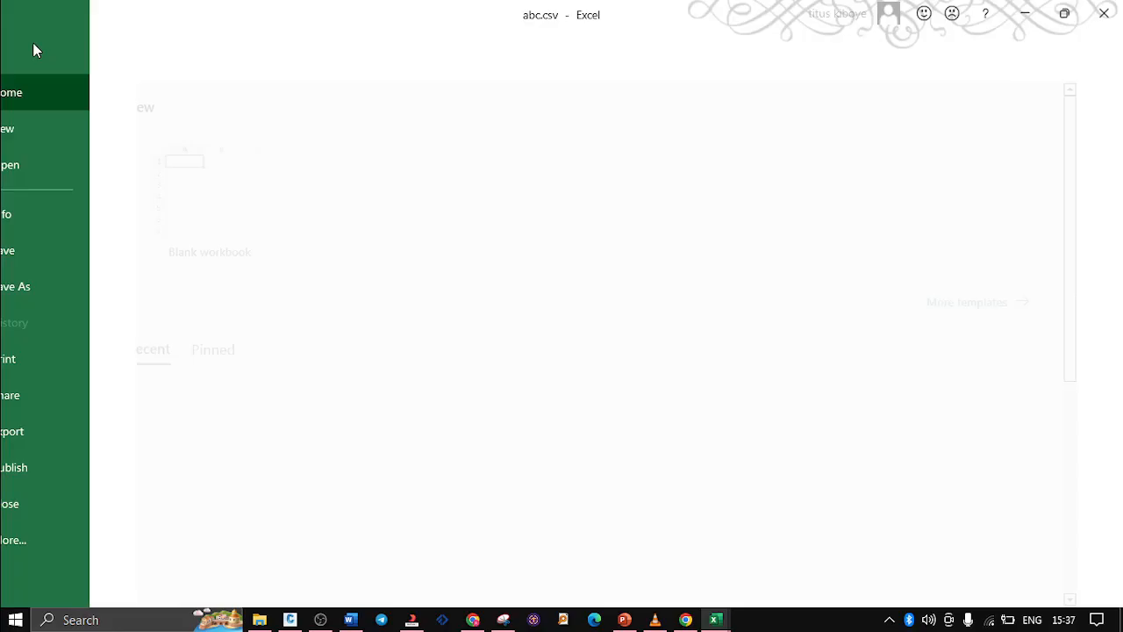
pyautogui.click(83, 288)
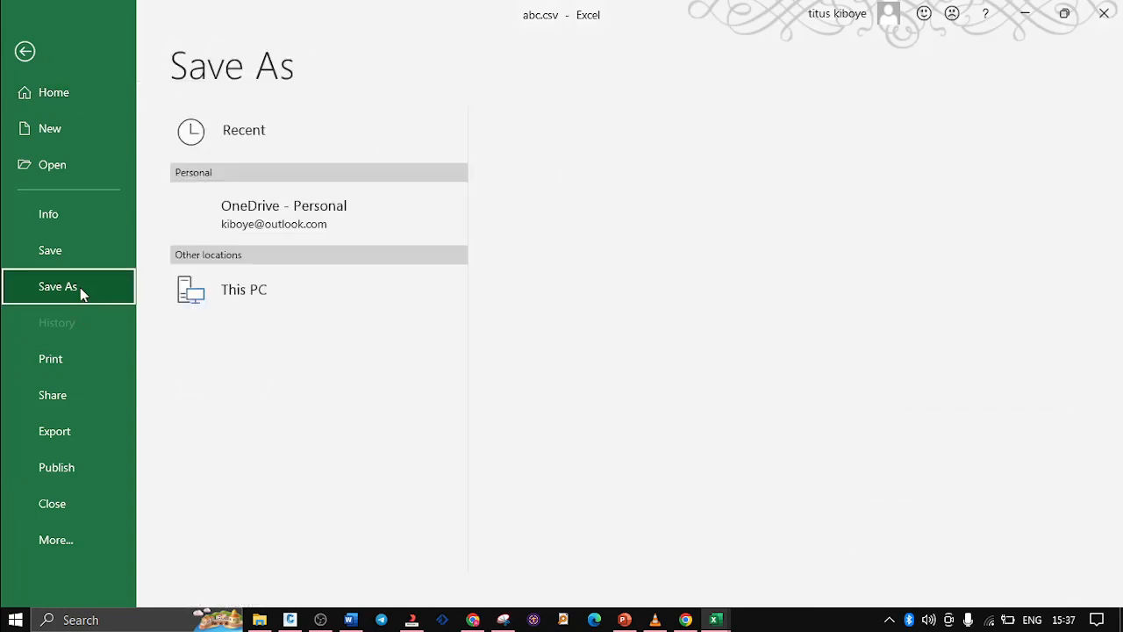
pyautogui.click(610, 216)
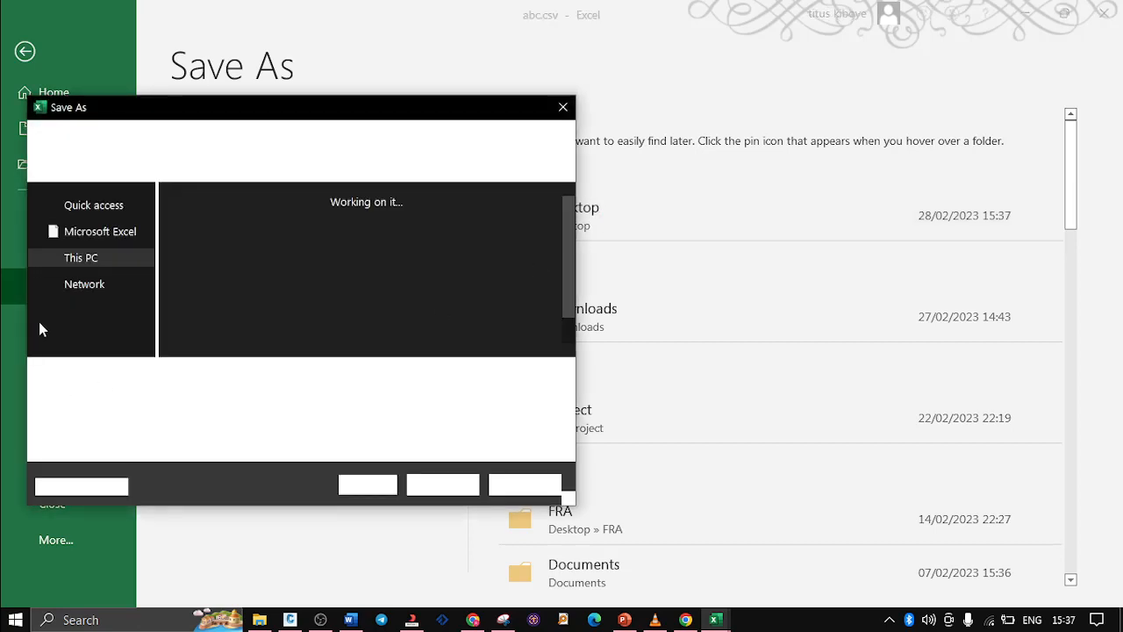
pyautogui.scroll(-1, 75, 330)
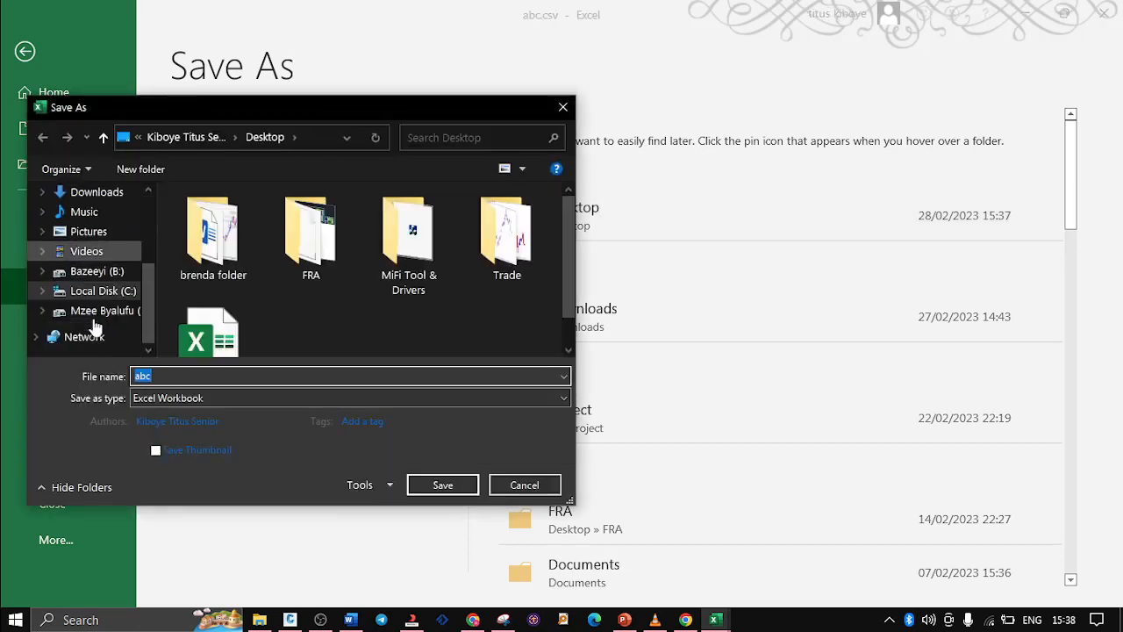
pyautogui.click(97, 271)
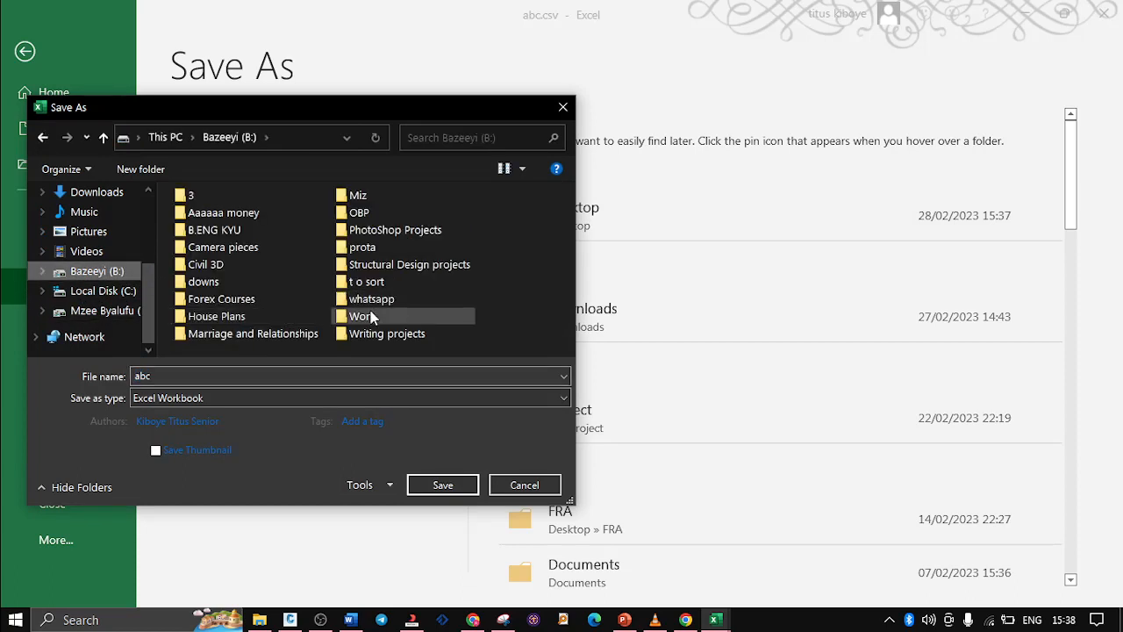
pyautogui.click(114, 314)
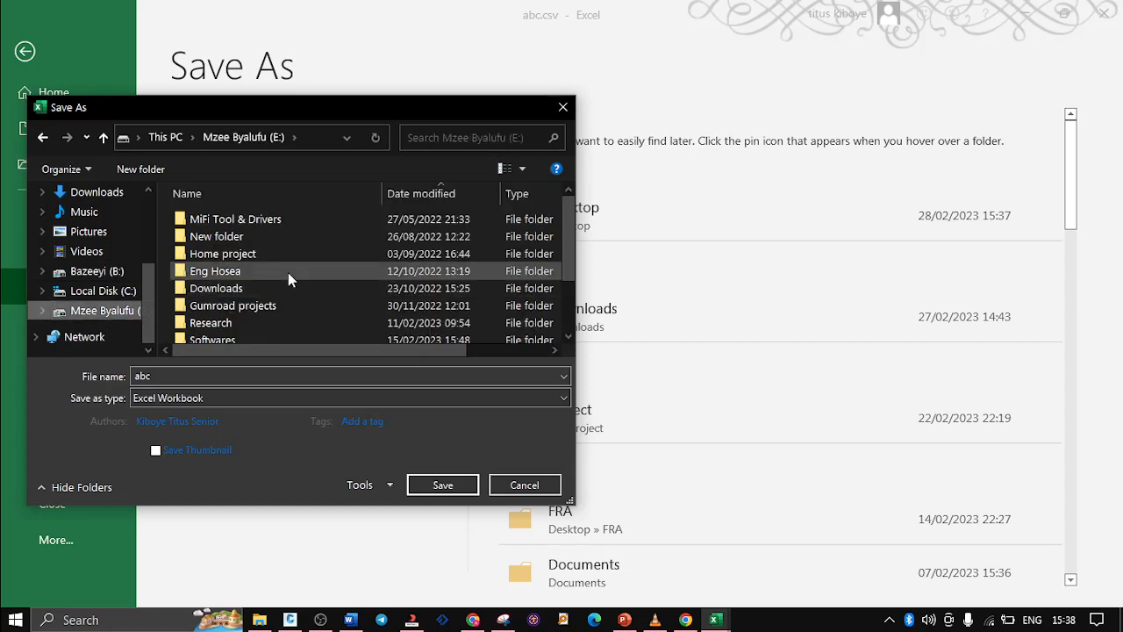
pyautogui.scroll(-2, 288, 272)
pyautogui.click(250, 313)
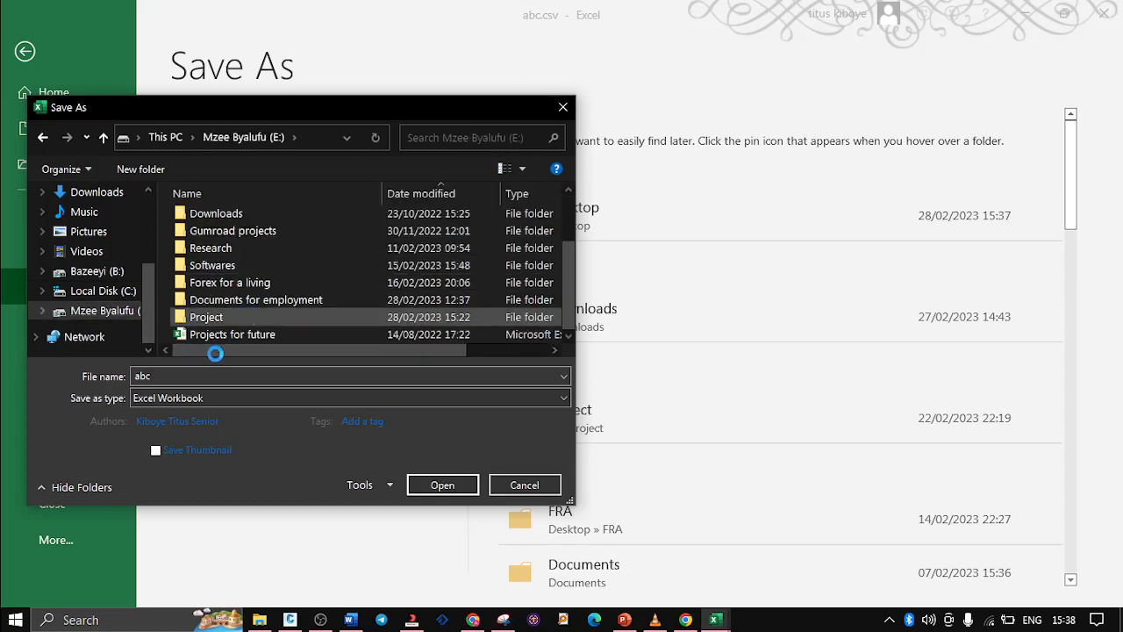
pyautogui.click(232, 377)
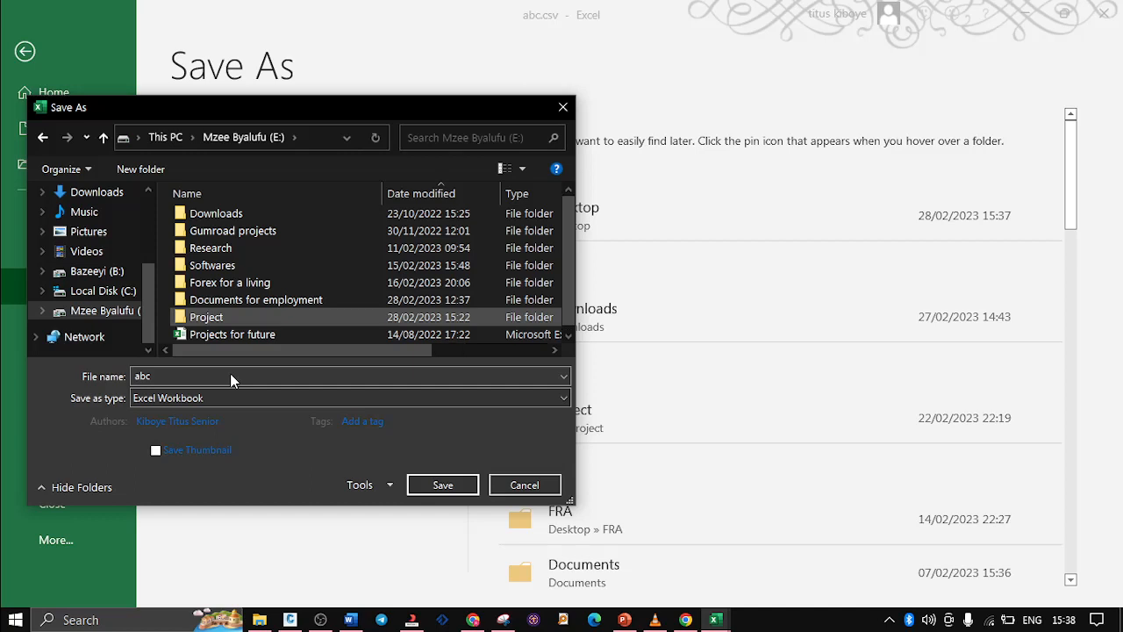
pyautogui.press('Return')
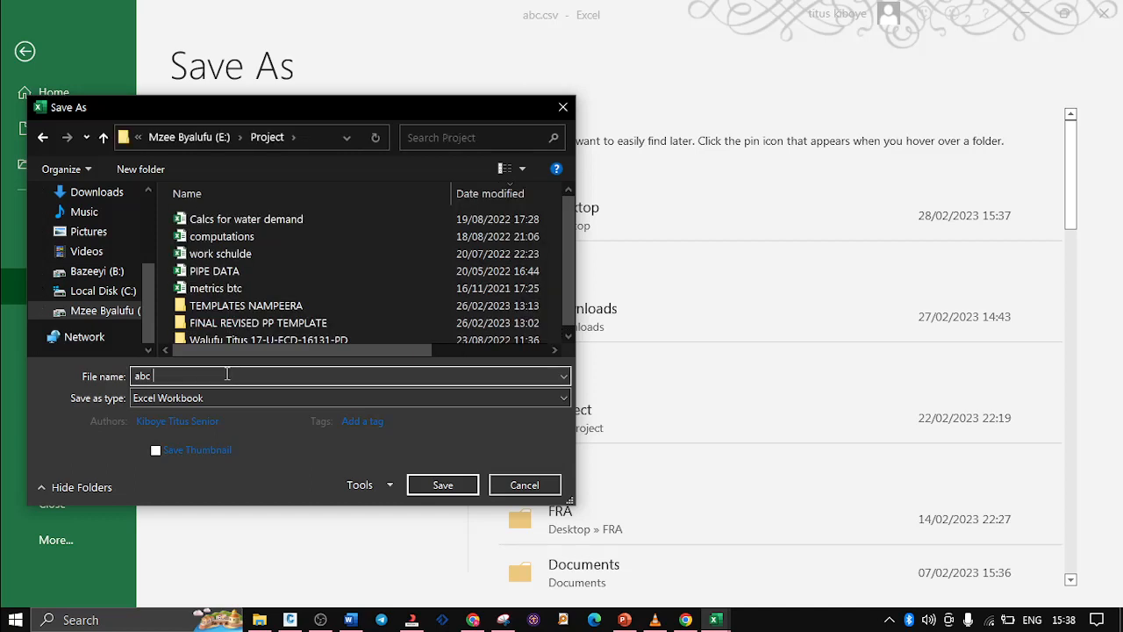
# Save the copy as abc coordinates in CSV (Comma delimited) format
pyautogui.write('coordinates')
pyautogui.click(271, 396)
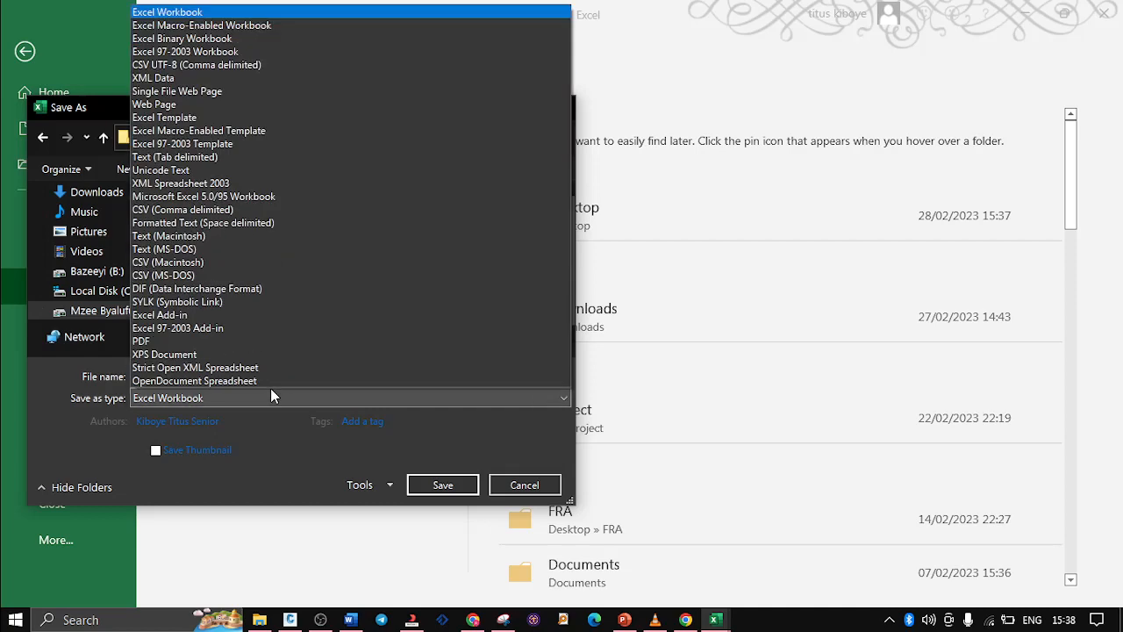
pyautogui.click(231, 219)
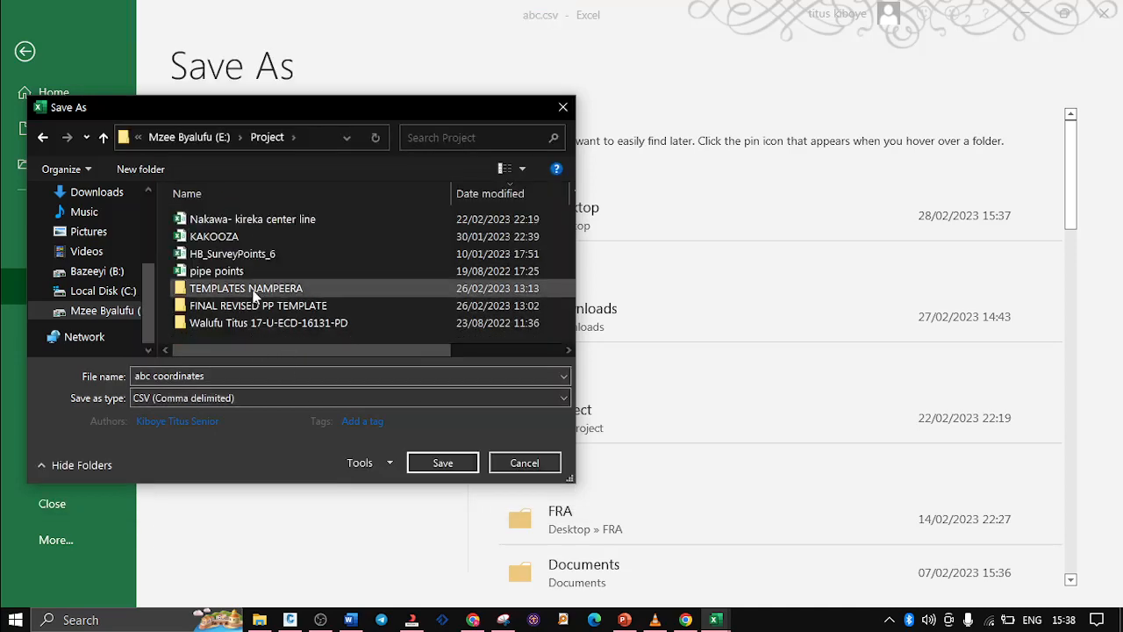
pyautogui.click(443, 464)
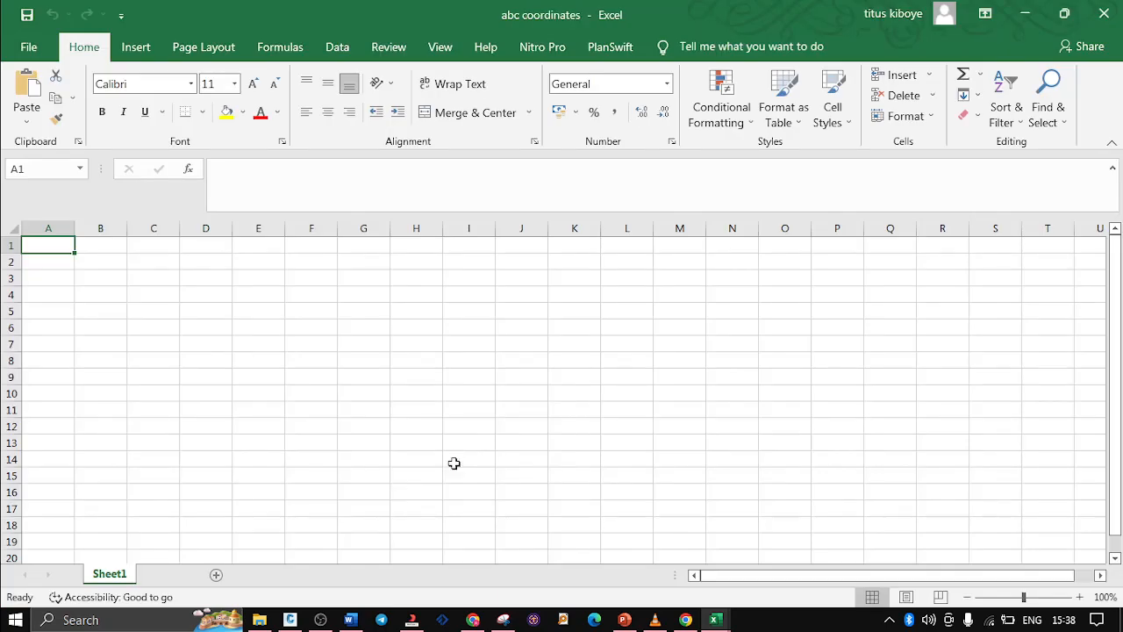
# Close the abc coordinates workbook, saving its changes over the existing abc coordinates.csv file
pyautogui.click(1101, 13)
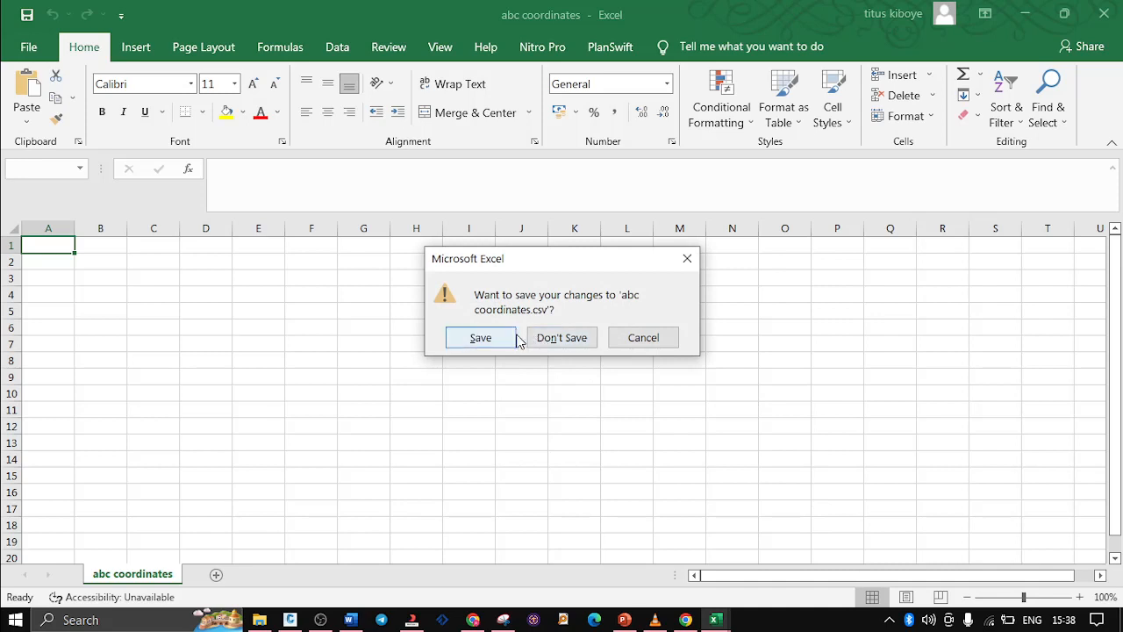
pyautogui.click(481, 338)
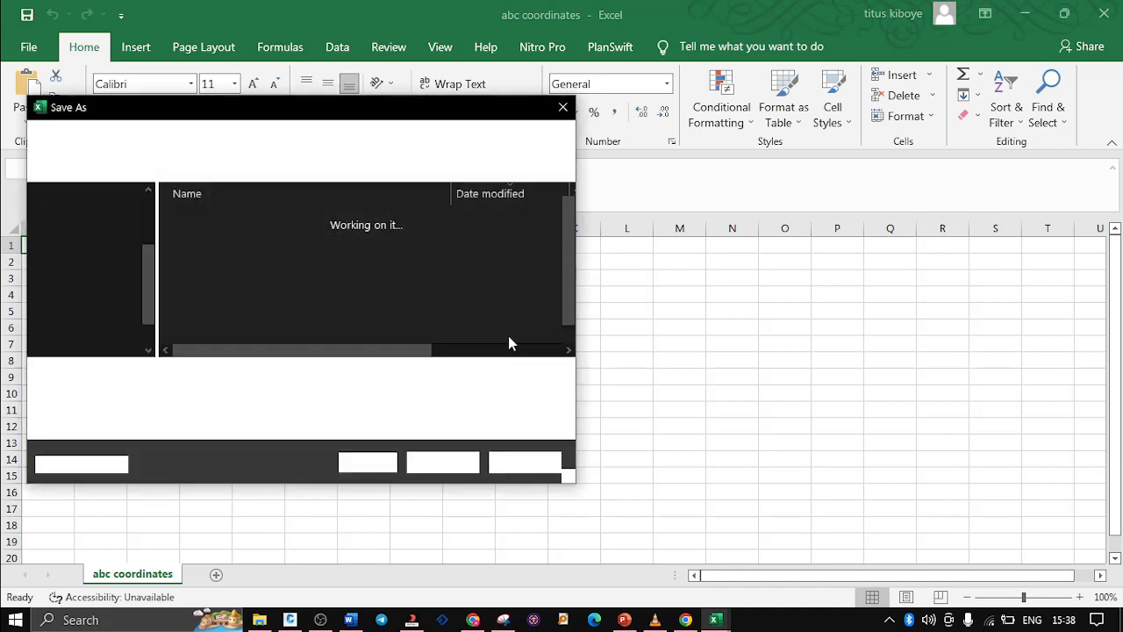
pyautogui.click(207, 222)
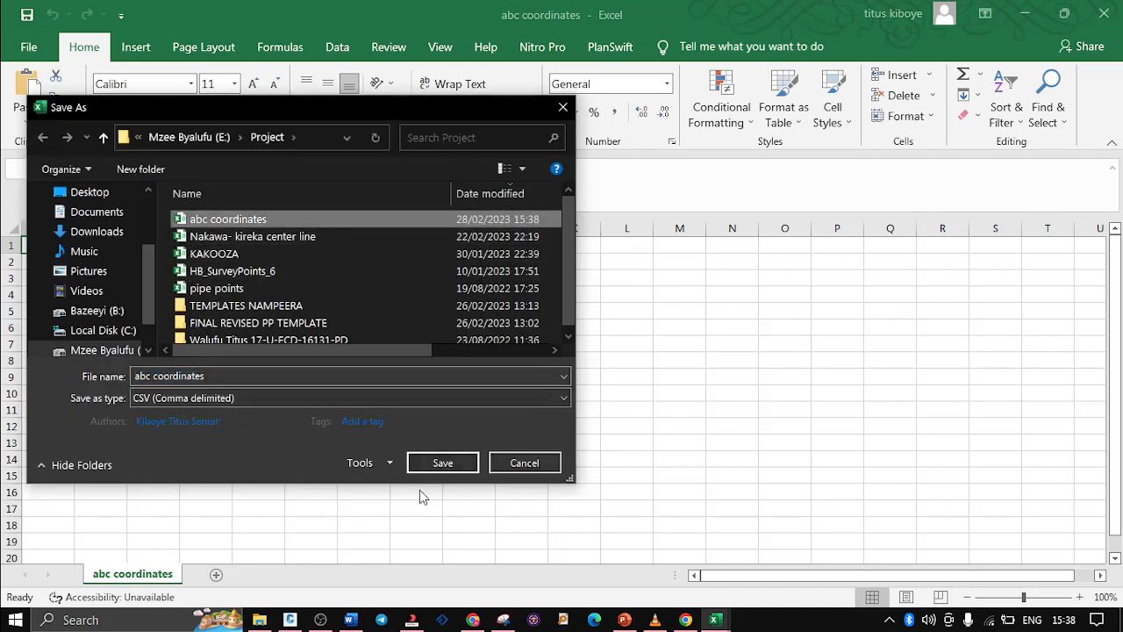
pyautogui.click(444, 463)
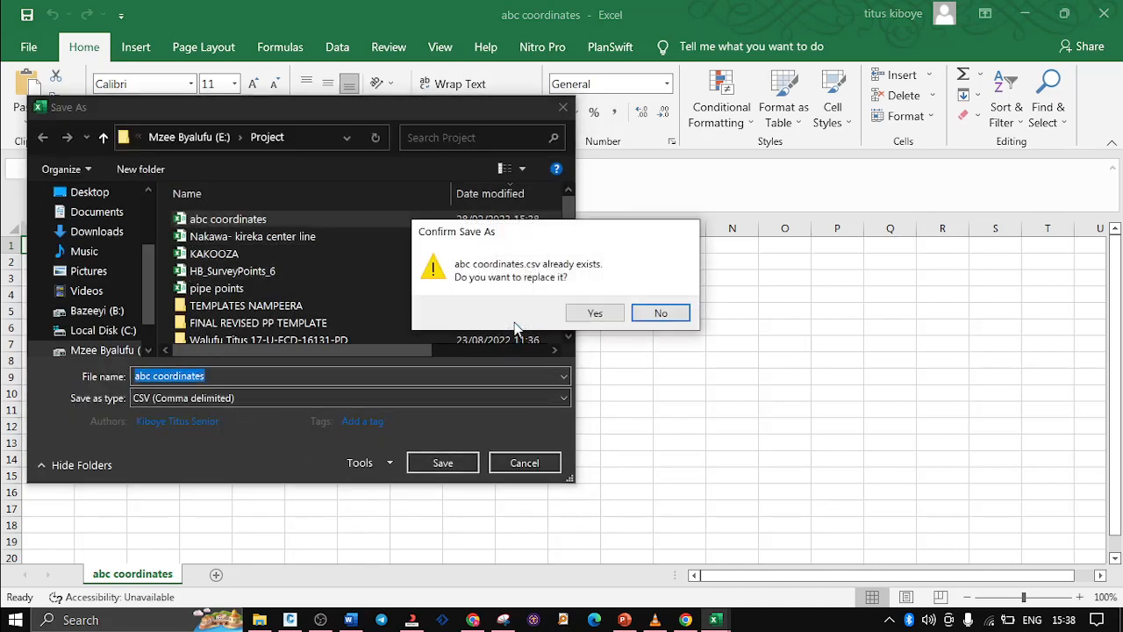
pyautogui.click(599, 316)
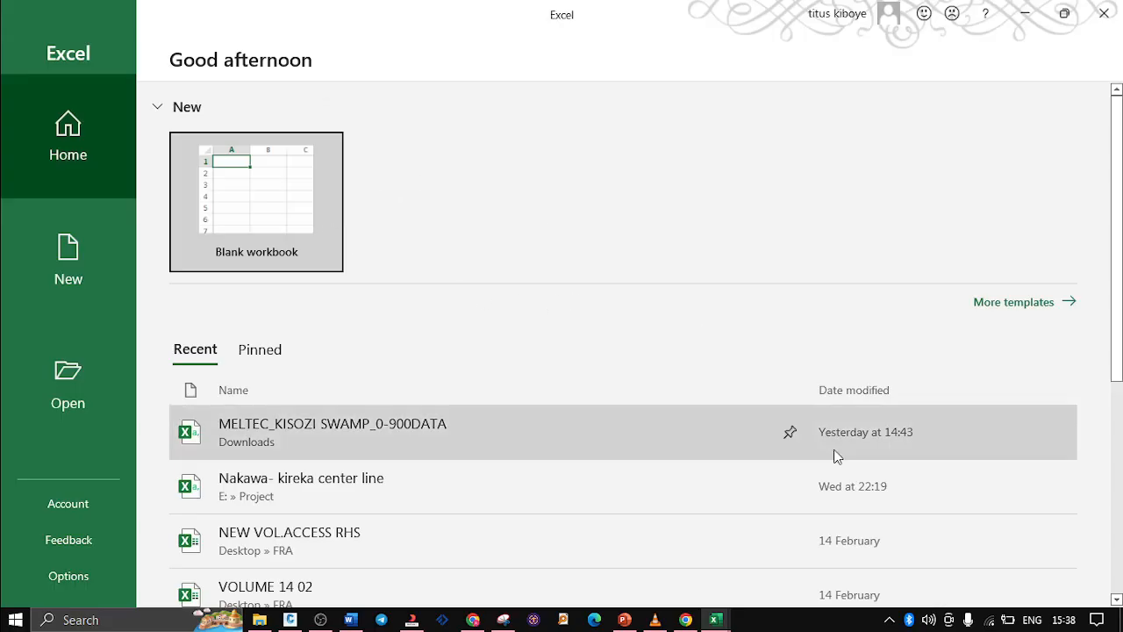
# Create a blank workbook from the other Excel window, paste the copied station report at A1 and dismiss the notice bars
pyautogui.moveTo(718, 620)
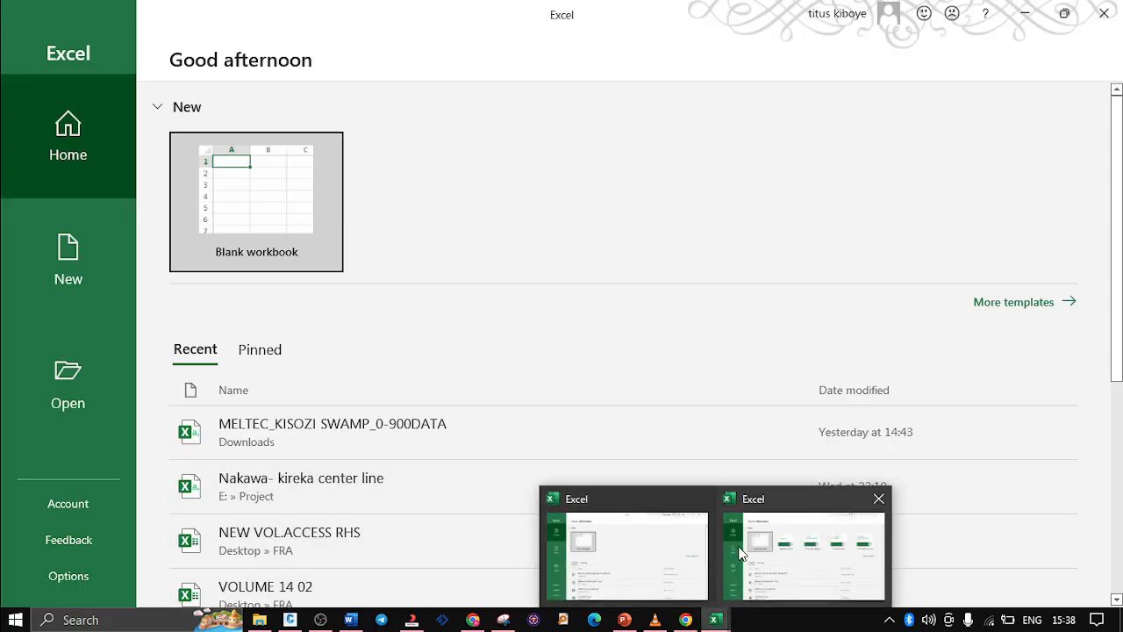
pyautogui.click(702, 500)
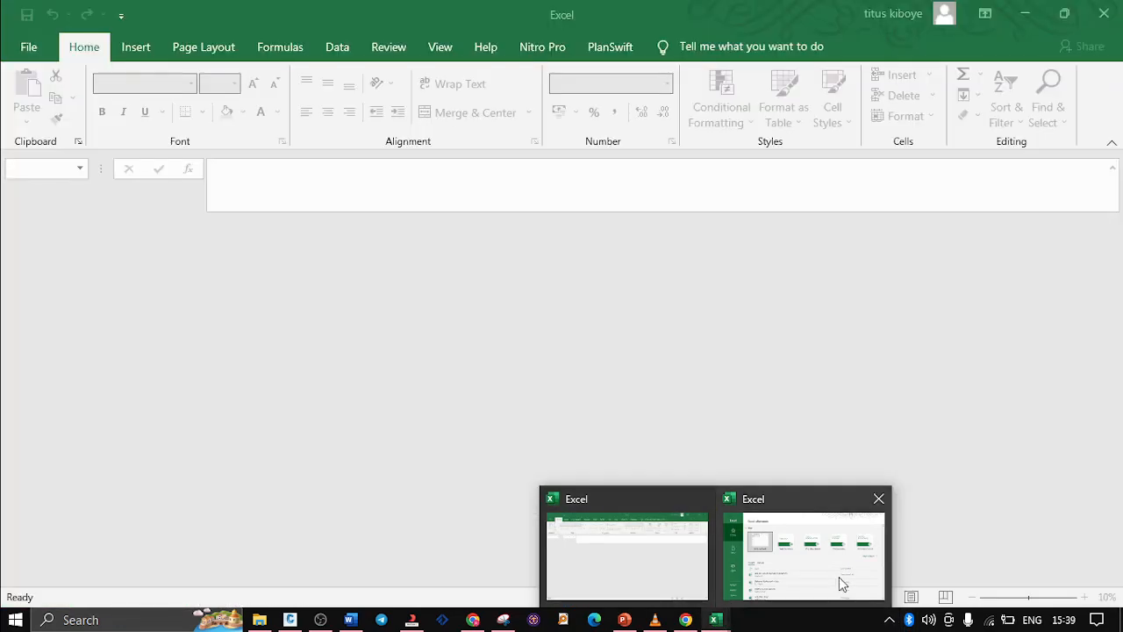
pyautogui.click(832, 556)
pyautogui.click(278, 184)
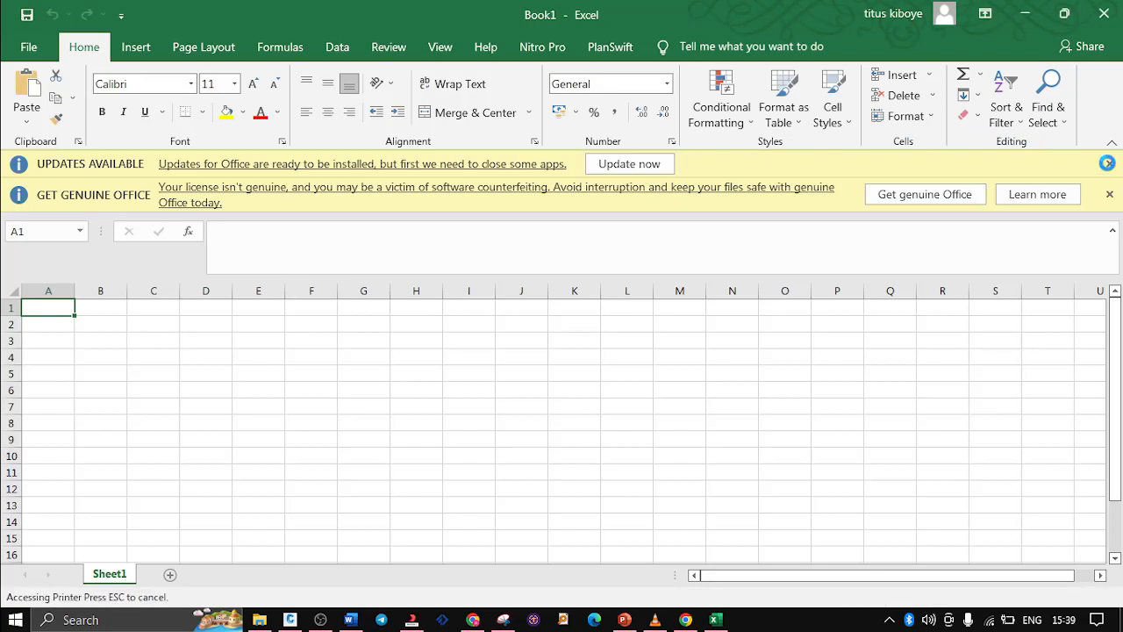
pyautogui.write('Alignment Incremental Station Report')
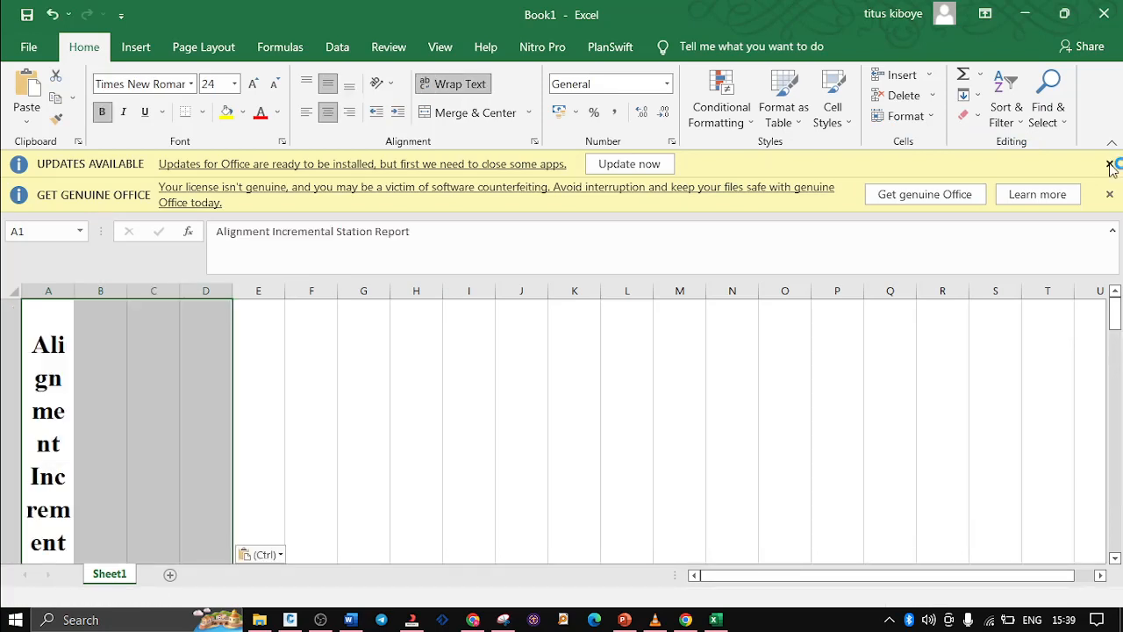
pyautogui.click(1110, 164)
pyautogui.click(1109, 167)
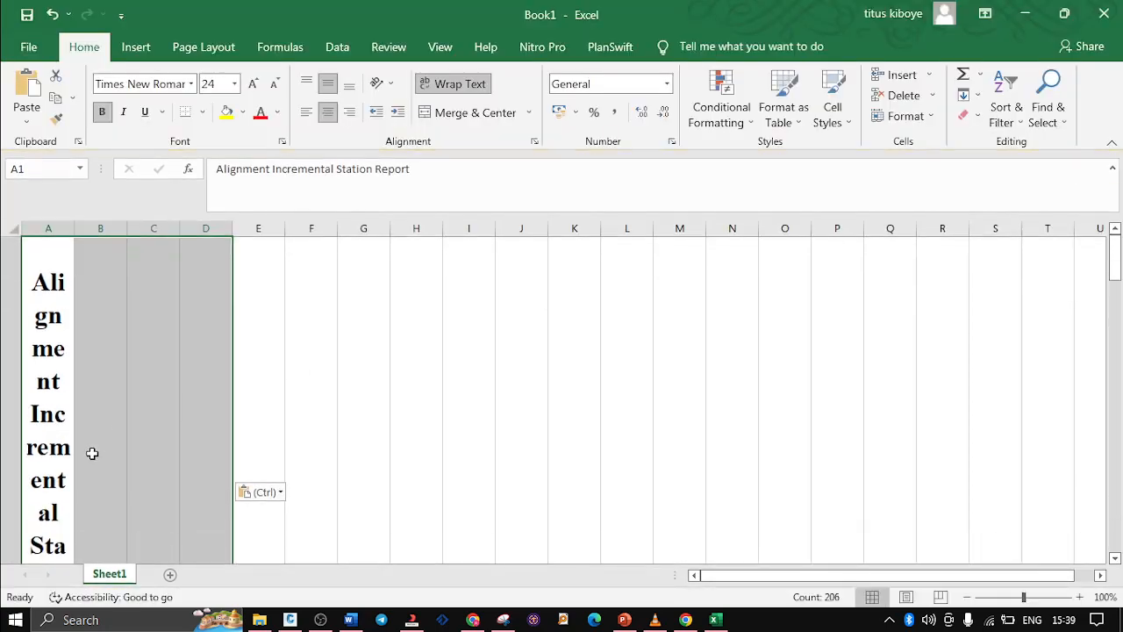
# Widen the Tangential Direction column D and the Easting column C of the pasted station report
pyautogui.scroll(-5, 353, 312)
pyautogui.scroll(3, 325, 413)
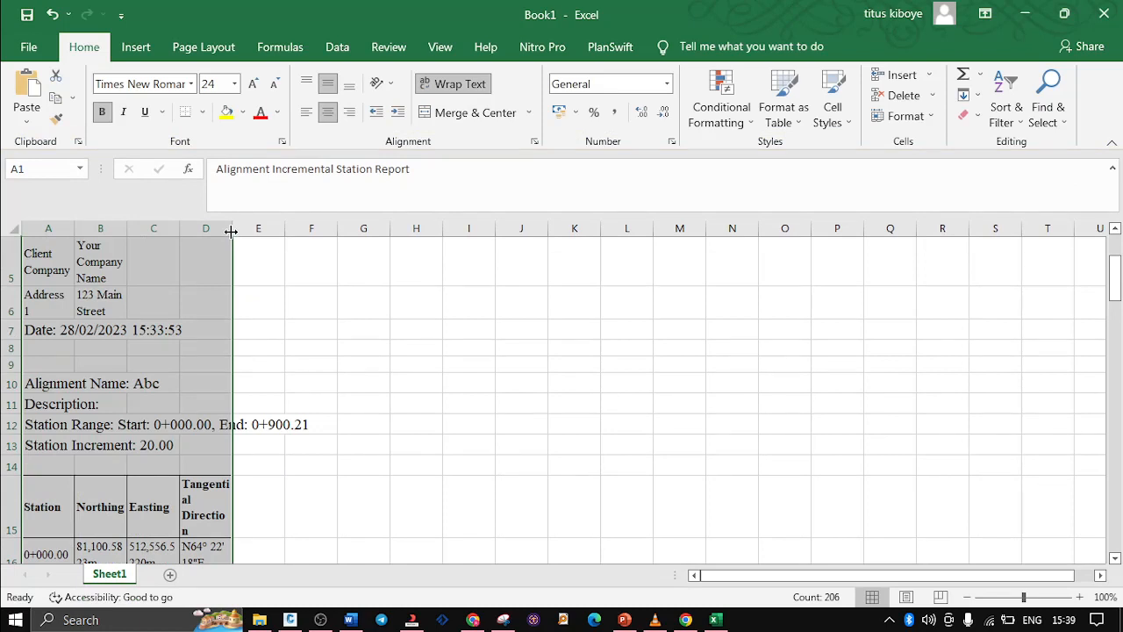
pyautogui.moveTo(231, 229); pyautogui.dragTo(267, 230)
pyautogui.moveTo(176, 227); pyautogui.dragTo(189, 227)
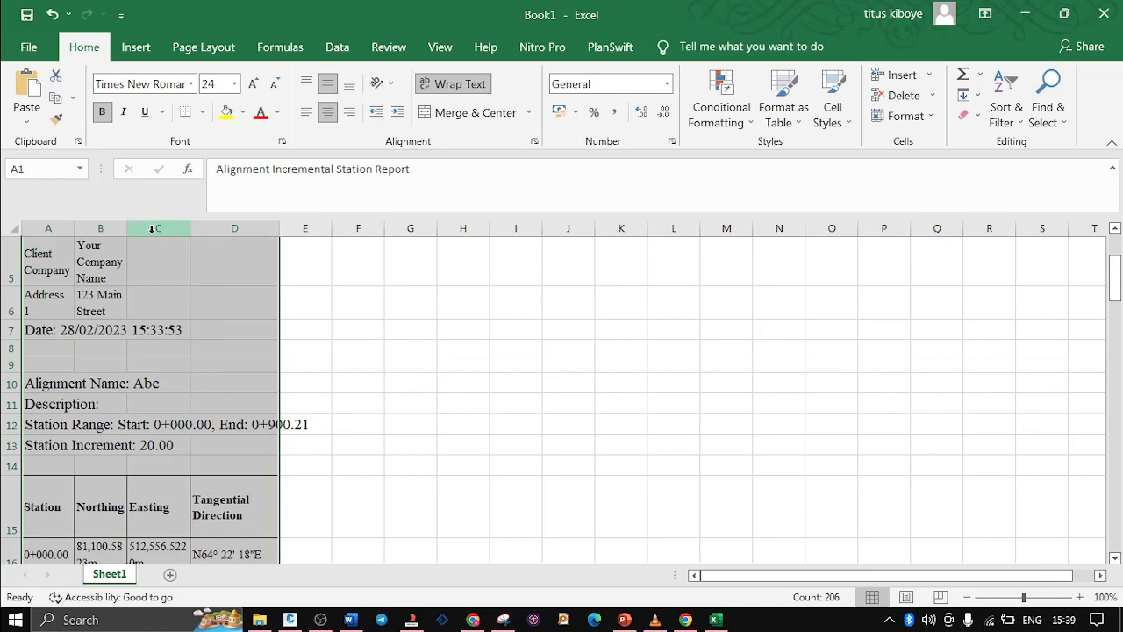
# Delete rows 1 to 14 above the Station, Northing, Easting and Tangential Direction header row
pyautogui.click(155, 229)
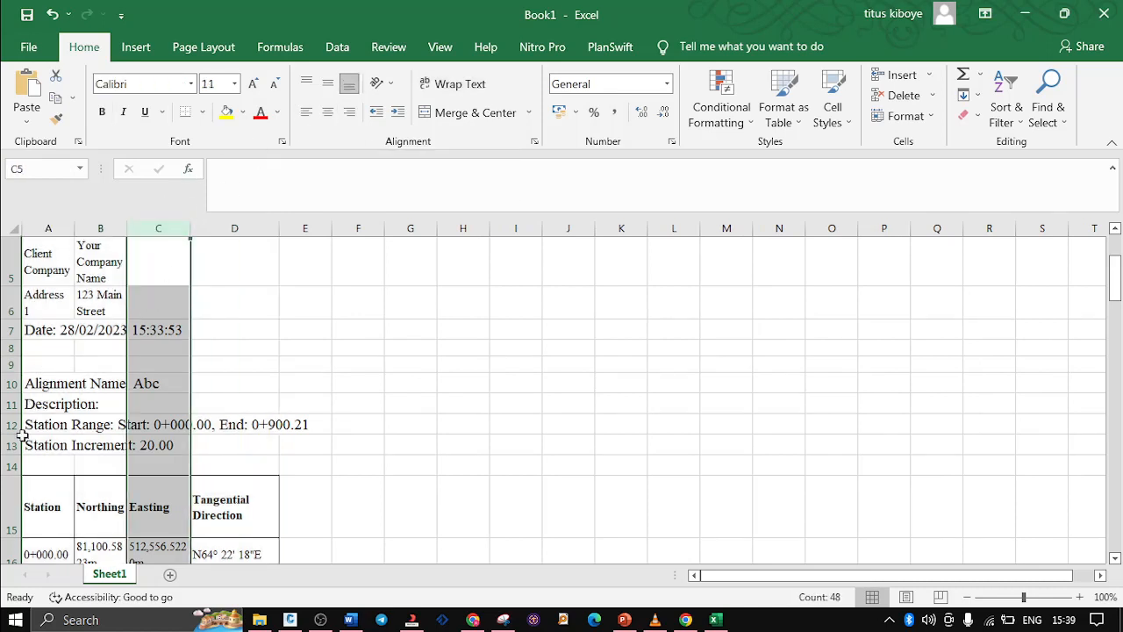
pyautogui.click(7, 465)
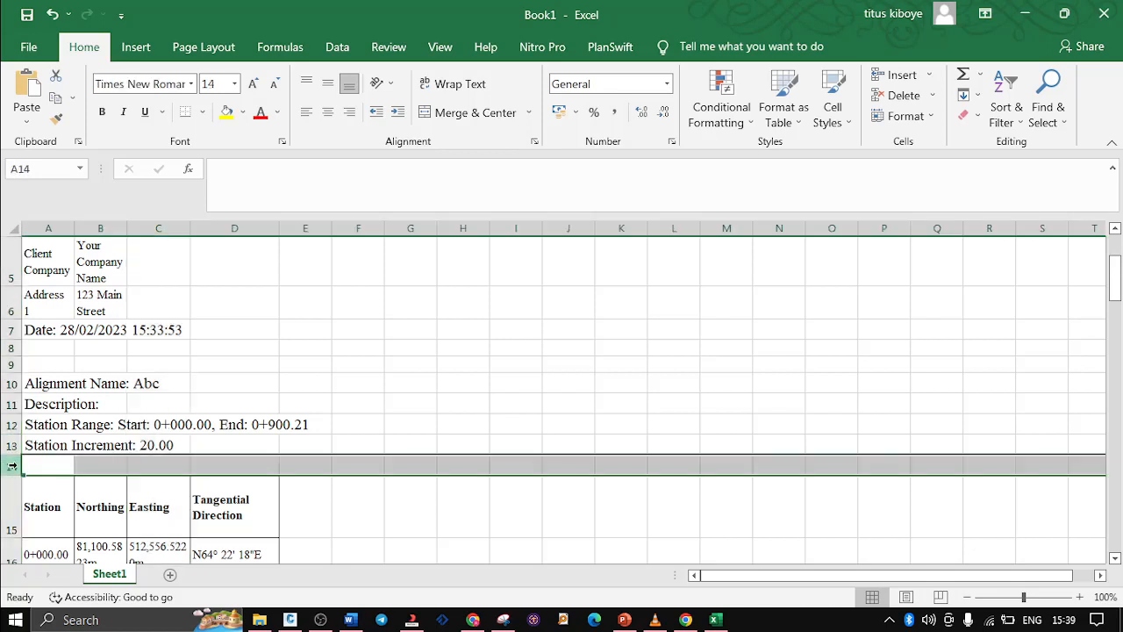
pyautogui.hotkey('shift', 'Up')
pyautogui.hotkey('shift', 'Up')
pyautogui.hotkey('shift', 'Up')
pyautogui.hotkey('shift', 'Up')
pyautogui.hotkey('shift', 'Up')
pyautogui.hotkey('shift', 'Up')
pyautogui.hotkey('shift', 'Up')
pyautogui.hotkey('shift', 'Up')
pyautogui.hotkey('shift', 'Up')
pyautogui.hotkey('shift', 'Up')
pyautogui.hotkey('shift', 'Up')
pyautogui.hotkey('shift', 'Up')
pyautogui.hotkey('shift', 'Up')
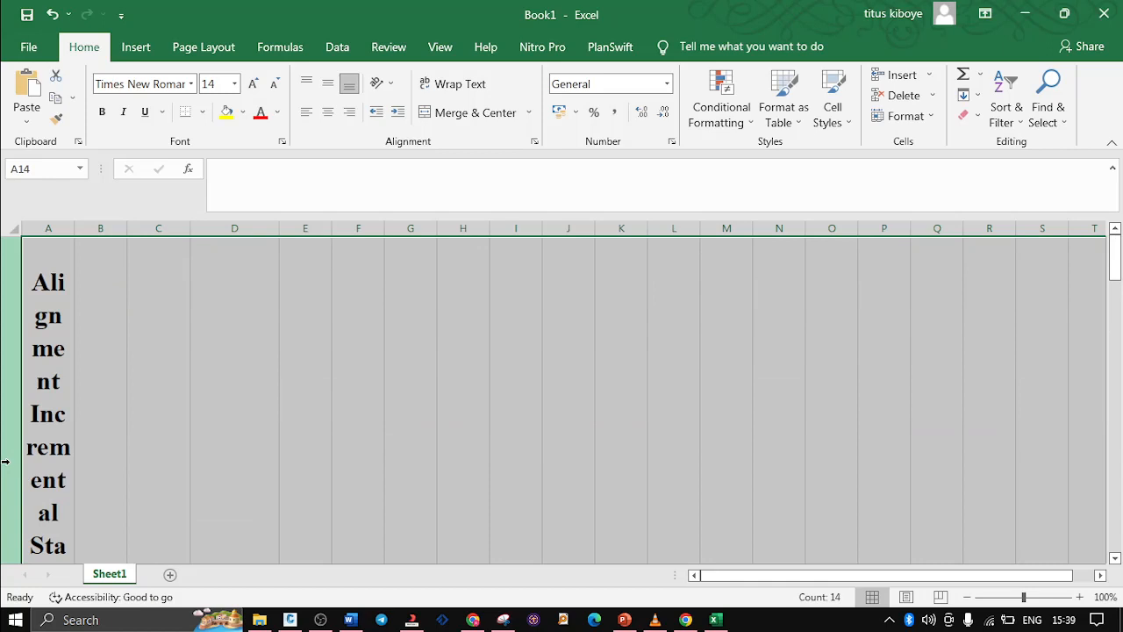
pyautogui.rightClick(5, 462)
pyautogui.click(82, 337)
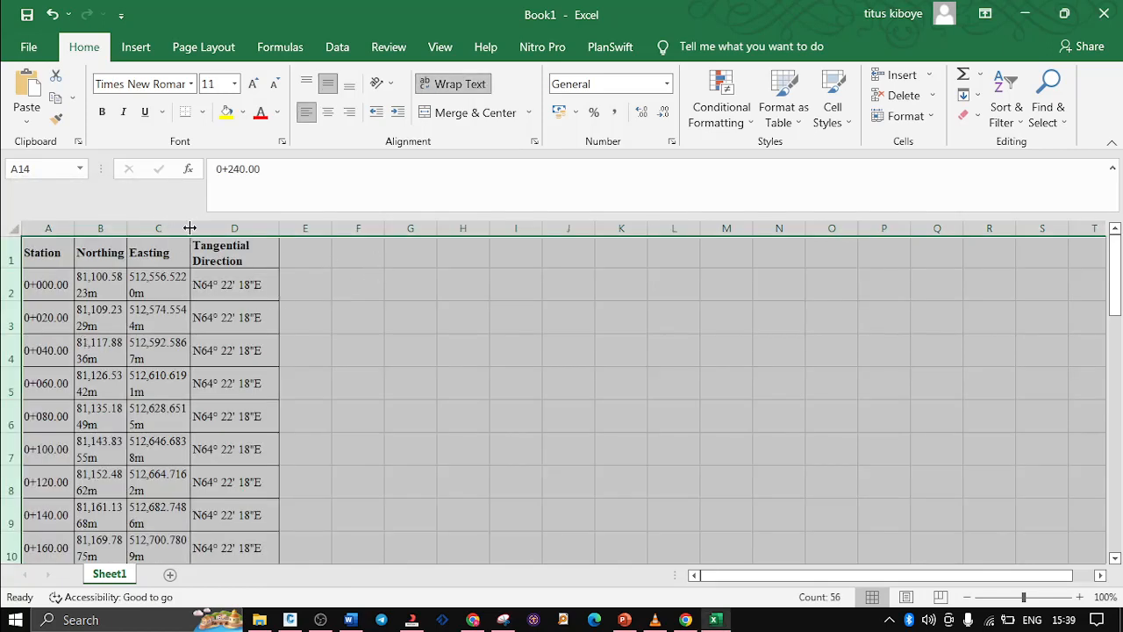
# Centre-align columns A to D and widen them equally so each coordinate fits on one line, checking the table down to its last row
pyautogui.click(158, 228)
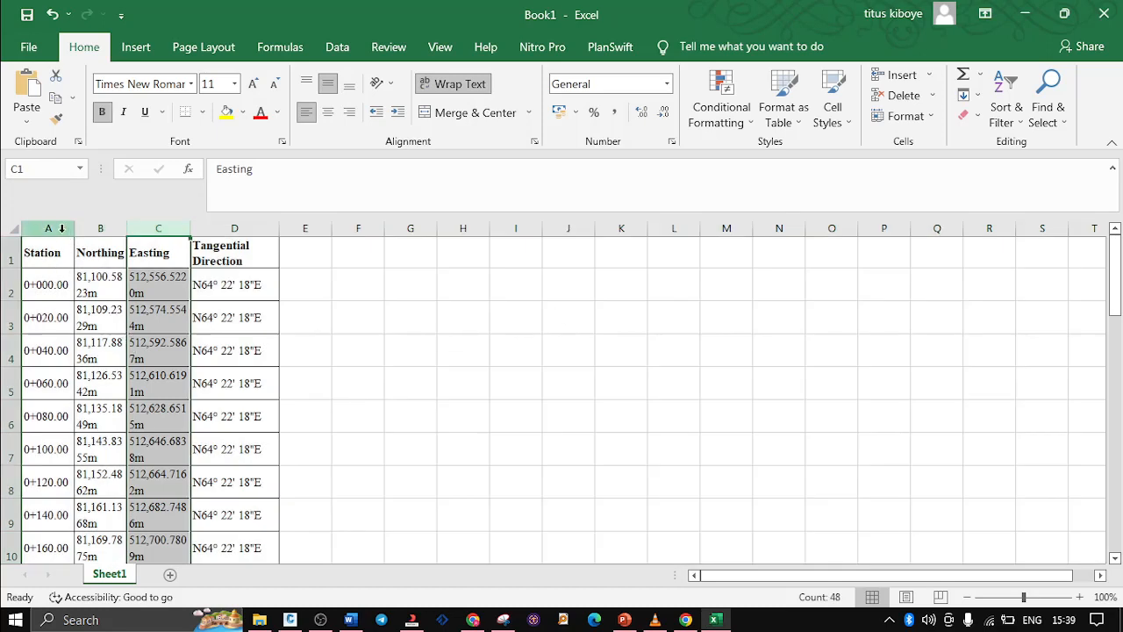
pyautogui.moveTo(61, 228); pyautogui.dragTo(263, 228)
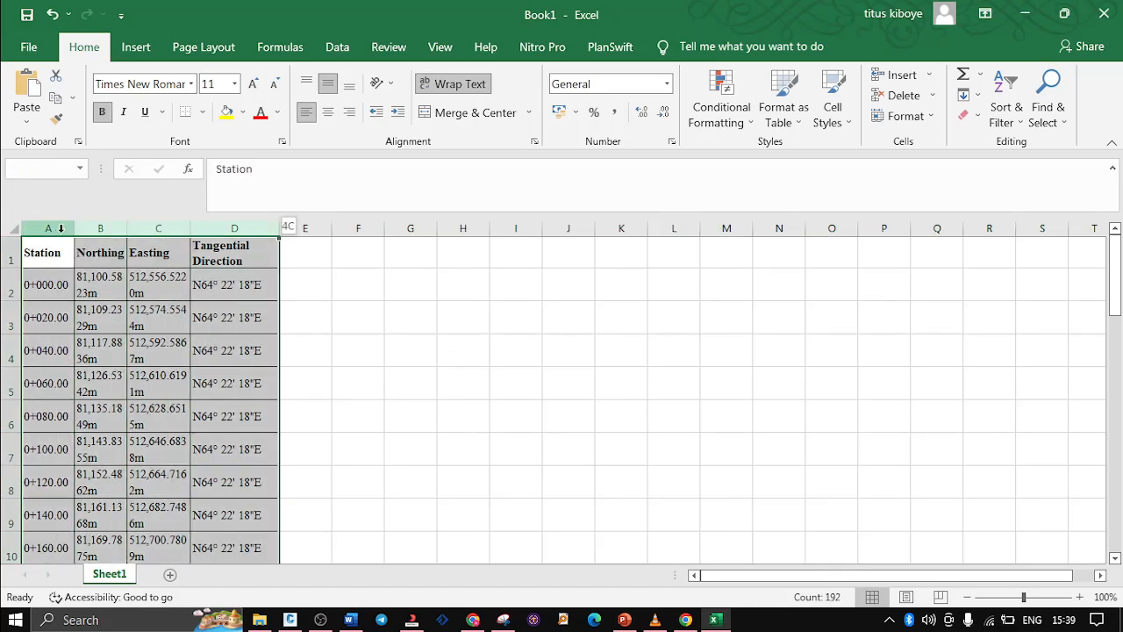
pyautogui.click(327, 112)
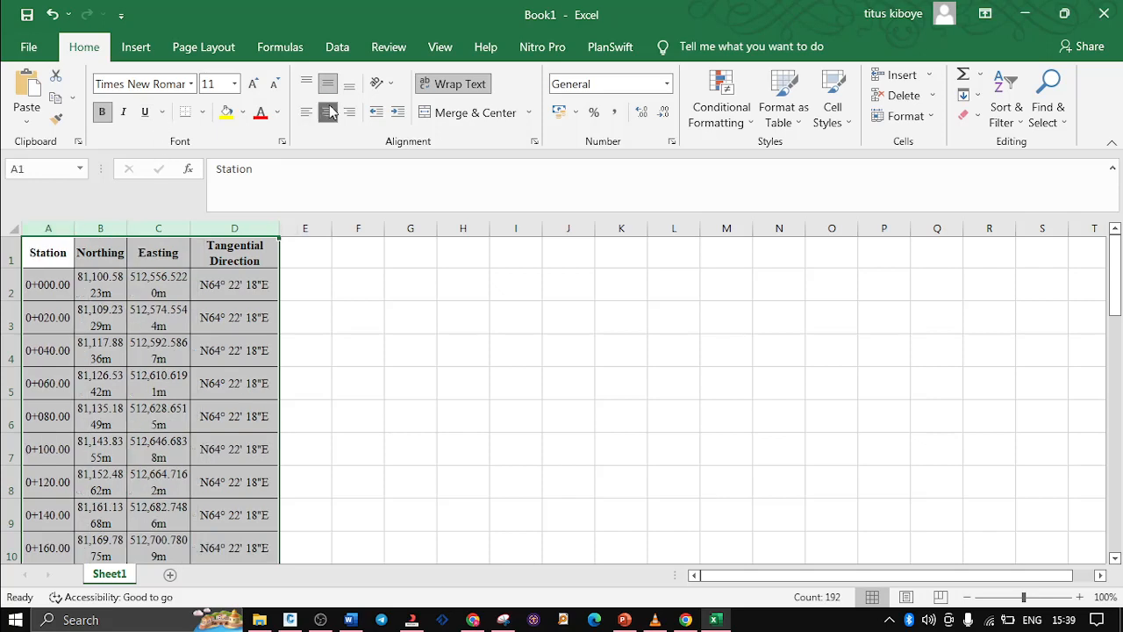
pyautogui.moveTo(193, 228); pyautogui.dragTo(296, 227)
pyautogui.click(552, 326)
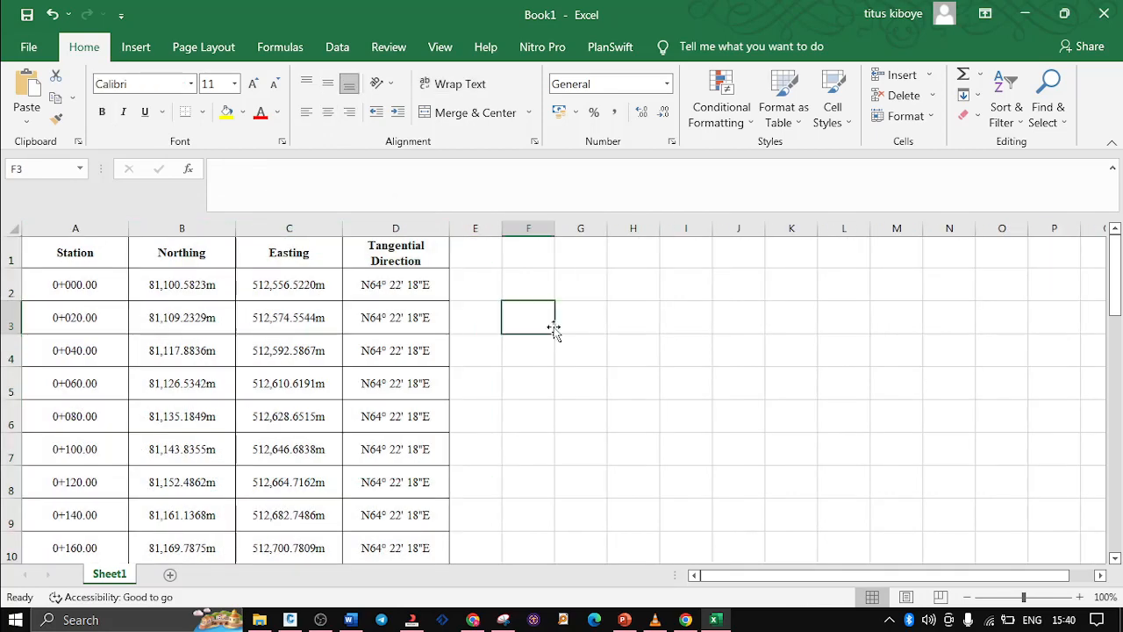
pyautogui.scroll(-12, 328, 366)
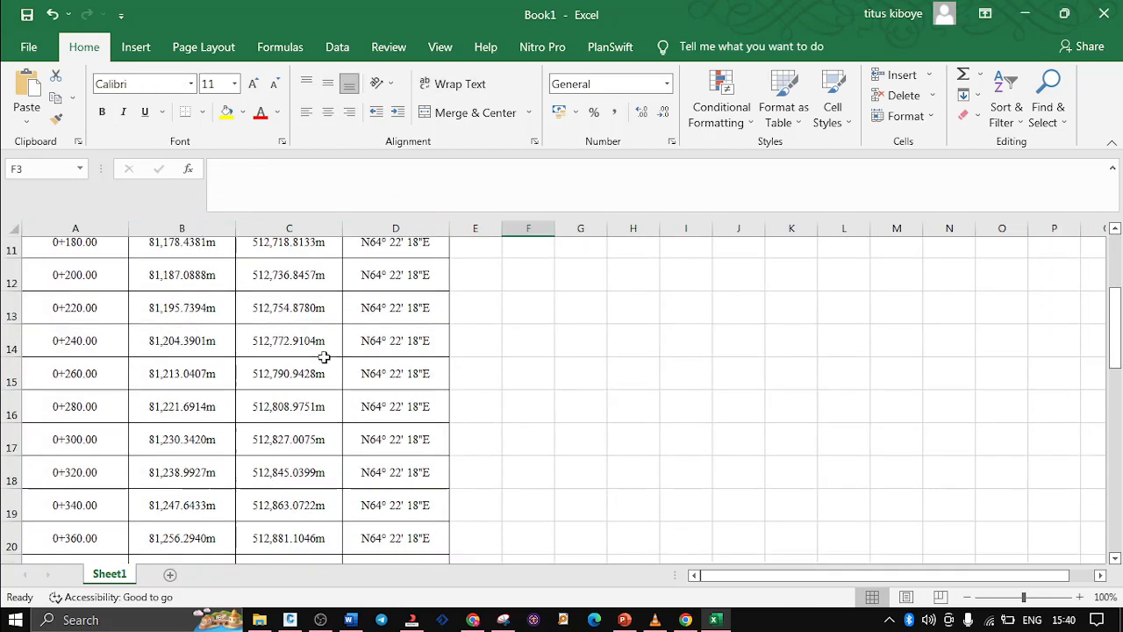
pyautogui.scroll(-3, 337, 375)
pyautogui.scroll(7, 337, 375)
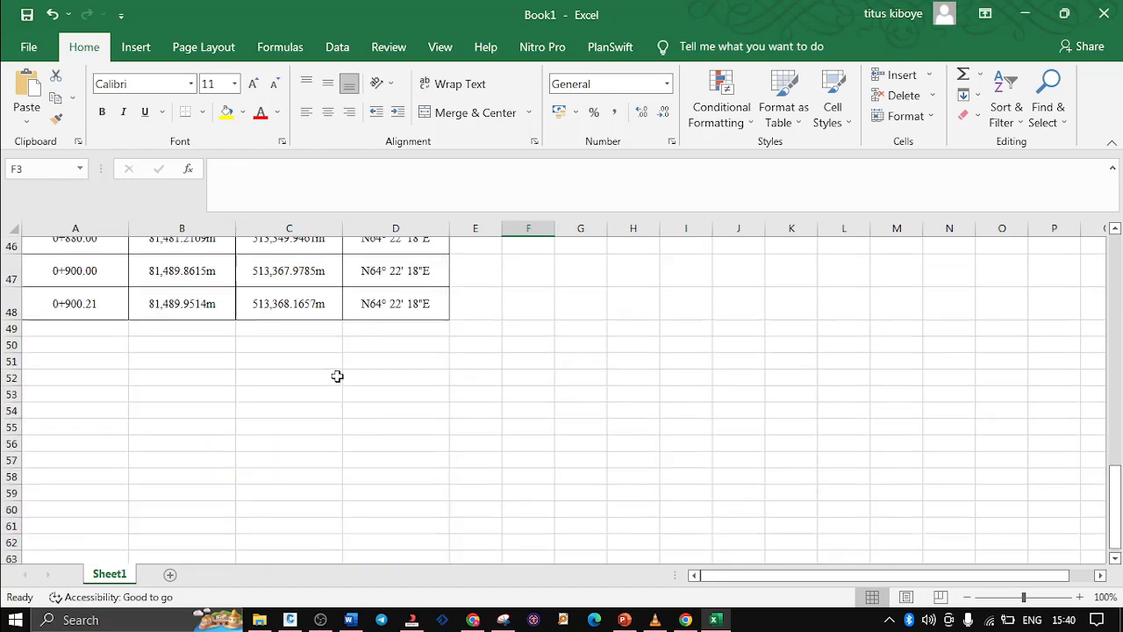
pyautogui.scroll(9, 337, 375)
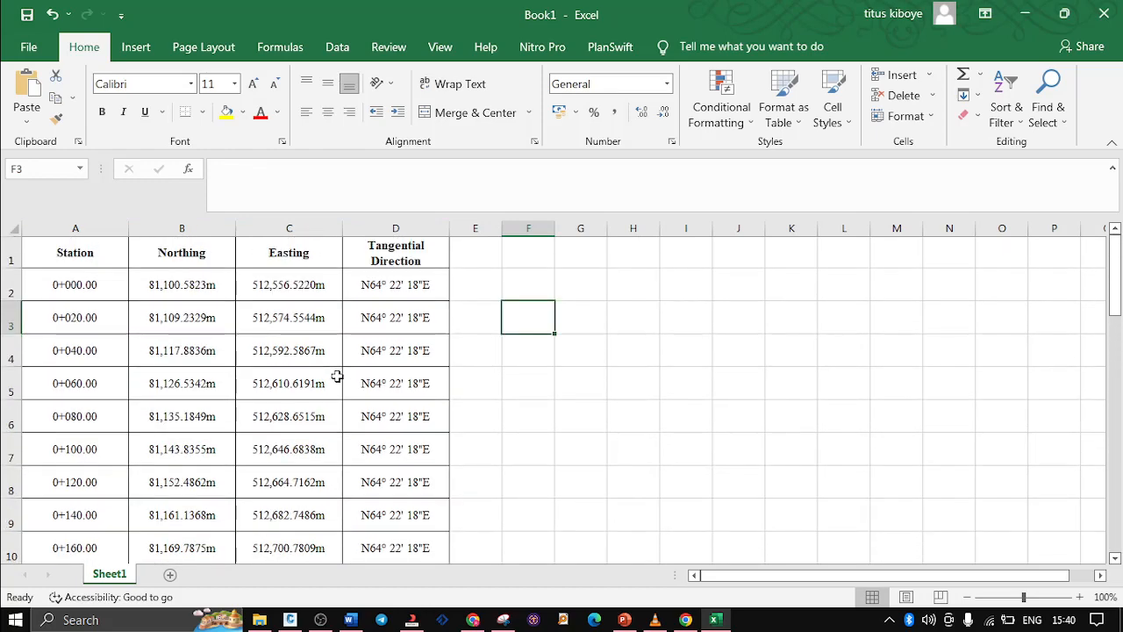
# Minimize the workbook and delete the abc.csv file from the desktop
pyautogui.click(1027, 16)
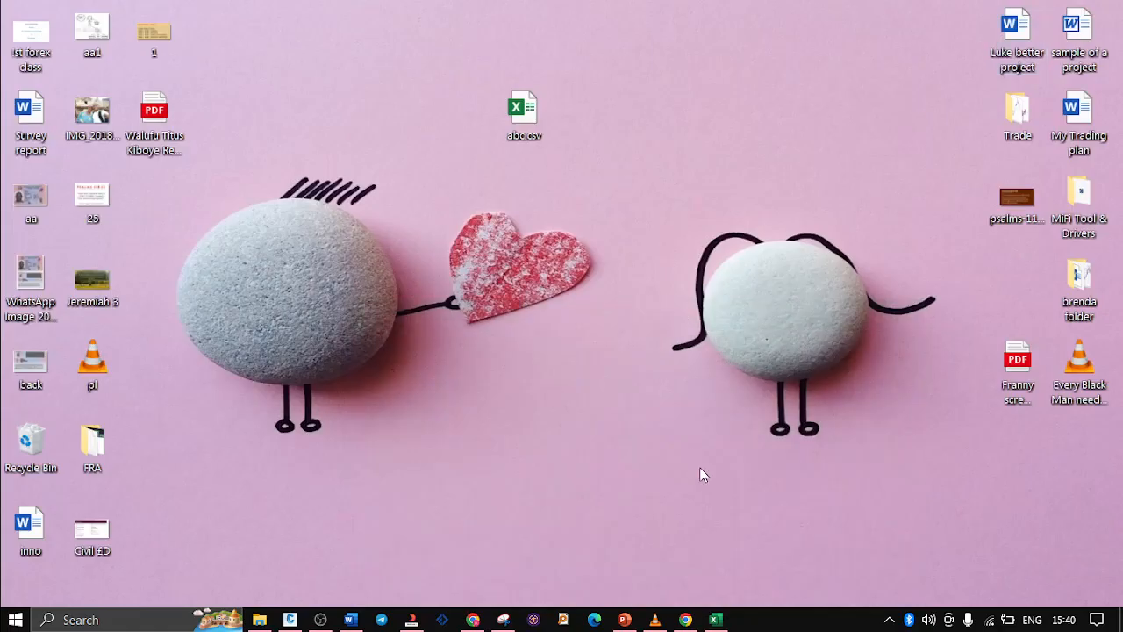
pyautogui.click(537, 104)
pyautogui.press('Delete')
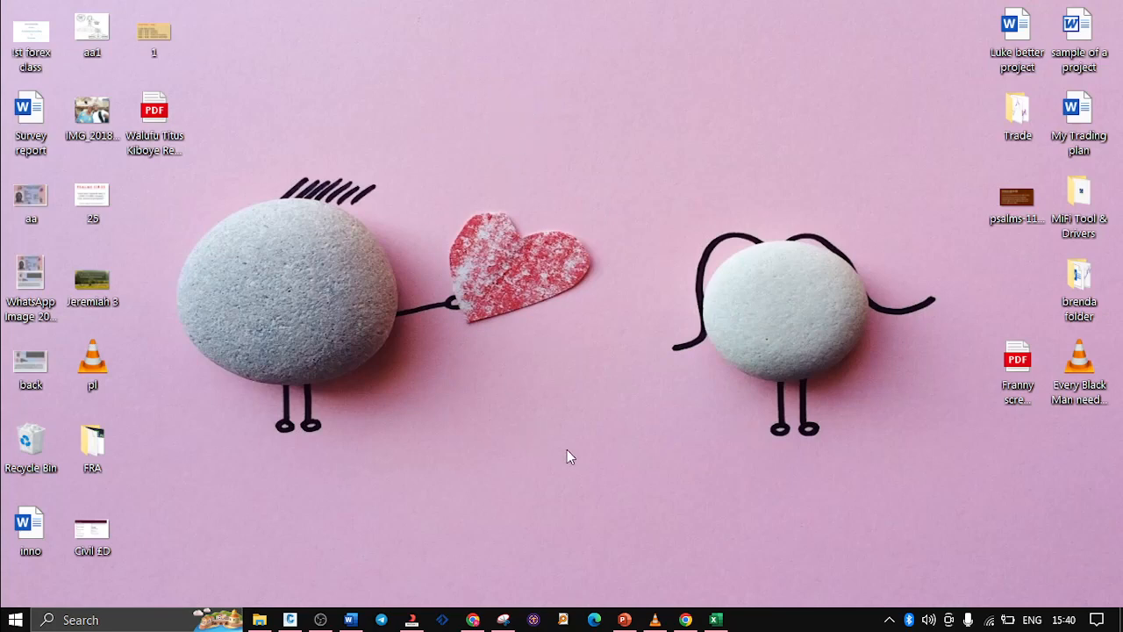
pyautogui.click(716, 620)
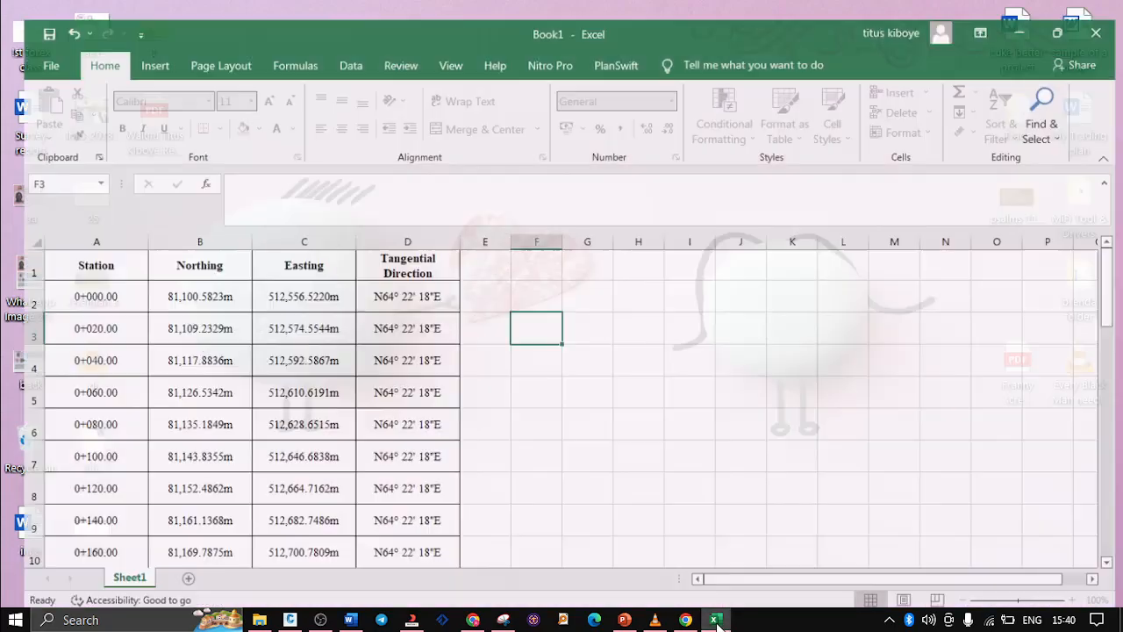
pyautogui.click(716, 620)
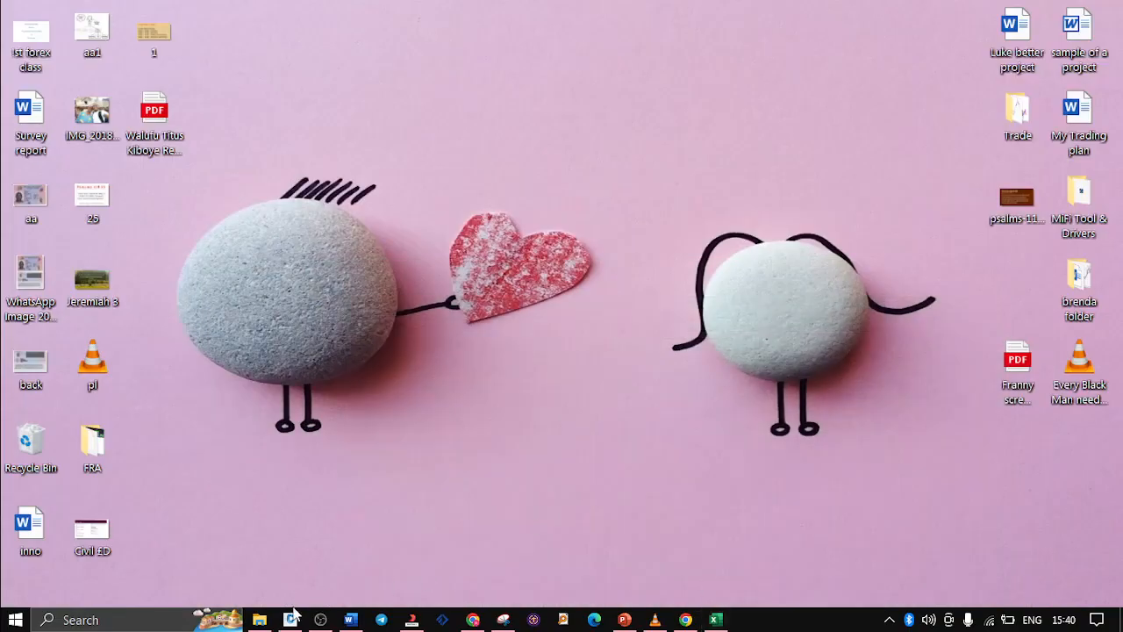
# Switch to Civil 3D, collapse the Reports Manager and open the point creation tools for the AY work drawing's Points collection
pyautogui.moveTo(291, 619)
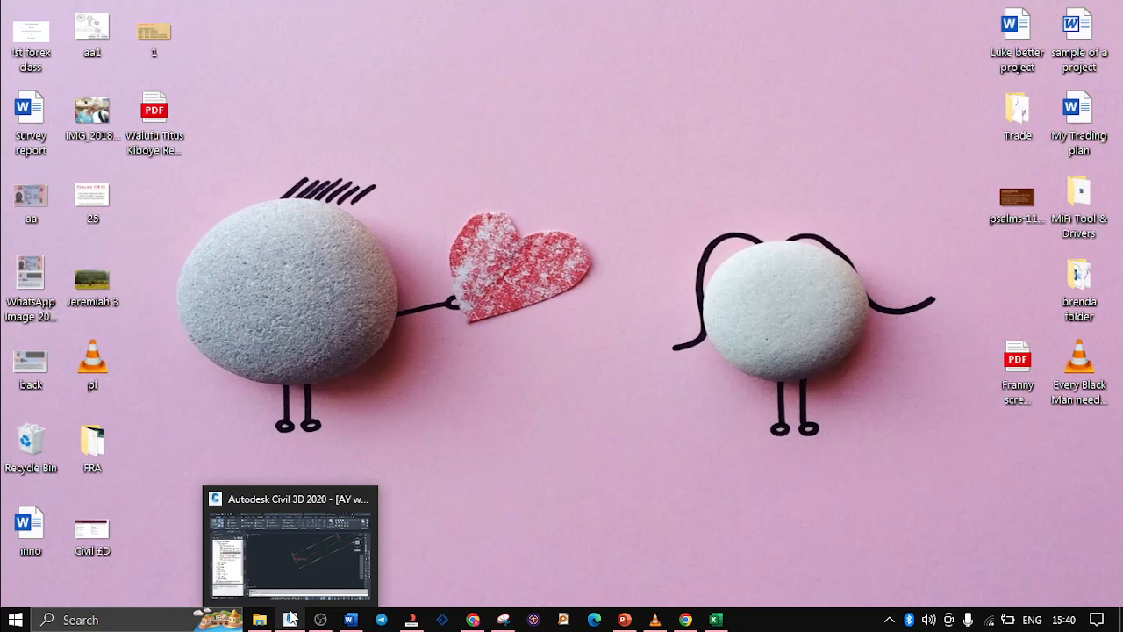
pyautogui.click(290, 621)
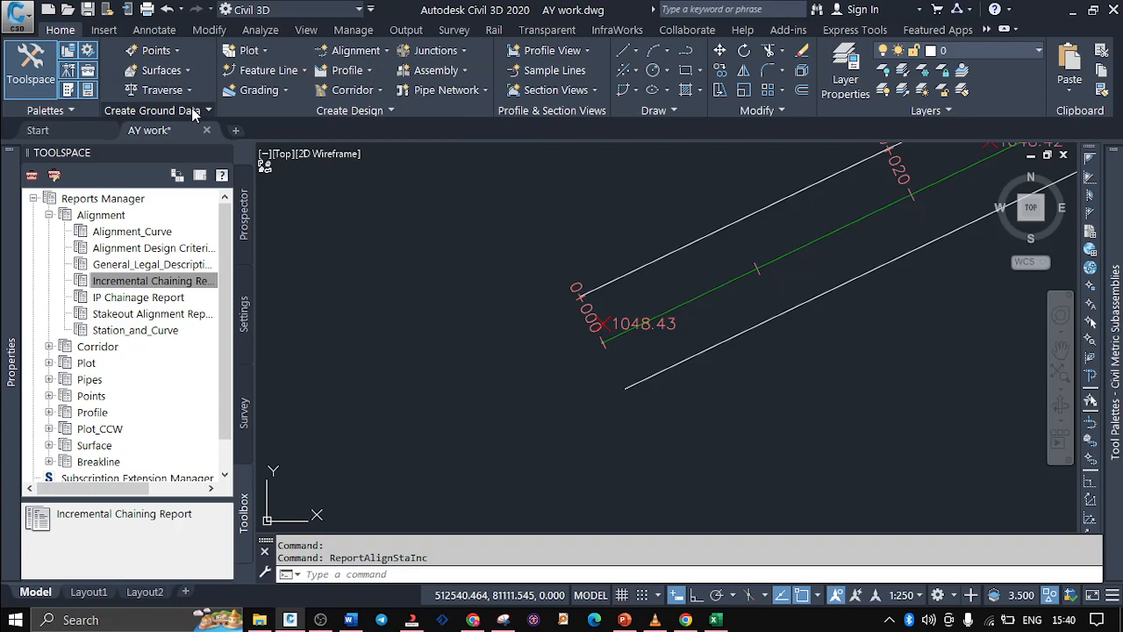
pyautogui.click(195, 288)
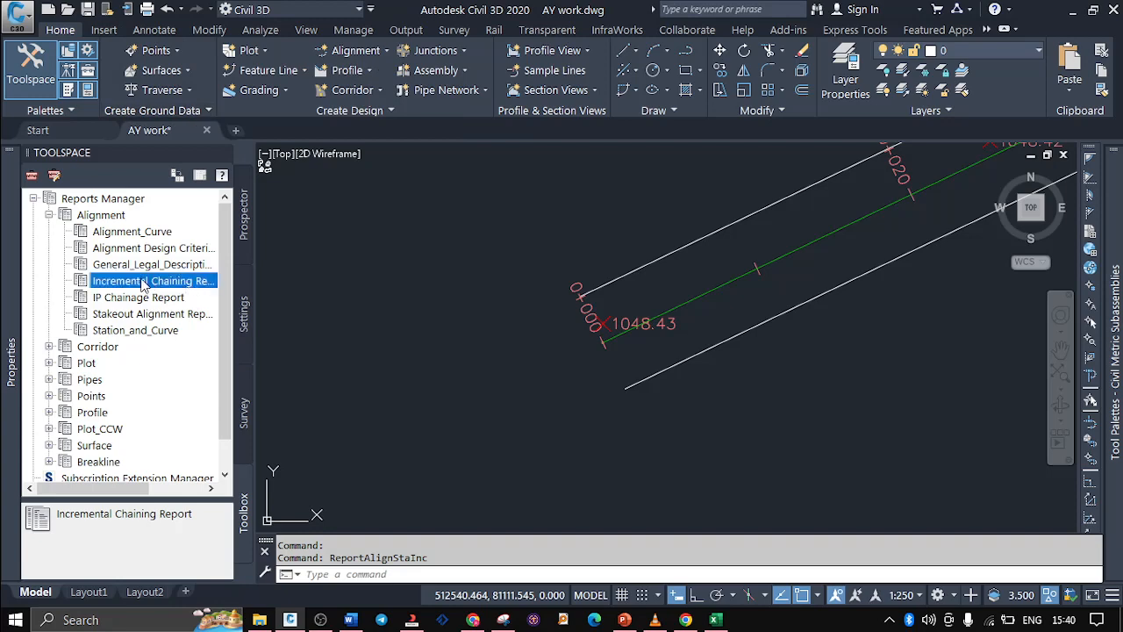
pyautogui.click(34, 198)
pyautogui.click(245, 223)
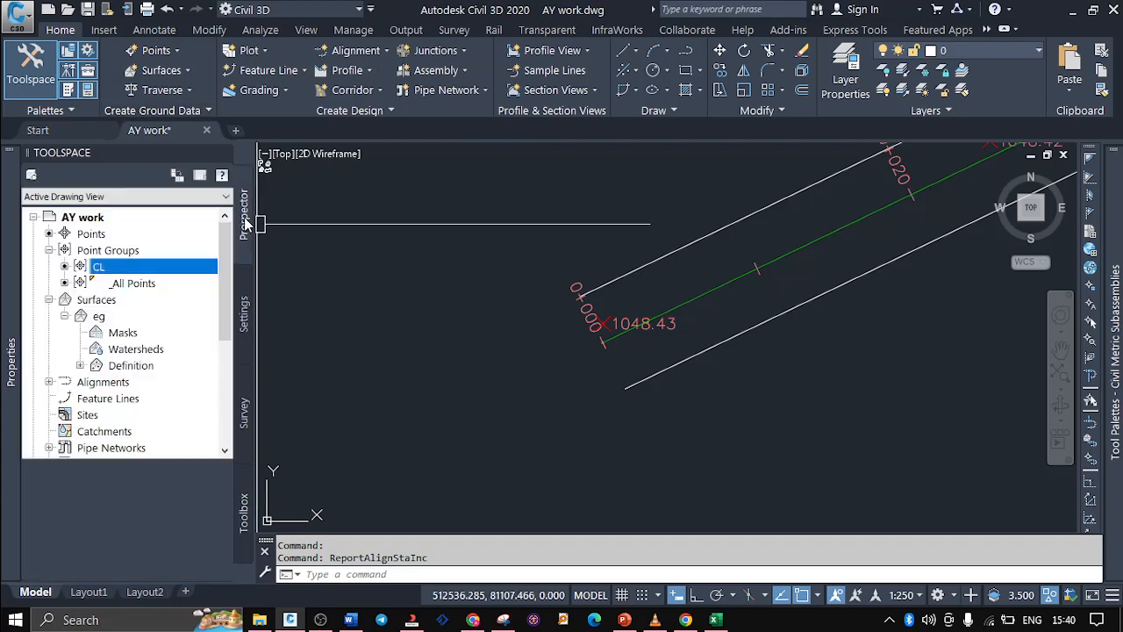
pyautogui.click(90, 233)
pyautogui.rightClick(88, 234)
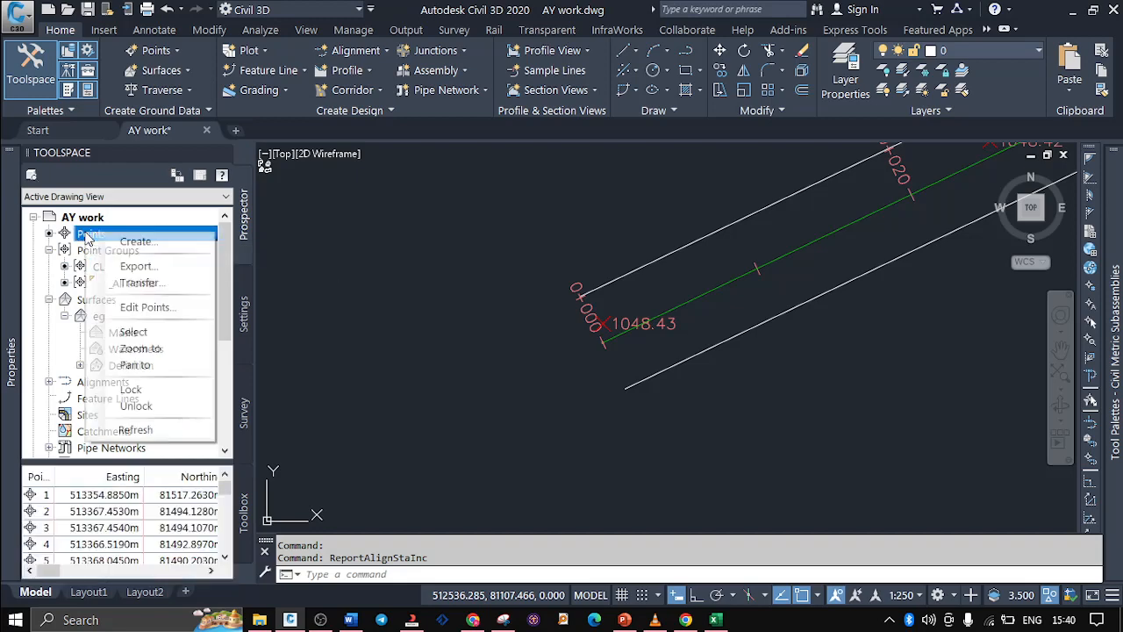
pyautogui.click(131, 244)
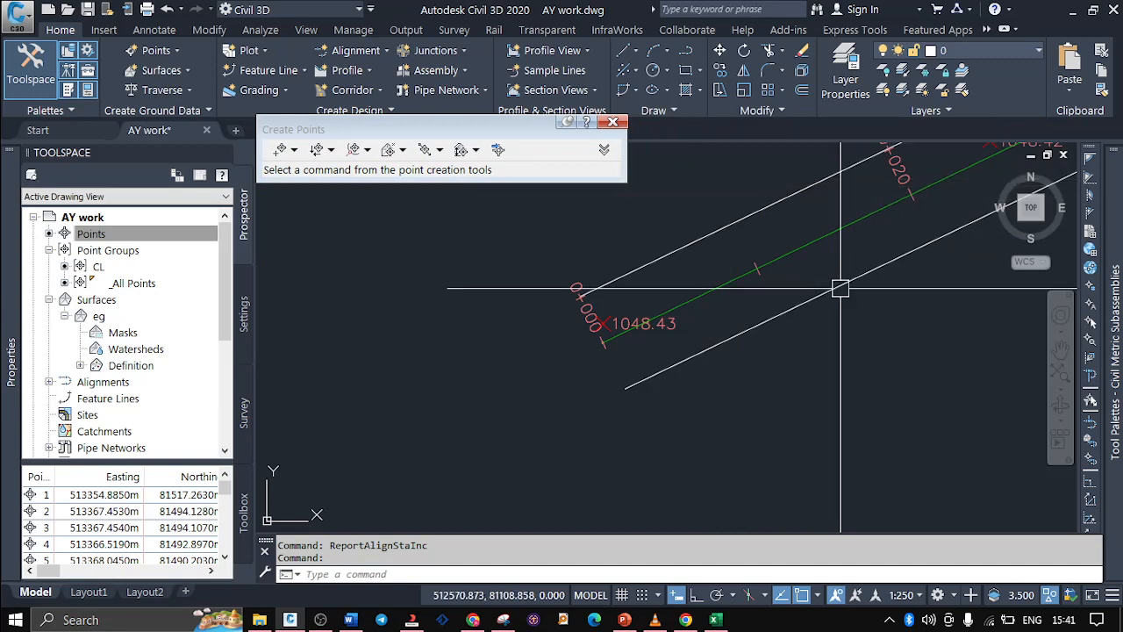
# Expand the Create Points settings, enlarge the dialog vertically and show the Points Creation parameters
pyautogui.scroll(-4, 574, 463)
pyautogui.scroll(2, 703, 369)
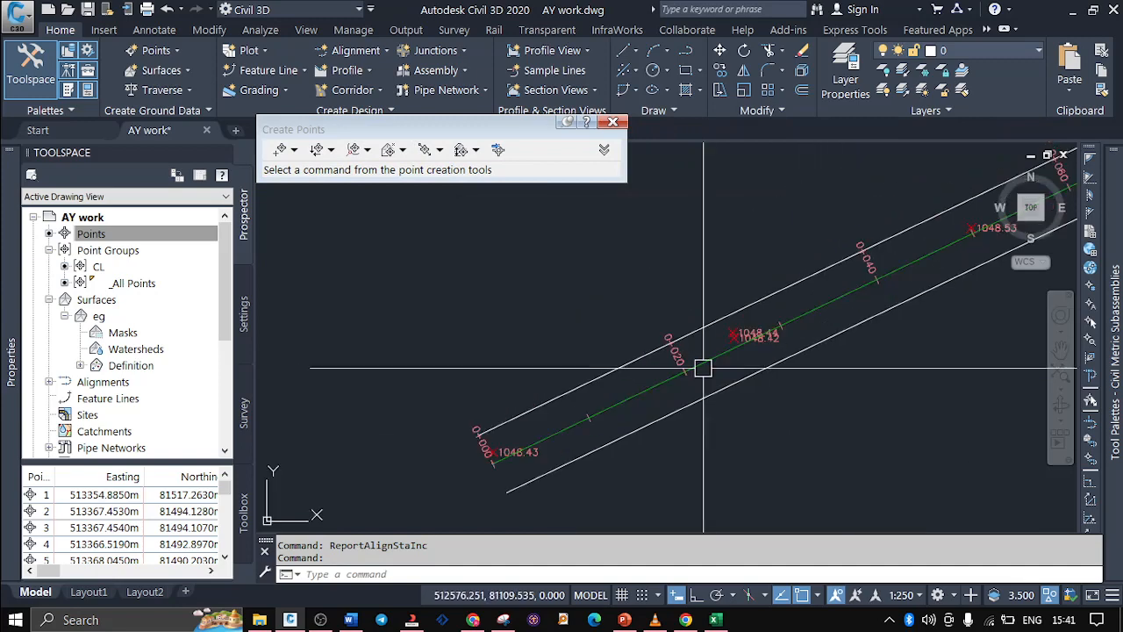
pyautogui.moveTo(703, 369)
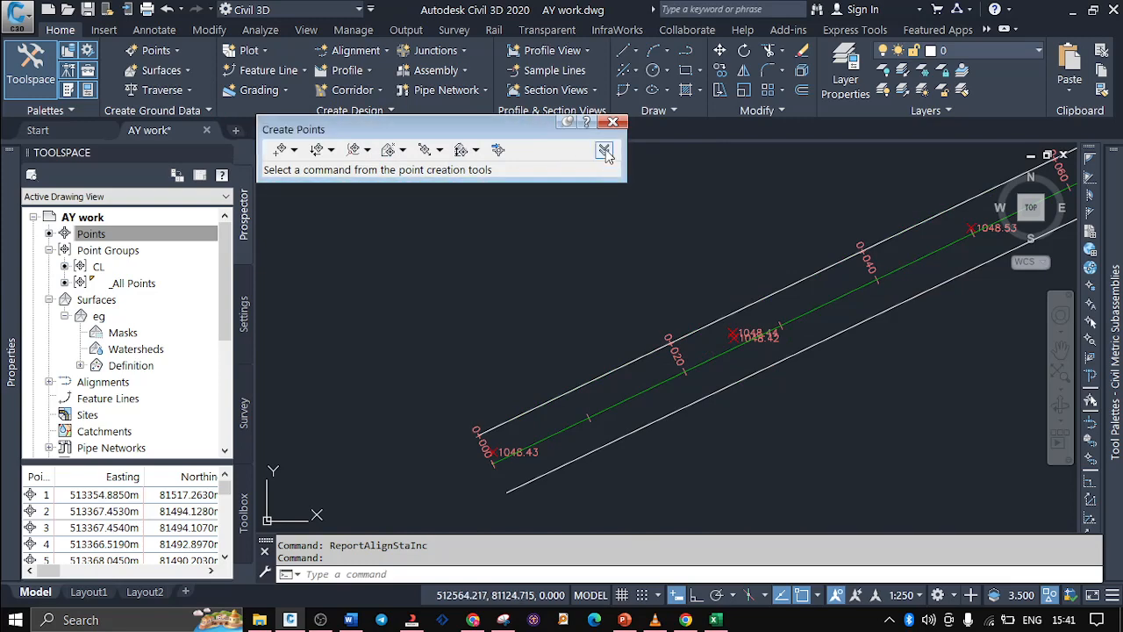
pyautogui.click(604, 151)
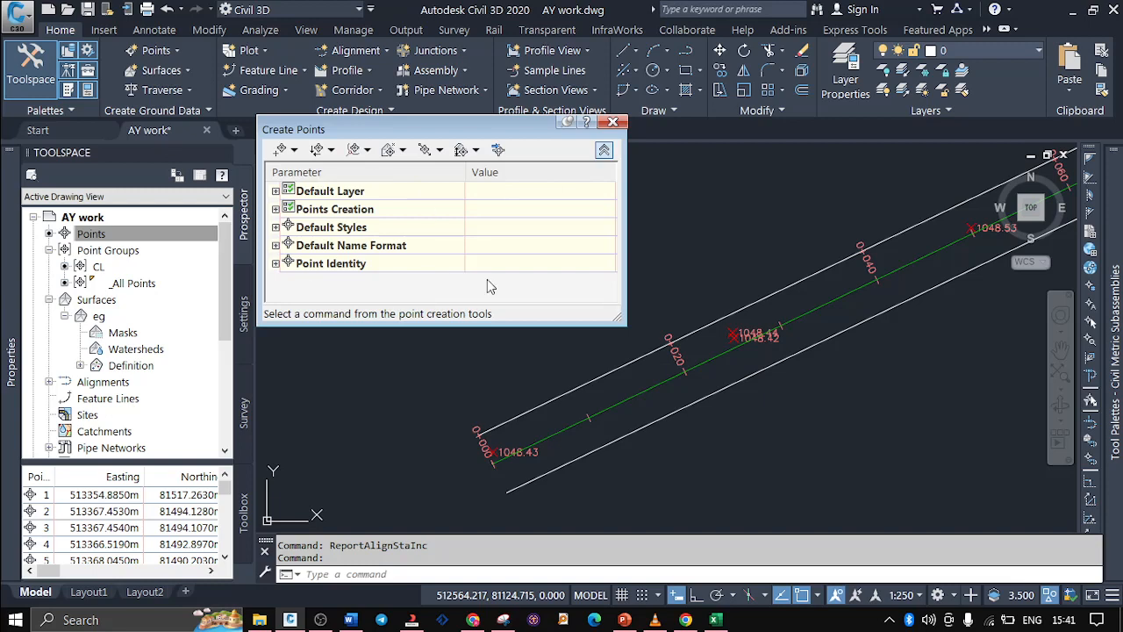
pyautogui.moveTo(619, 318); pyautogui.dragTo(620, 426)
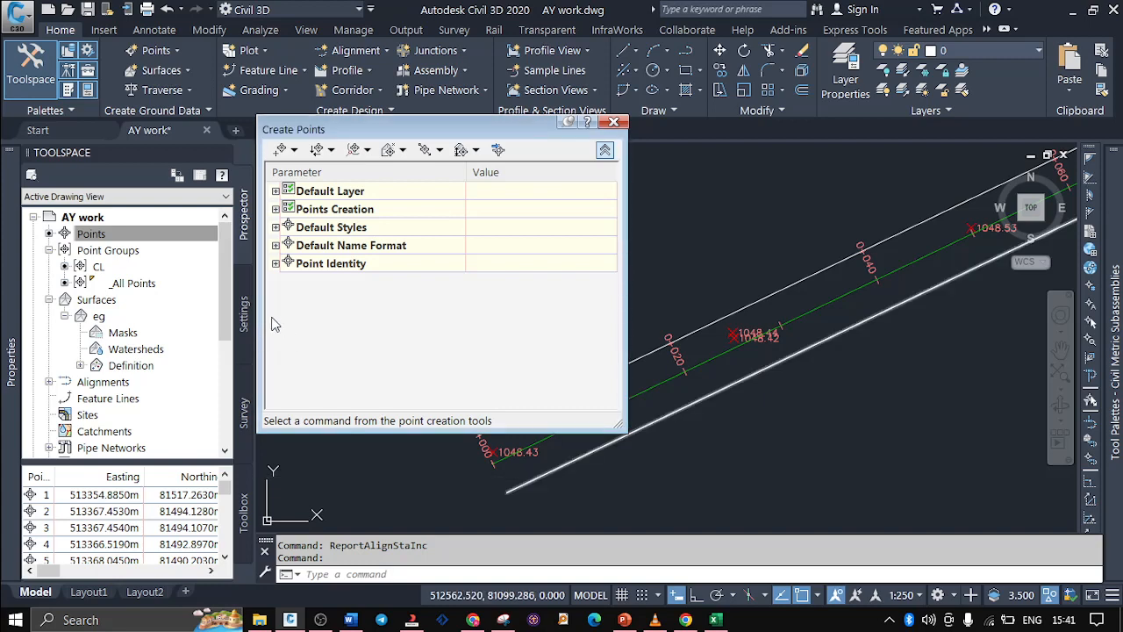
pyautogui.click(605, 150)
pyautogui.click(605, 150)
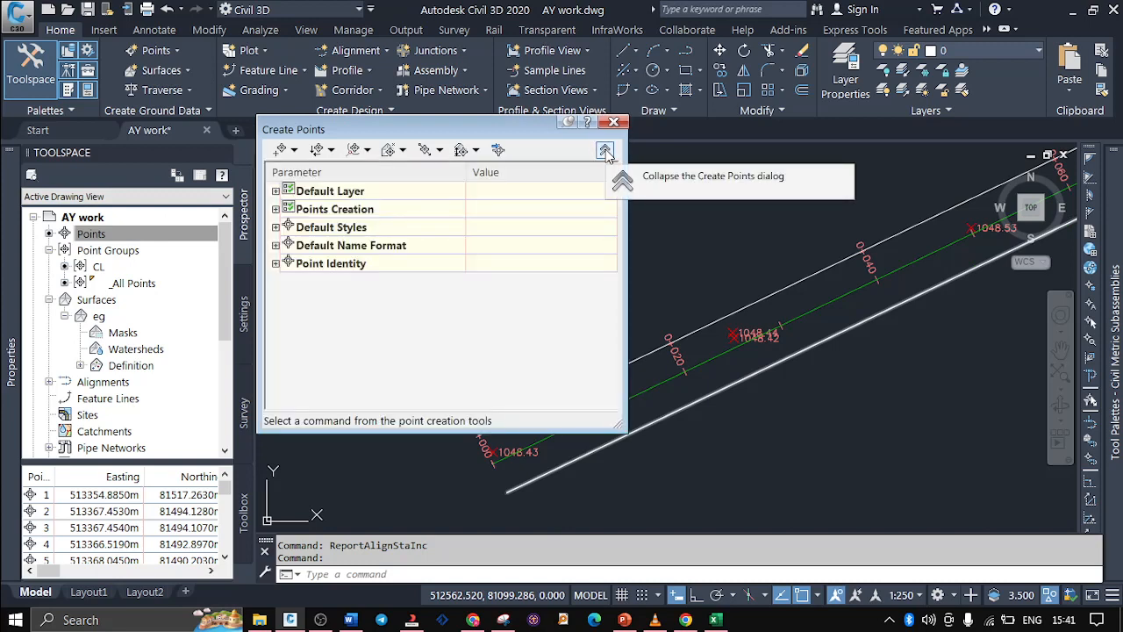
pyautogui.click(276, 227)
pyautogui.click(275, 227)
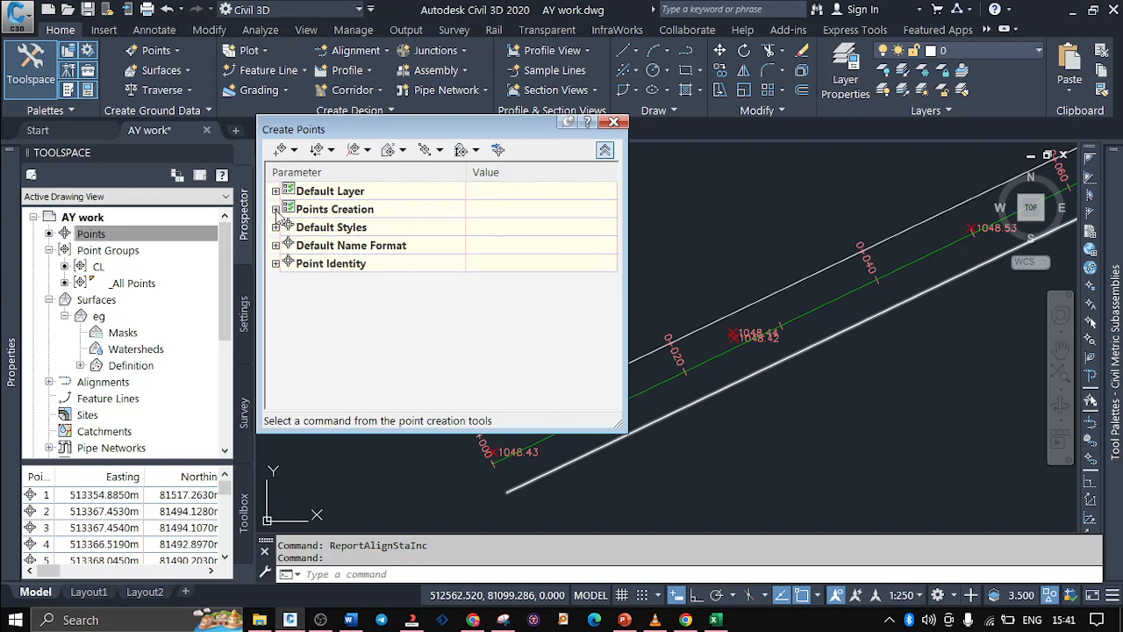
pyautogui.click(276, 210)
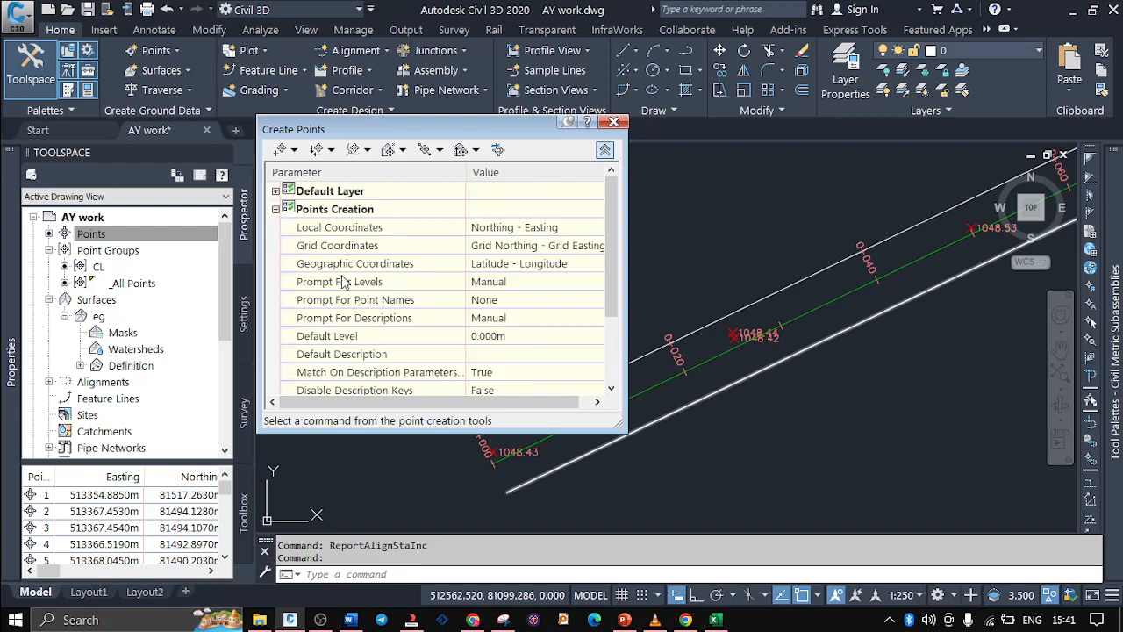
# Set the prompts for levels, point names and descriptions to Automatic in the Points Creation parameters
pyautogui.click(527, 285)
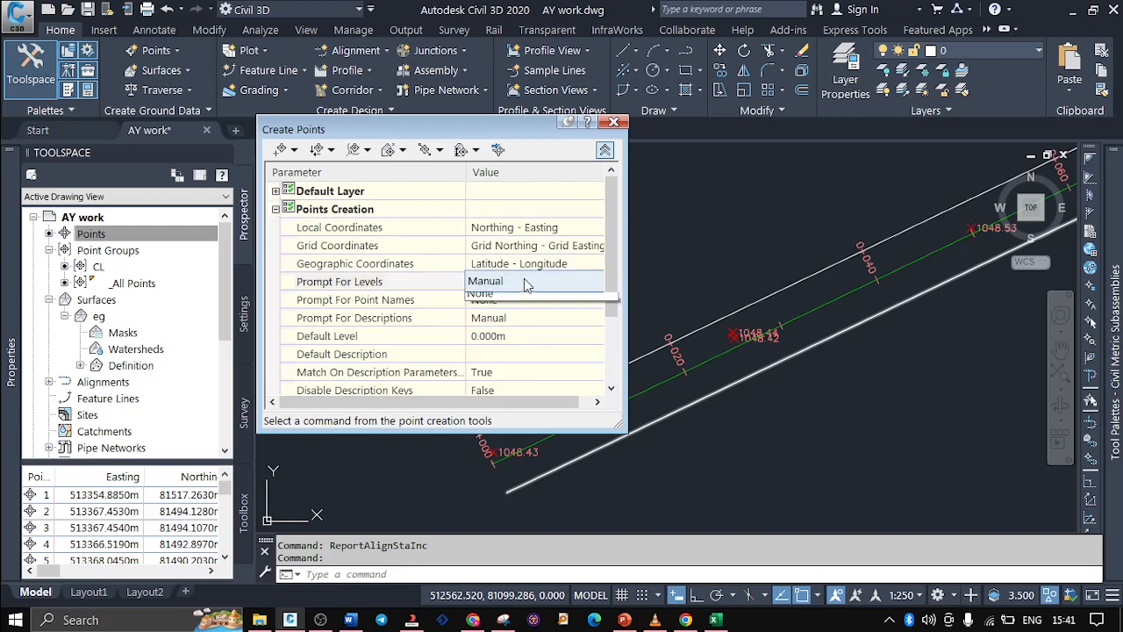
pyautogui.click(527, 284)
pyautogui.click(509, 297)
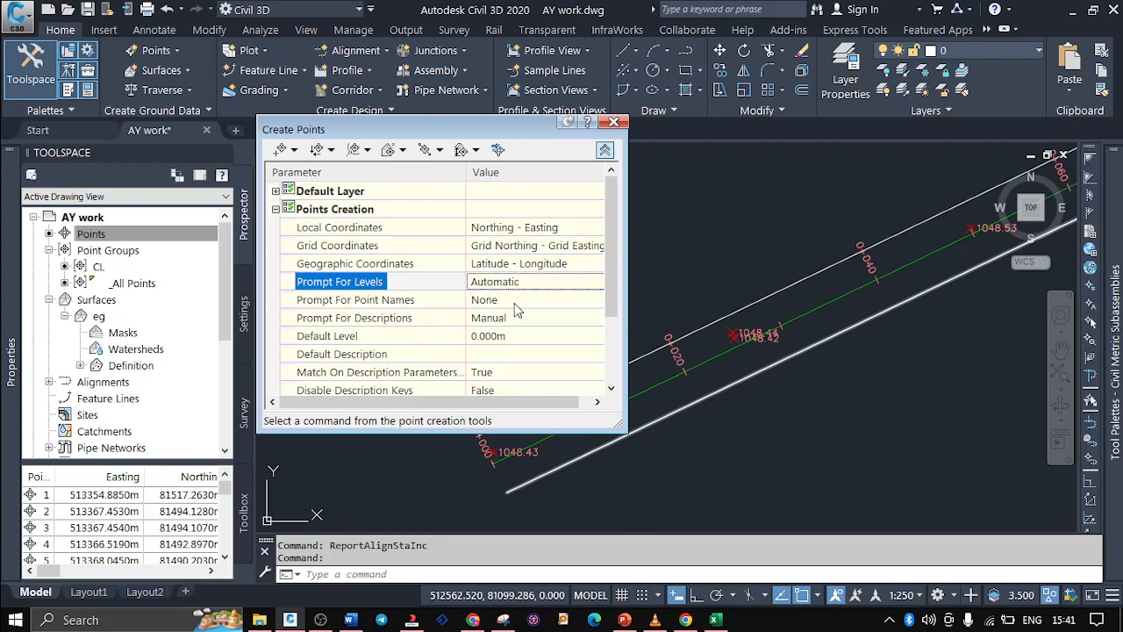
pyautogui.click(516, 302)
pyautogui.click(516, 318)
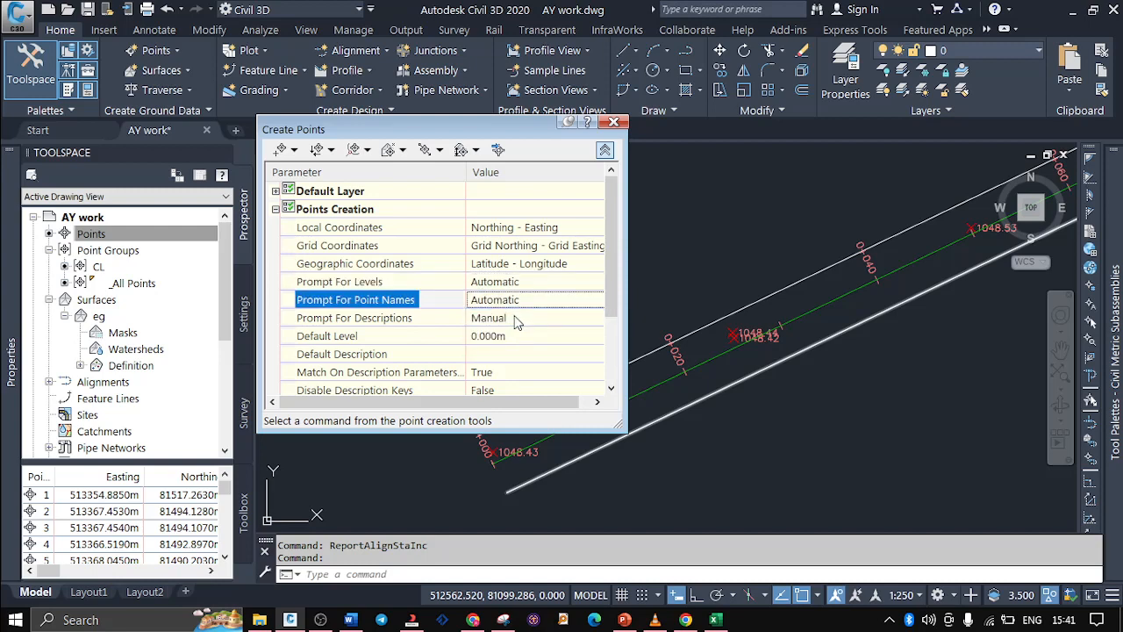
pyautogui.click(516, 319)
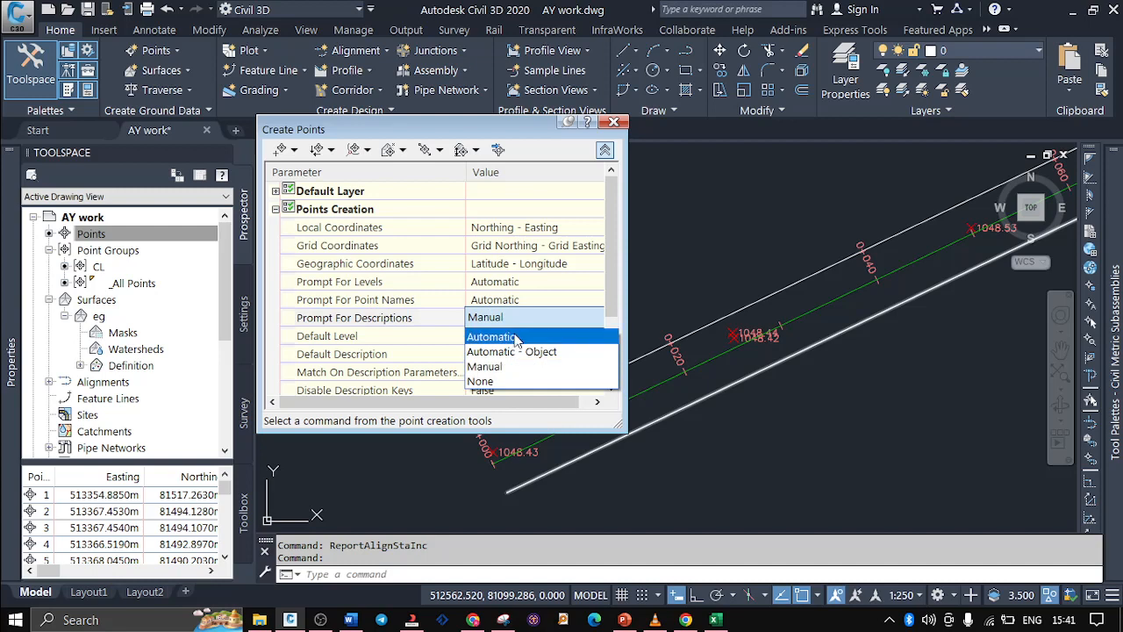
pyautogui.click(502, 339)
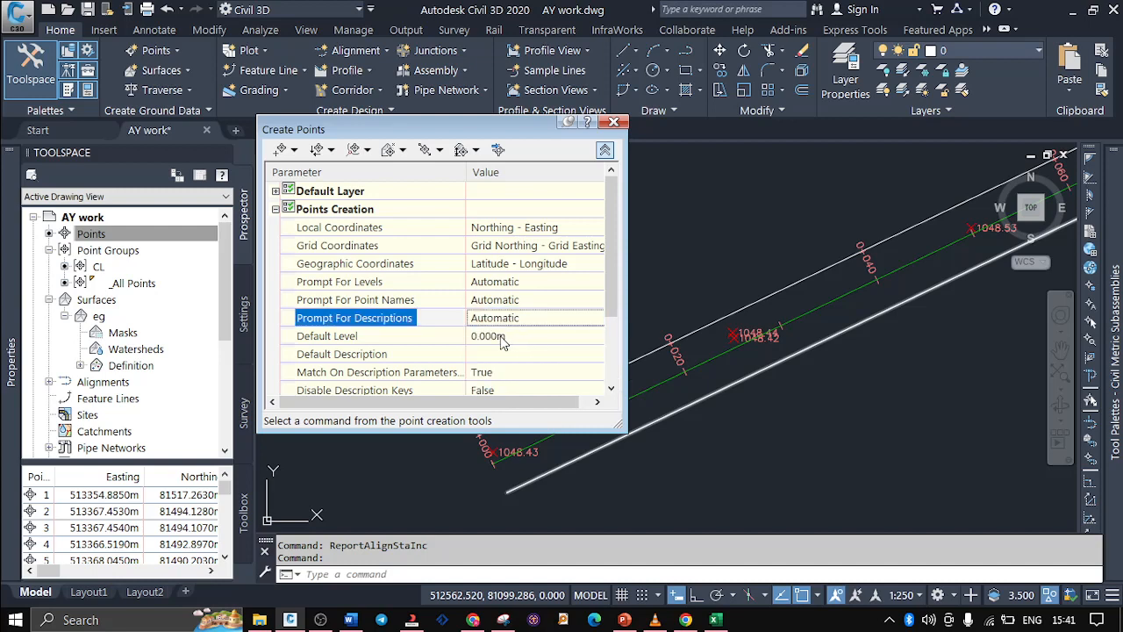
# Set the default description for new points to Ncl and collapse the Create Points settings
pyautogui.click(354, 358)
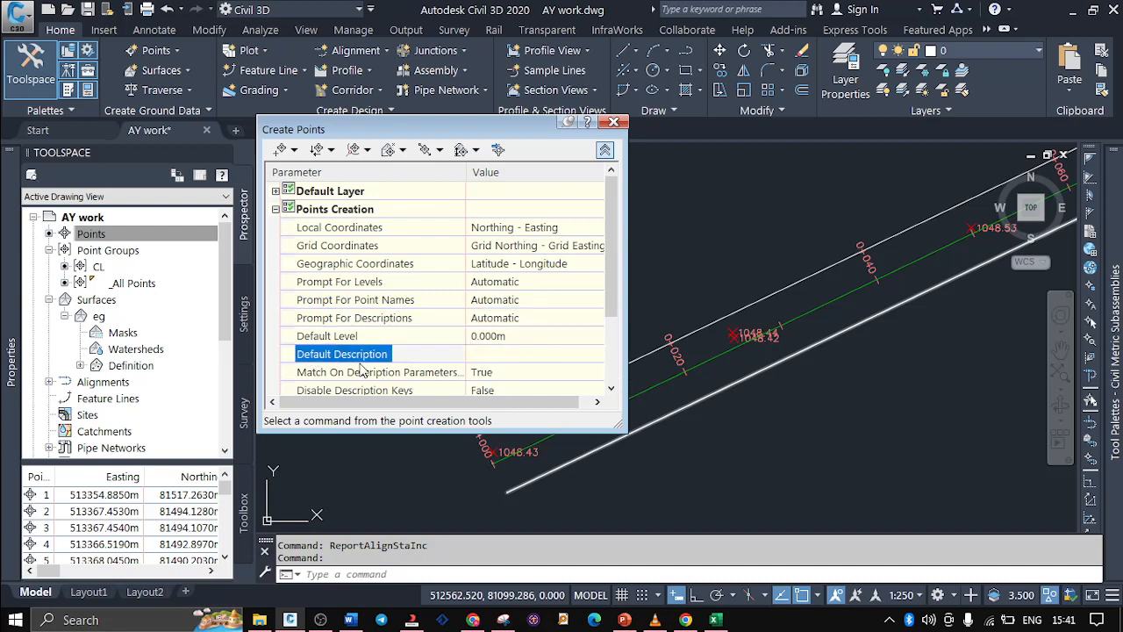
pyautogui.click(502, 352)
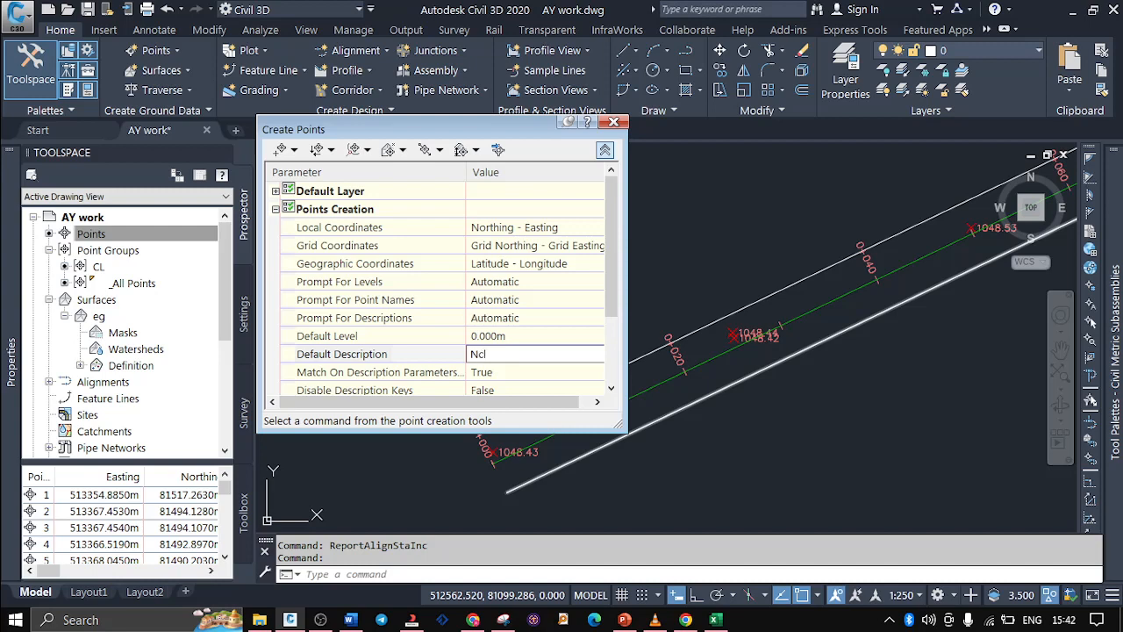
pyautogui.click(605, 151)
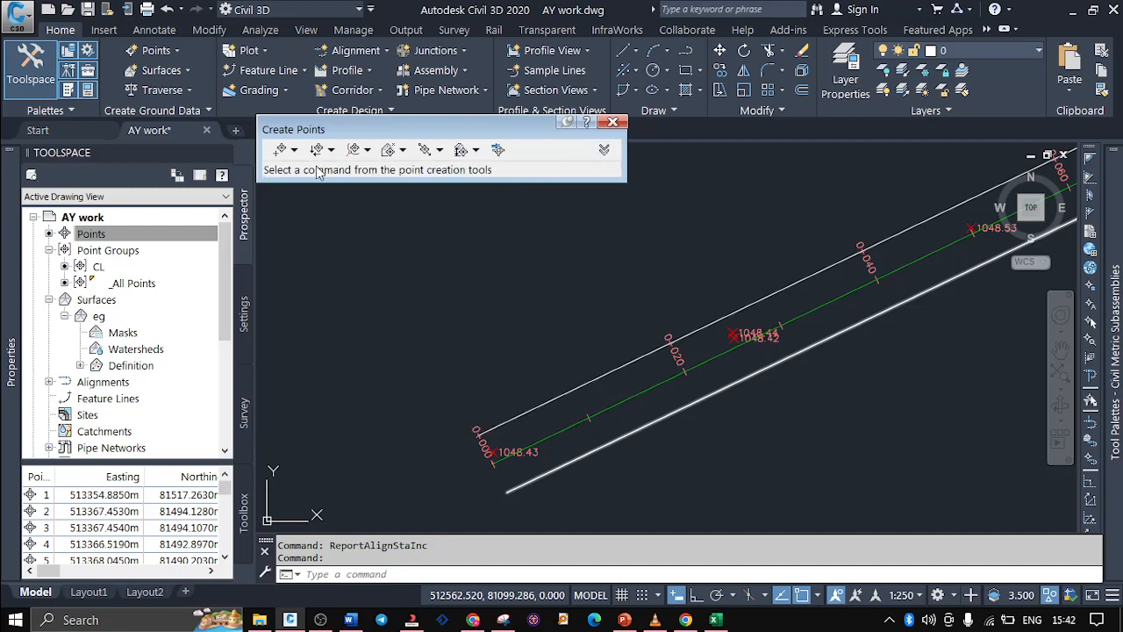
# Create points with Measure Alignment along centreline alignment Abc, from chainage 0+000.00 to 0+900.21, at offset 0.000 and interval 20
pyautogui.click(295, 151)
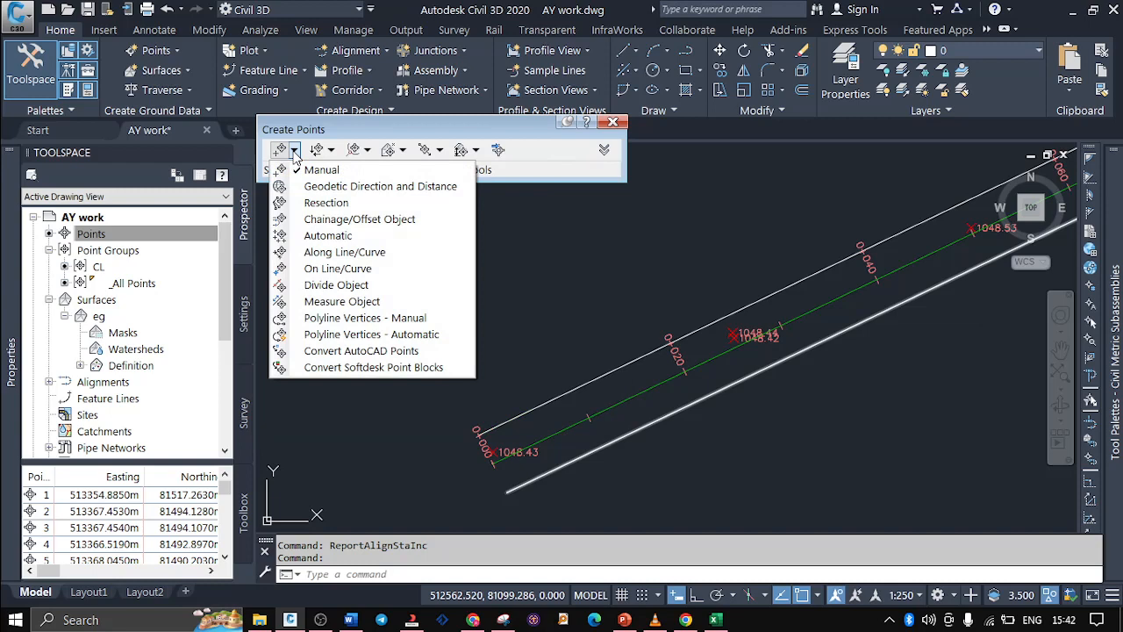
pyautogui.click(332, 150)
pyautogui.click(368, 151)
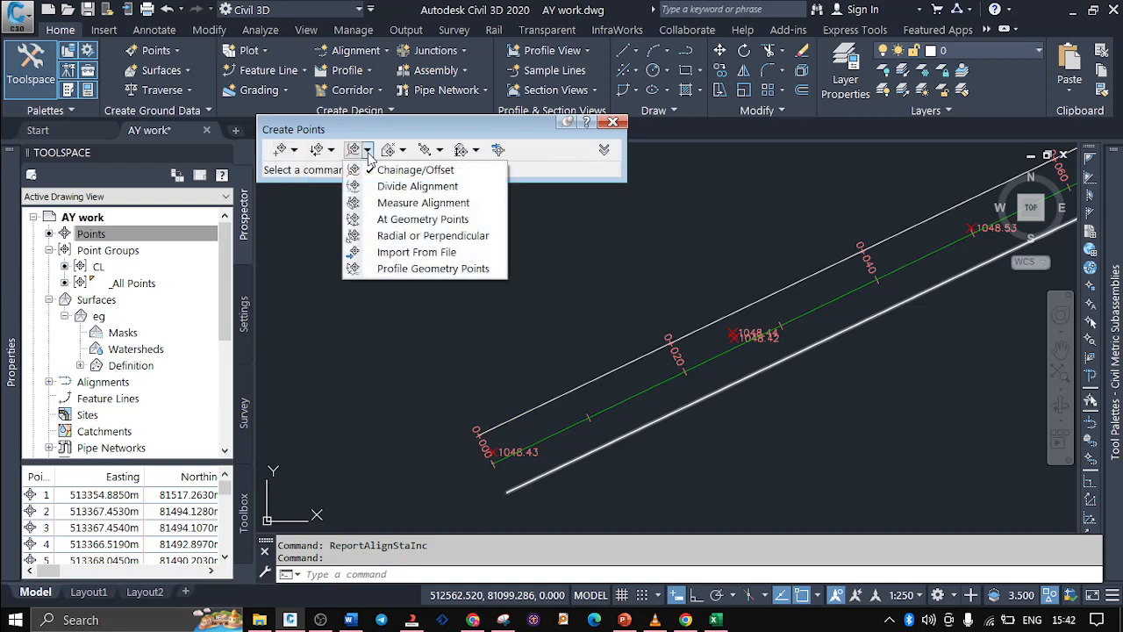
pyautogui.click(369, 155)
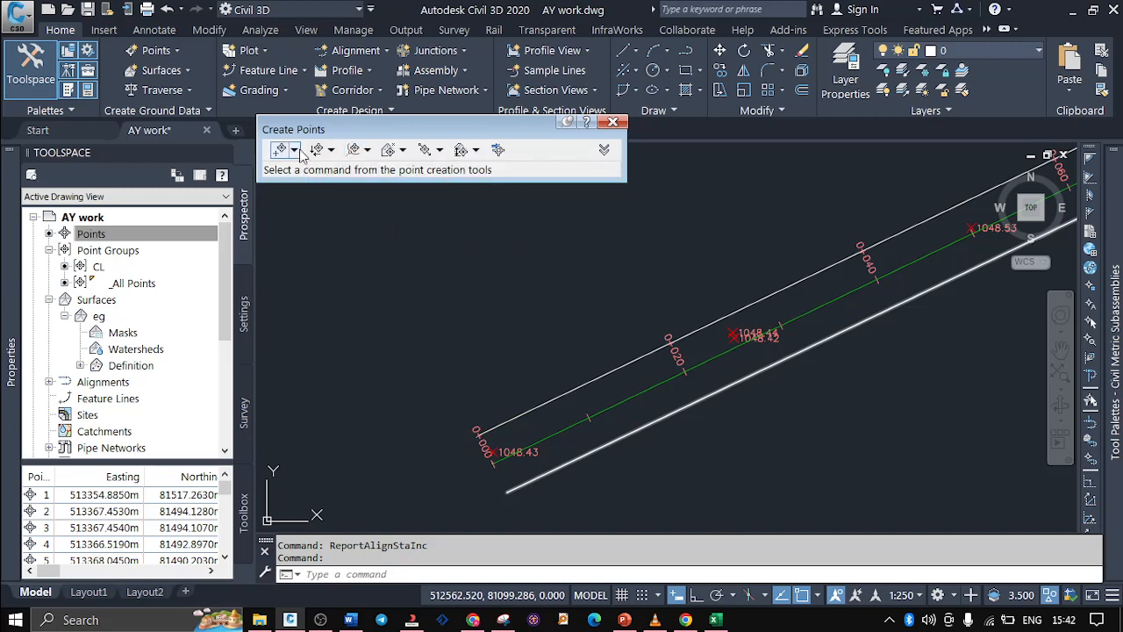
pyautogui.click(369, 151)
pyautogui.click(370, 152)
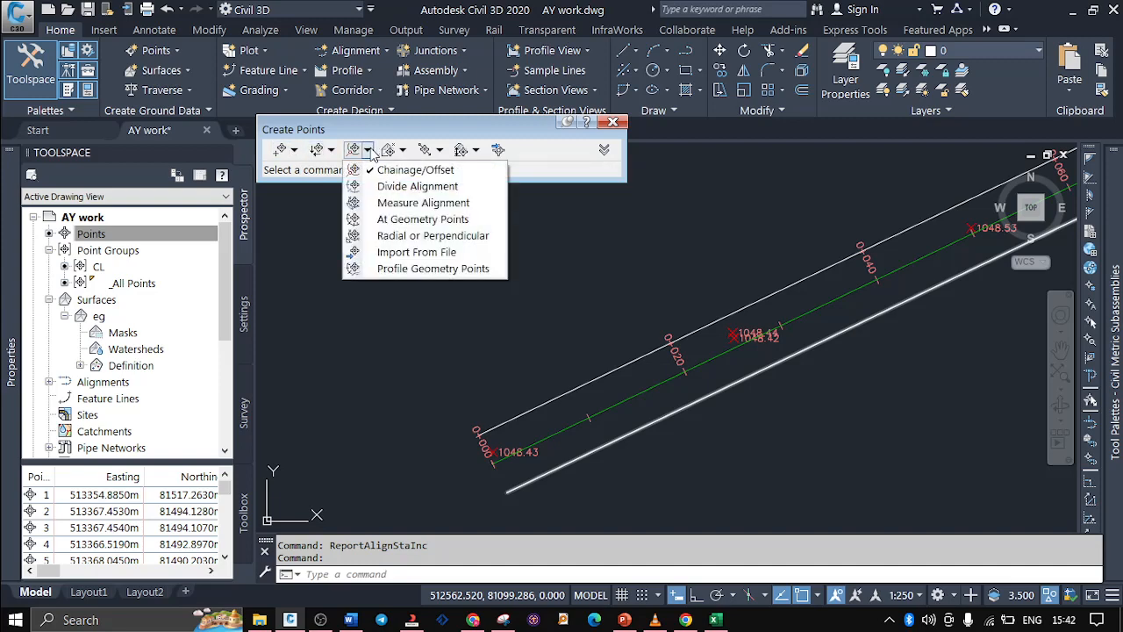
pyautogui.click(405, 207)
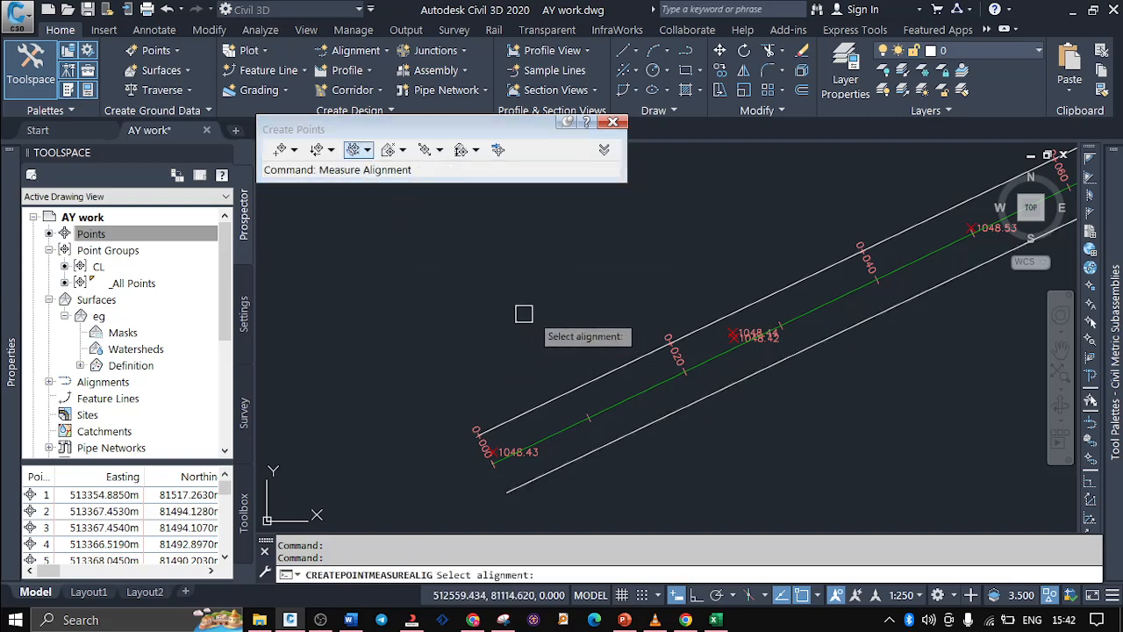
pyautogui.click(635, 387)
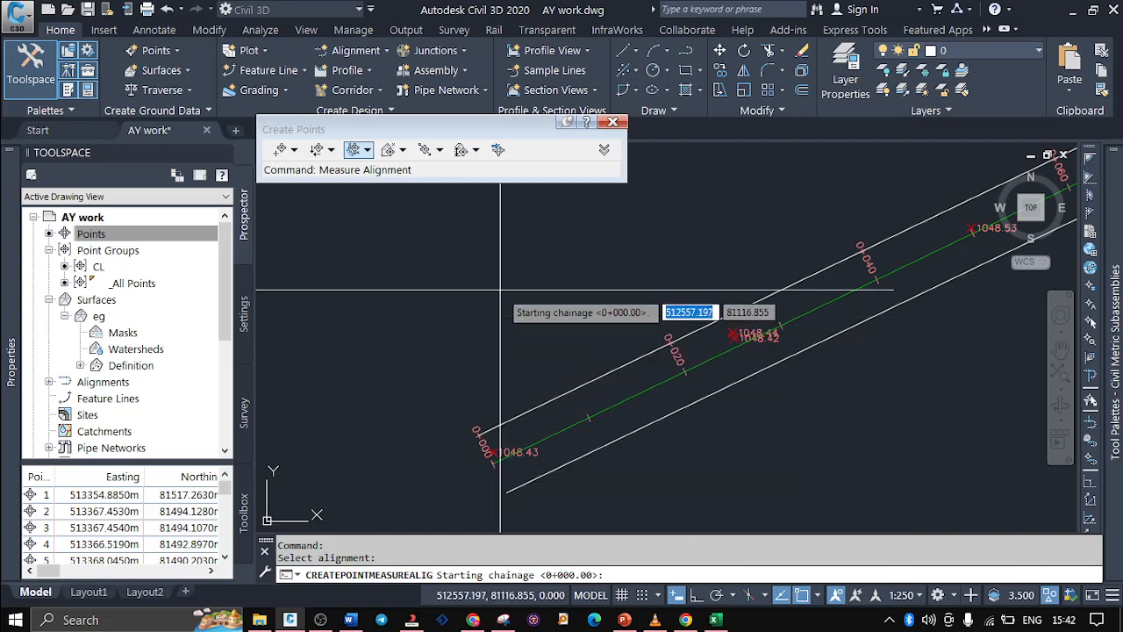
pyautogui.press('Return')
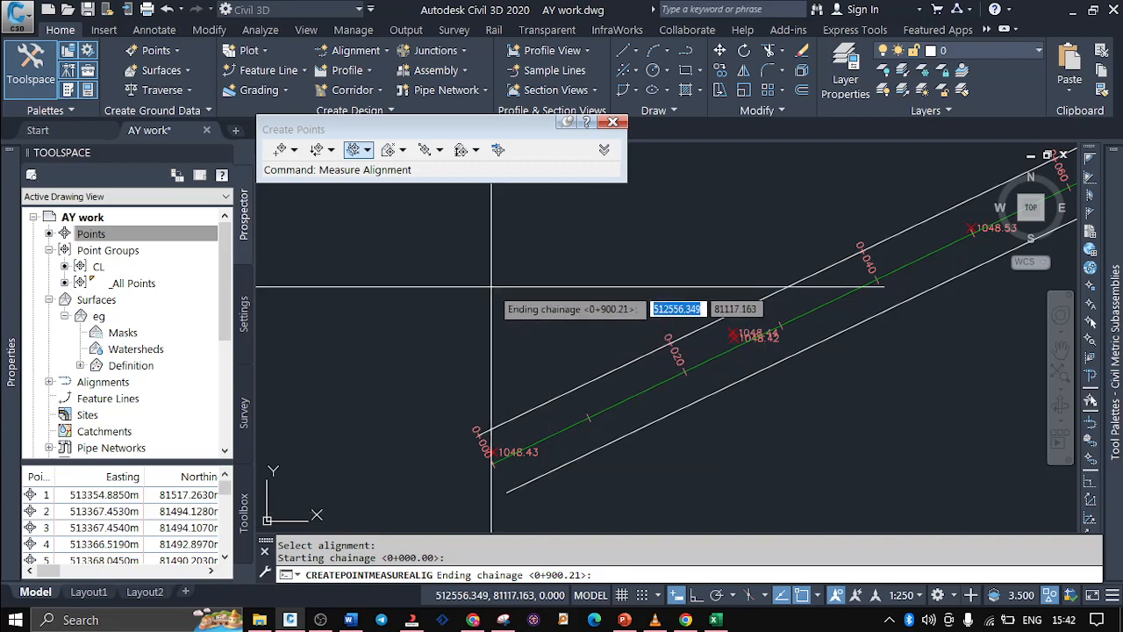
pyautogui.press('Return')
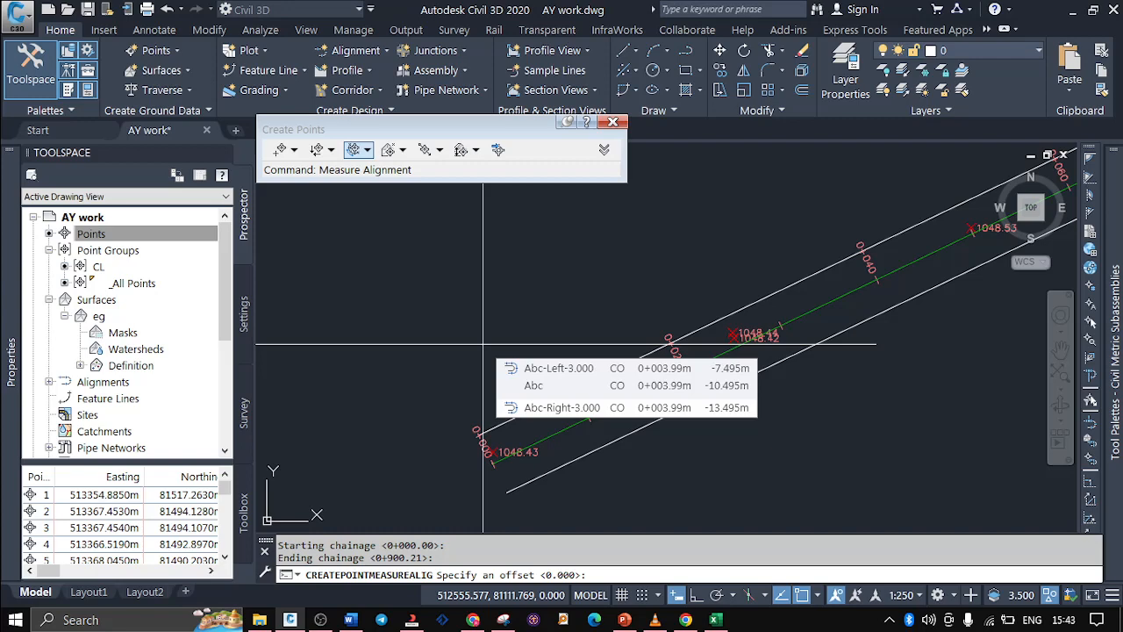
pyautogui.press('Return')
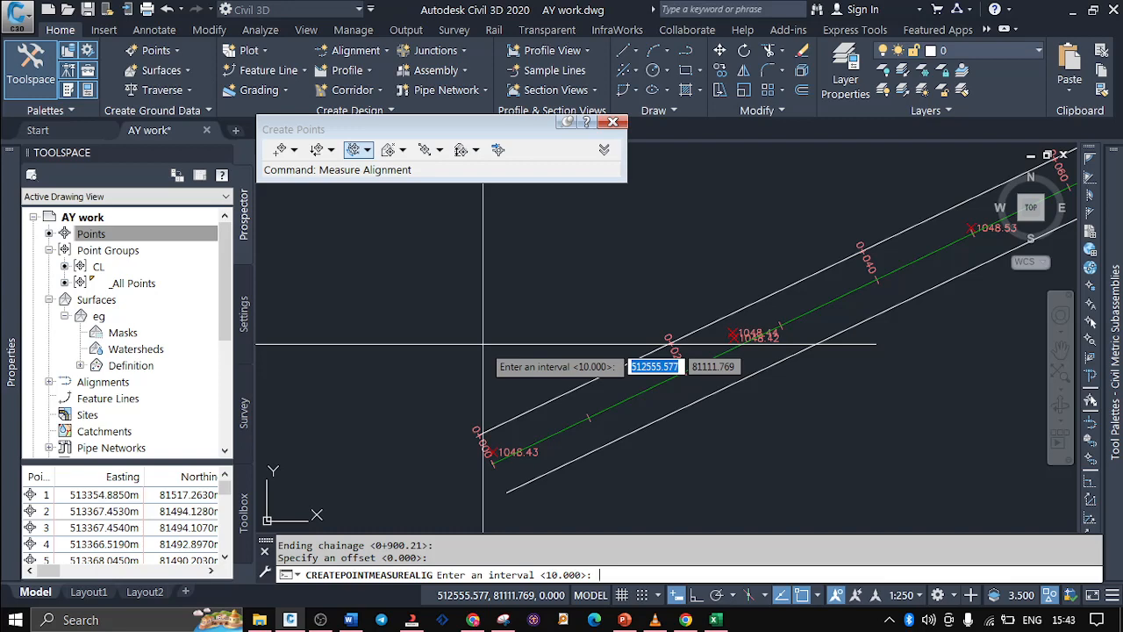
pyautogui.write('20')
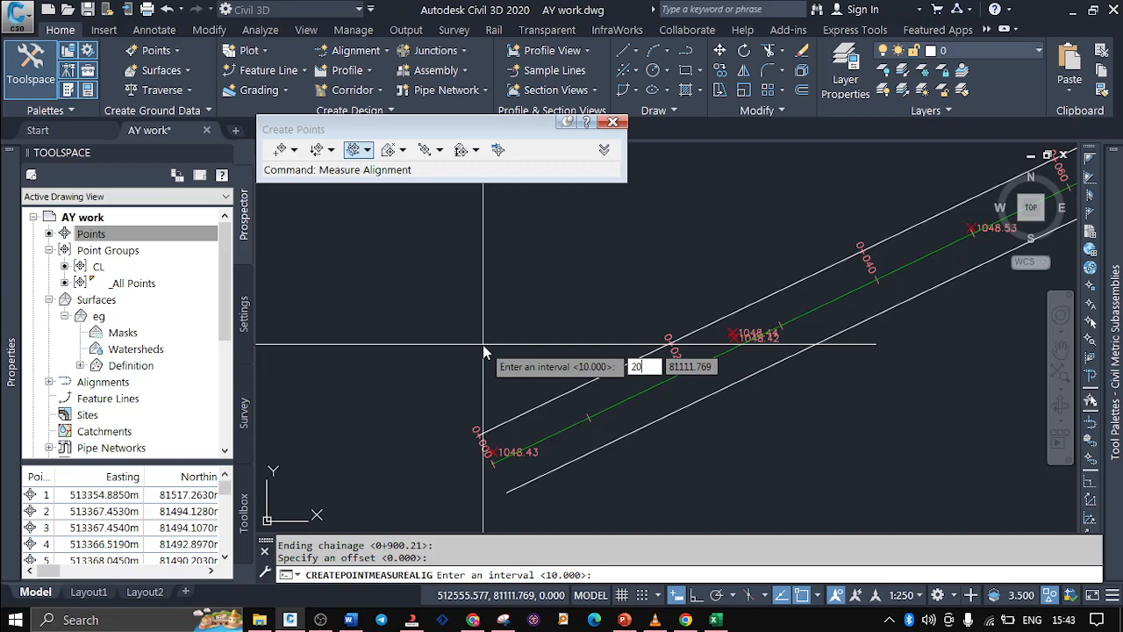
pyautogui.press('Return')
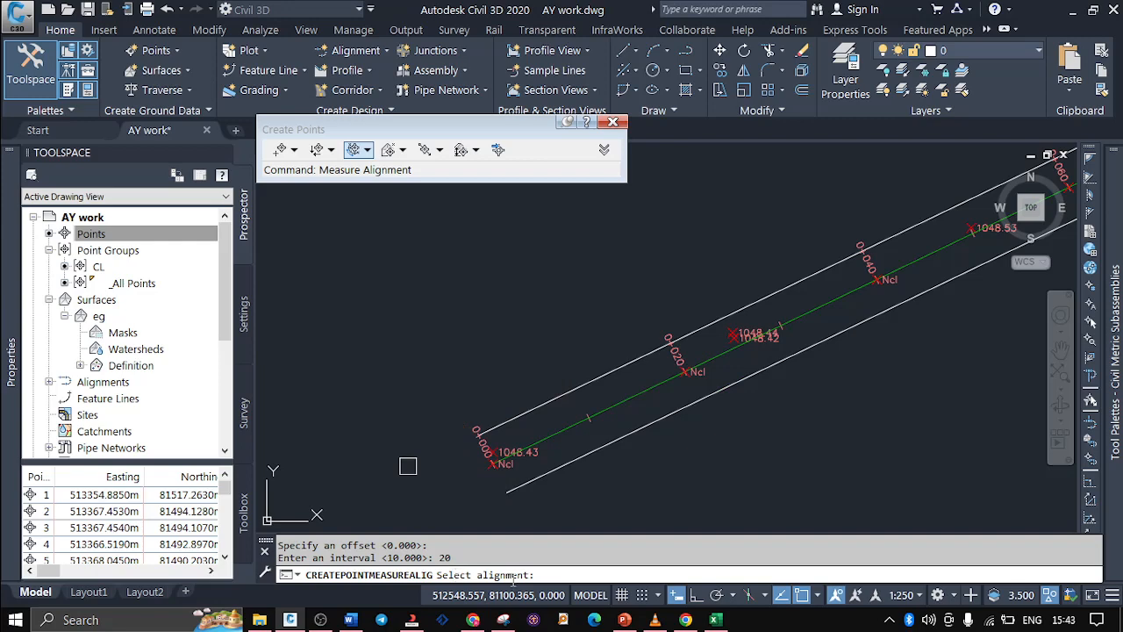
pyautogui.moveTo(436, 286)
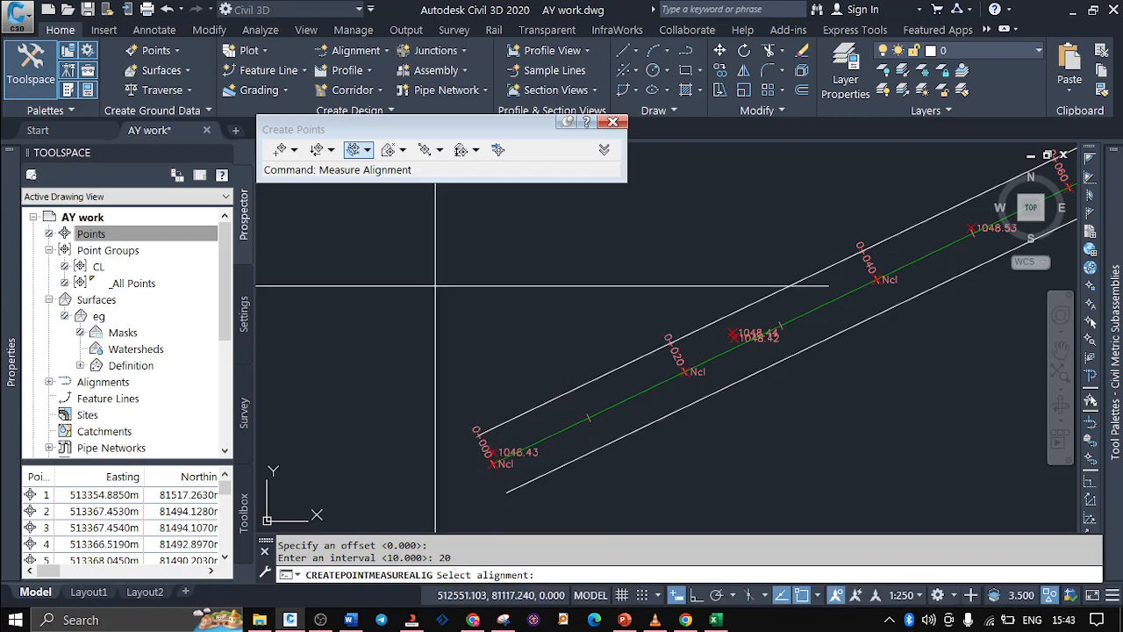
pyautogui.click(436, 287)
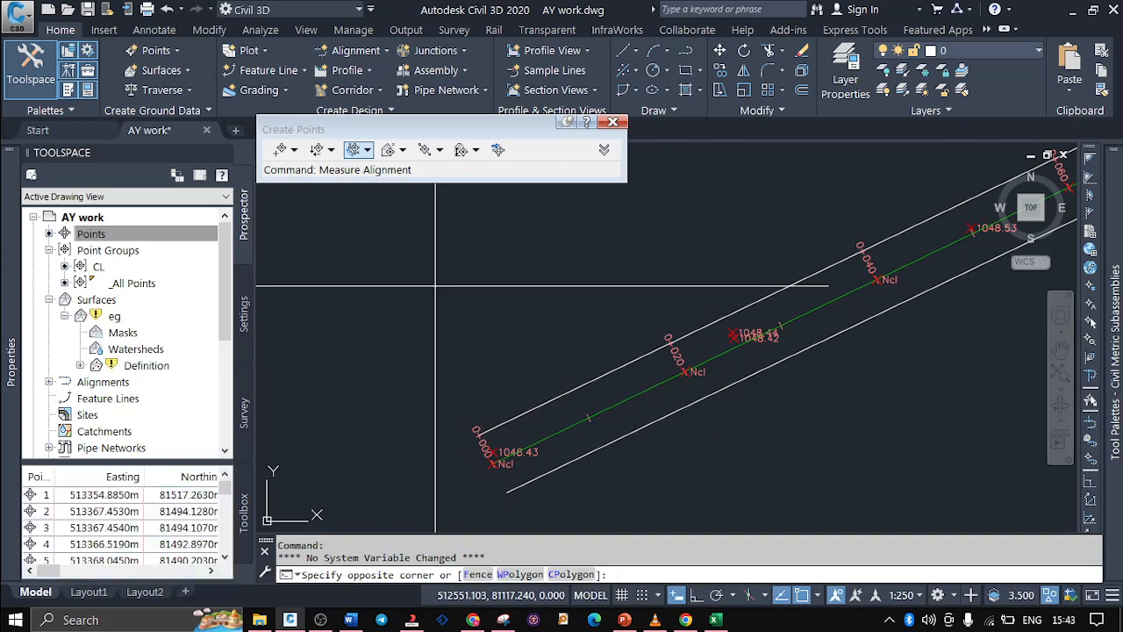
pyautogui.click(372, 285)
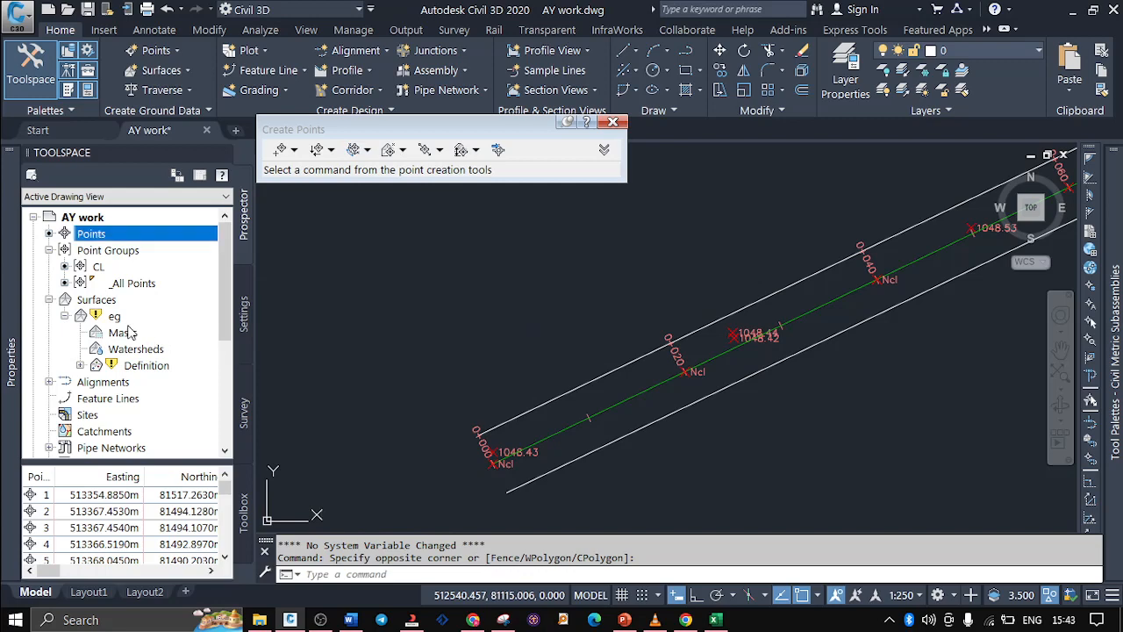
# Create a new point group named ncl in the AY work drawing
pyautogui.moveTo(95, 318)
pyautogui.click(91, 252)
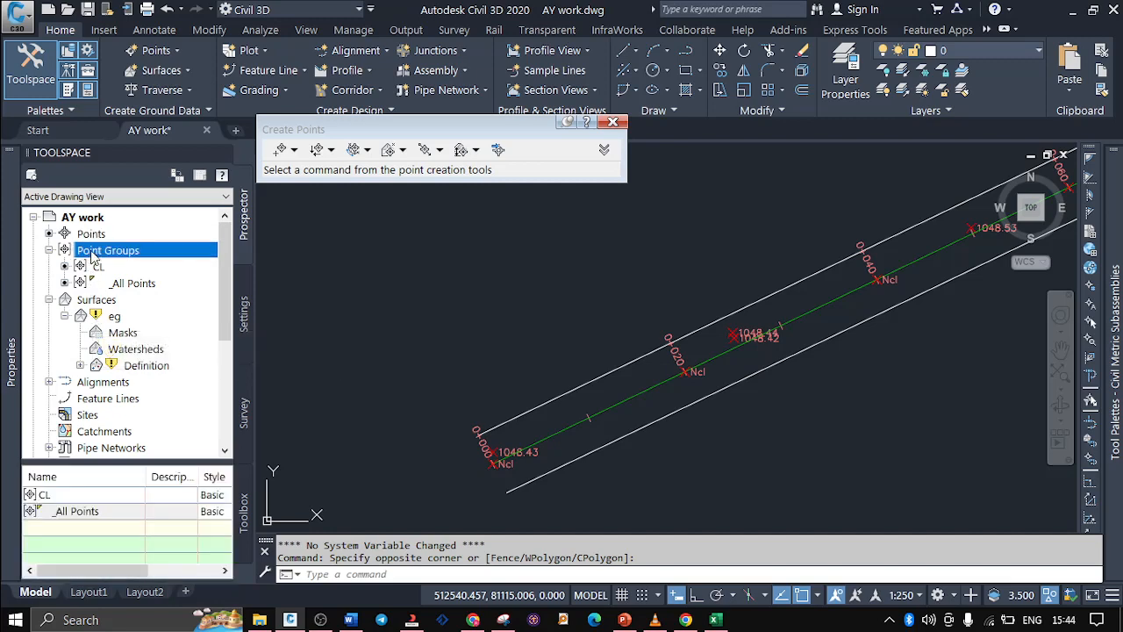
pyautogui.rightClick(91, 255)
pyautogui.press('Escape')
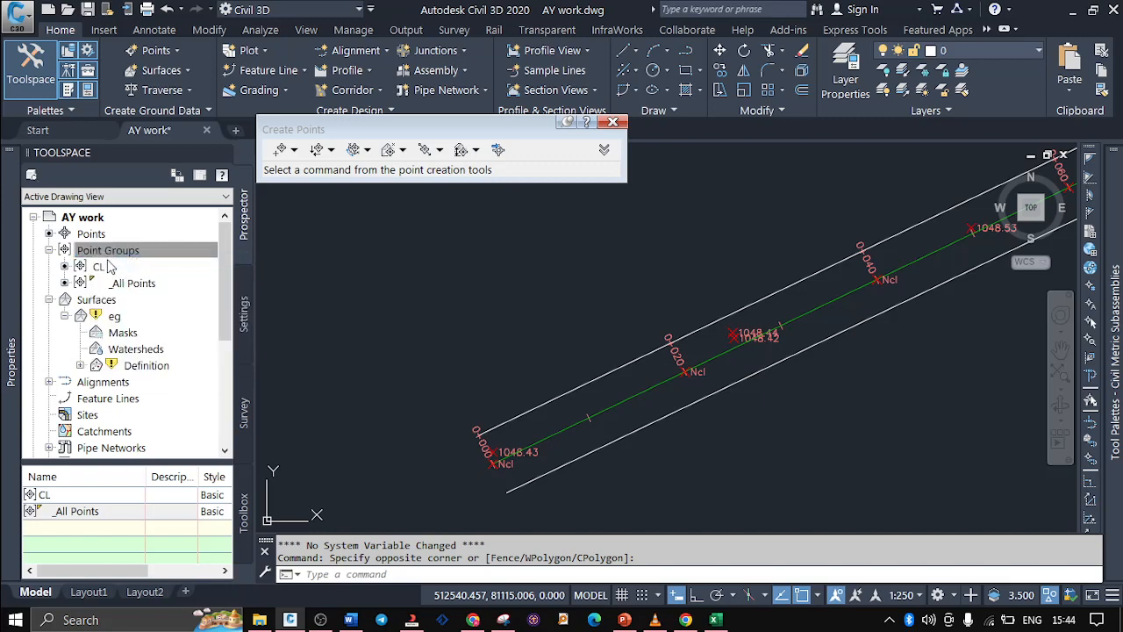
pyautogui.click(571, 349)
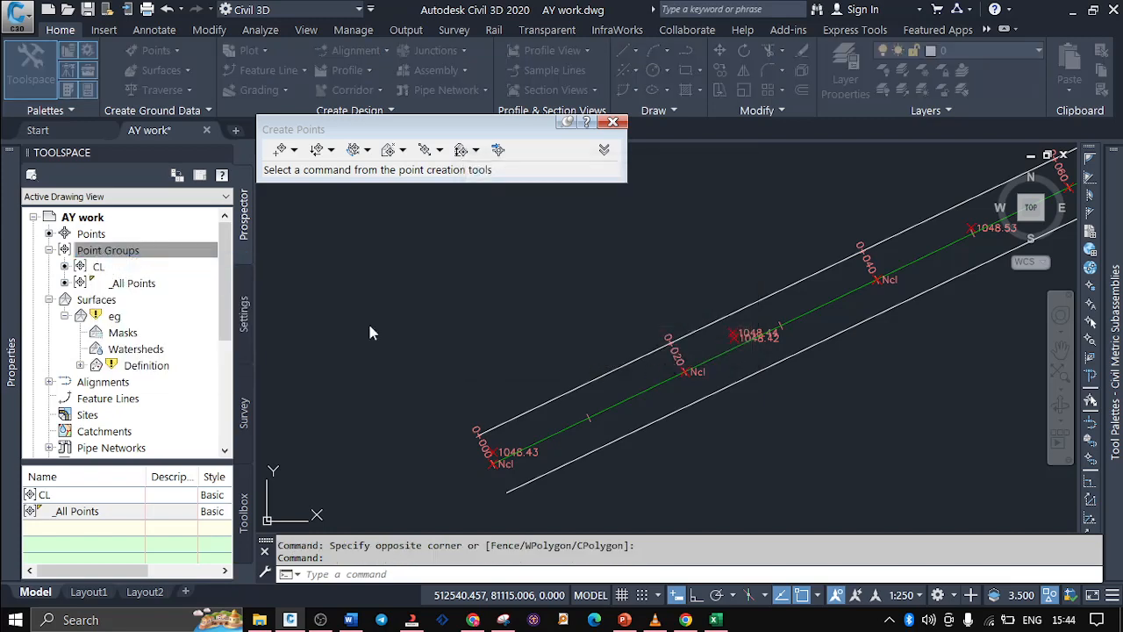
pyautogui.rightClick(129, 253)
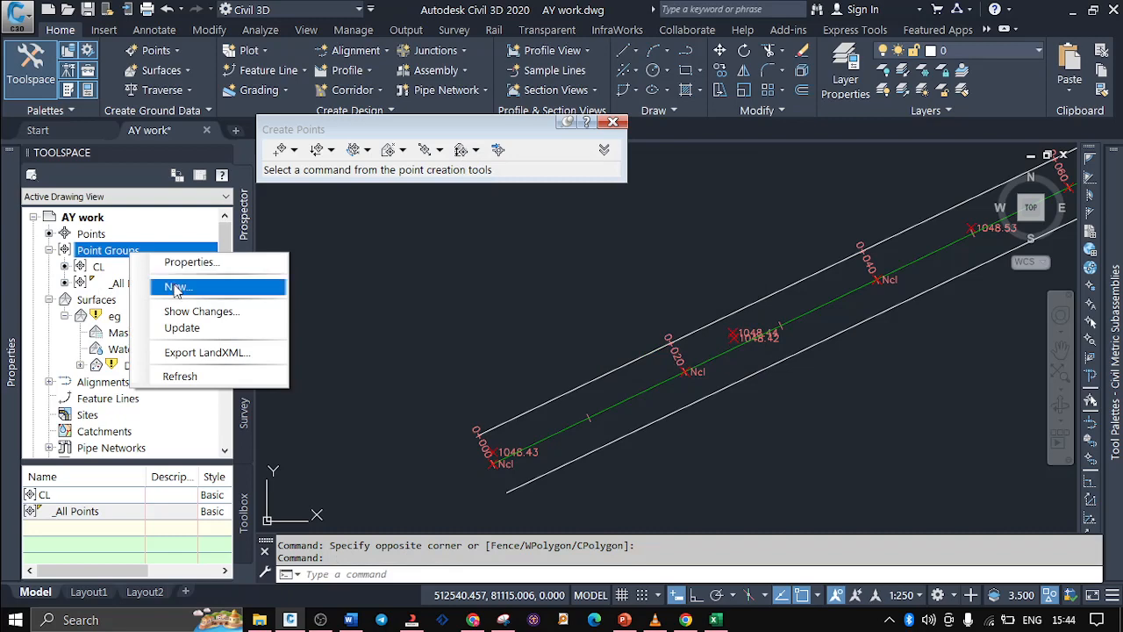
pyautogui.click(175, 287)
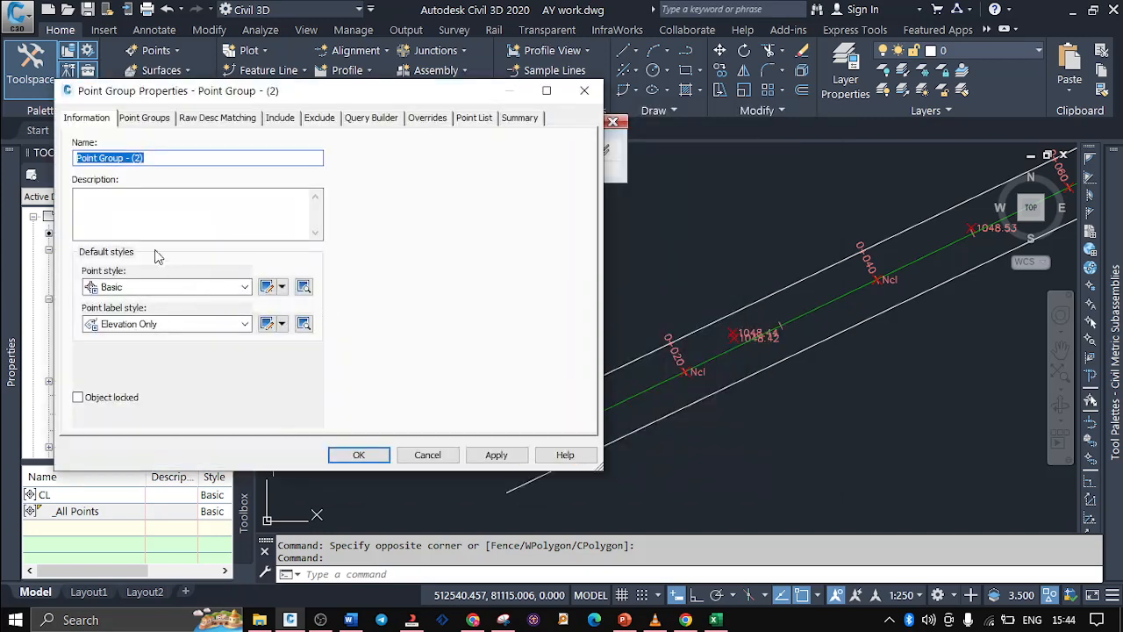
pyautogui.click(161, 157)
pyautogui.moveTo(149, 158); pyautogui.dragTo(7, 179)
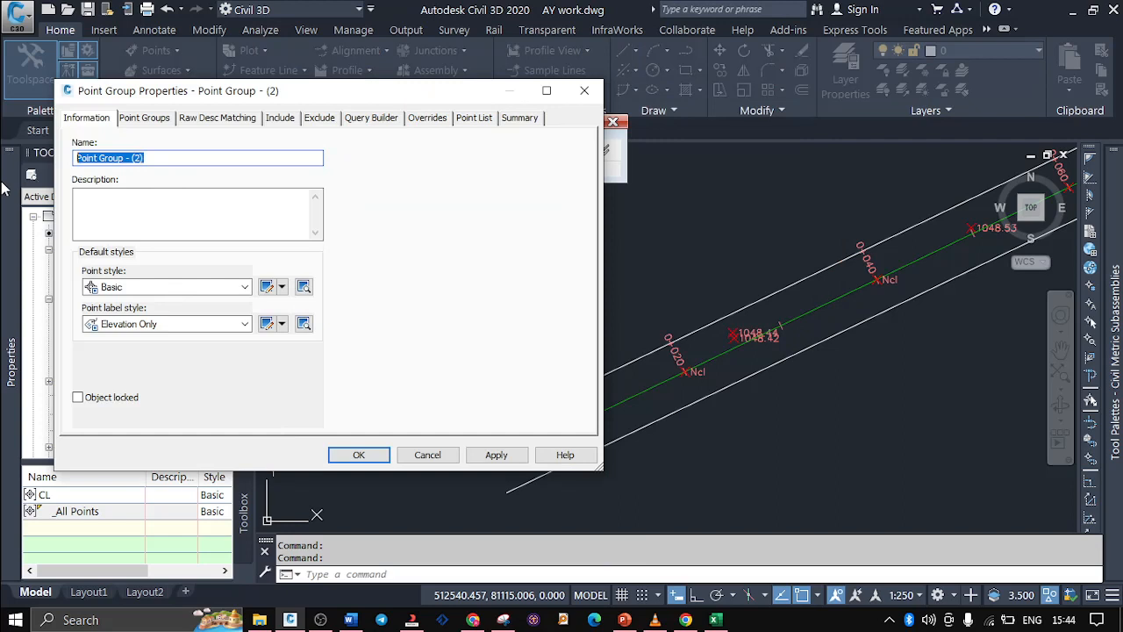
pyautogui.write('n')
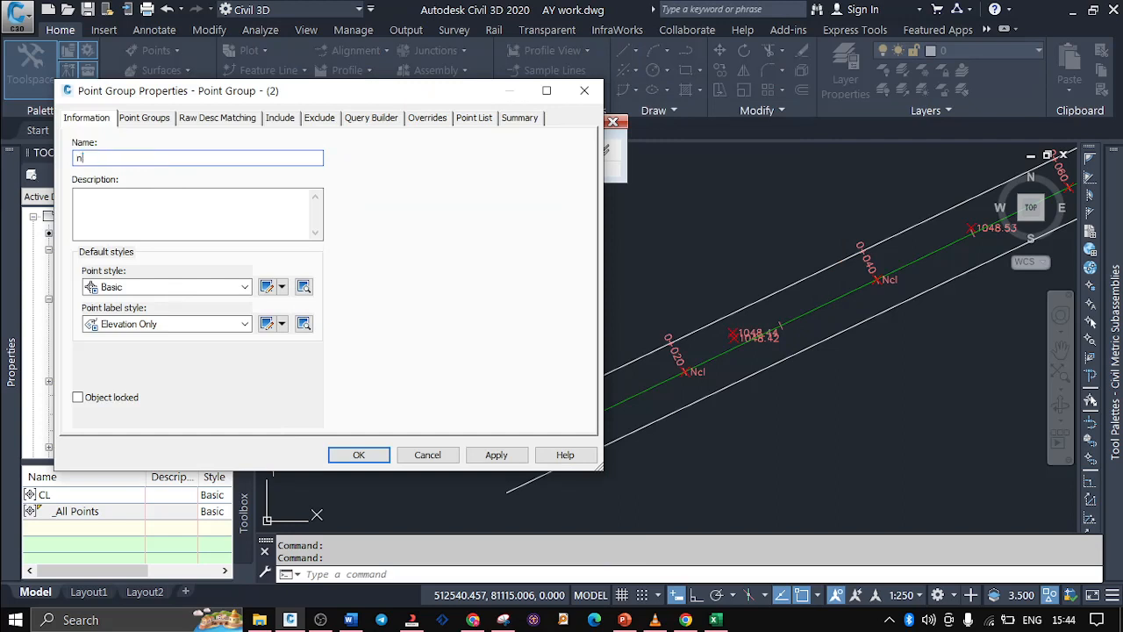
pyautogui.write('cl')
# Include points with raw descriptions matching ncl* in the ncl group, check its point list and accept the group properties
pyautogui.click(280, 119)
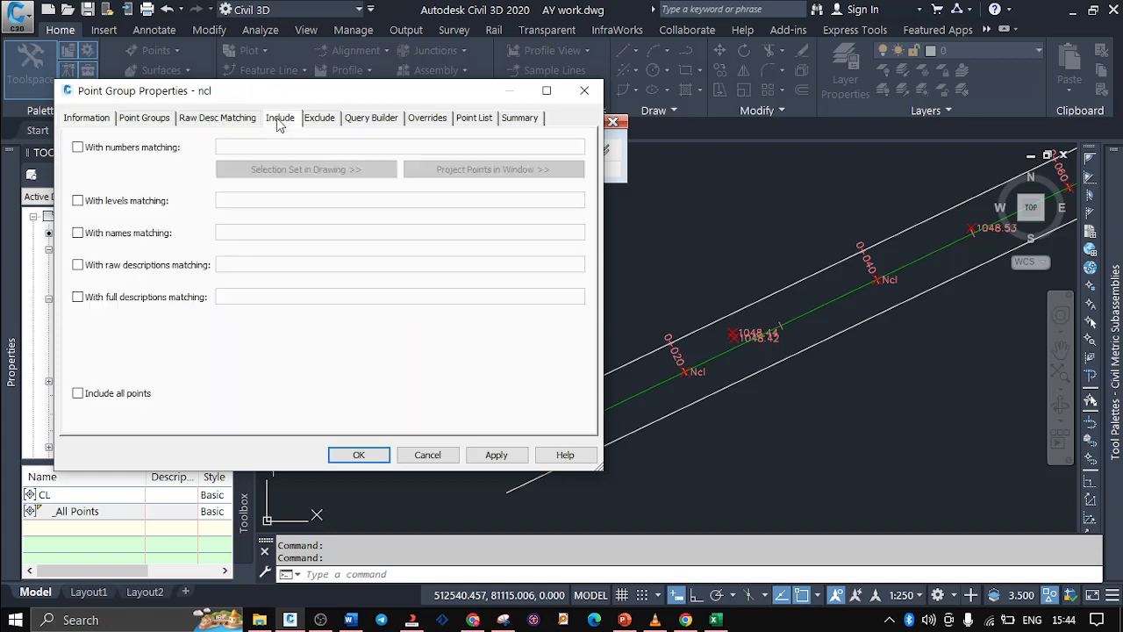
pyautogui.click(78, 264)
pyautogui.click(229, 262)
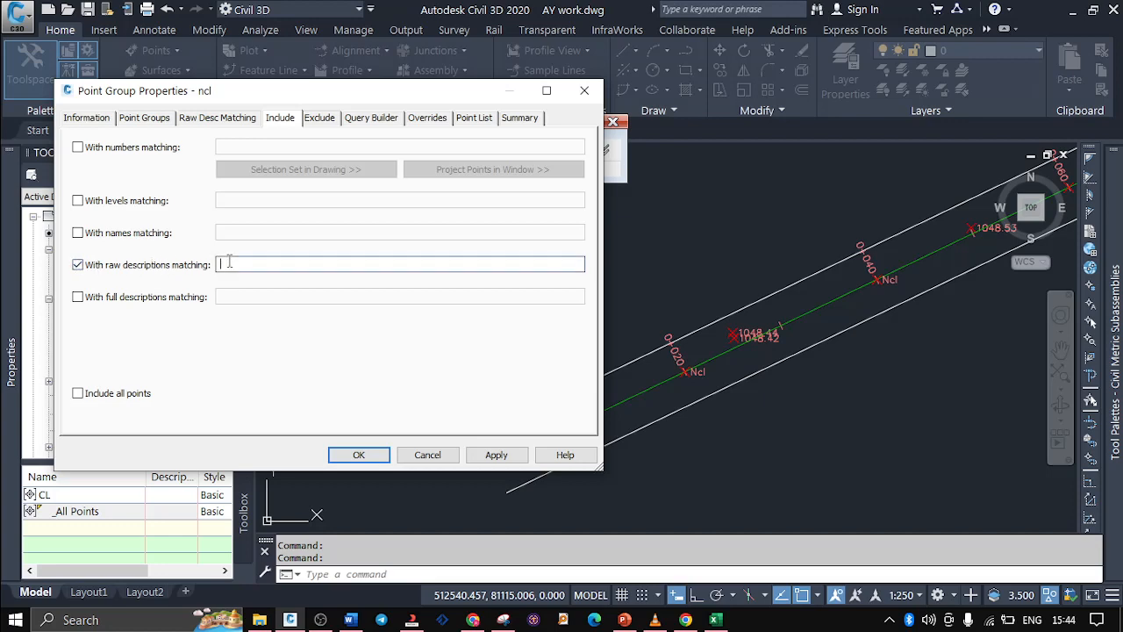
pyautogui.write('ncl*')
pyautogui.click(496, 457)
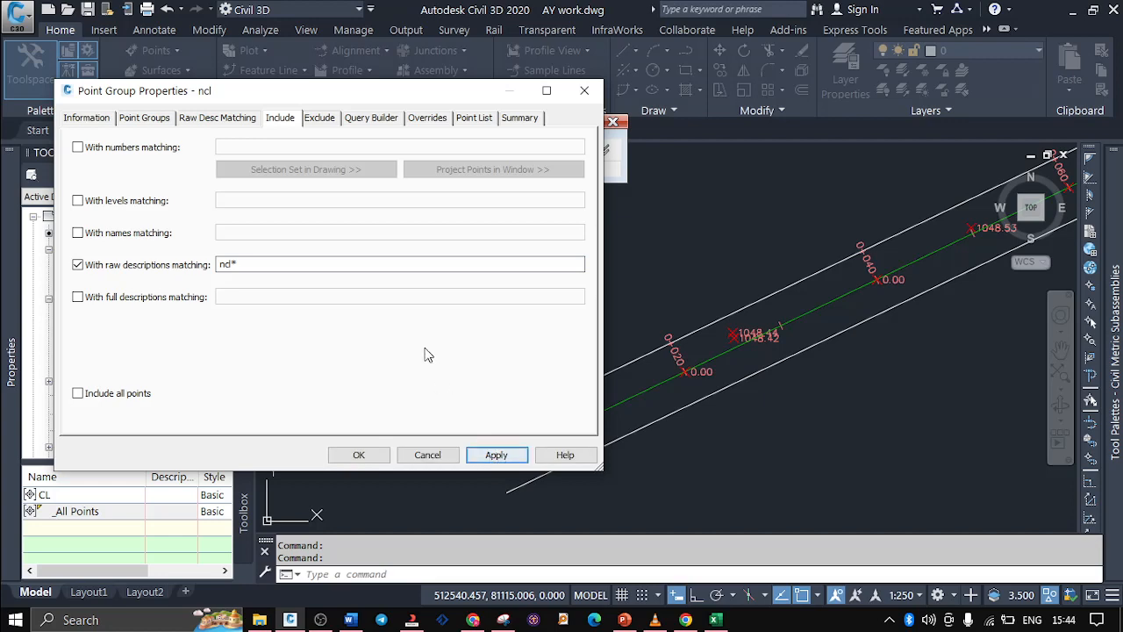
pyautogui.click(465, 119)
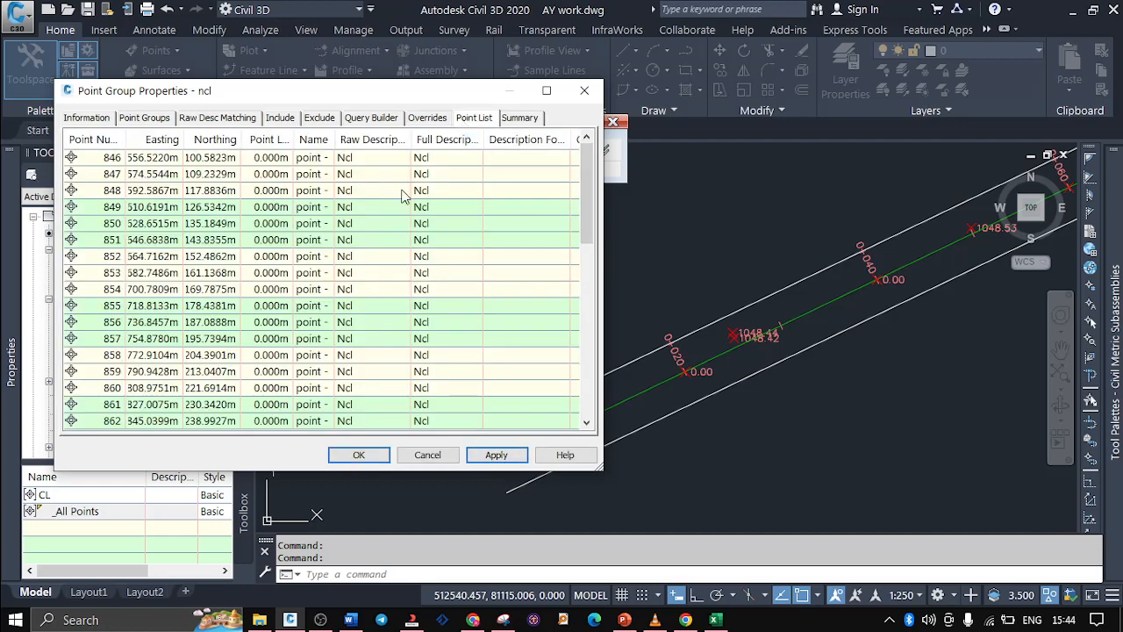
pyautogui.scroll(-4, 143, 230)
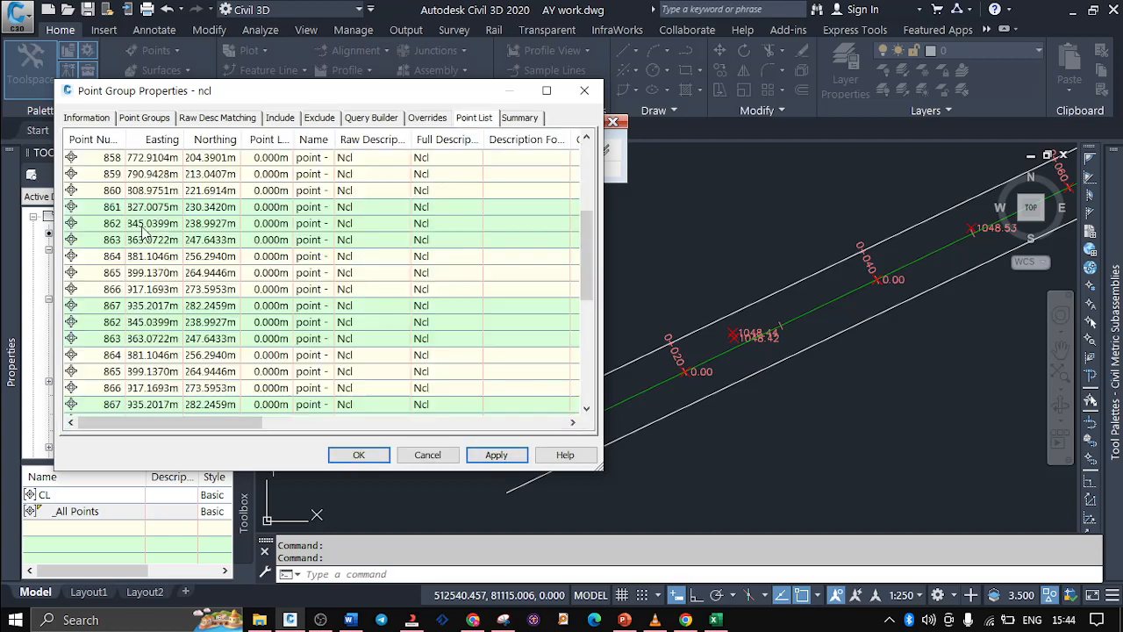
pyautogui.scroll(-1, 144, 232)
pyautogui.scroll(4, 145, 233)
pyautogui.scroll(-3, 145, 232)
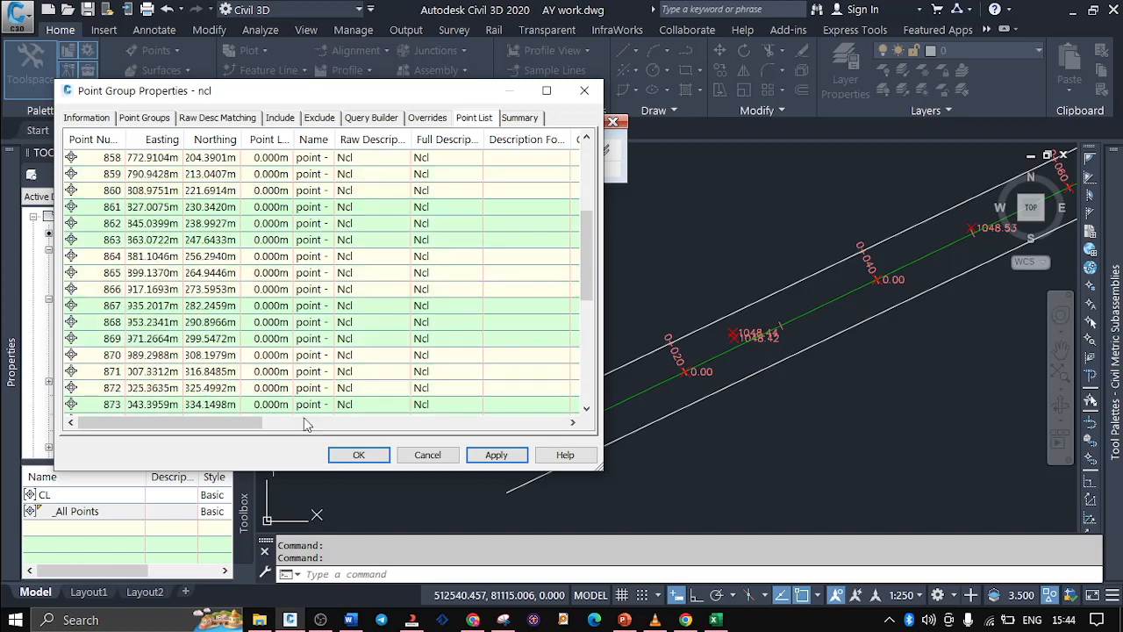
pyautogui.click(359, 454)
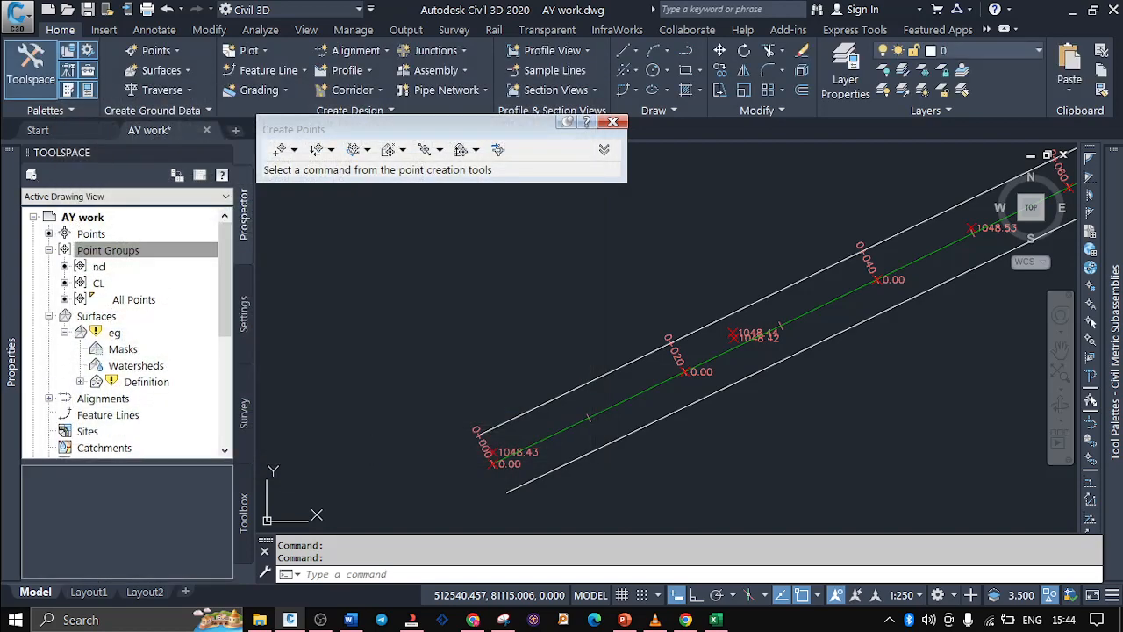
# Inspect the new point at chainage 0+000 in the drawing and close the Create Points tools
pyautogui.scroll(5, 493, 462)
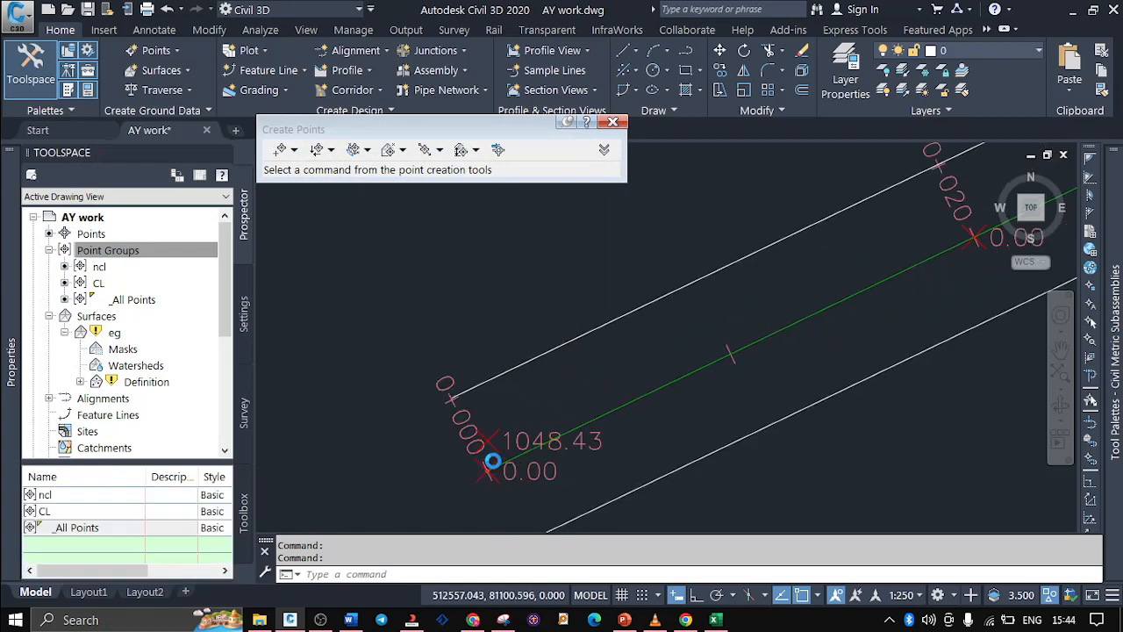
pyautogui.scroll(2, 493, 462)
pyautogui.scroll(-2, 487, 458)
pyautogui.scroll(5, 458, 450)
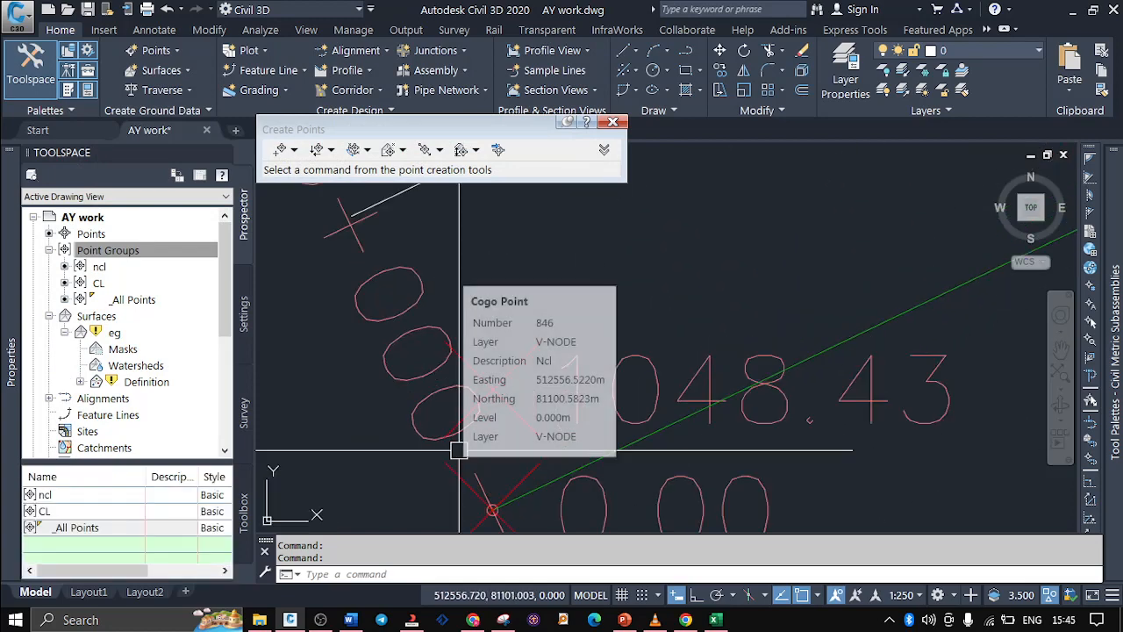
pyautogui.scroll(-2, 637, 259)
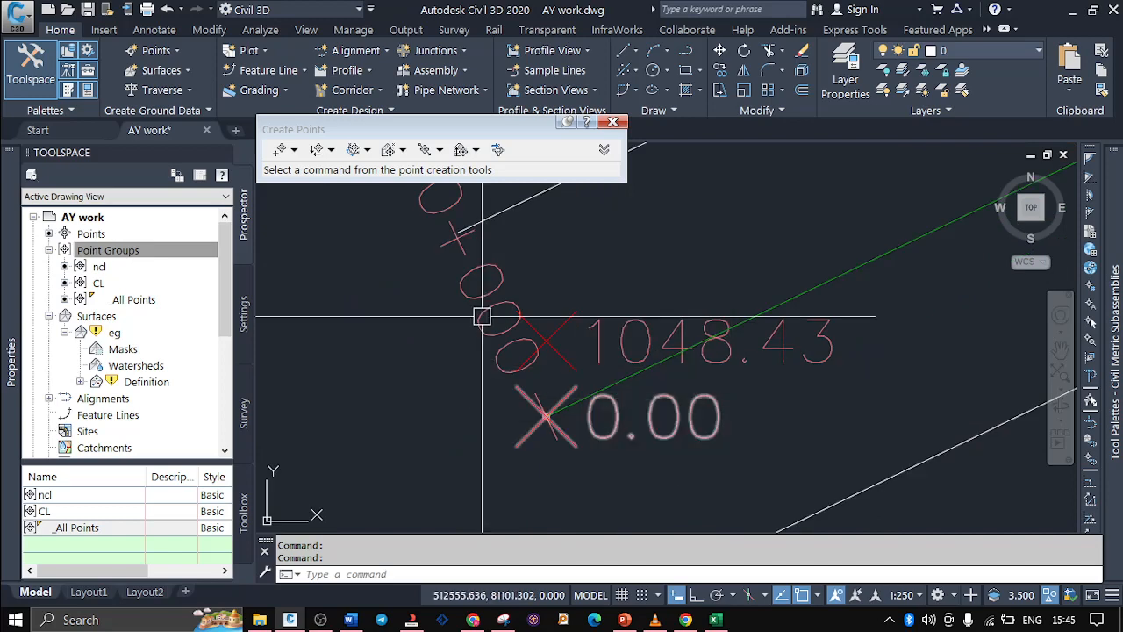
pyautogui.click(613, 121)
# Start exporting the points of the ncl point group, using the PNEZD (comma delimited) format
pyautogui.click(99, 272)
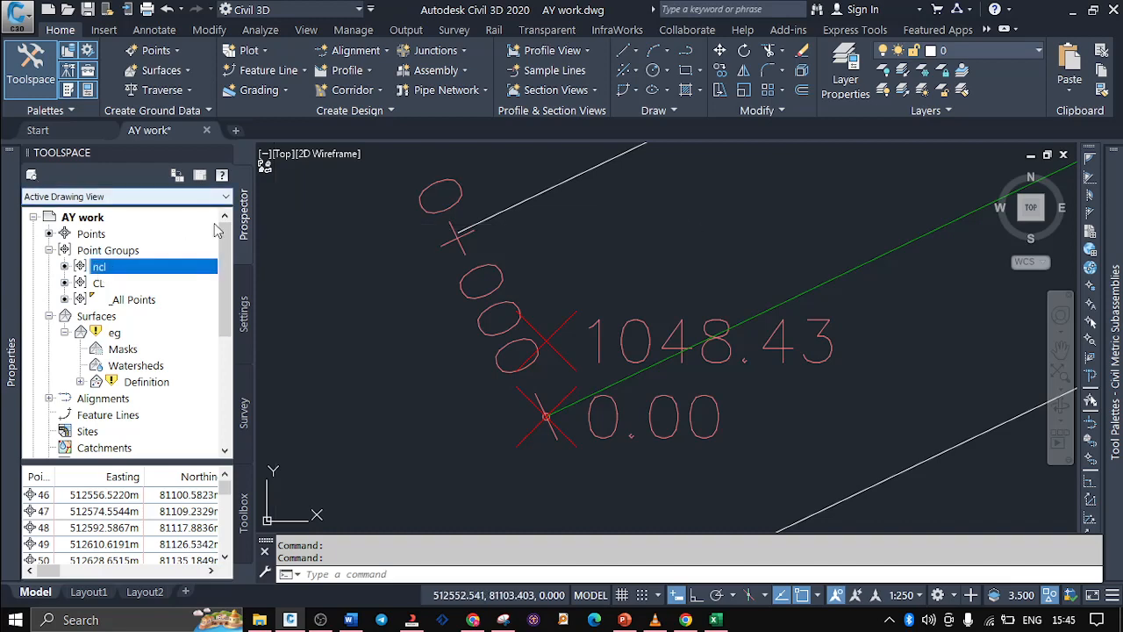
pyautogui.rightClick(109, 270)
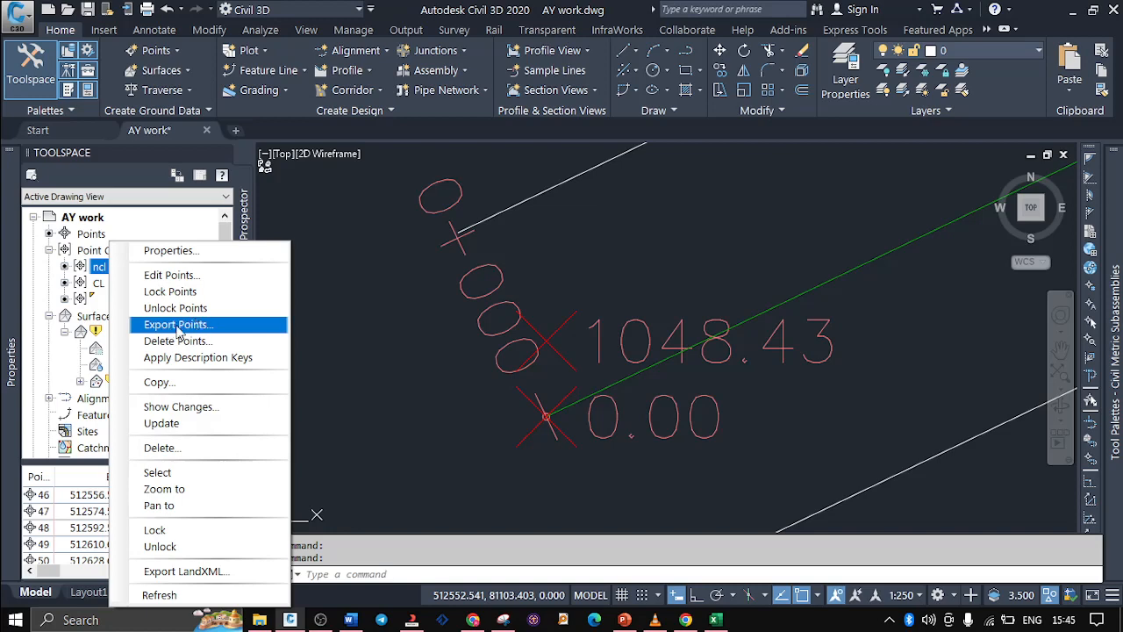
pyautogui.click(178, 325)
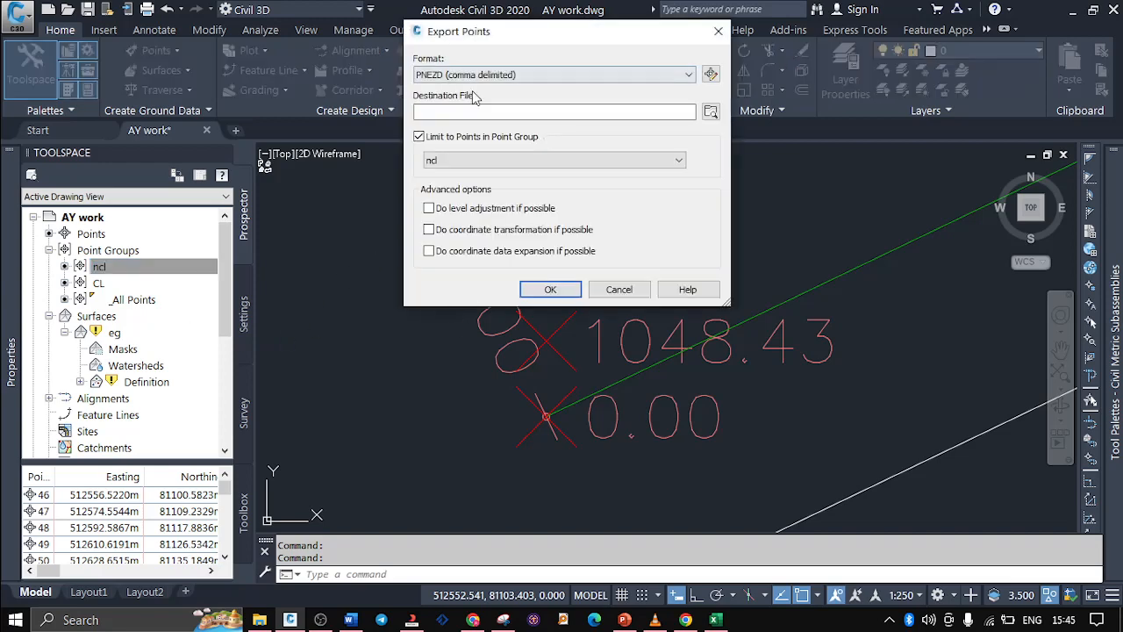
pyautogui.click(519, 76)
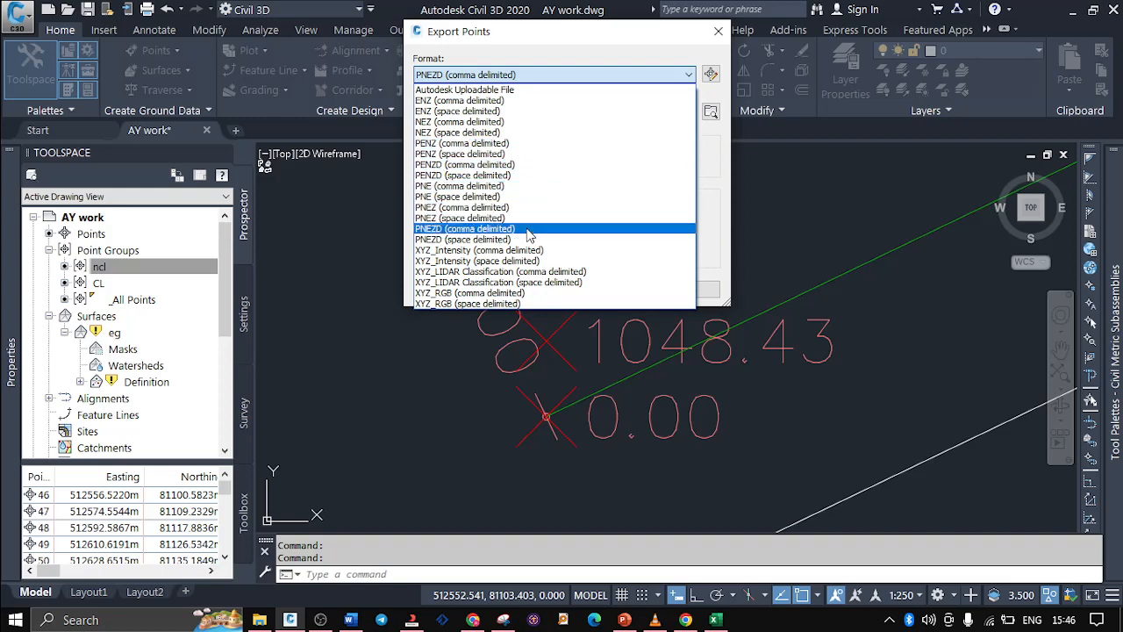
pyautogui.click(700, 219)
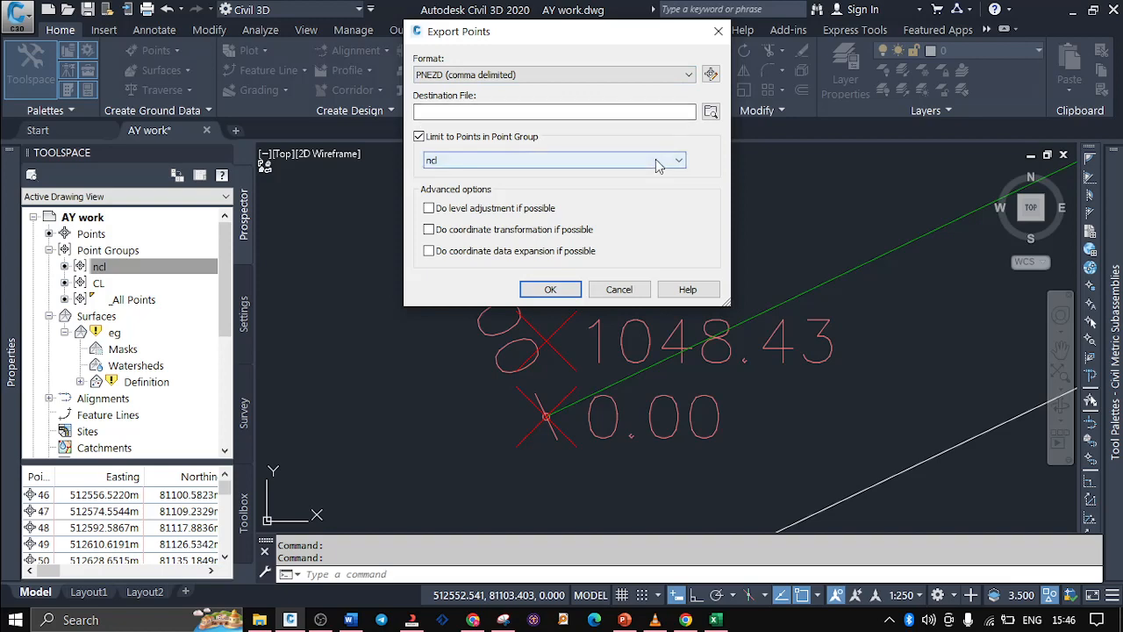
# Choose the existing abc coordinates CSV file in the Project folder on drive E as the export destination
pyautogui.click(709, 113)
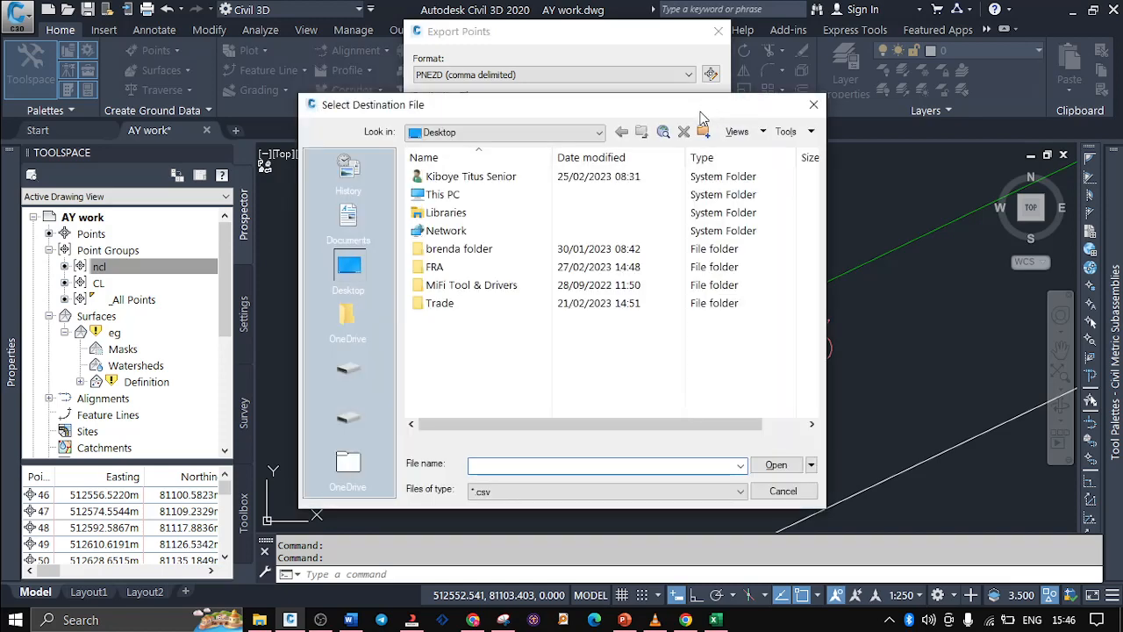
pyautogui.click(332, 411)
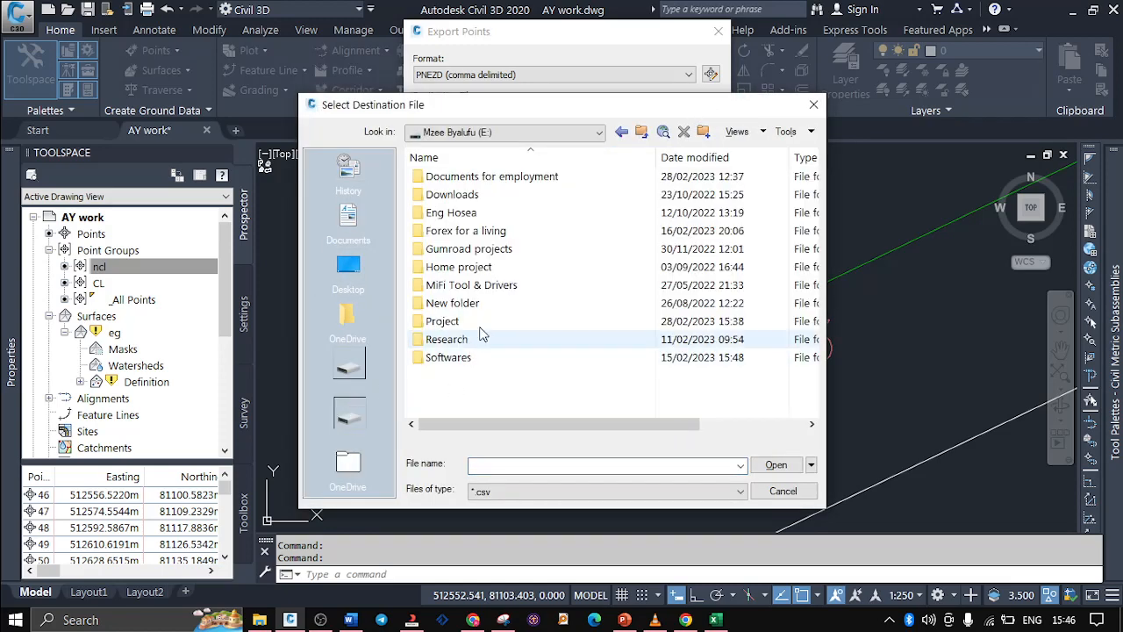
pyautogui.doubleClick(482, 320)
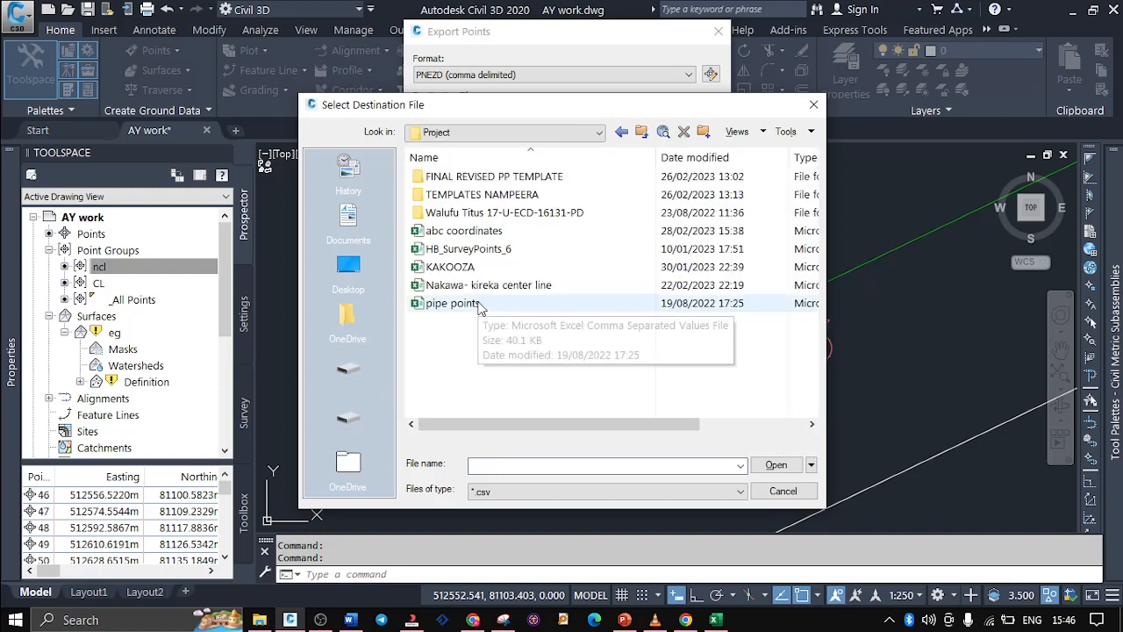
pyautogui.click(479, 233)
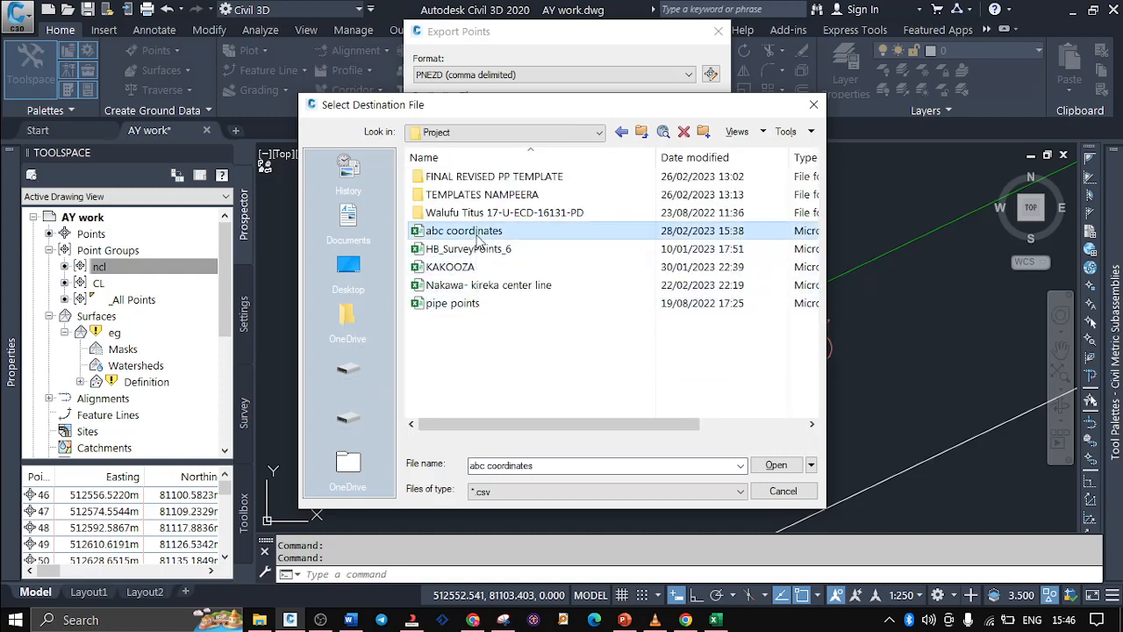
pyautogui.click(779, 465)
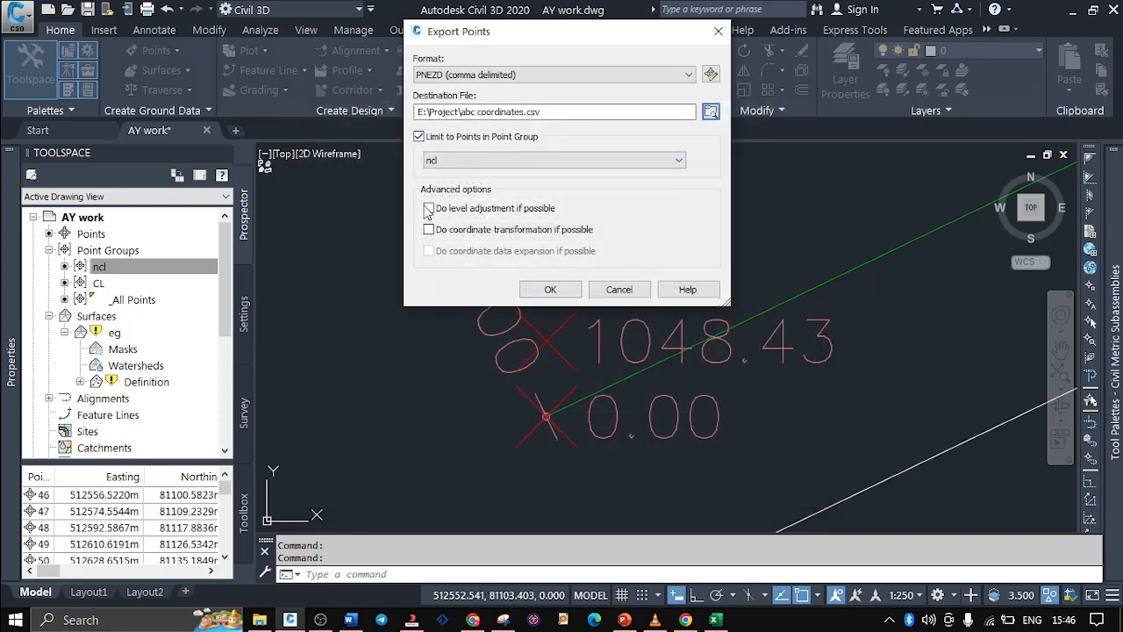
# Keep the export limited to the ncl point group and run it, overwriting the existing abc coordinates file
pyautogui.click(441, 165)
pyautogui.click(442, 165)
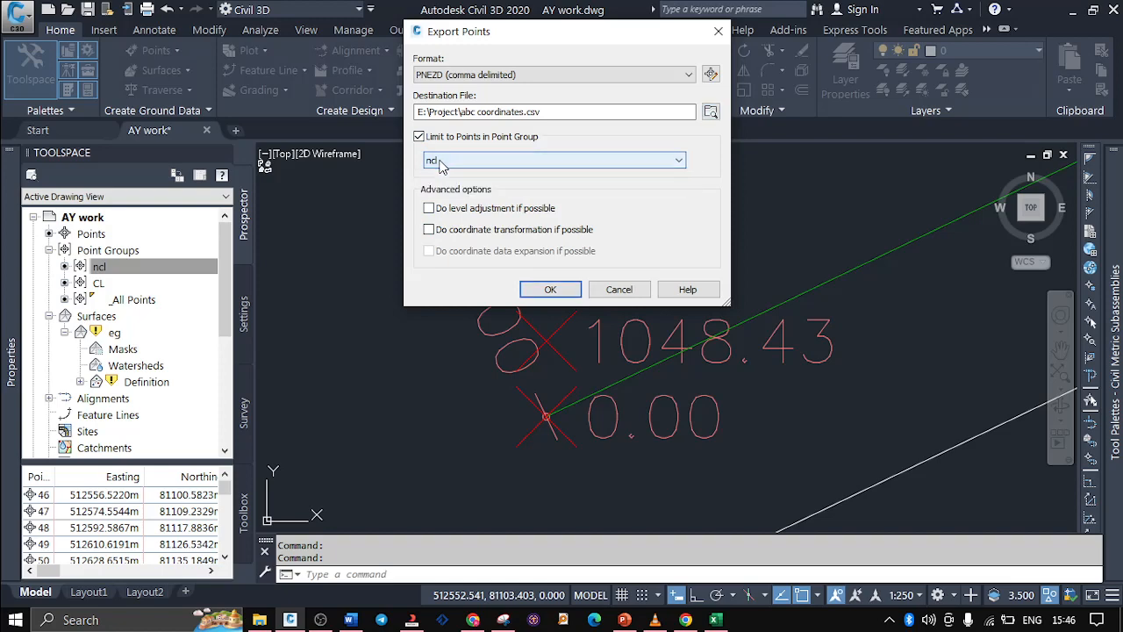
pyautogui.click(550, 289)
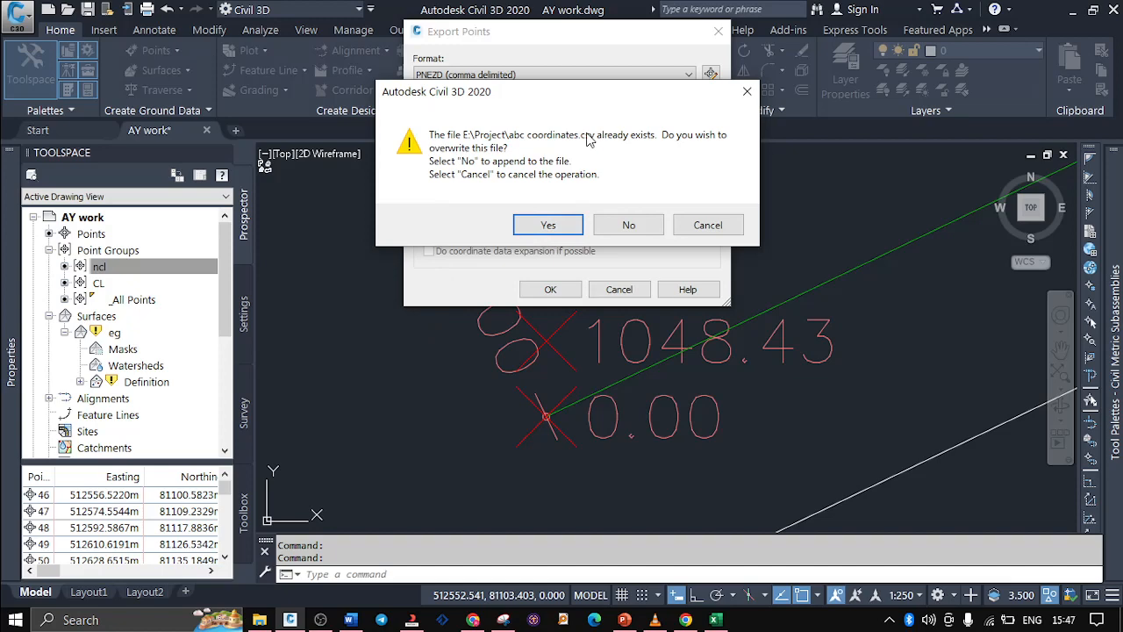
pyautogui.click(553, 227)
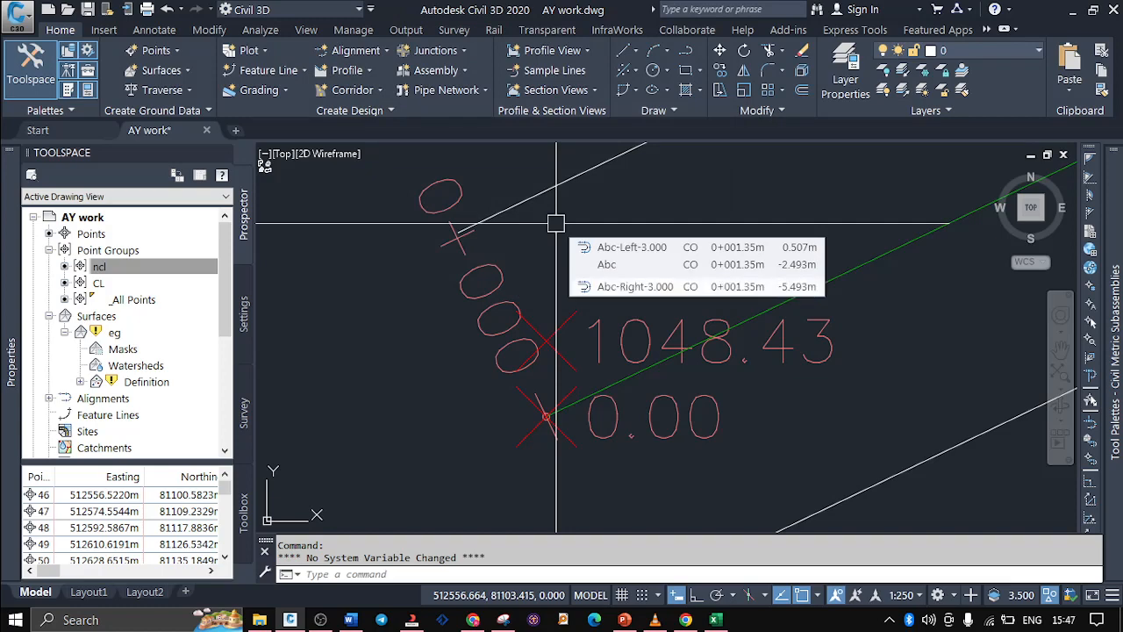
# Switch to File Explorer and open the Project folder on drive E
pyautogui.click(260, 619)
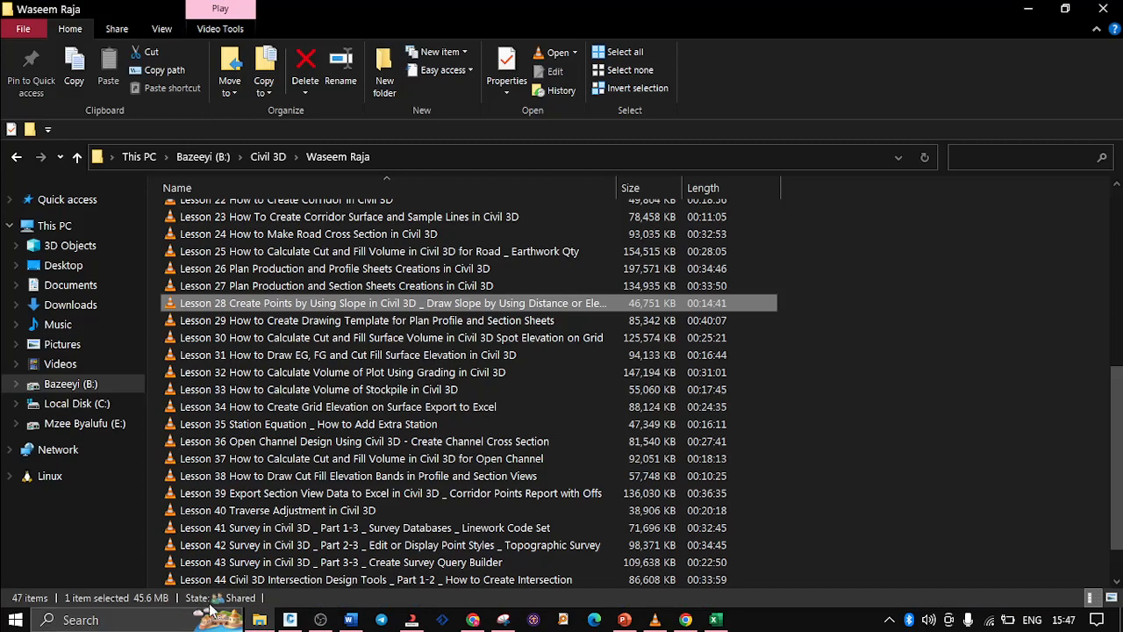
pyautogui.click(88, 427)
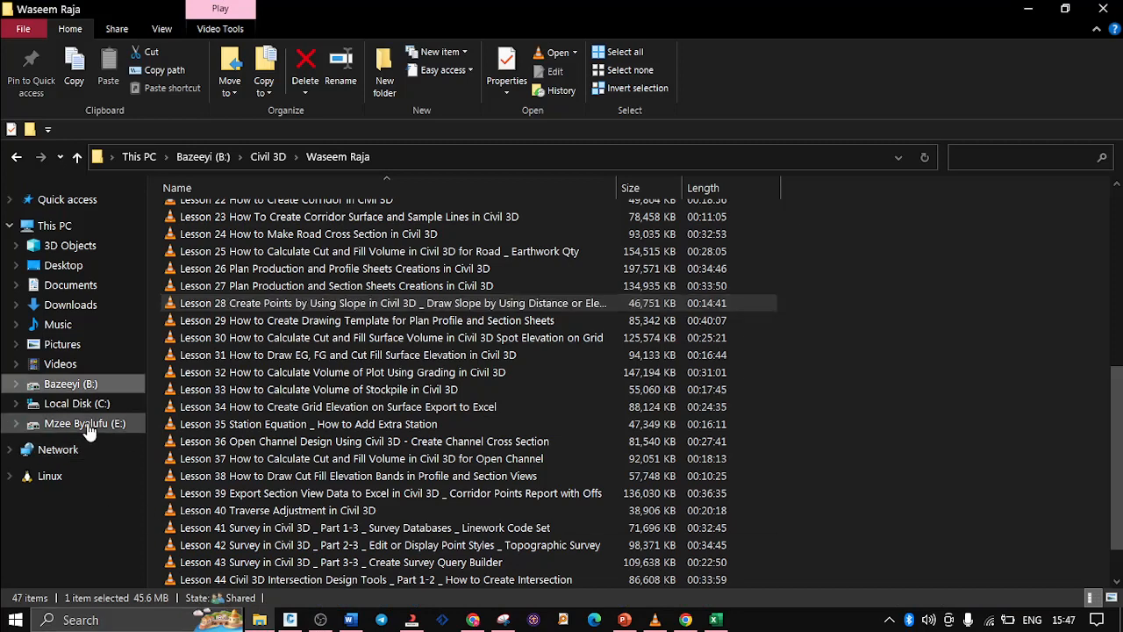
pyautogui.rightClick(89, 427)
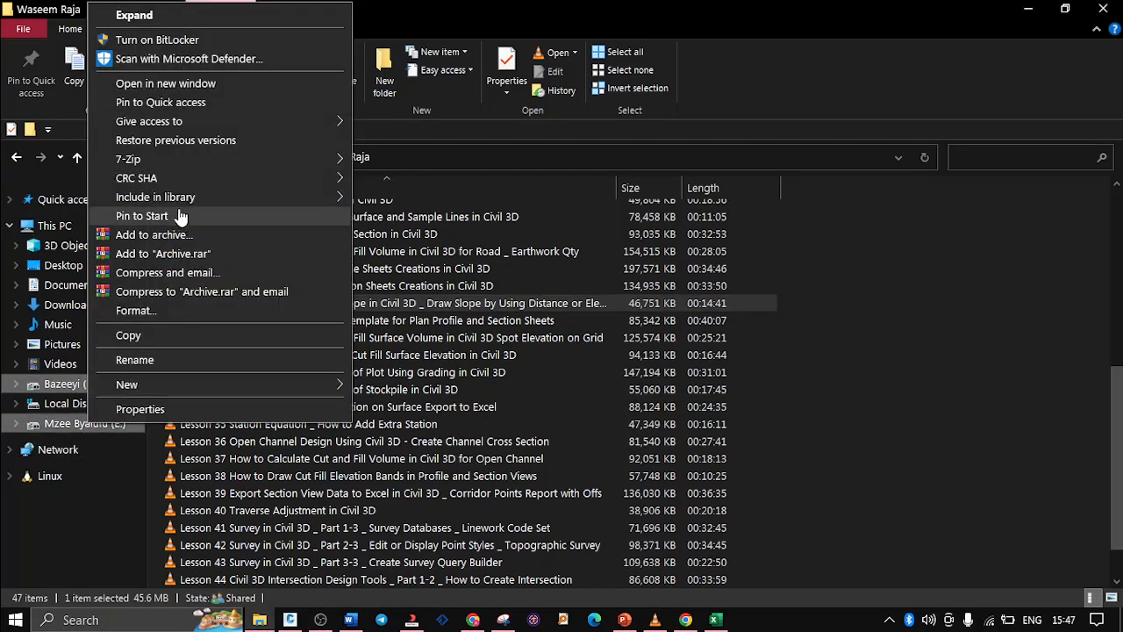
pyautogui.click(165, 84)
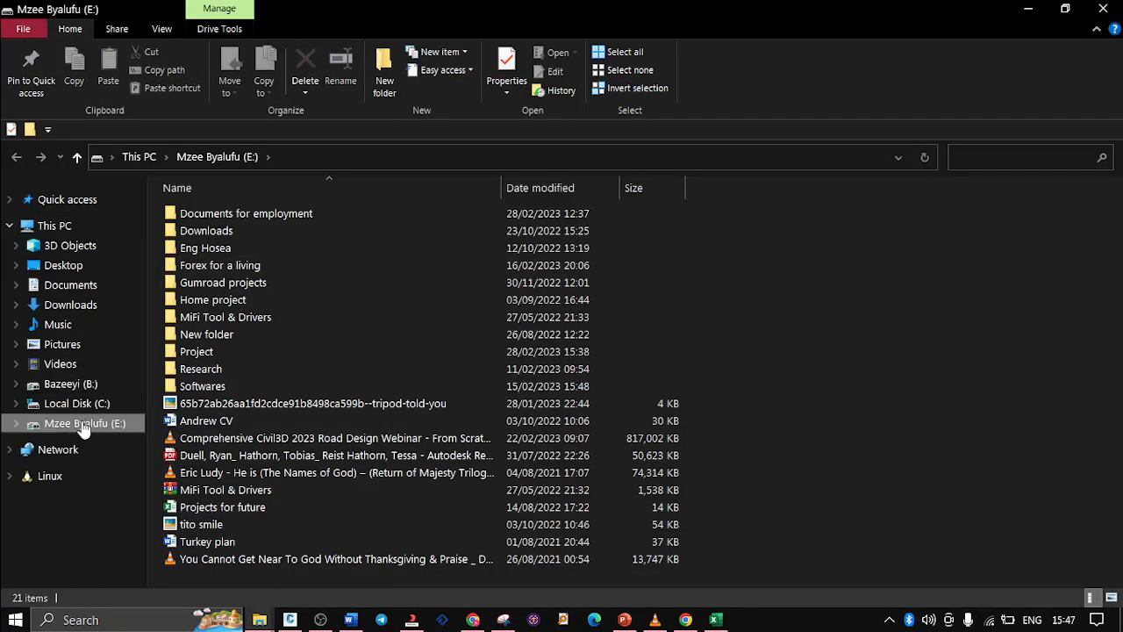
pyautogui.doubleClick(197, 351)
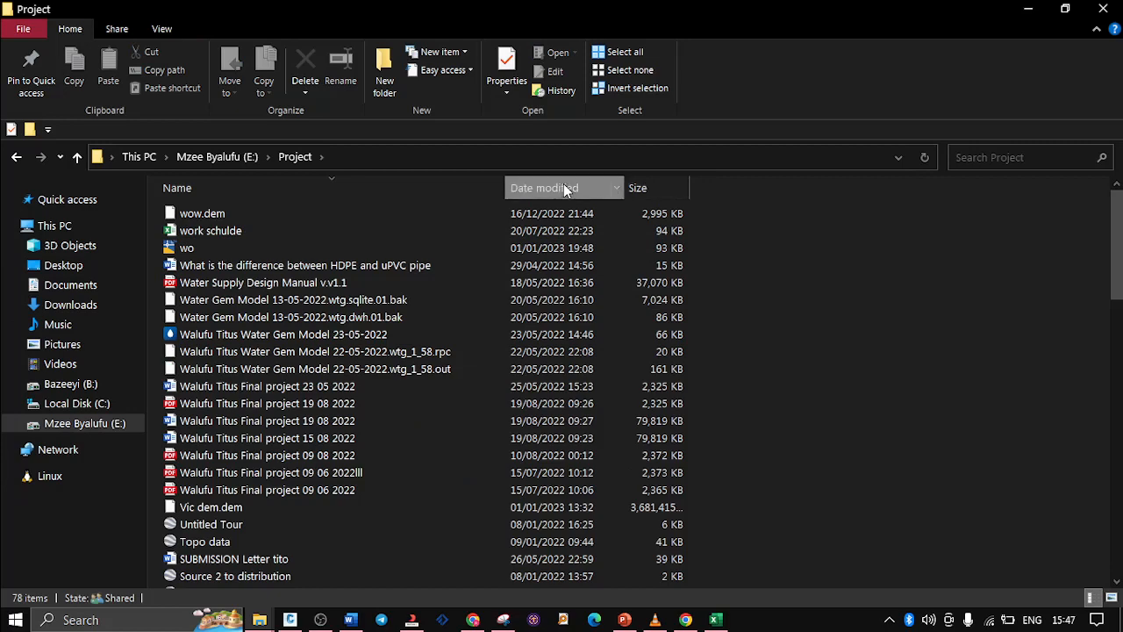
# Sort the Project folder by date modified and open the abc coordinates file in Excel, dismissing the licence notice
pyautogui.click(564, 186)
pyautogui.doubleClick(233, 213)
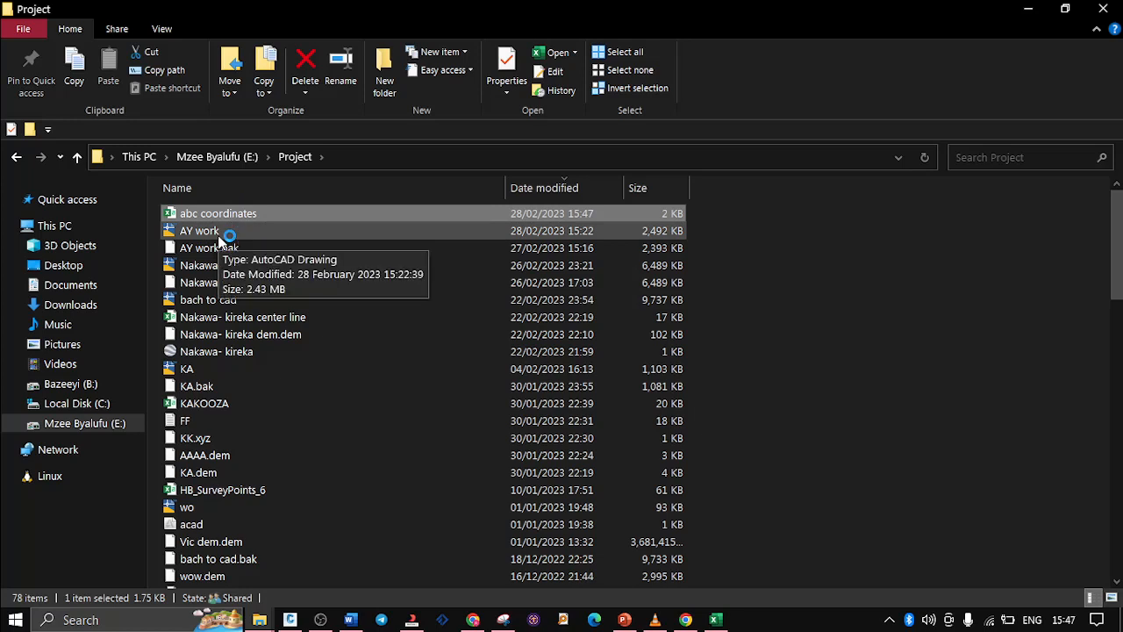
pyautogui.click(721, 621)
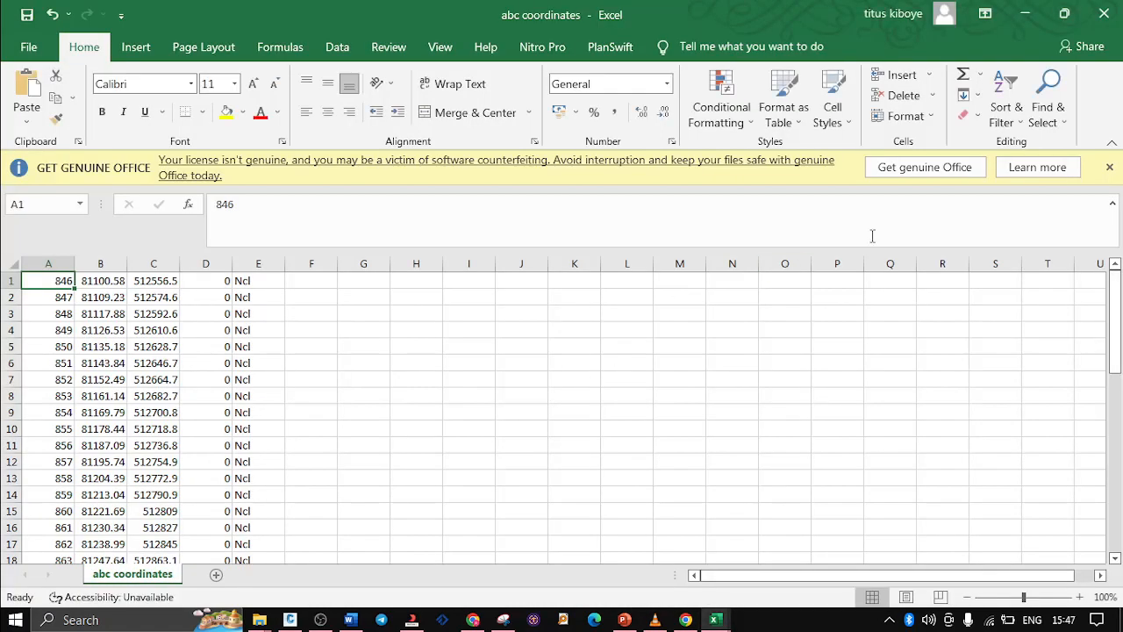
pyautogui.click(1109, 167)
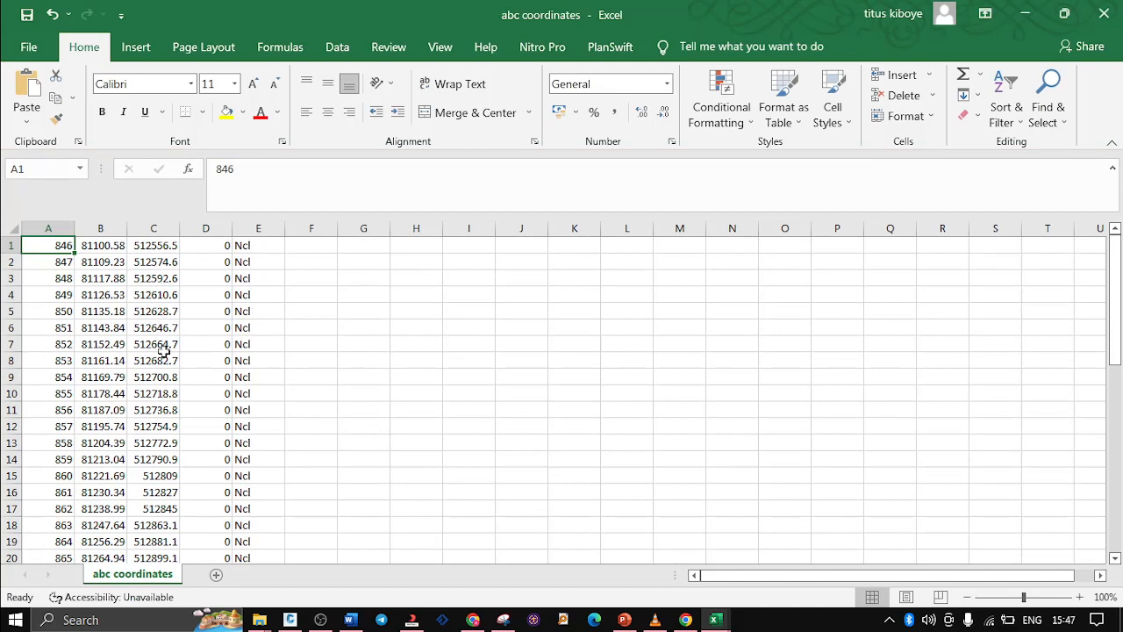
# Autofit columns B and C to show the full coordinates and centre the Ncl descriptions in column E
pyautogui.doubleClick(180, 228)
pyautogui.doubleClick(120, 228)
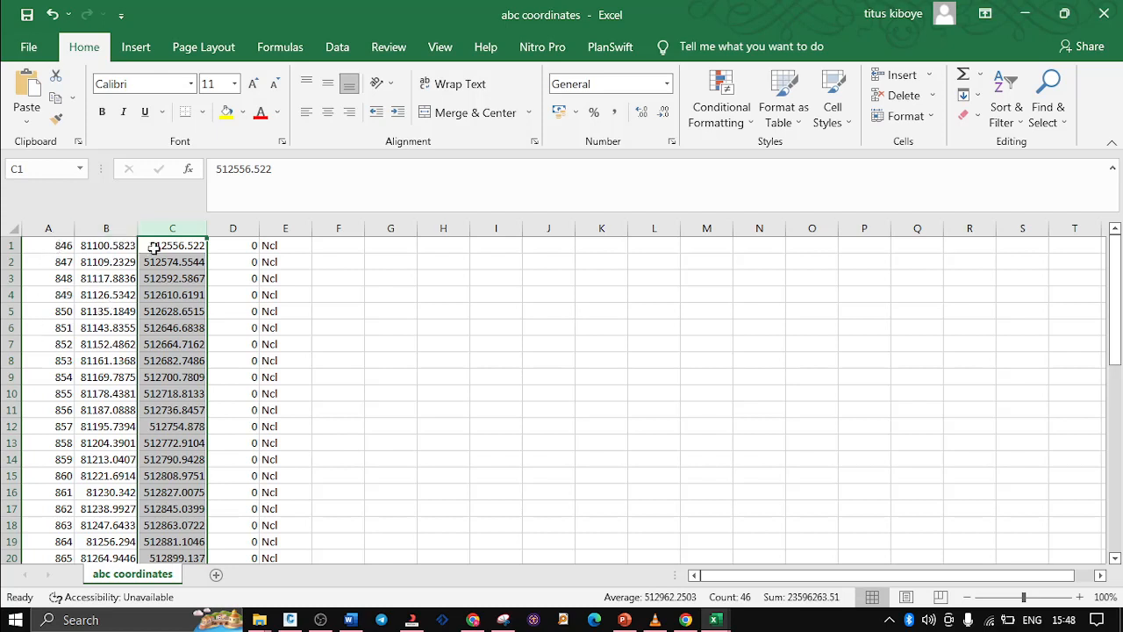
pyautogui.click(277, 231)
pyautogui.moveTo(277, 233); pyautogui.dragTo(279, 233)
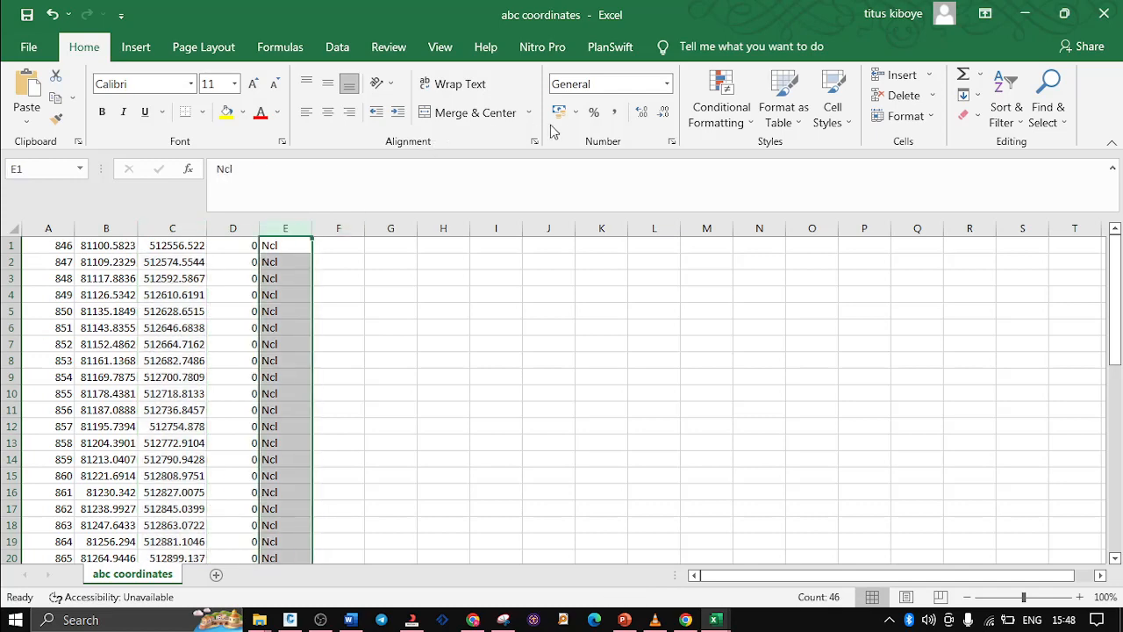
pyautogui.click(327, 112)
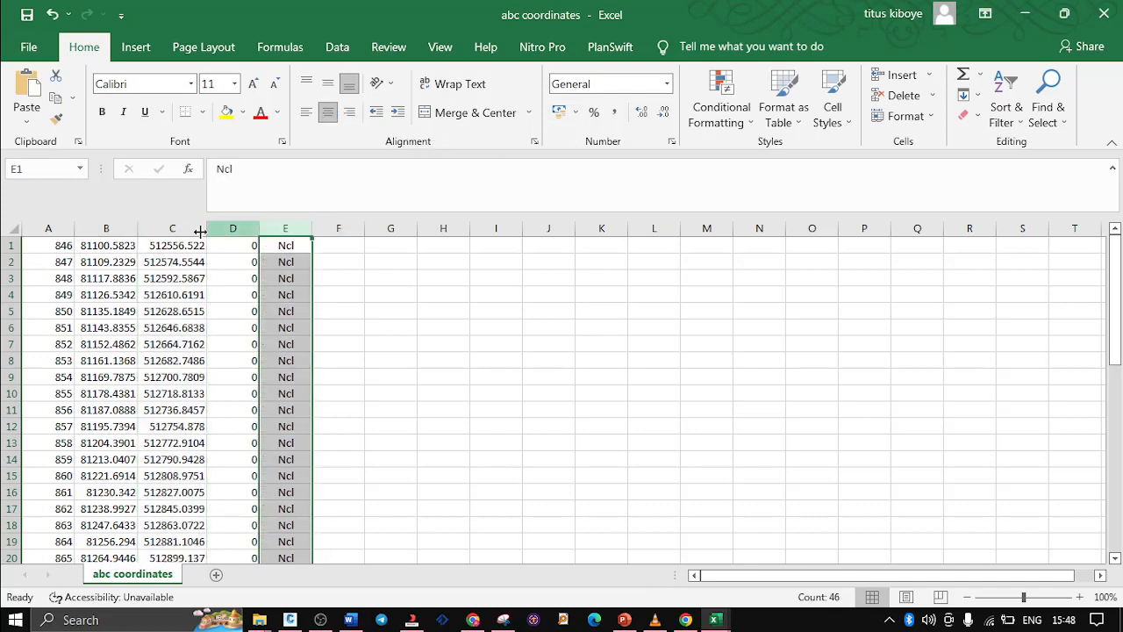
# Centre the contents of columns A to E horizontally in the abc coordinates sheet
pyautogui.click(50, 229)
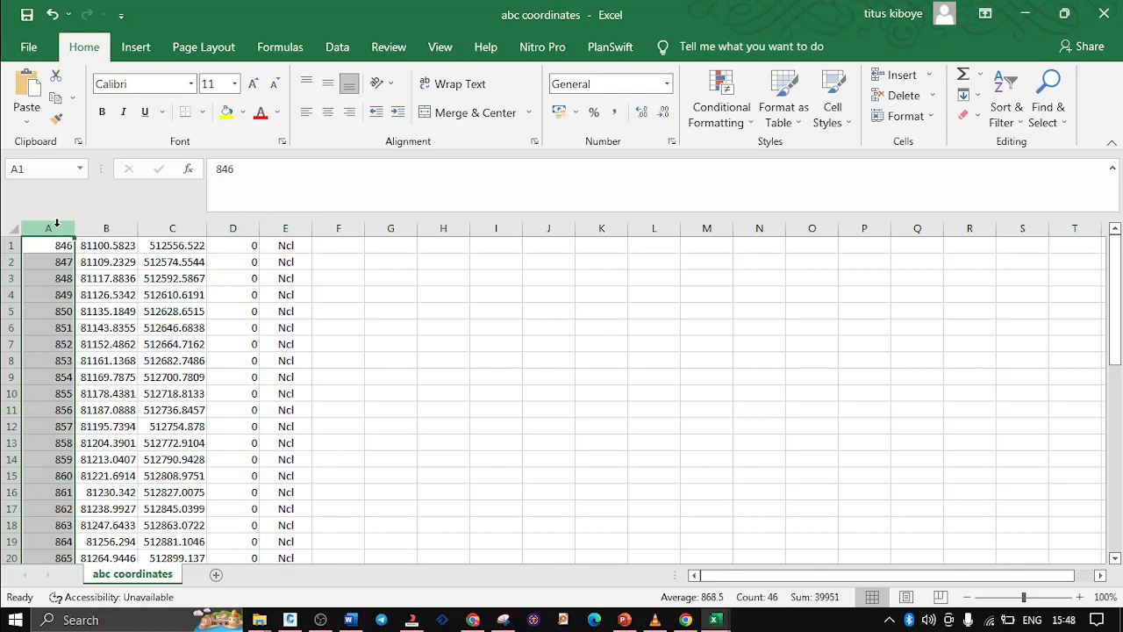
pyautogui.moveTo(55, 226); pyautogui.dragTo(285, 228)
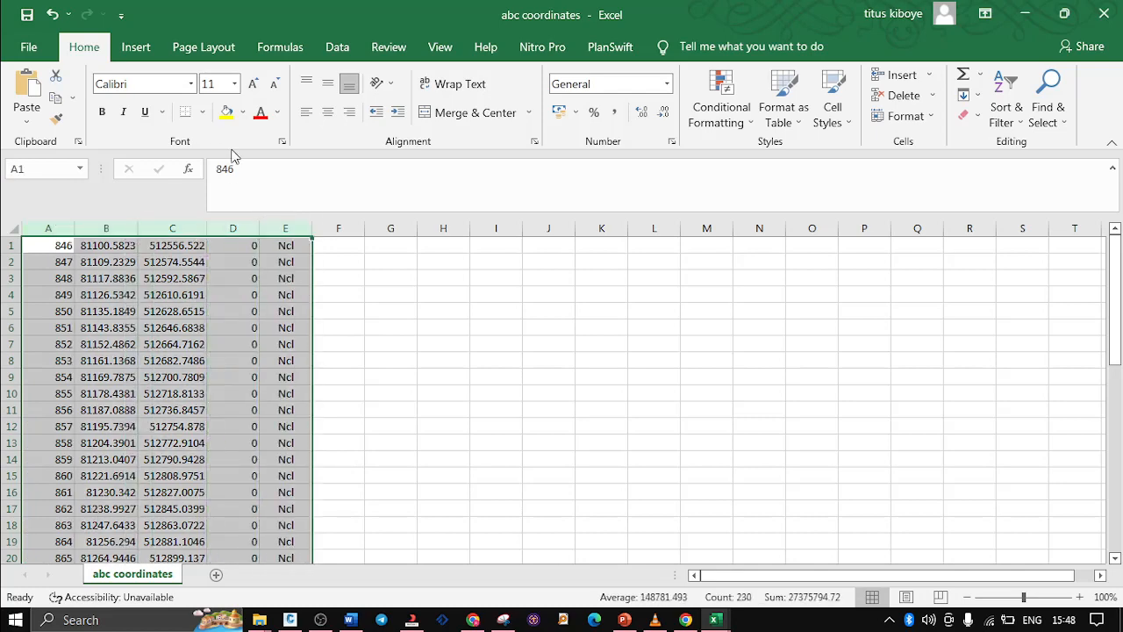
pyautogui.click(328, 115)
pyautogui.click(394, 355)
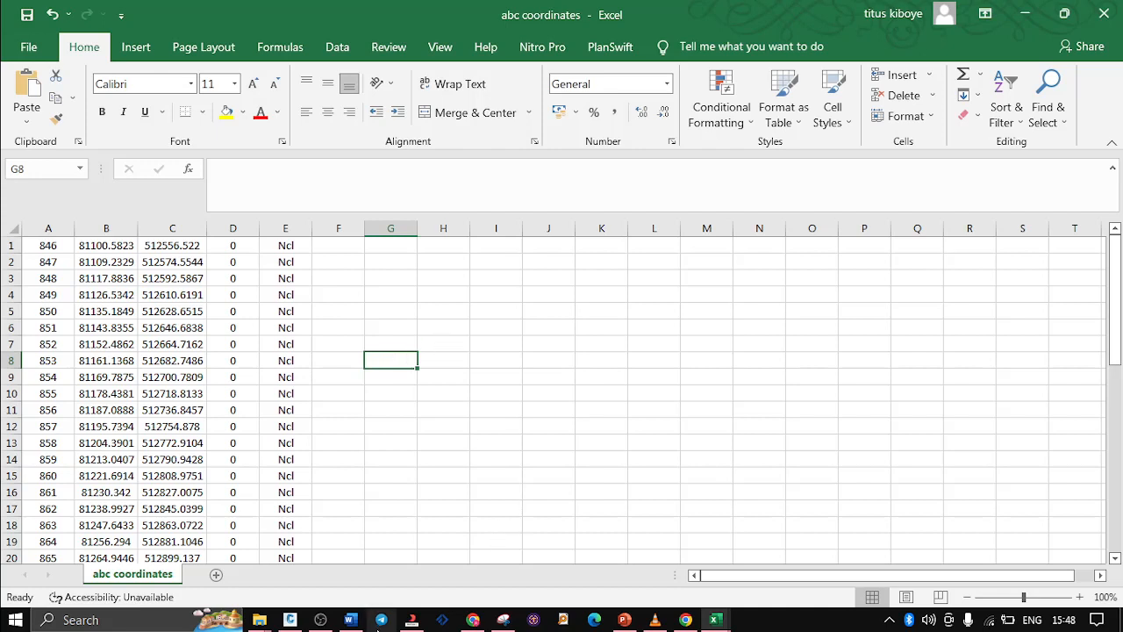
pyautogui.click(321, 620)
pyautogui.click(320, 619)
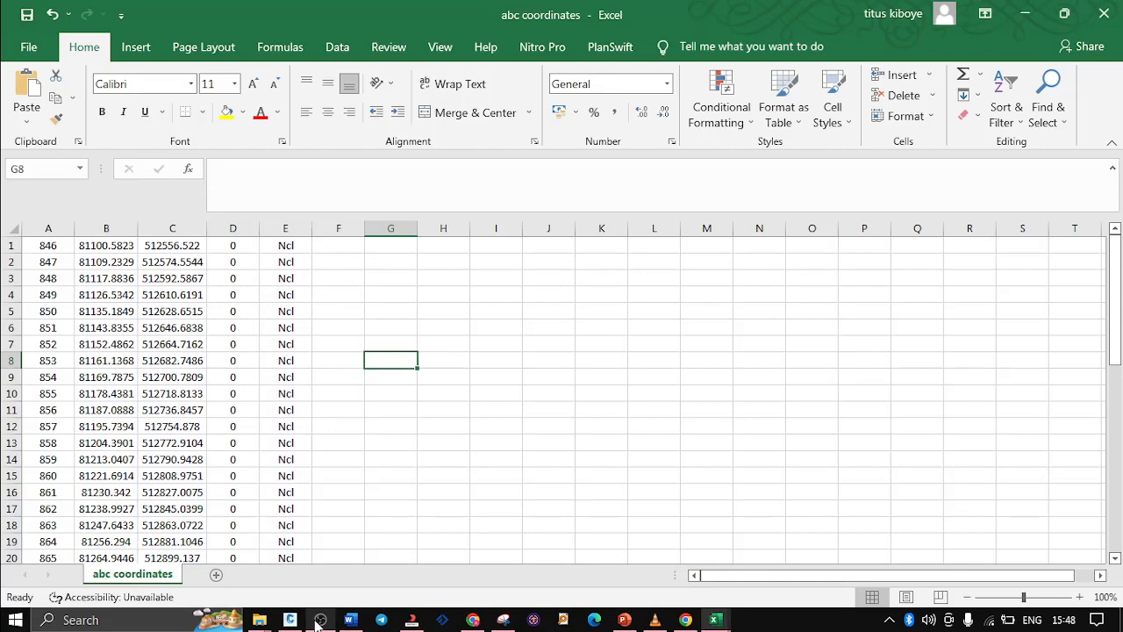
pyautogui.click(320, 620)
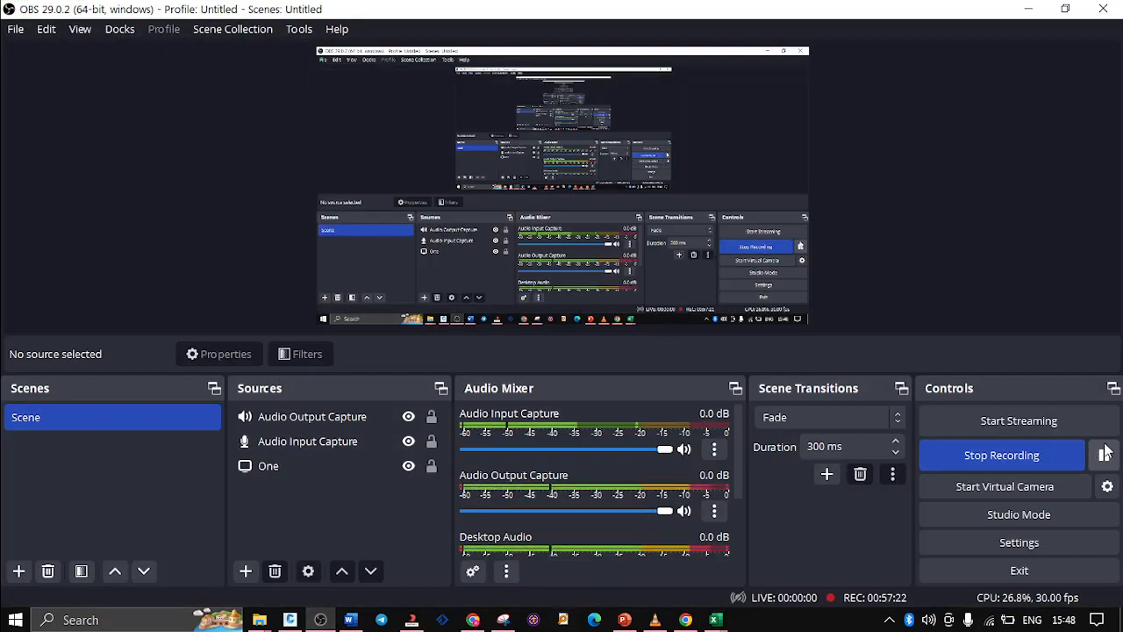